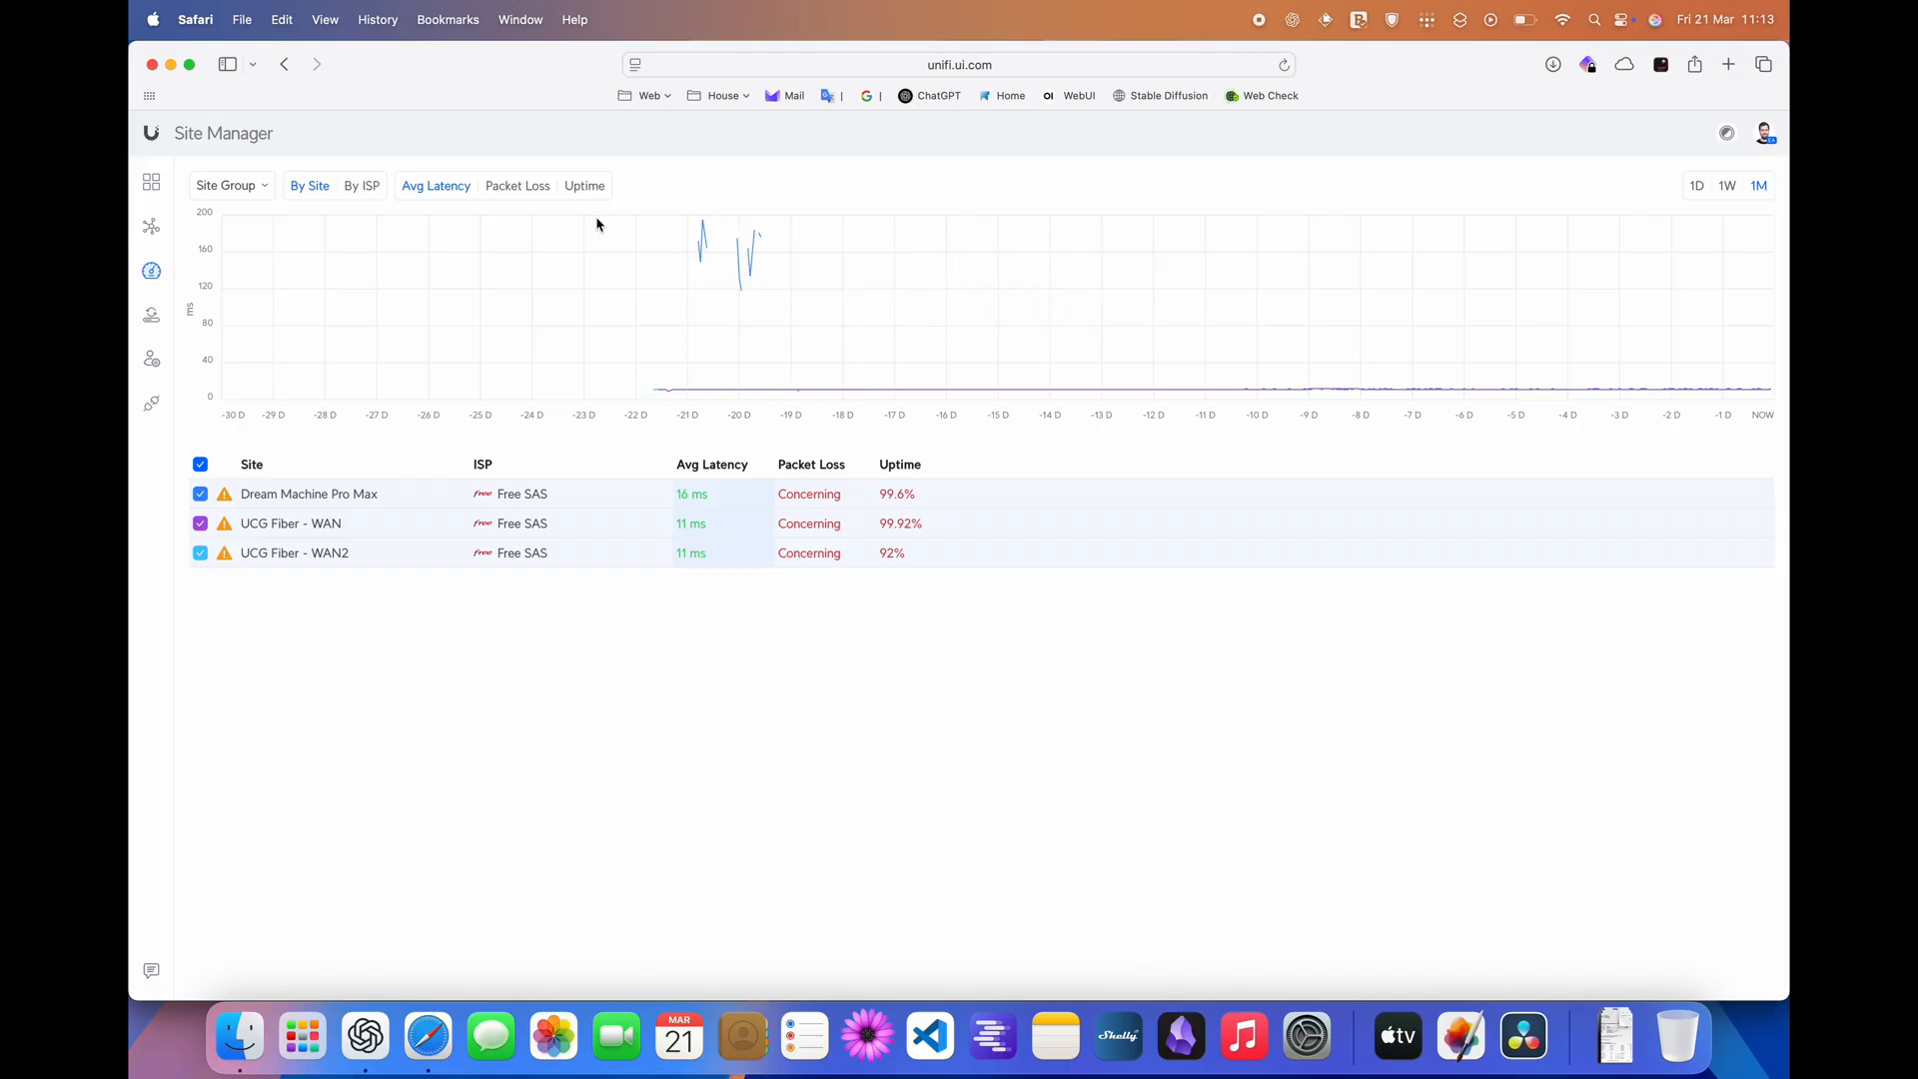
# - Review packet loss and uptime grouped by ISP, and limit the chart to the Home site group
pyautogui.click(362, 187)
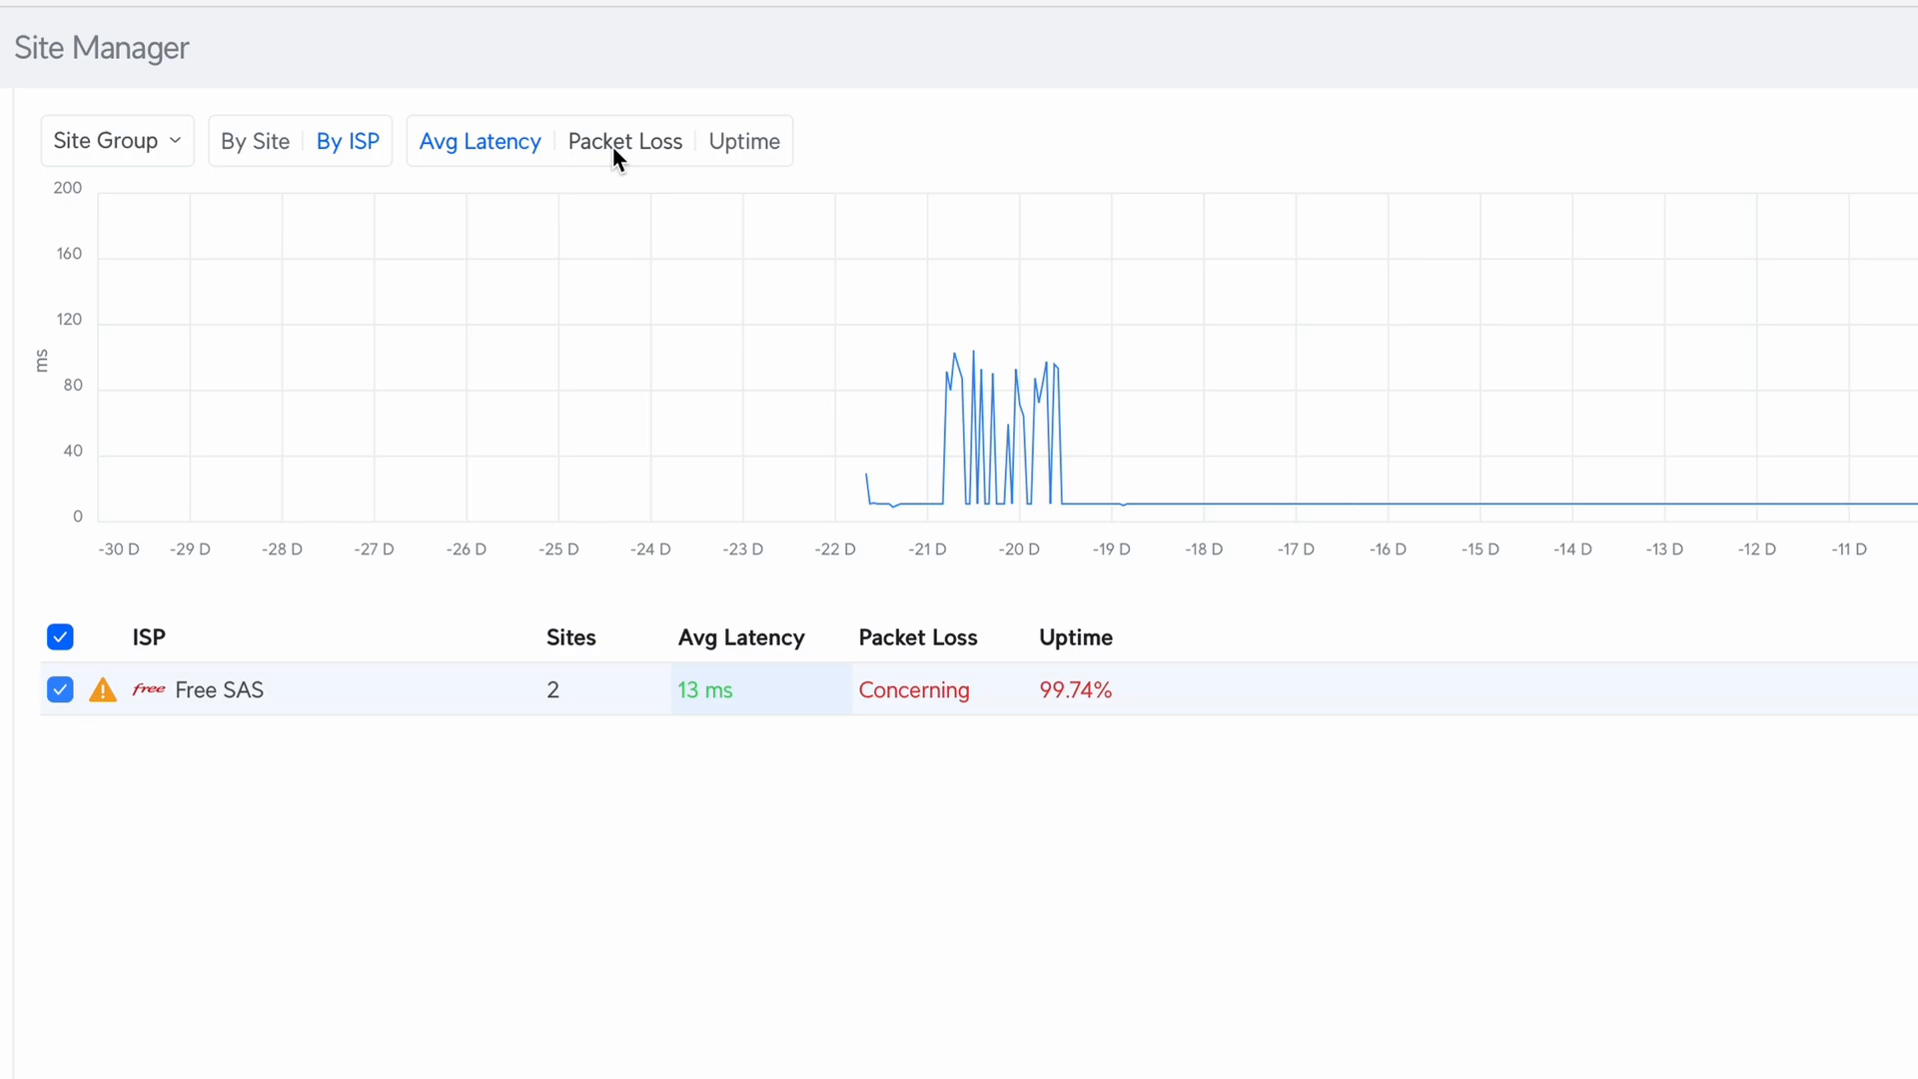
pyautogui.moveTo(969, 347)
pyautogui.click(634, 137)
pyautogui.moveTo(1015, 372)
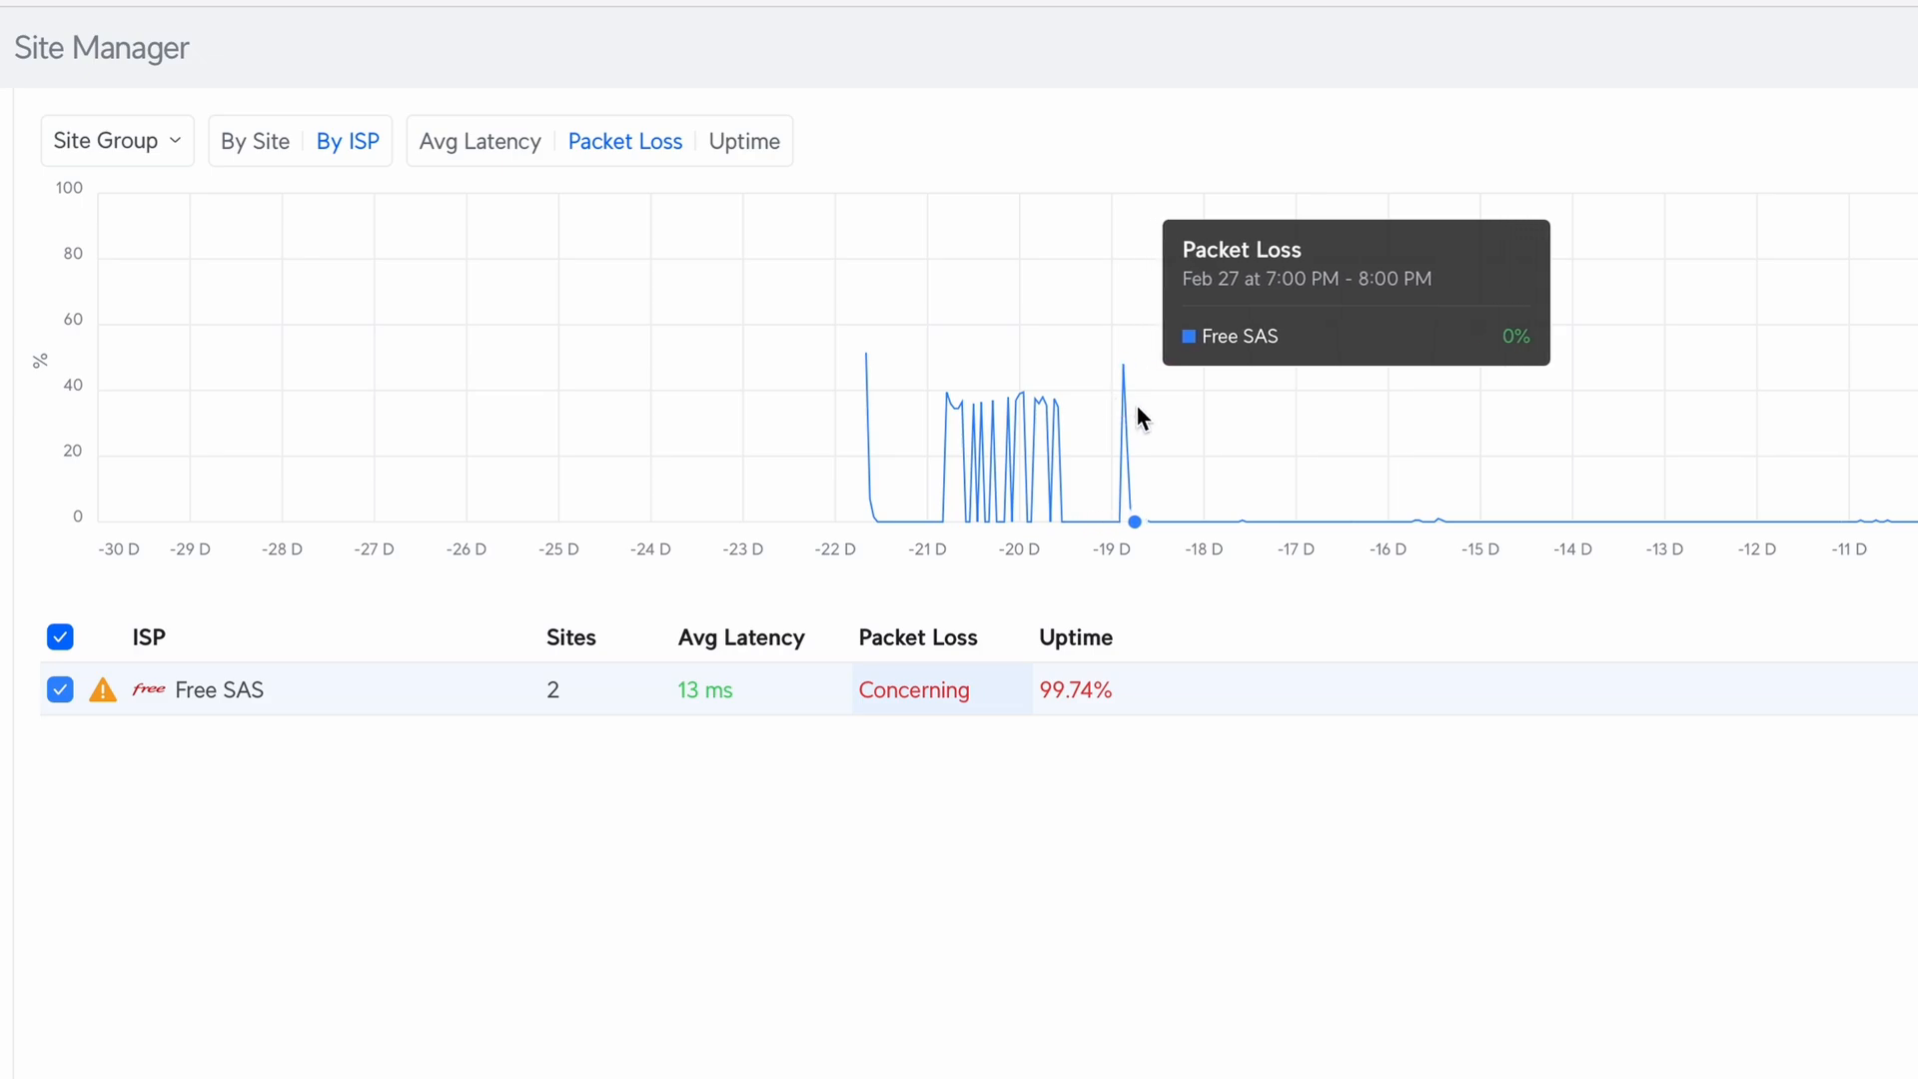
pyautogui.click(744, 160)
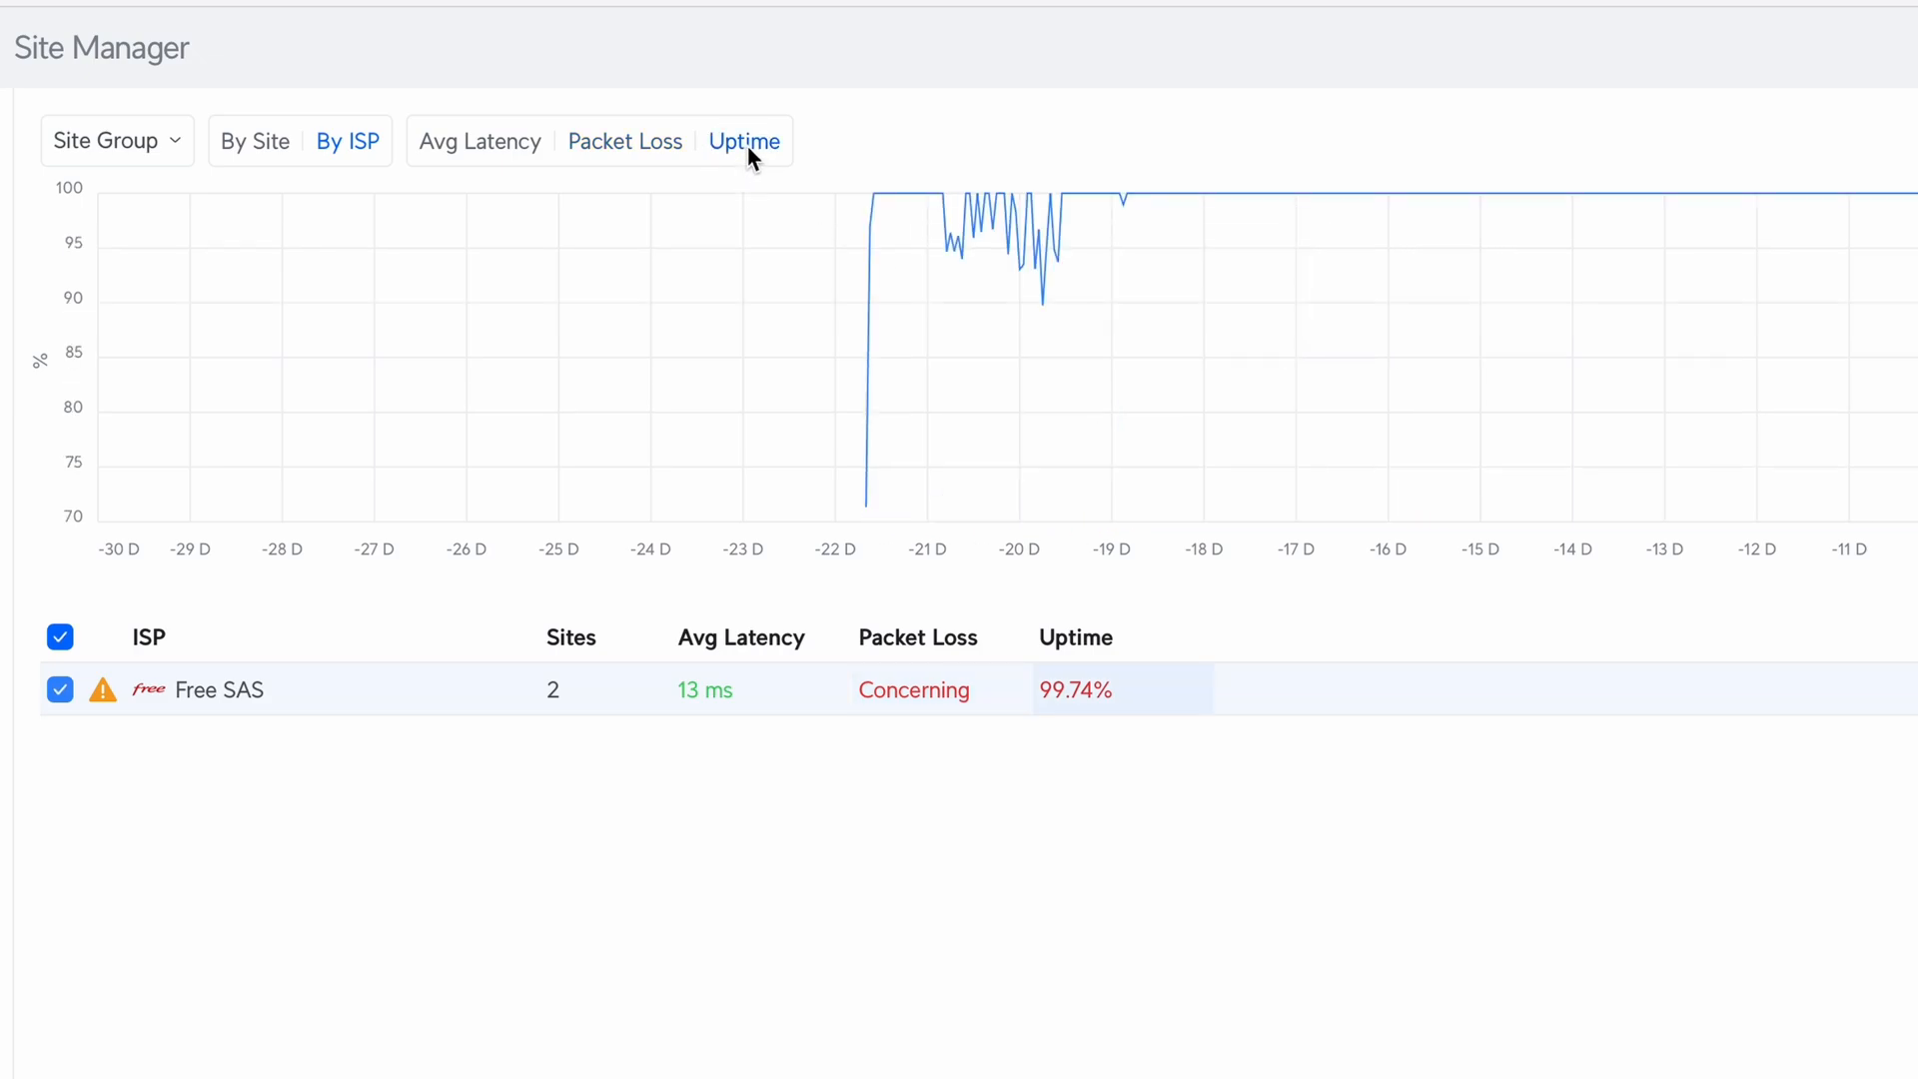
pyautogui.click(165, 141)
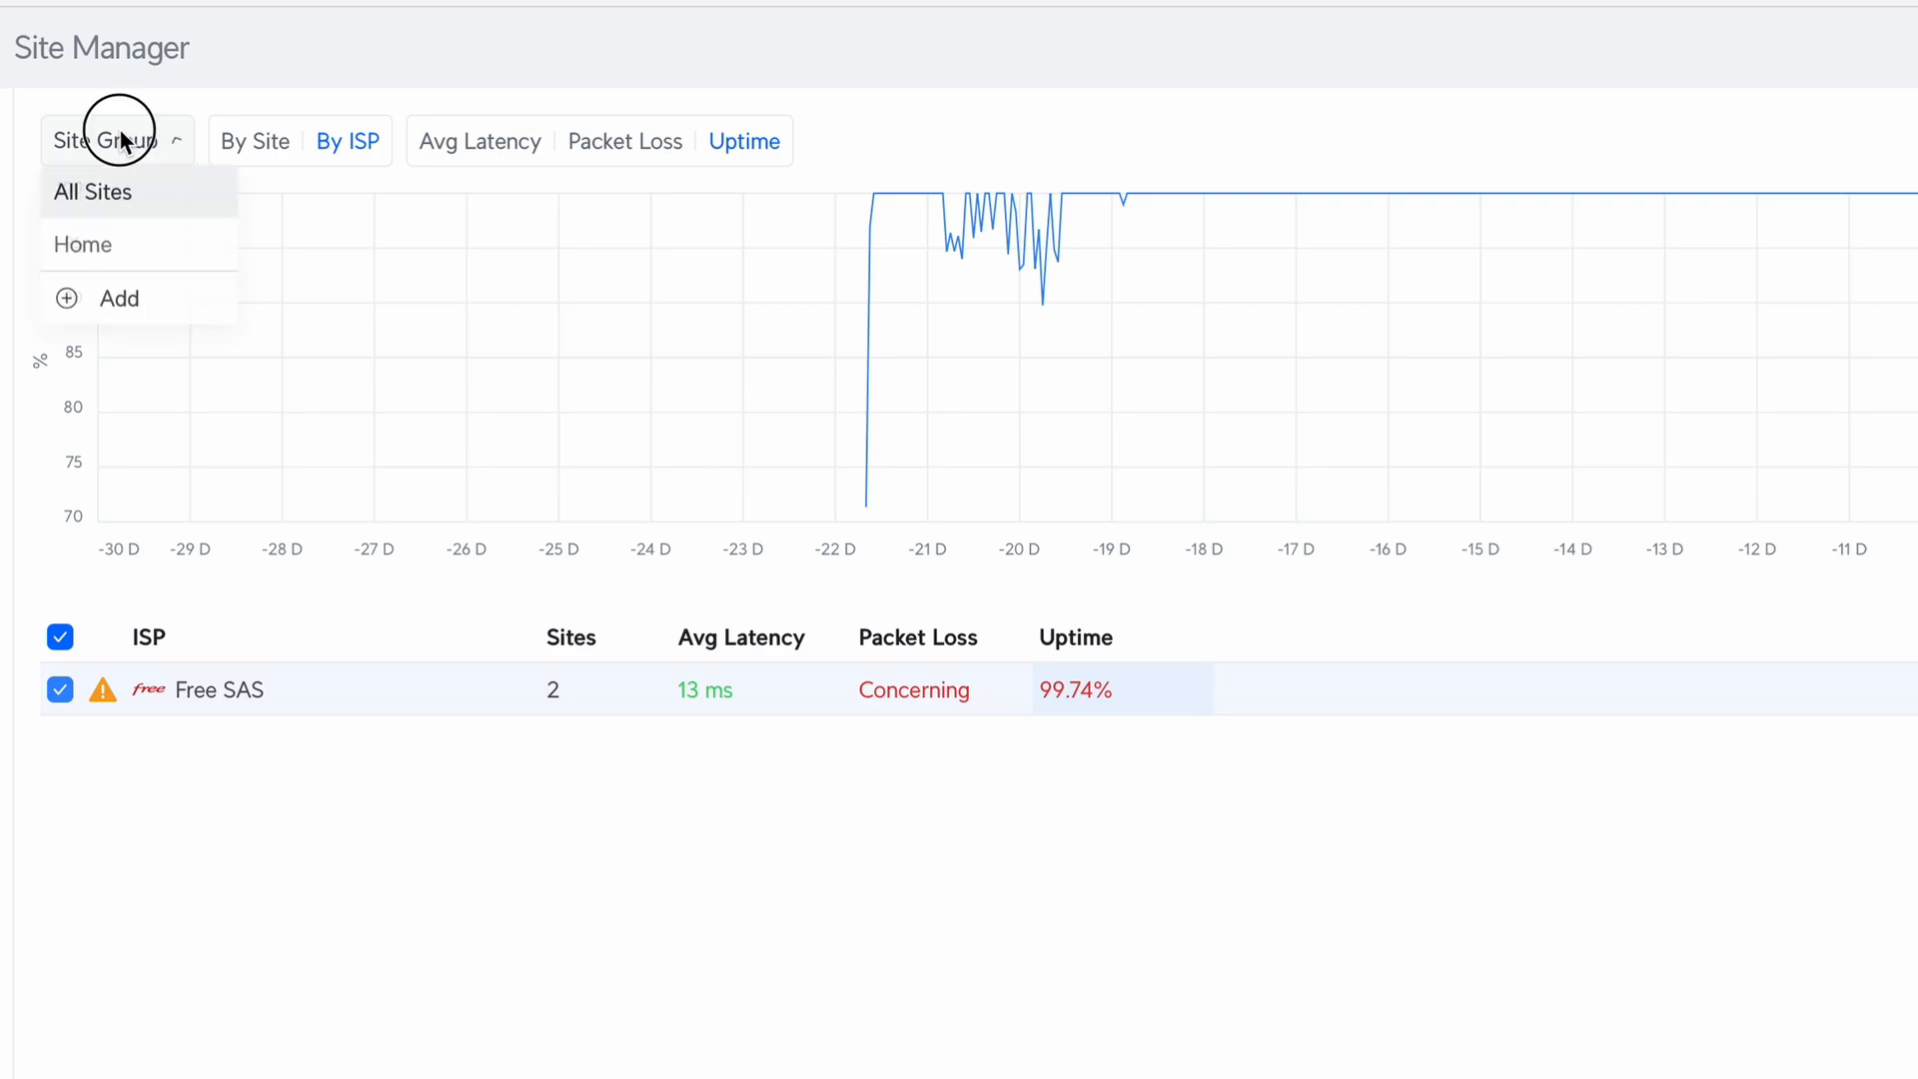
pyautogui.click(124, 255)
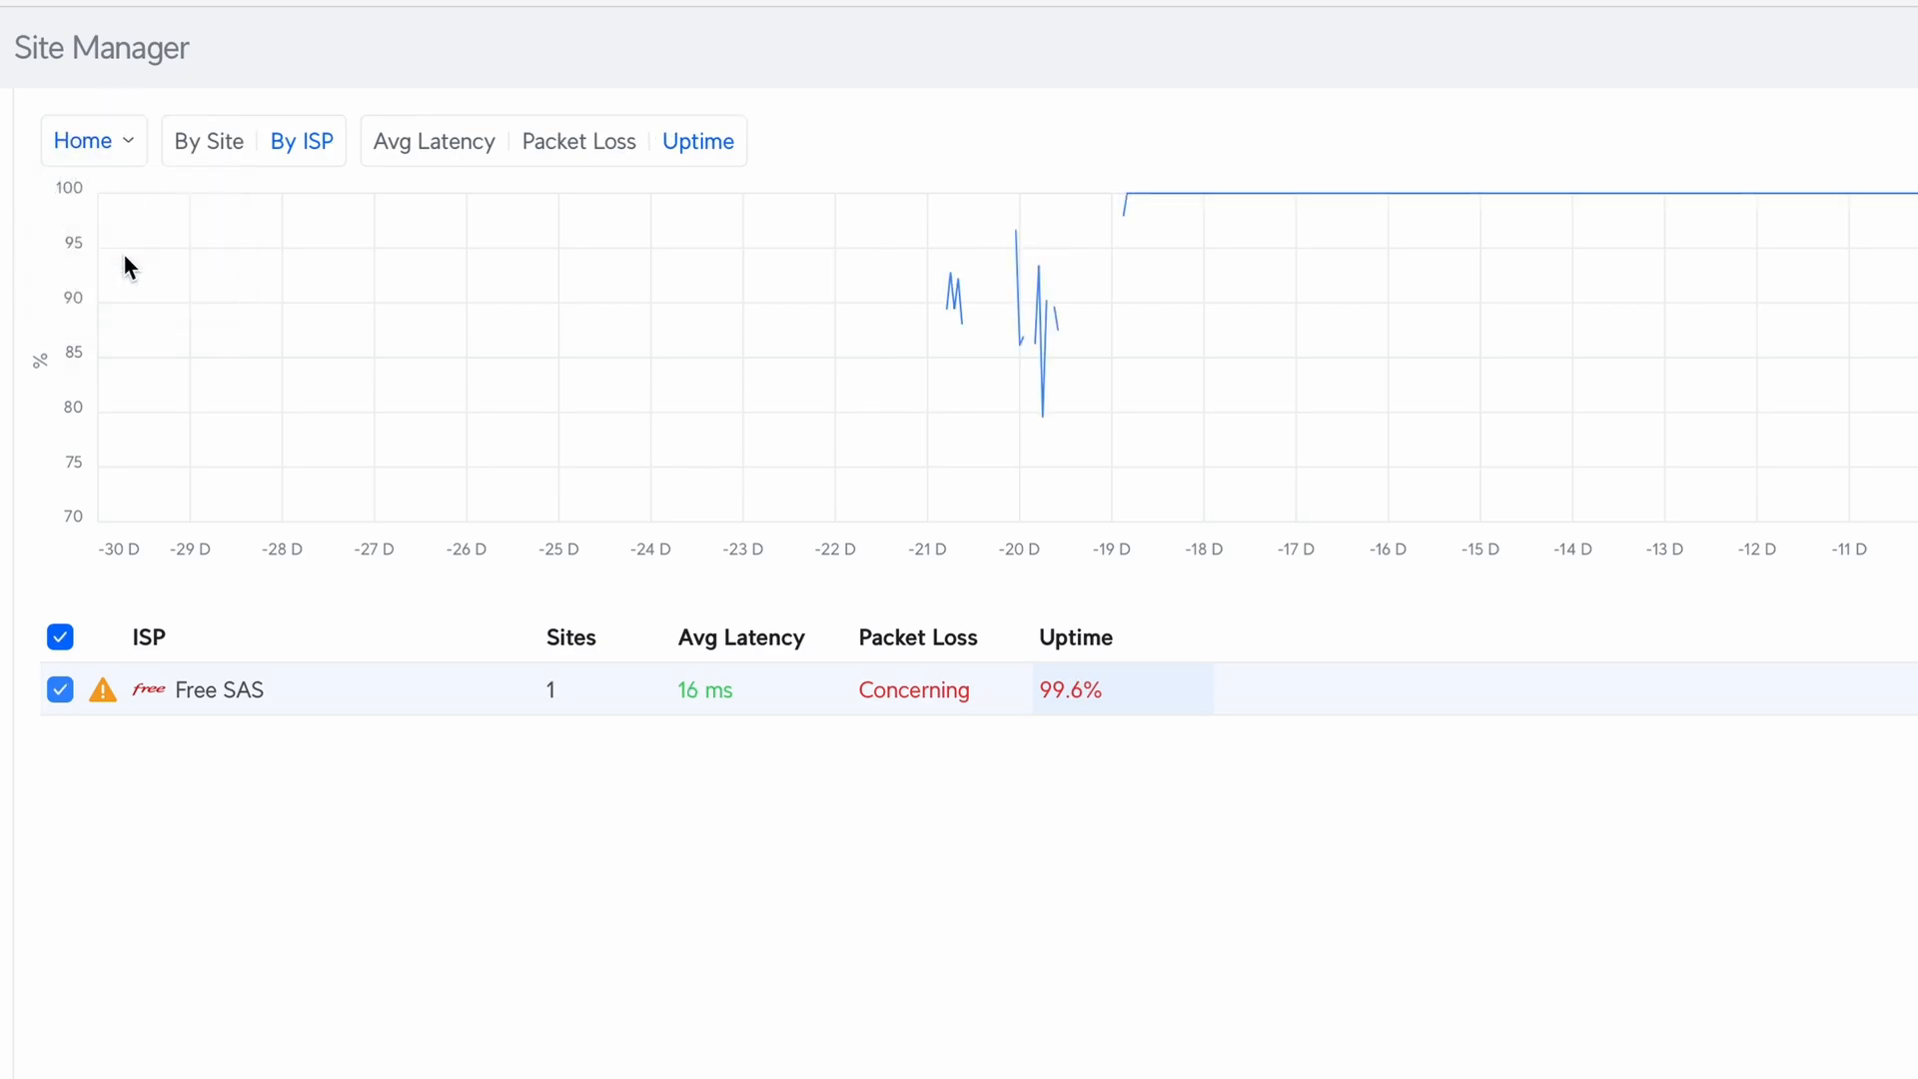
# - Review the device update list for all sites and filter it back to the Home site group
pyautogui.click(2, 372)
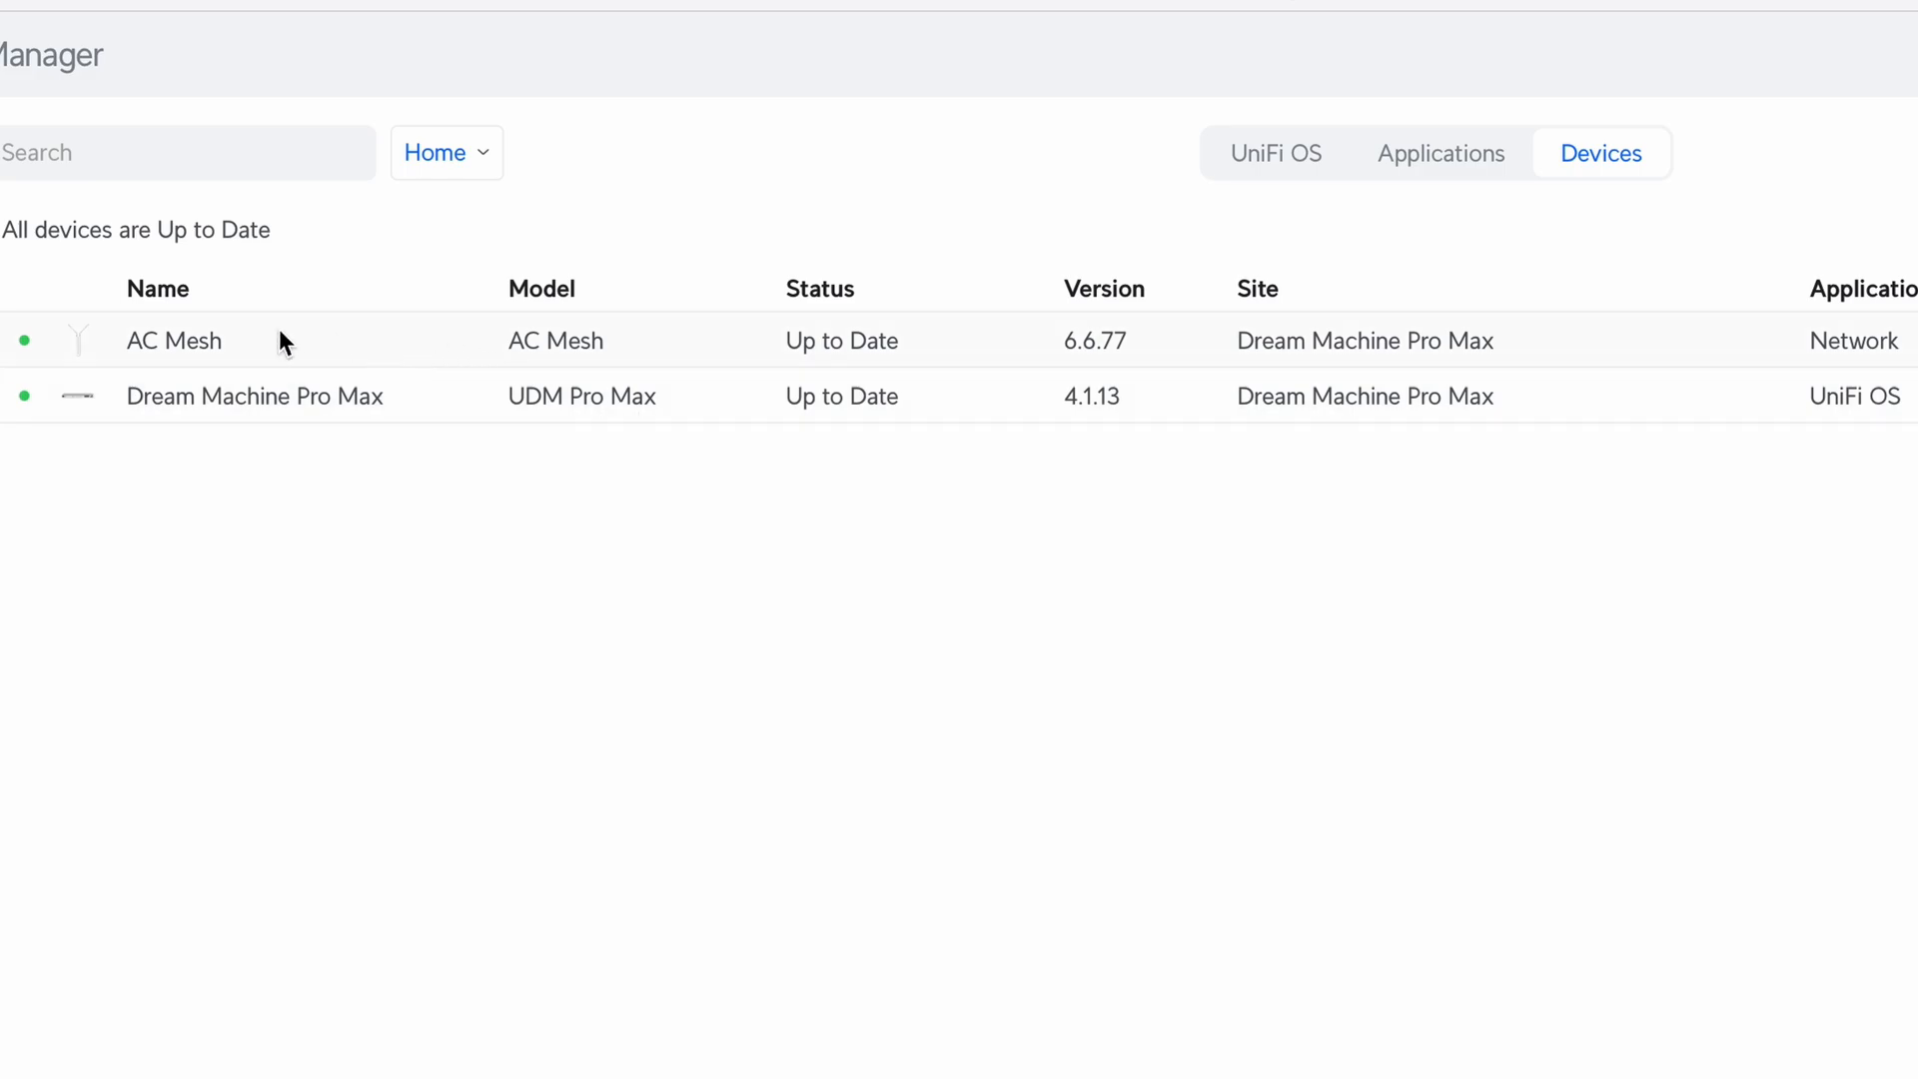
pyautogui.click(468, 155)
pyautogui.click(471, 230)
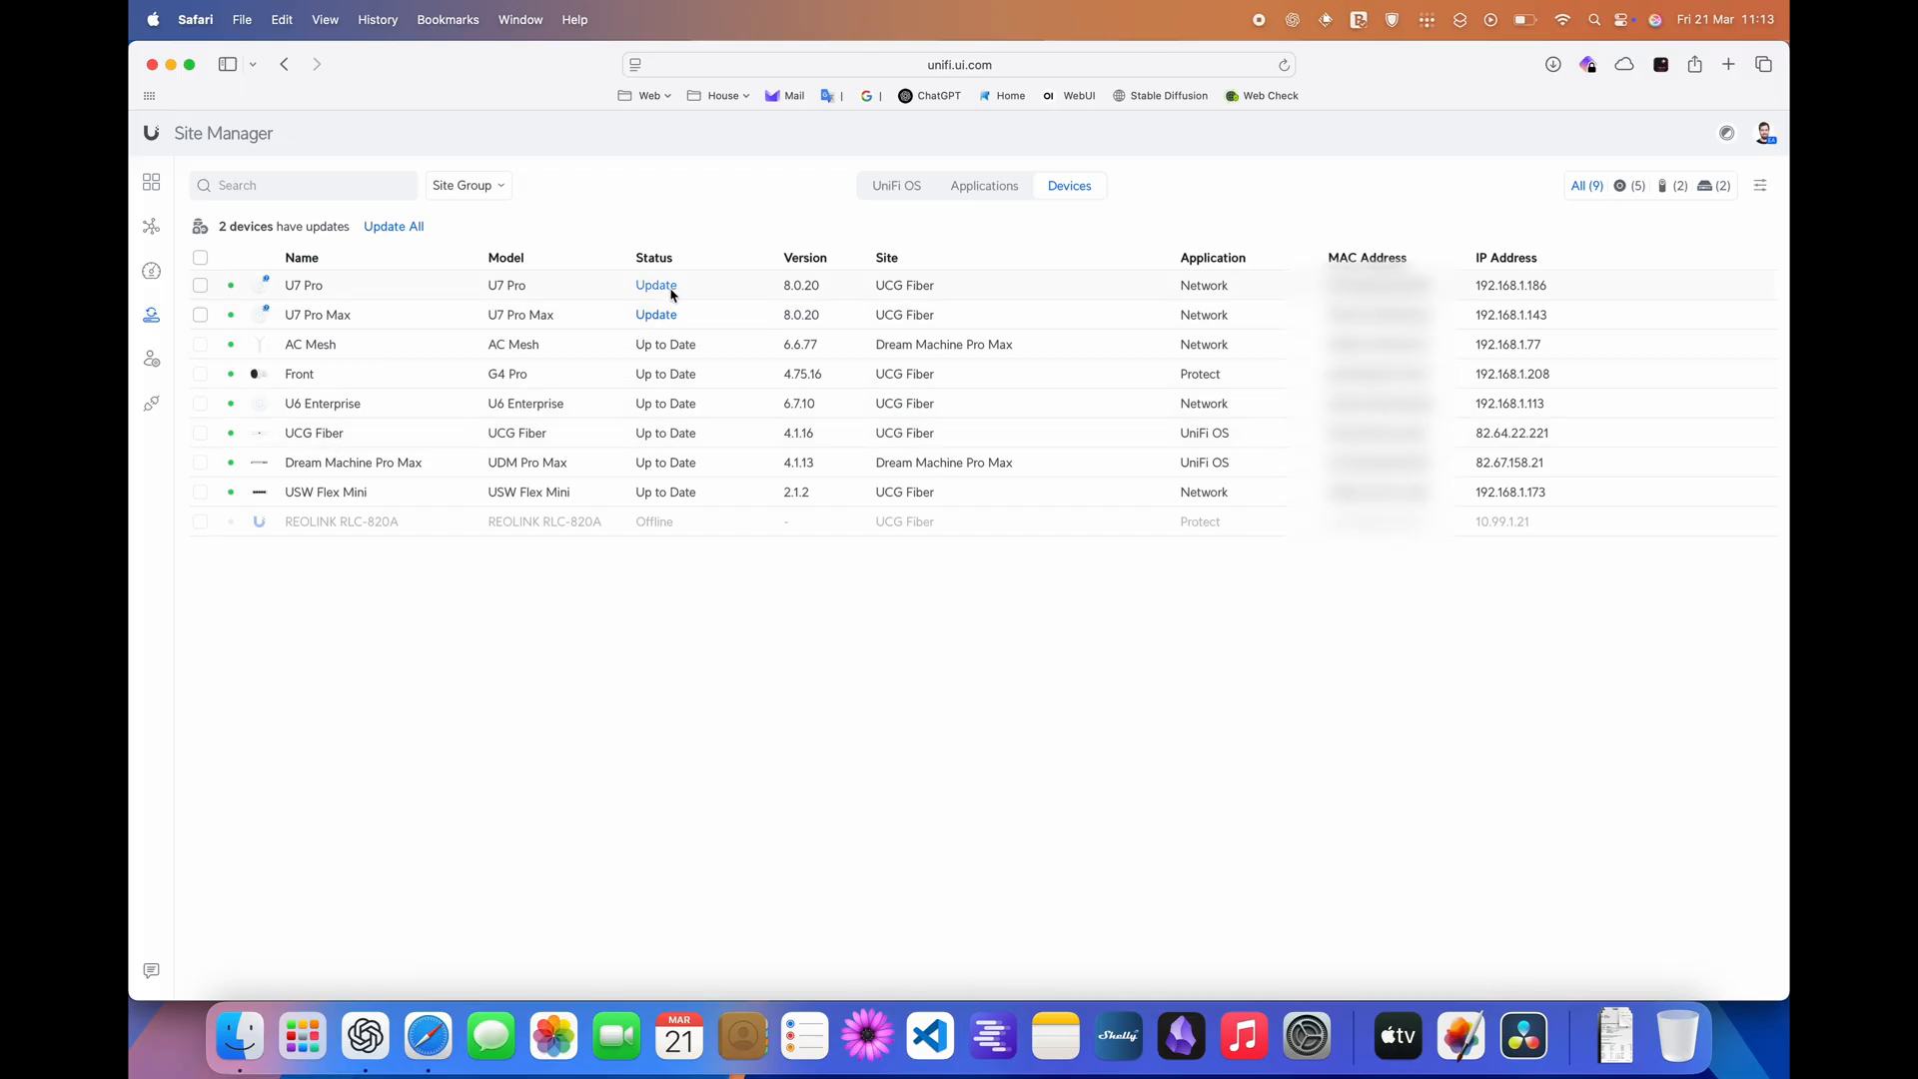
pyautogui.click(474, 189)
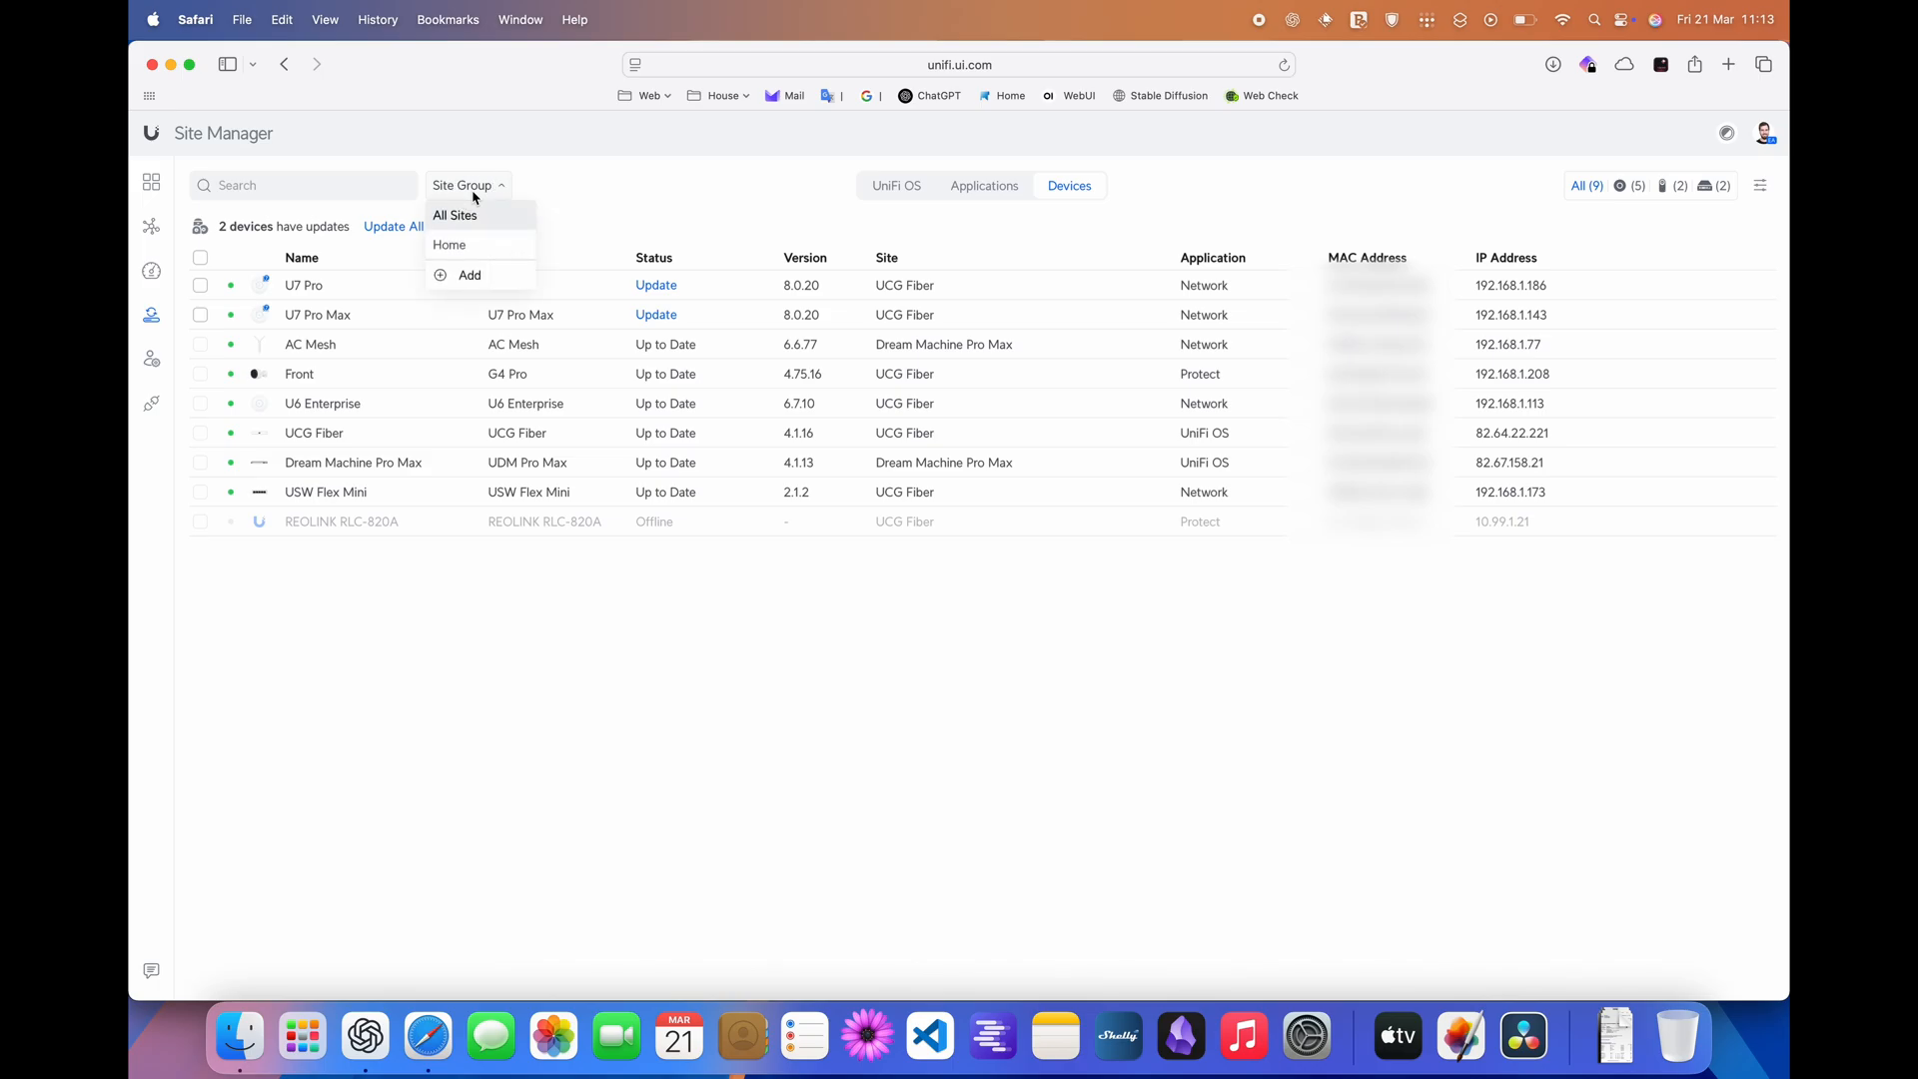
pyautogui.click(469, 243)
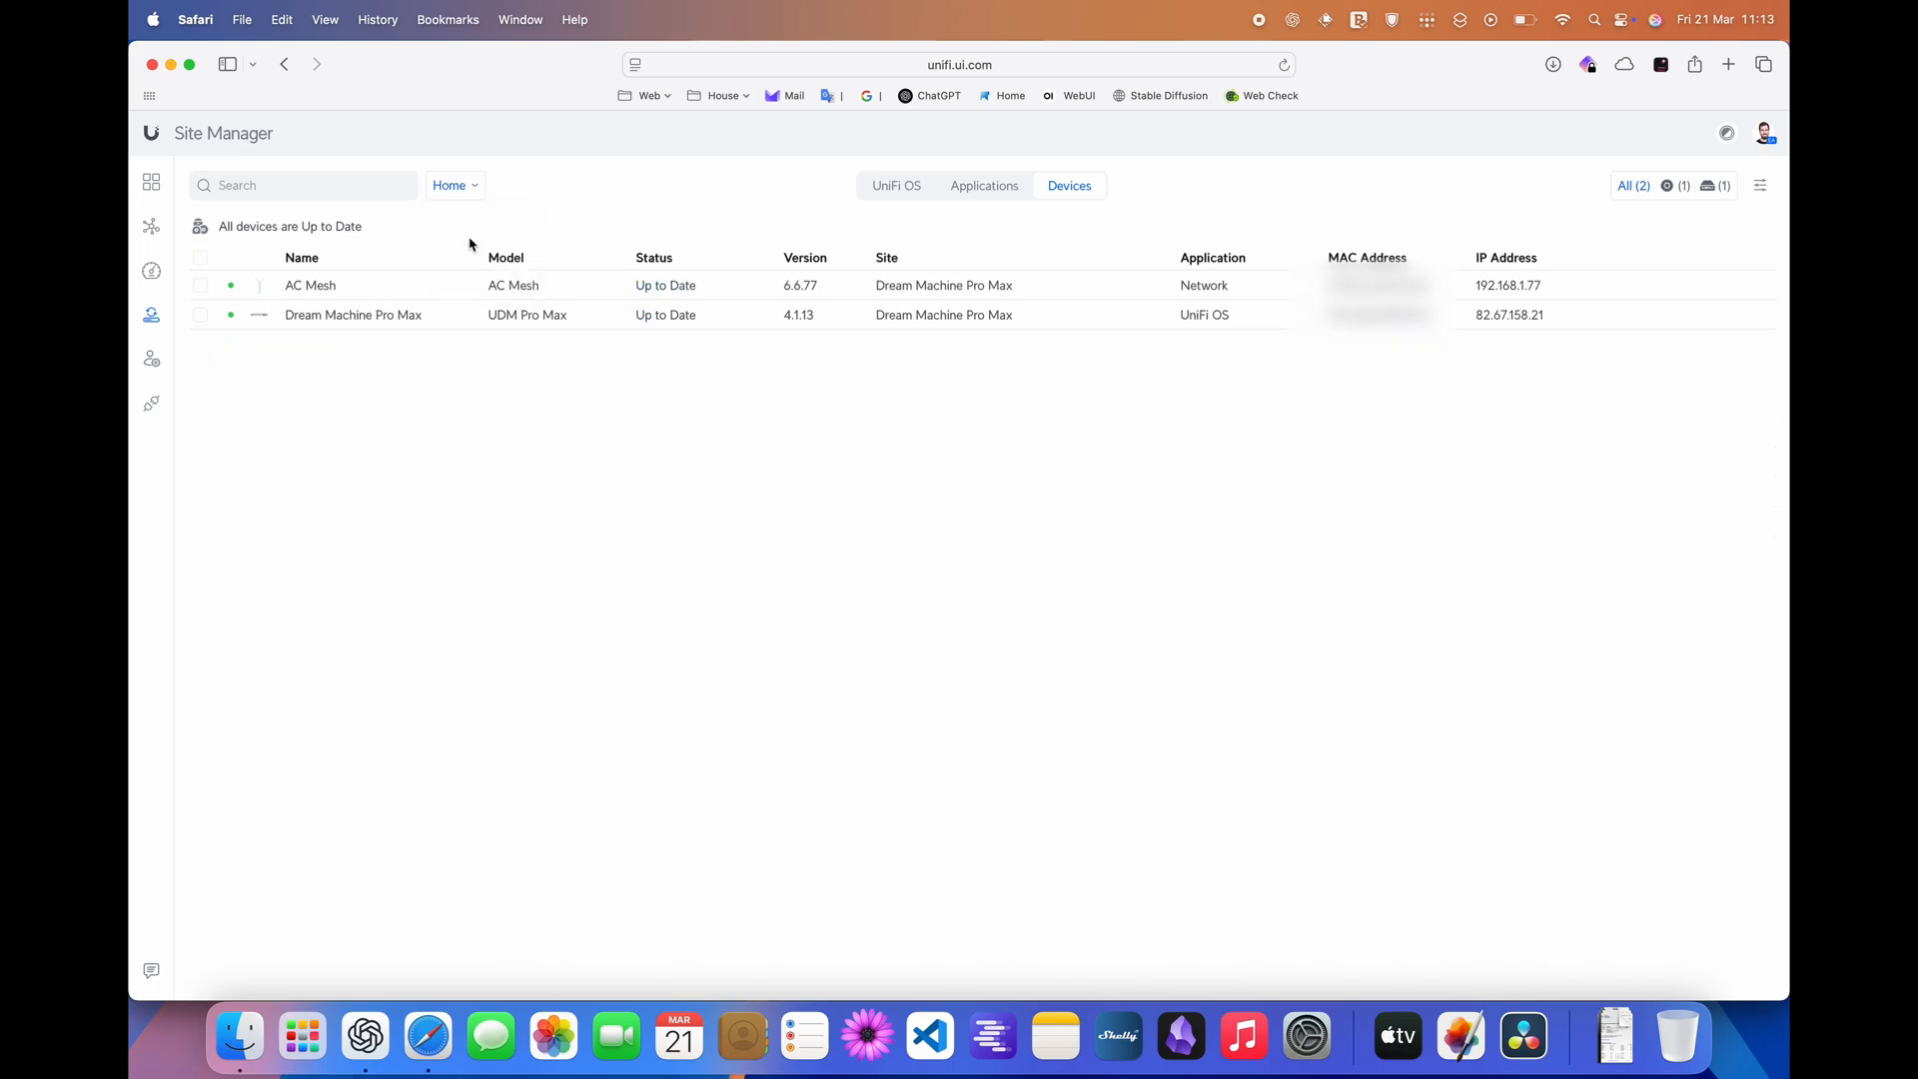
# - Check the Site Manager API page and return to the site overview
pyautogui.click(151, 403)
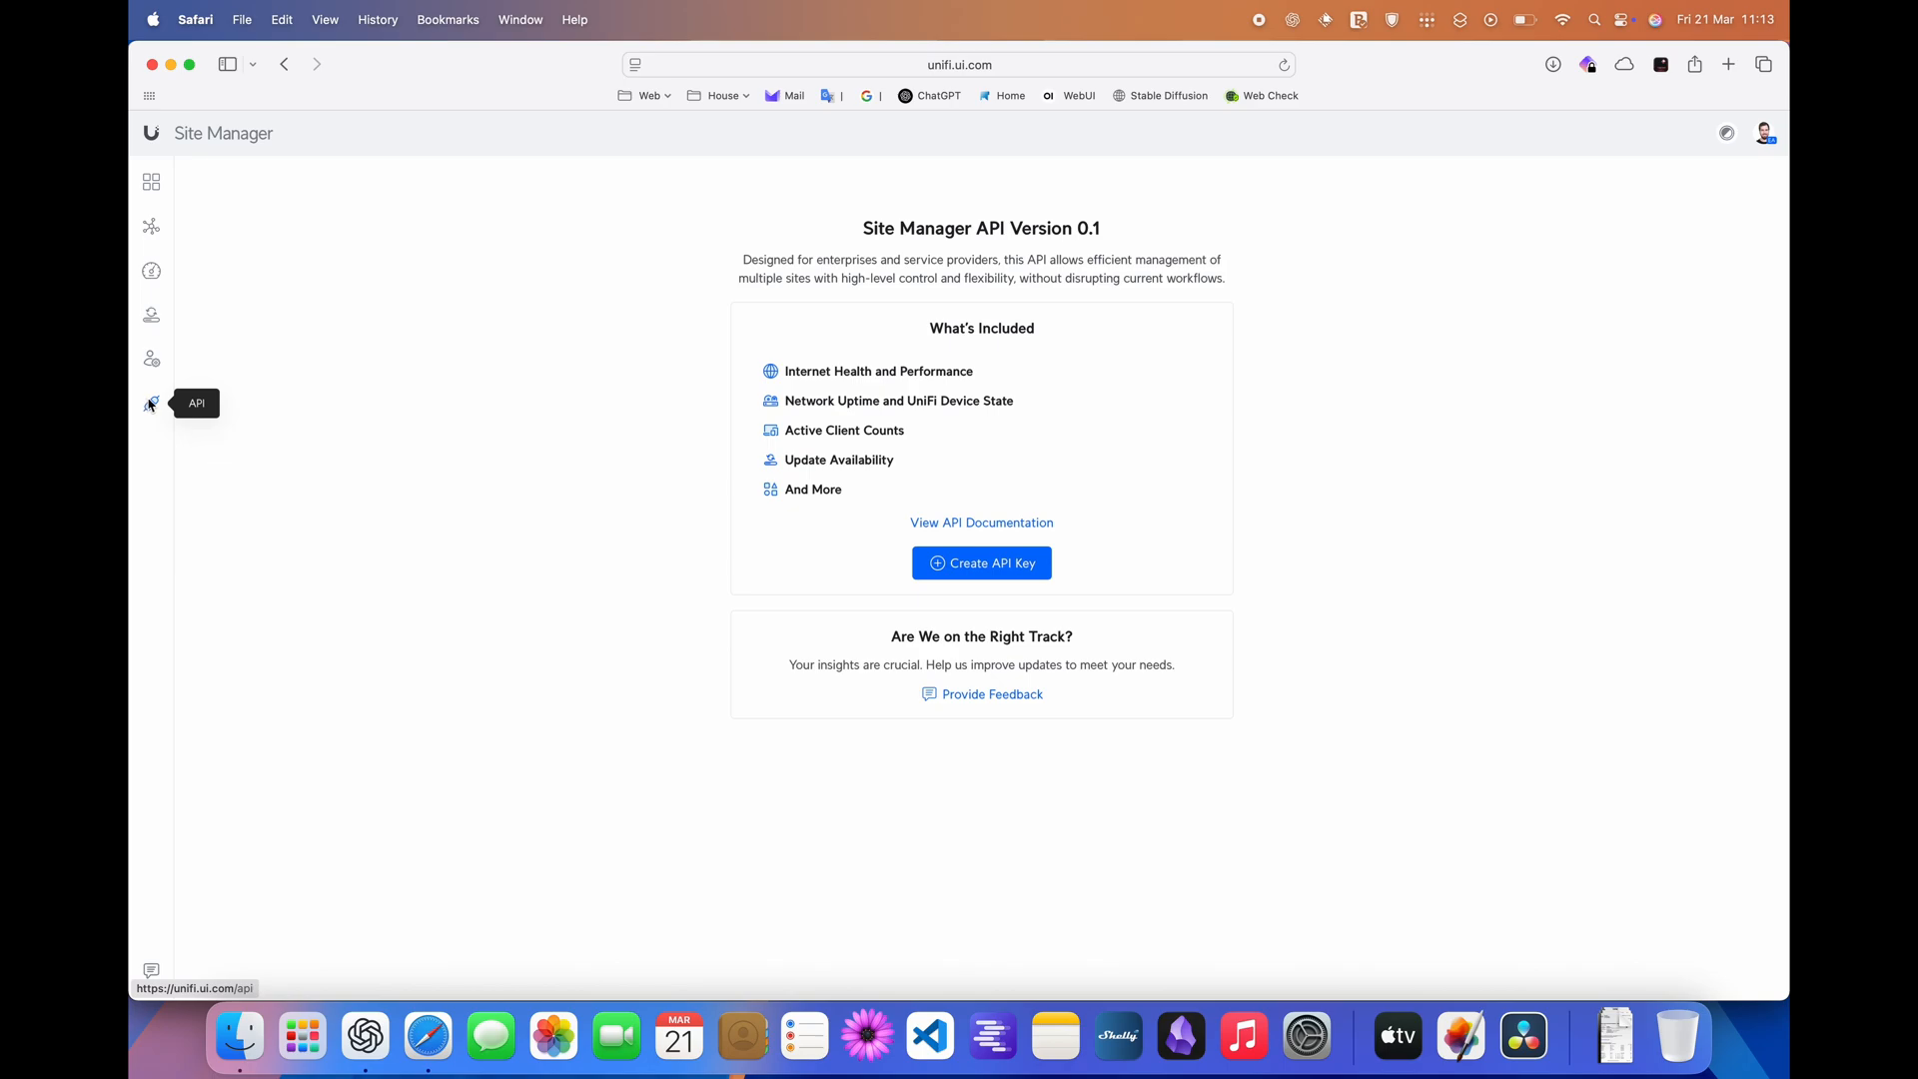
pyautogui.click(151, 182)
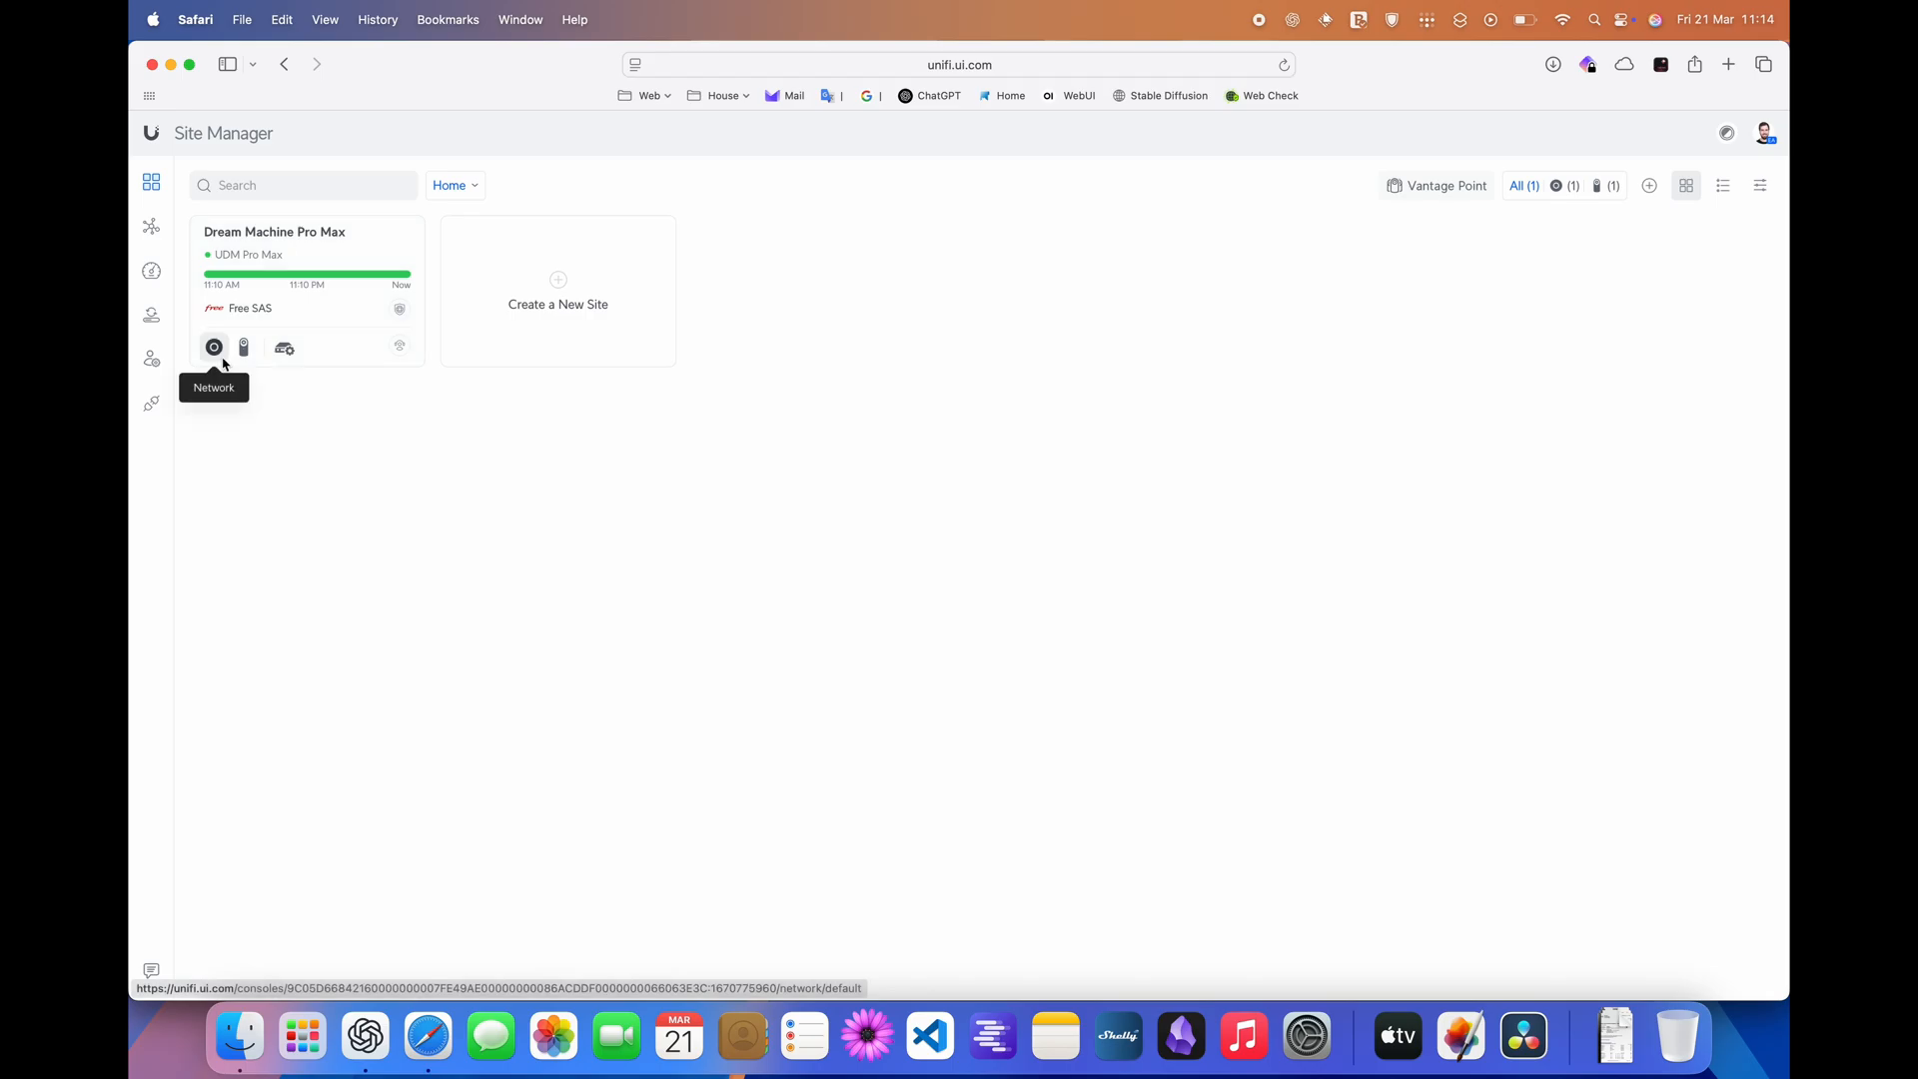
# - Open the Dream Machine Pro Max control plane settings and review its integrations, backups, storage and console options
pyautogui.click(287, 351)
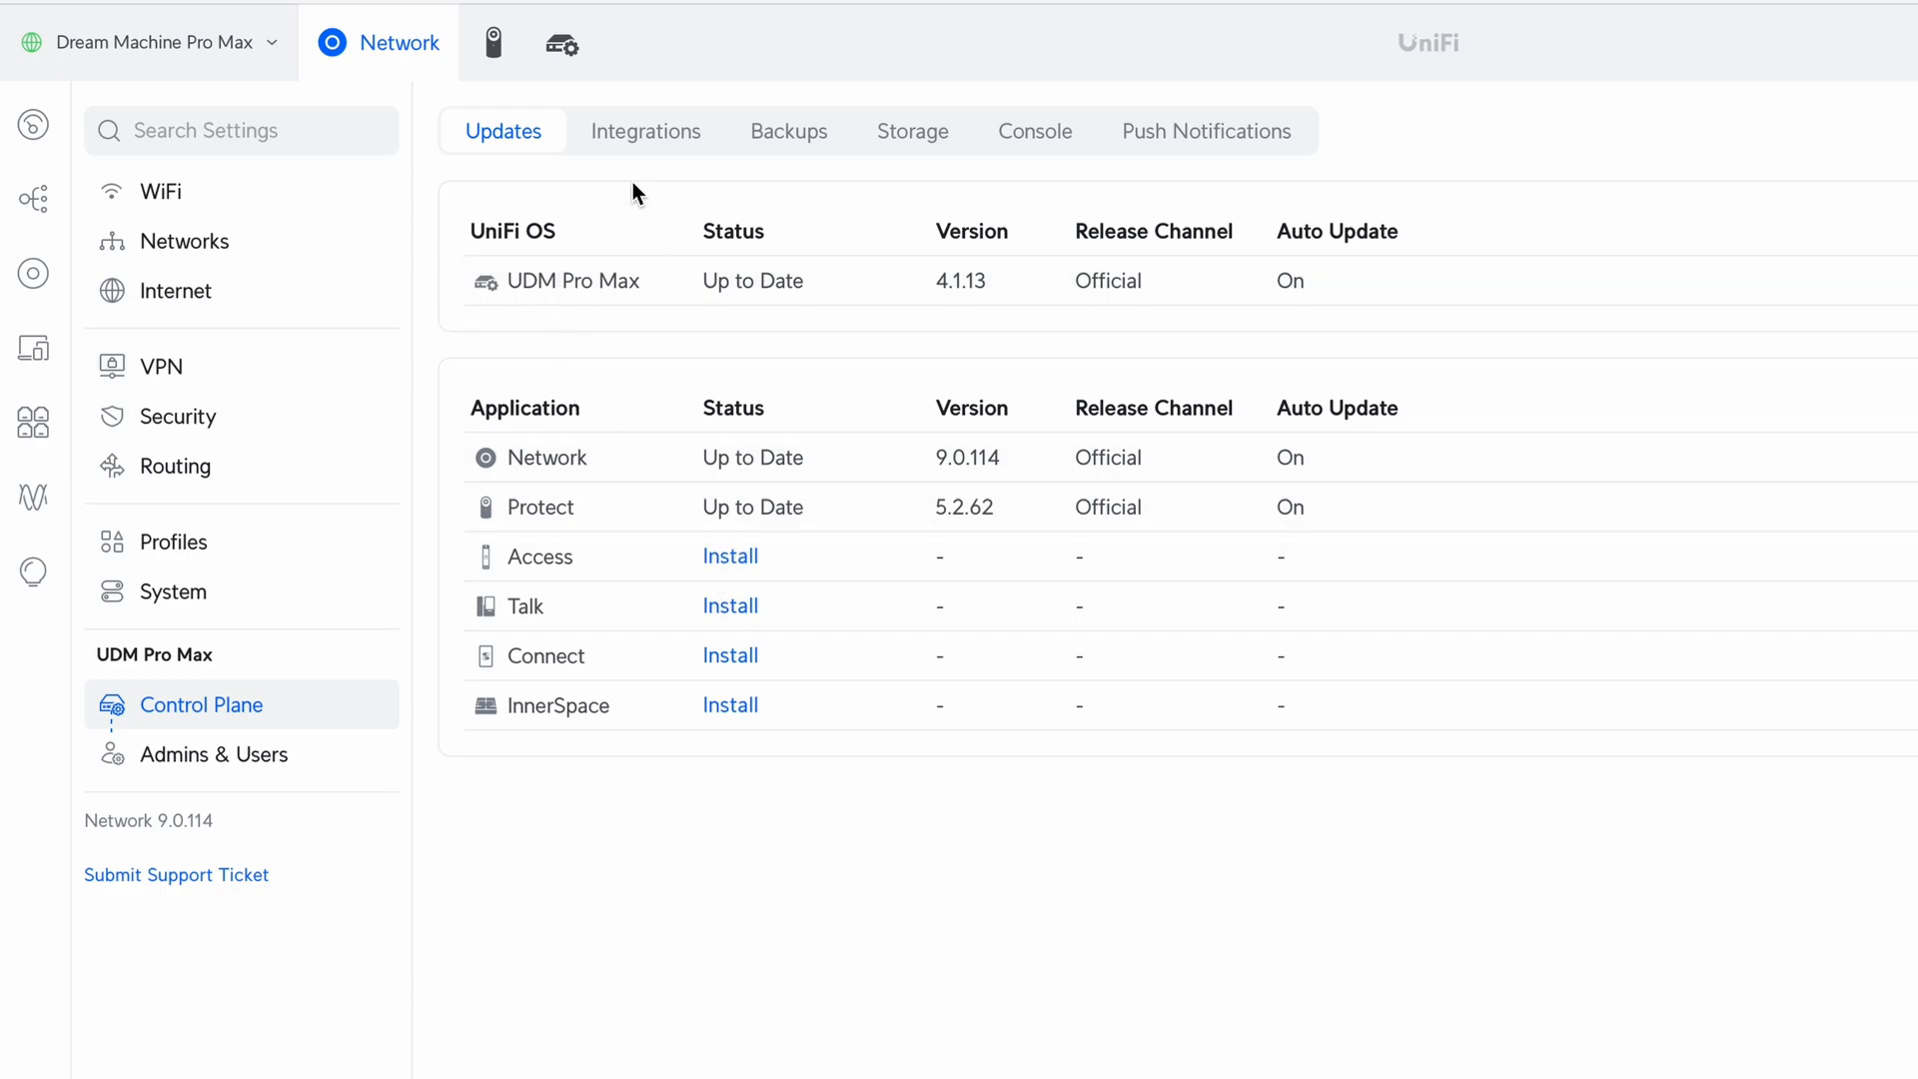
pyautogui.click(641, 134)
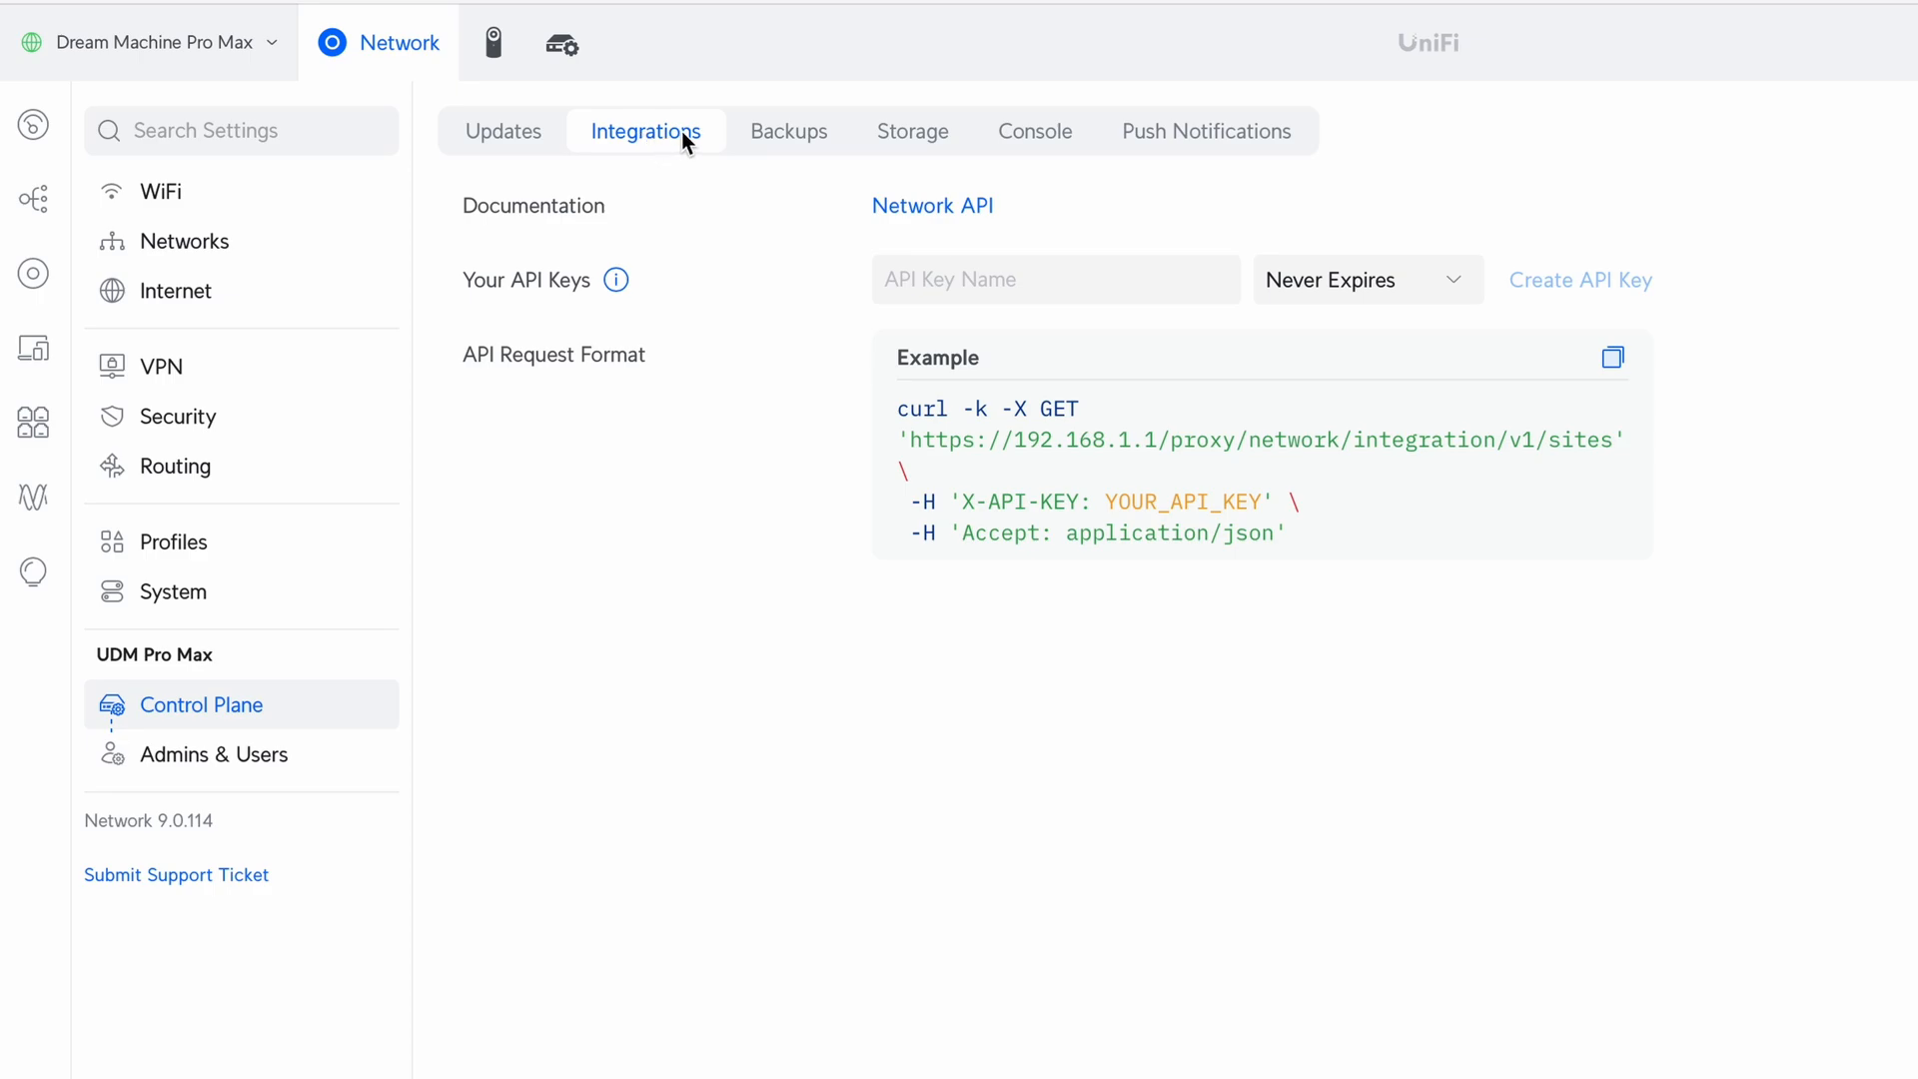
pyautogui.click(813, 150)
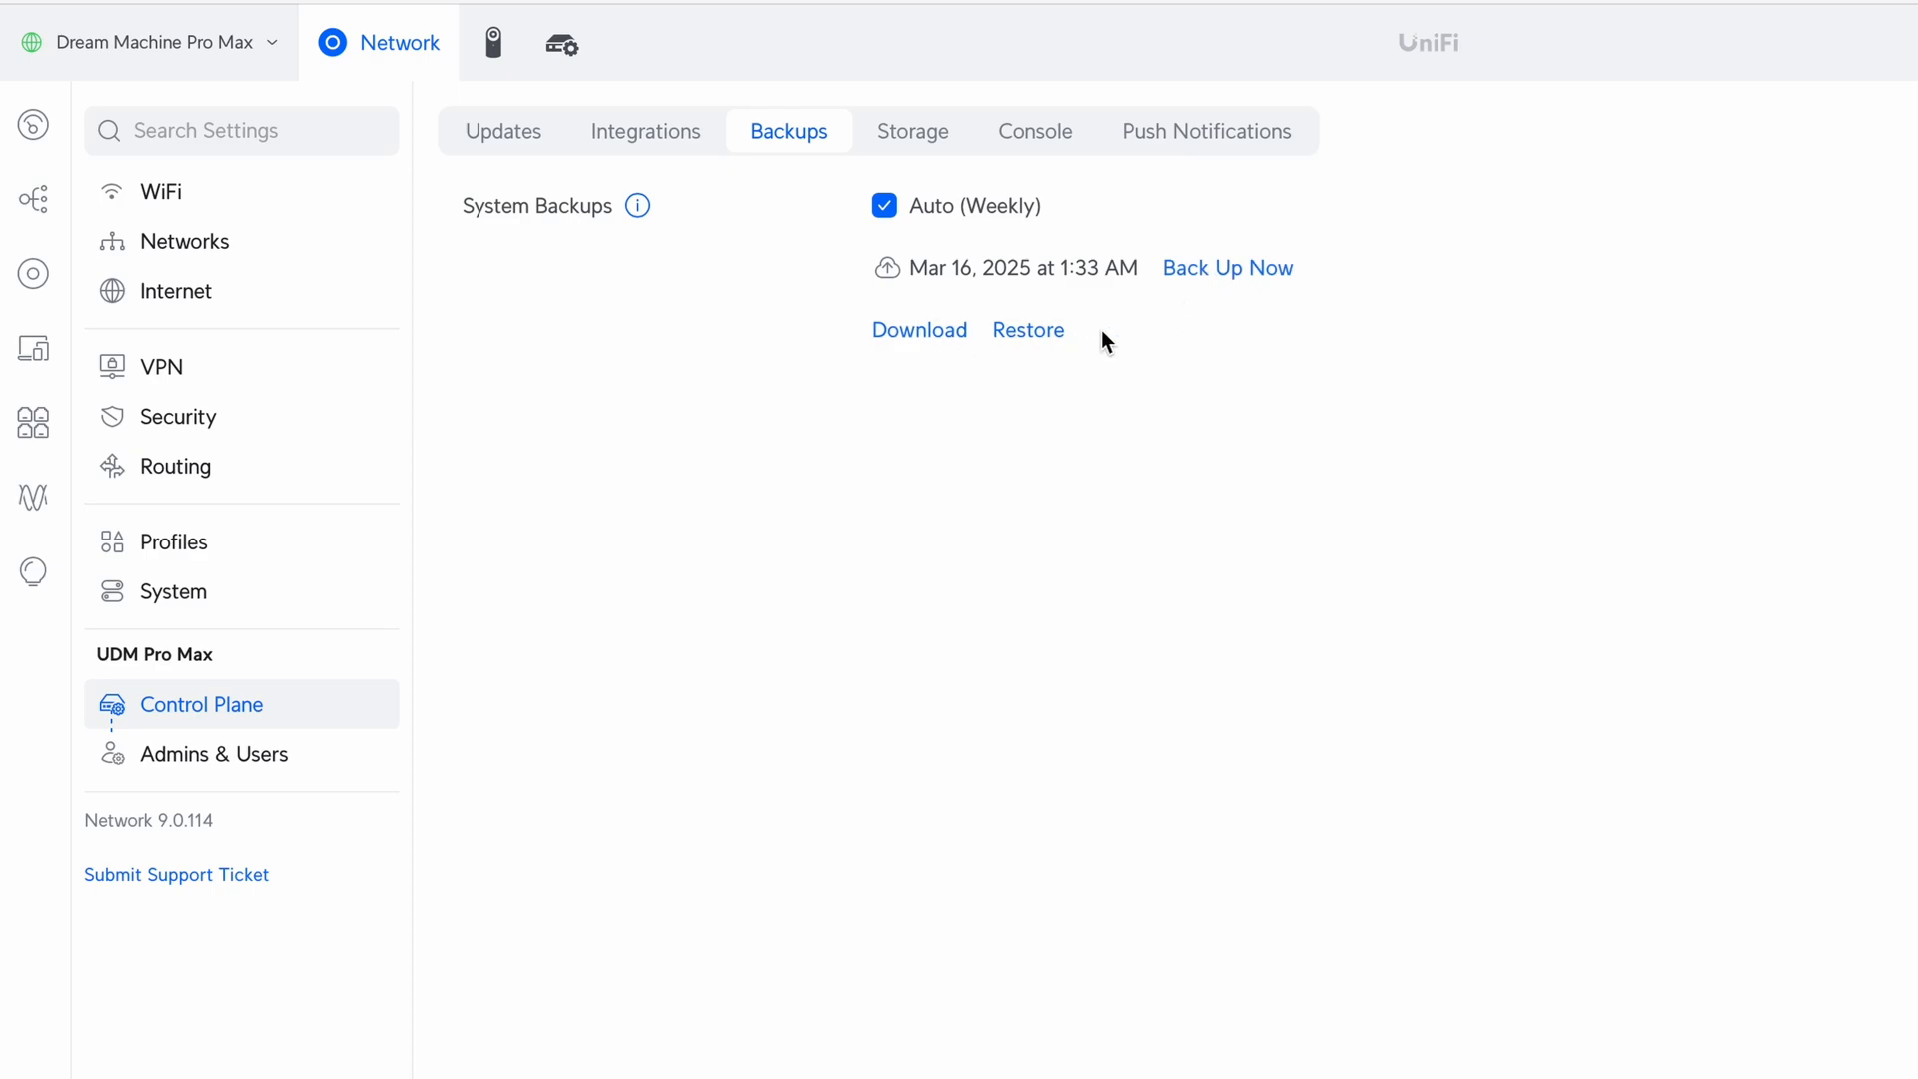
pyautogui.click(929, 134)
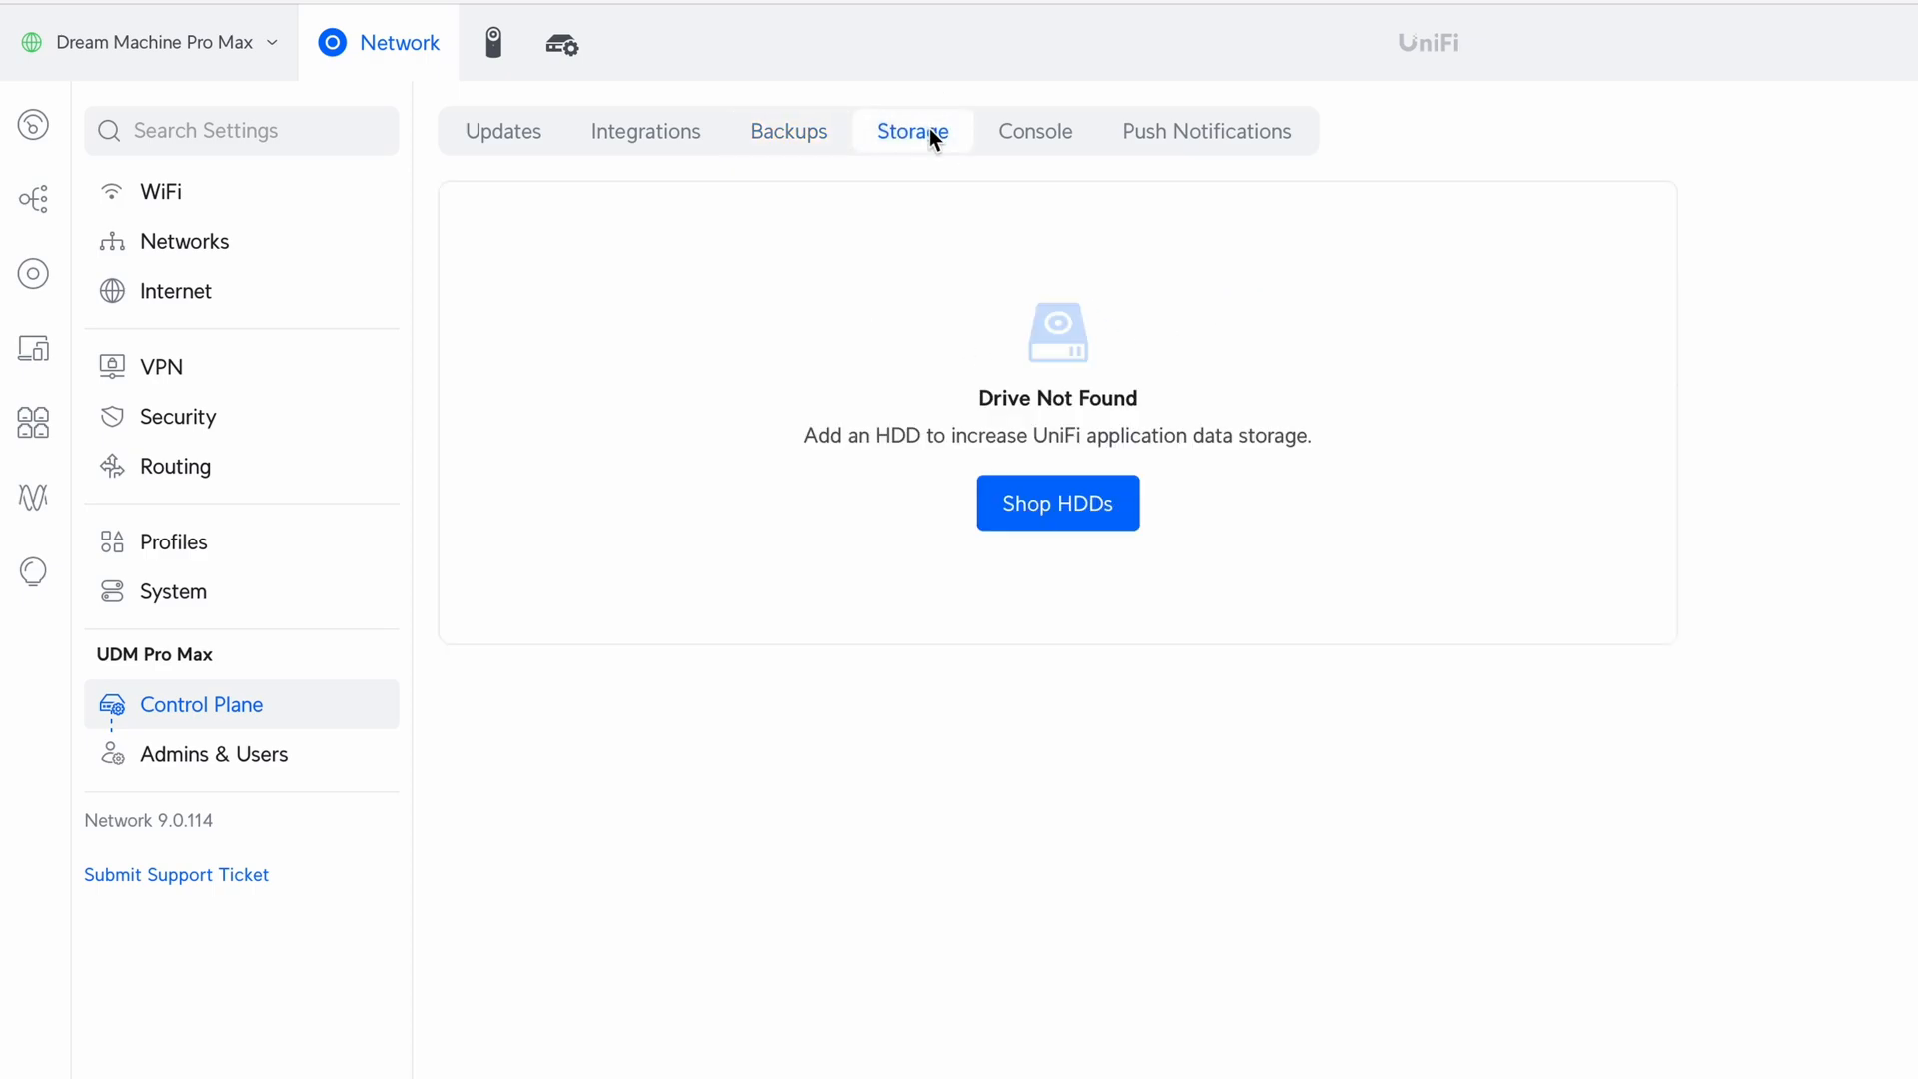
pyautogui.click(1059, 139)
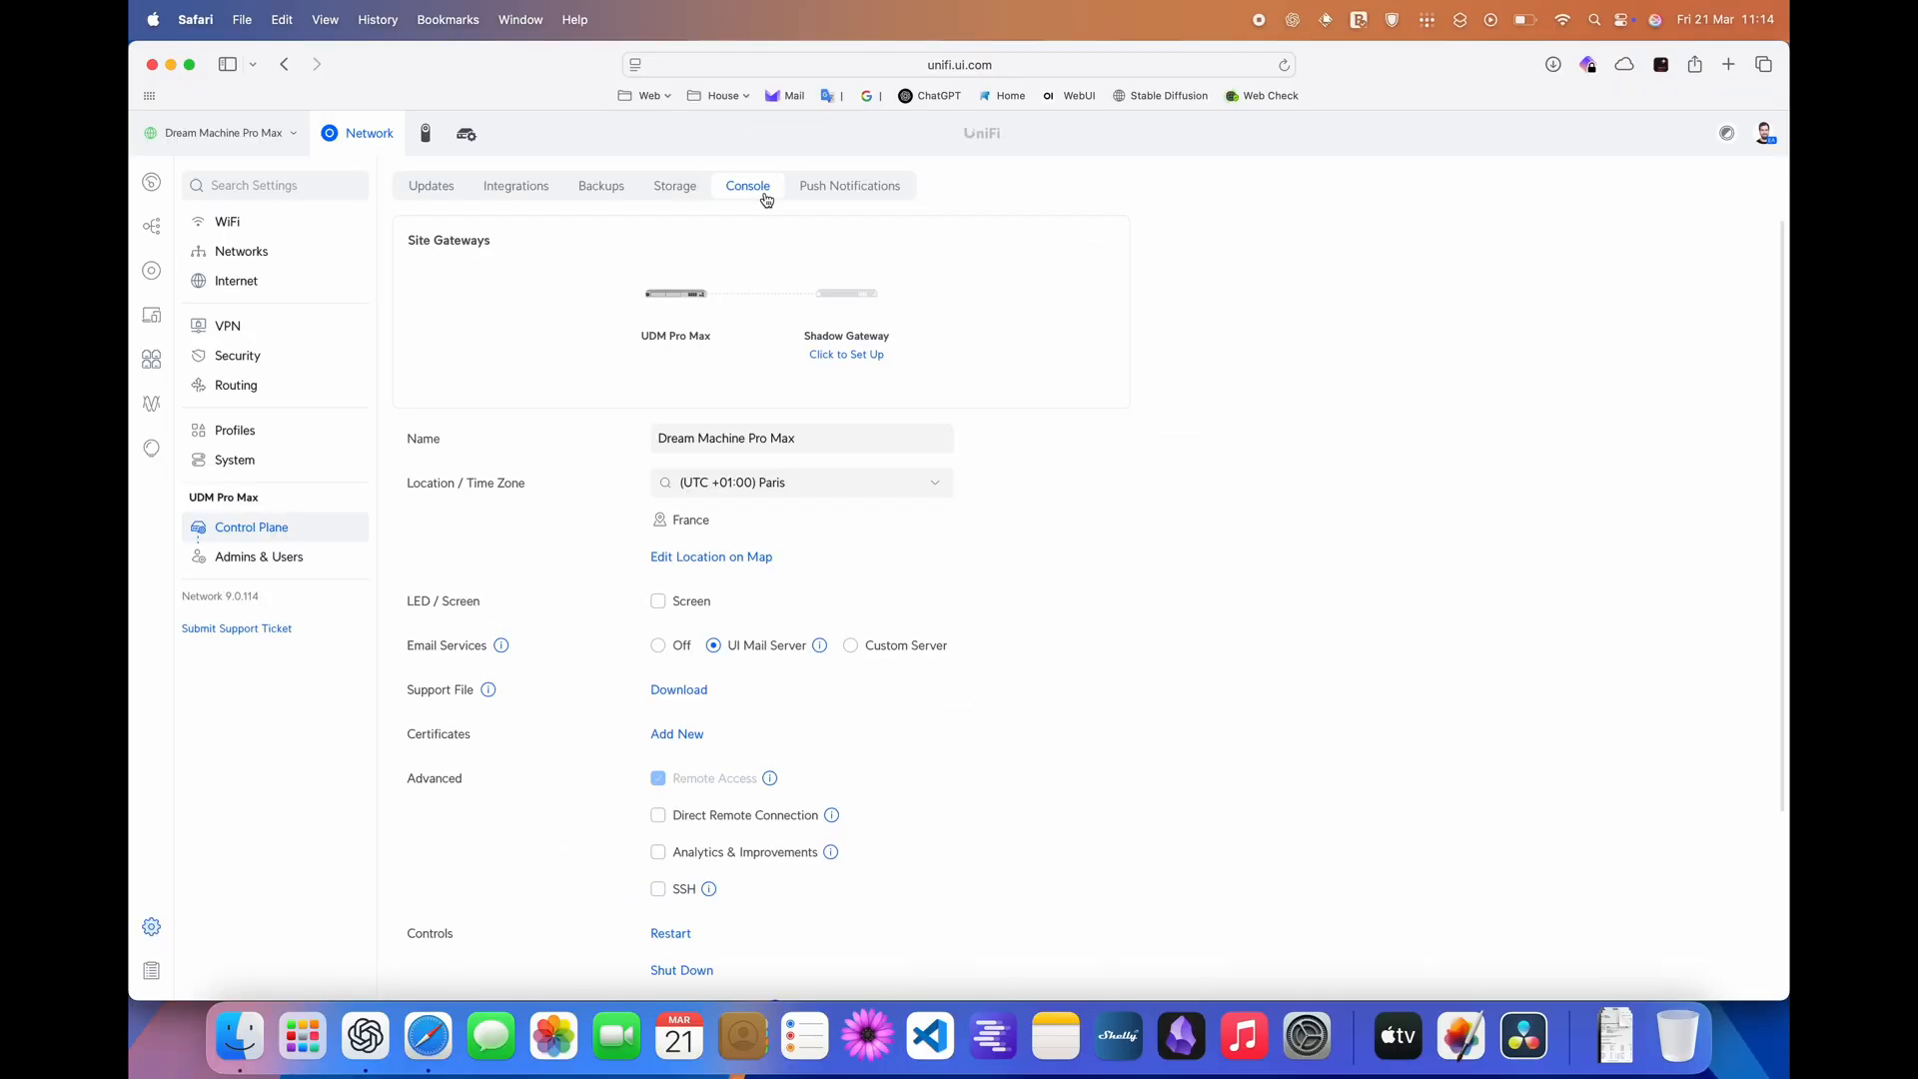
pyautogui.click(662, 195)
# - List all sites in the site switcher, change to UCG Fiber and review its storage and console settings
pyautogui.click(270, 143)
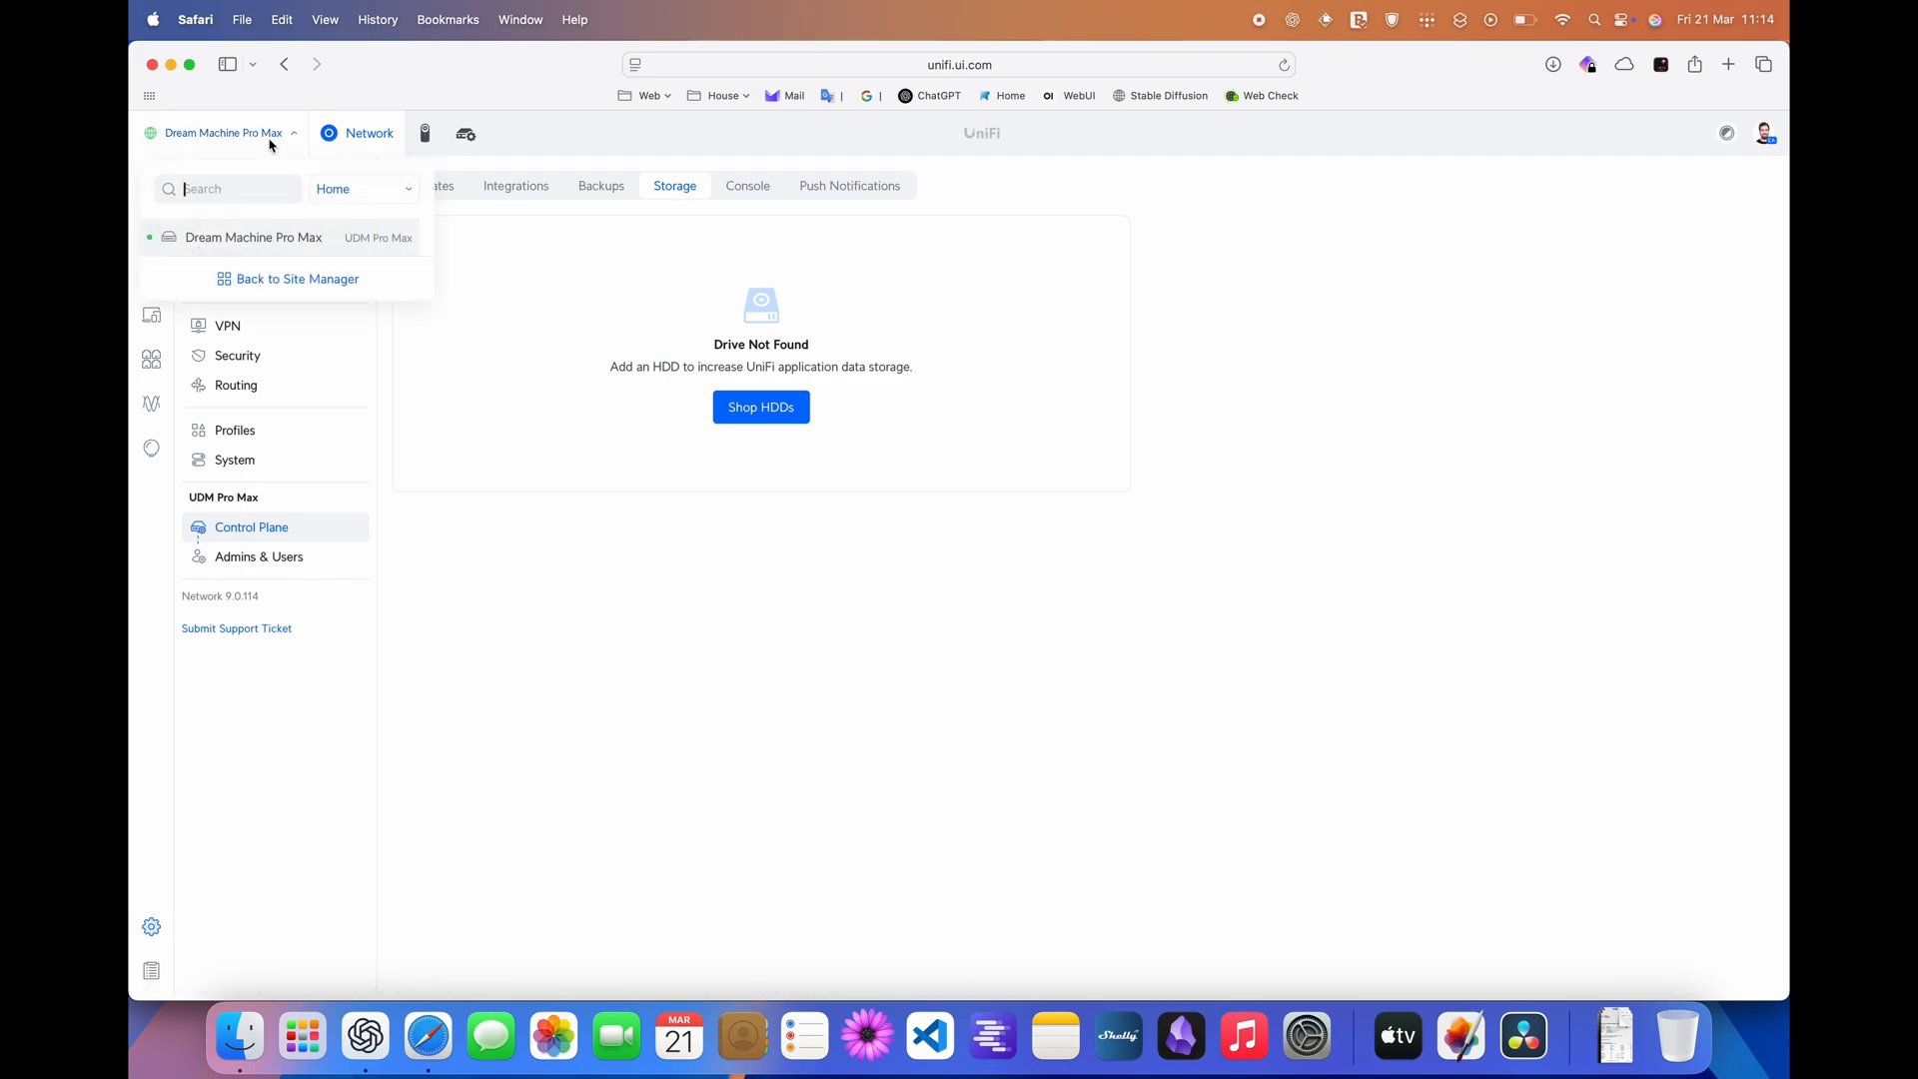
pyautogui.click(358, 196)
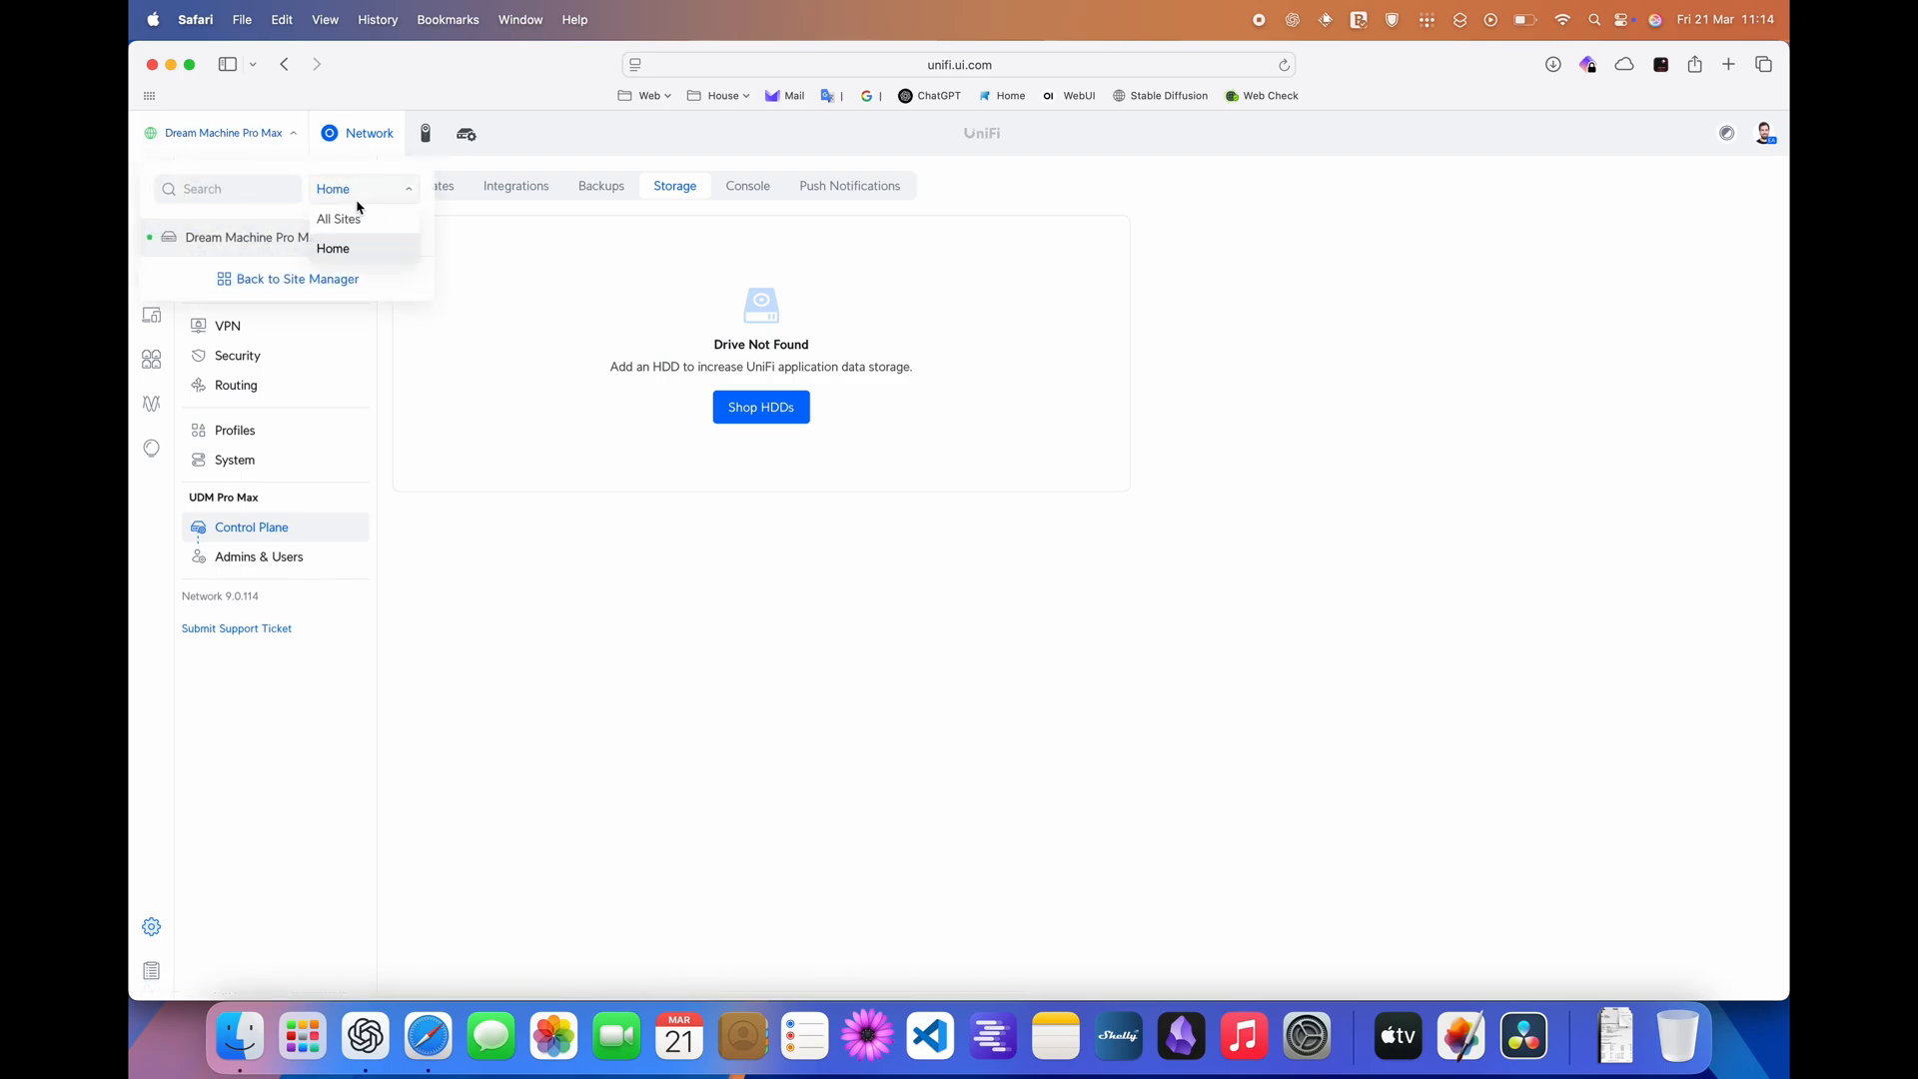
pyautogui.click(365, 216)
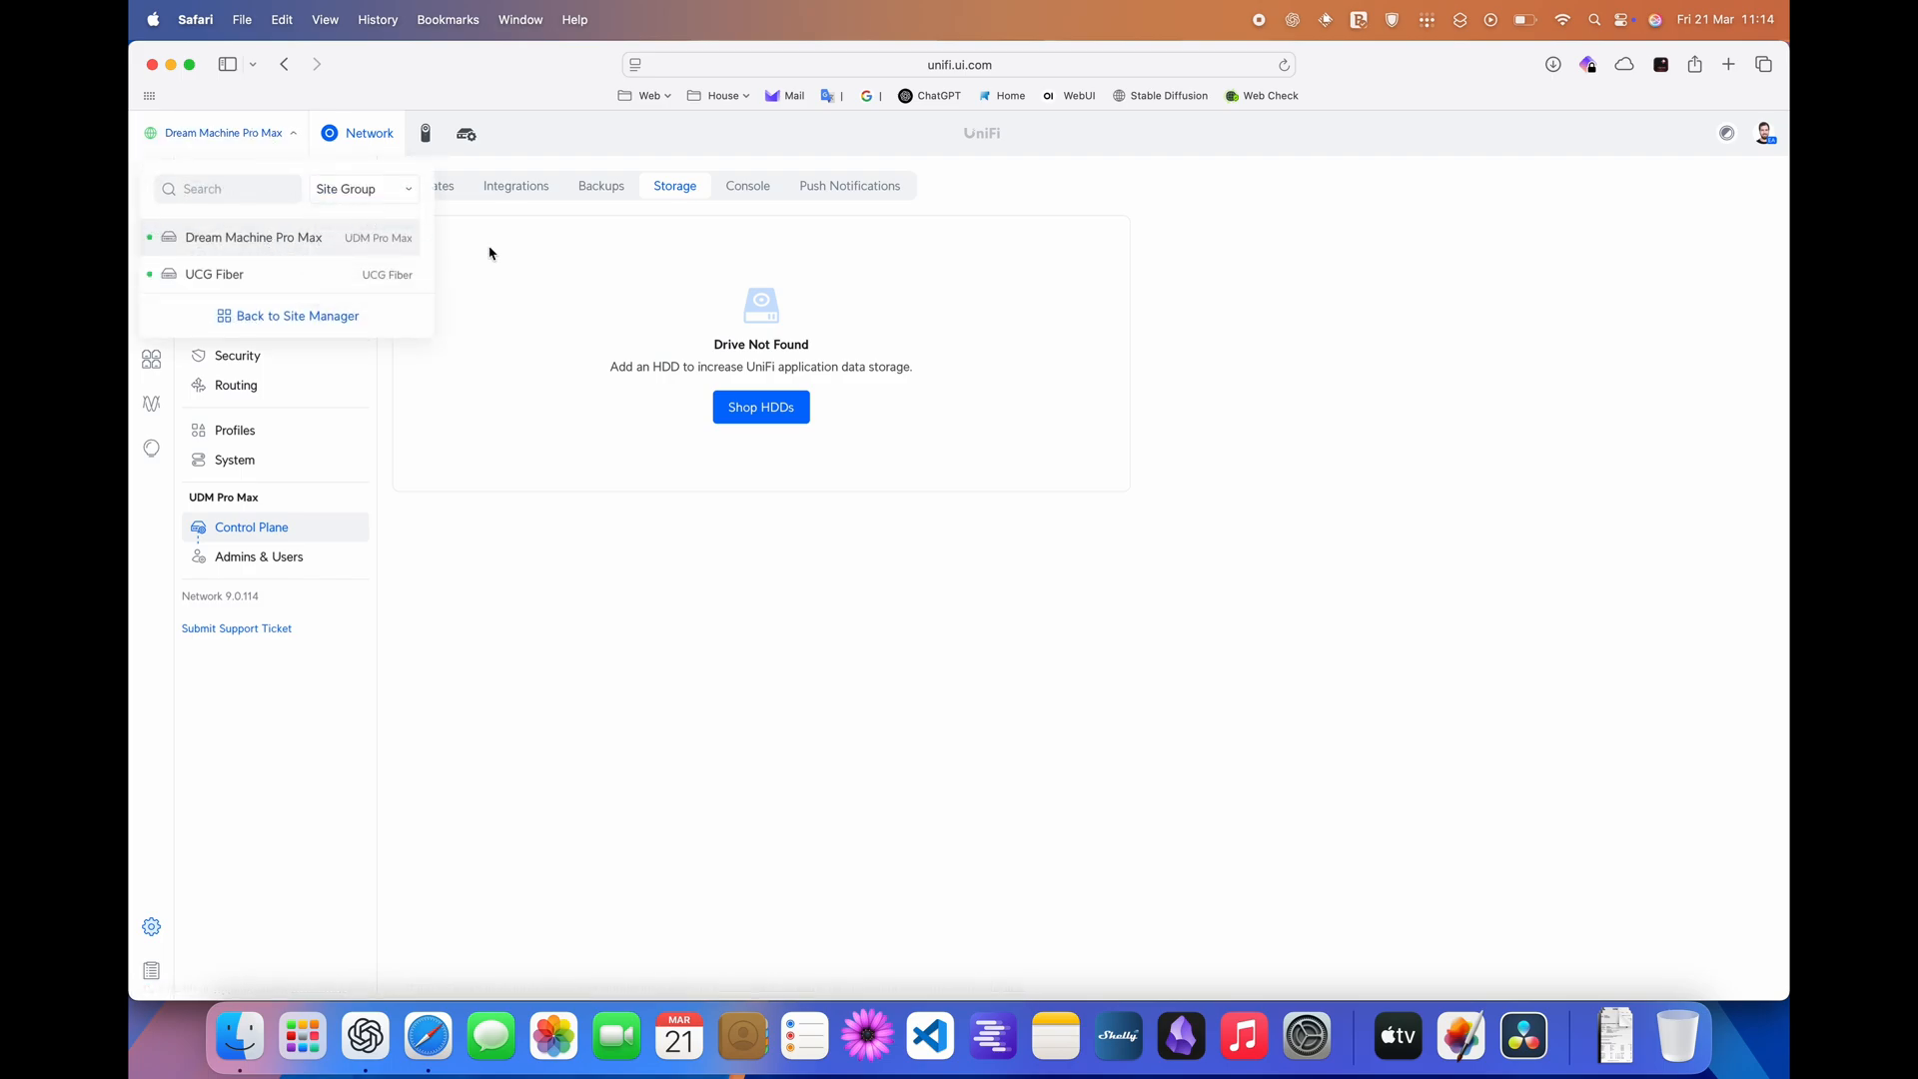
pyautogui.click(307, 275)
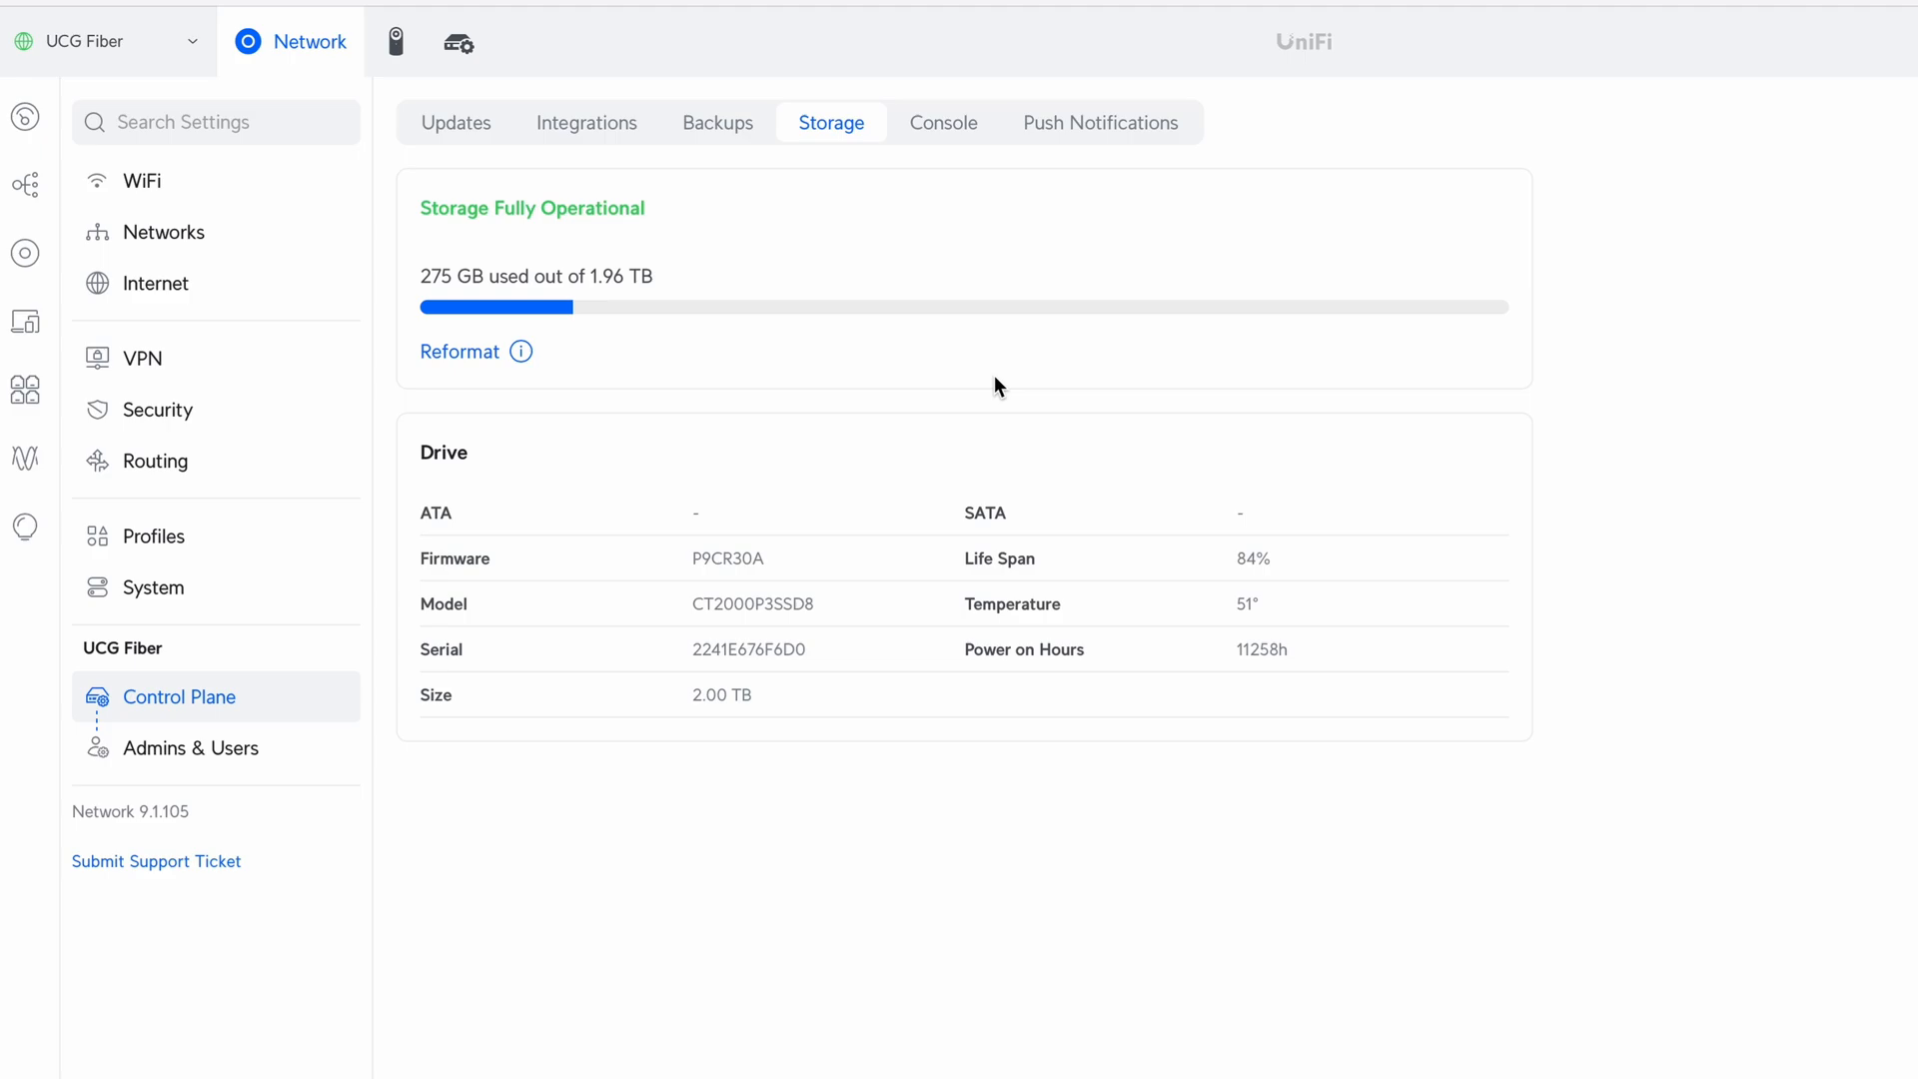
pyautogui.click(944, 128)
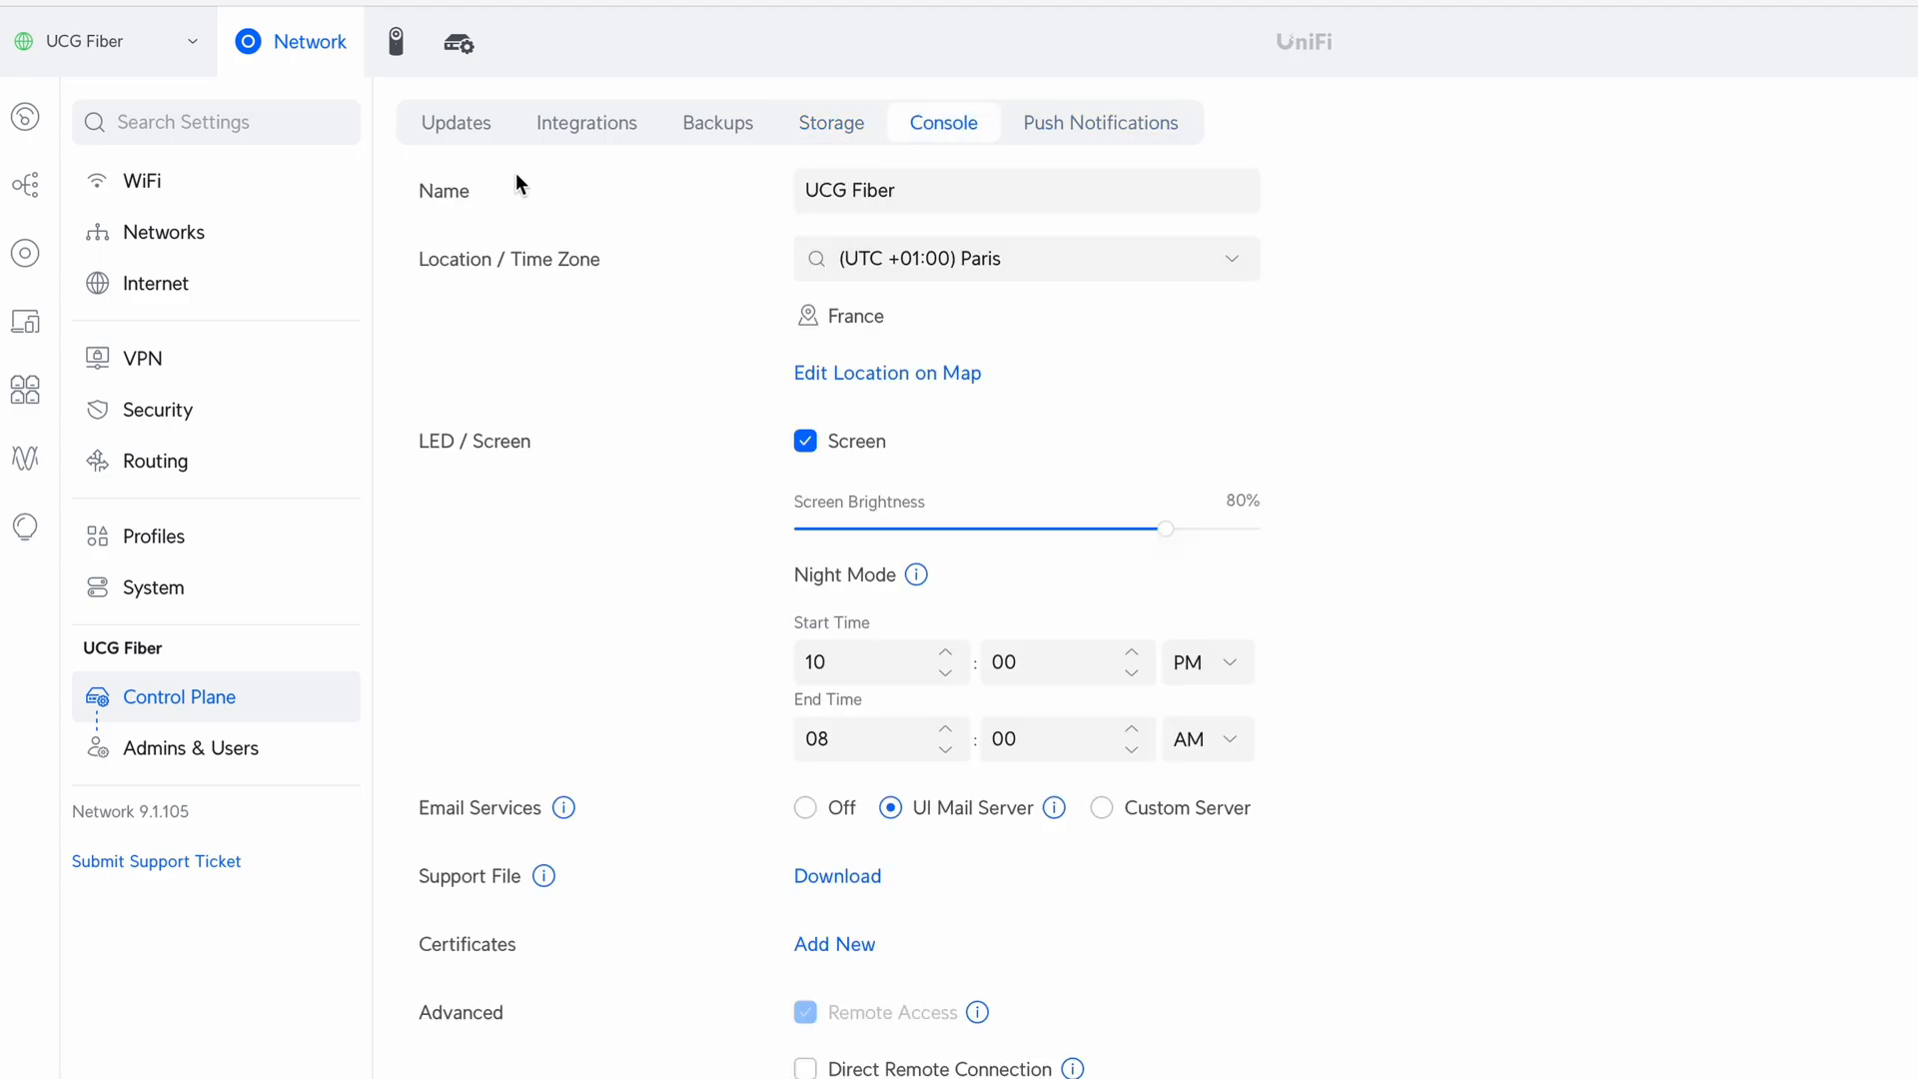
# - Switch back to Dream Machine Pro Max and review its console settings and push notifications
pyautogui.click(137, 45)
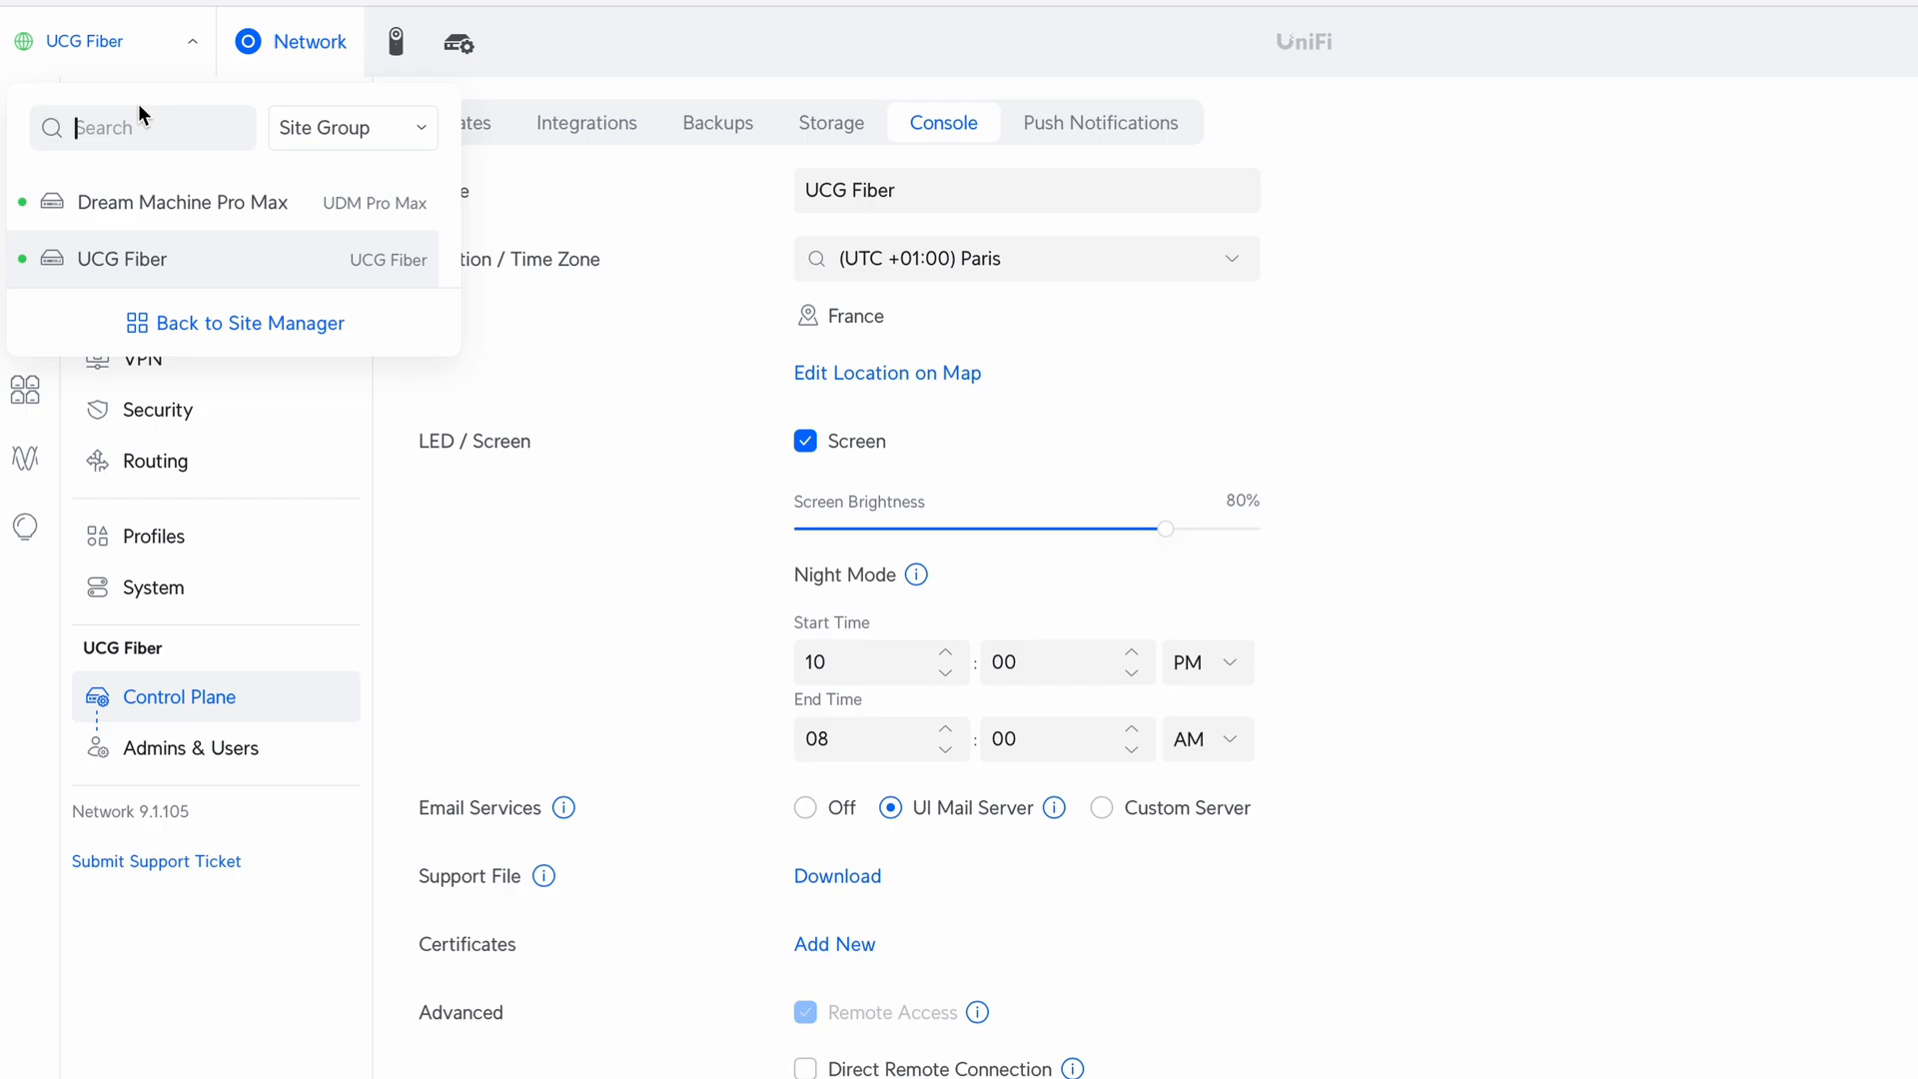
pyautogui.click(152, 181)
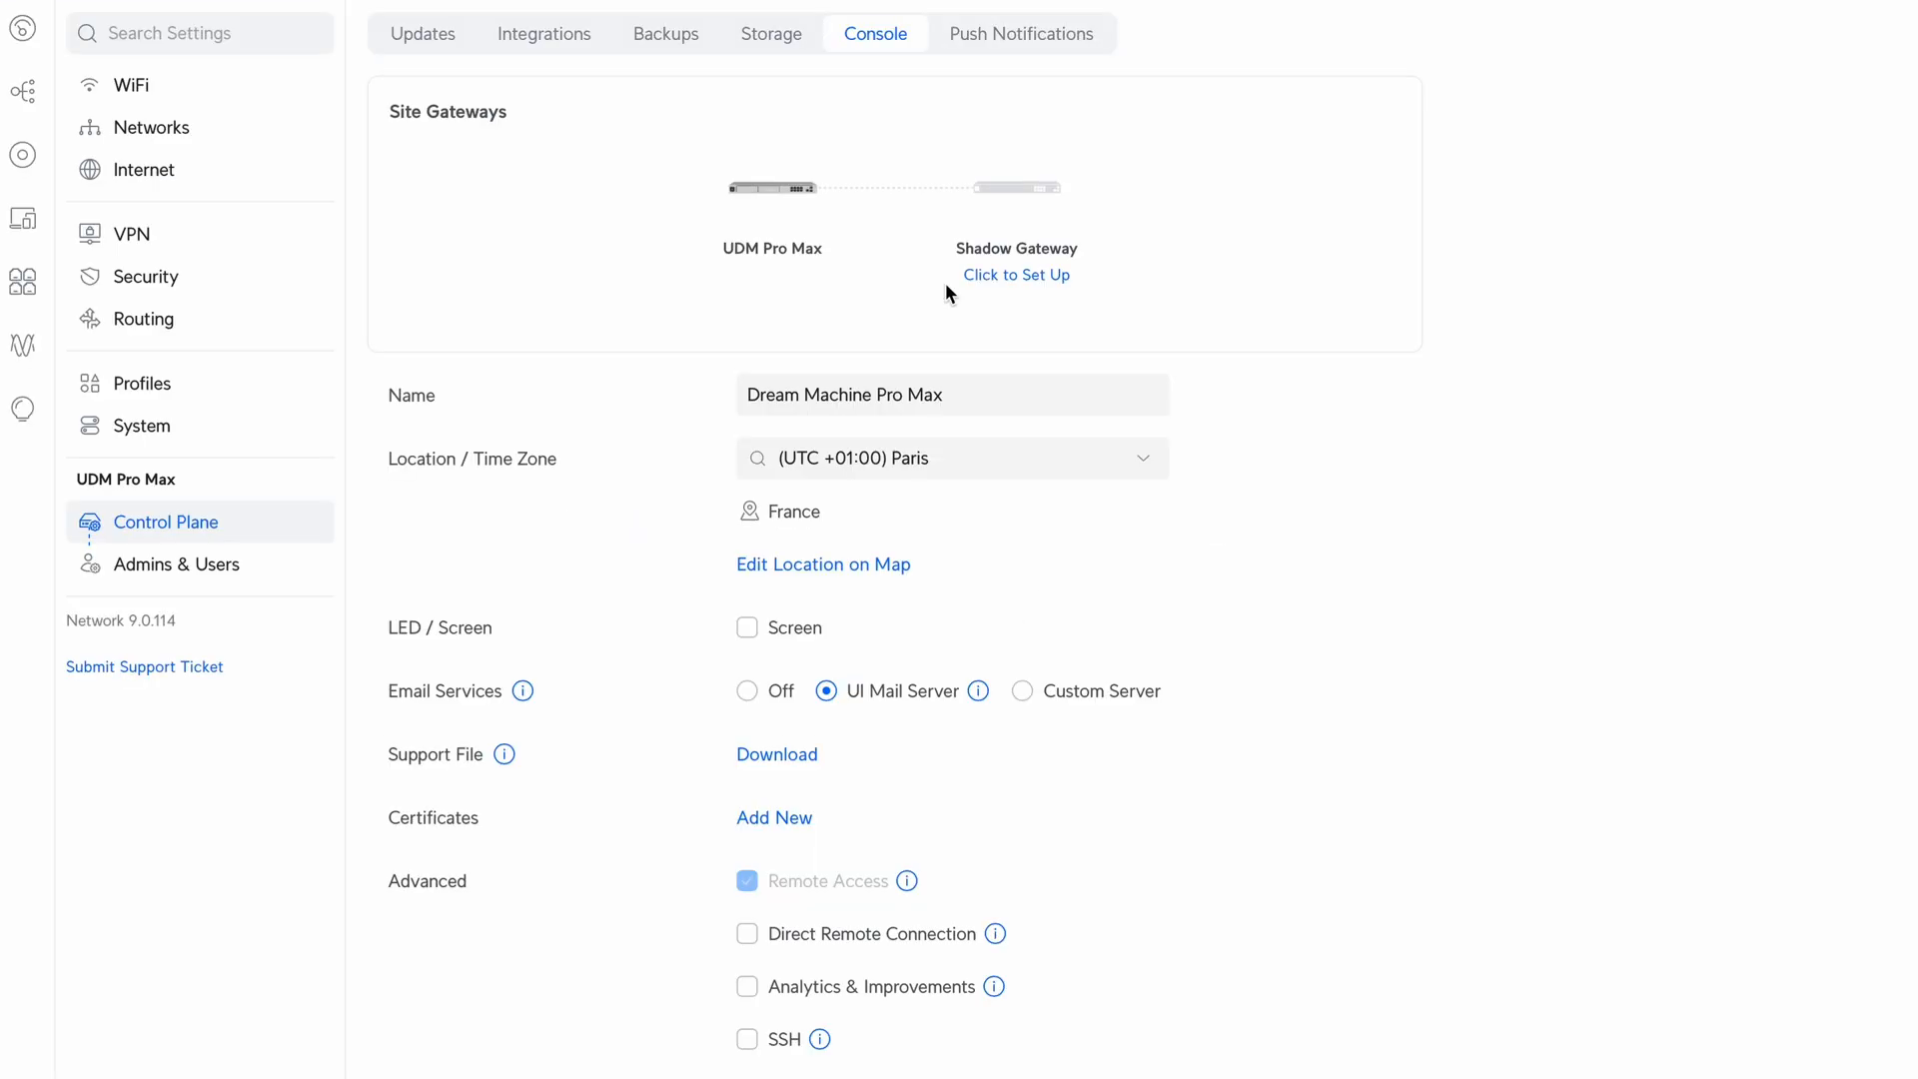
pyautogui.scroll(-2, 997, 412)
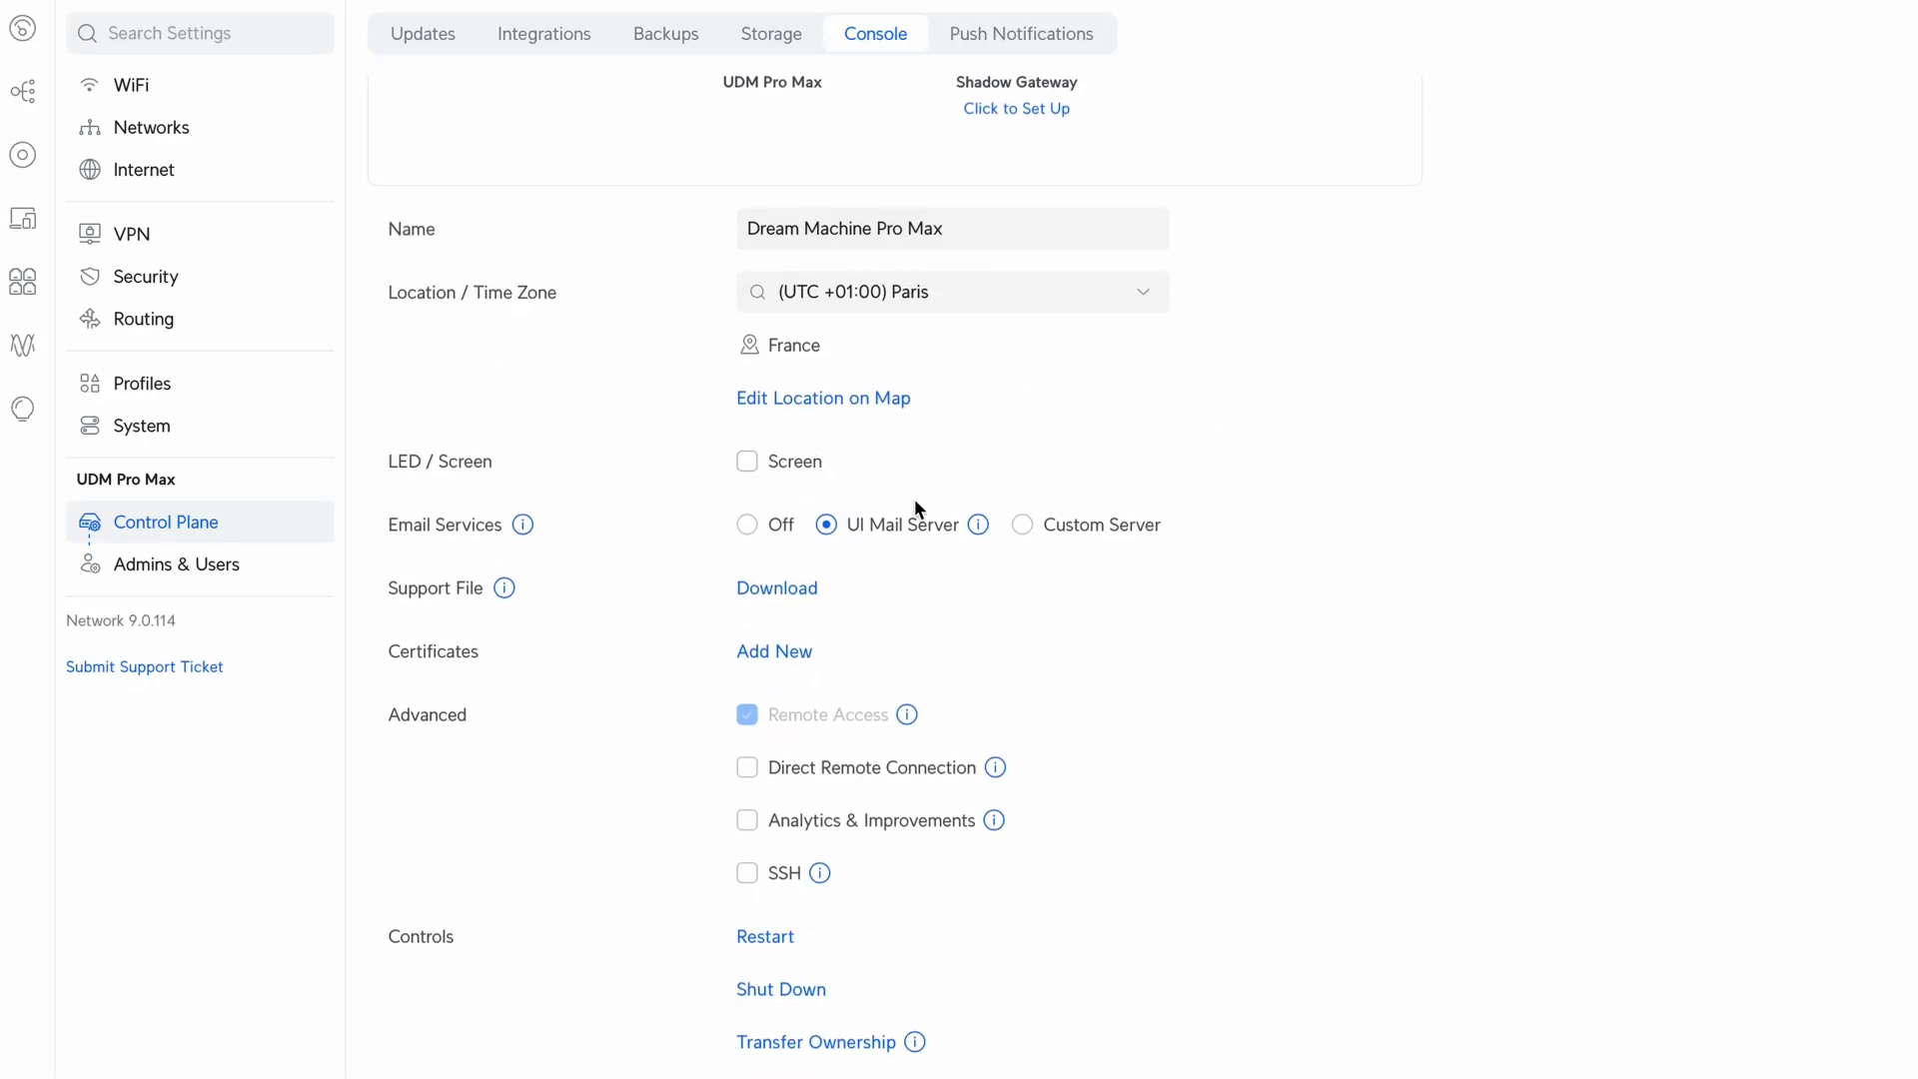
pyautogui.scroll(-2, 914, 499)
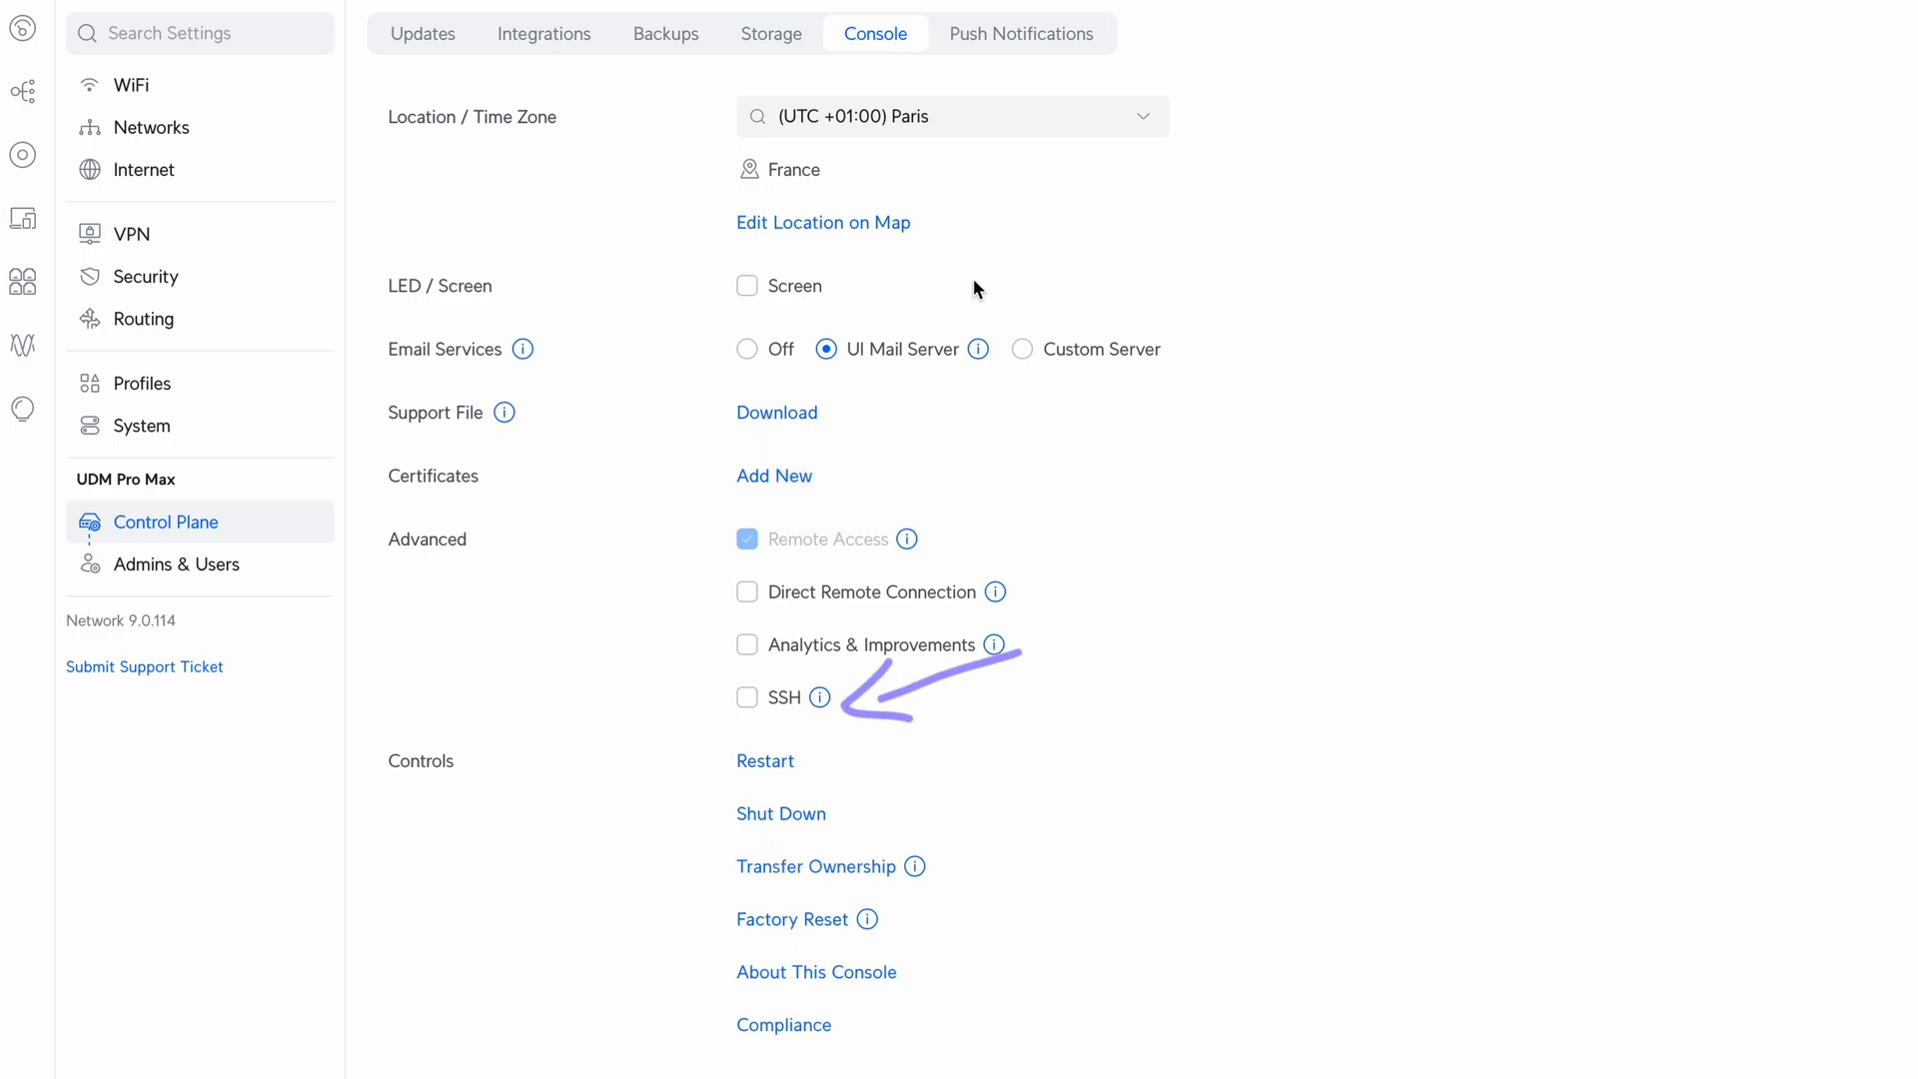
pyautogui.click(1036, 34)
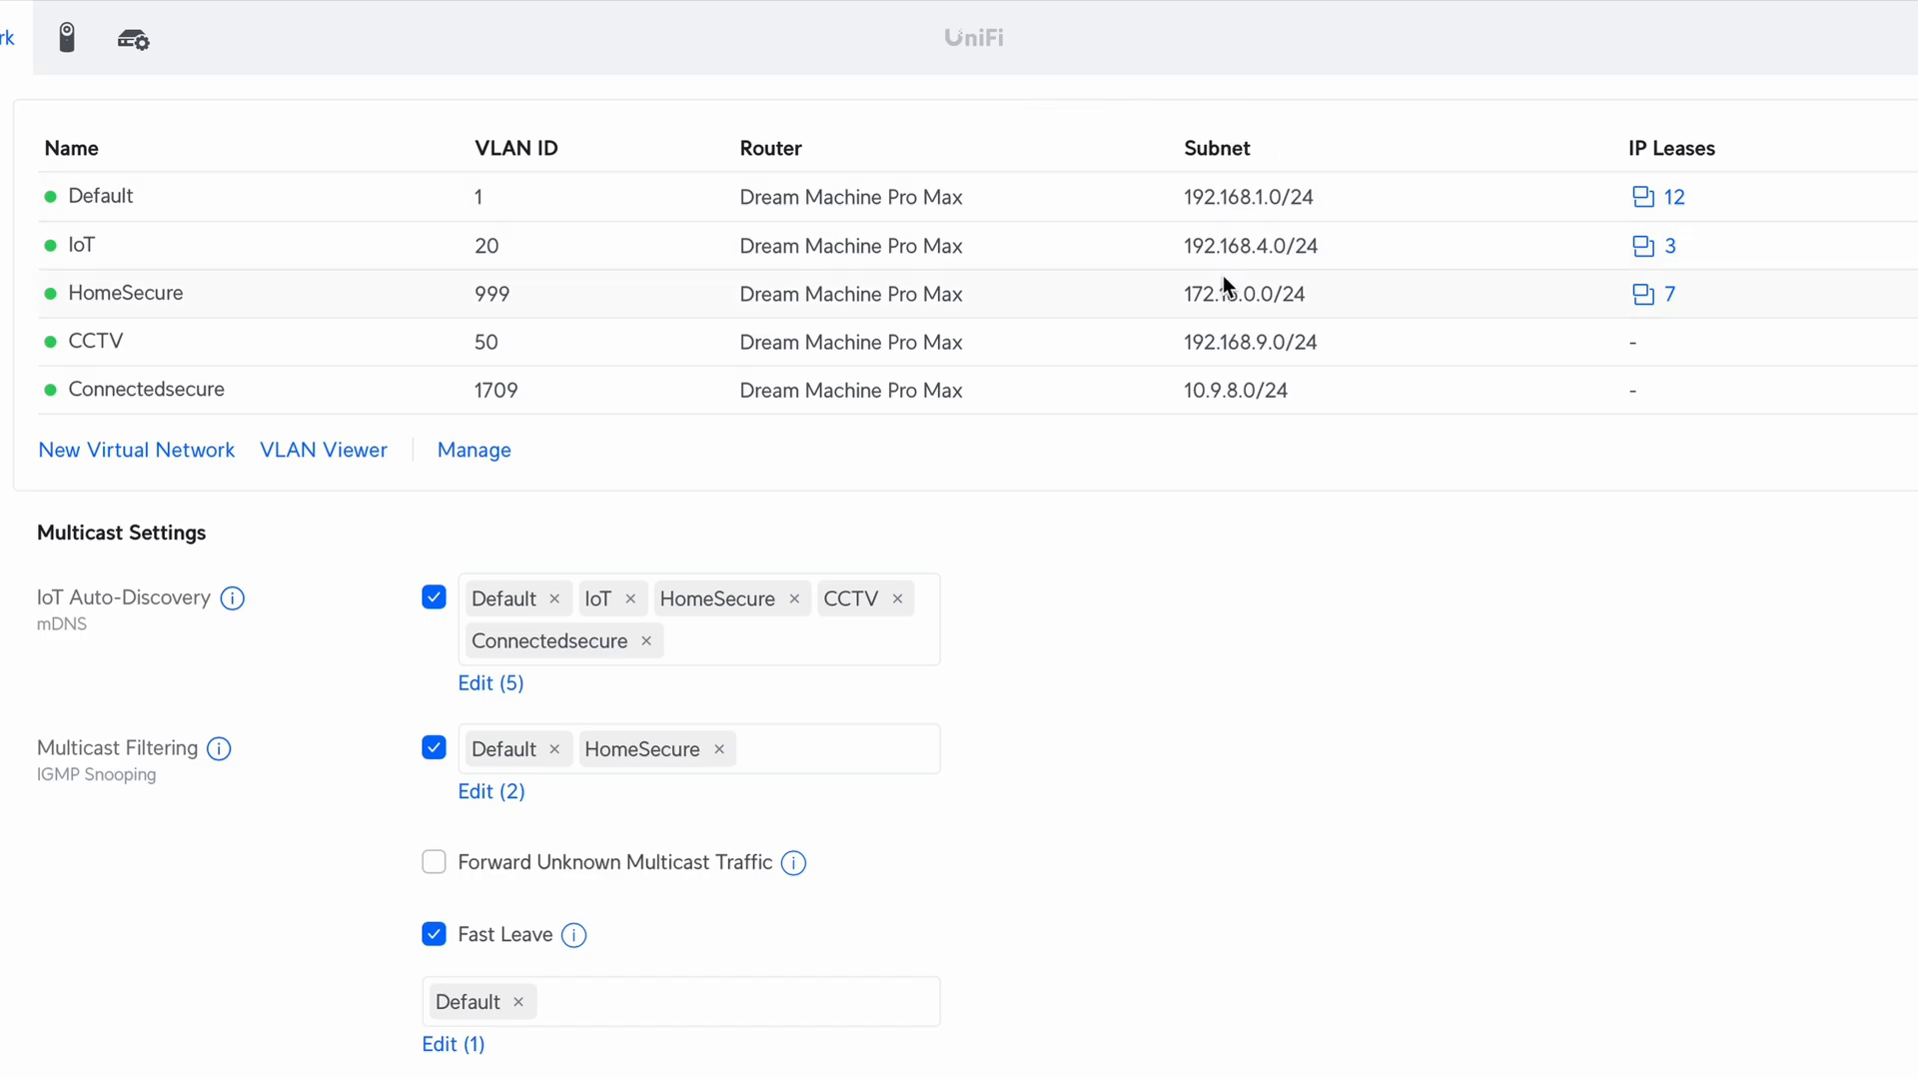
# - Start a new virtual network on the Dream Machine Pro Max and name it Trusted
pyautogui.click(181, 453)
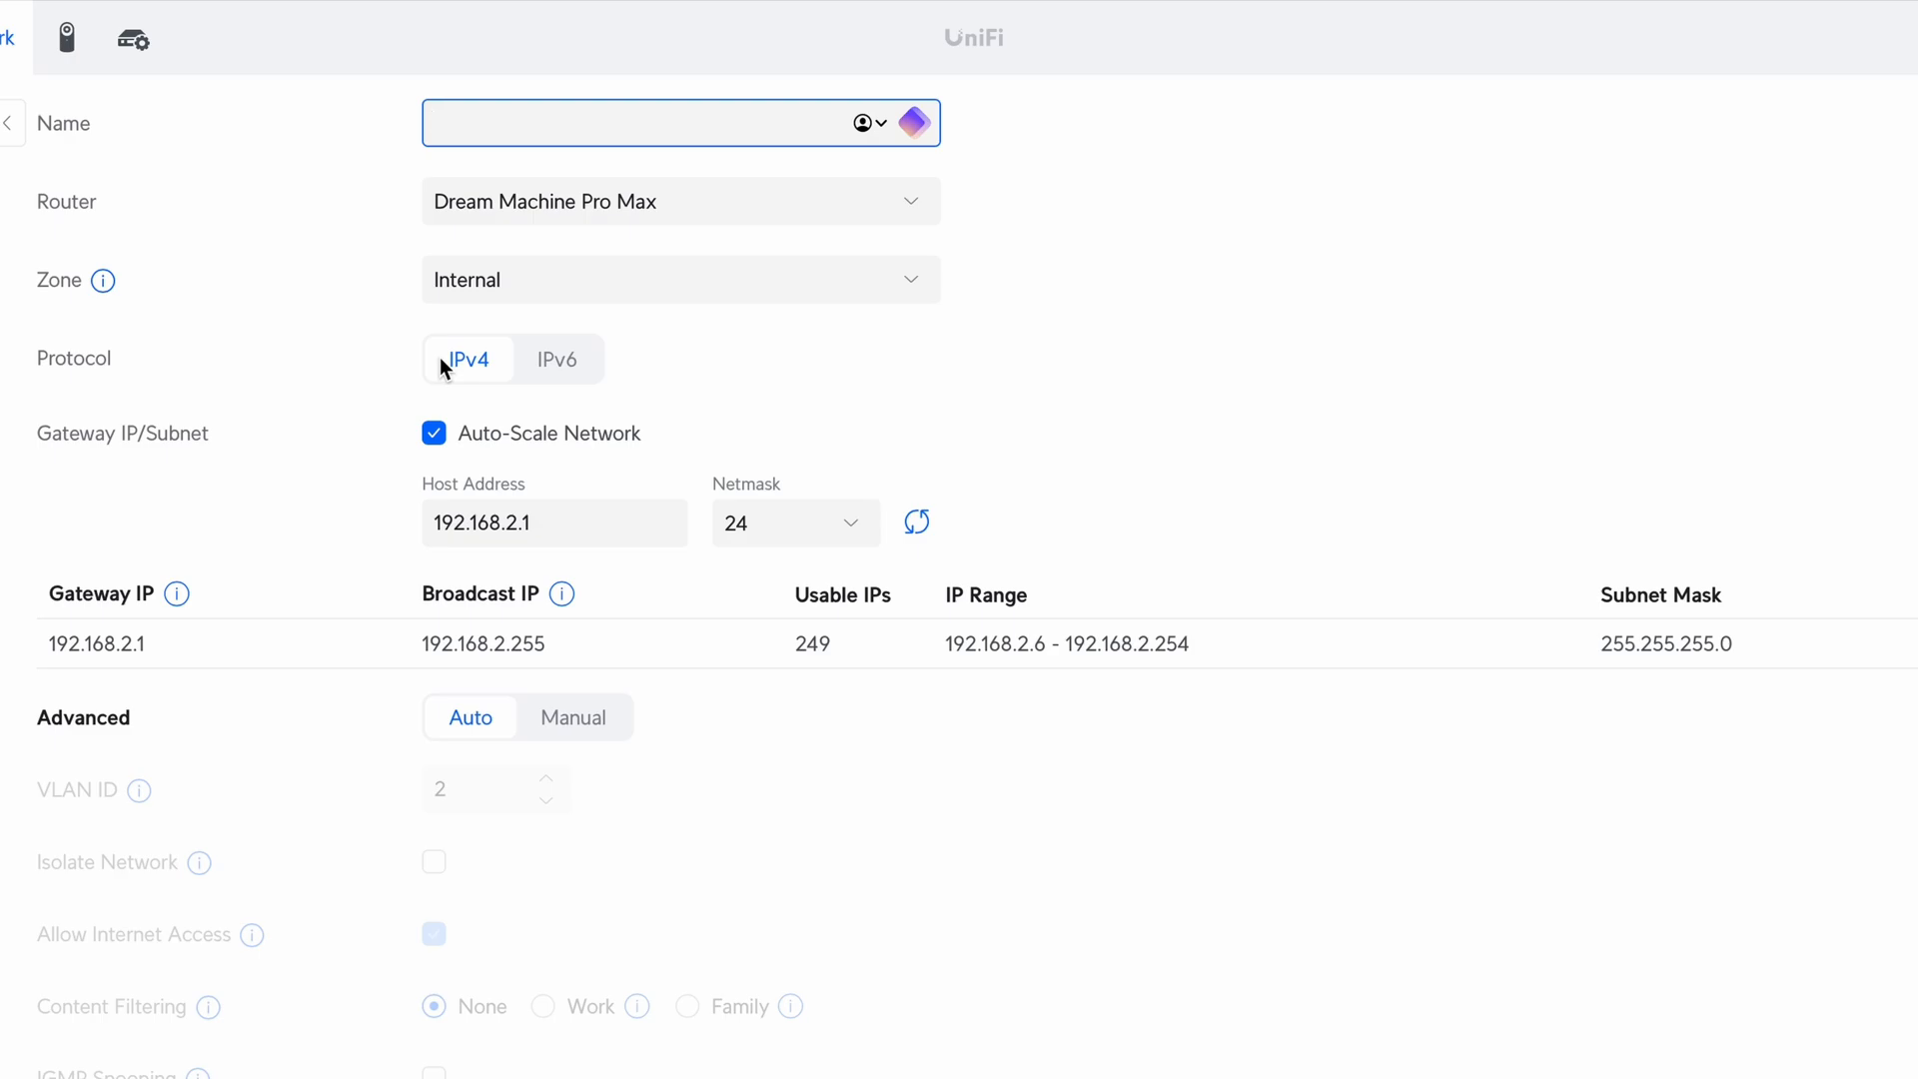
pyautogui.write('Trusted')
# - Set the network's router to Third-party Gateway to view its options, and return it to Dream Machine Pro Max
pyautogui.click(715, 208)
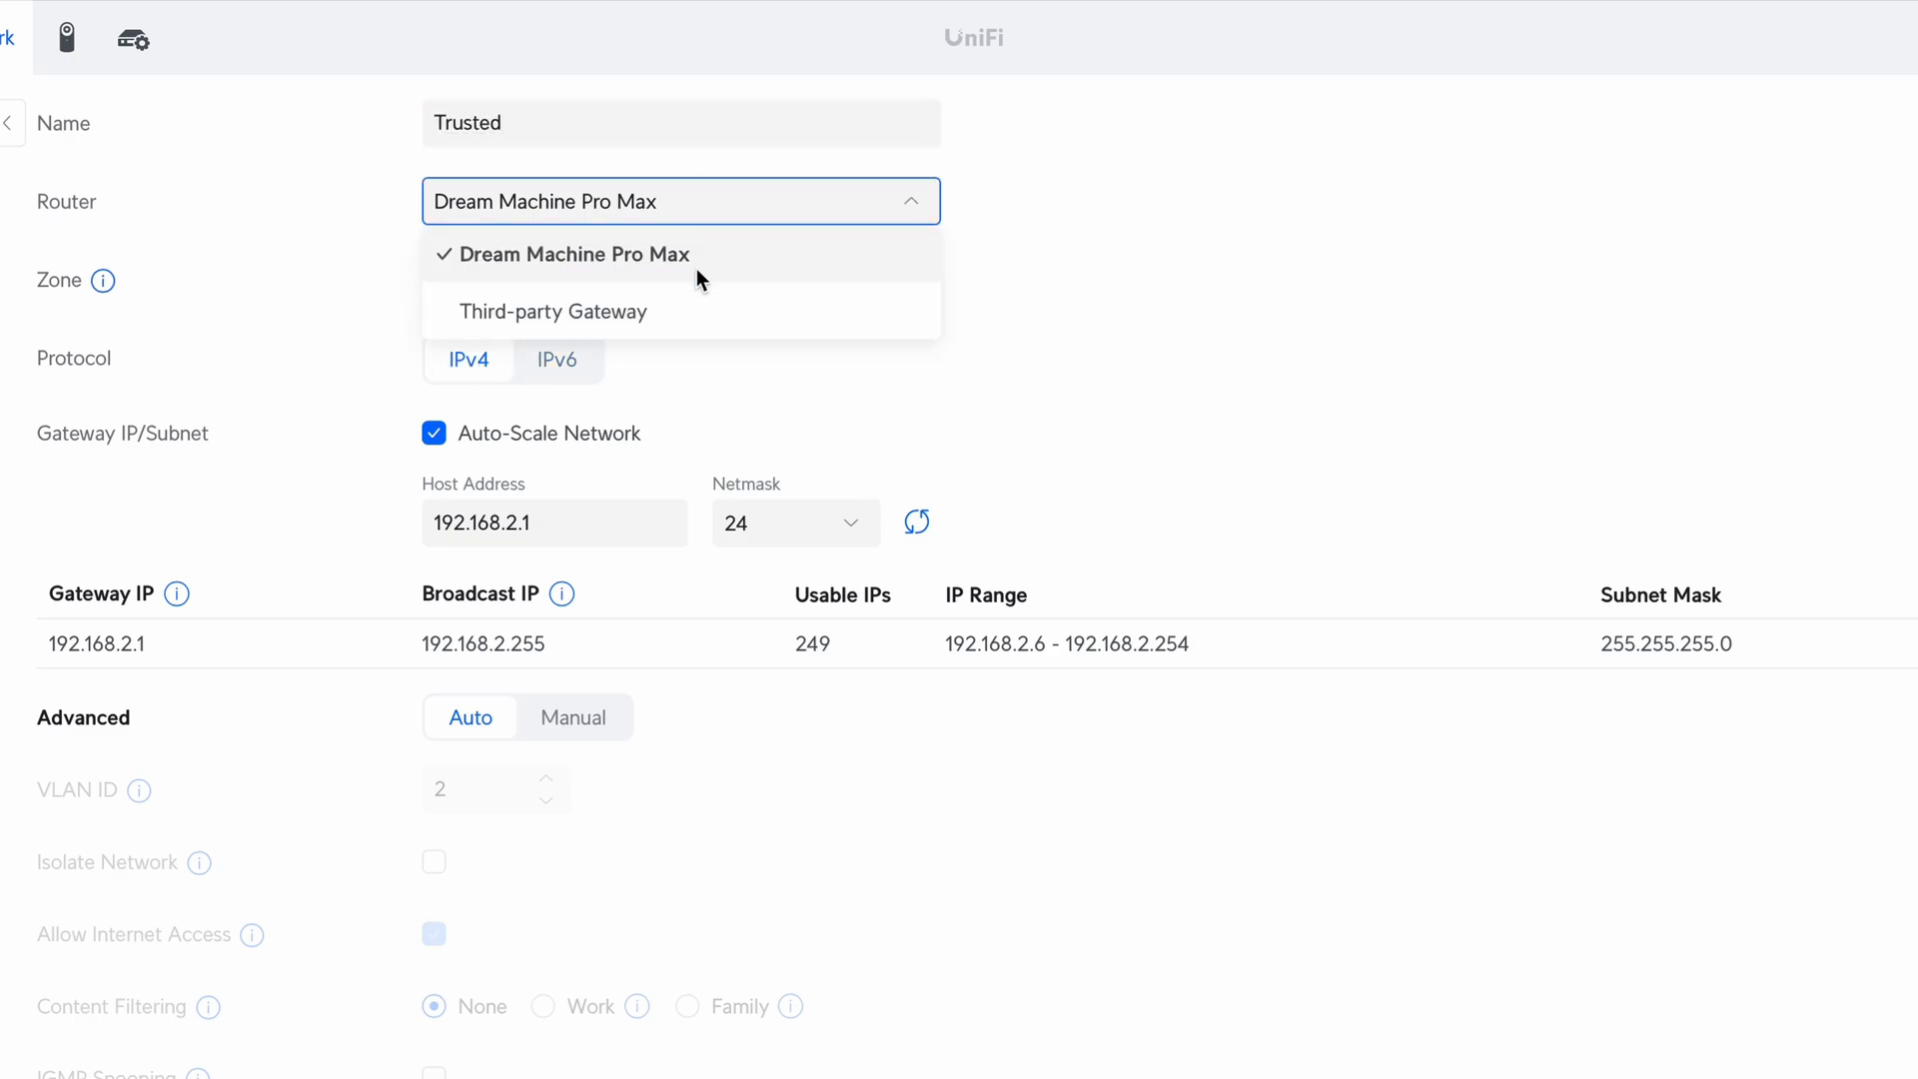
pyautogui.click(686, 300)
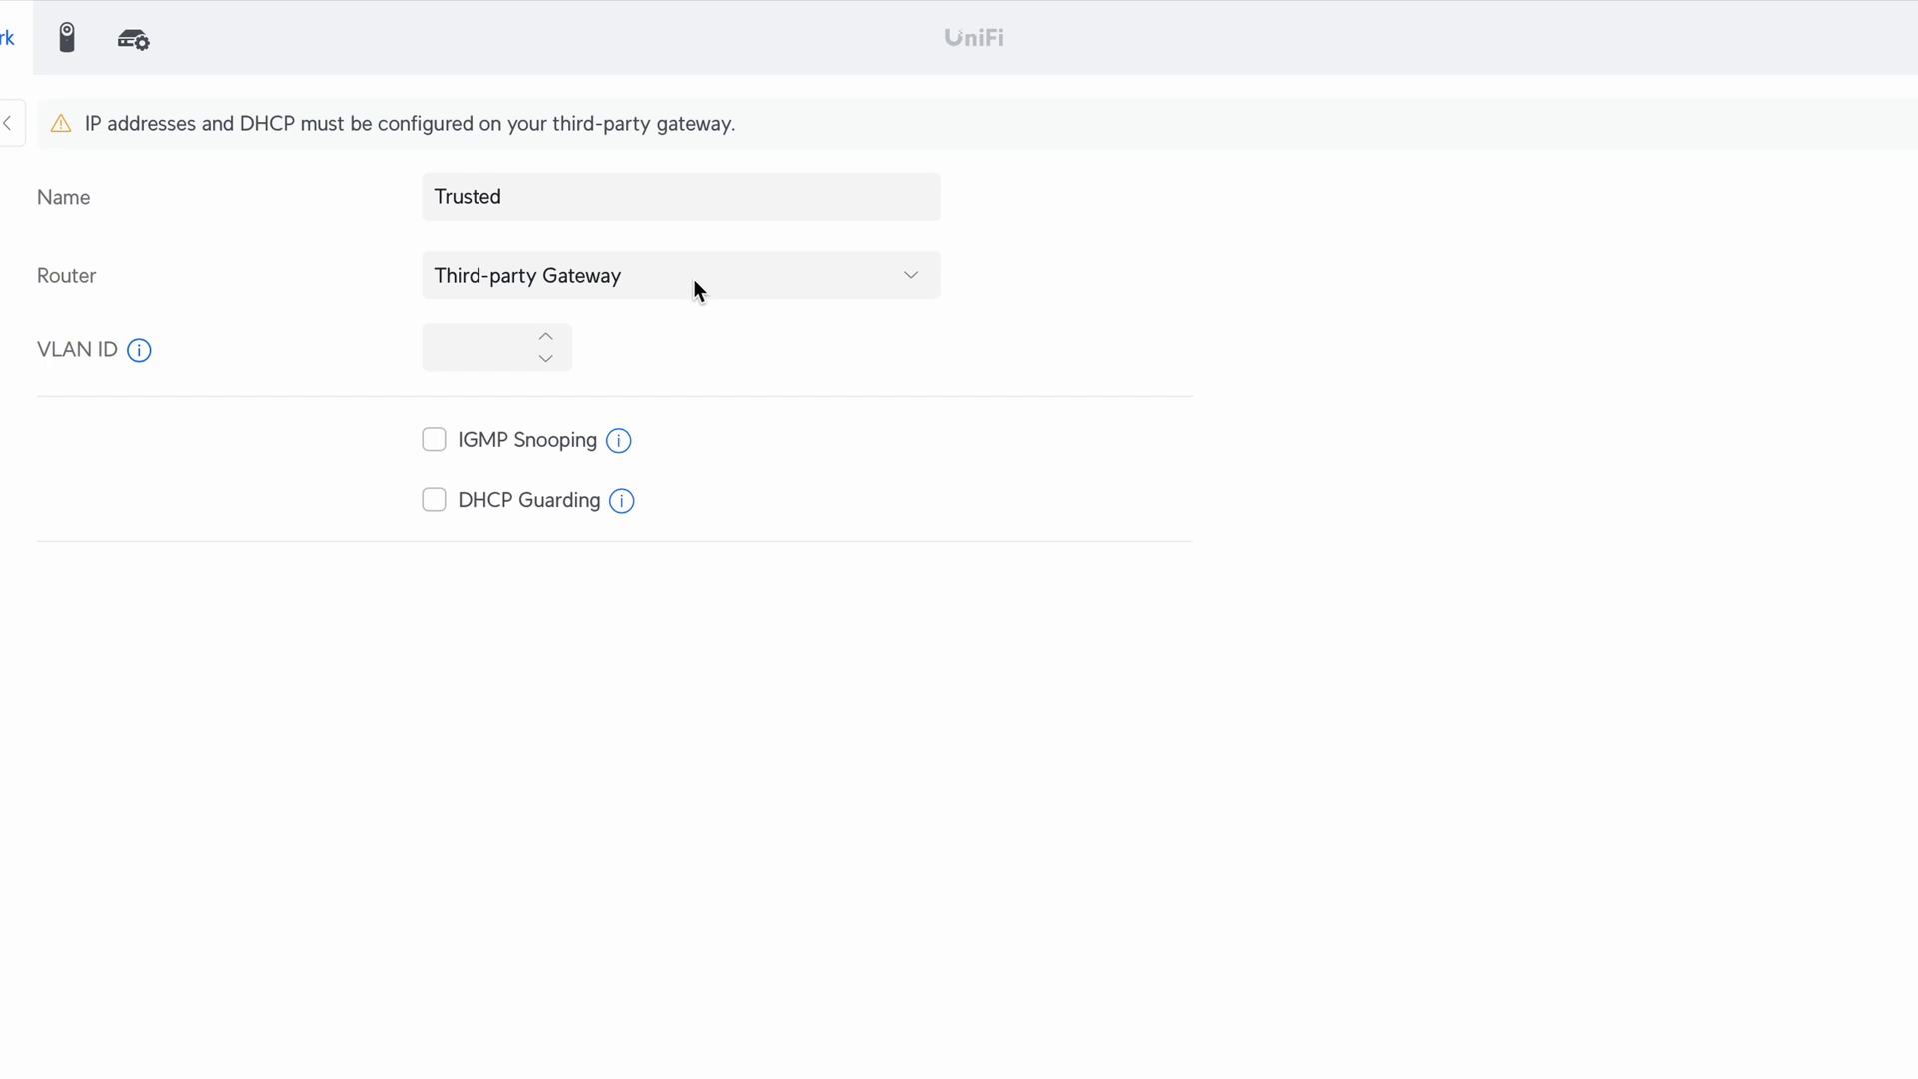
pyautogui.click(822, 282)
pyautogui.click(699, 330)
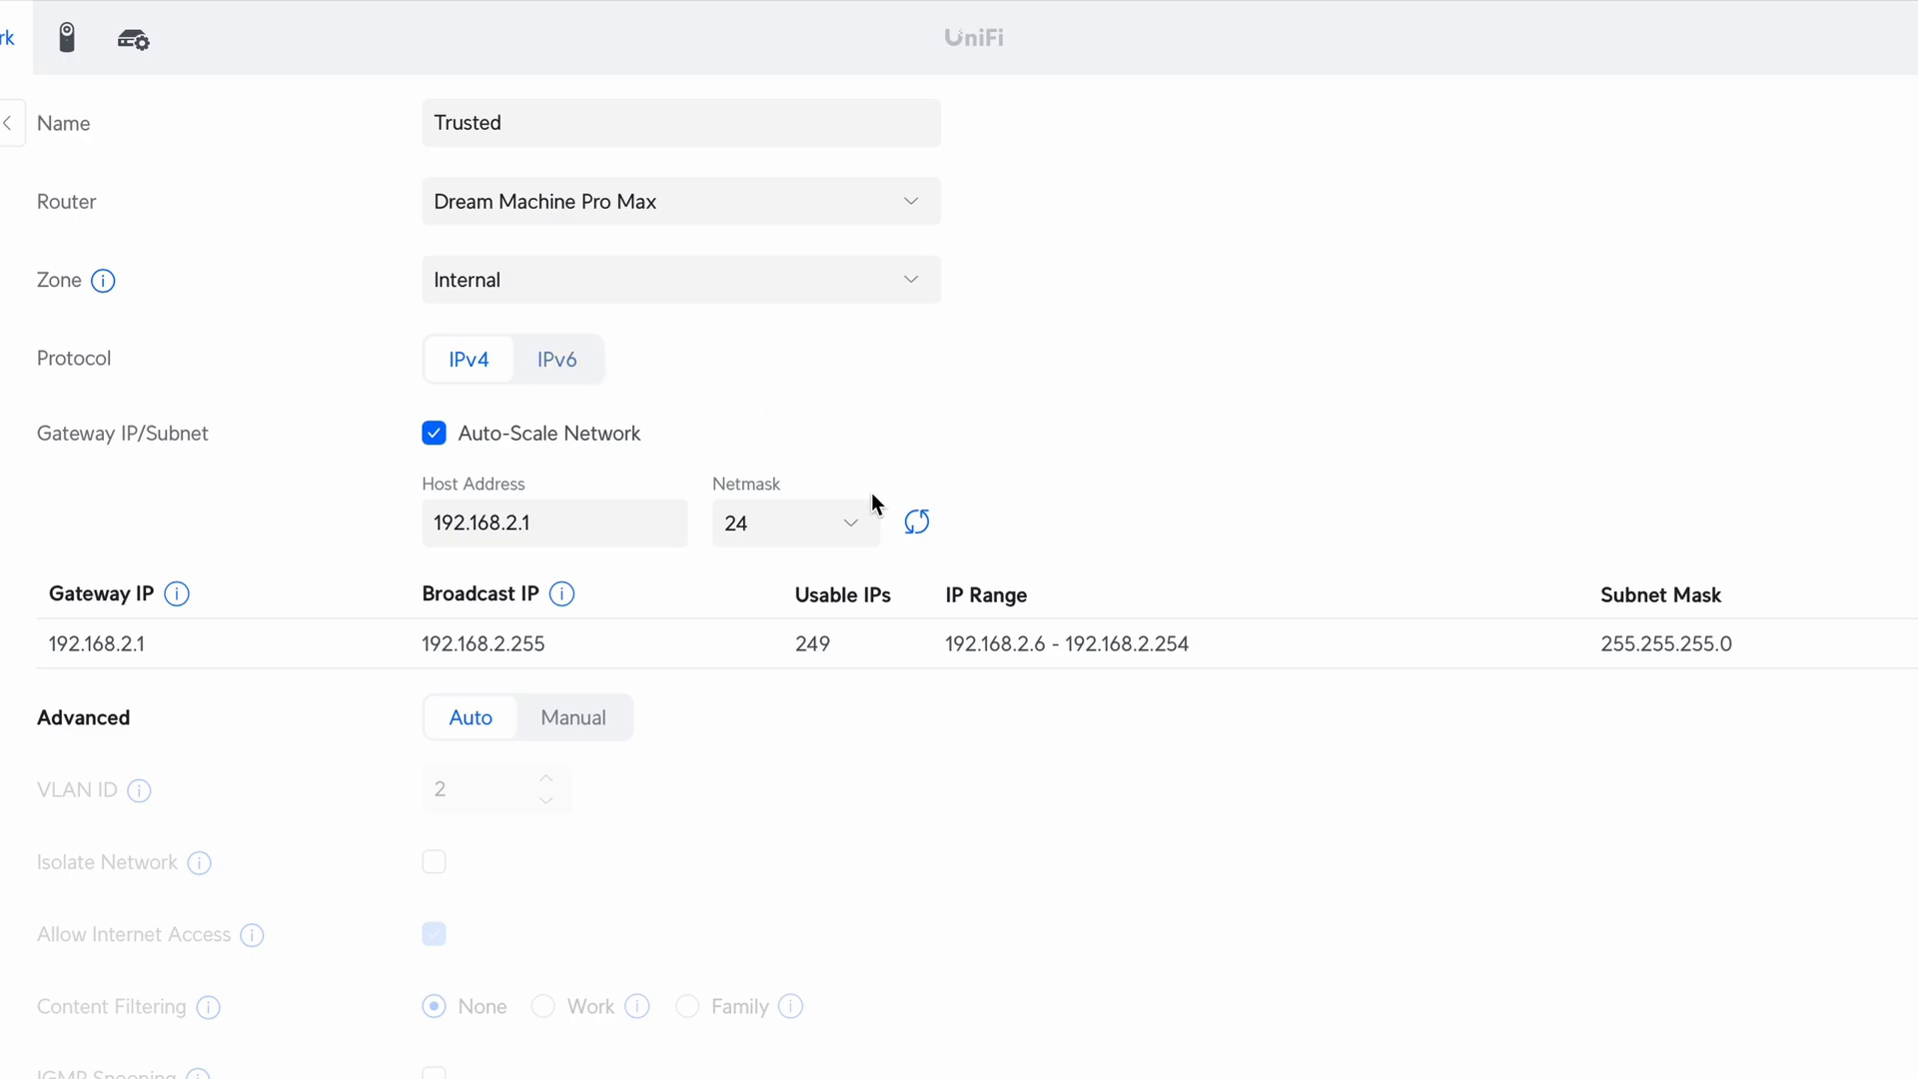
pyautogui.click(629, 526)
pyautogui.click(512, 519)
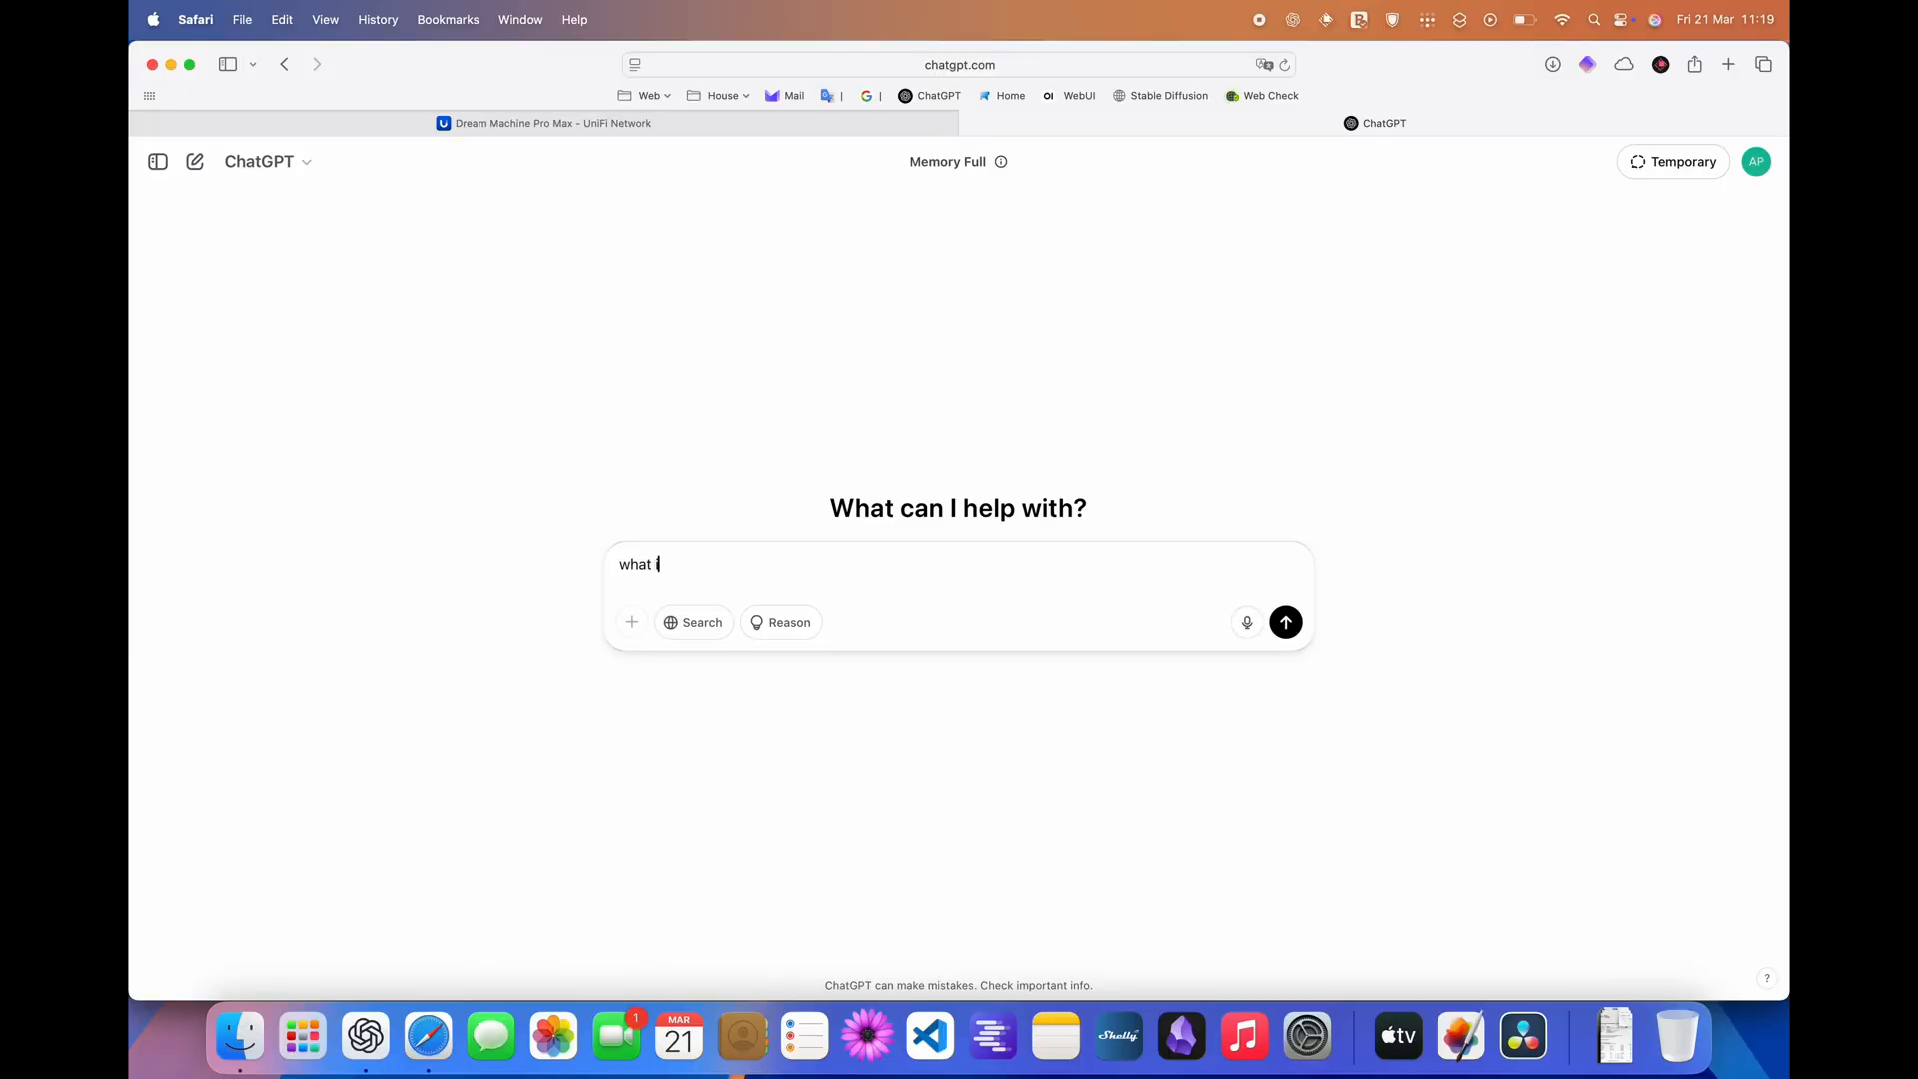
# - In ChatGPT, ask "what is RFC1918"
pyautogui.write('s')
pyautogui.write('RFC1918')
pyautogui.press('Return')
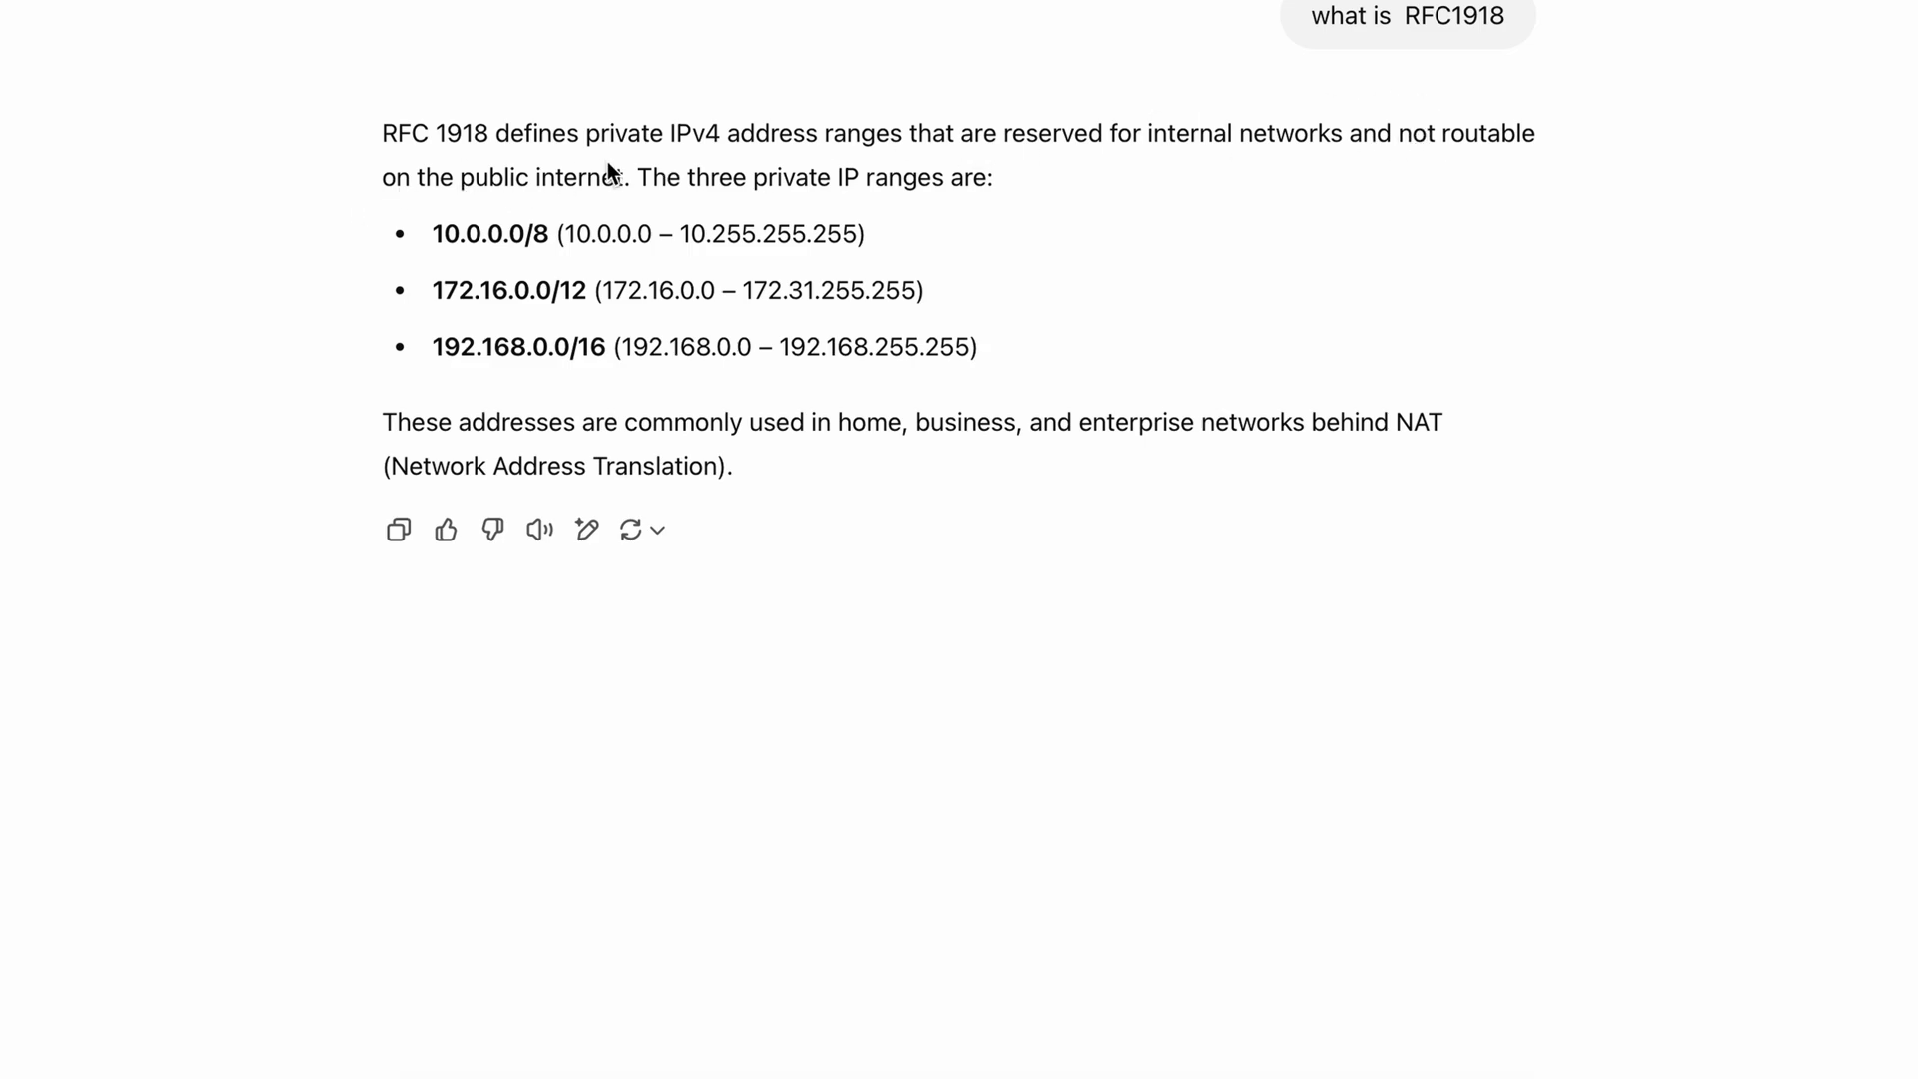
# - Examine the private IP address ranges listed in the RFC 1918 answer
pyautogui.click(458, 238)
pyautogui.moveTo(433, 346); pyautogui.dragTo(624, 345)
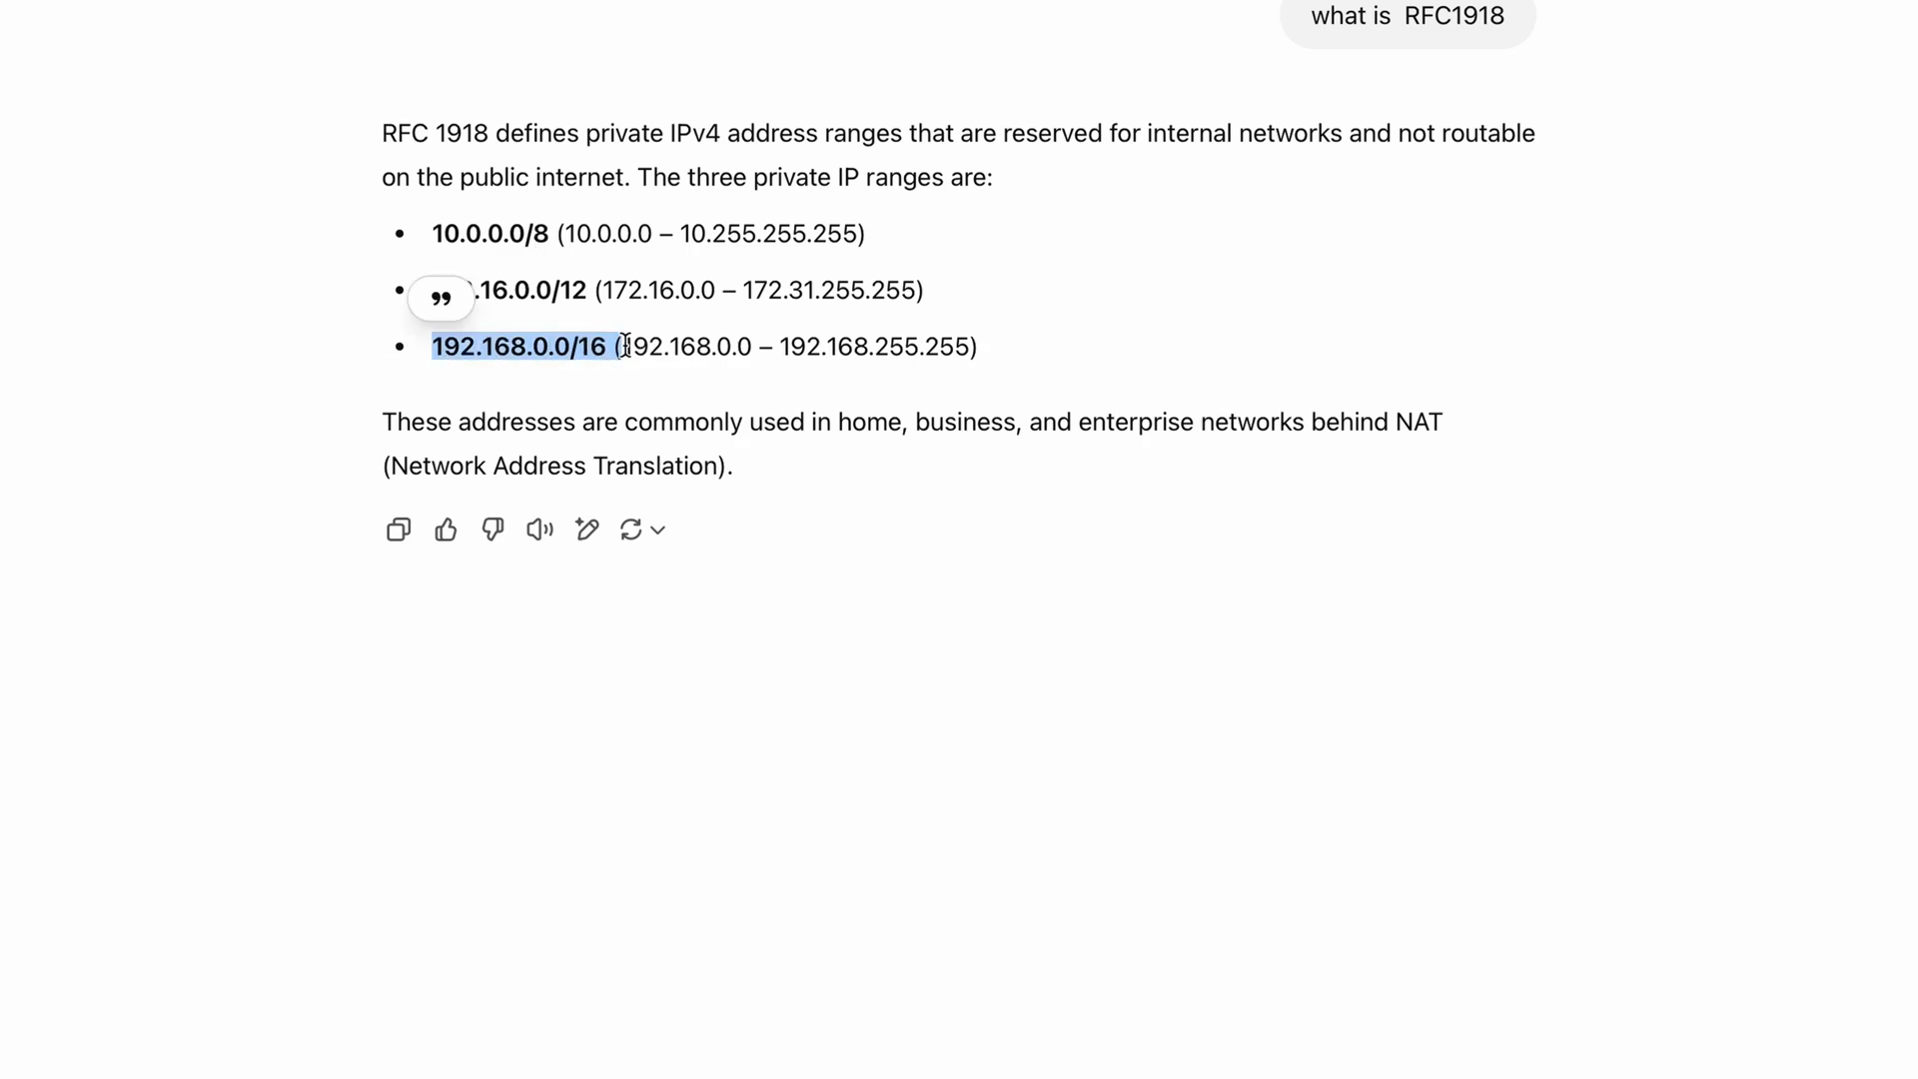
pyautogui.click(624, 346)
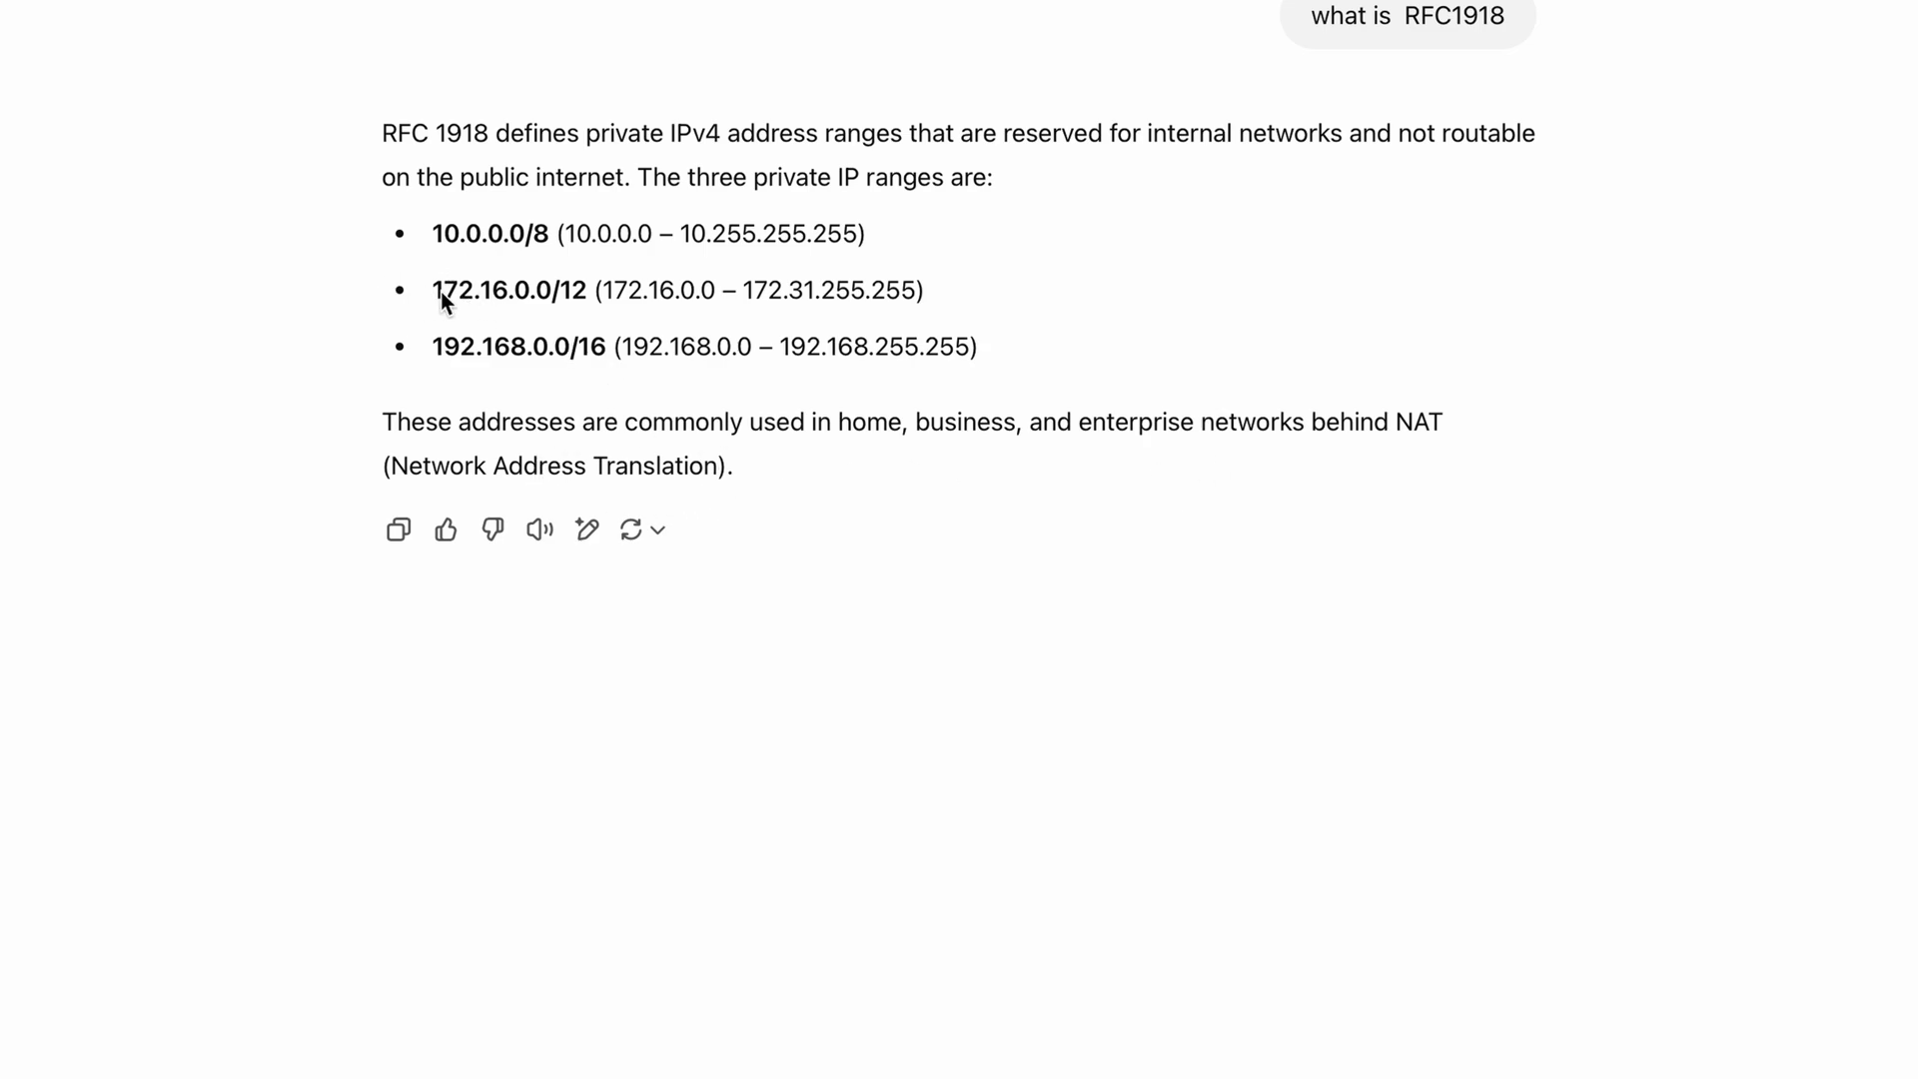
pyautogui.moveTo(434, 229); pyautogui.dragTo(526, 235)
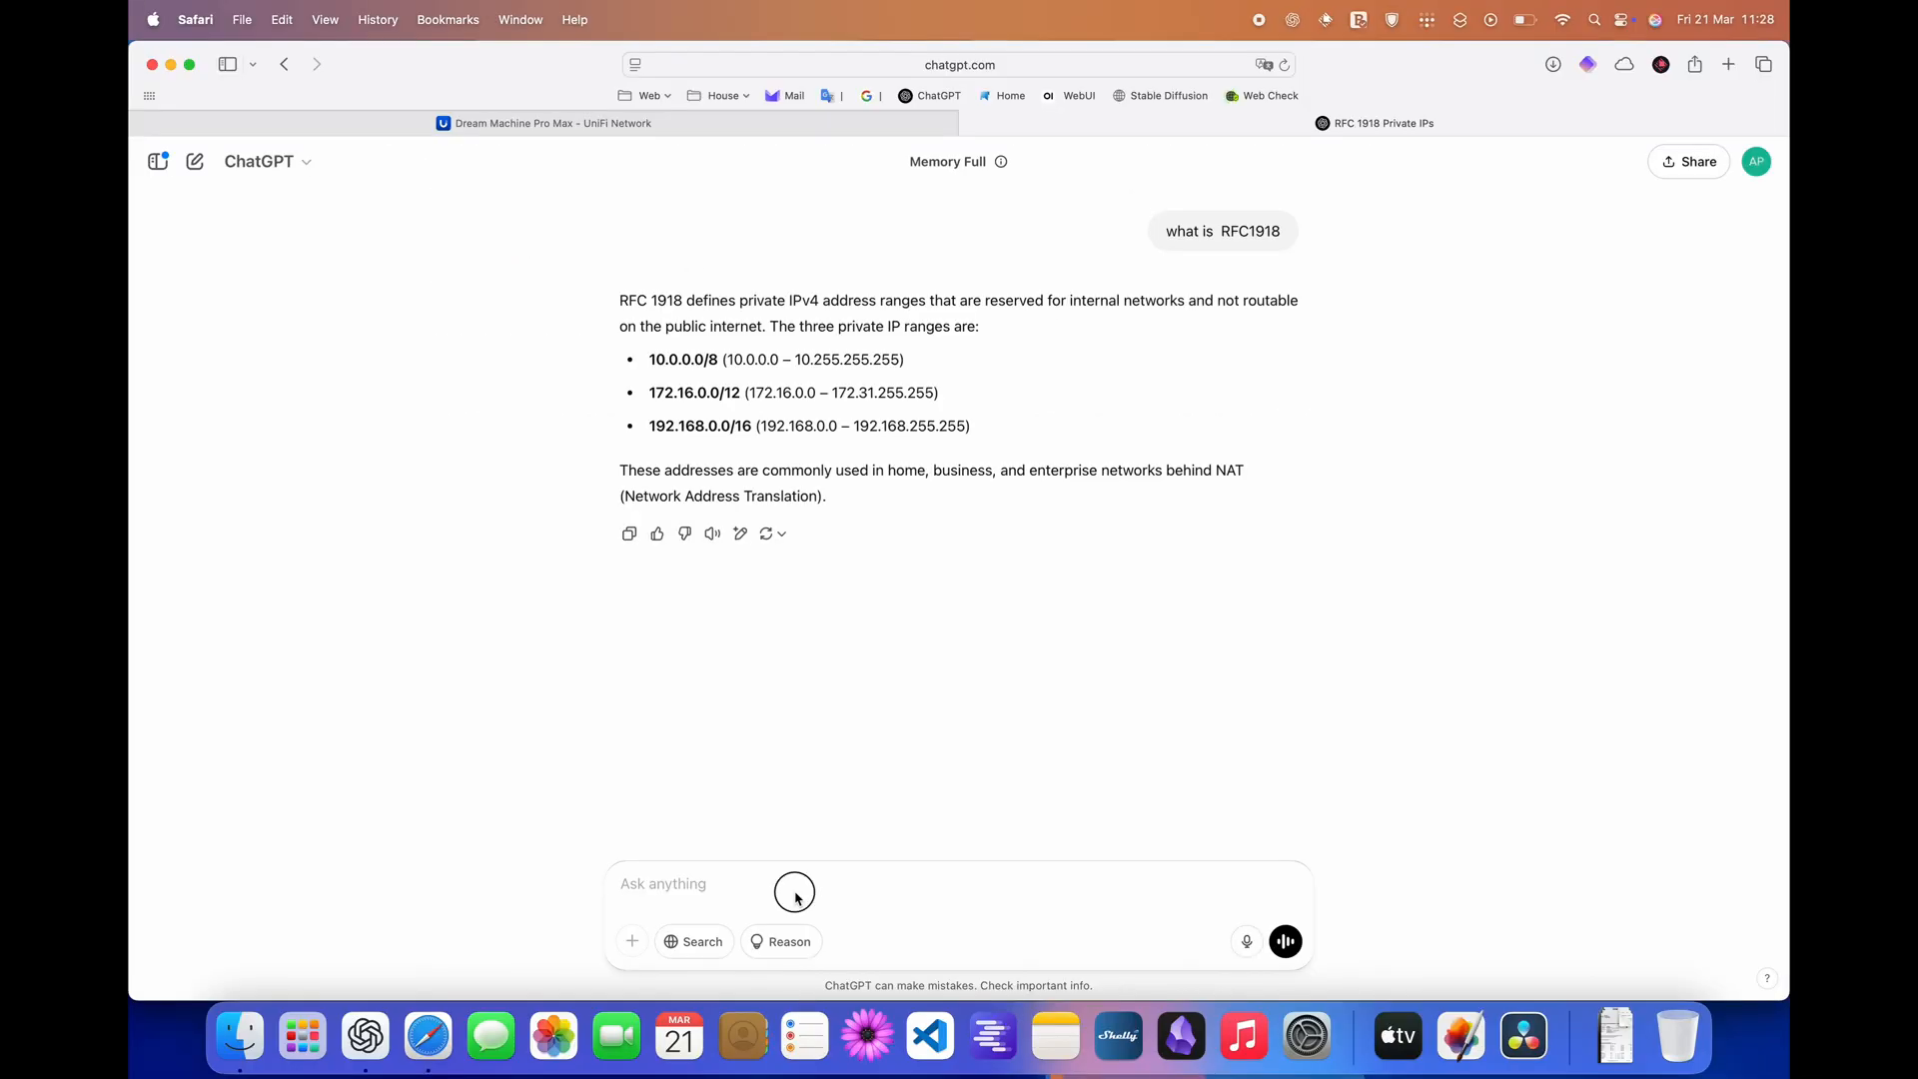
# - Ask ChatGPT "ok give me a random subnet starting with 10. for as many client that you can"
pyautogui.click(795, 891)
pyautogui.write('Ok g')
pyautogui.write('ive m')
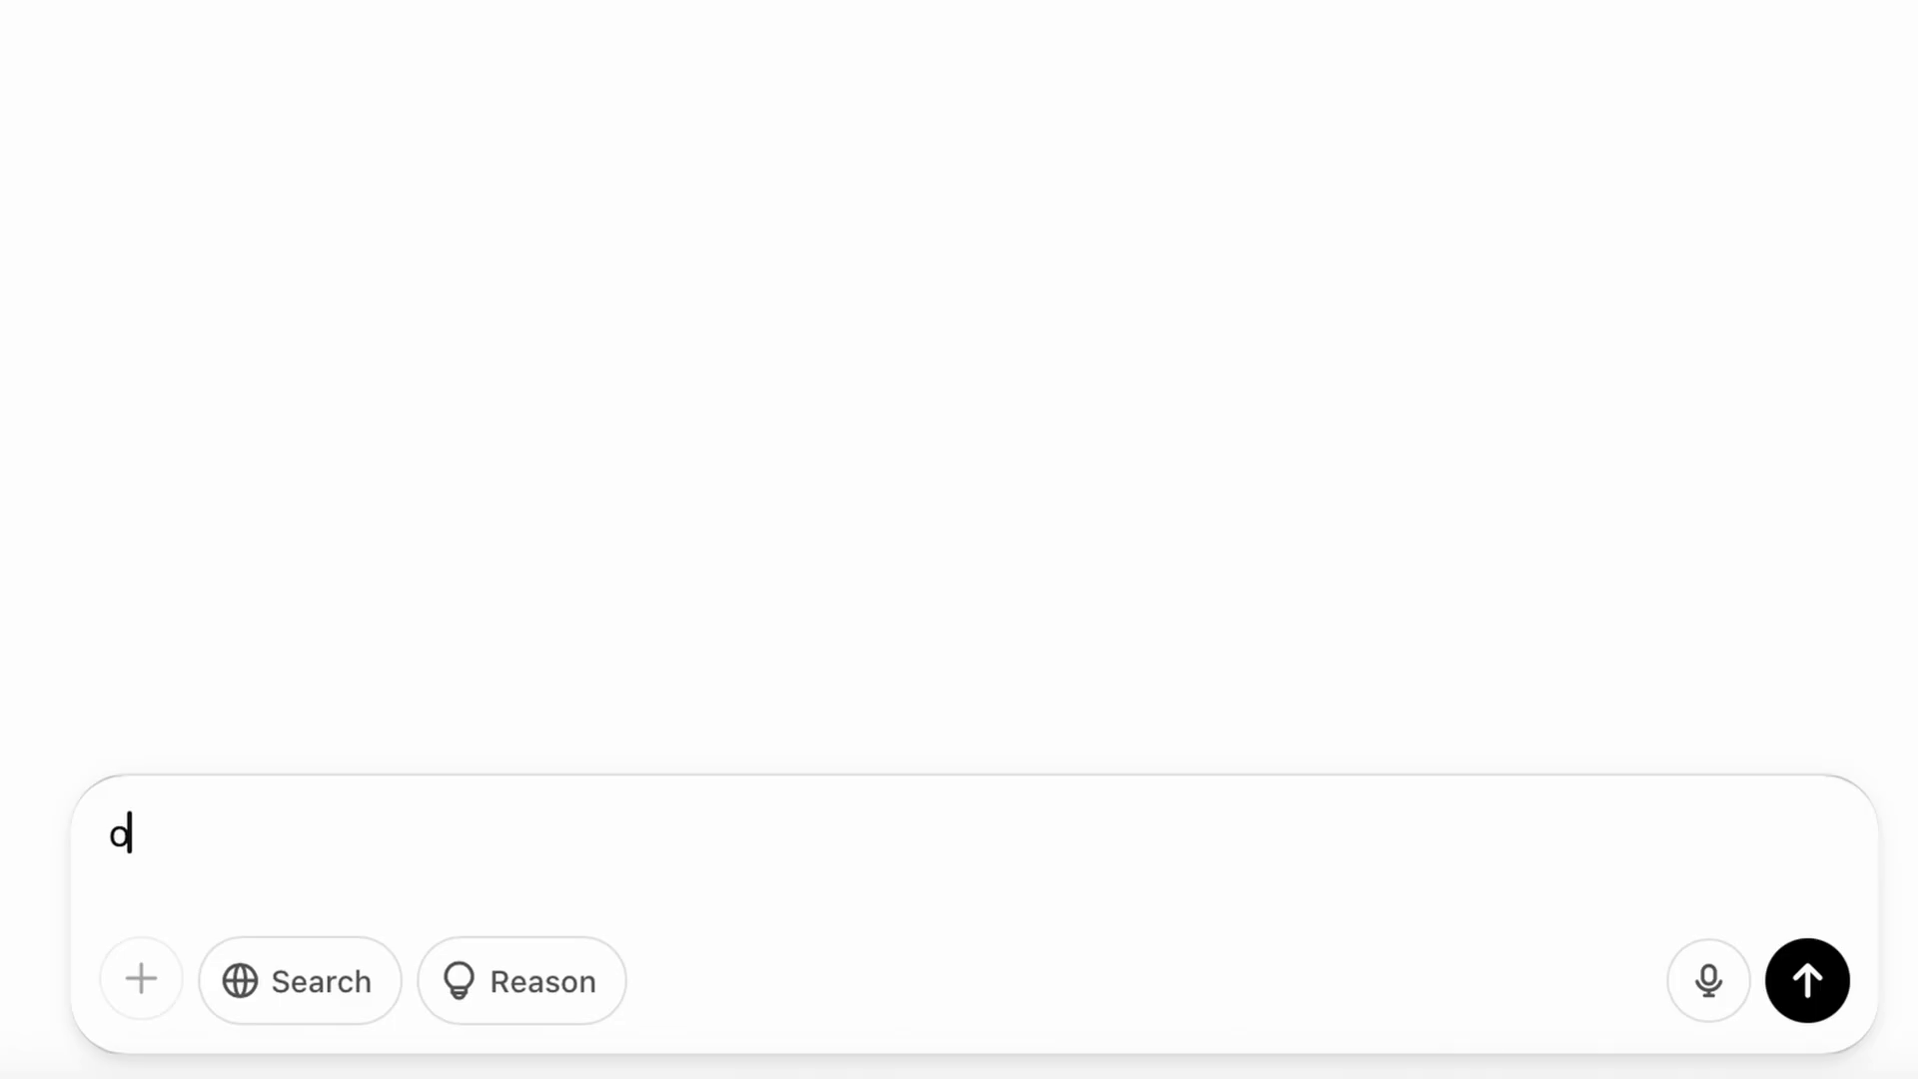
pyautogui.write('k give me a random su')
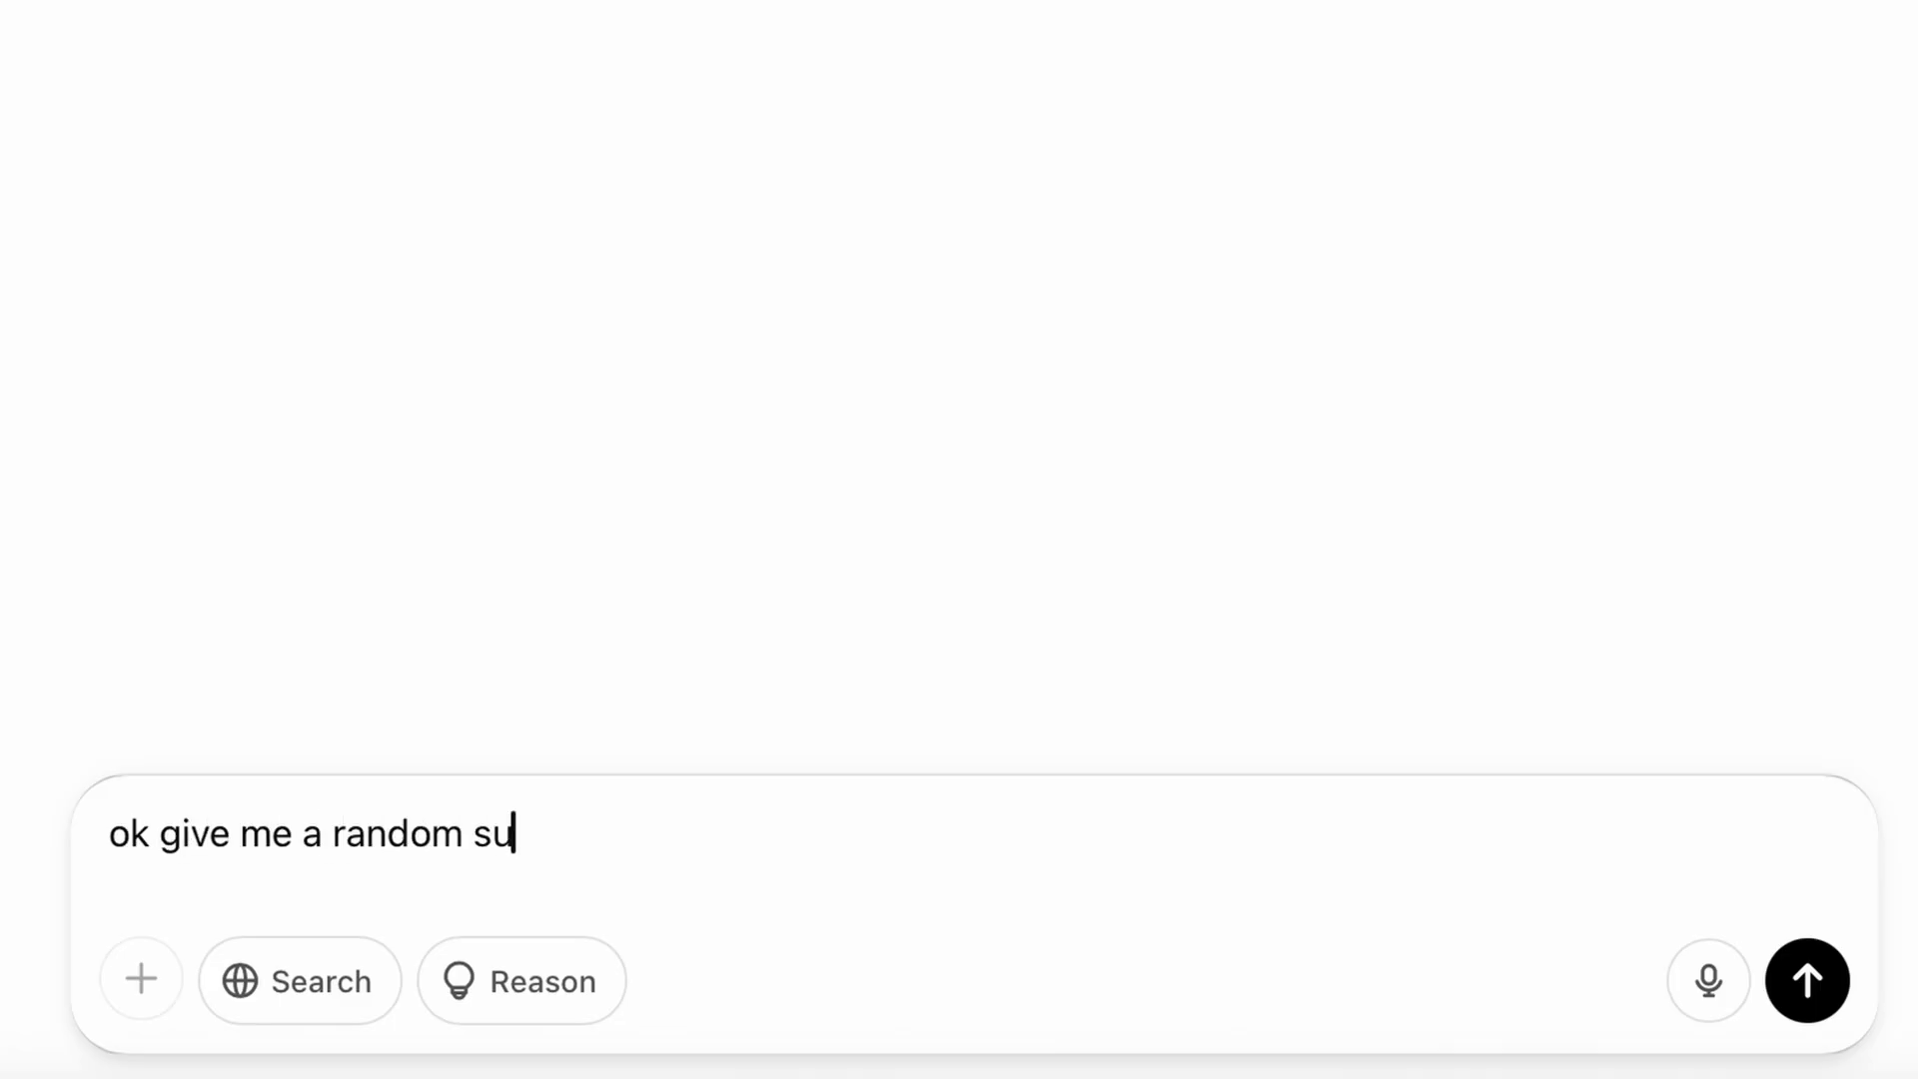
pyautogui.write('bnet starting w')
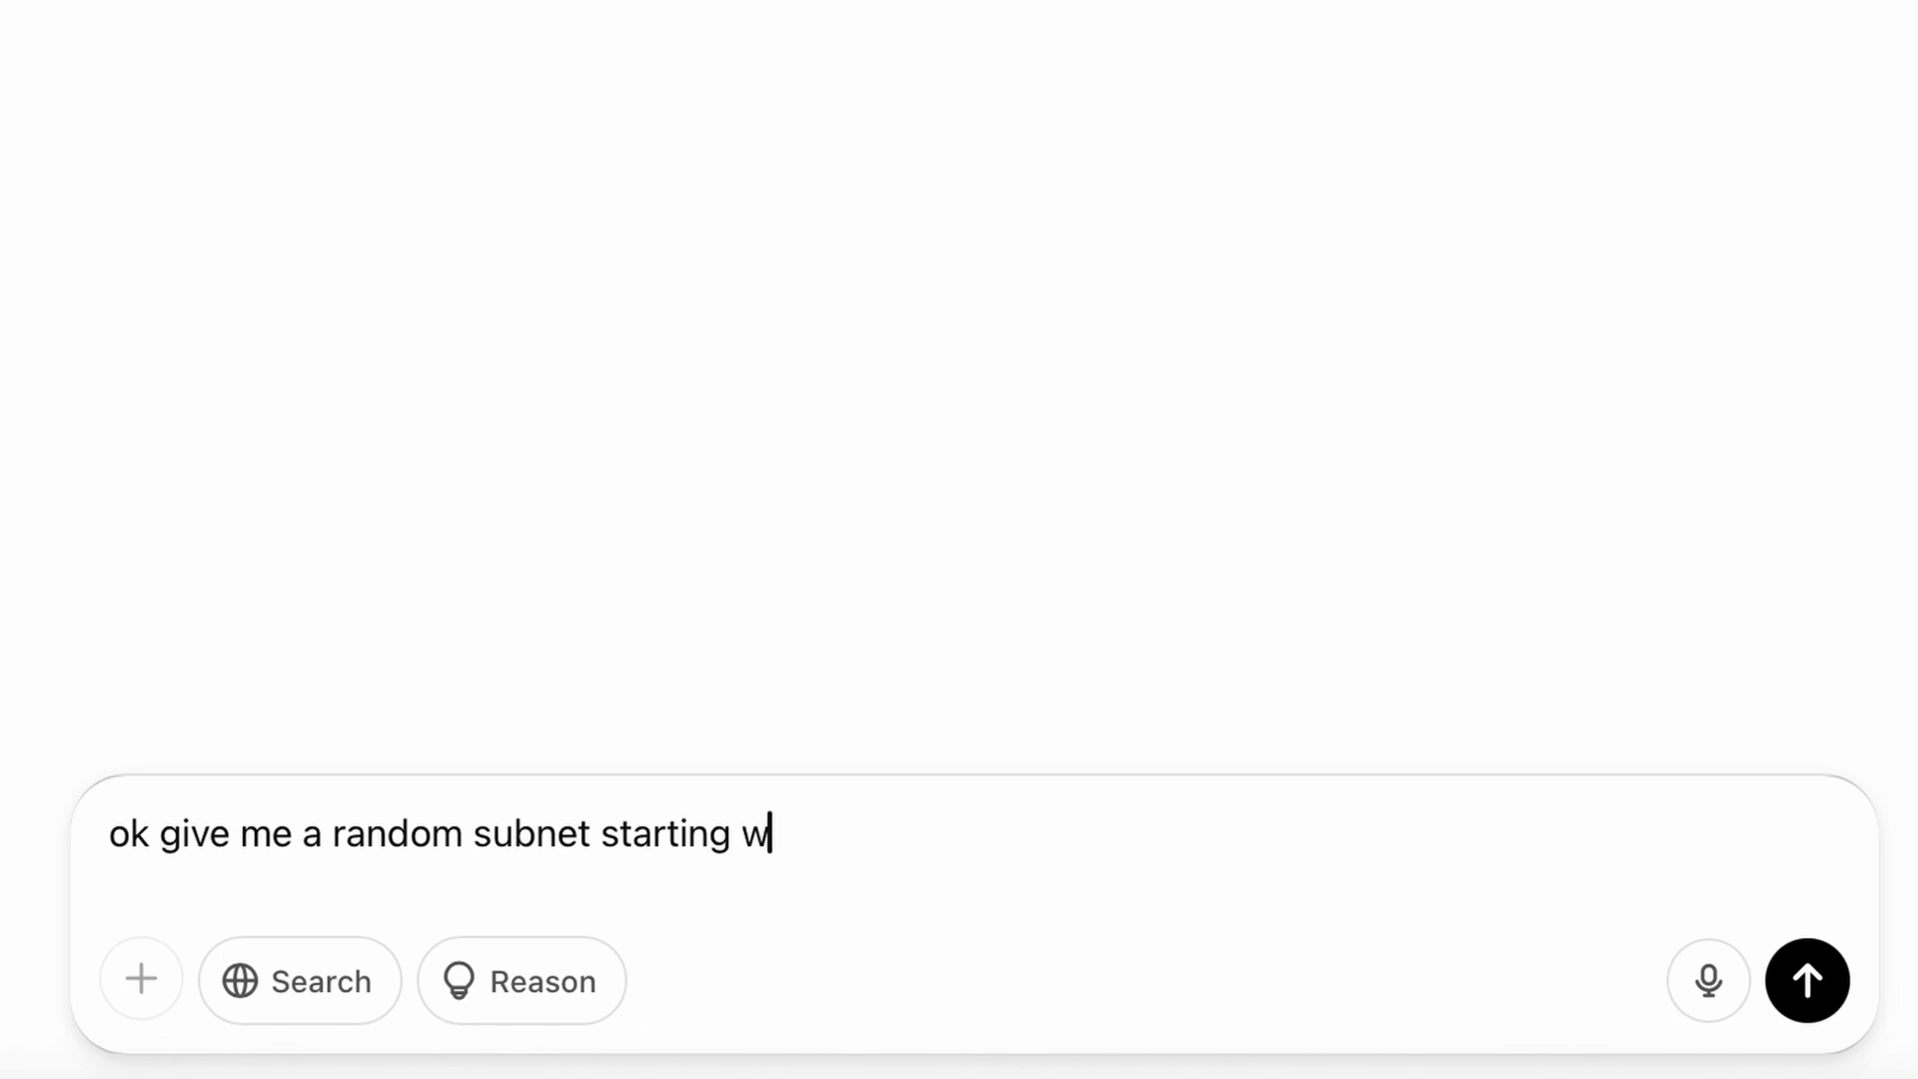
pyautogui.write('ith 10.')
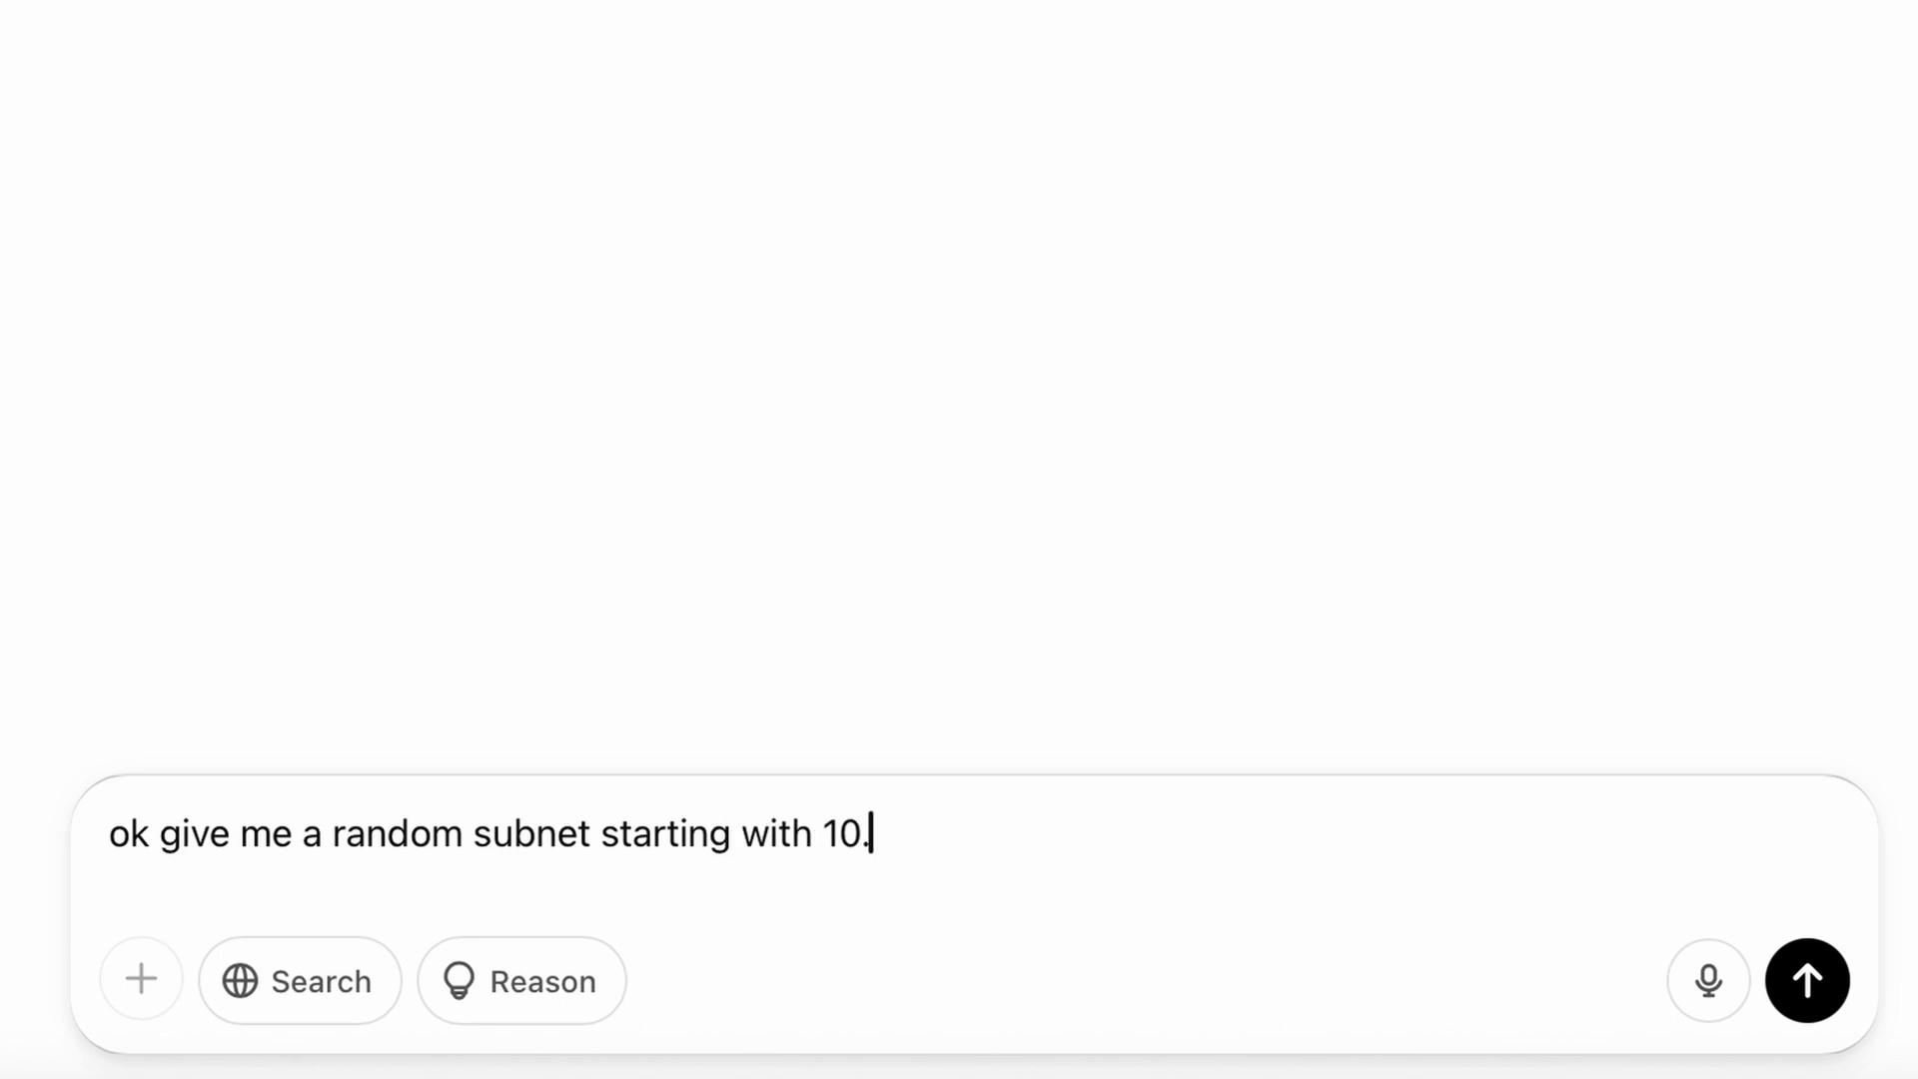
pyautogui.write(' for as many')
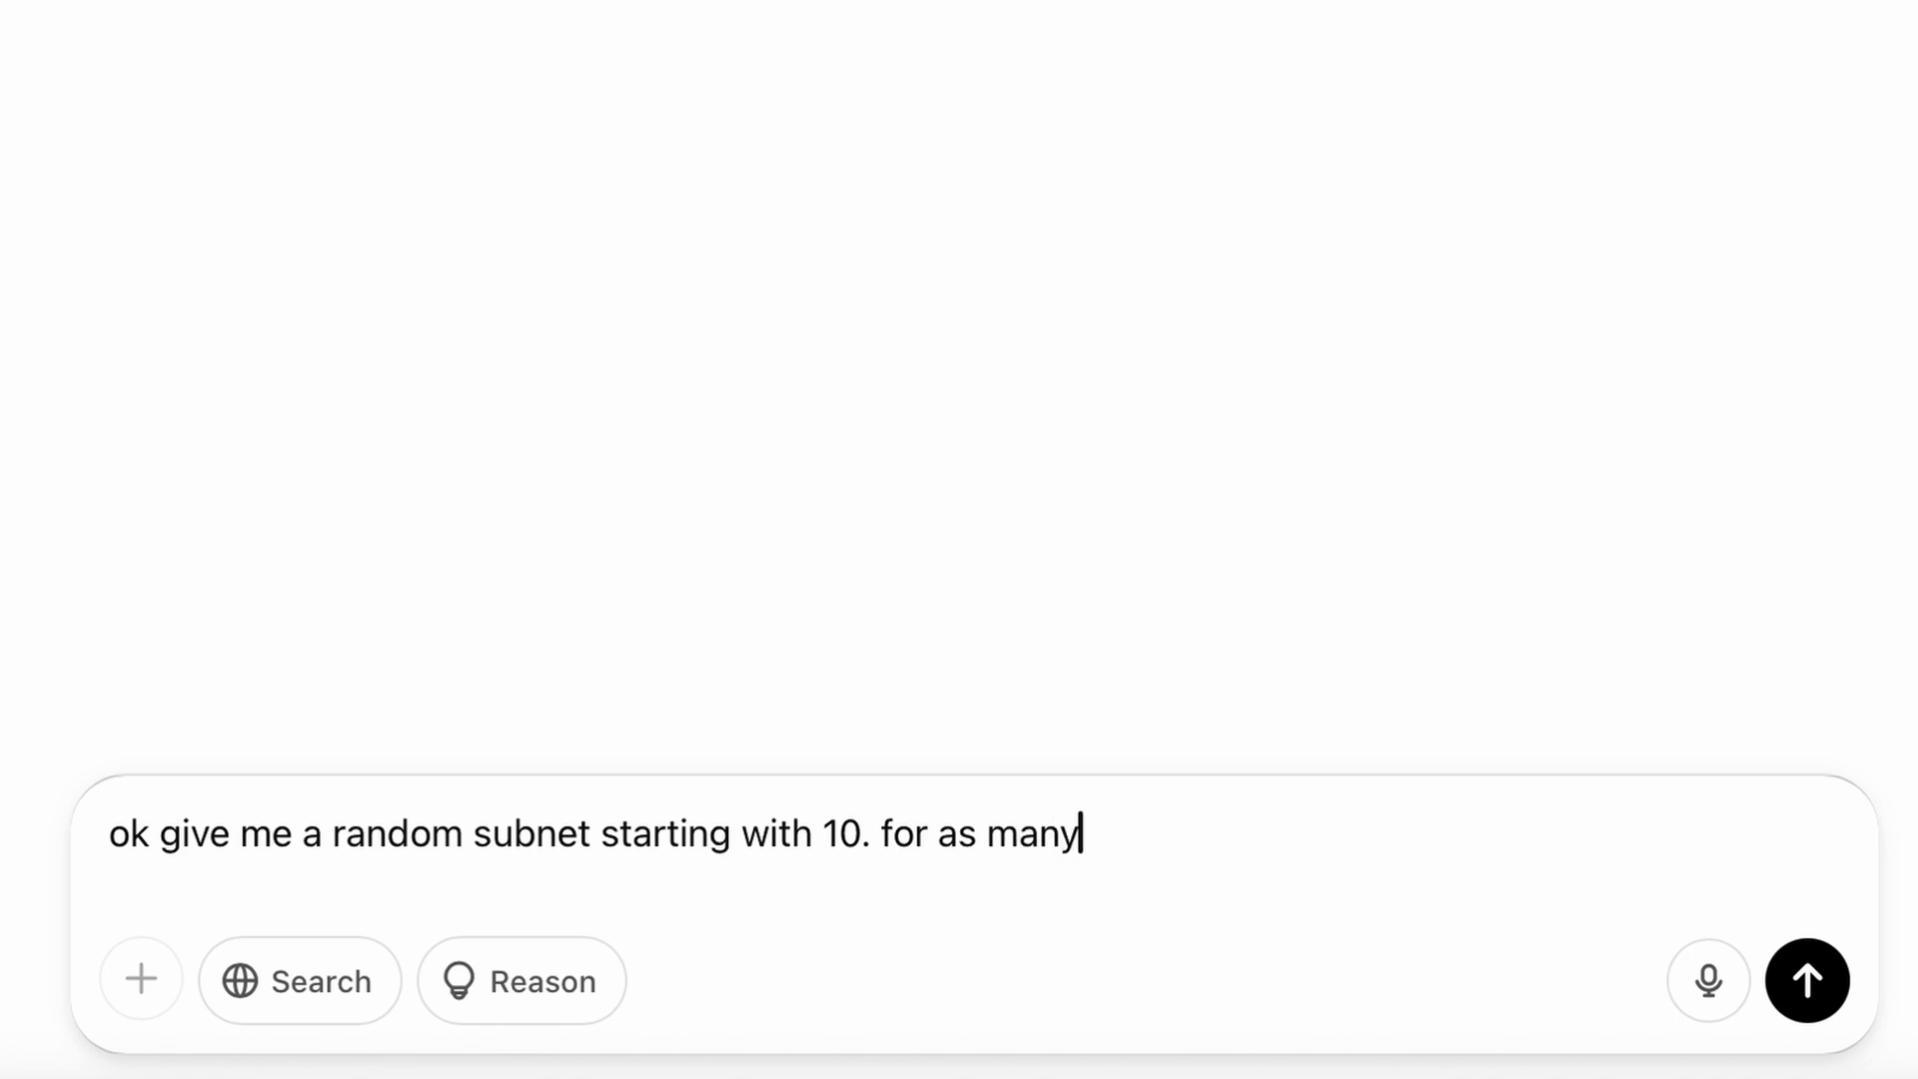
pyautogui.write(' client that you can')
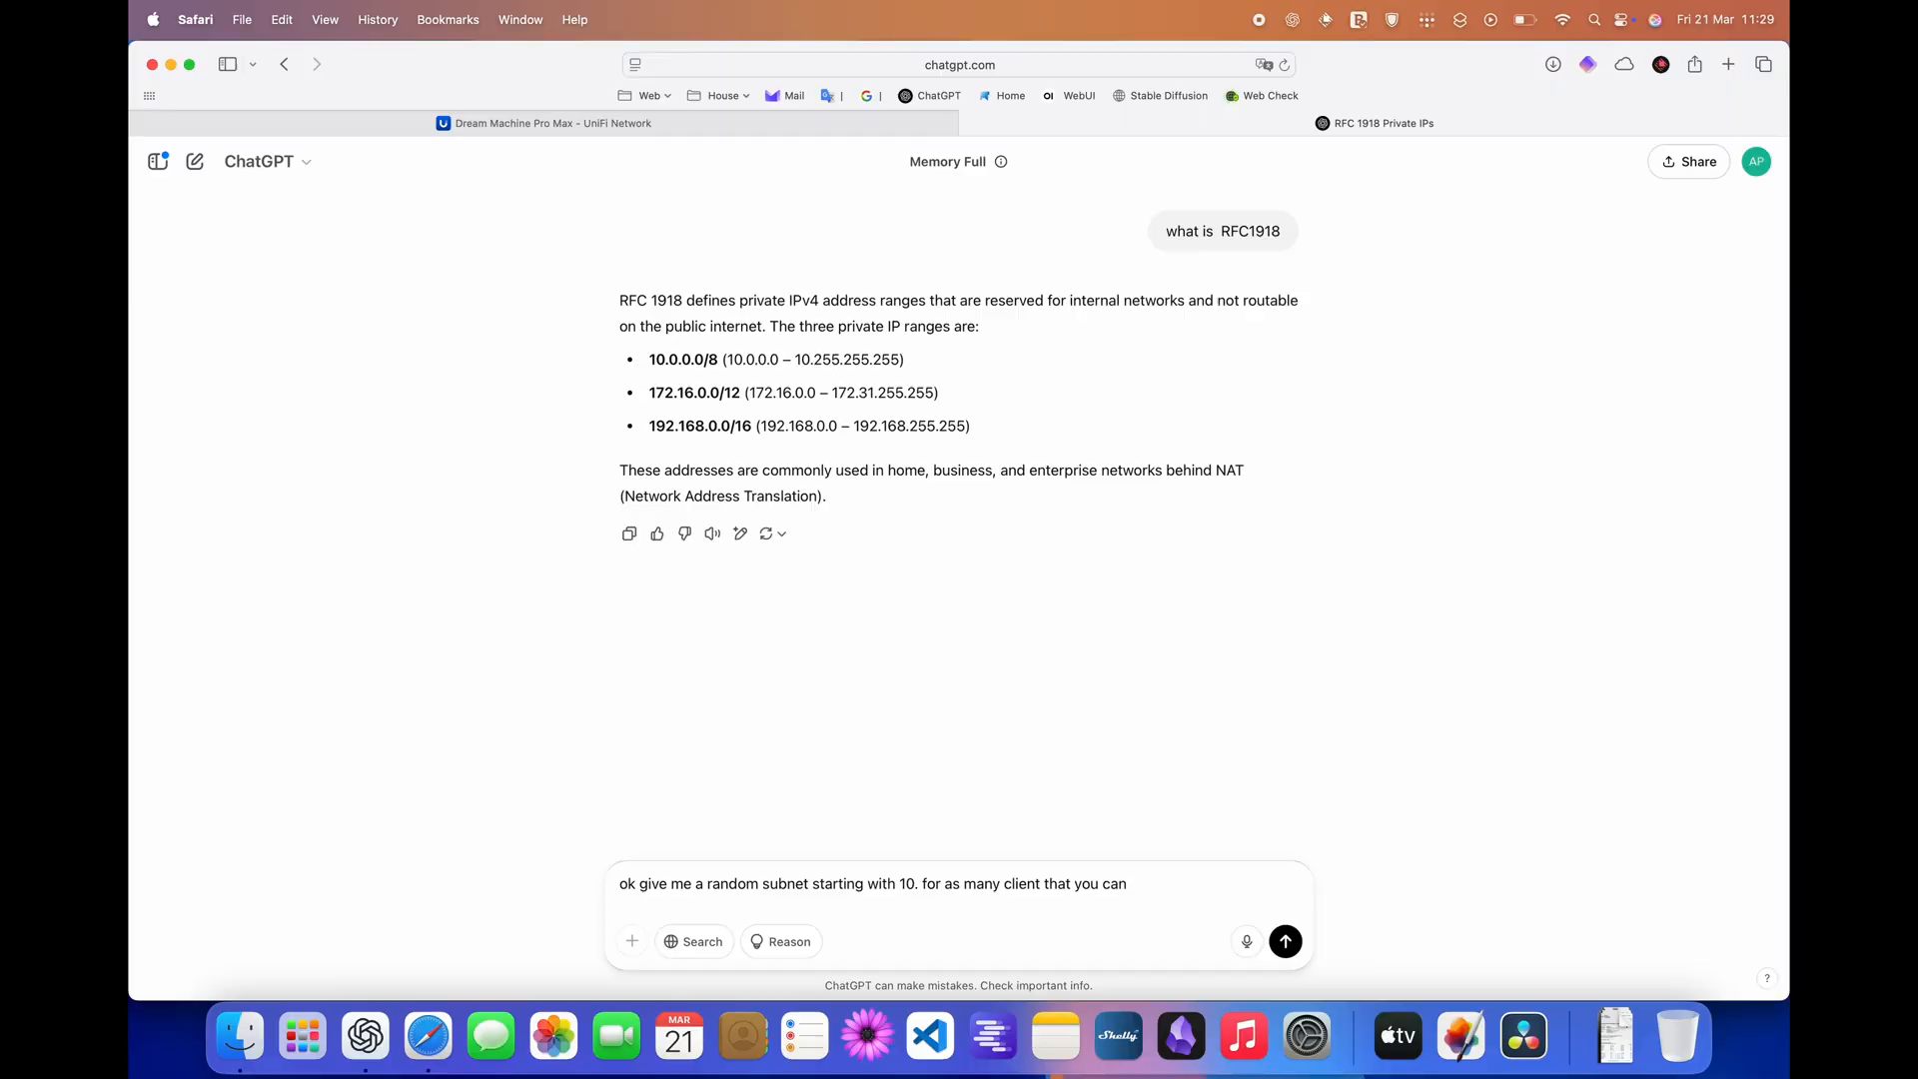
pyautogui.press('Return')
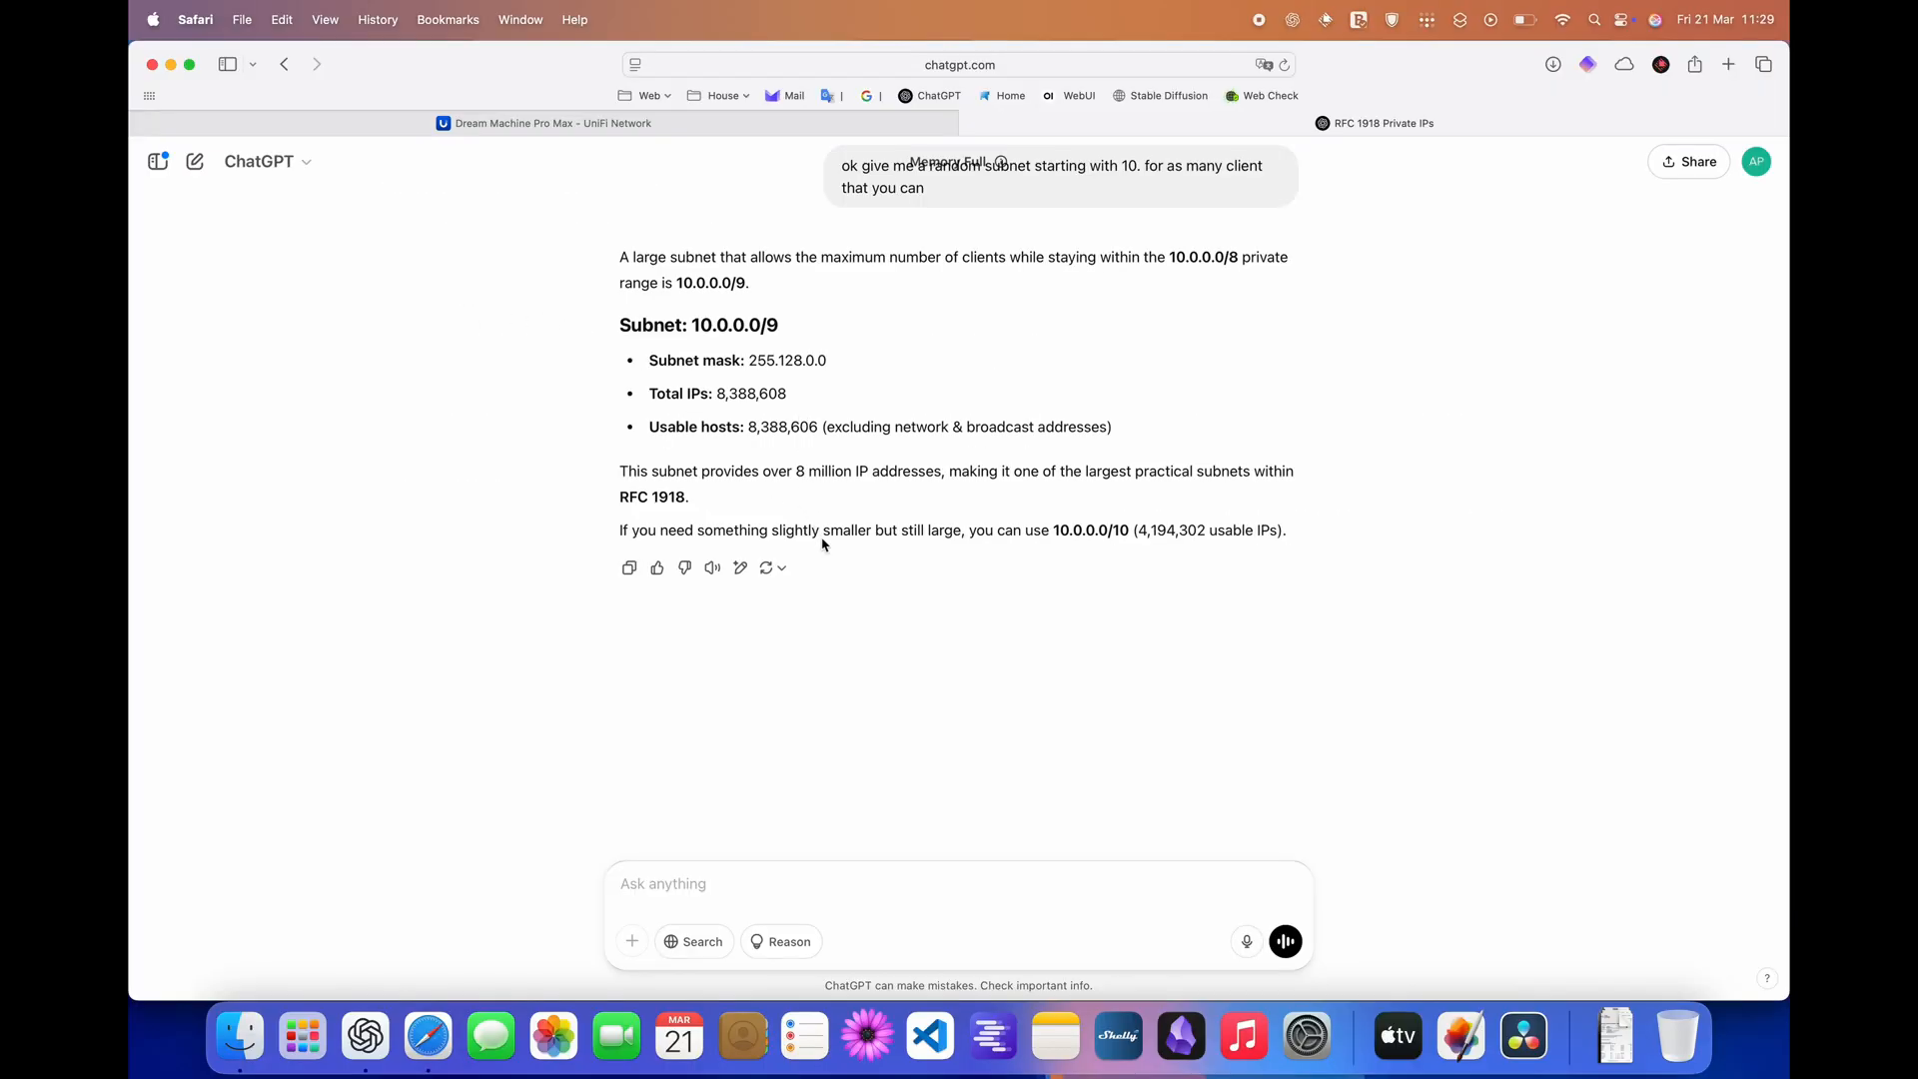
# - Ask a follow-up question: "ok give me a subnet for around 100 clients"
pyautogui.write('ok give me a ')
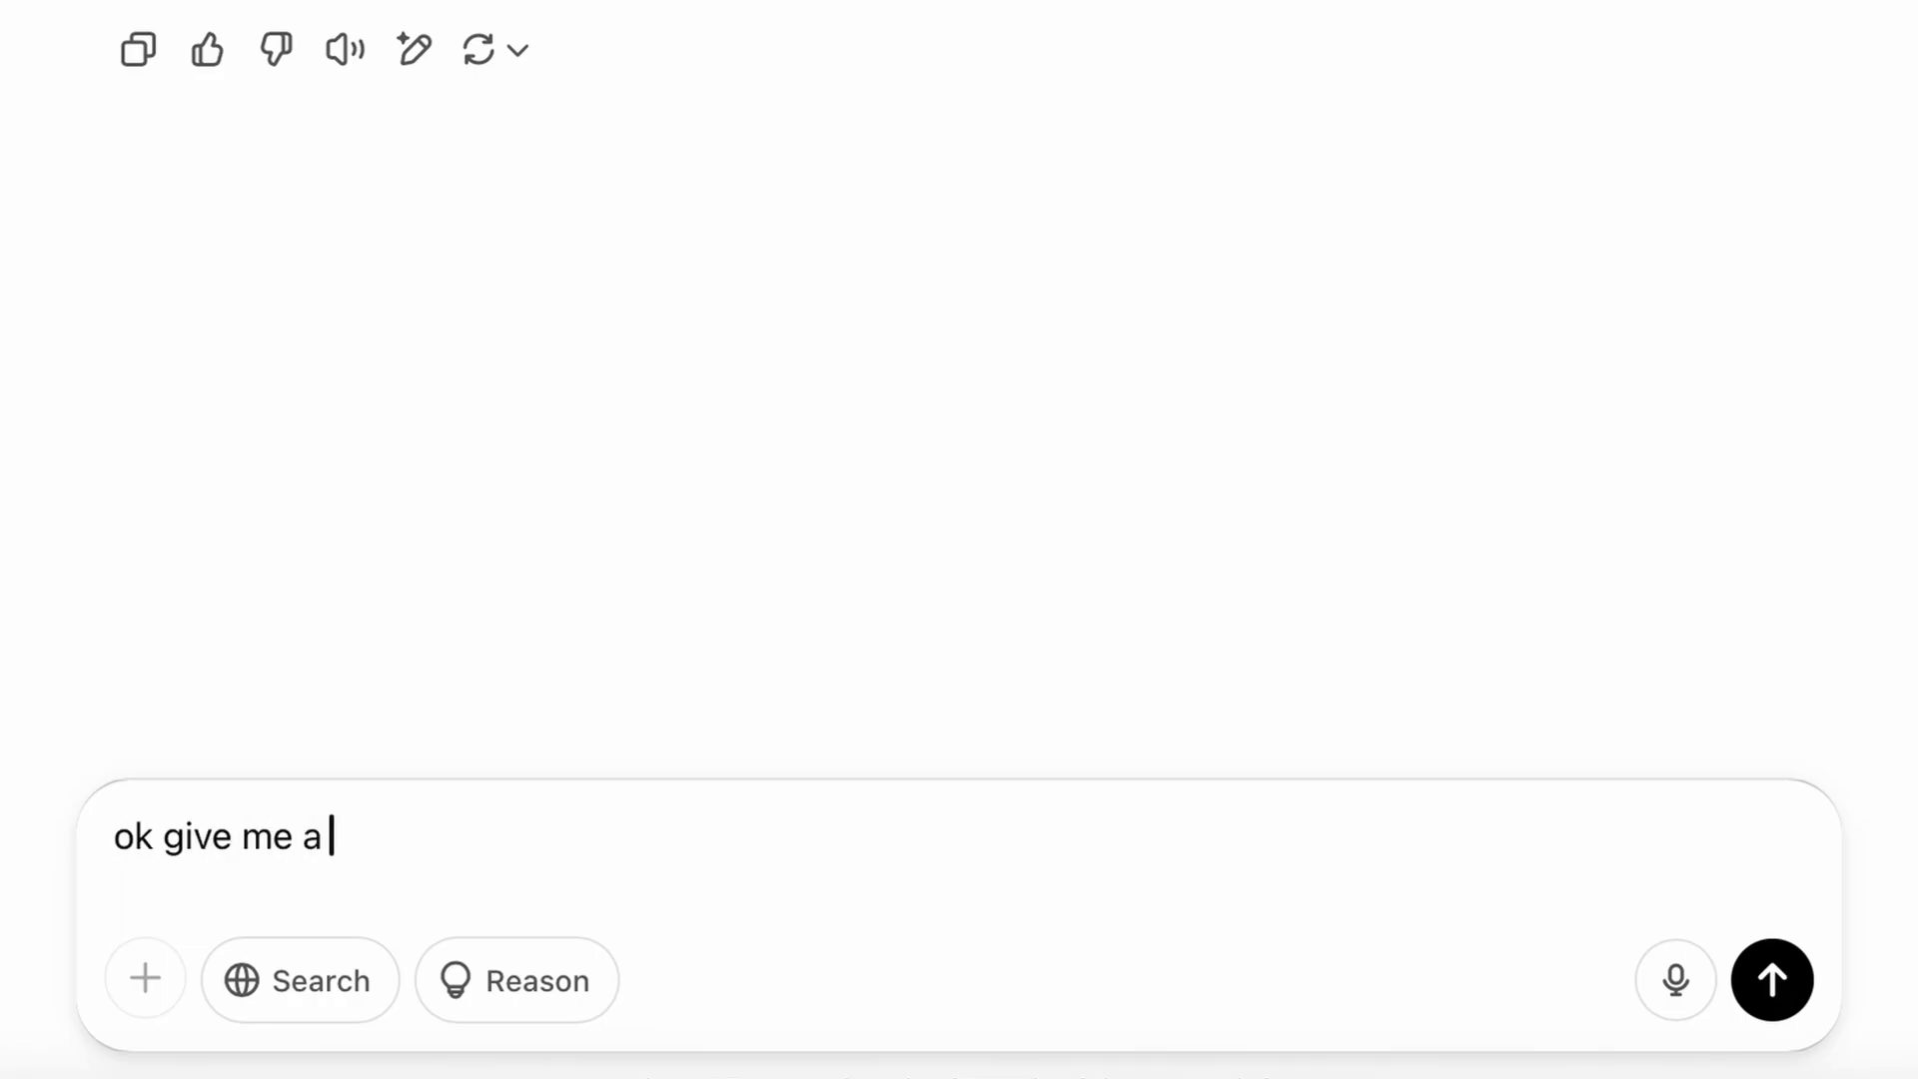
pyautogui.write('subnet ')
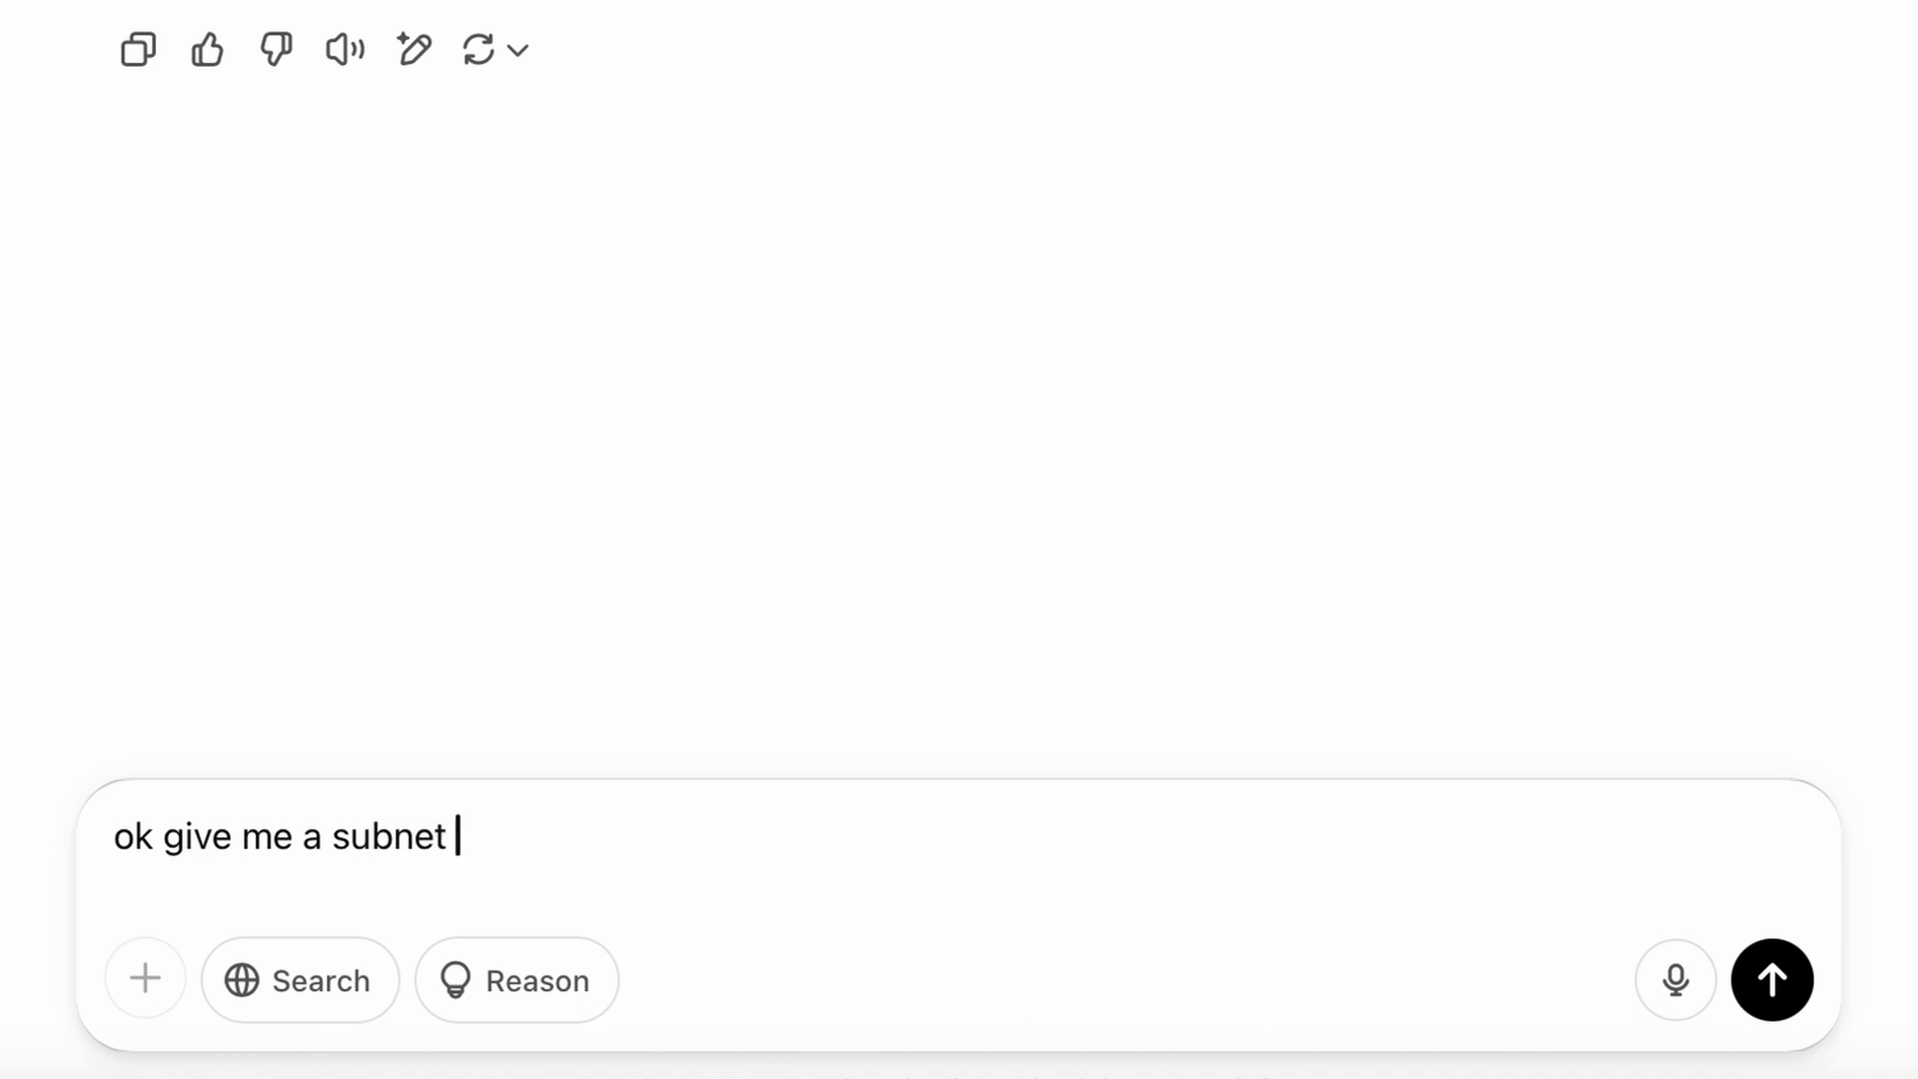
pyautogui.write('for around ')
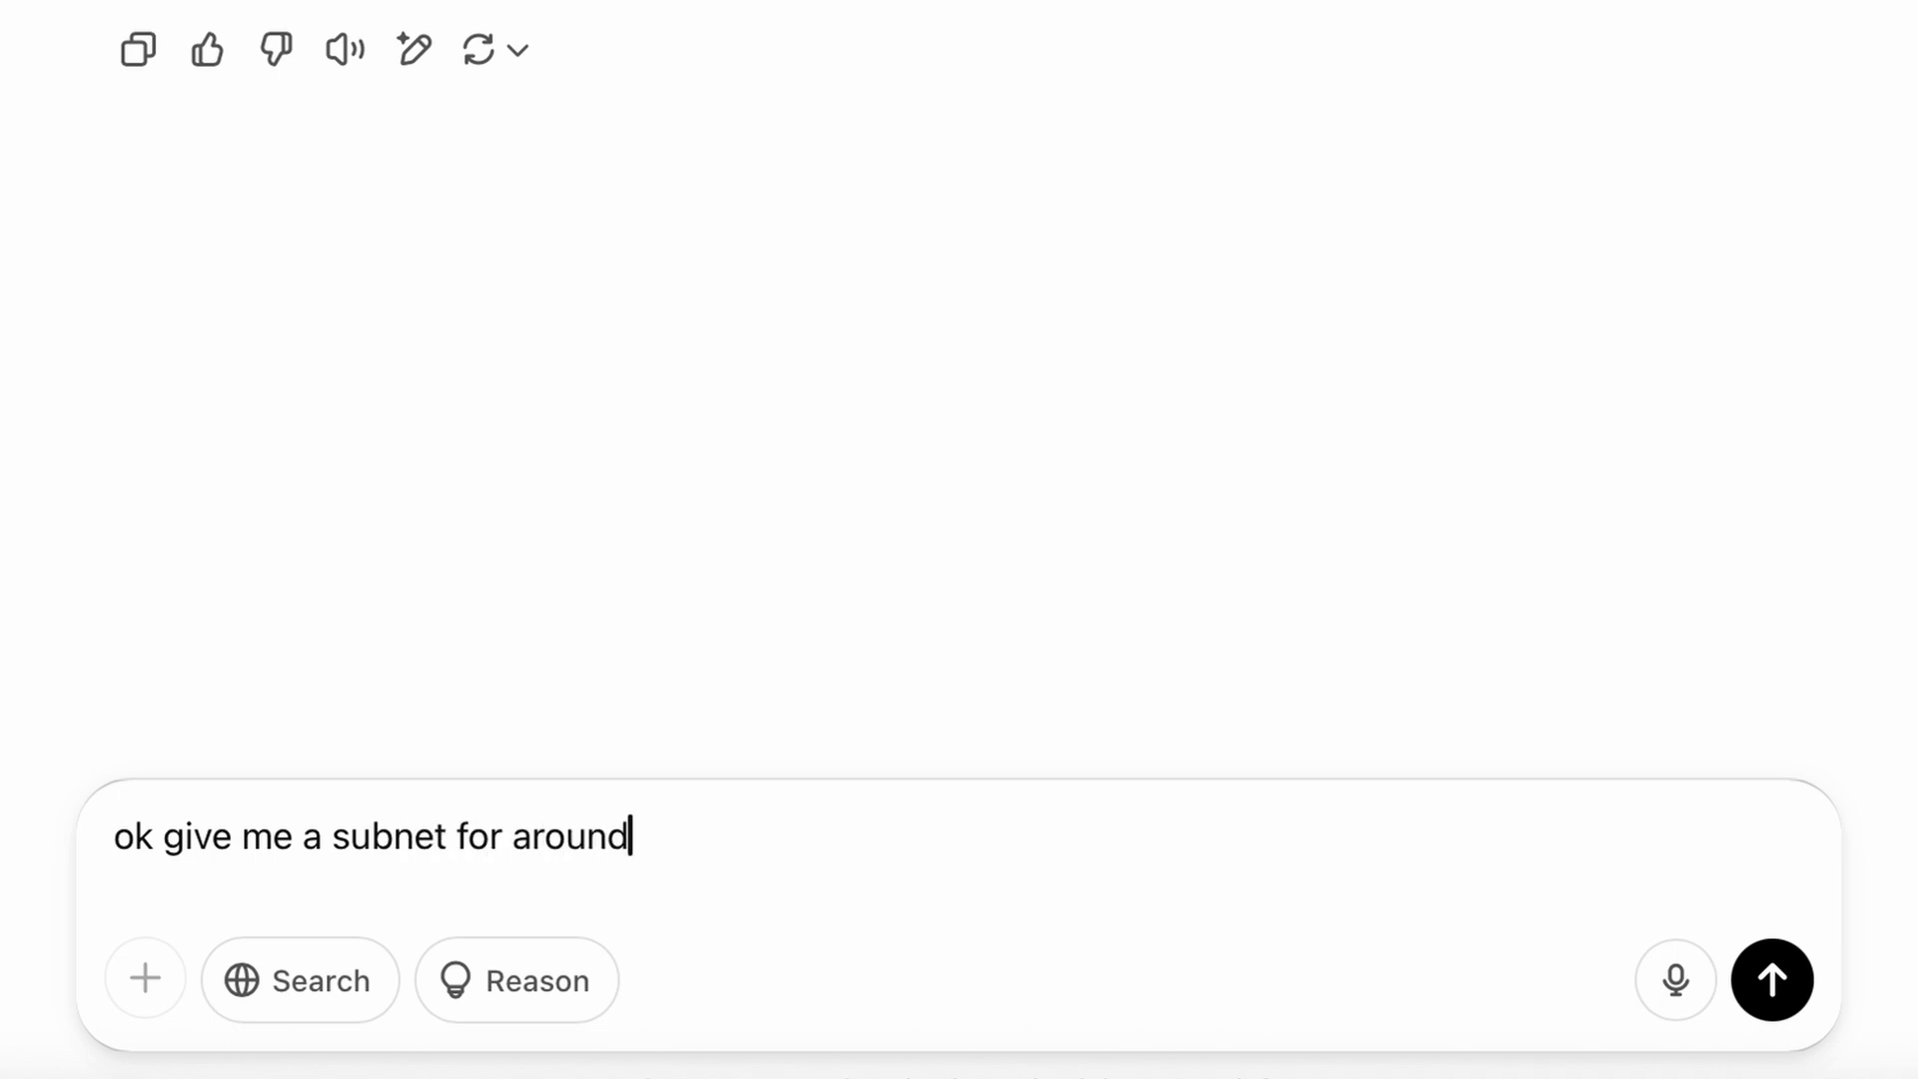
pyautogui.write('100 clients')
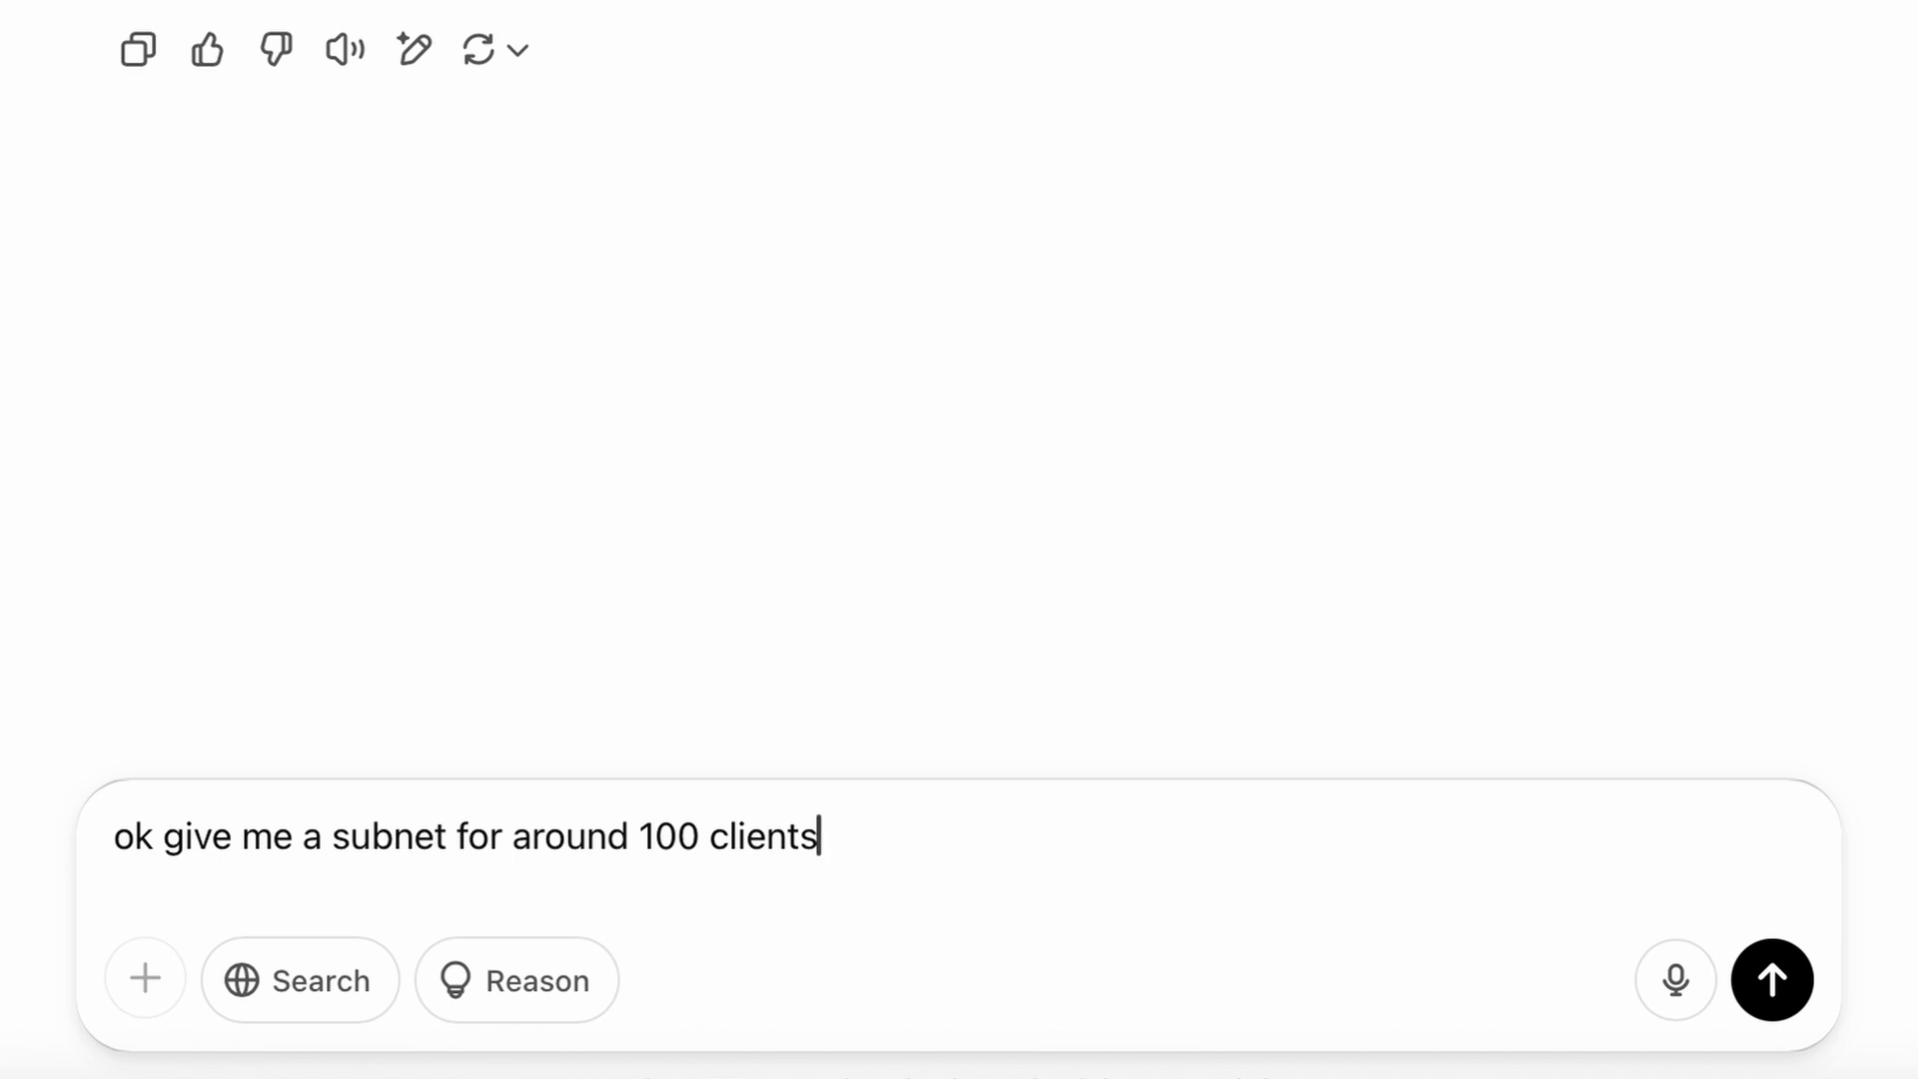
pyautogui.press('Return')
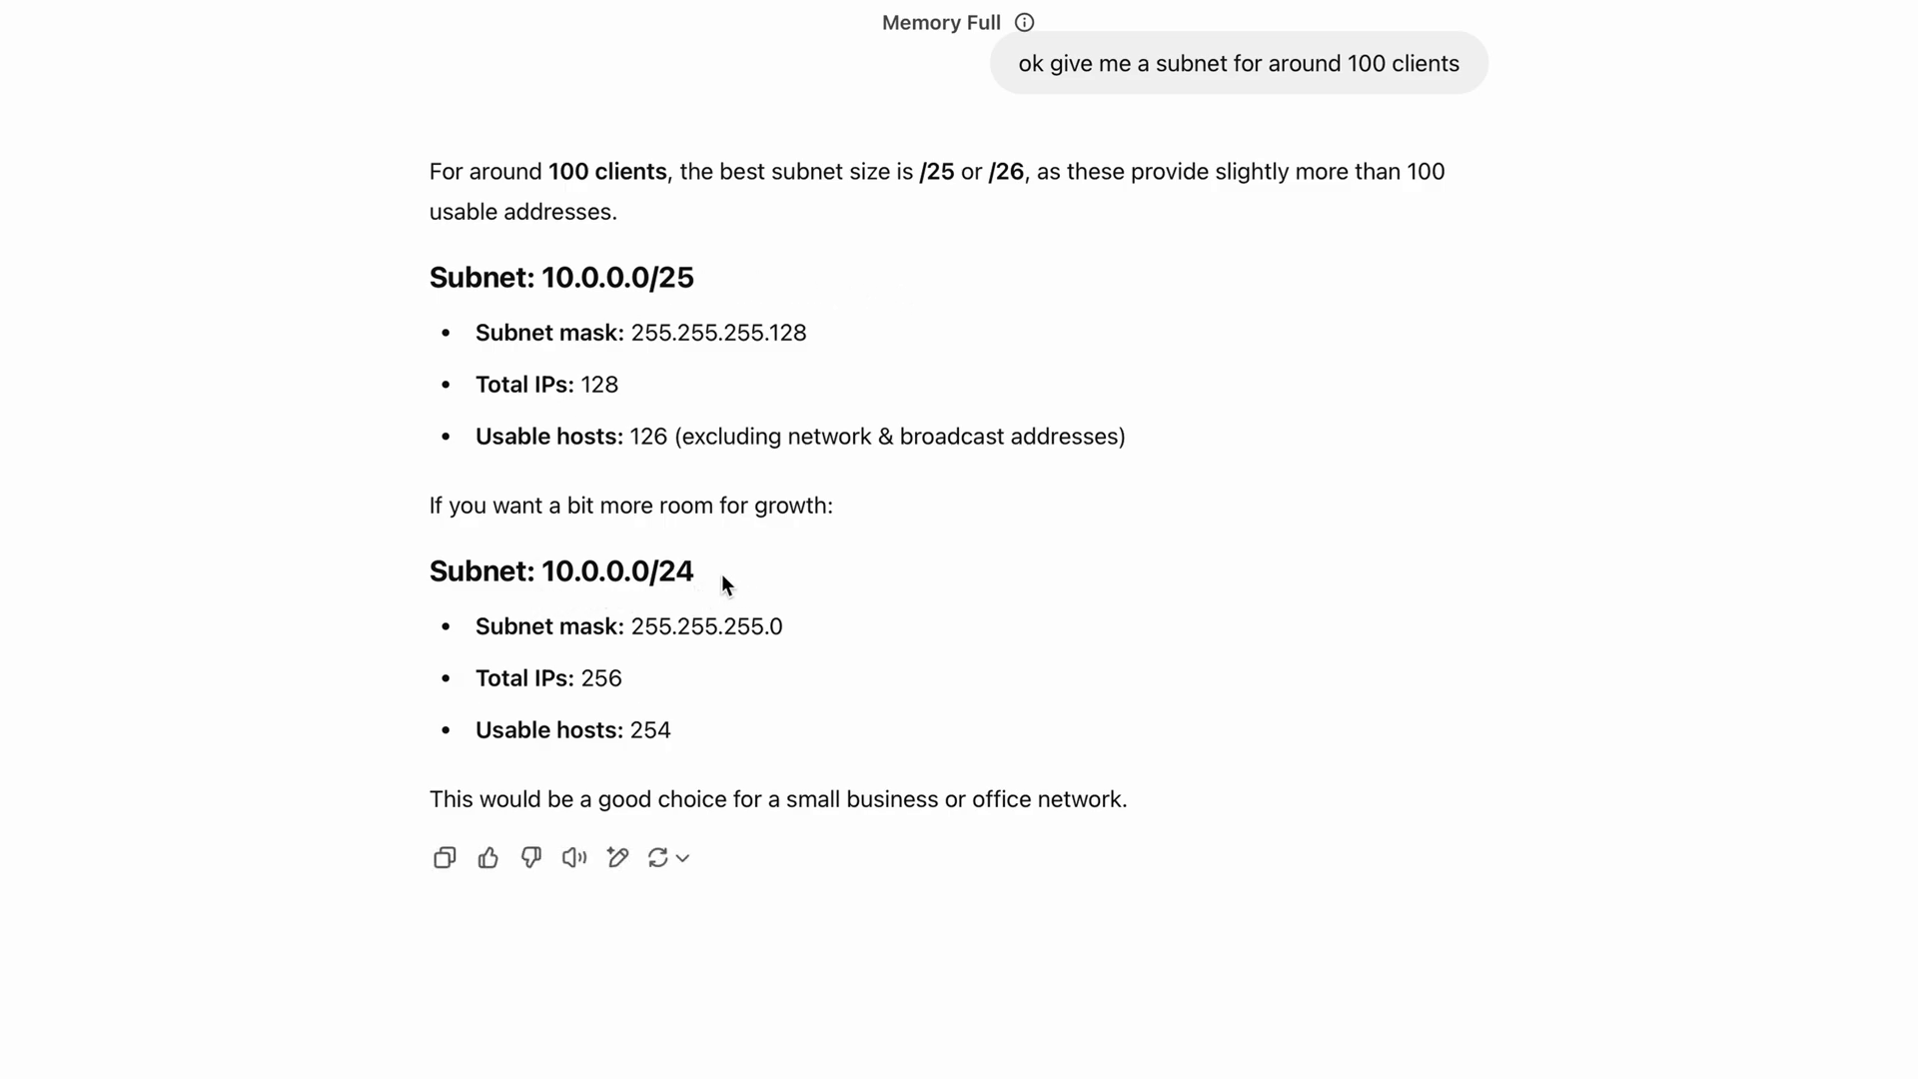
# - Take the suggested 10.0.0.0/24 subnet over to UniFi and set the Trusted network's host address to 10.0.0.1
pyautogui.moveTo(719, 574); pyautogui.dragTo(540, 571)
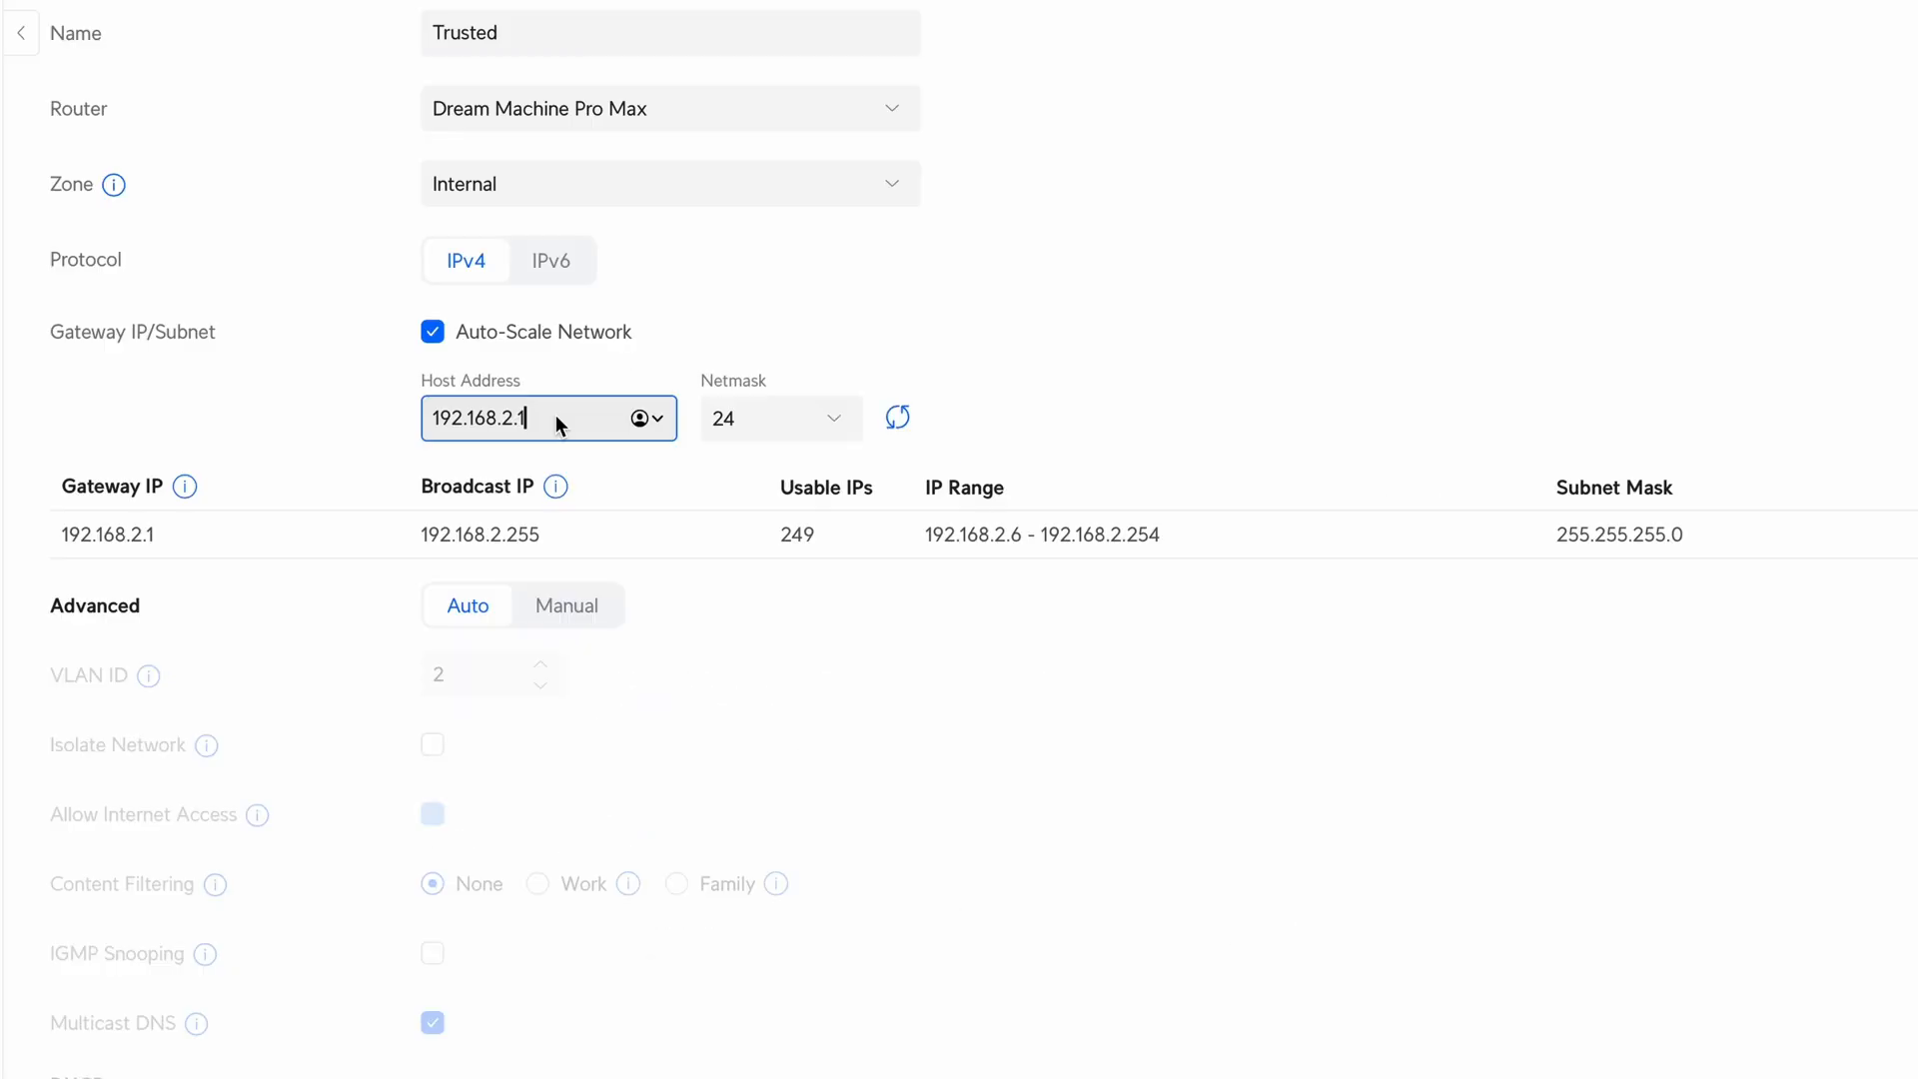
pyautogui.hotkey('ctrl', 'a')
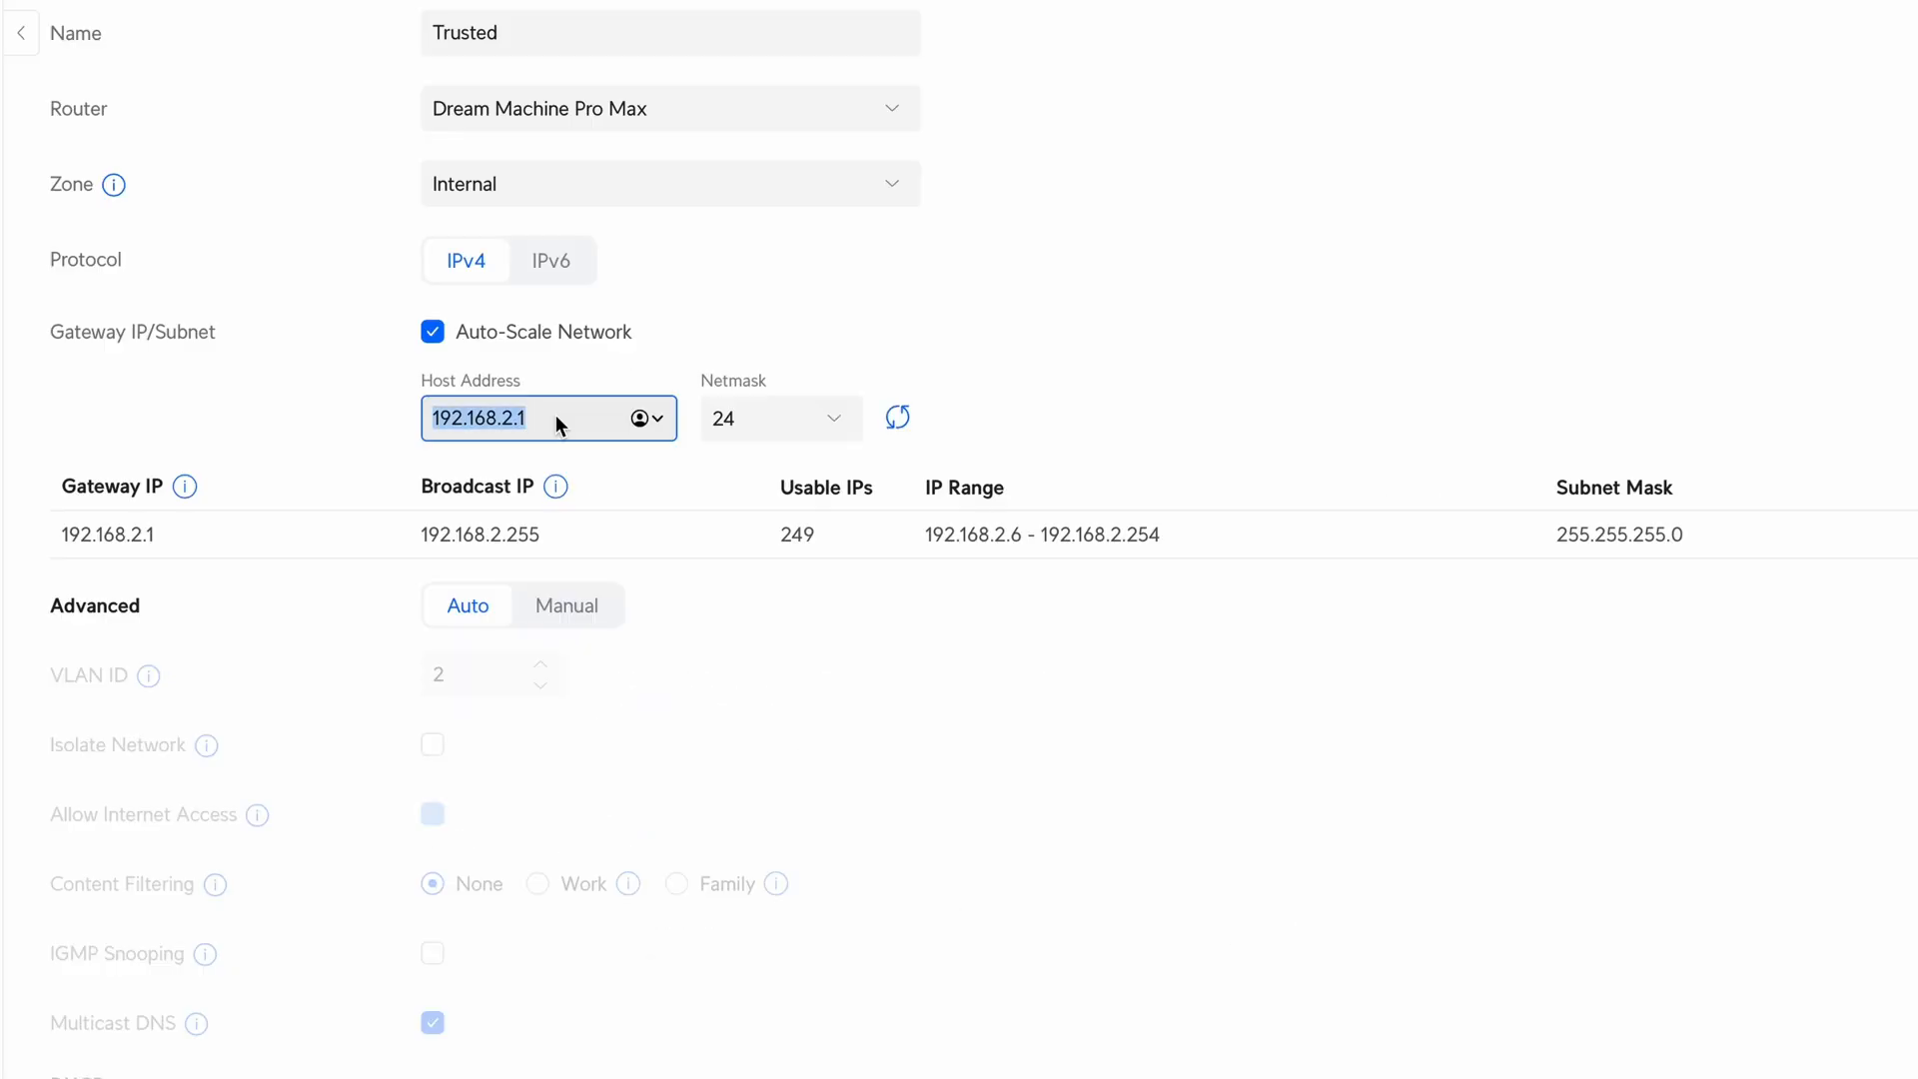
pyautogui.write('10.0.0.0')
pyautogui.click(777, 452)
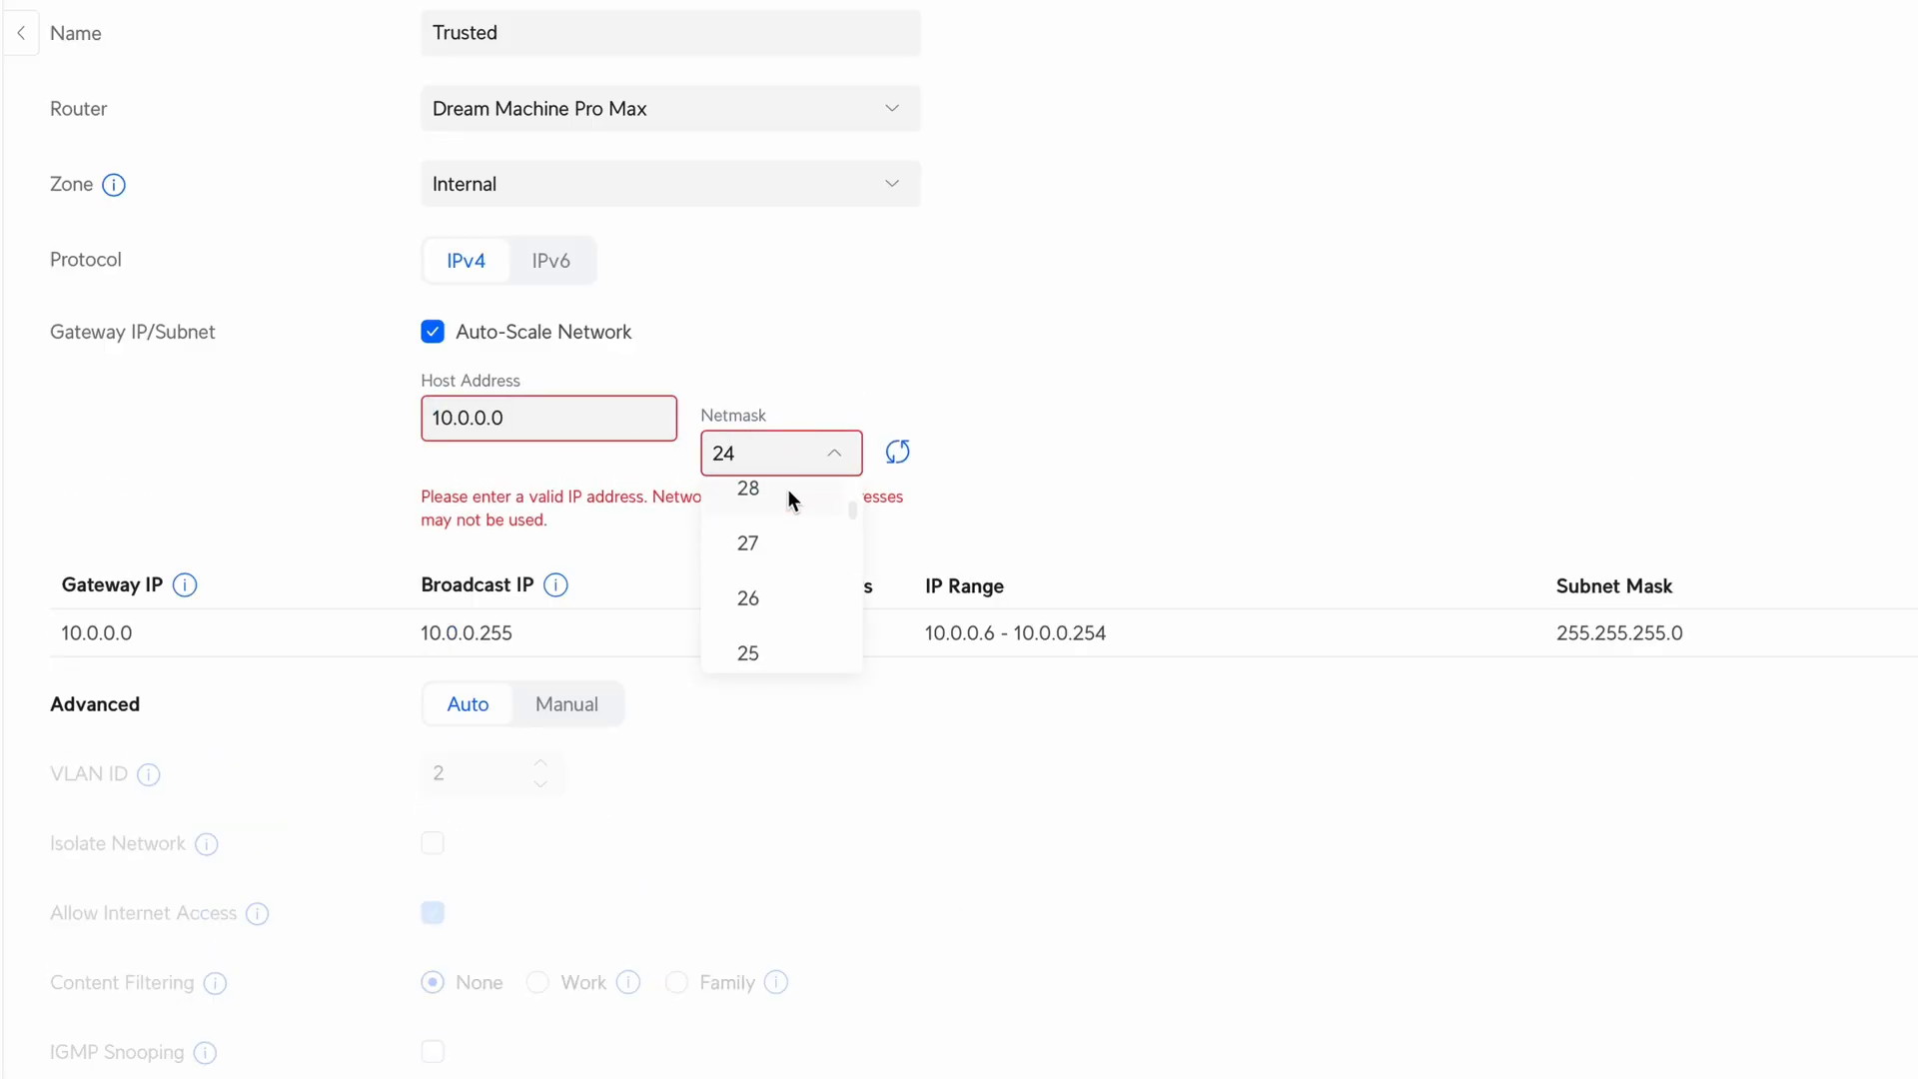
pyautogui.click(559, 423)
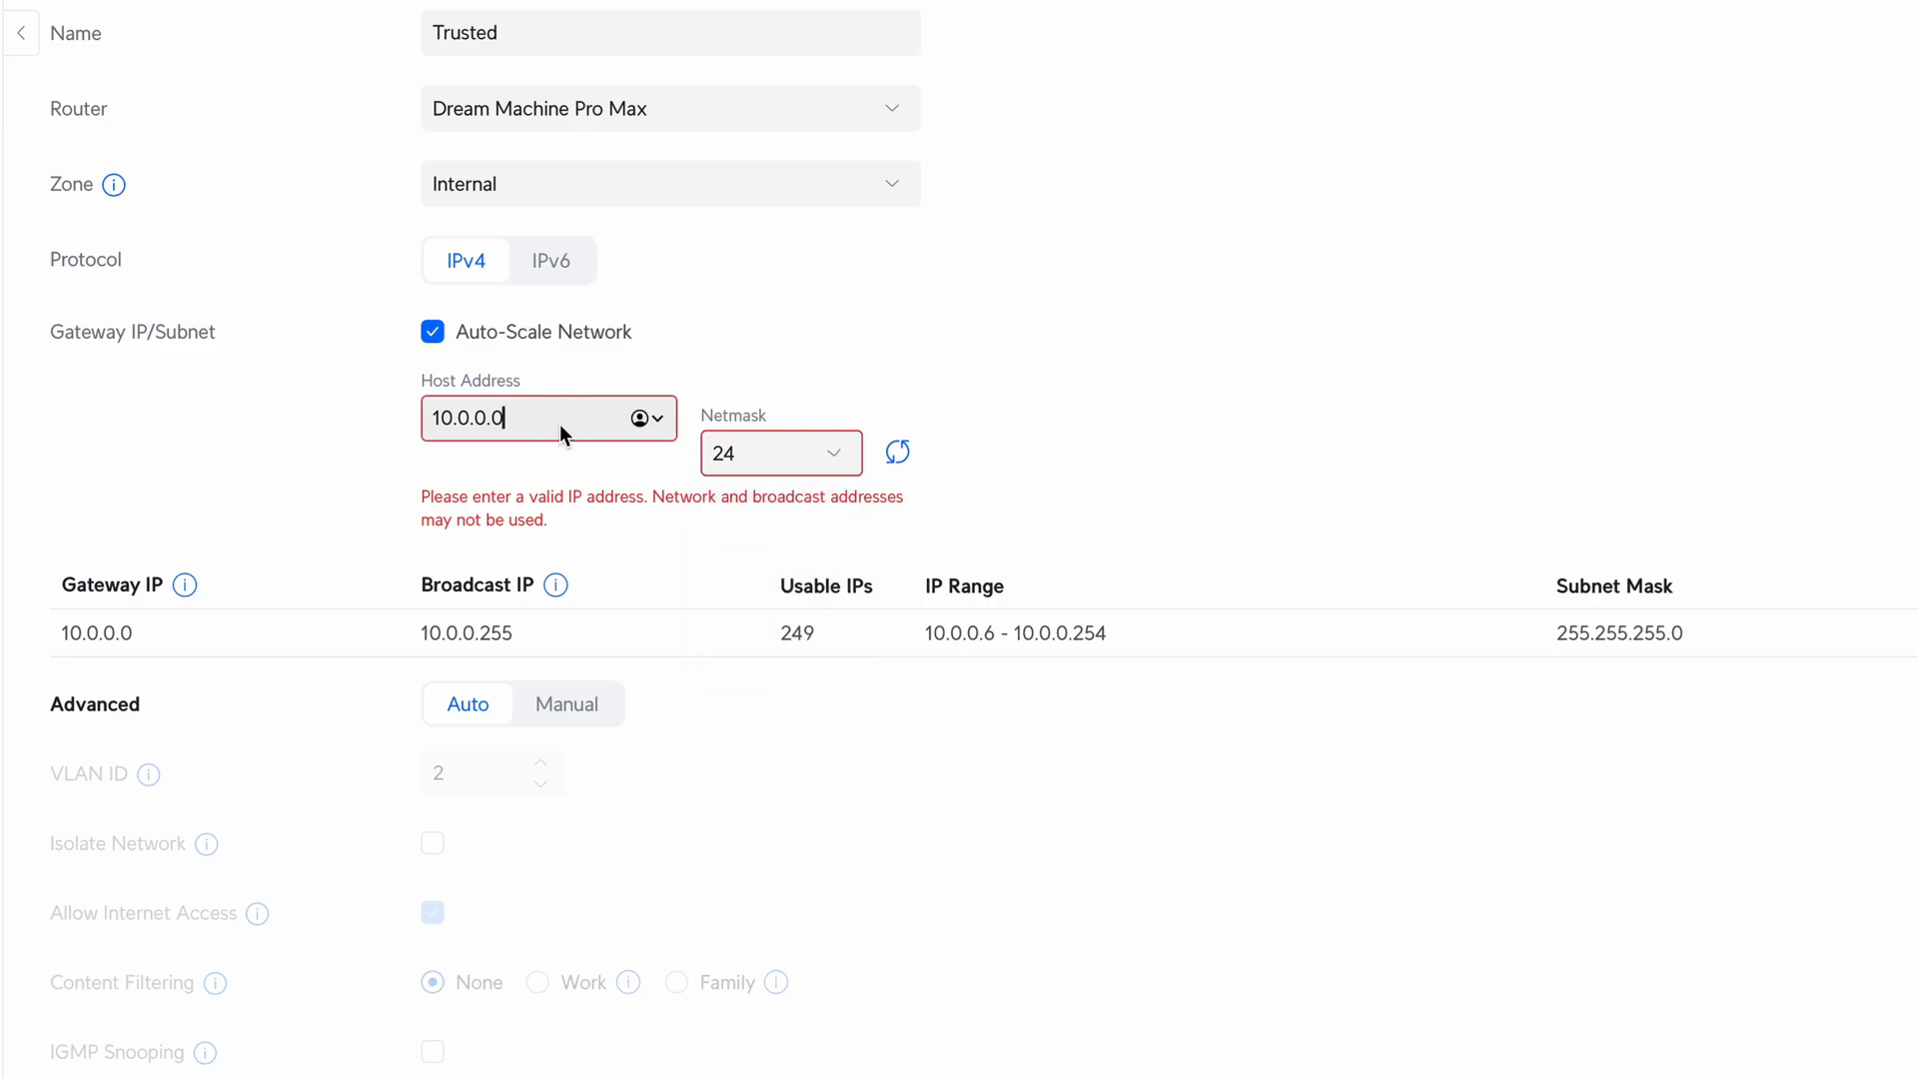
pyautogui.press('BackSpace')
pyautogui.write('1')
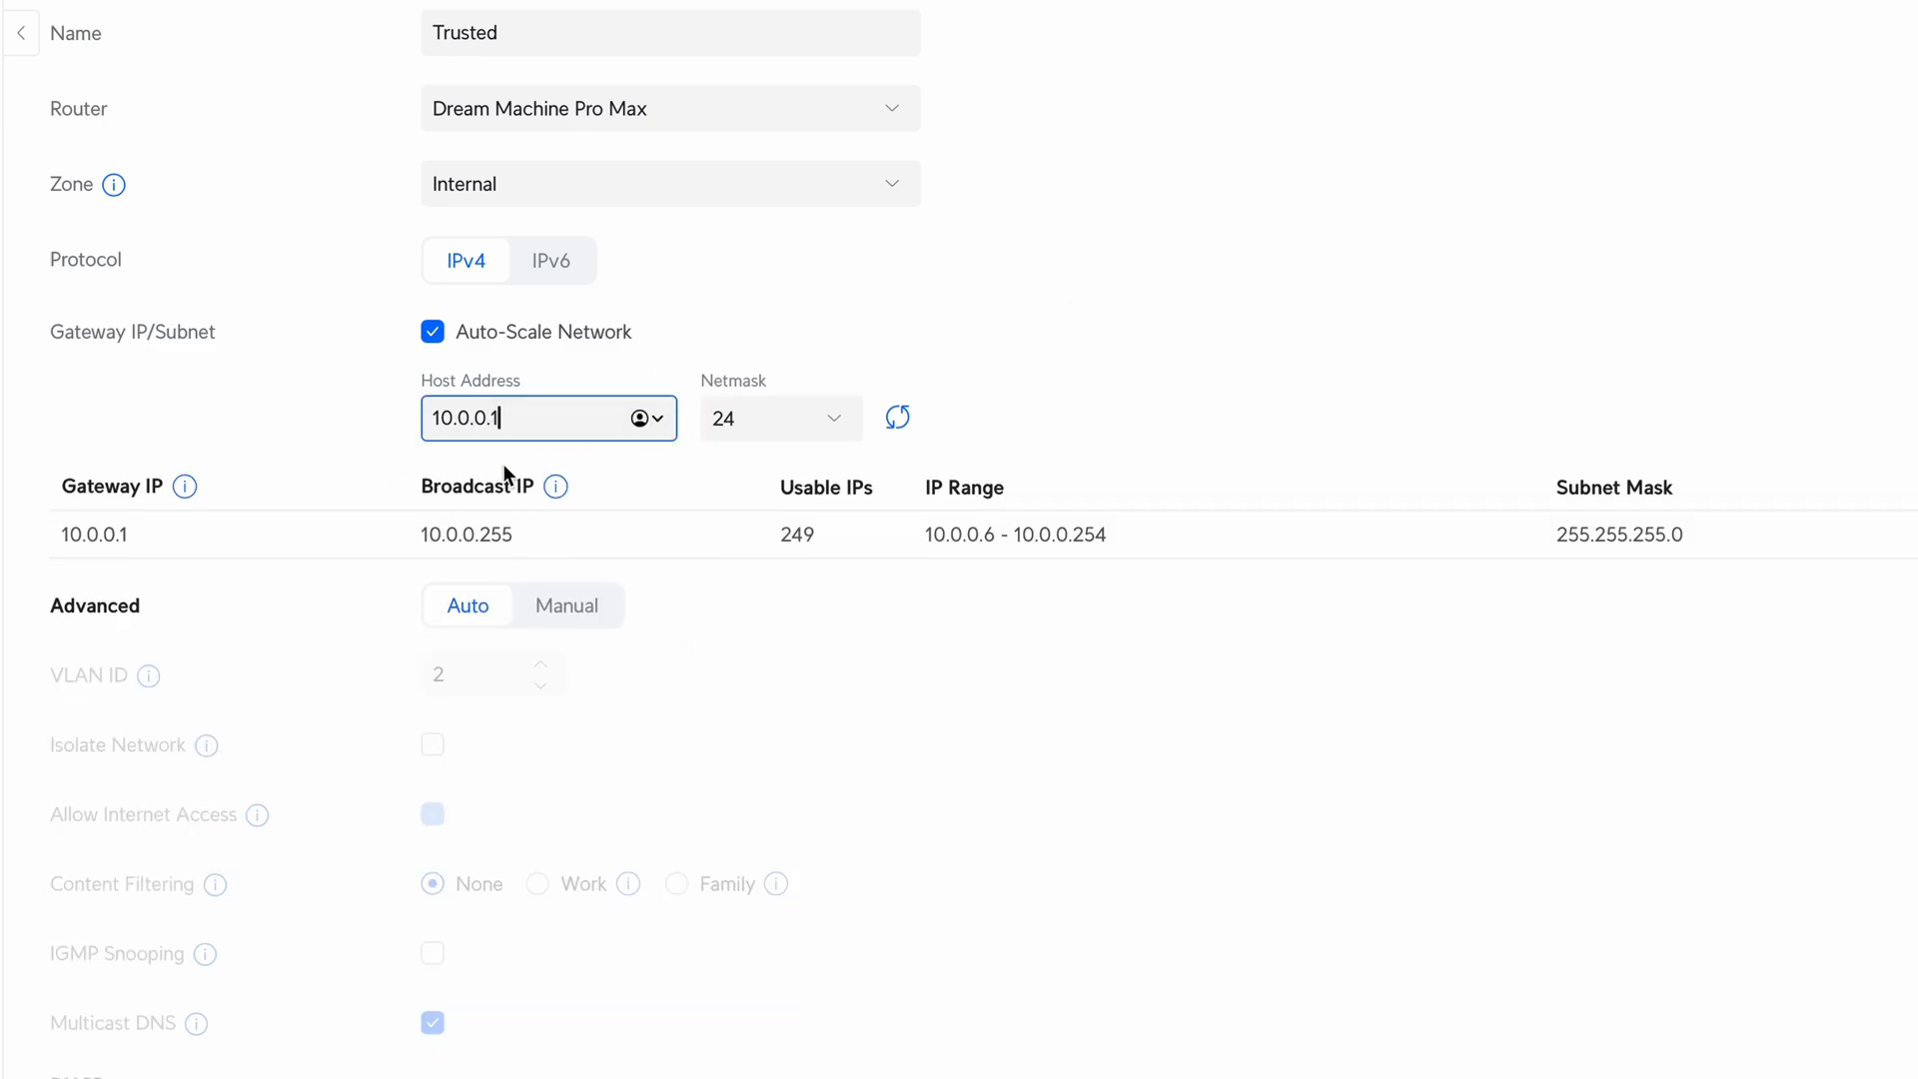
# - Change the second octet of the Trusted network's host address to 99 and its last octet to 254, giving 10.99.0.254
pyautogui.doubleClick(464, 420)
pyautogui.write('99')
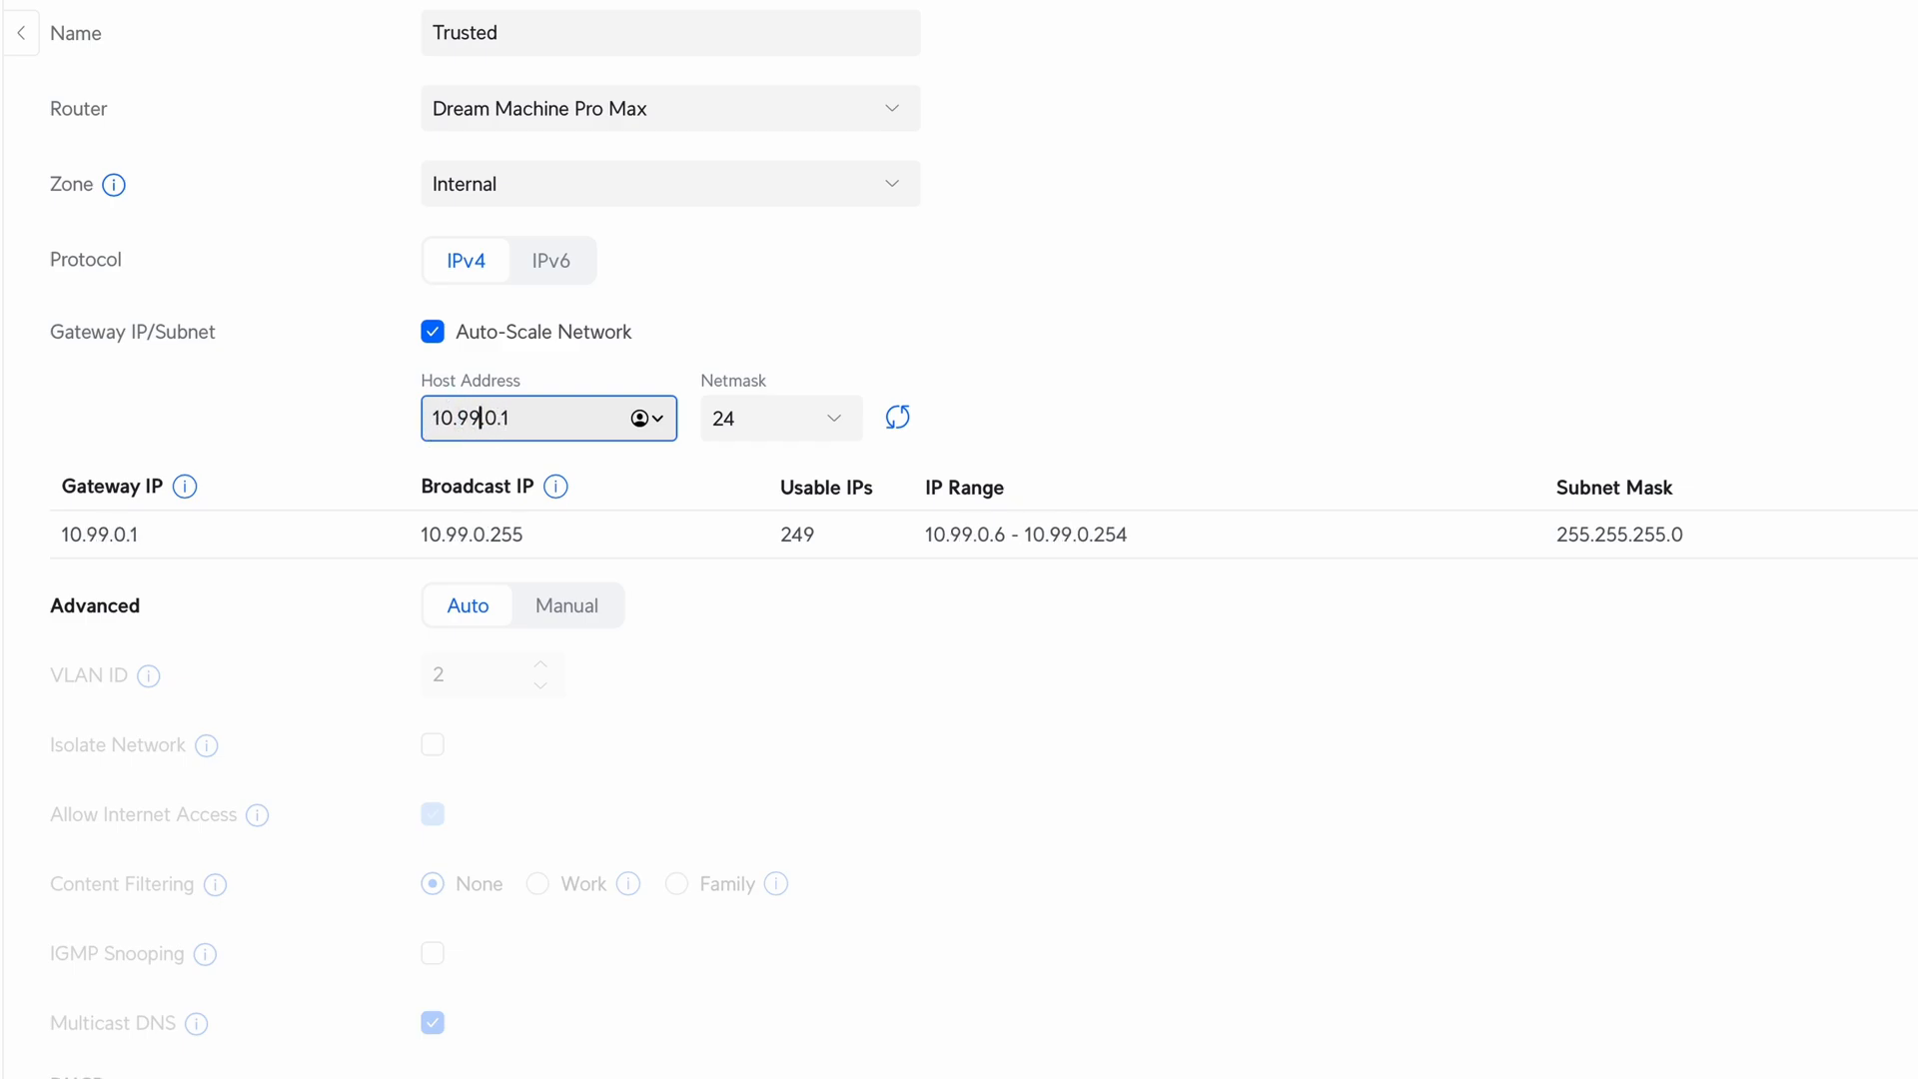
pyautogui.tripleClick(489, 427)
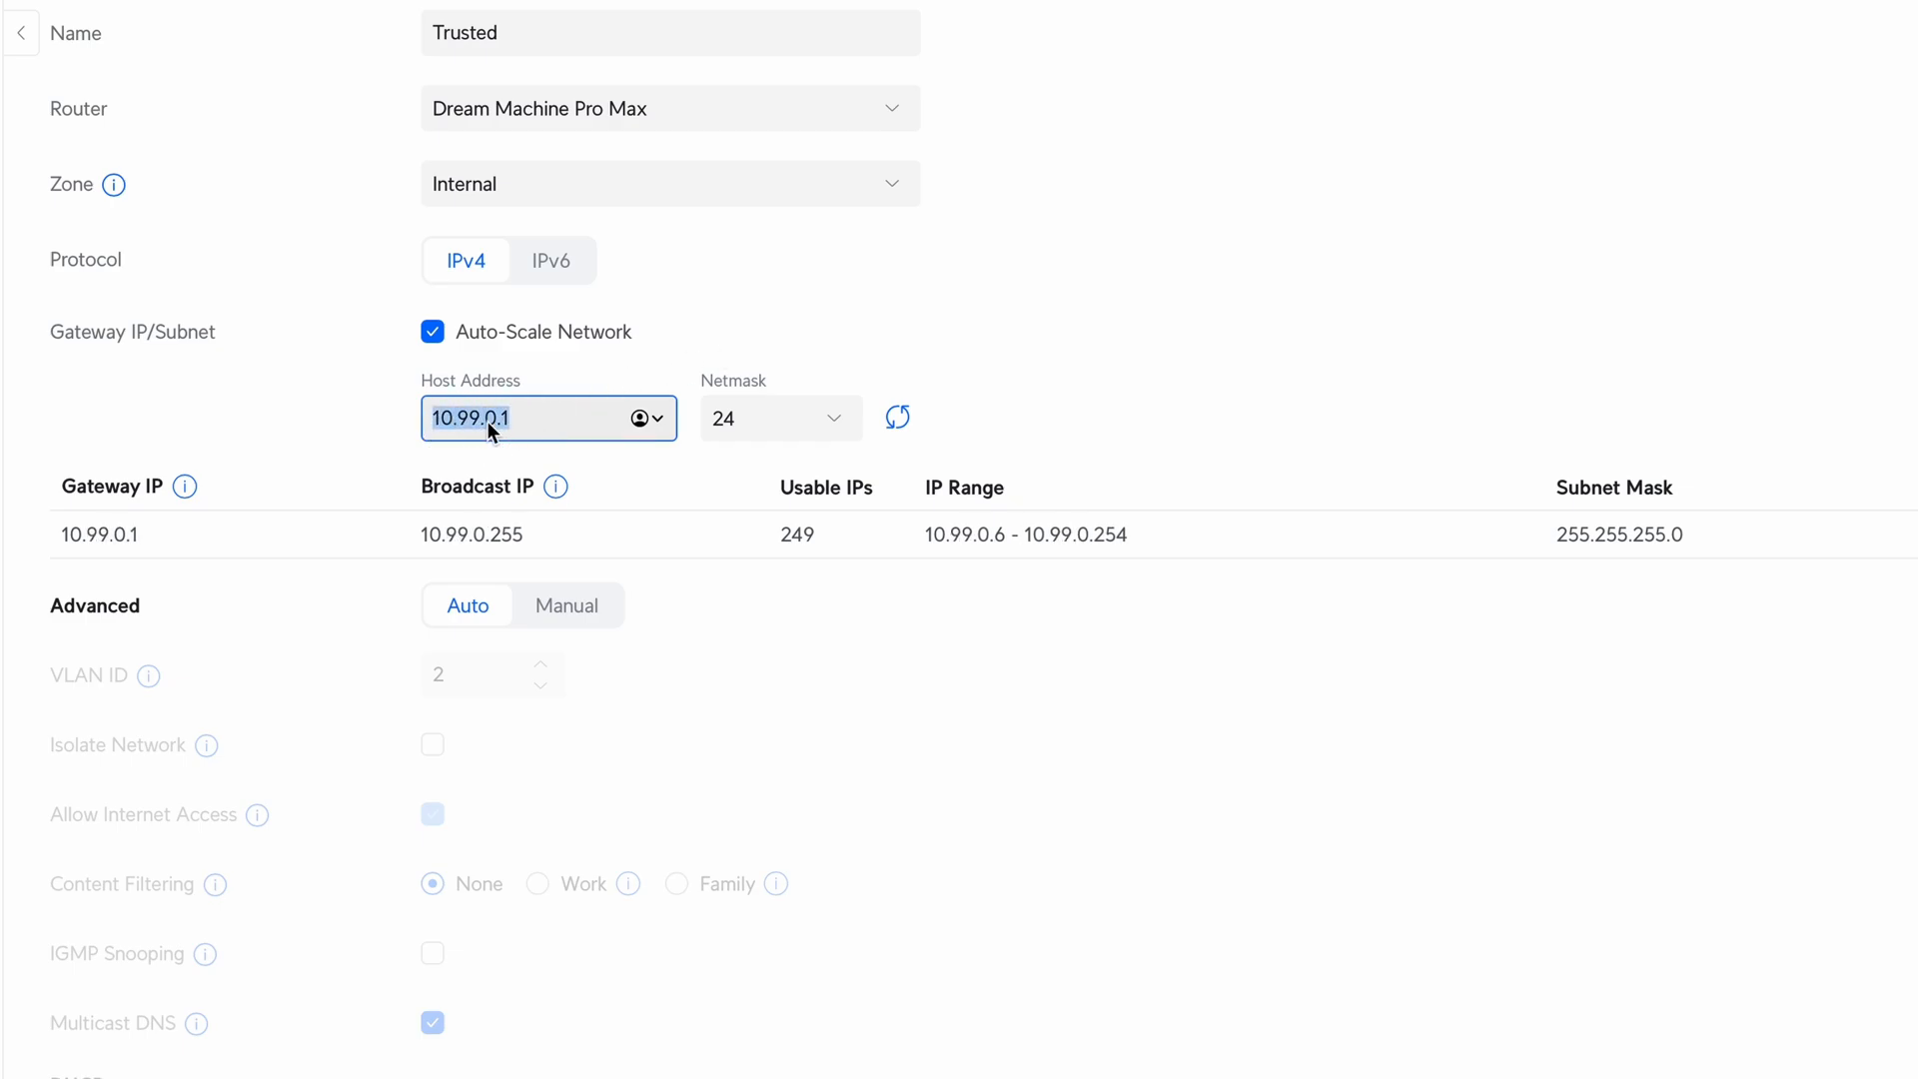
pyautogui.click(1028, 283)
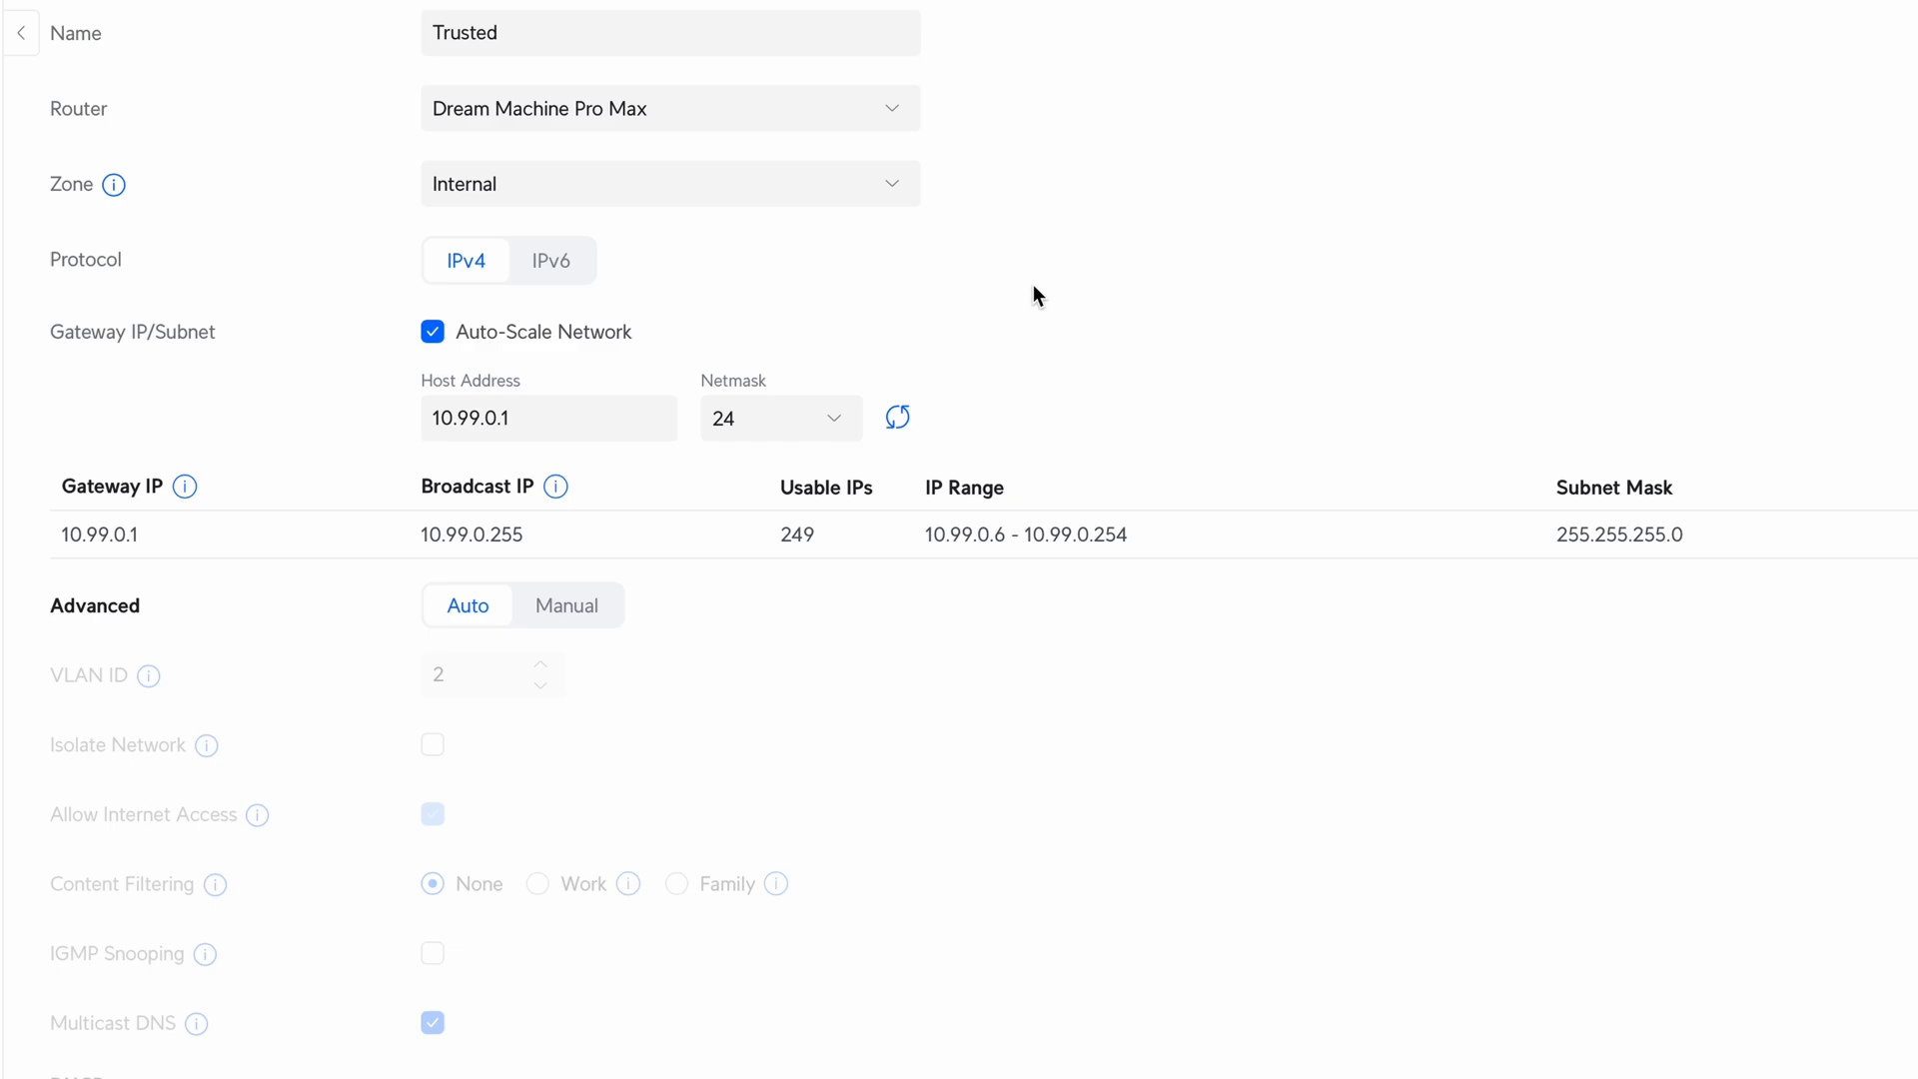
pyautogui.click(593, 428)
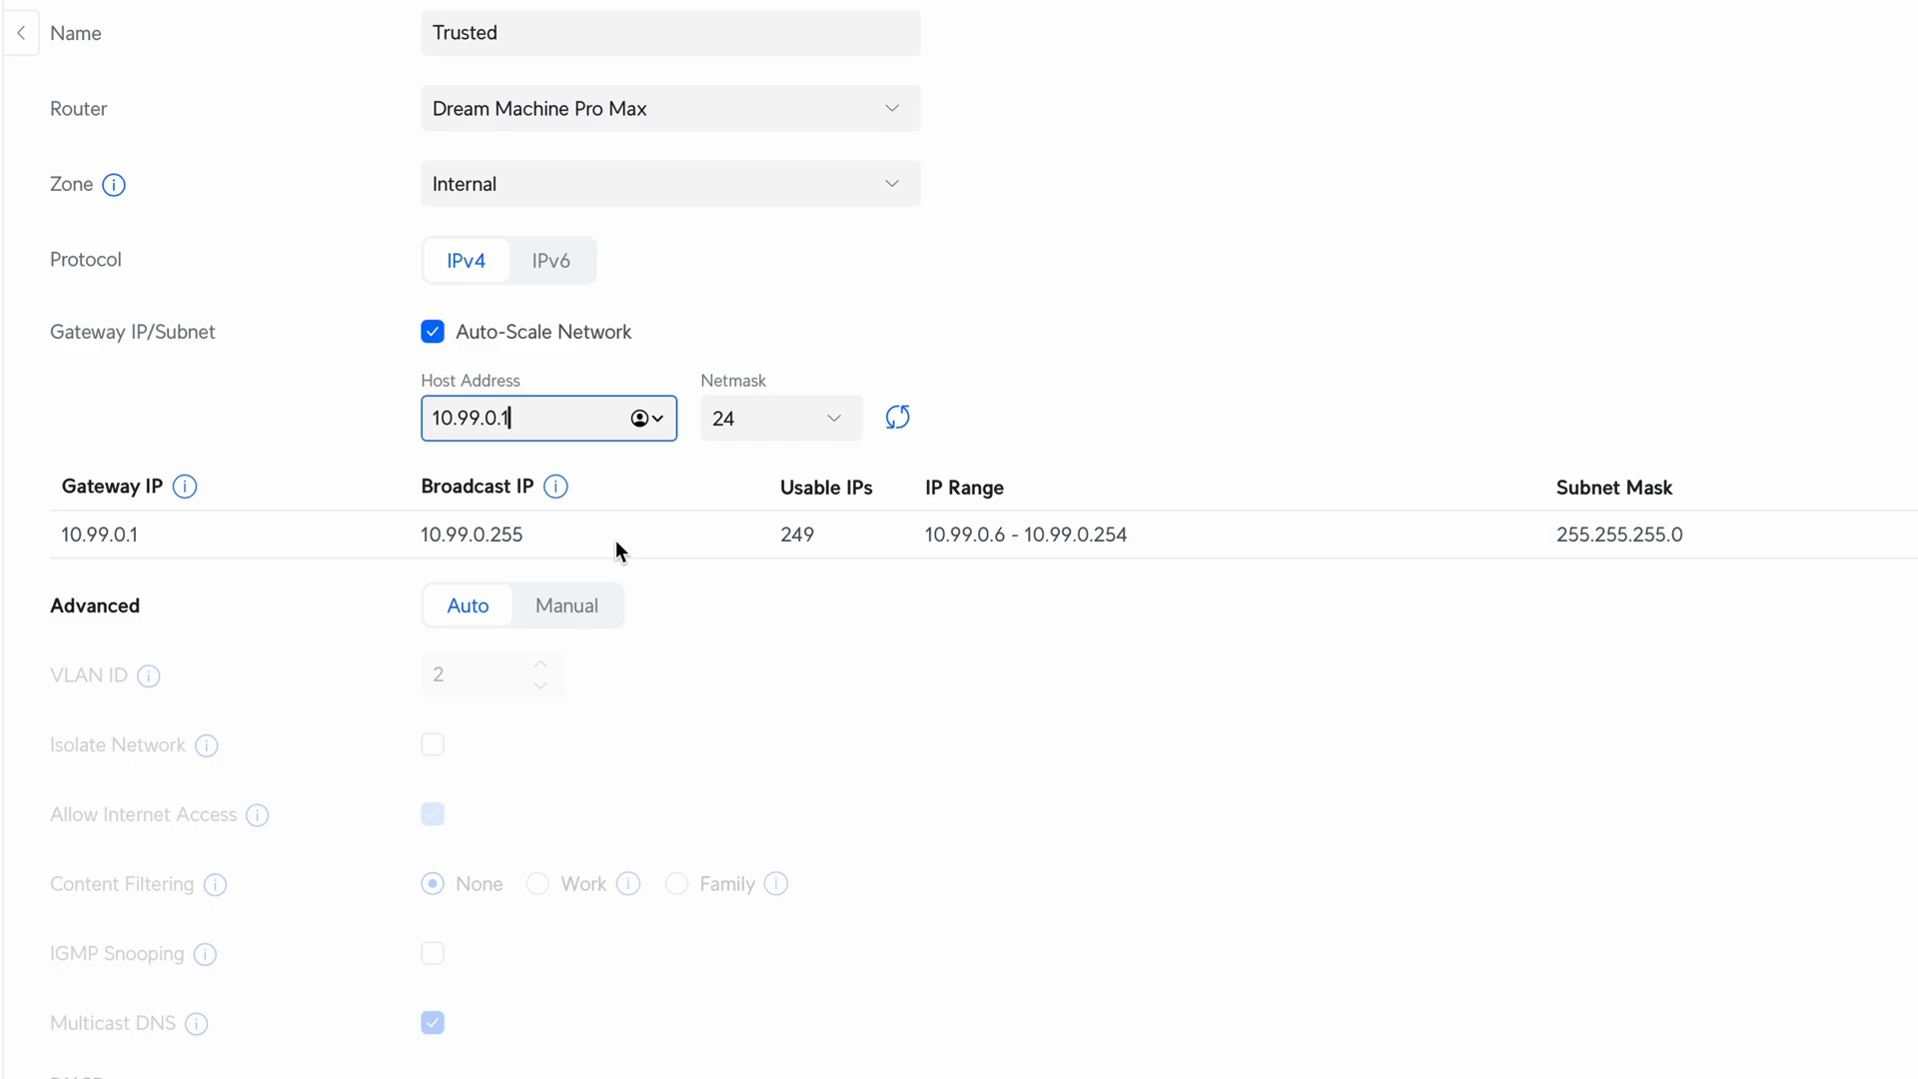
pyautogui.press('BackSpace')
pyautogui.write('254')
pyautogui.click(1272, 322)
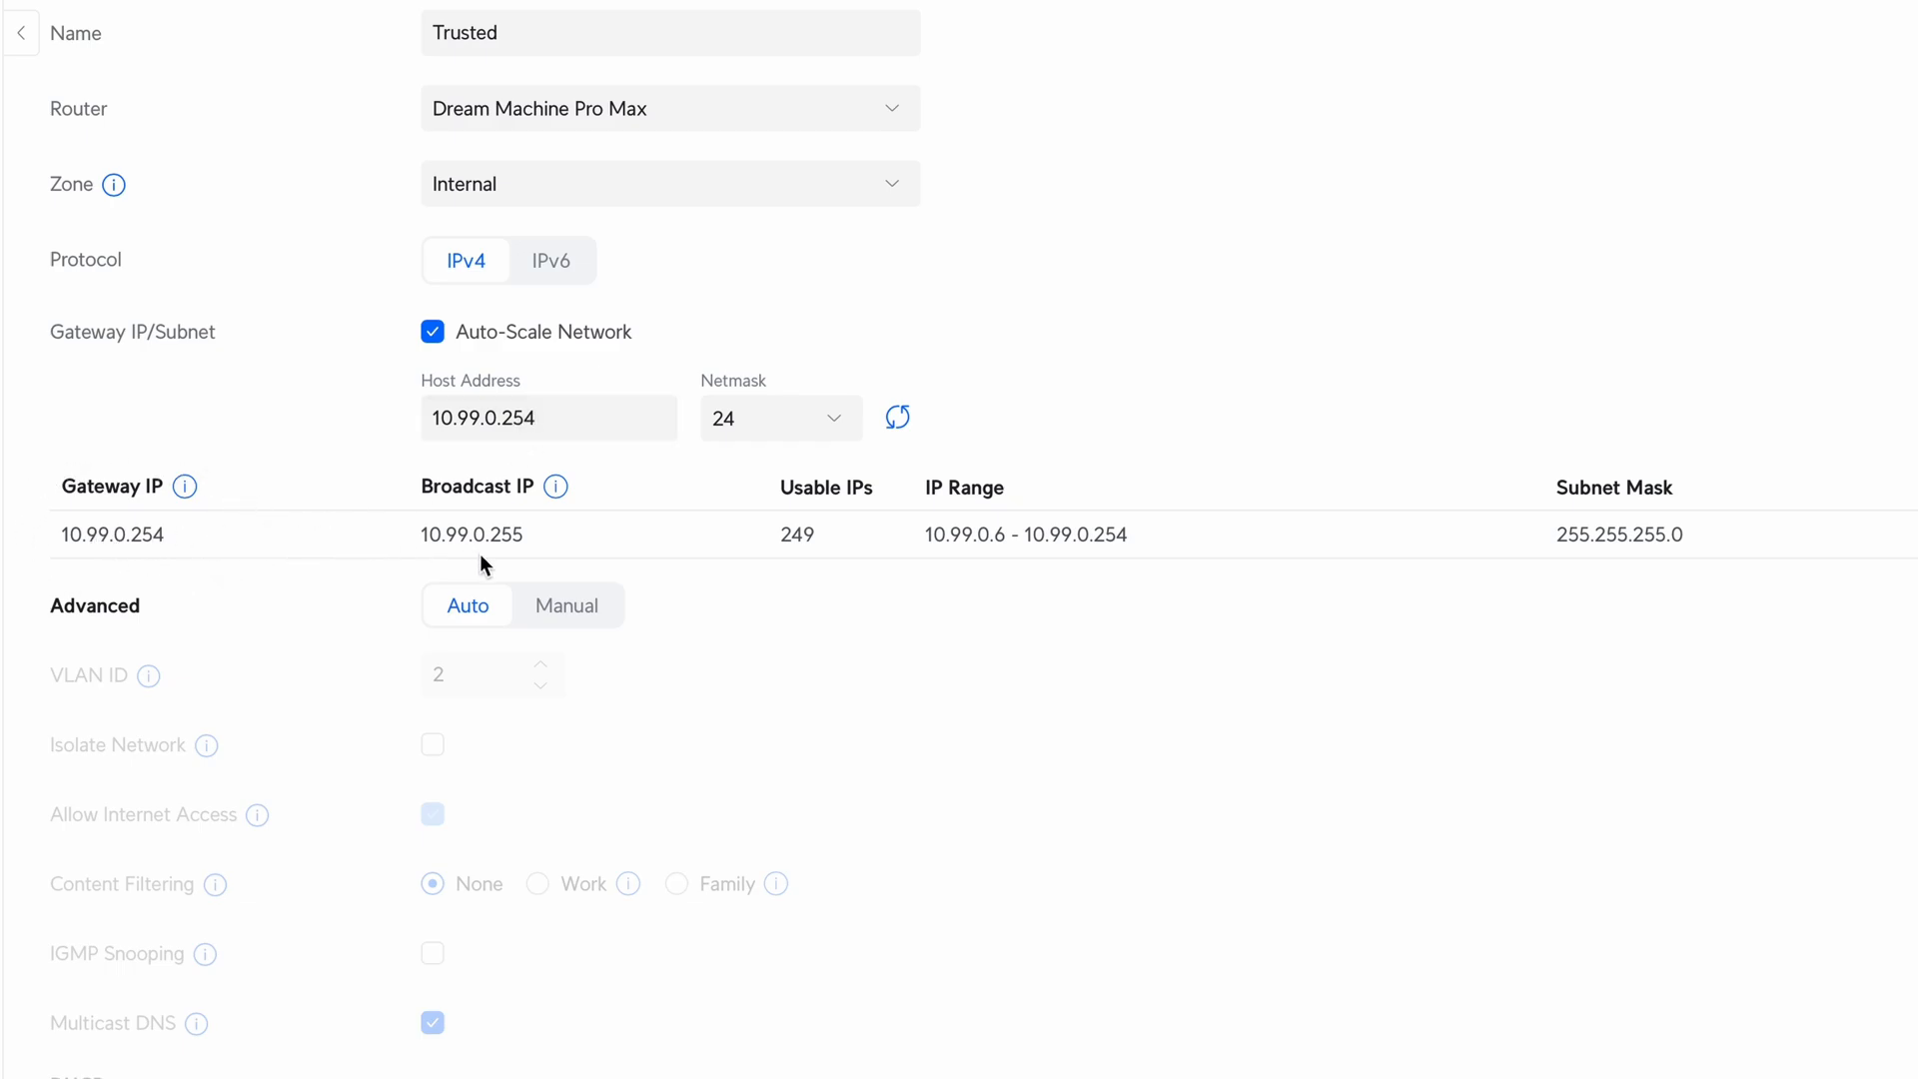
# - Switch the network's advanced configuration to Manual and set the VLAN ID to 1099
pyautogui.click(567, 606)
pyautogui.moveTo(504, 676); pyautogui.dragTo(368, 682)
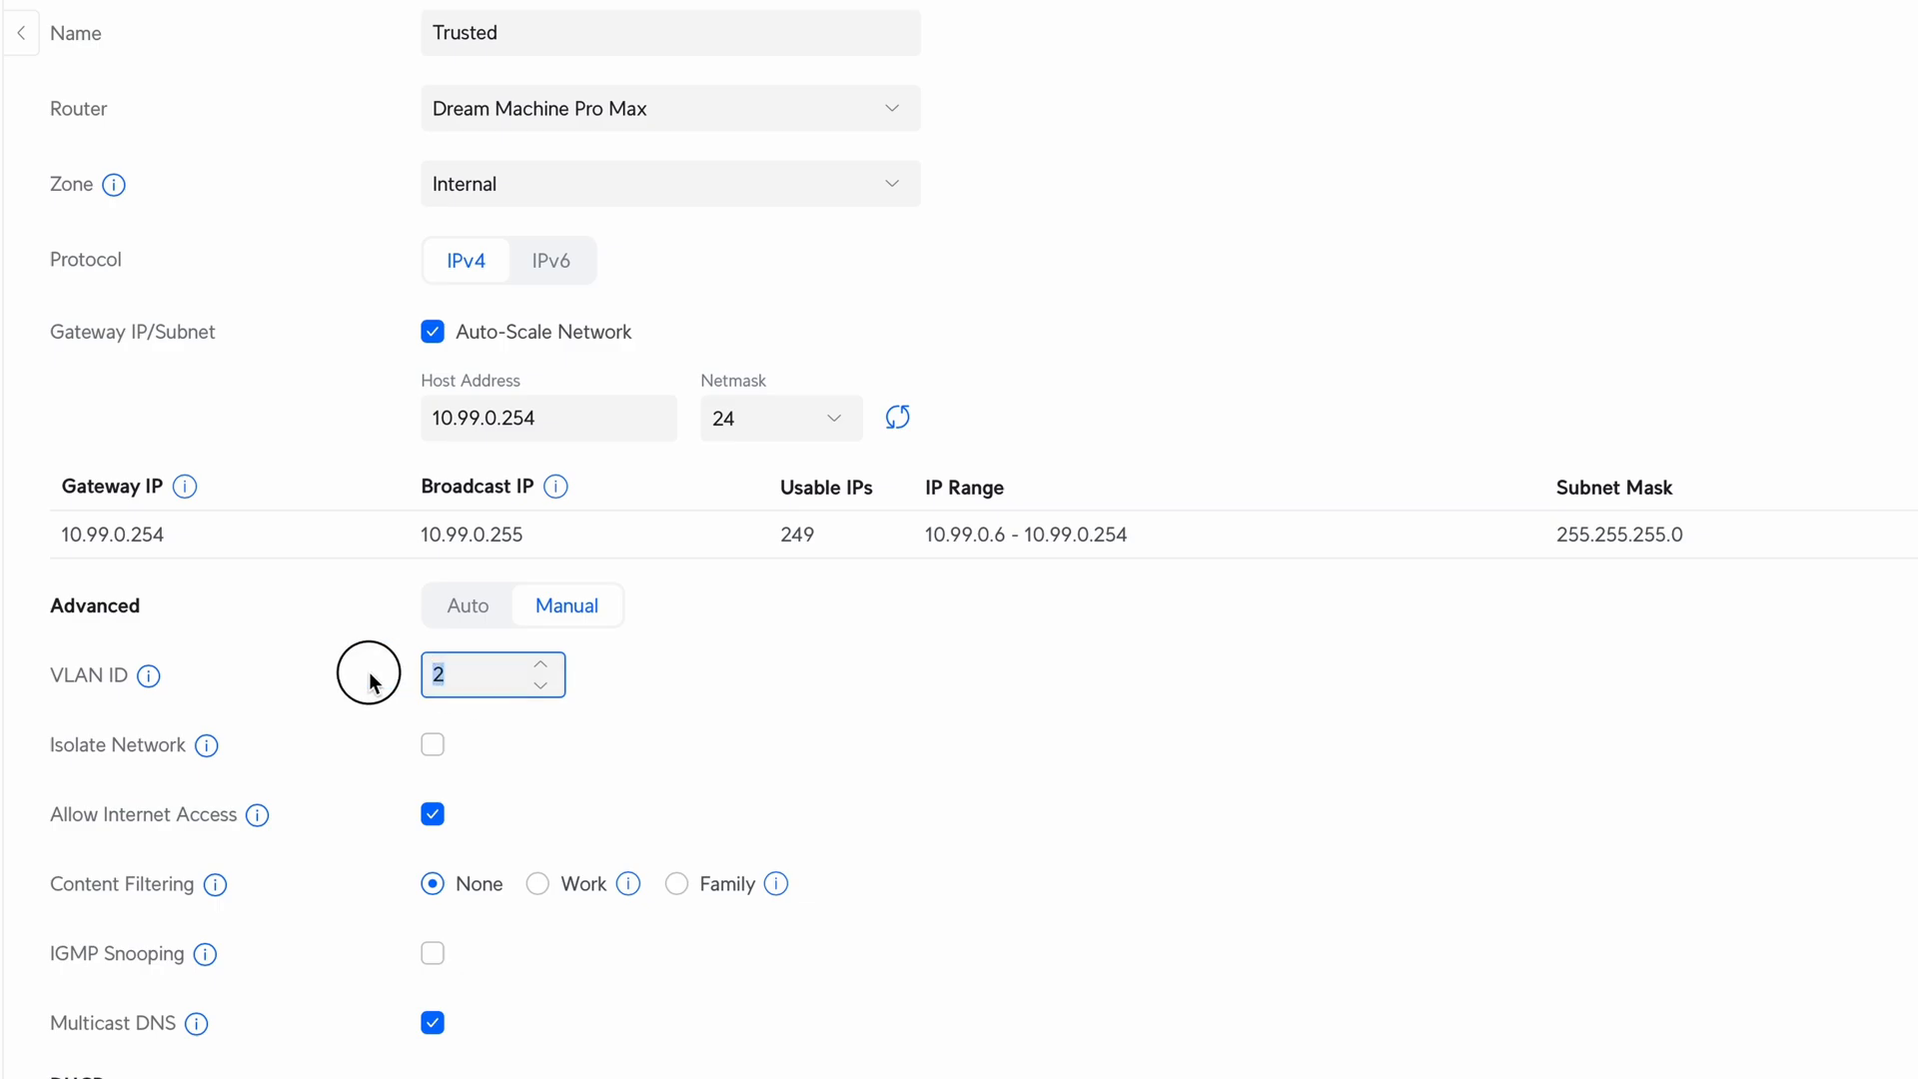
pyautogui.moveTo(148, 677)
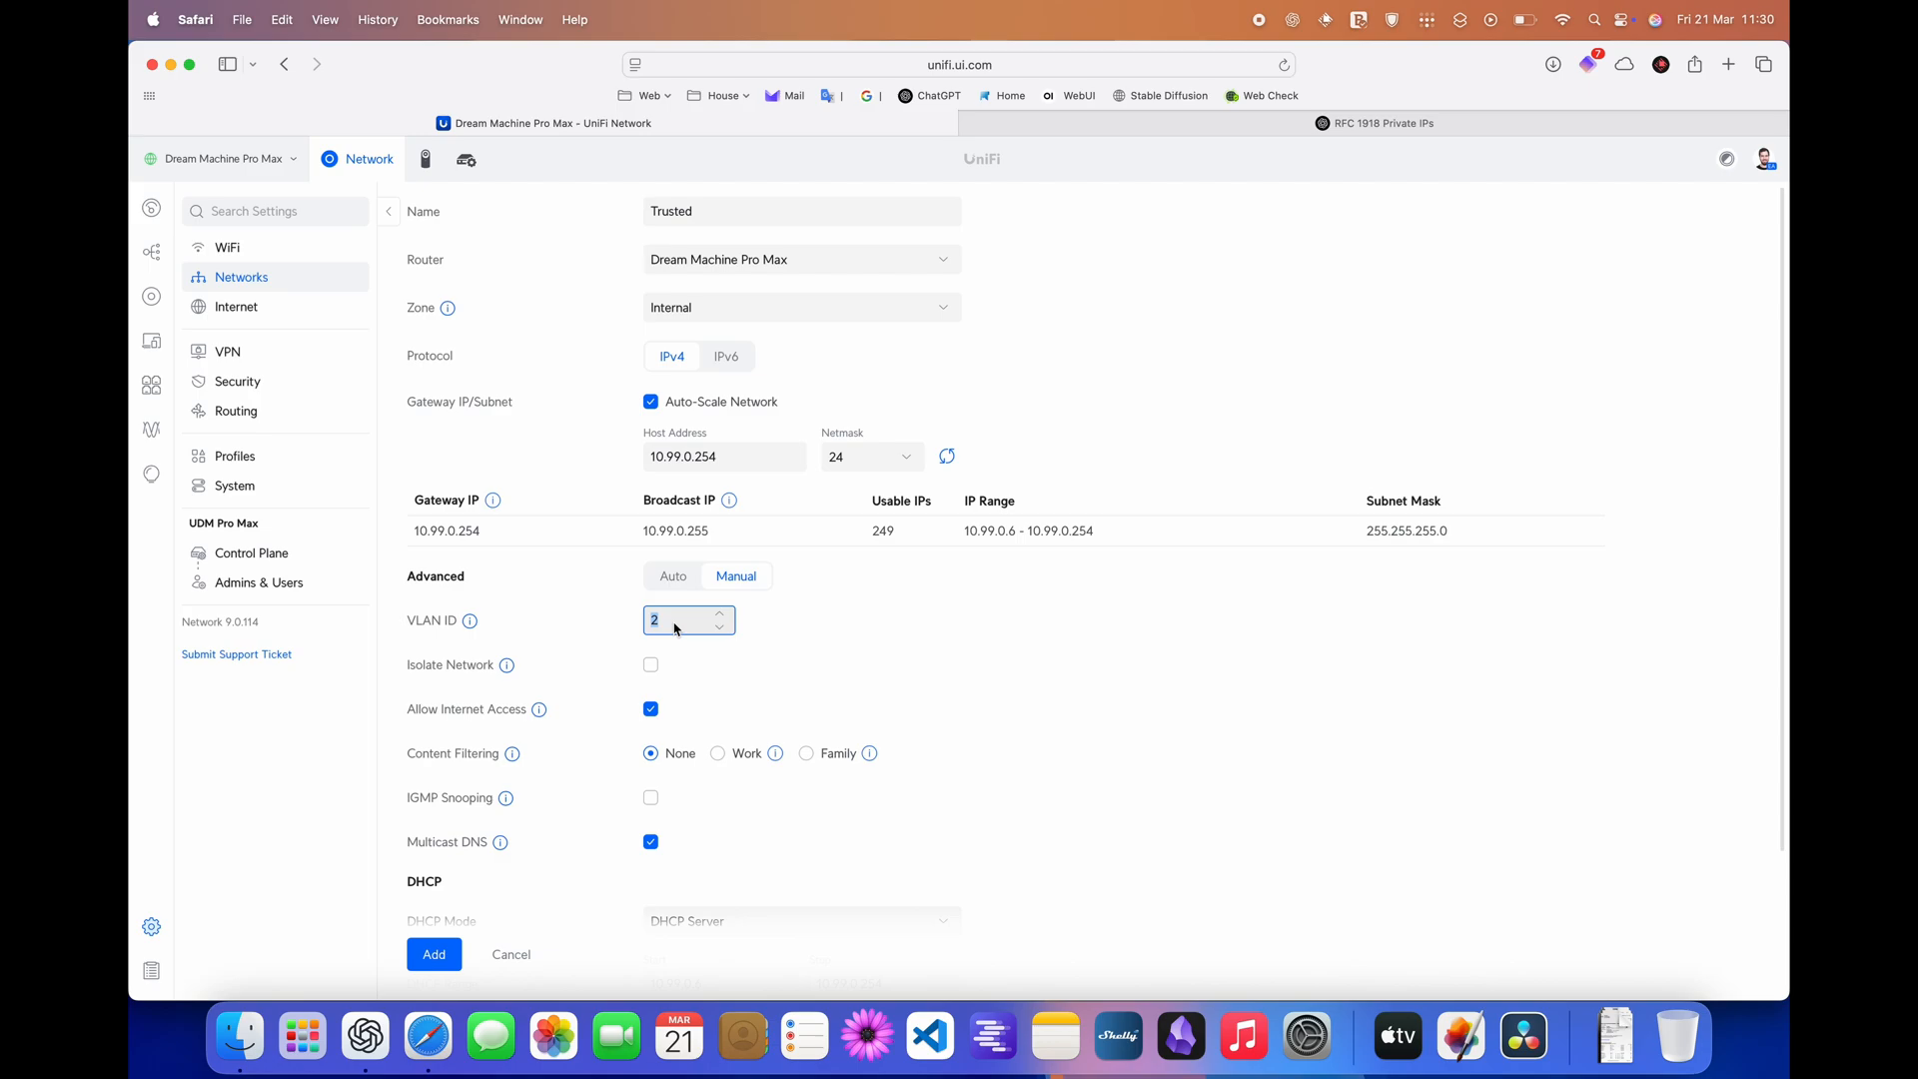
pyautogui.write('1999')
pyautogui.press('BackSpace')
pyautogui.press('BackSpace')
pyautogui.press('BackSpace')
pyautogui.write('099')
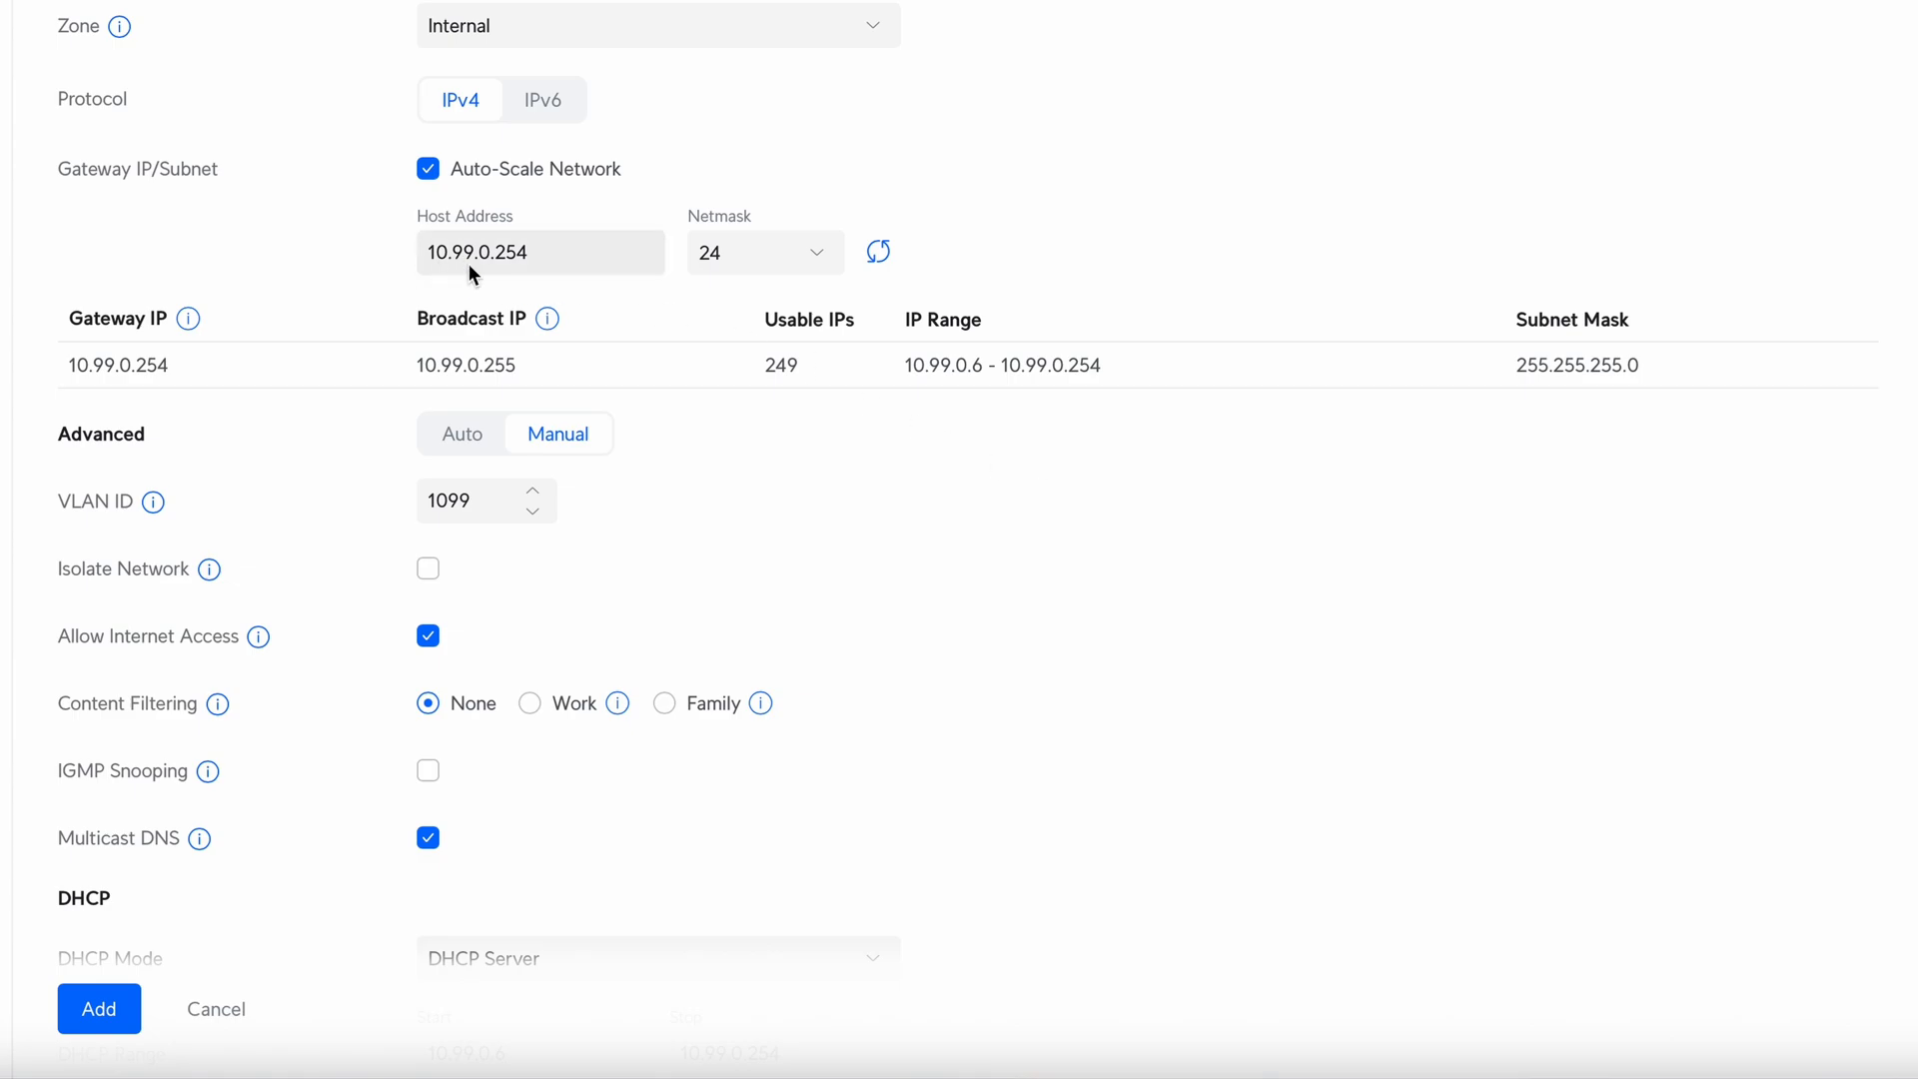
# - Enable Isolate Network and IGMP Snooping for the Trusted network, checking the Work and Family content filtering descriptions
pyautogui.click(430, 570)
pyautogui.moveTo(209, 570)
pyautogui.scroll(-2, 704, 703)
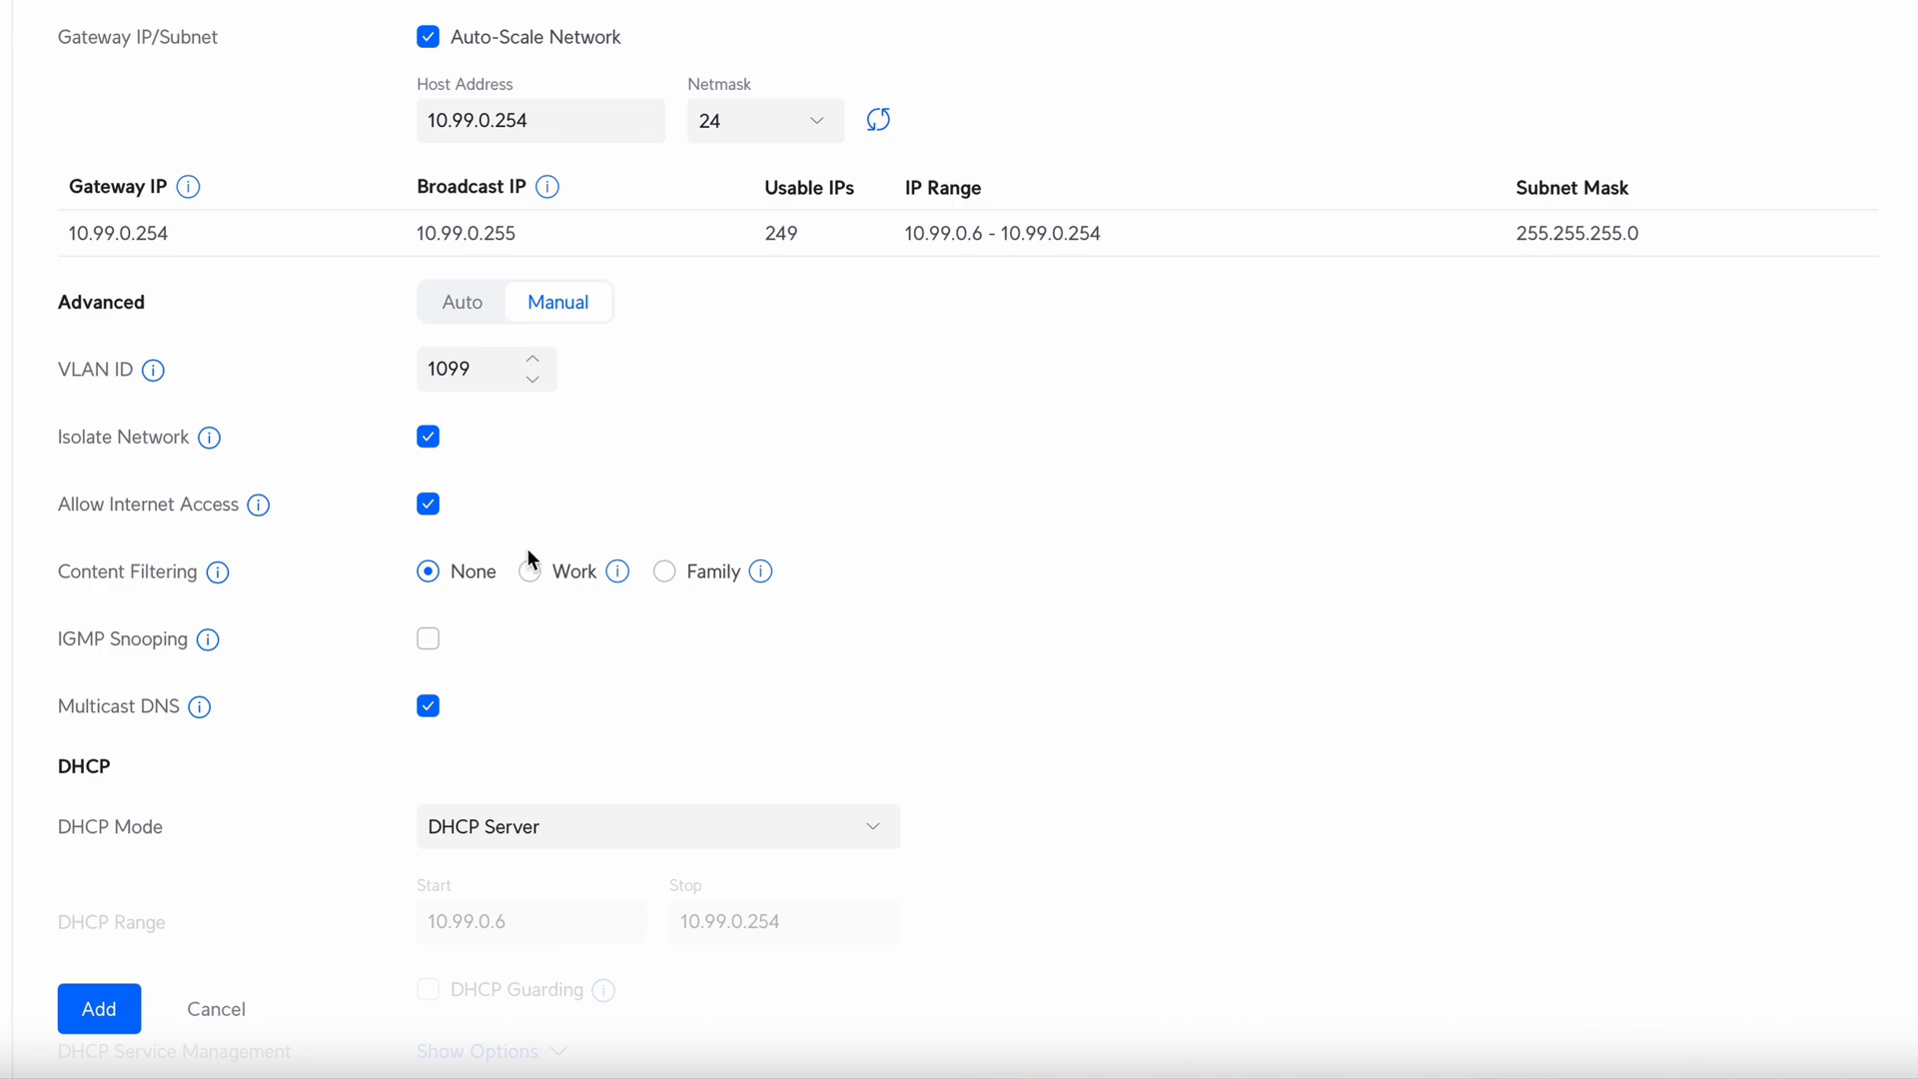
pyautogui.moveTo(623, 570)
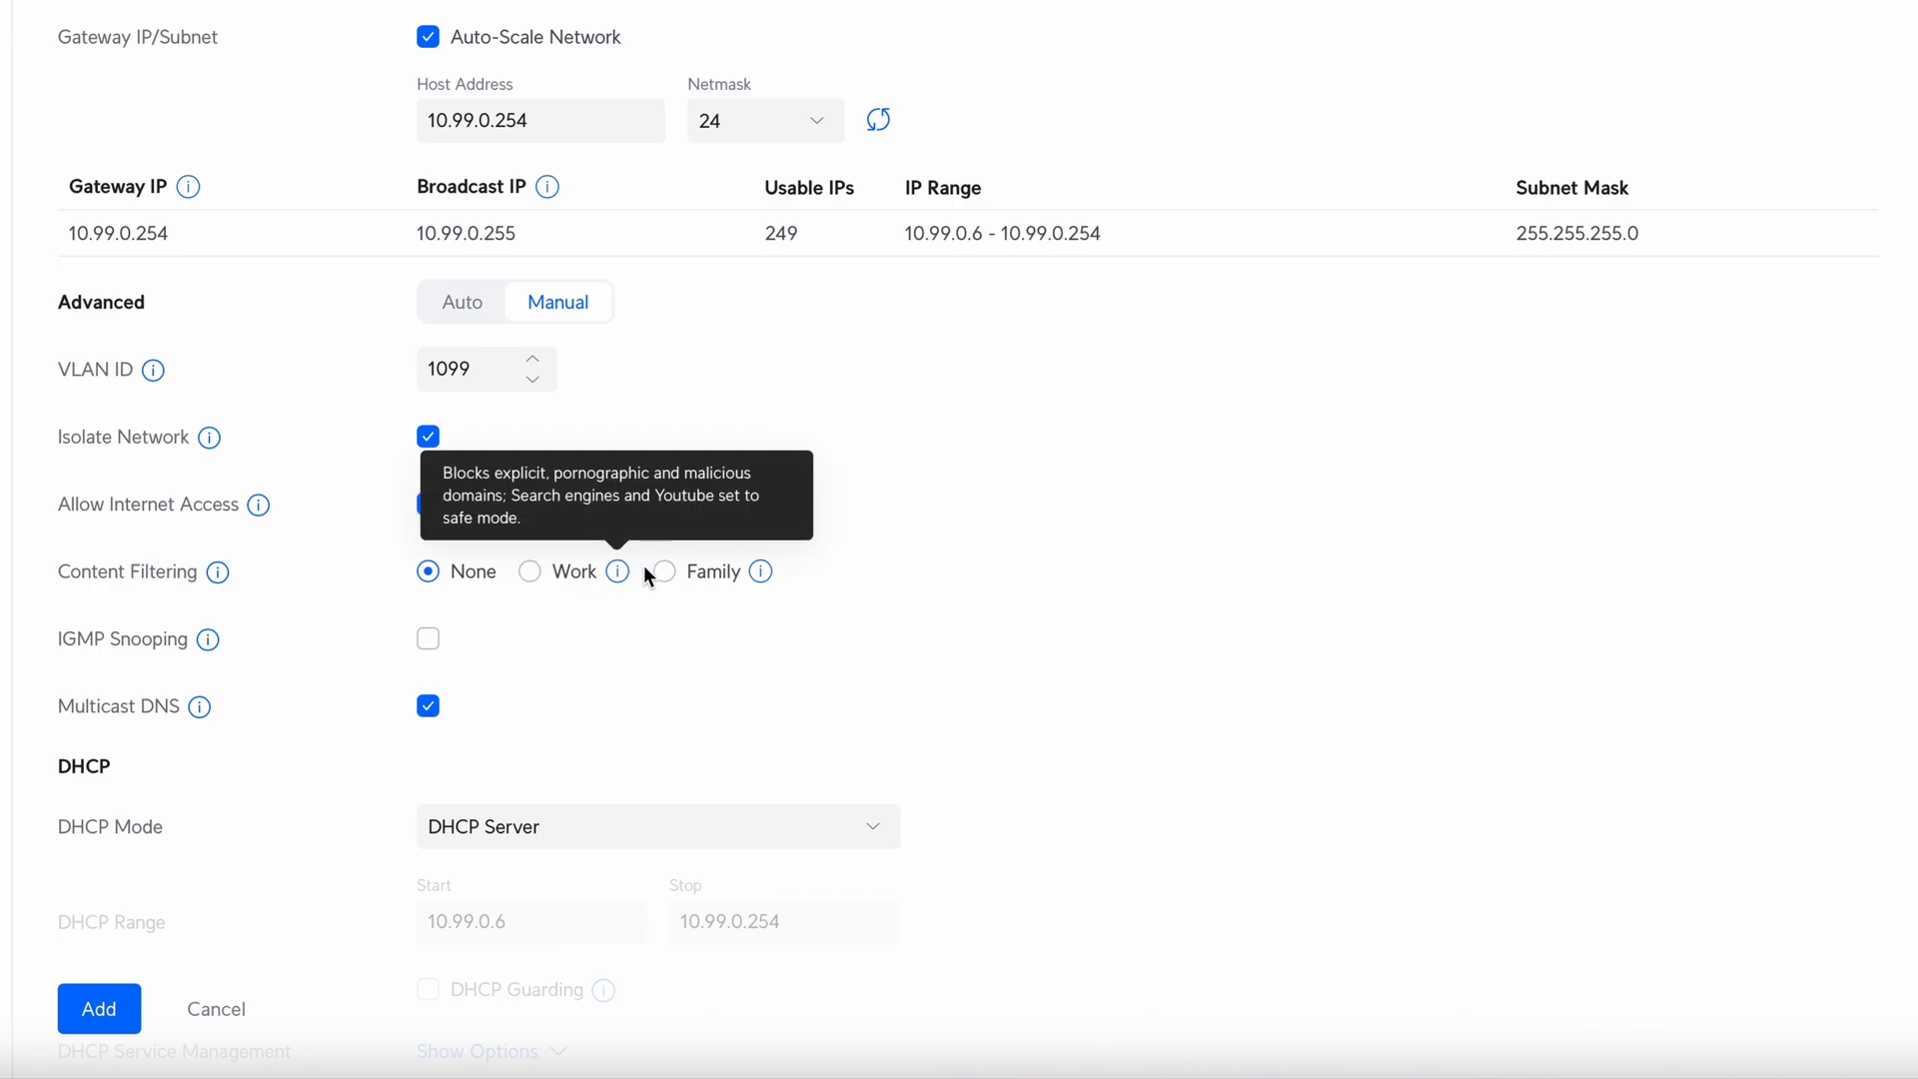
pyautogui.moveTo(753, 581)
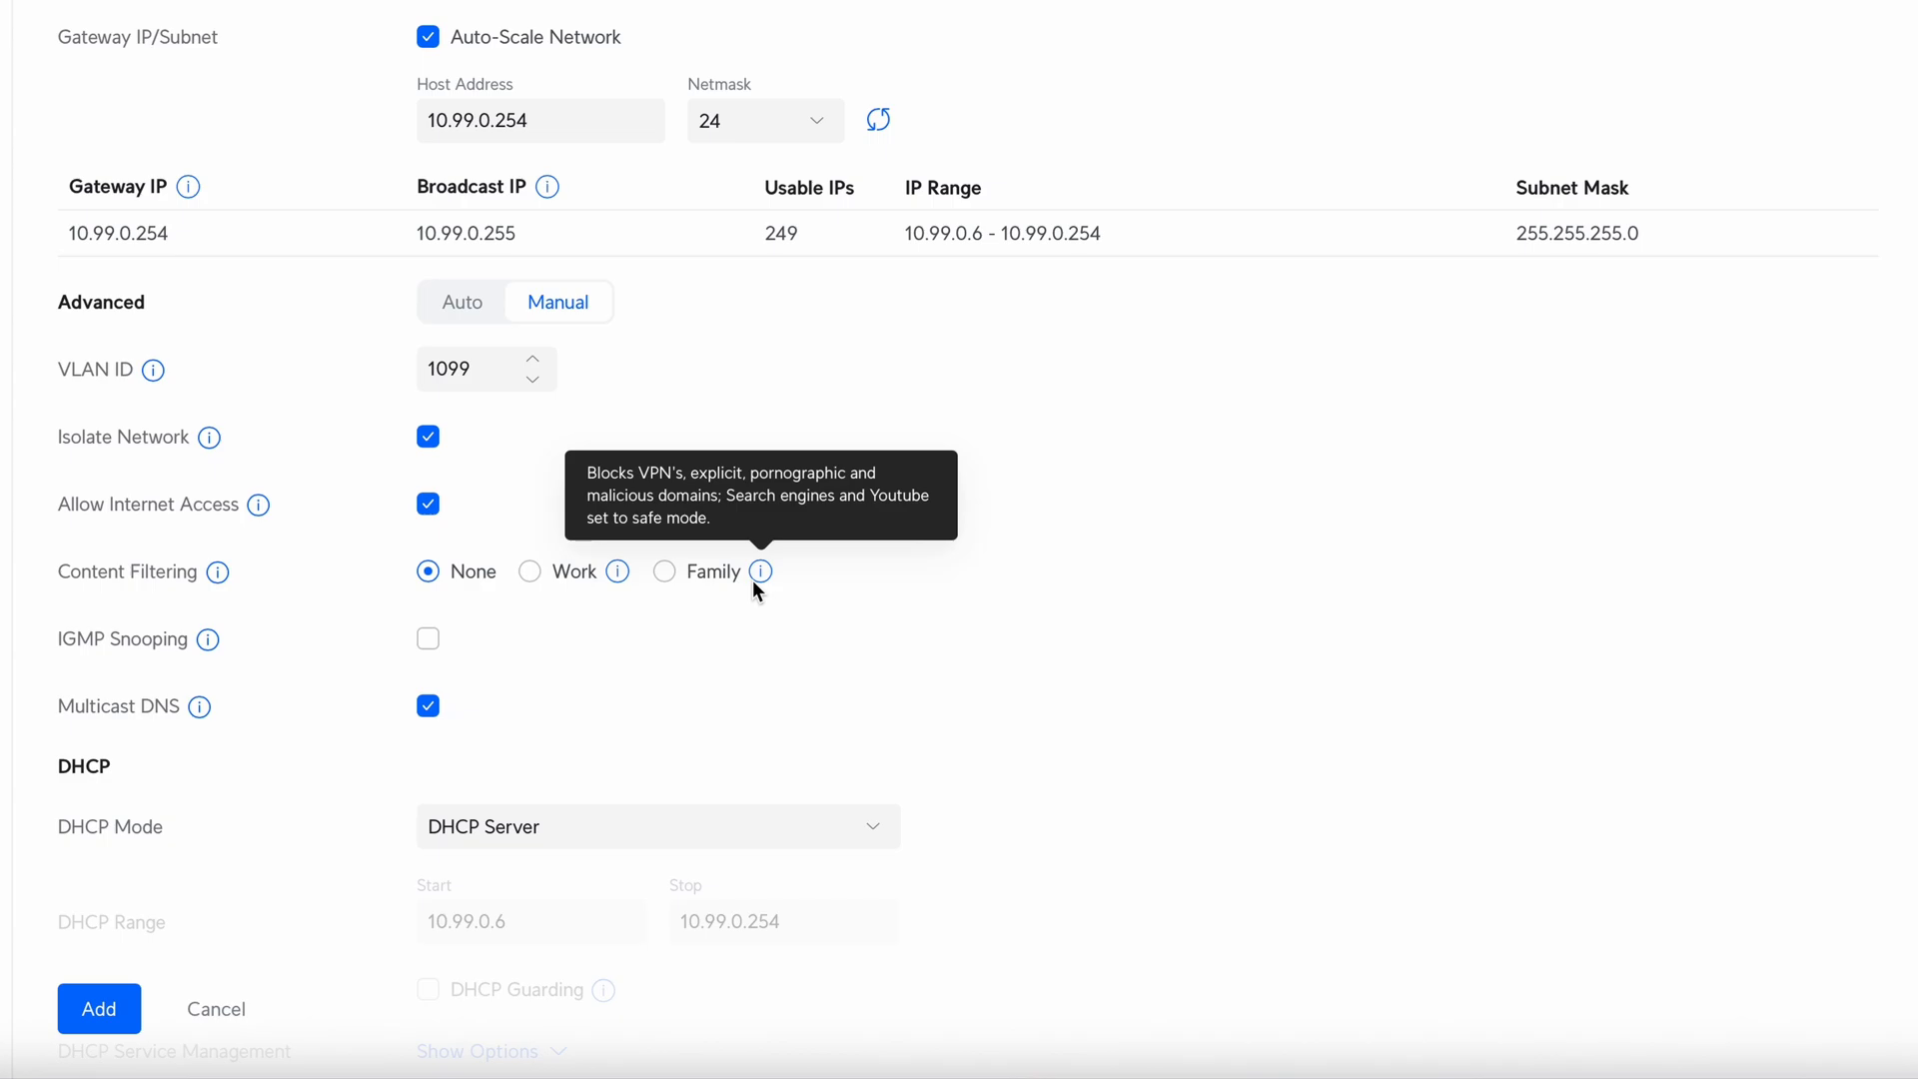
pyautogui.scroll(-3, 753, 582)
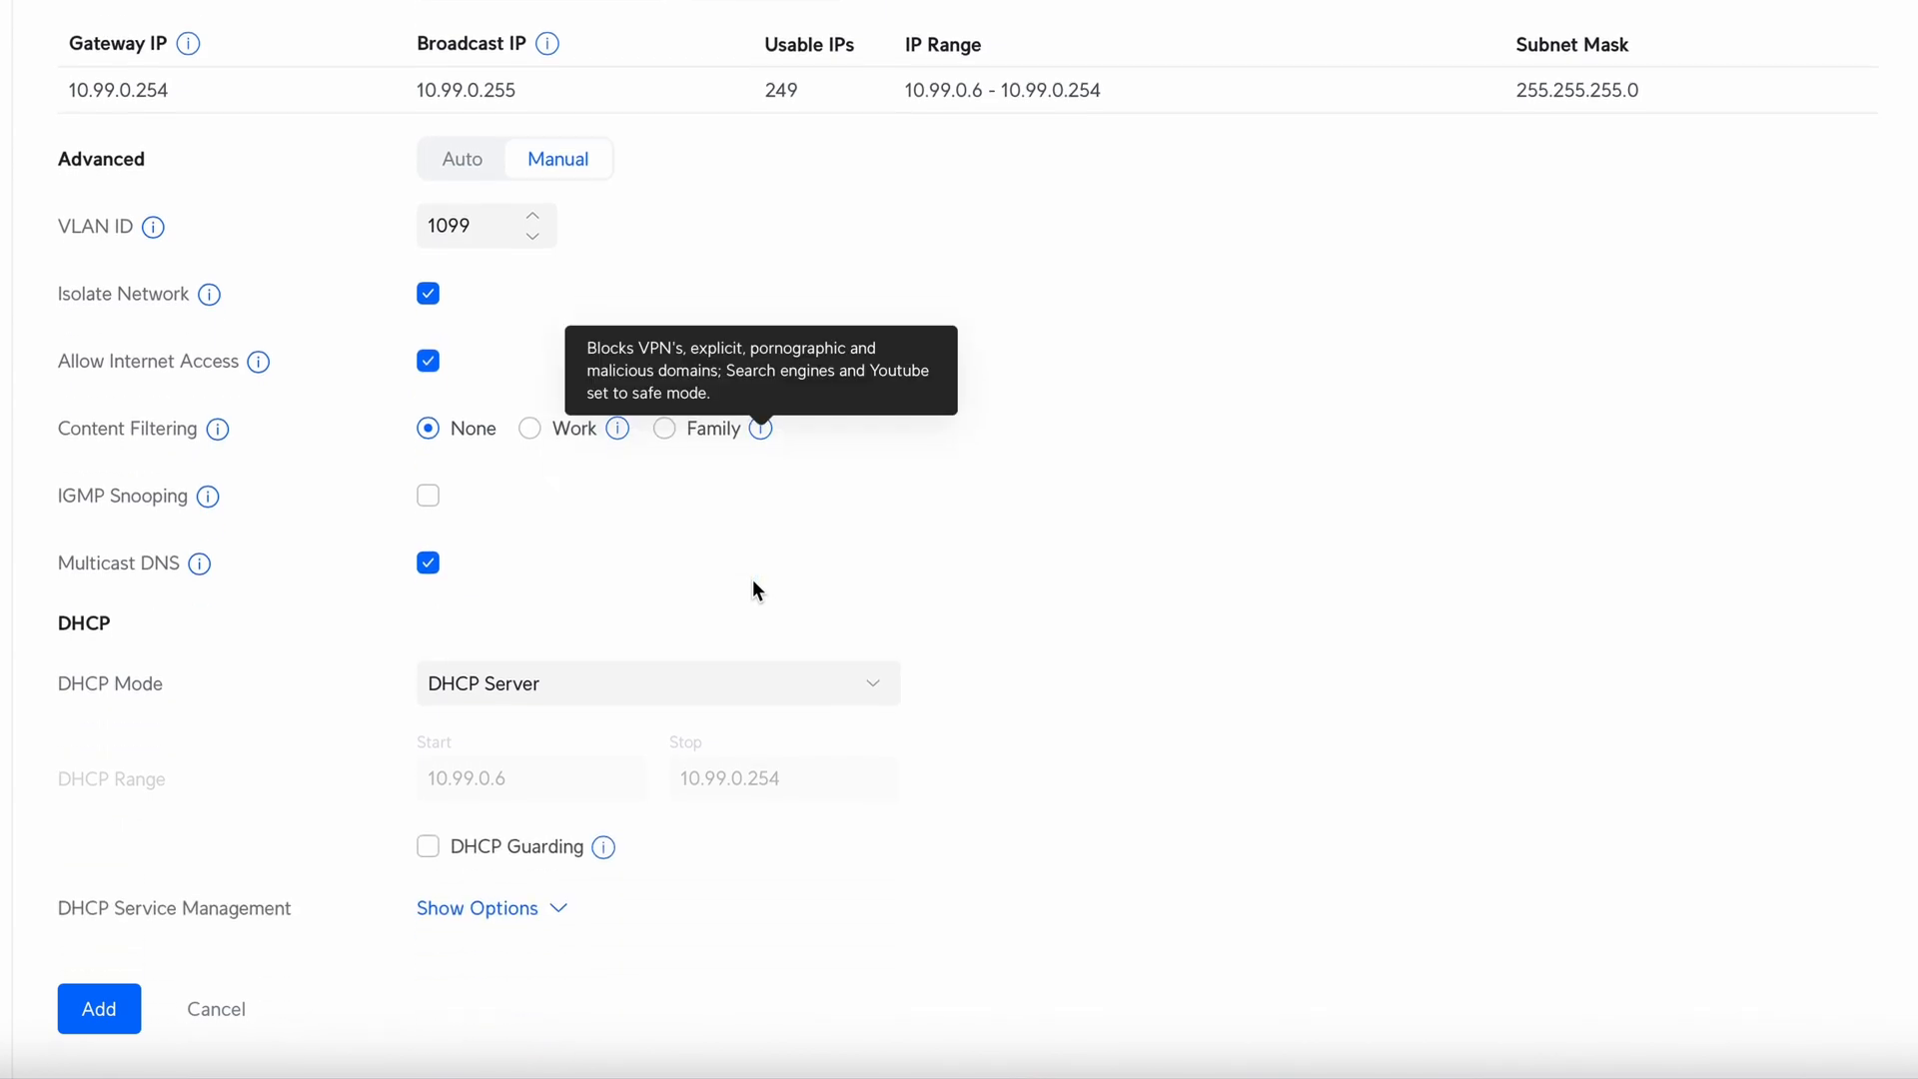
pyautogui.moveTo(202, 509)
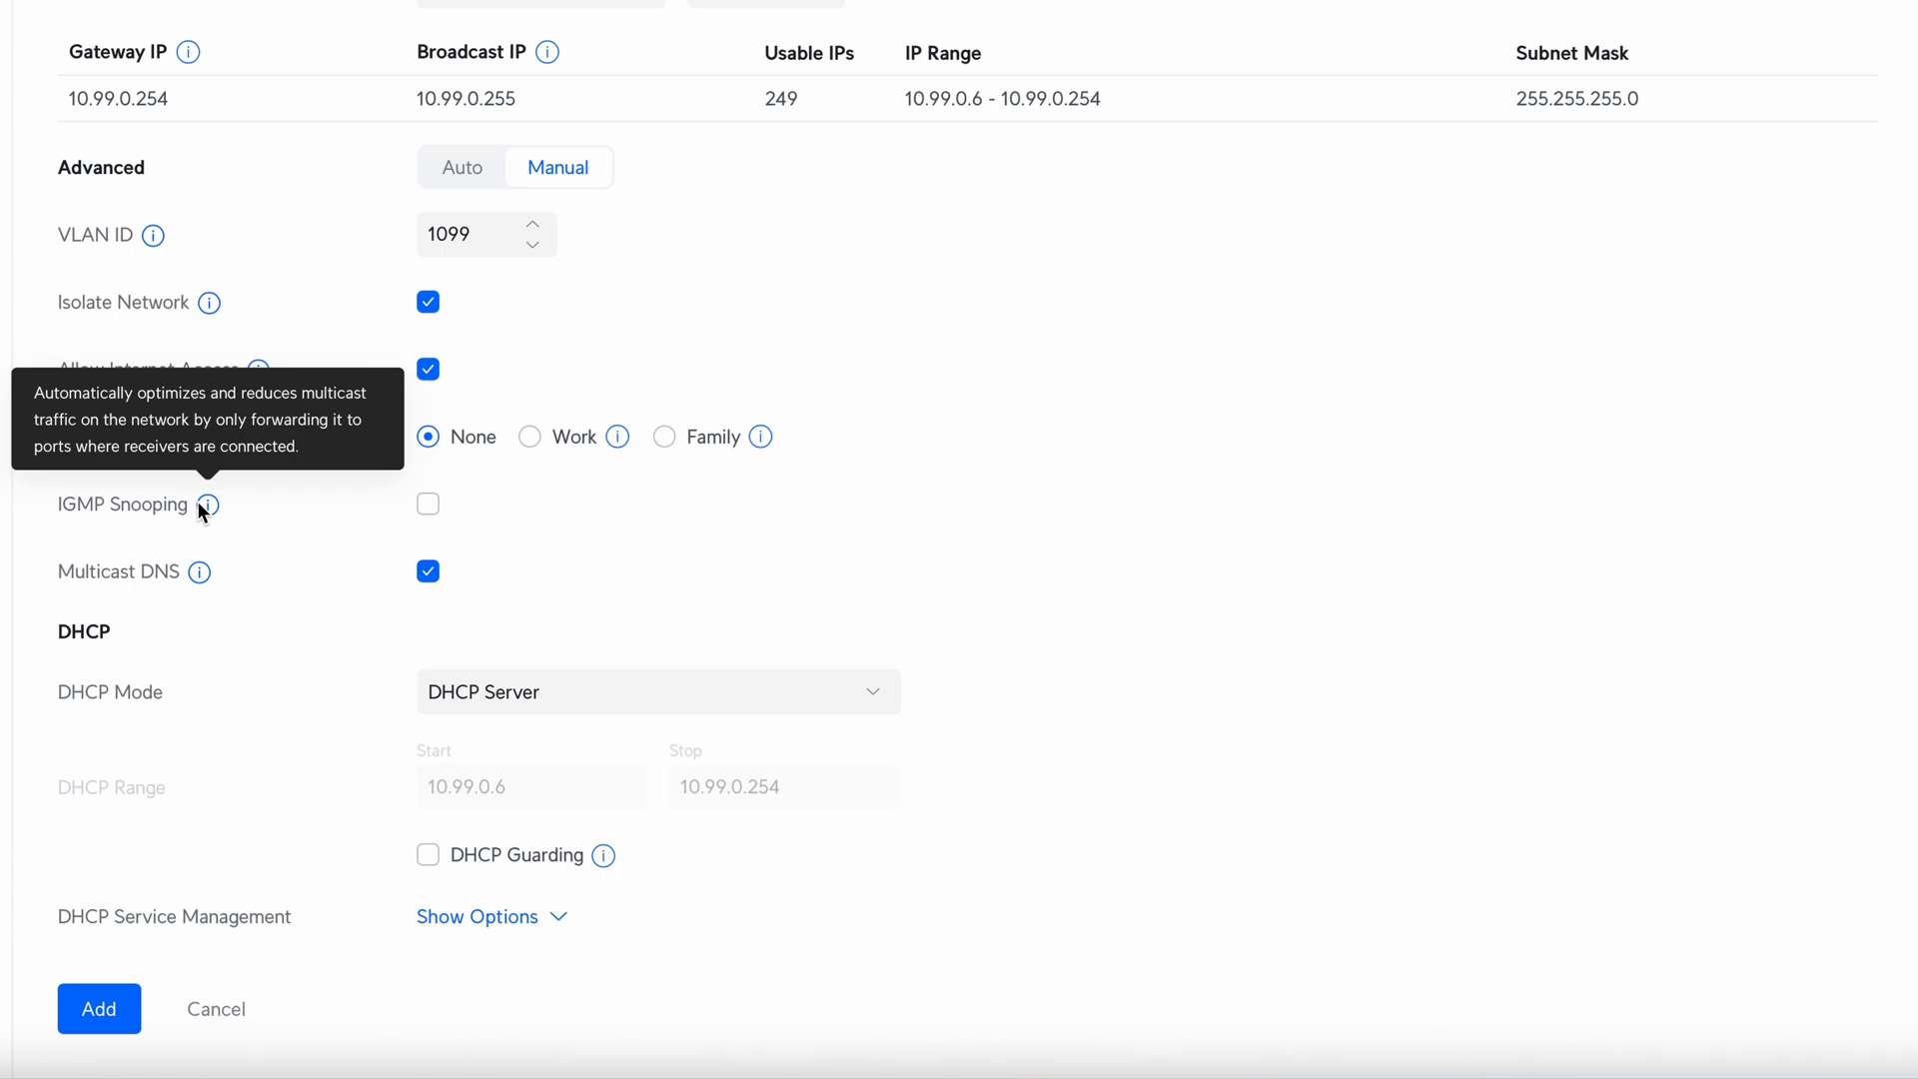
pyautogui.click(426, 502)
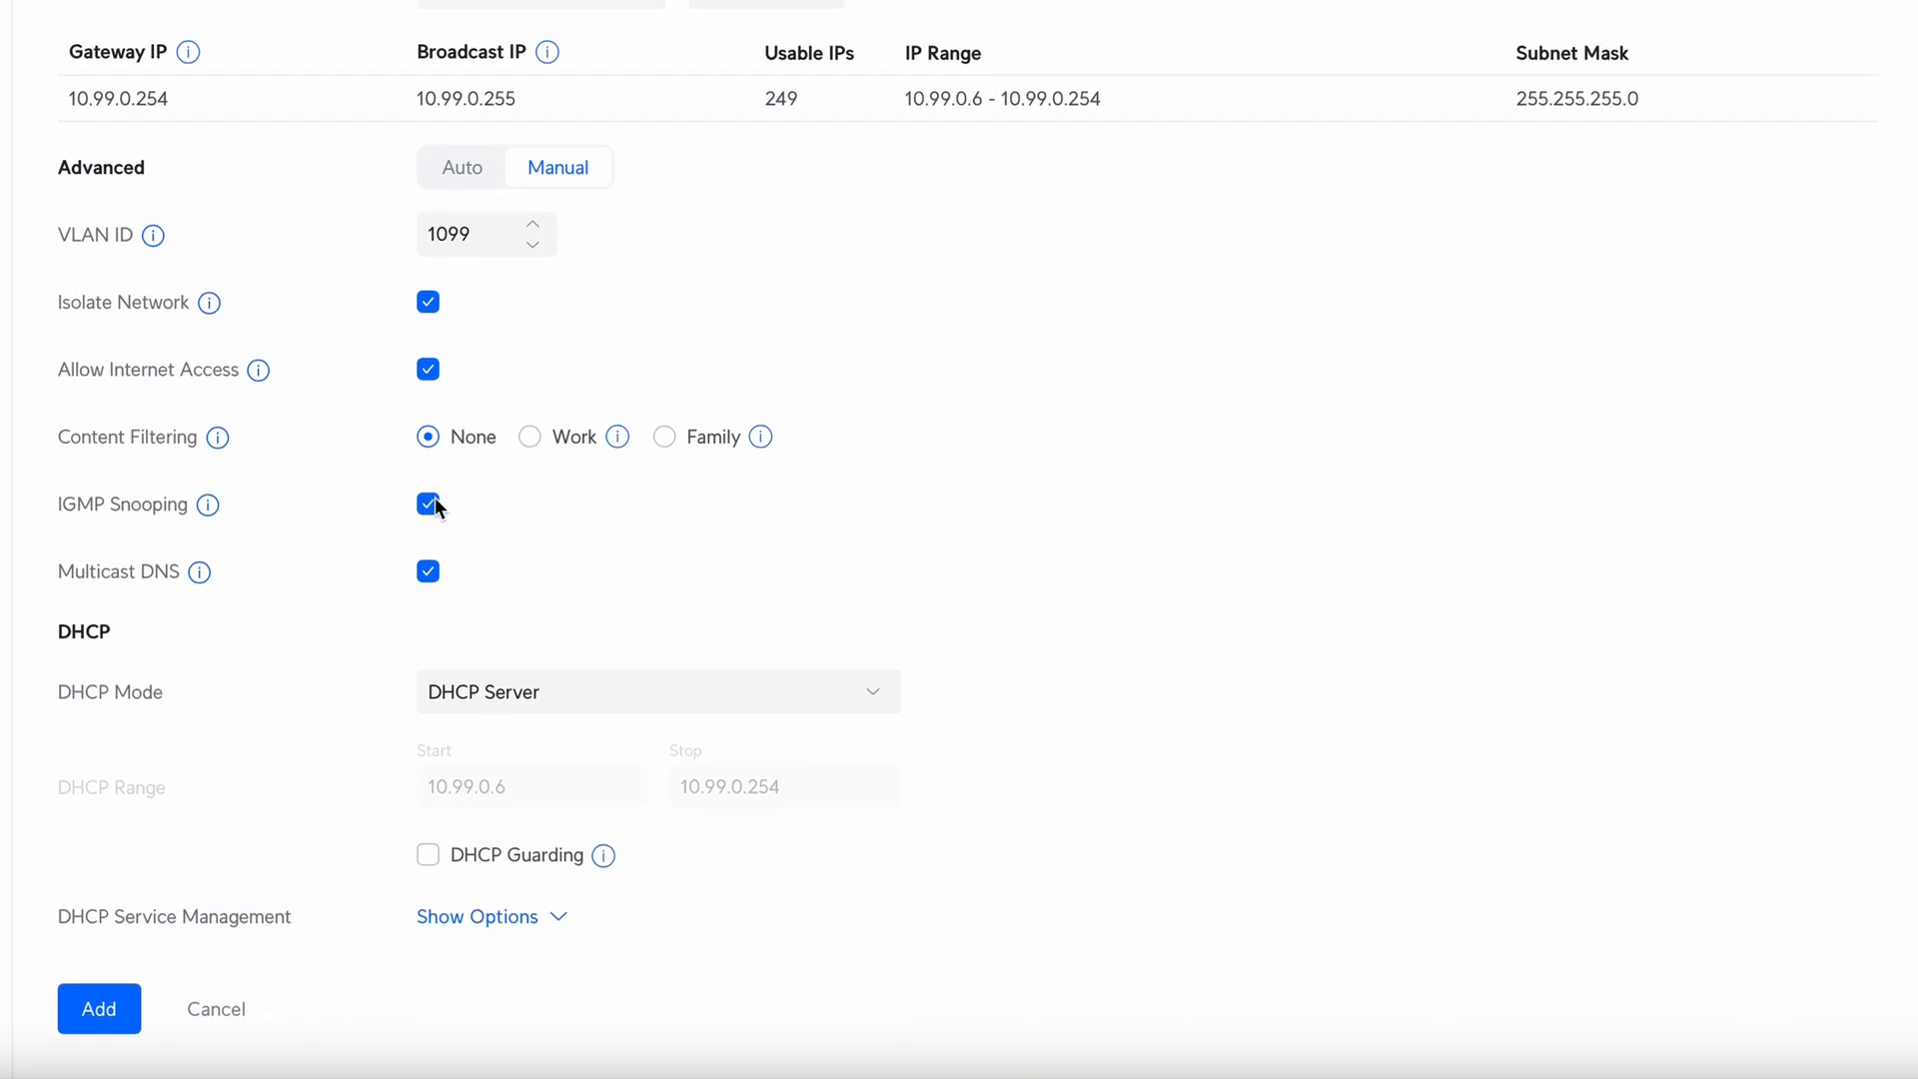
# - Enable DHCP Guarding for the Trusted network and add the gateway address 10.99.0.254 as its trusted DHCP server
pyautogui.click(499, 857)
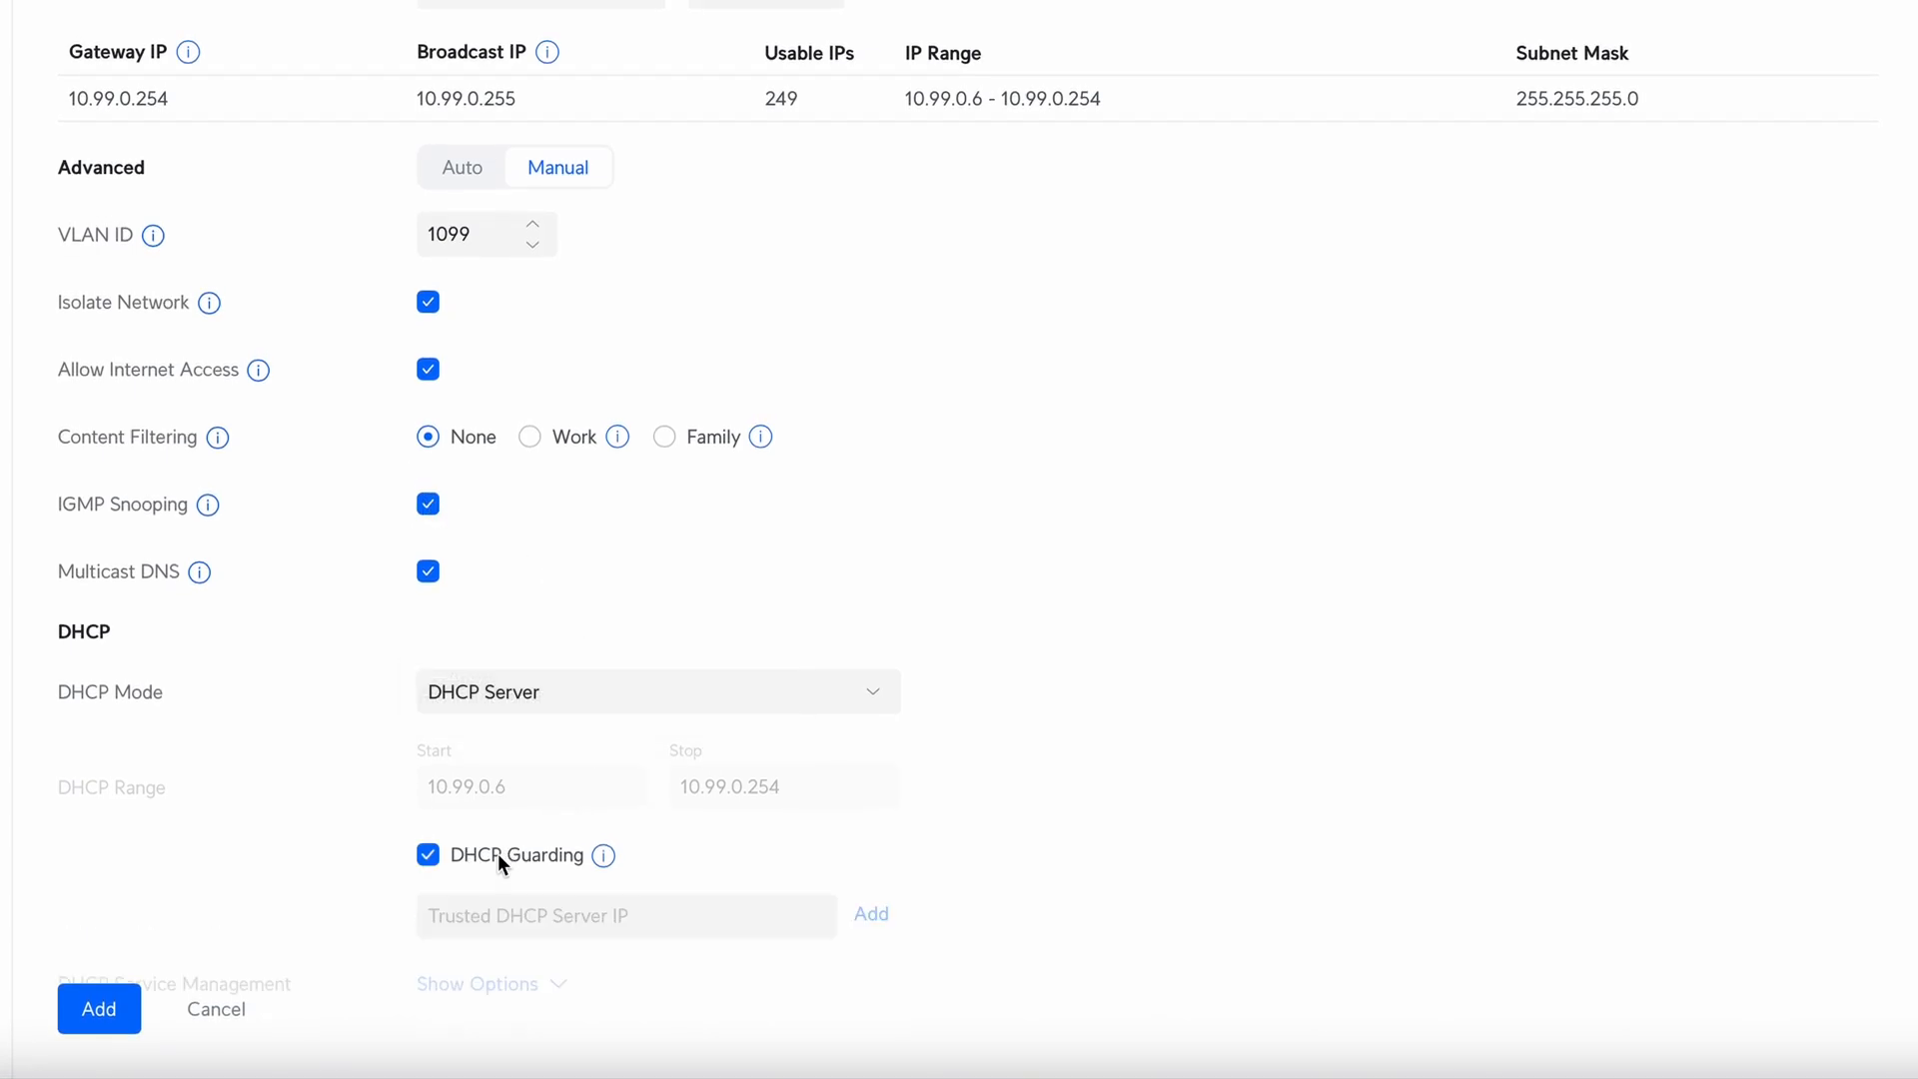
pyautogui.moveTo(169, 96); pyautogui.dragTo(65, 100)
pyautogui.press('super+c')
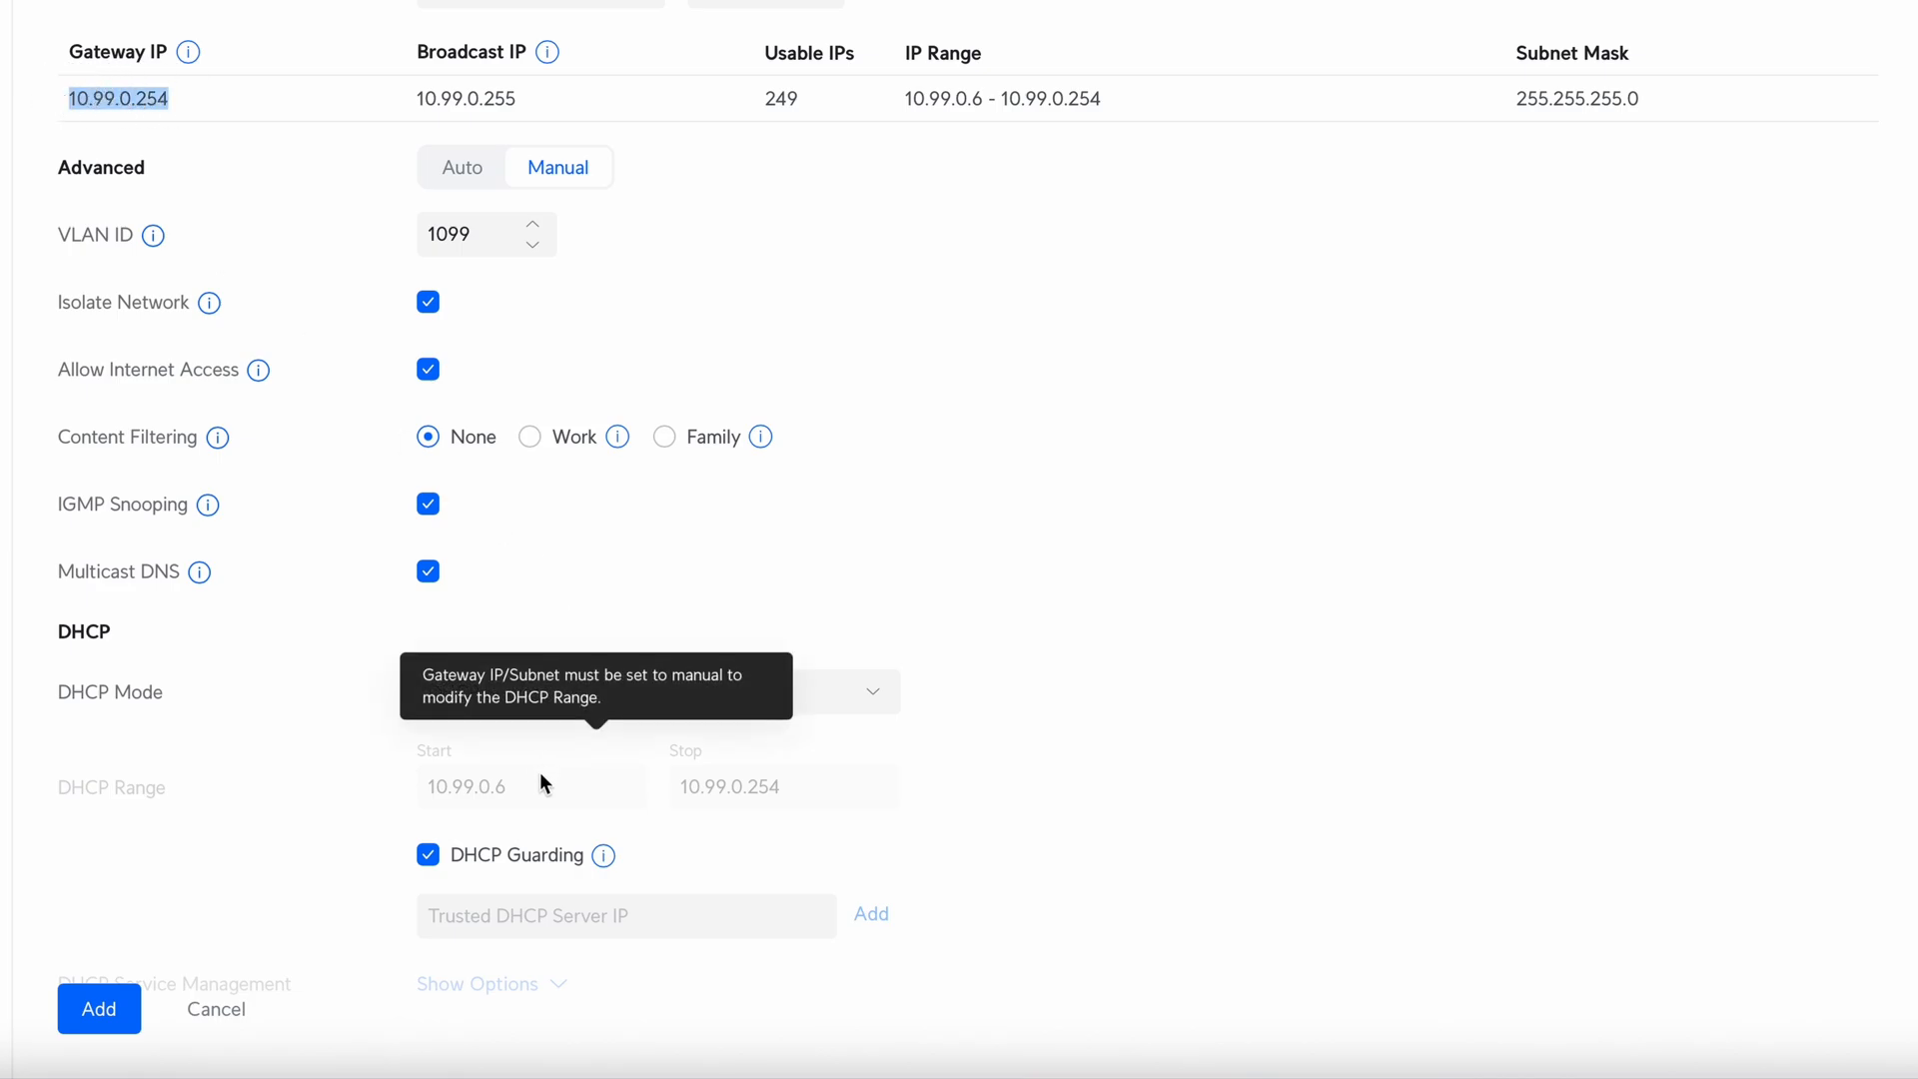
pyautogui.click(529, 799)
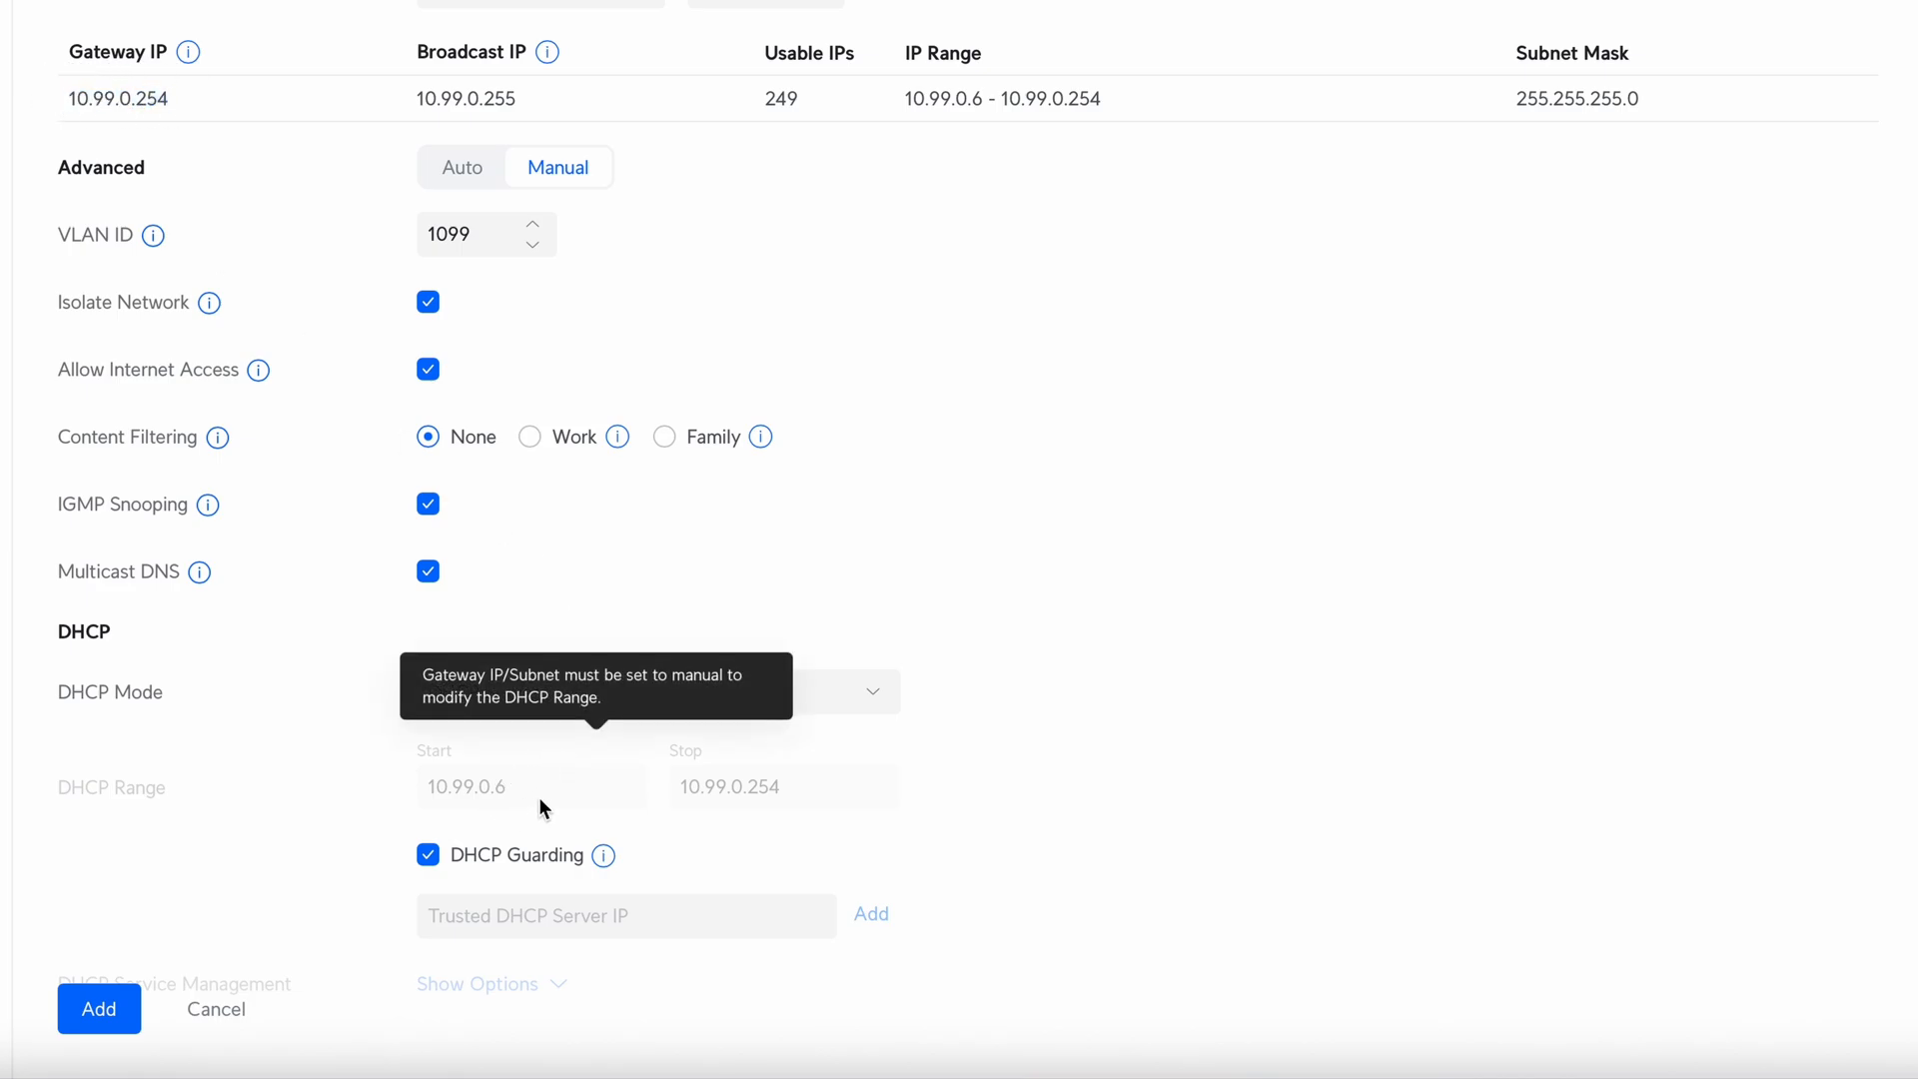
pyautogui.click(604, 911)
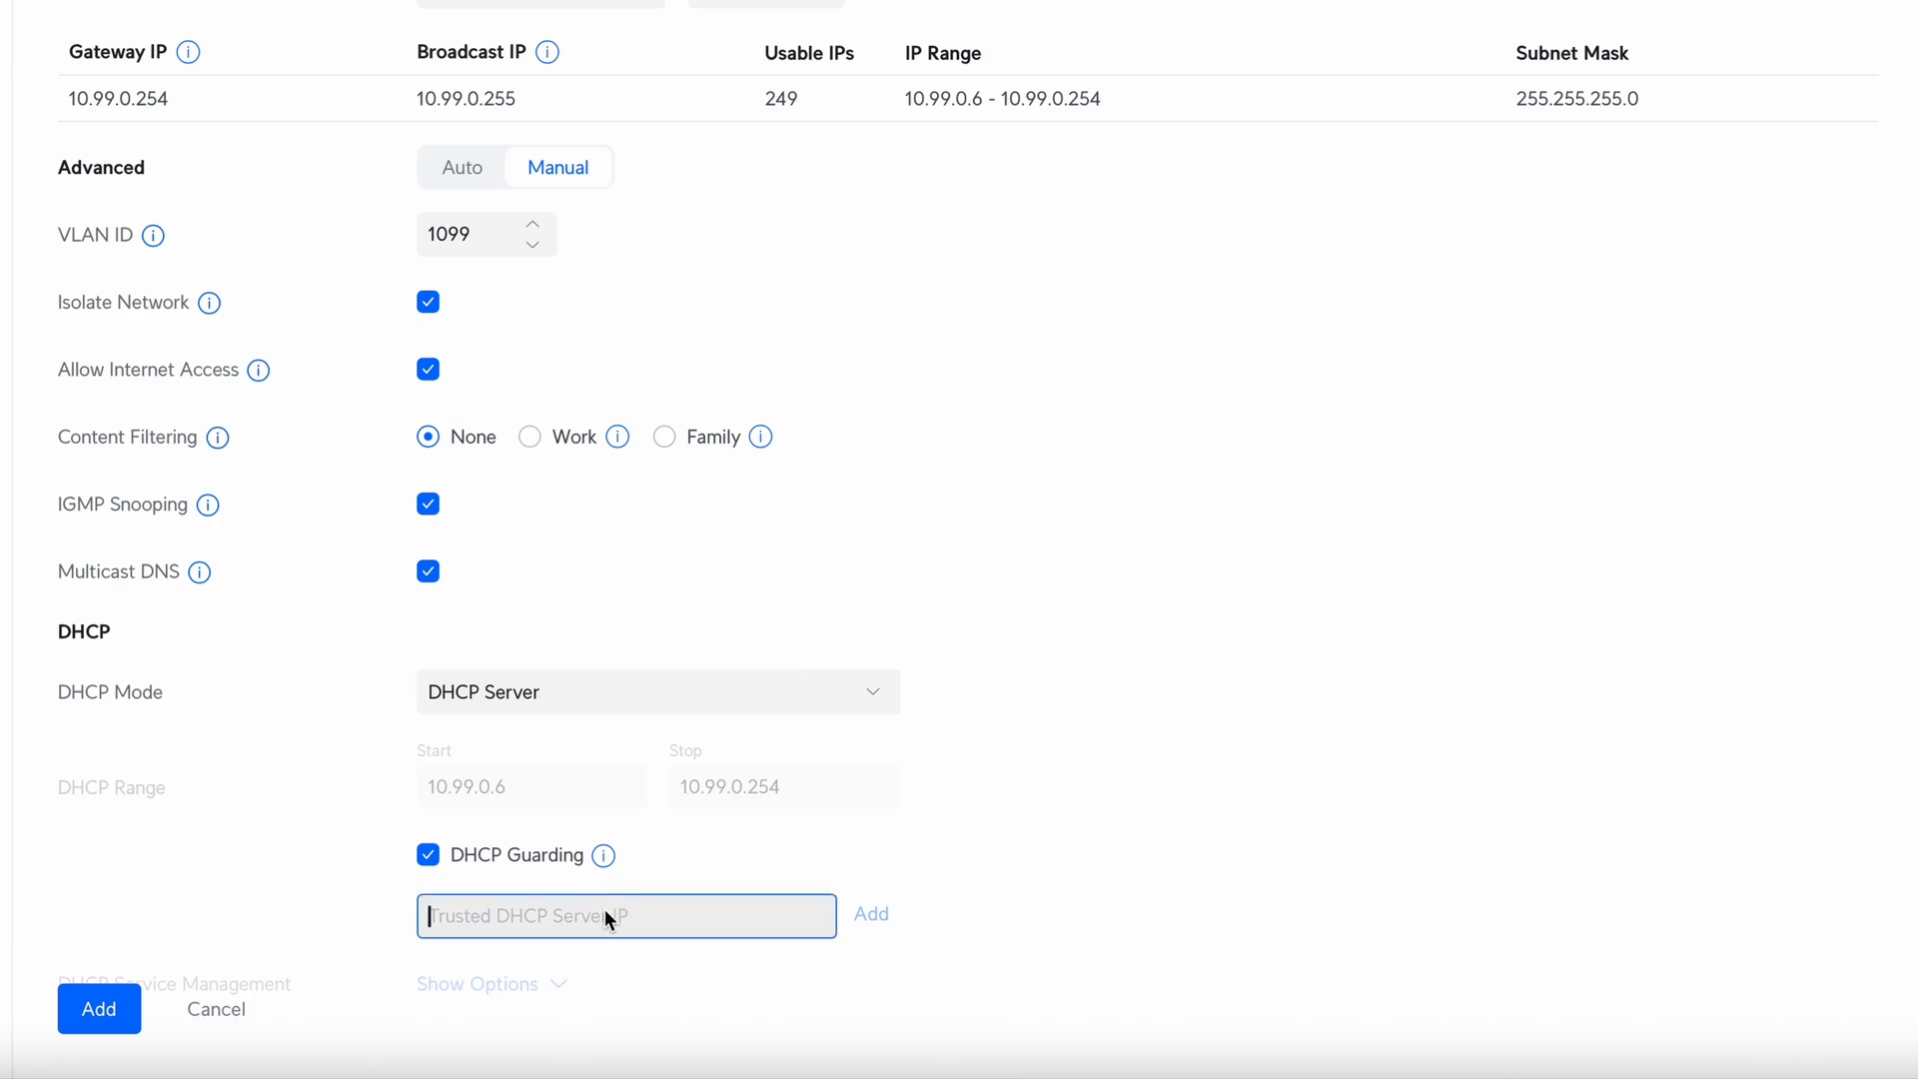
pyautogui.press('super+v')
pyautogui.click(875, 914)
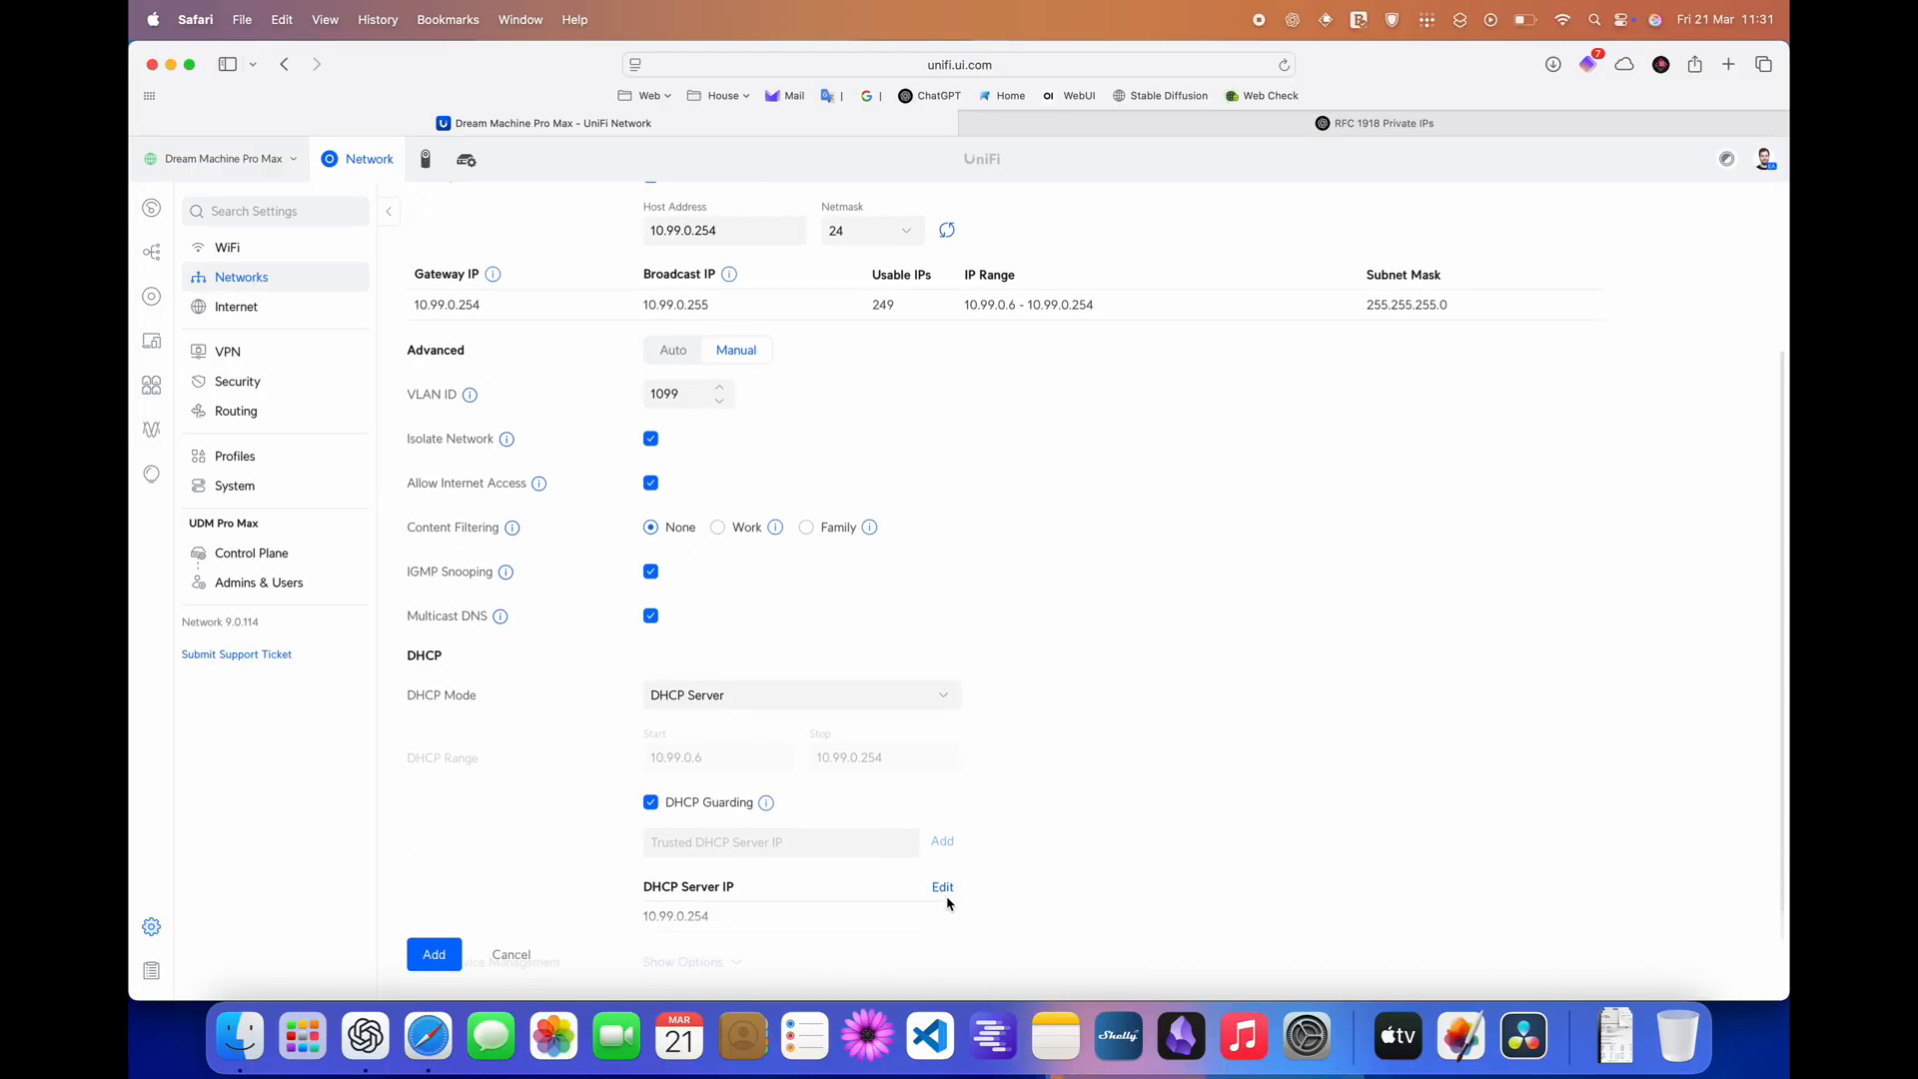
# - In the DHCP service management options, turn off automatic DNS and set DNS Server 1 to 9.9.9.9, copied from the Quad9 page
pyautogui.scroll(-2, 948, 903)
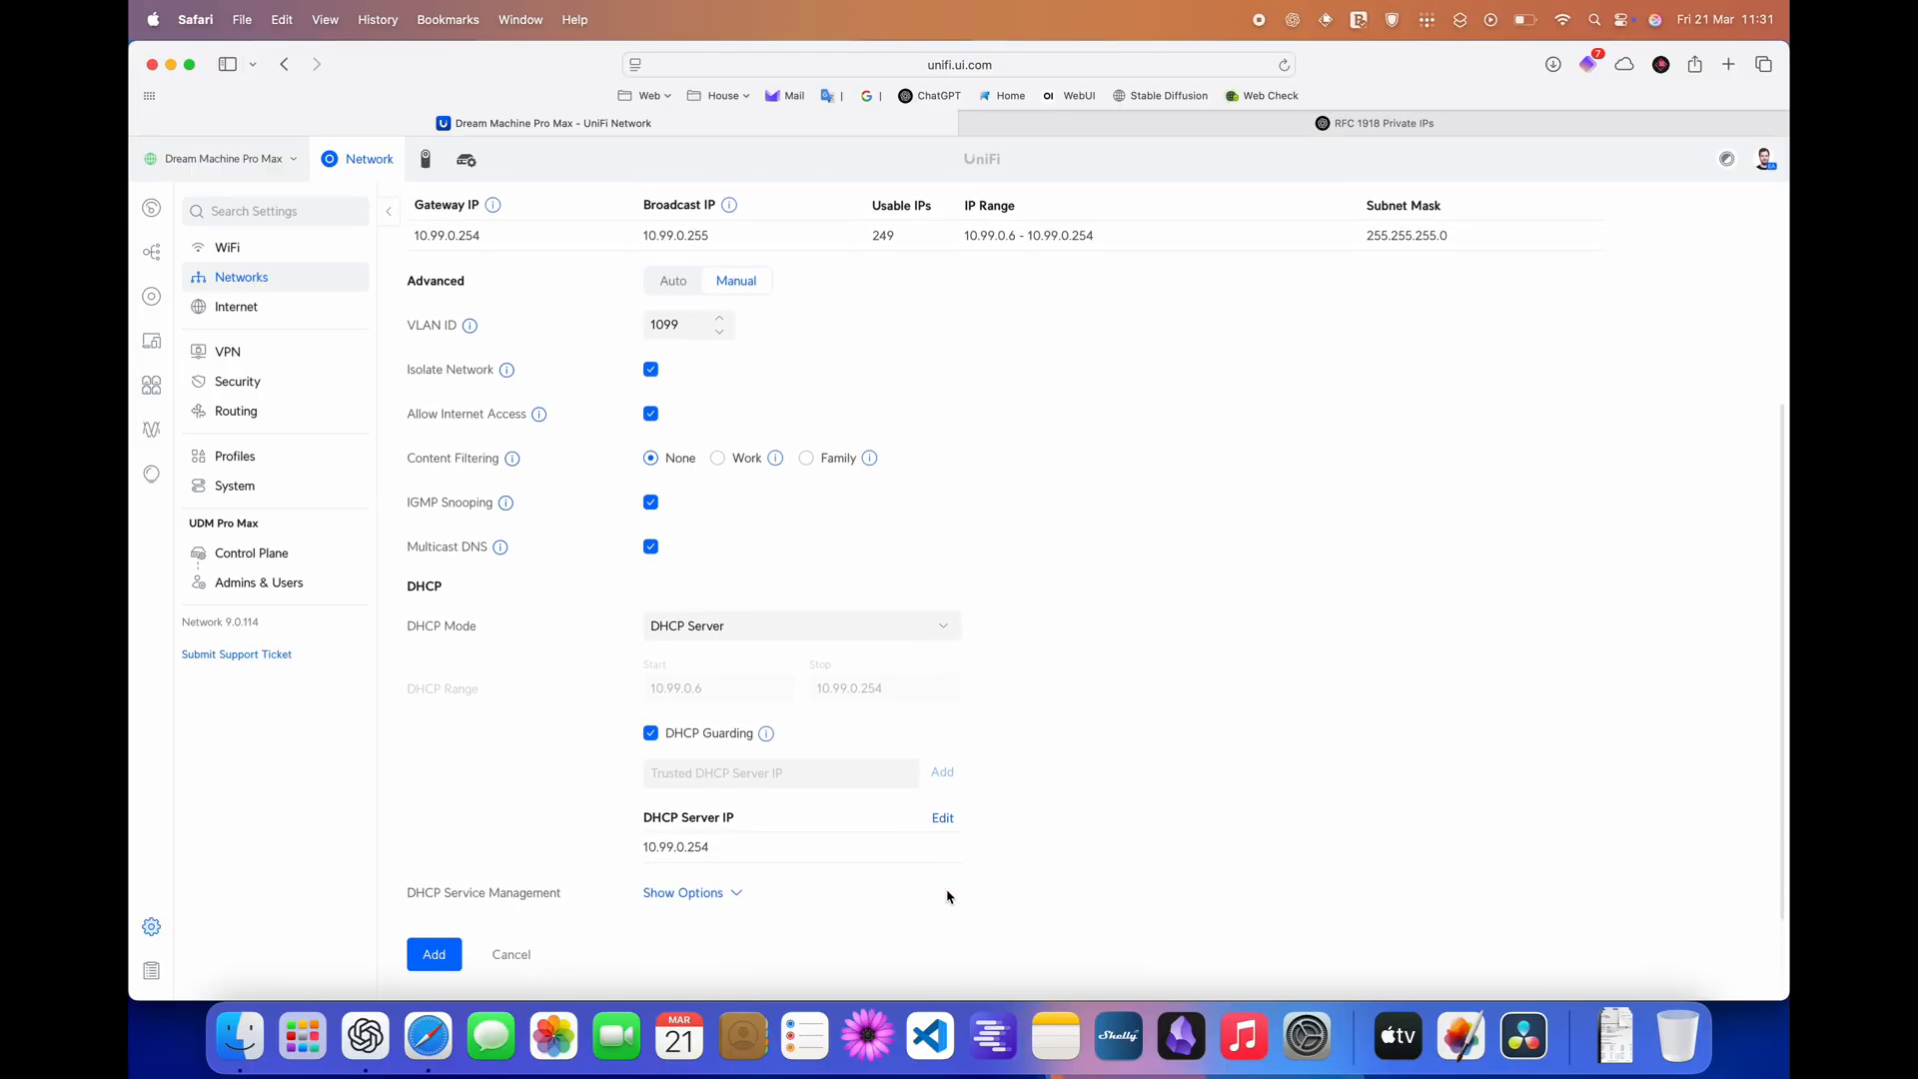
pyautogui.click(696, 895)
pyautogui.scroll(-4, 699, 879)
pyautogui.scroll(-5, 703, 833)
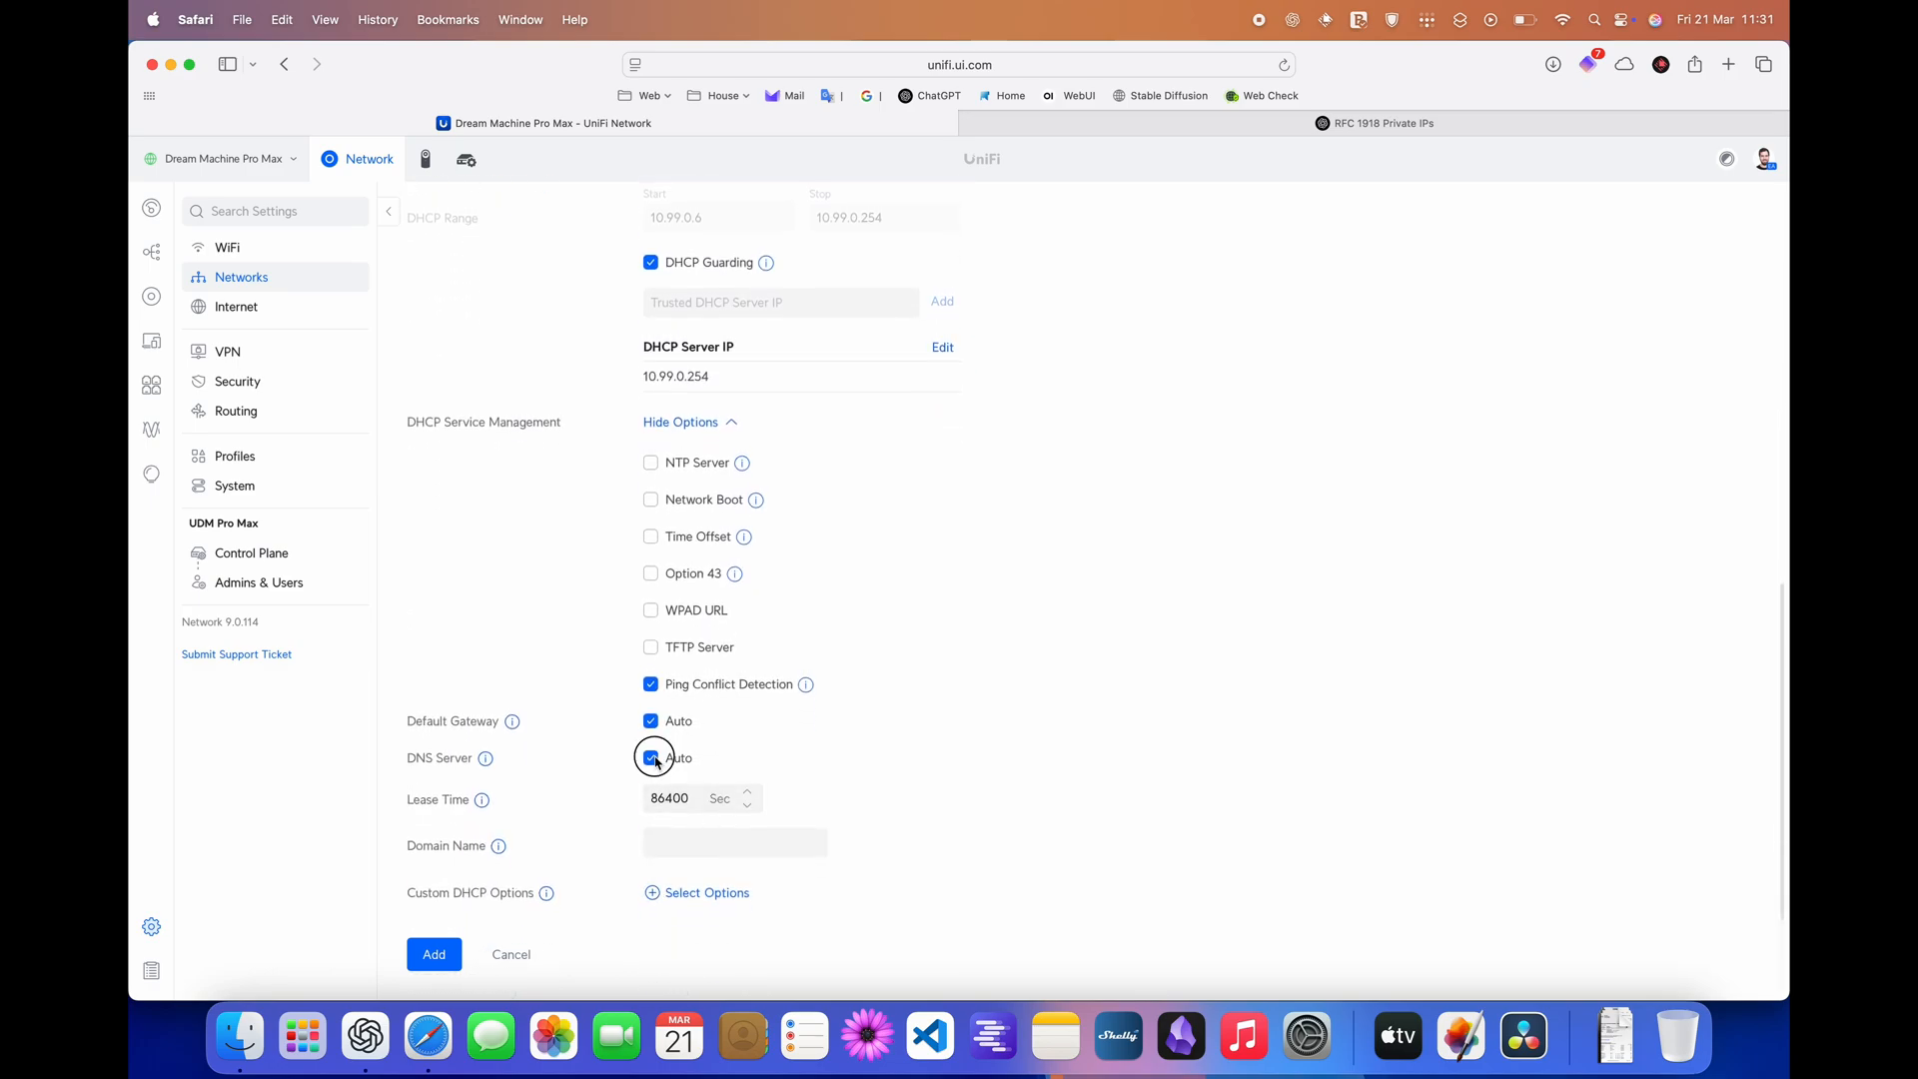
pyautogui.click(659, 758)
pyautogui.click(699, 802)
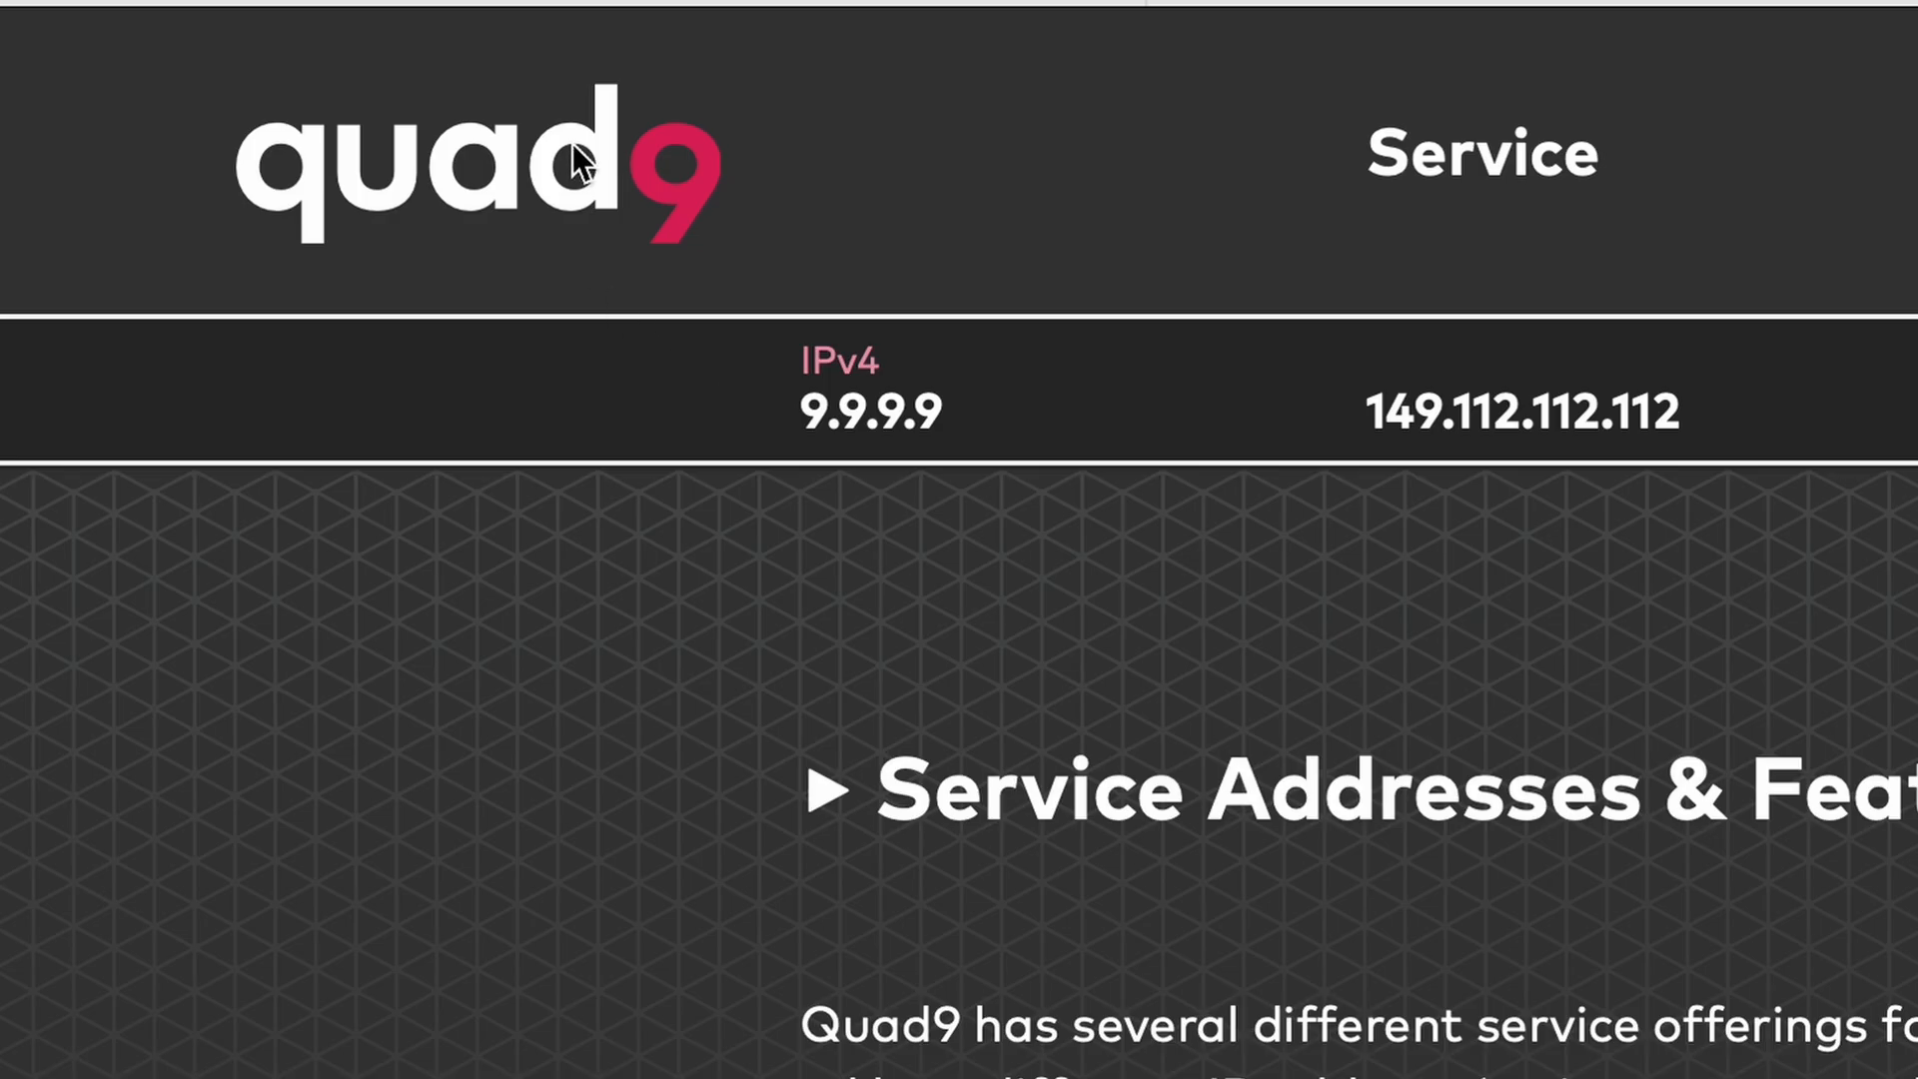
pyautogui.moveTo(549, 289); pyautogui.dragTo(658, 288)
pyautogui.press('super+c')
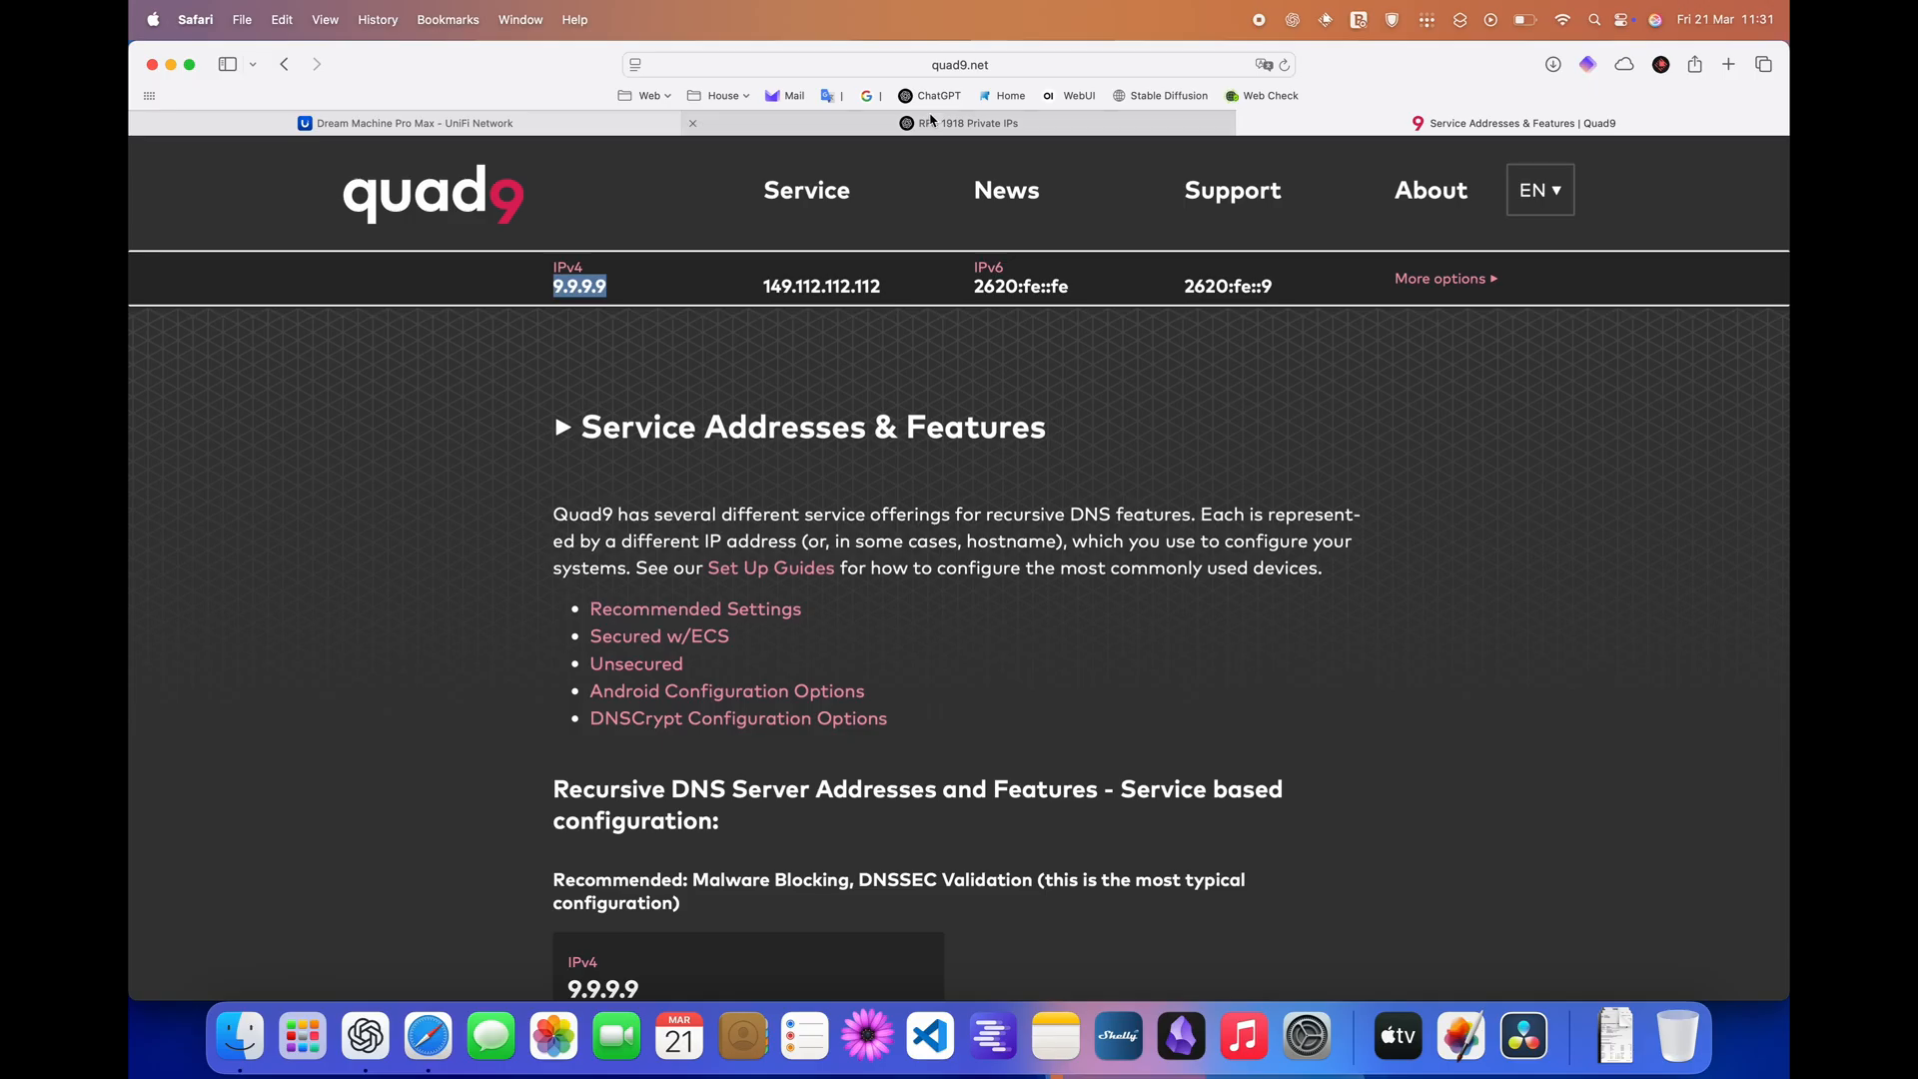
pyautogui.click(959, 122)
pyautogui.click(401, 120)
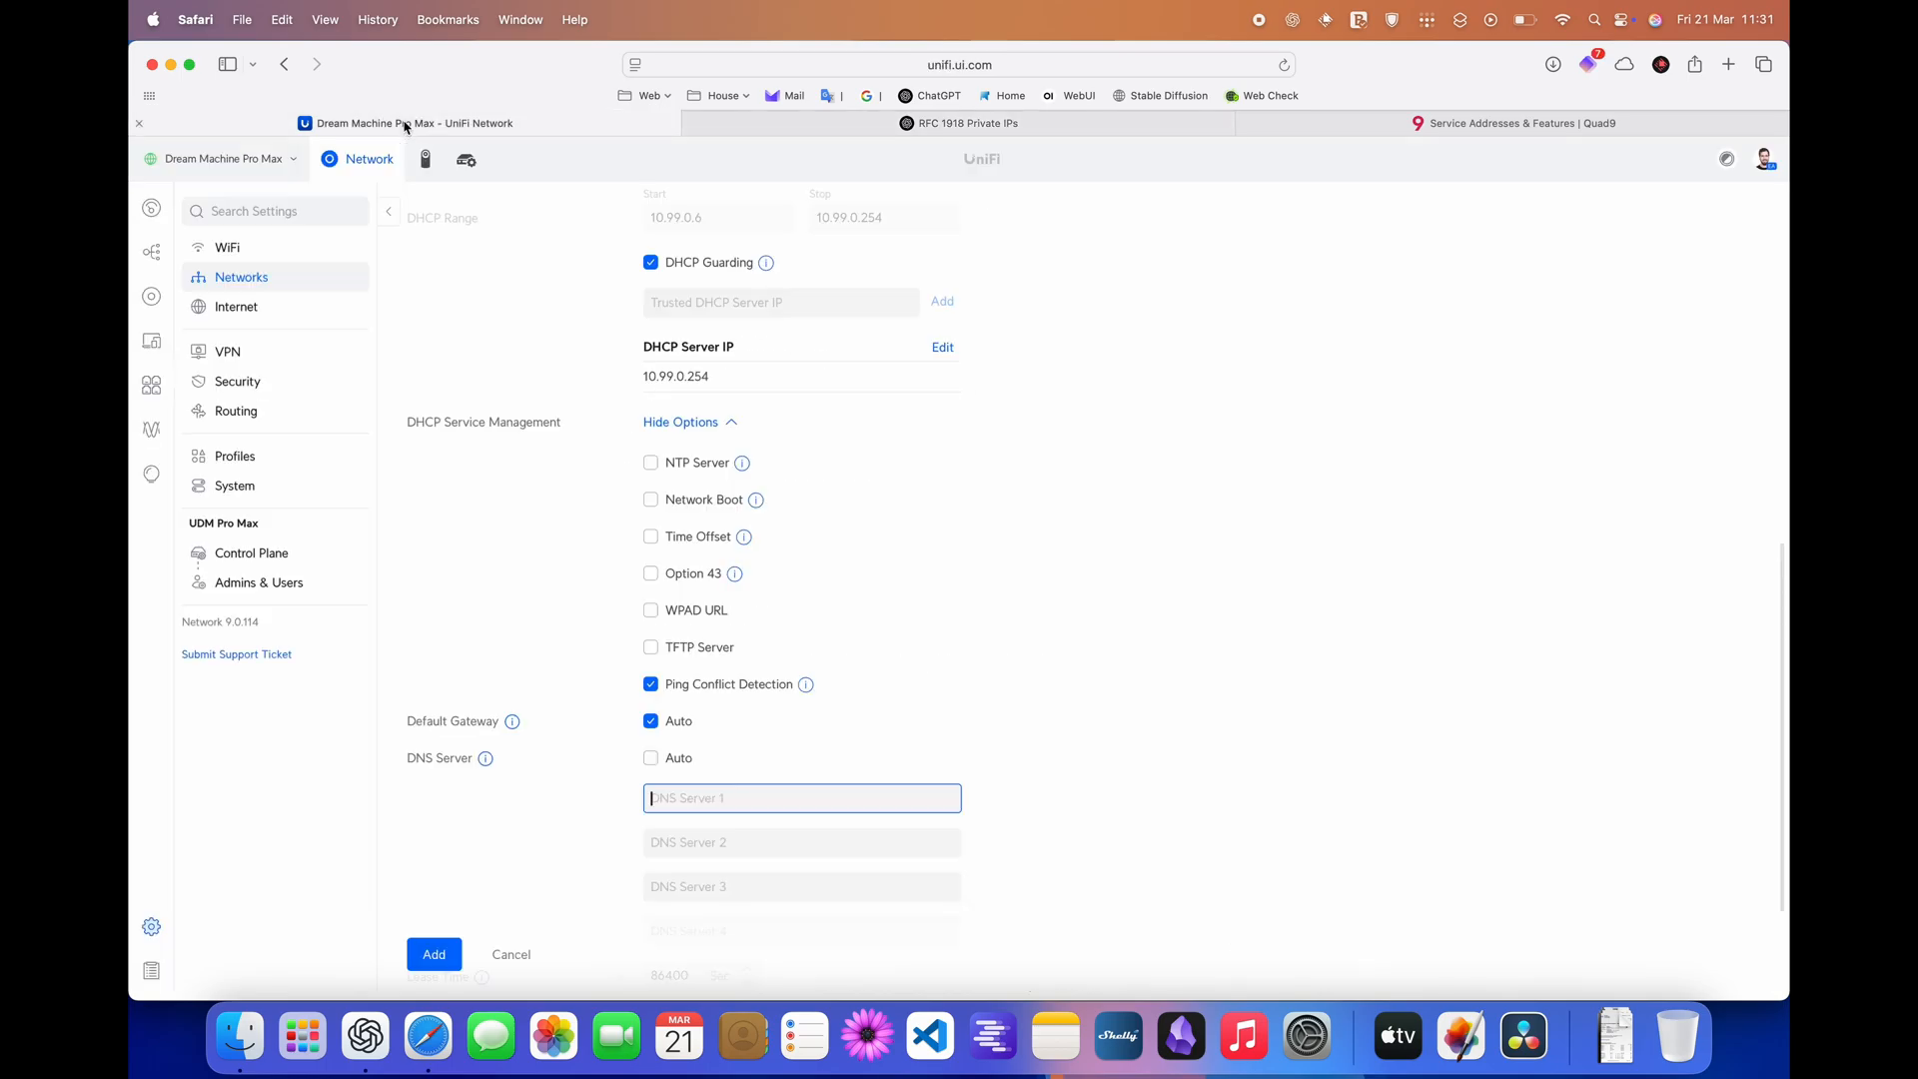
pyautogui.press('super+v')
# - Copy Quad9's secondary IPv4 address from its page and set DNS Server 2 to 149.112.112.112
pyautogui.click(1538, 123)
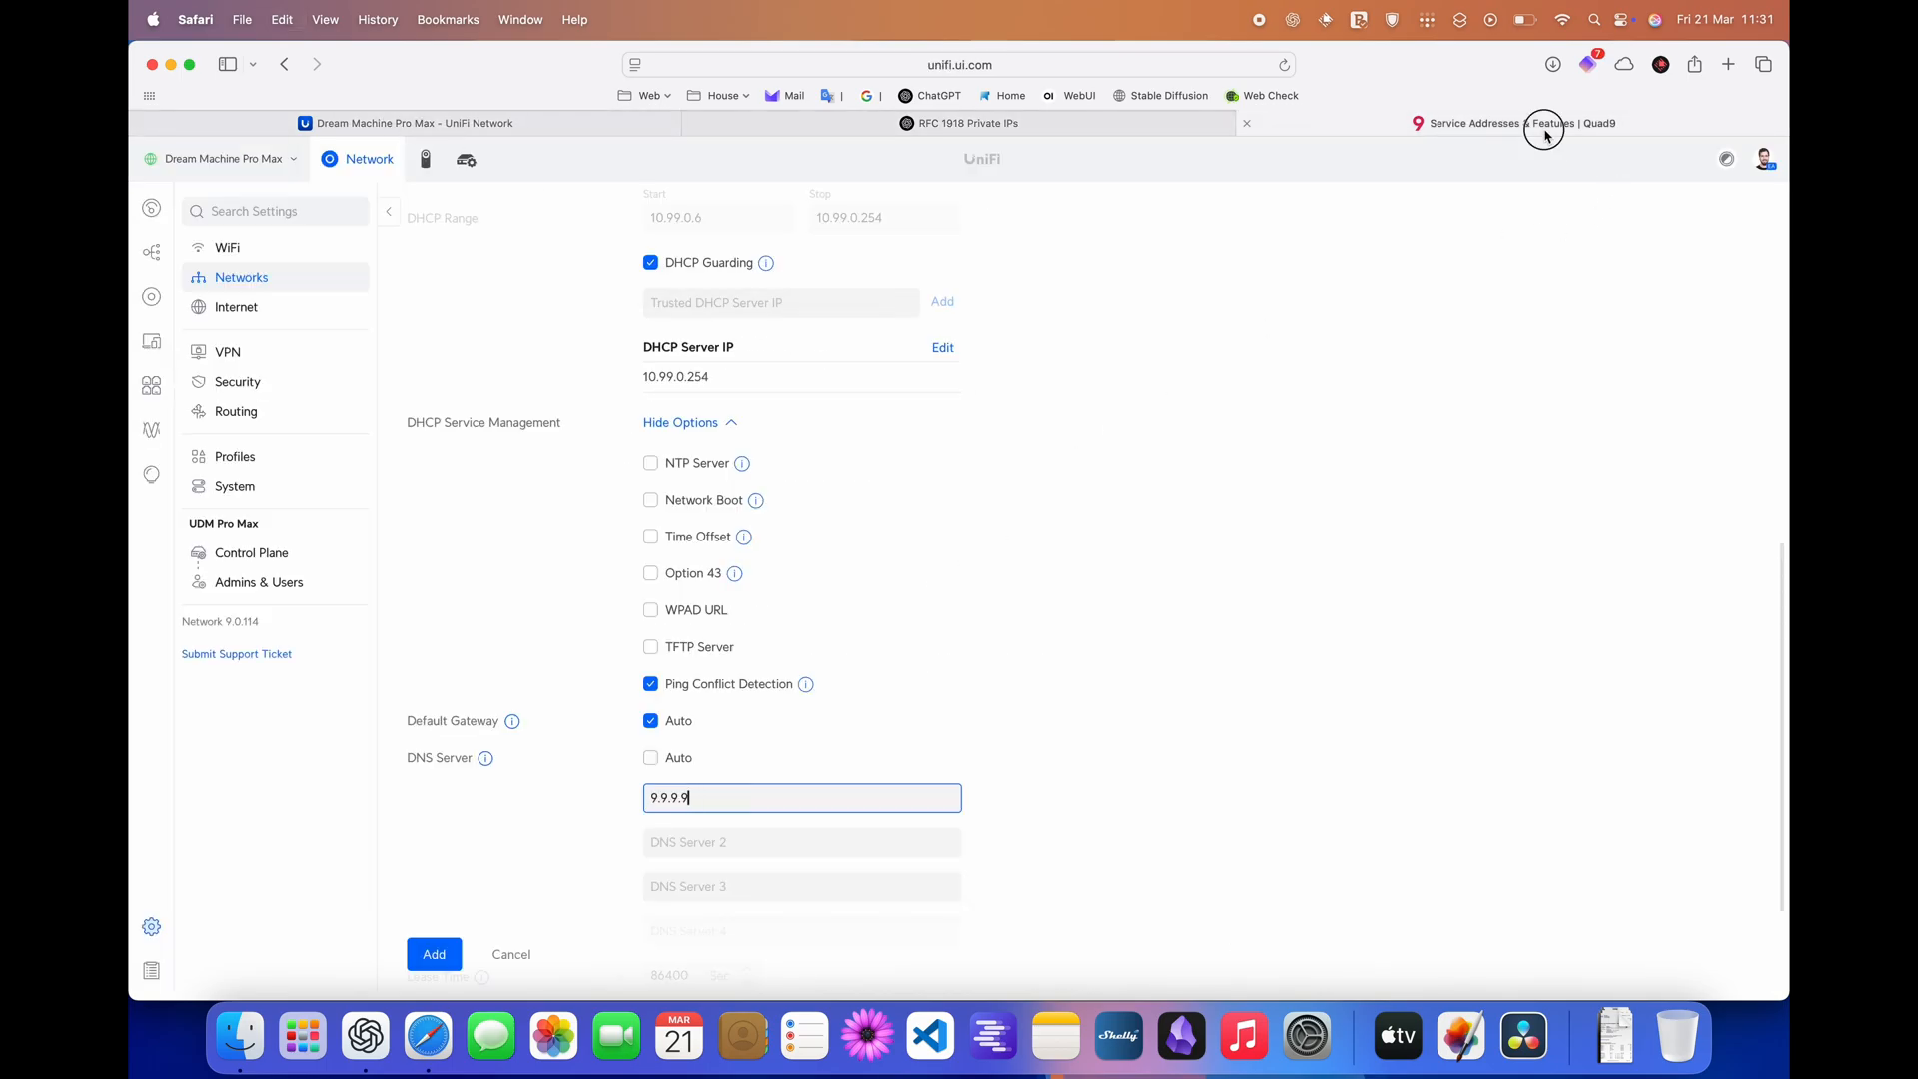
pyautogui.moveTo(763, 288); pyautogui.dragTo(881, 289)
pyautogui.press('super+c')
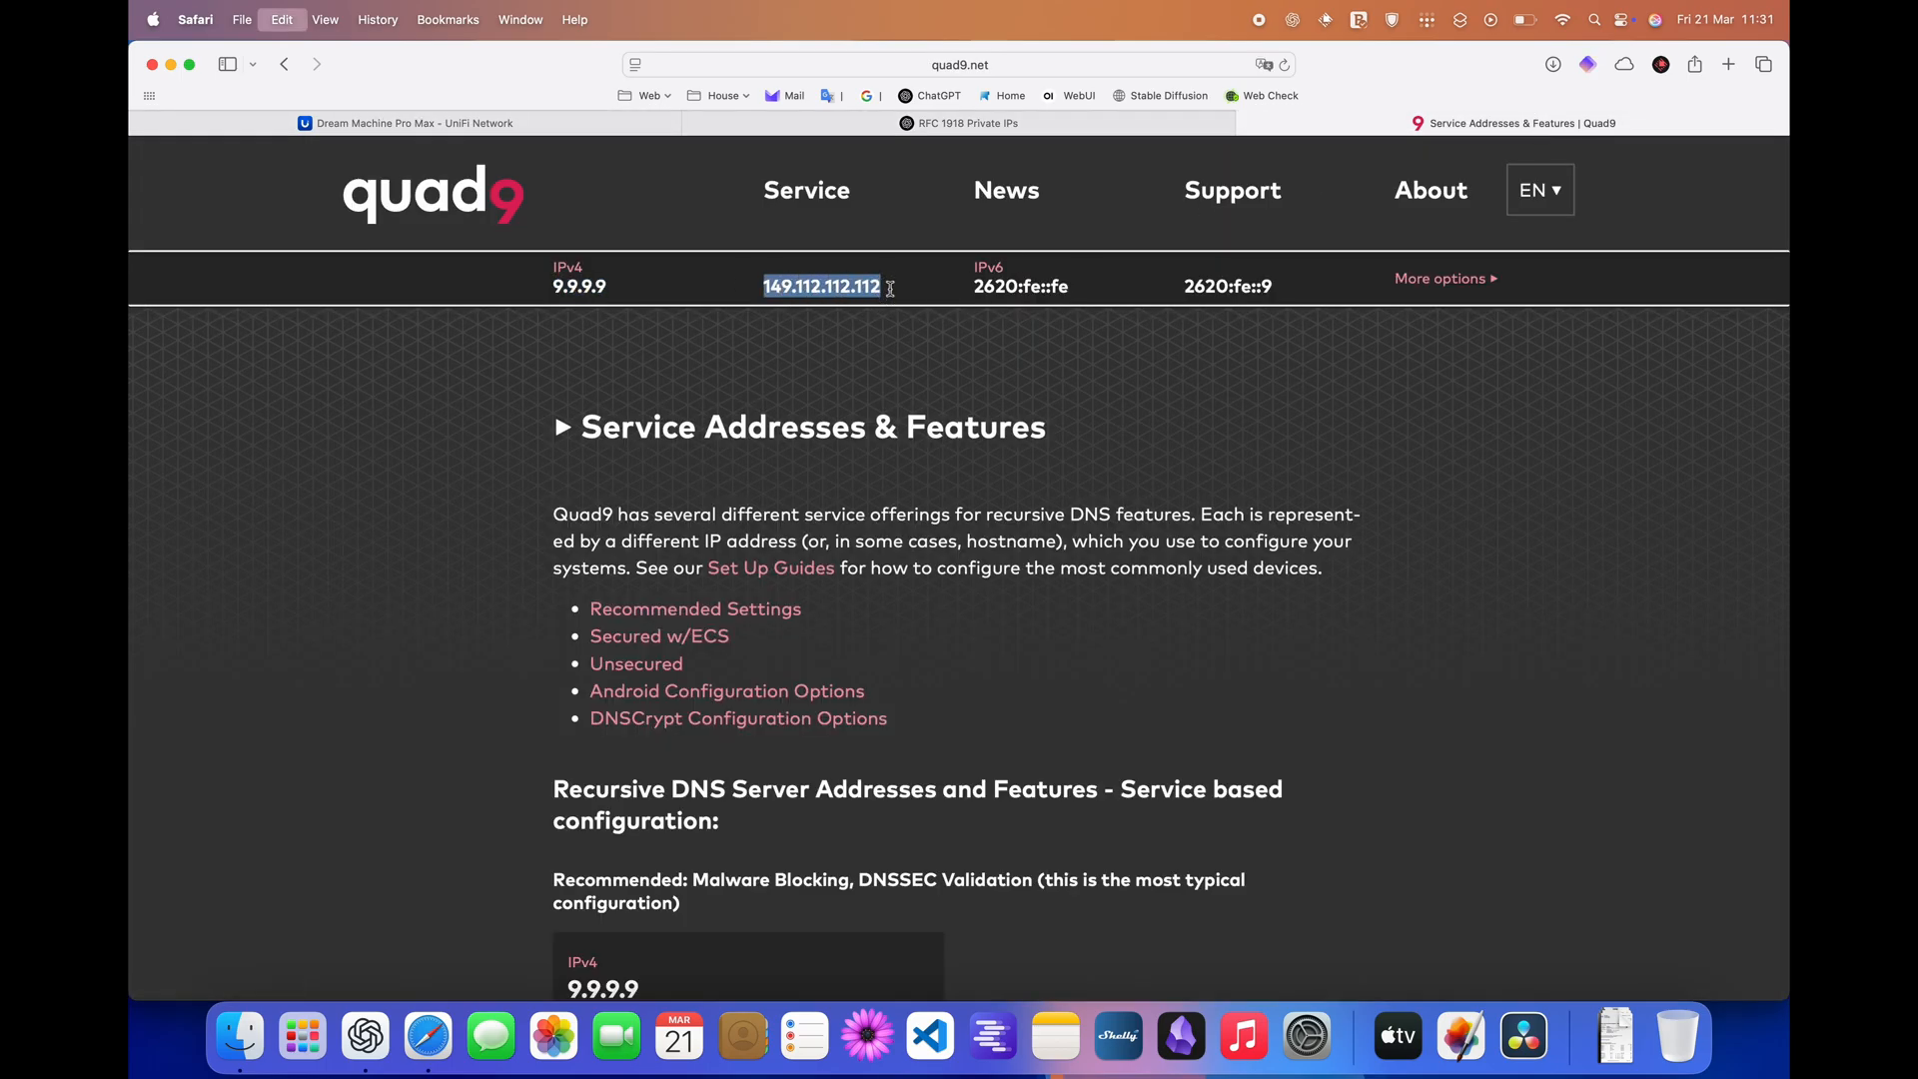
pyautogui.click(401, 122)
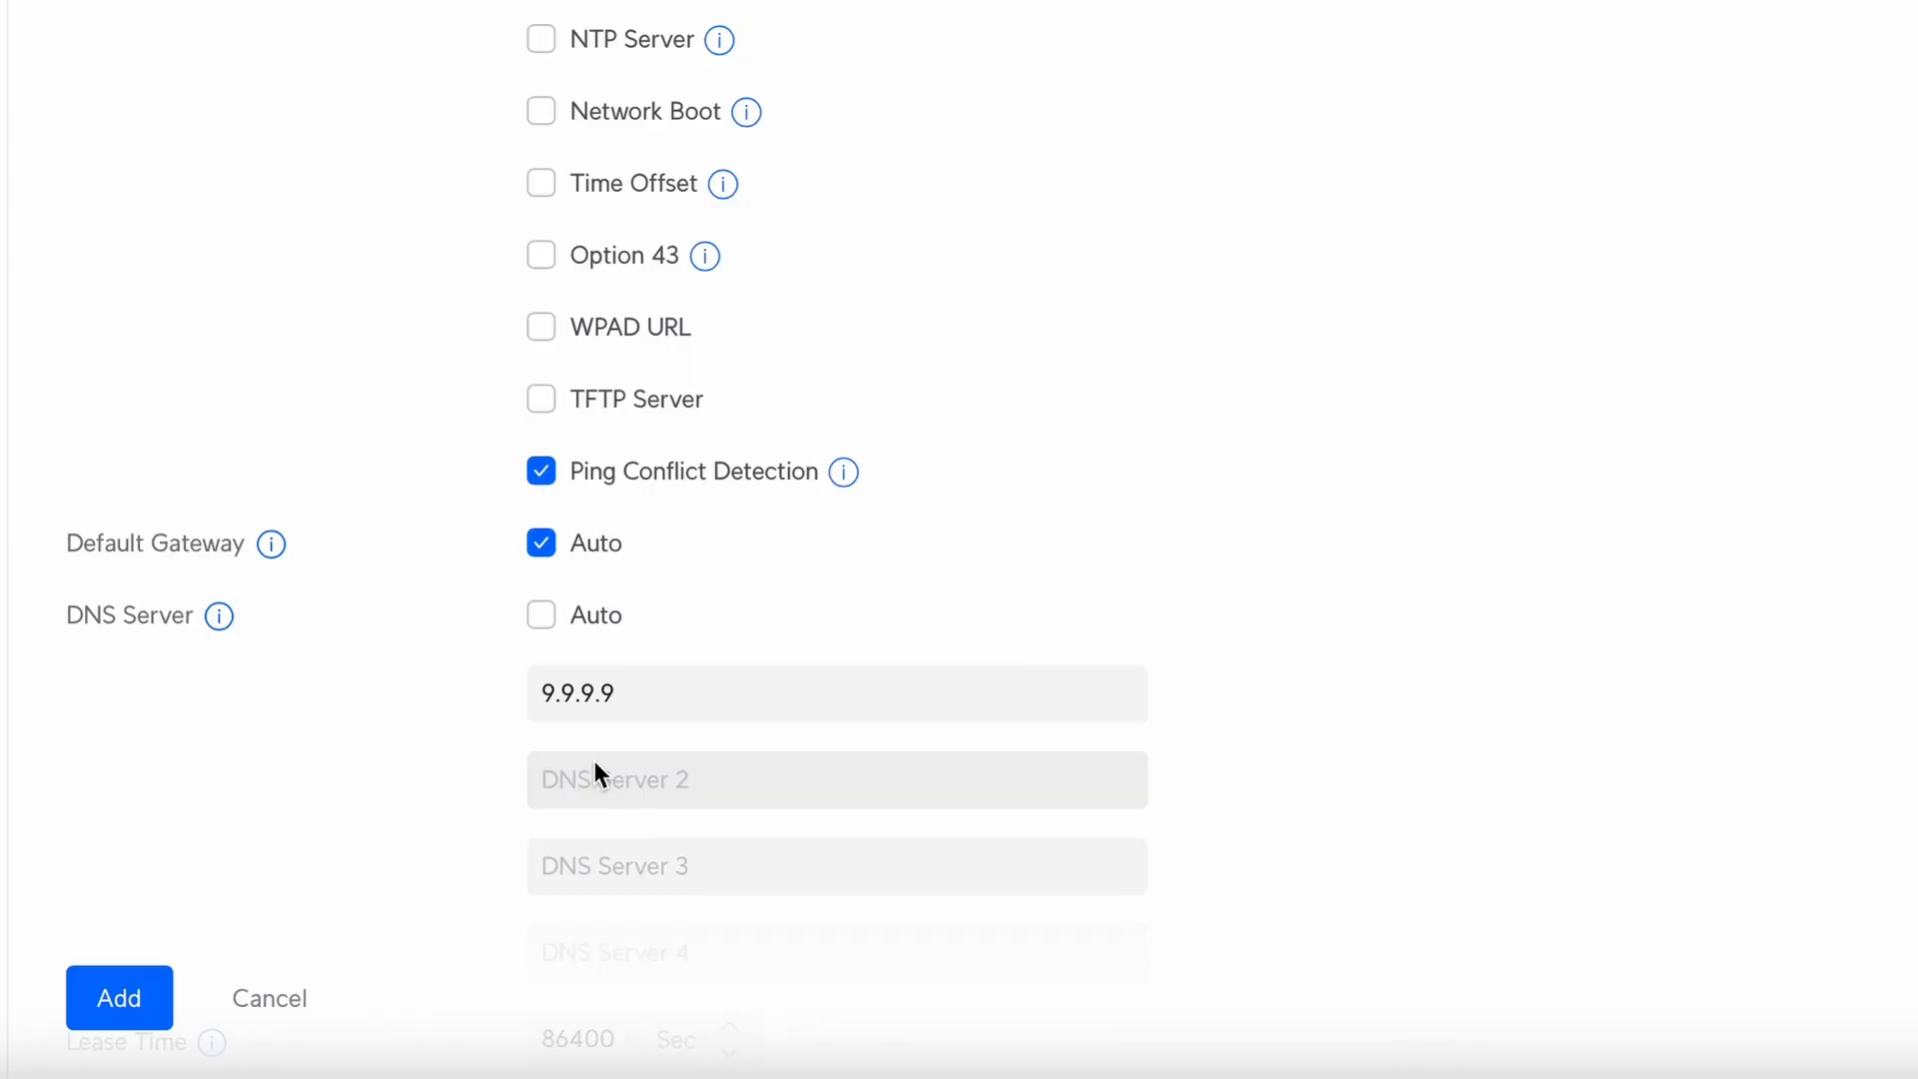
pyautogui.click(678, 840)
pyautogui.press('super+v')
# - Set DNS Server 3 to 1.1.1.1 and DNS Server 4 to 8.8.8.8
pyautogui.click(688, 870)
pyautogui.click(605, 854)
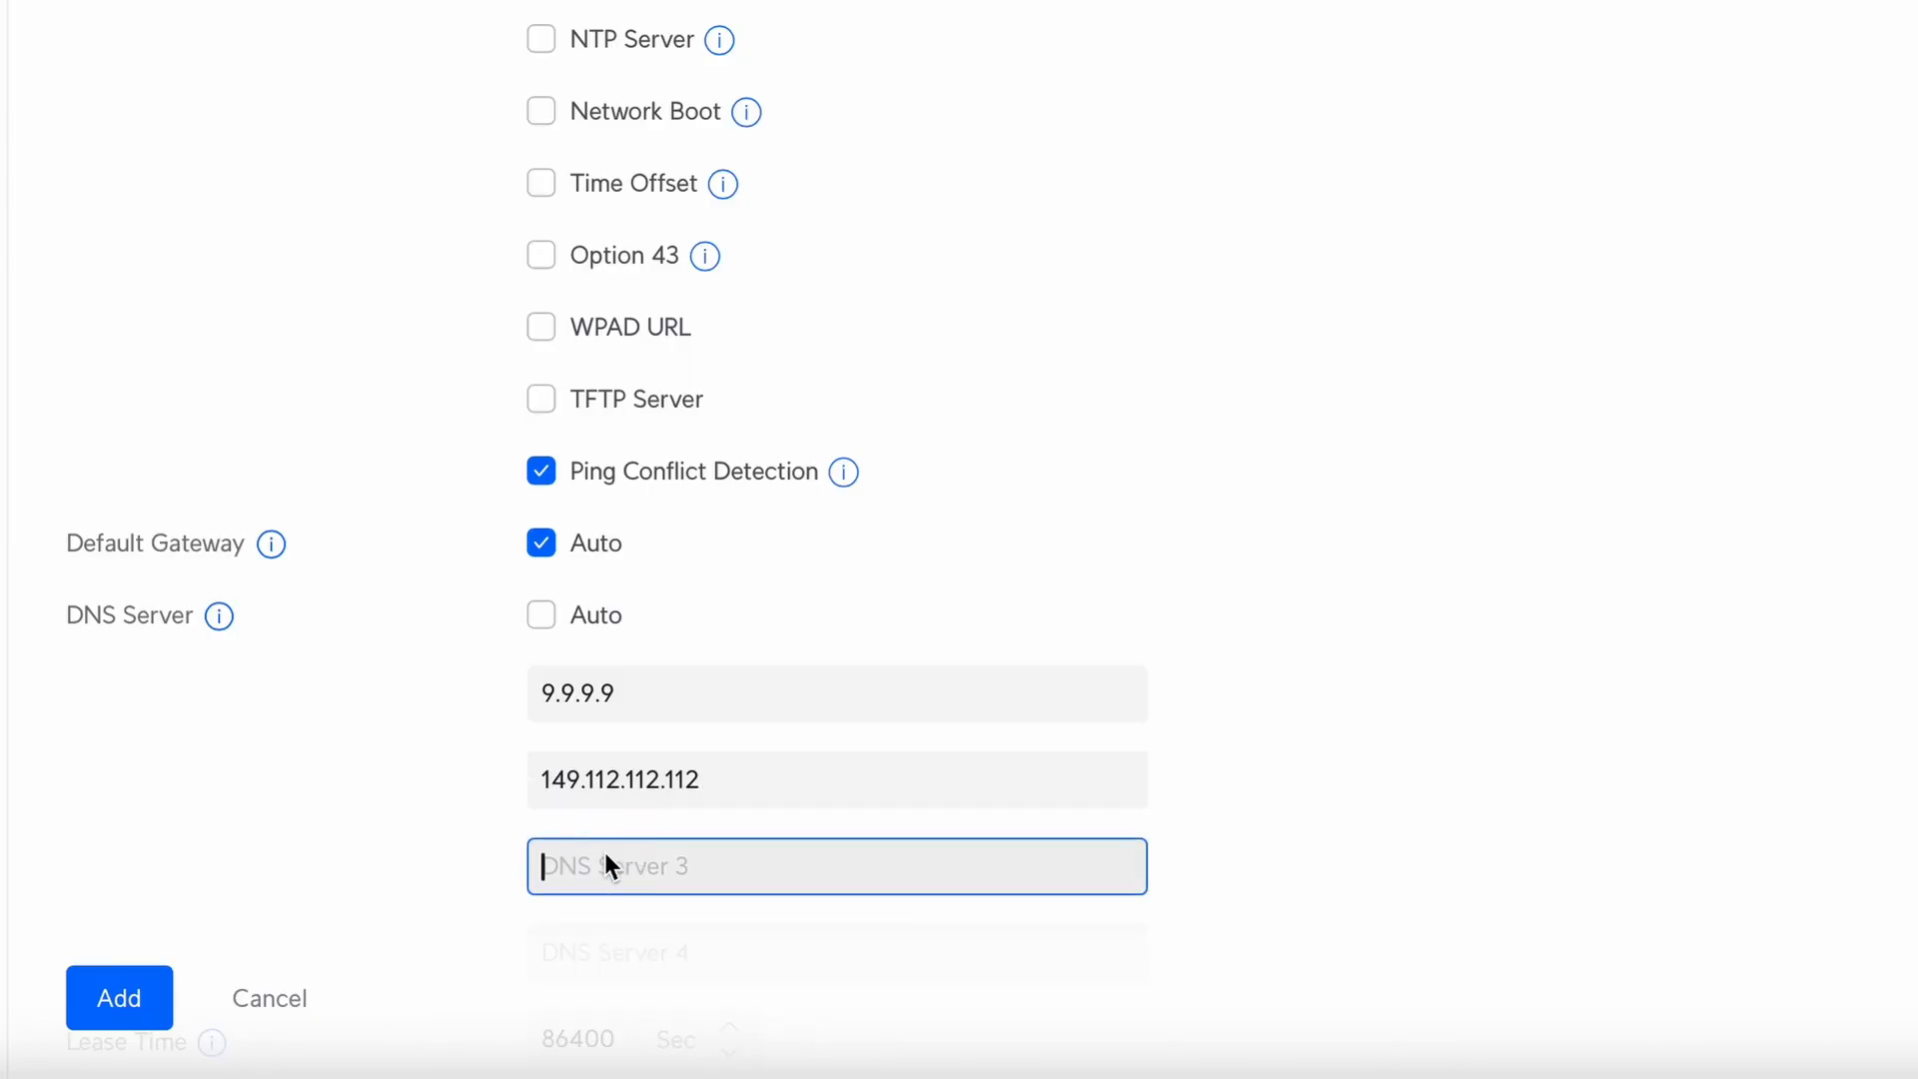
pyautogui.write('1.1.1.1')
pyautogui.click(620, 983)
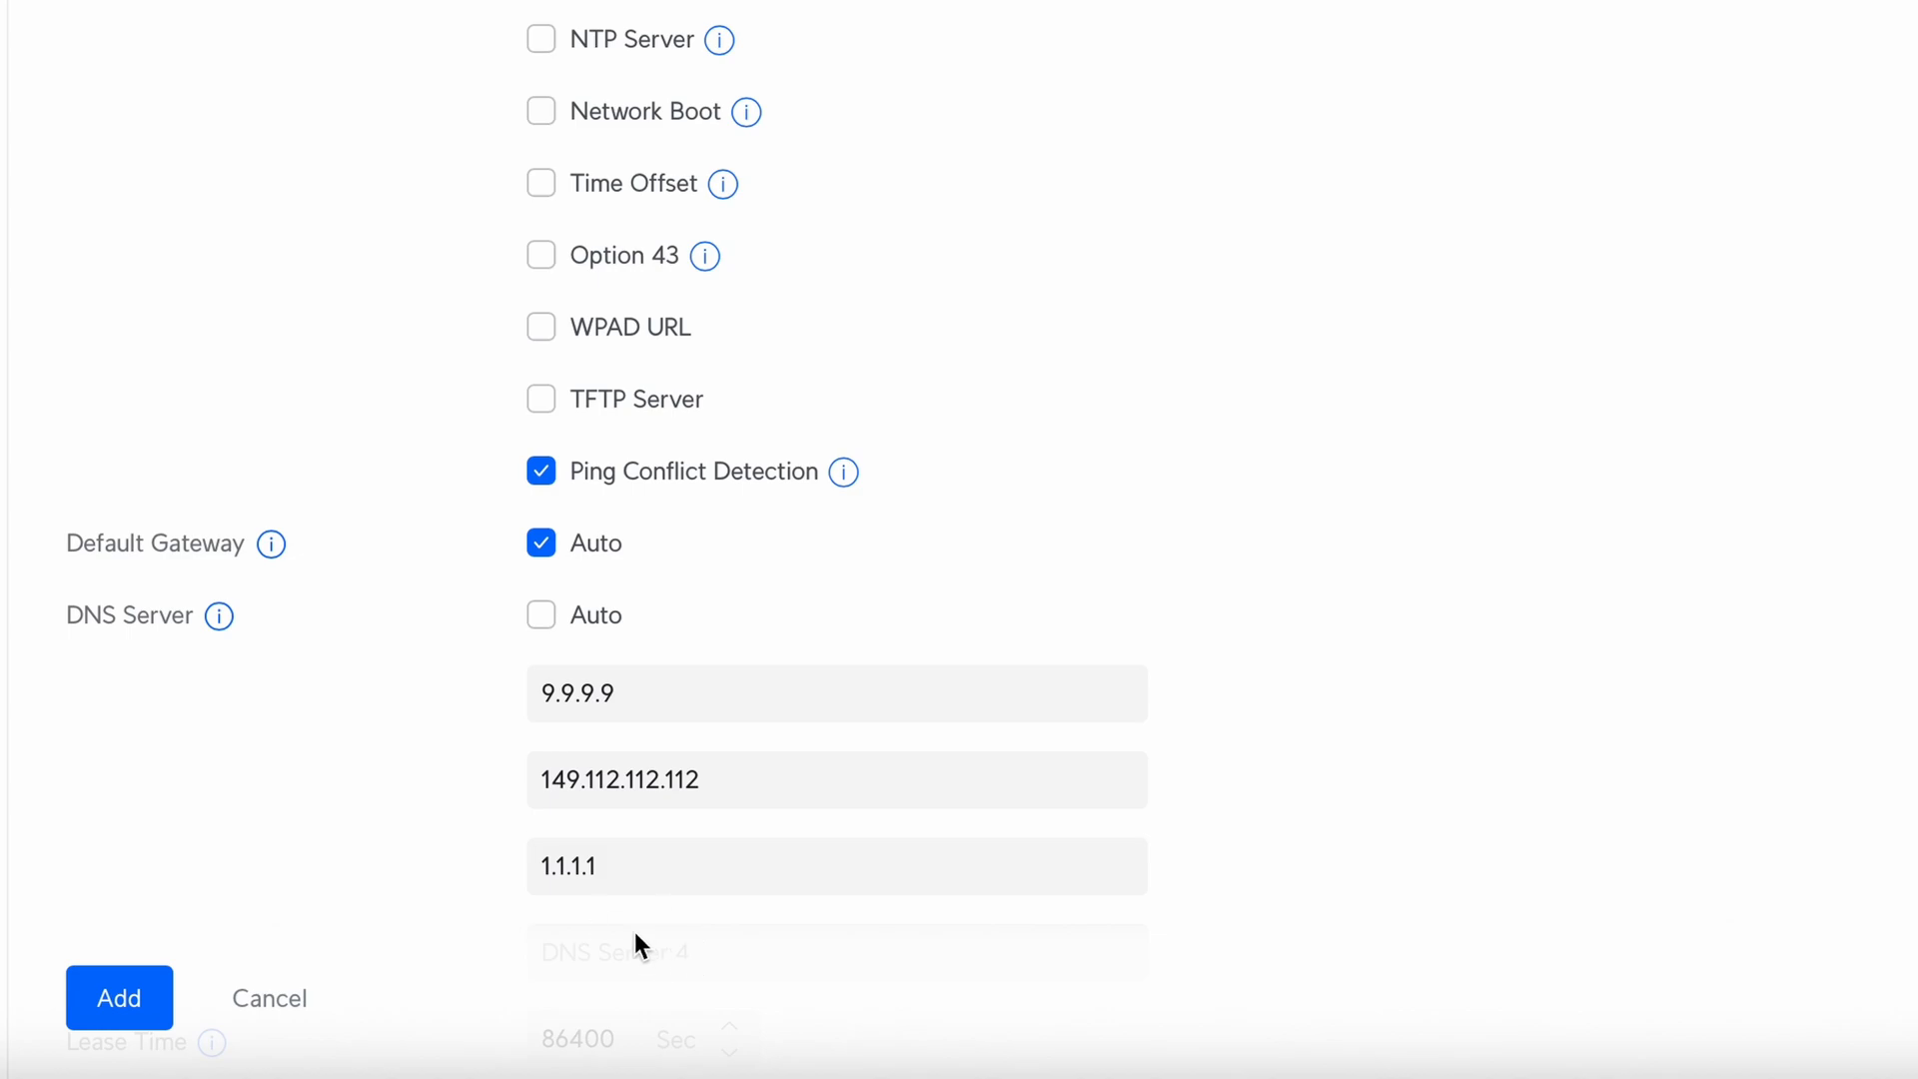
pyautogui.scroll(-3, 687, 769)
pyautogui.click(611, 607)
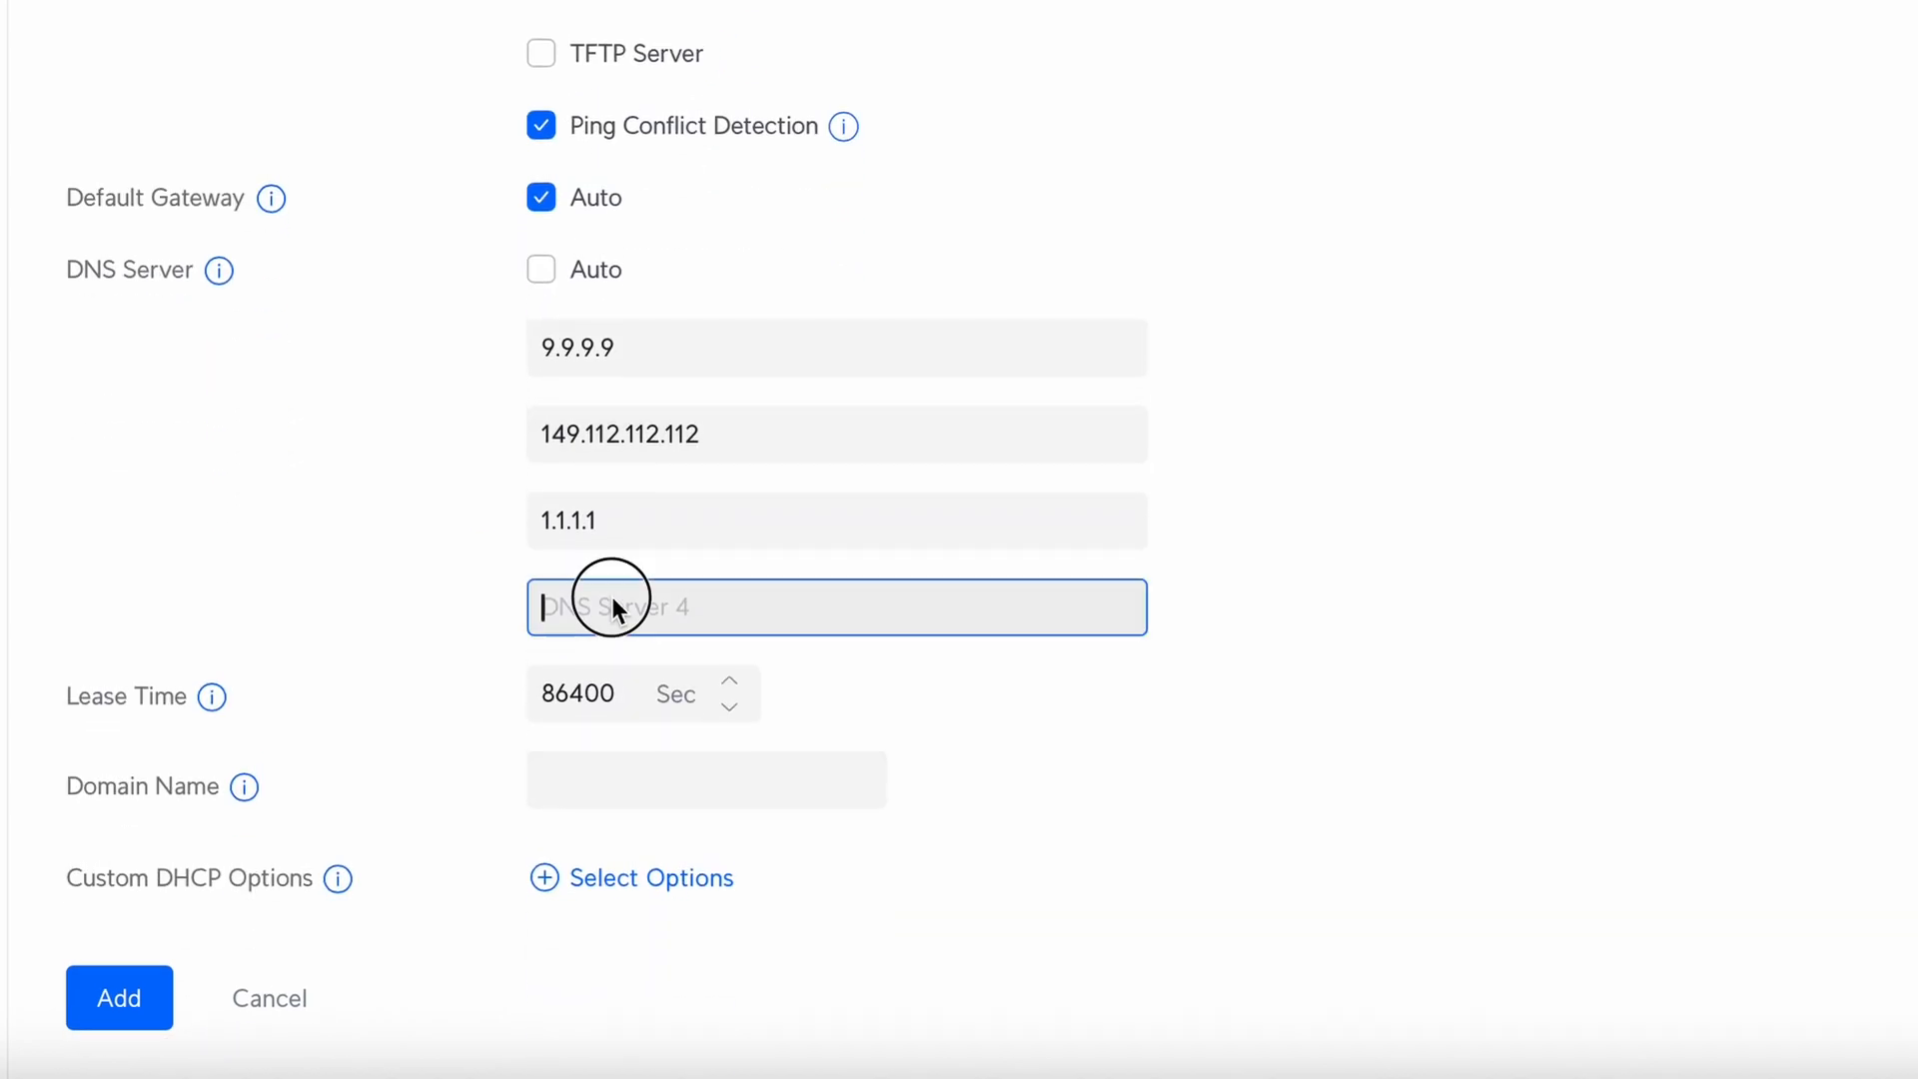
pyautogui.write('8.8.8')
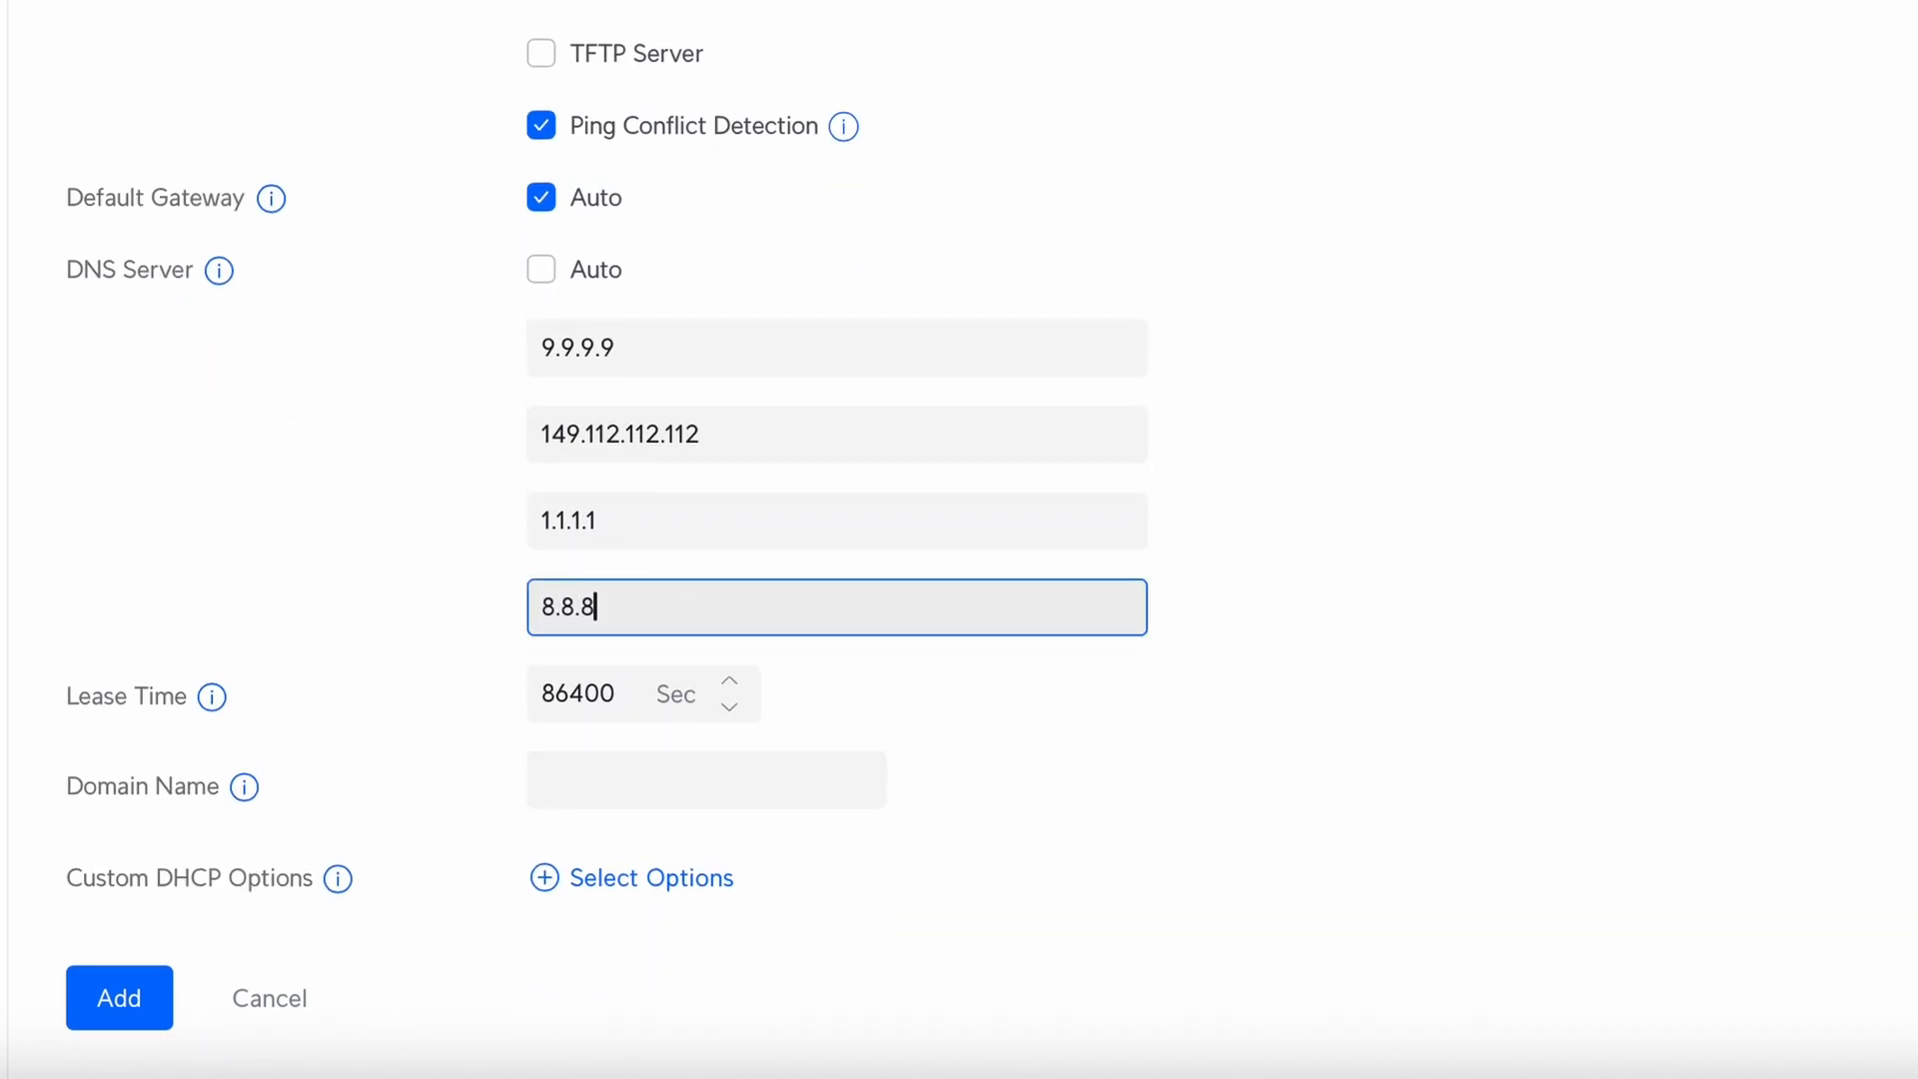
pyautogui.write('.8')
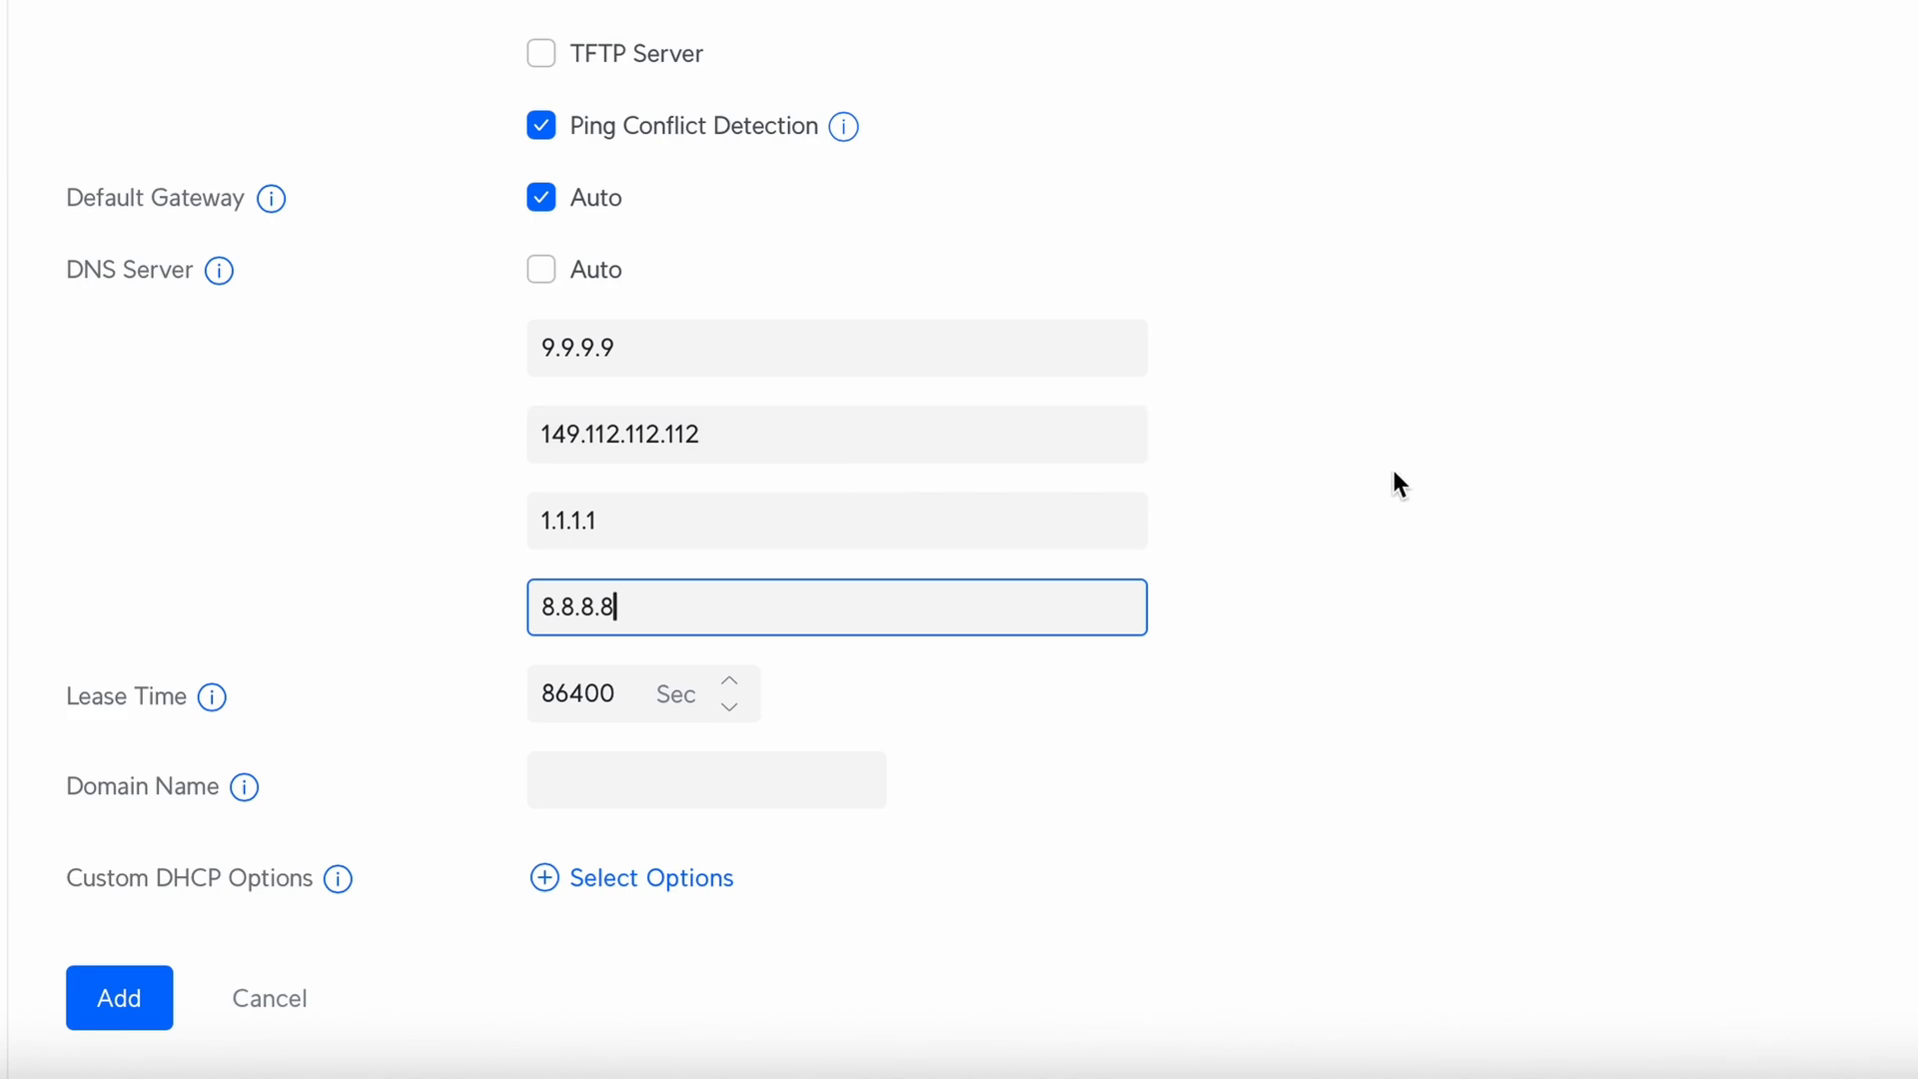
pyautogui.click(1393, 472)
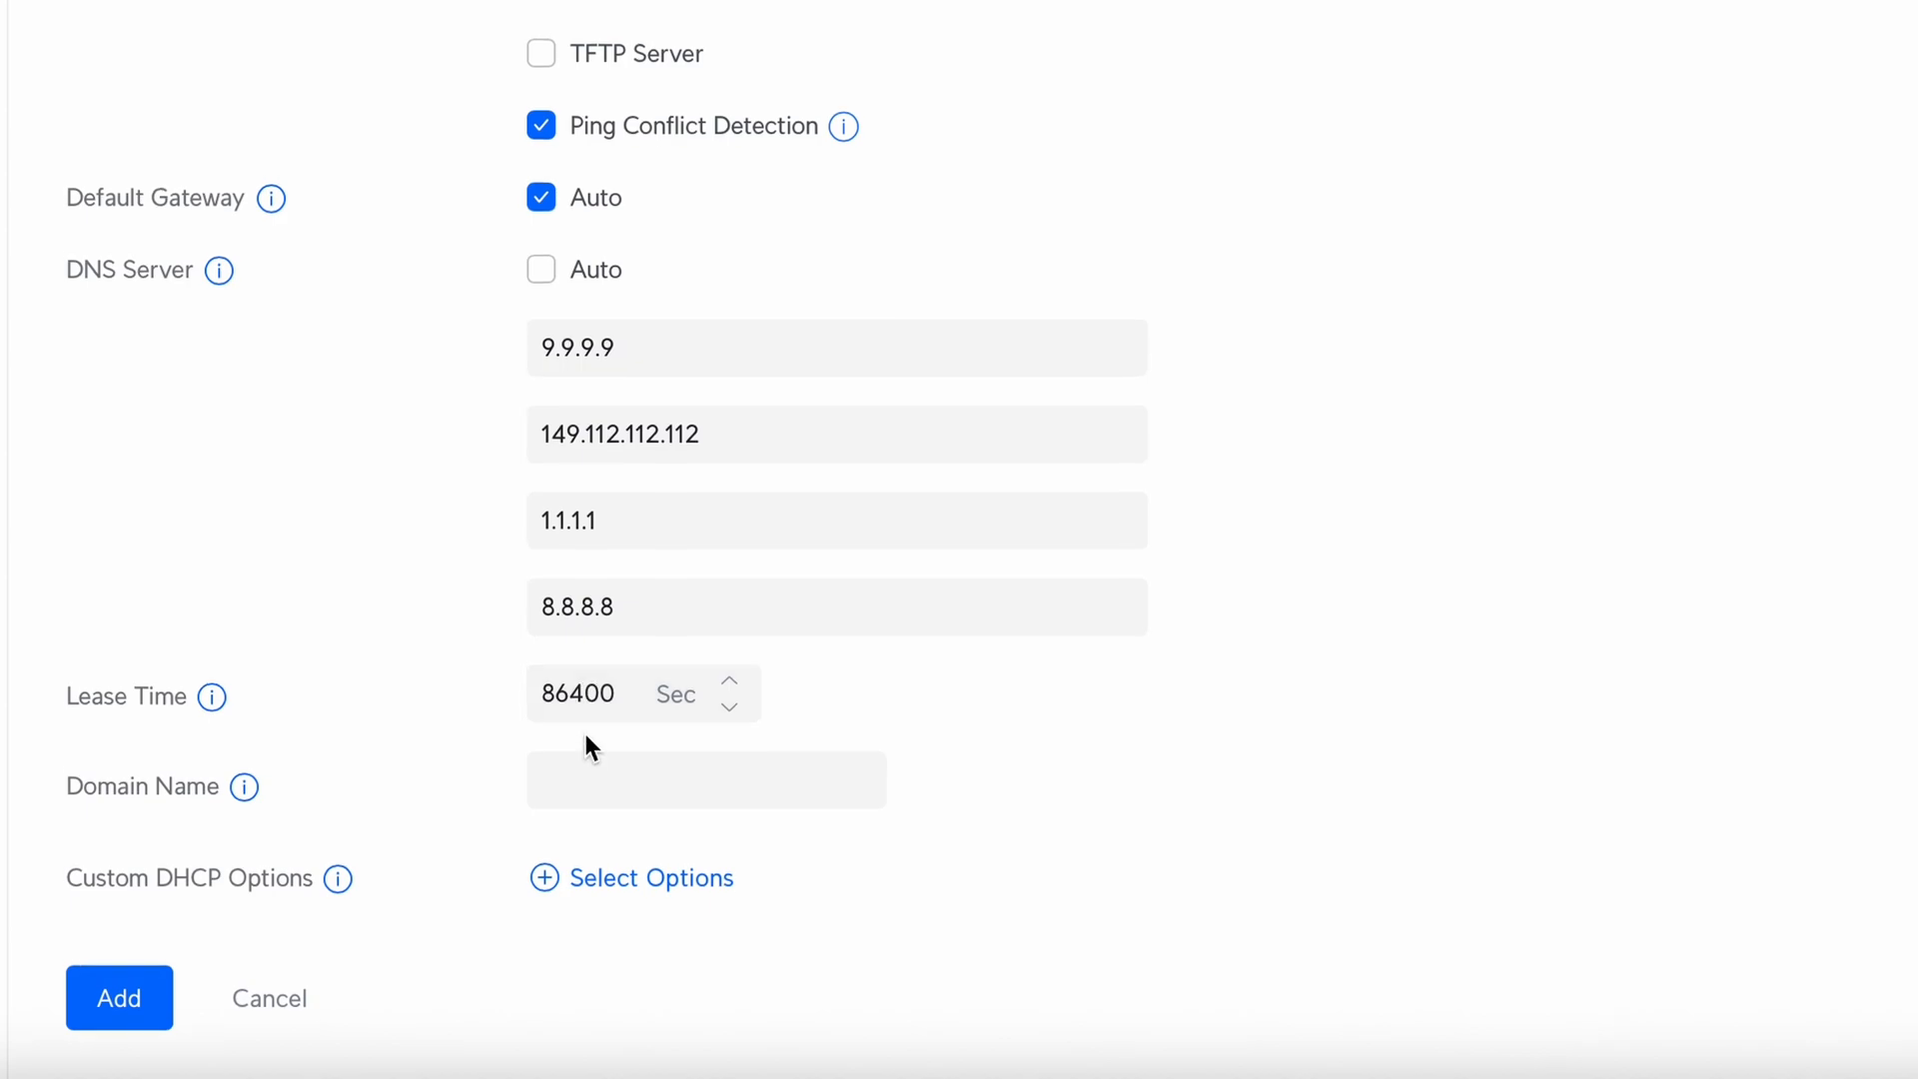
# - Set the network's domain name to trusted and add the new virtual network
pyautogui.click(586, 774)
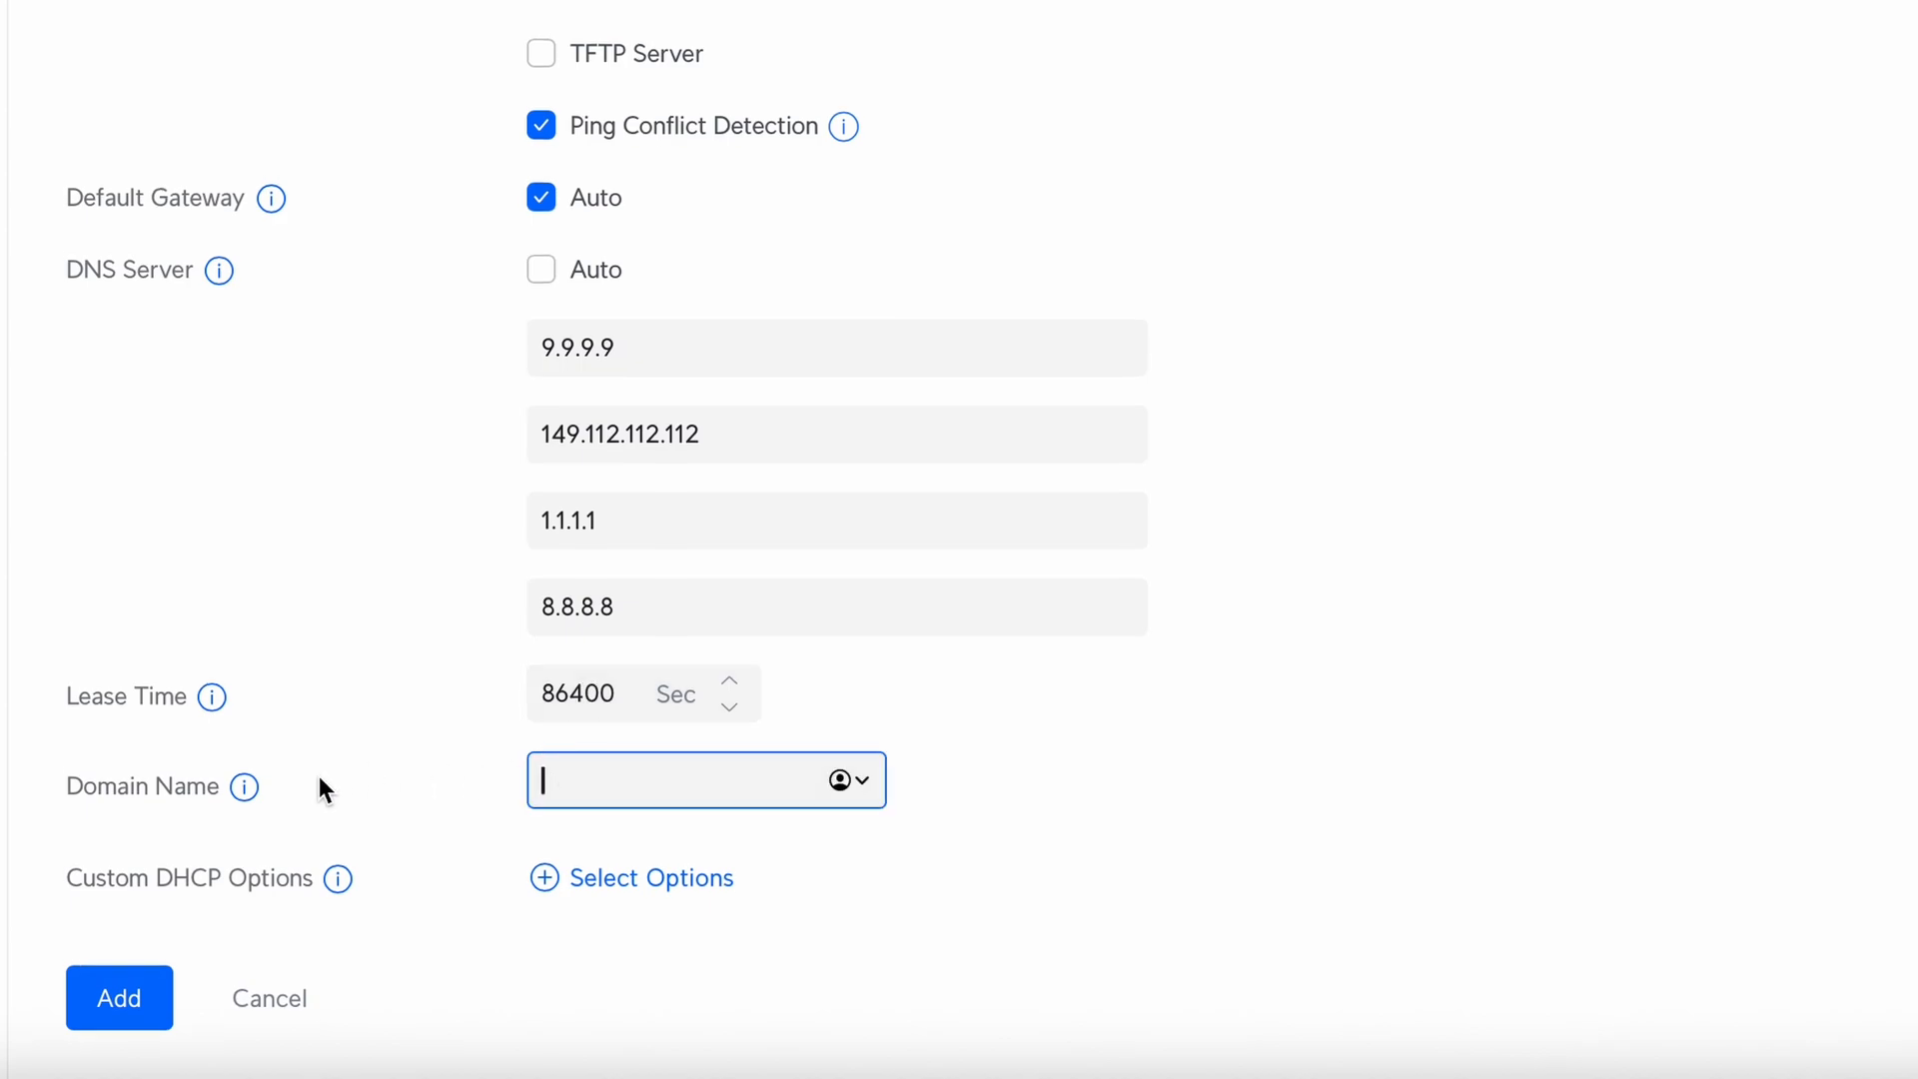
pyautogui.moveTo(250, 787)
pyautogui.write('trusted')
pyautogui.click(1615, 746)
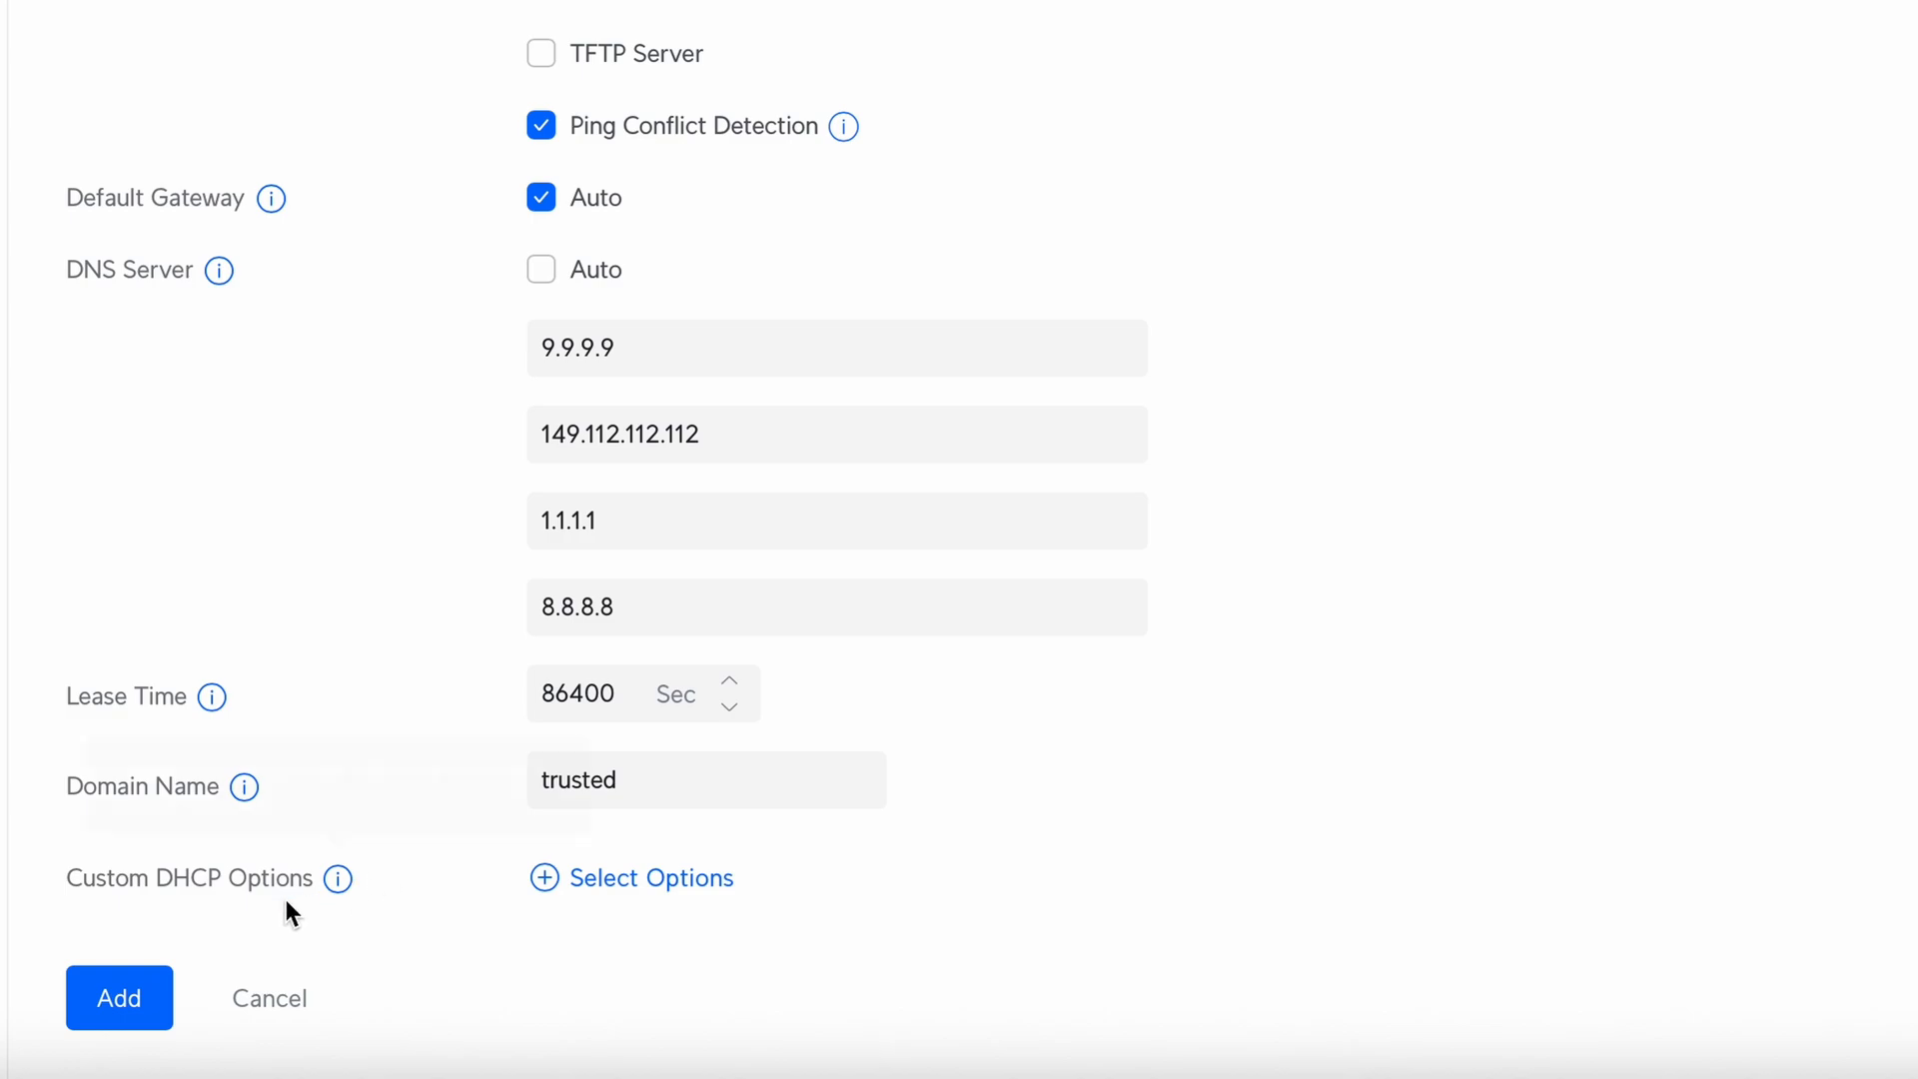
pyautogui.click(103, 1006)
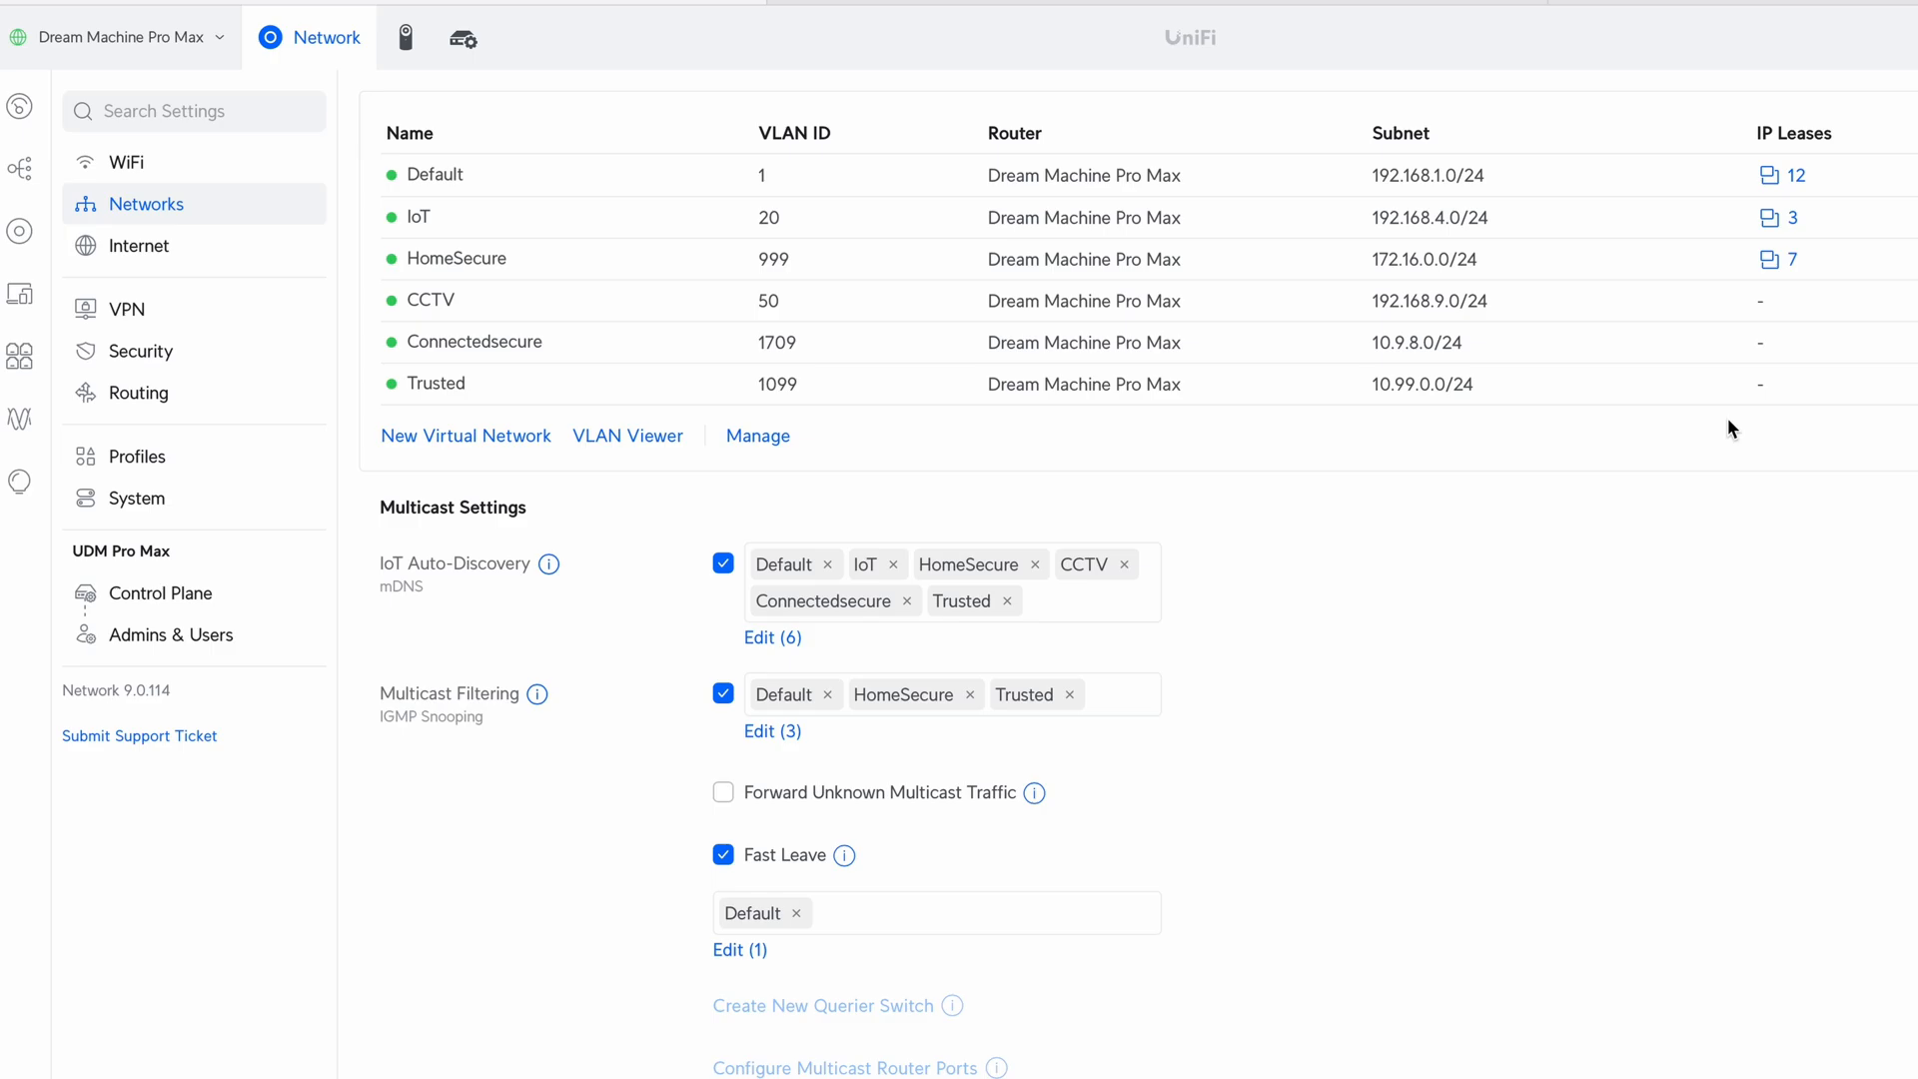
# - Start a new WiFi network in the WiFi settings and name it Trusted
pyautogui.click(143, 168)
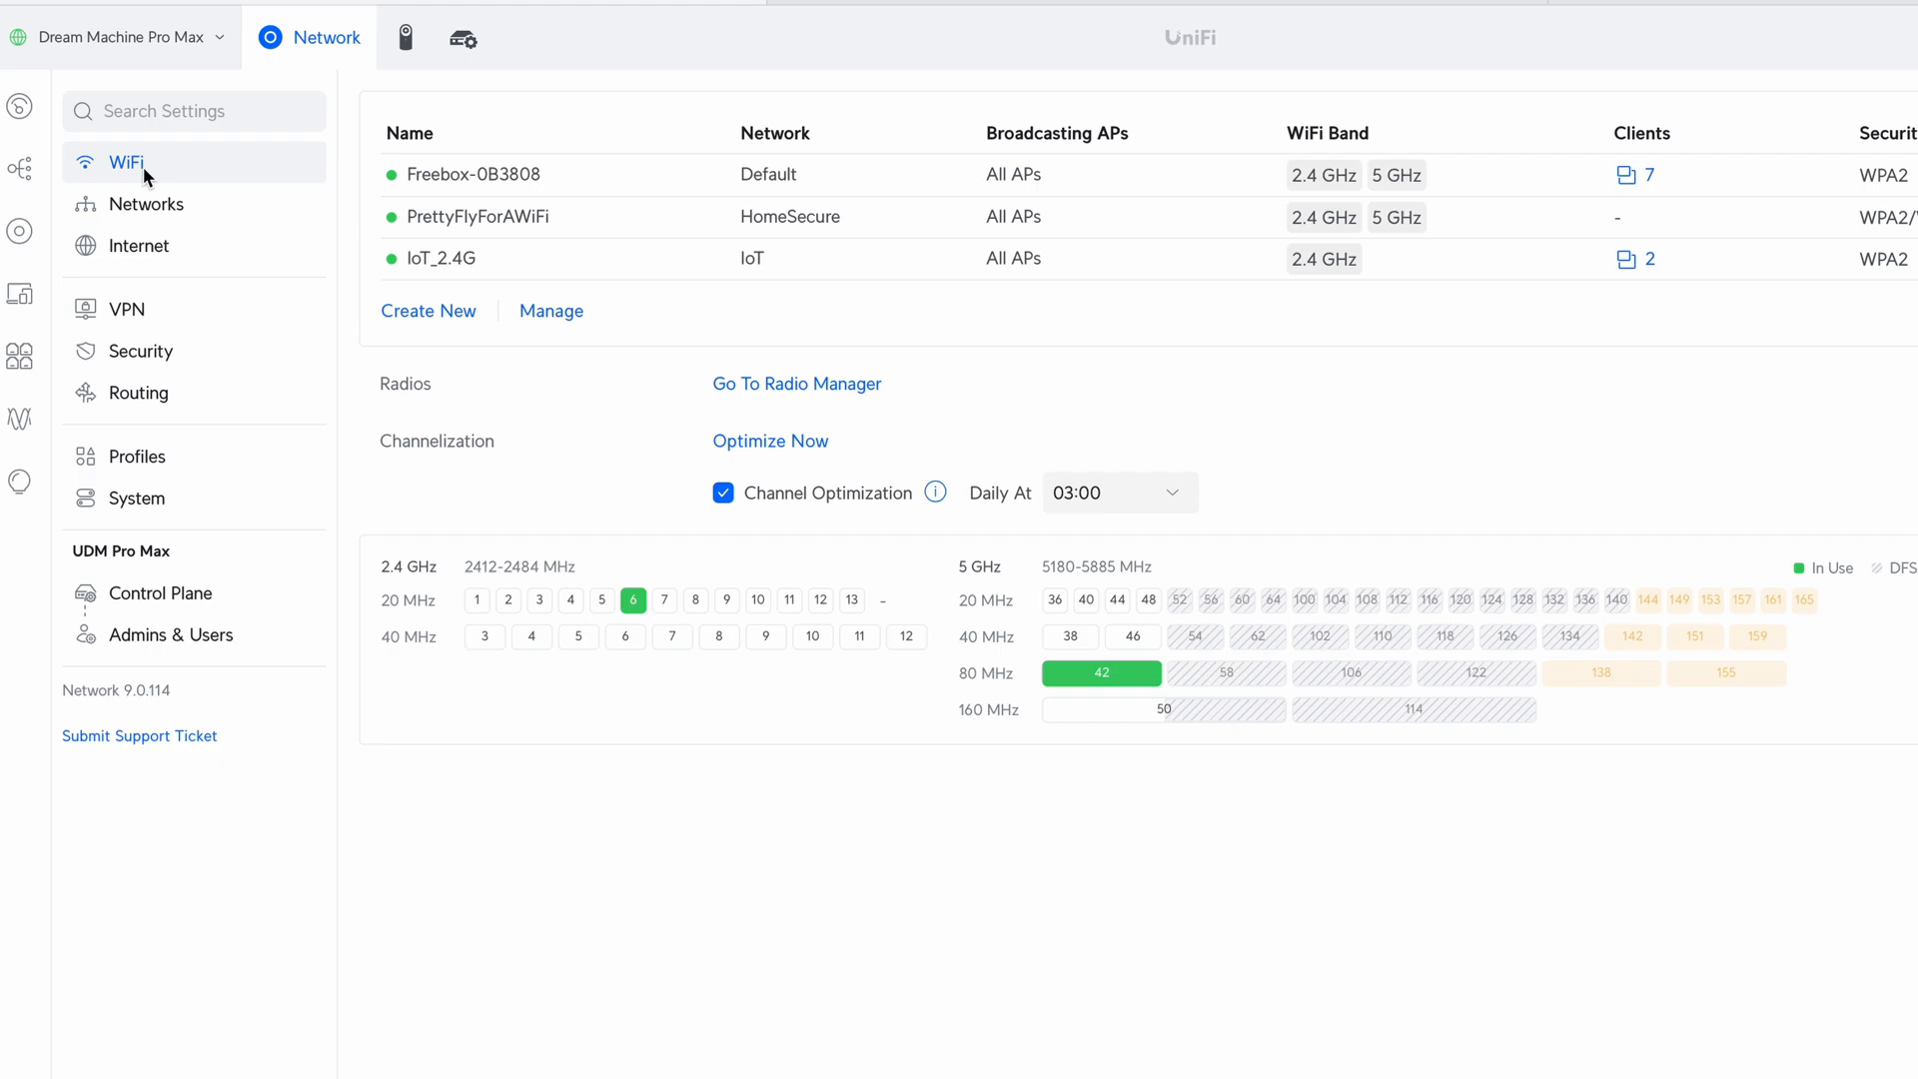
pyautogui.click(404, 318)
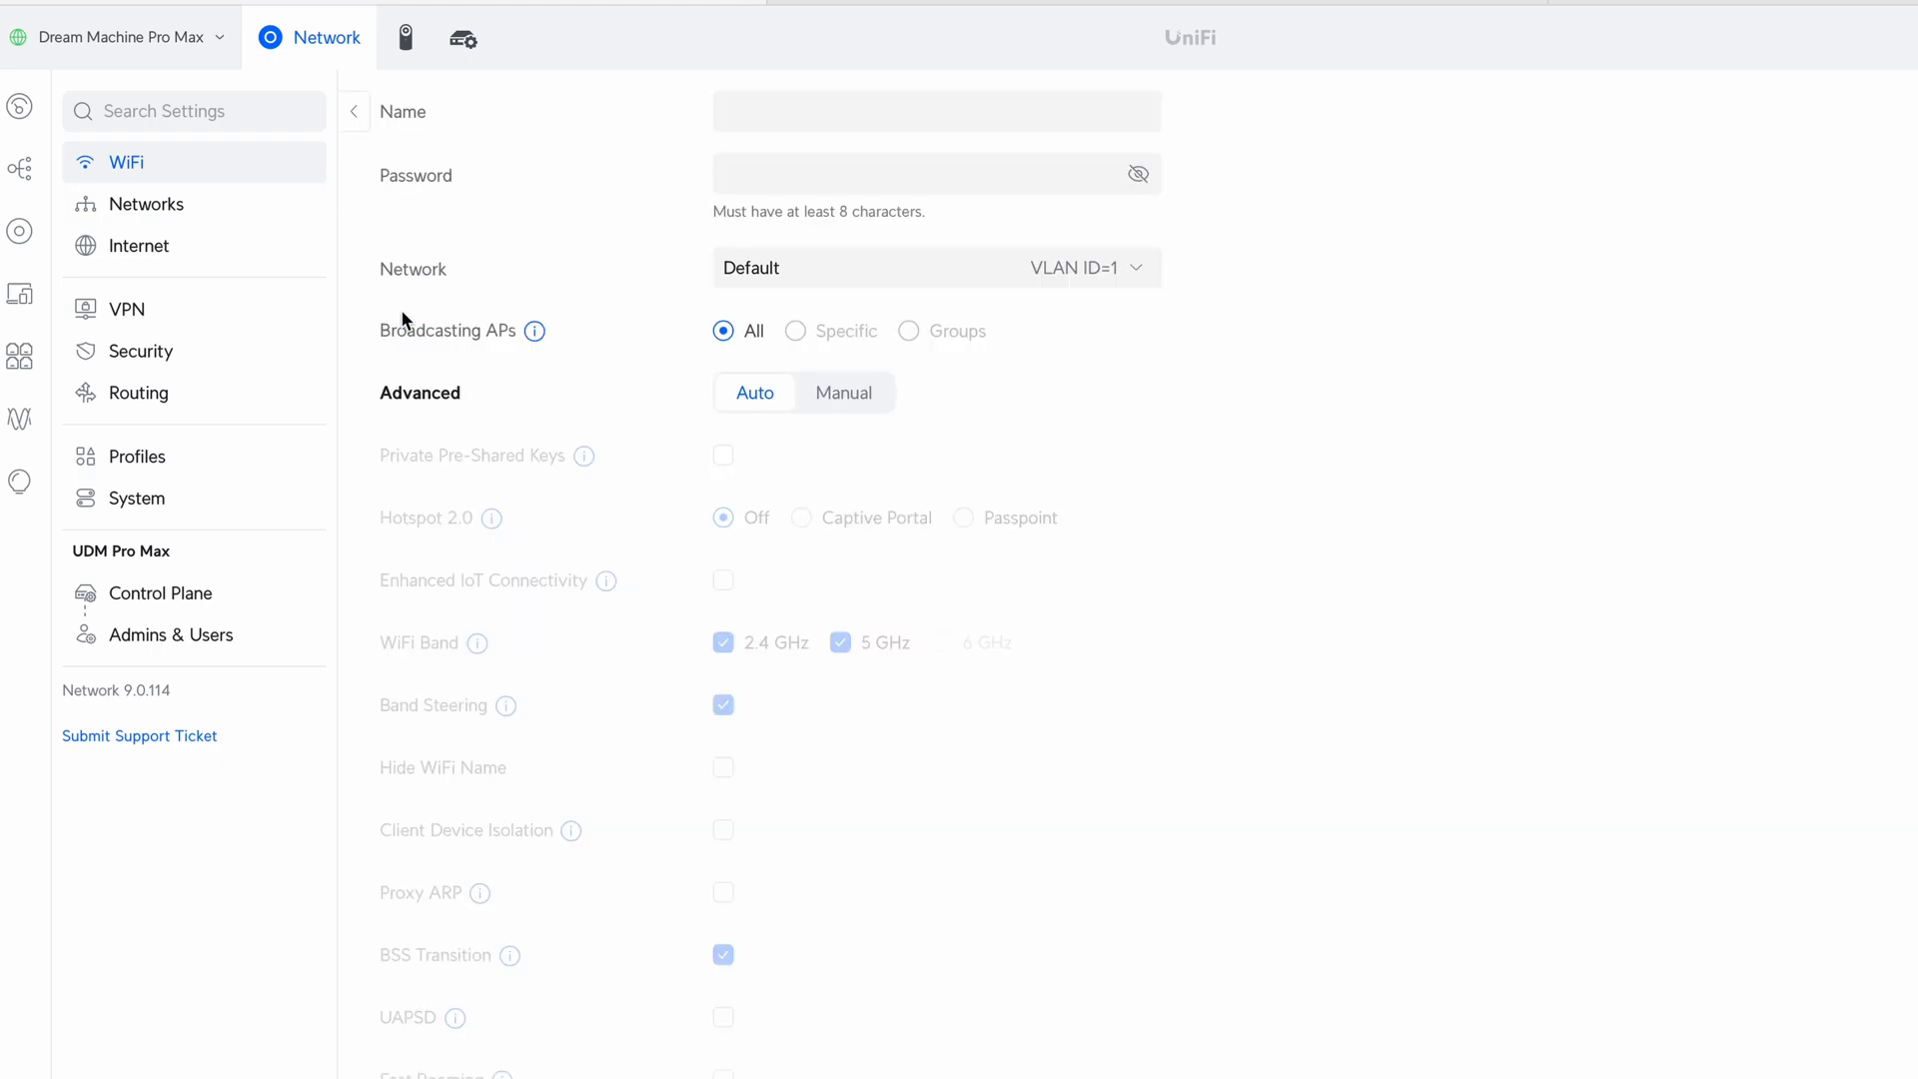
pyautogui.click(783, 97)
pyautogui.write('Trusted')
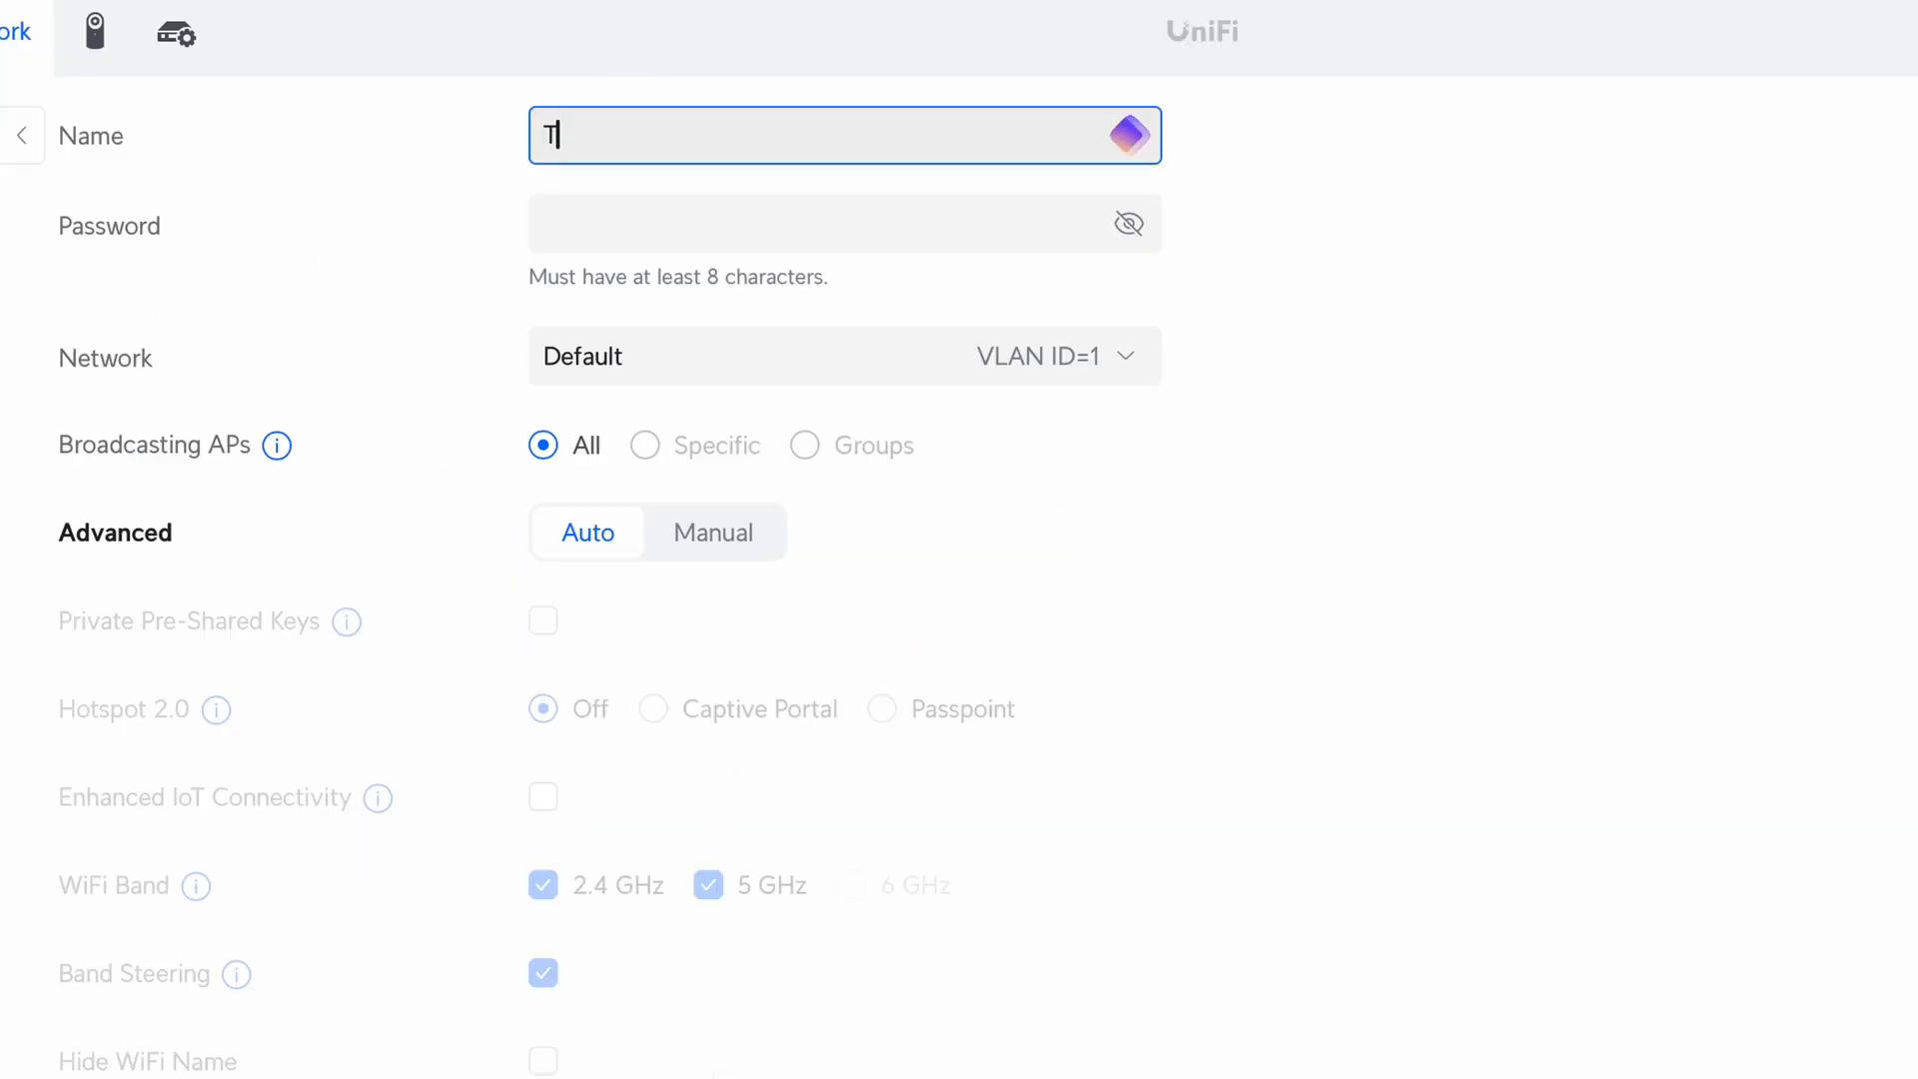
# - Fill in the WiFi password with a copied password, replacing it with one of 8 to 63 characters
pyautogui.click(611, 226)
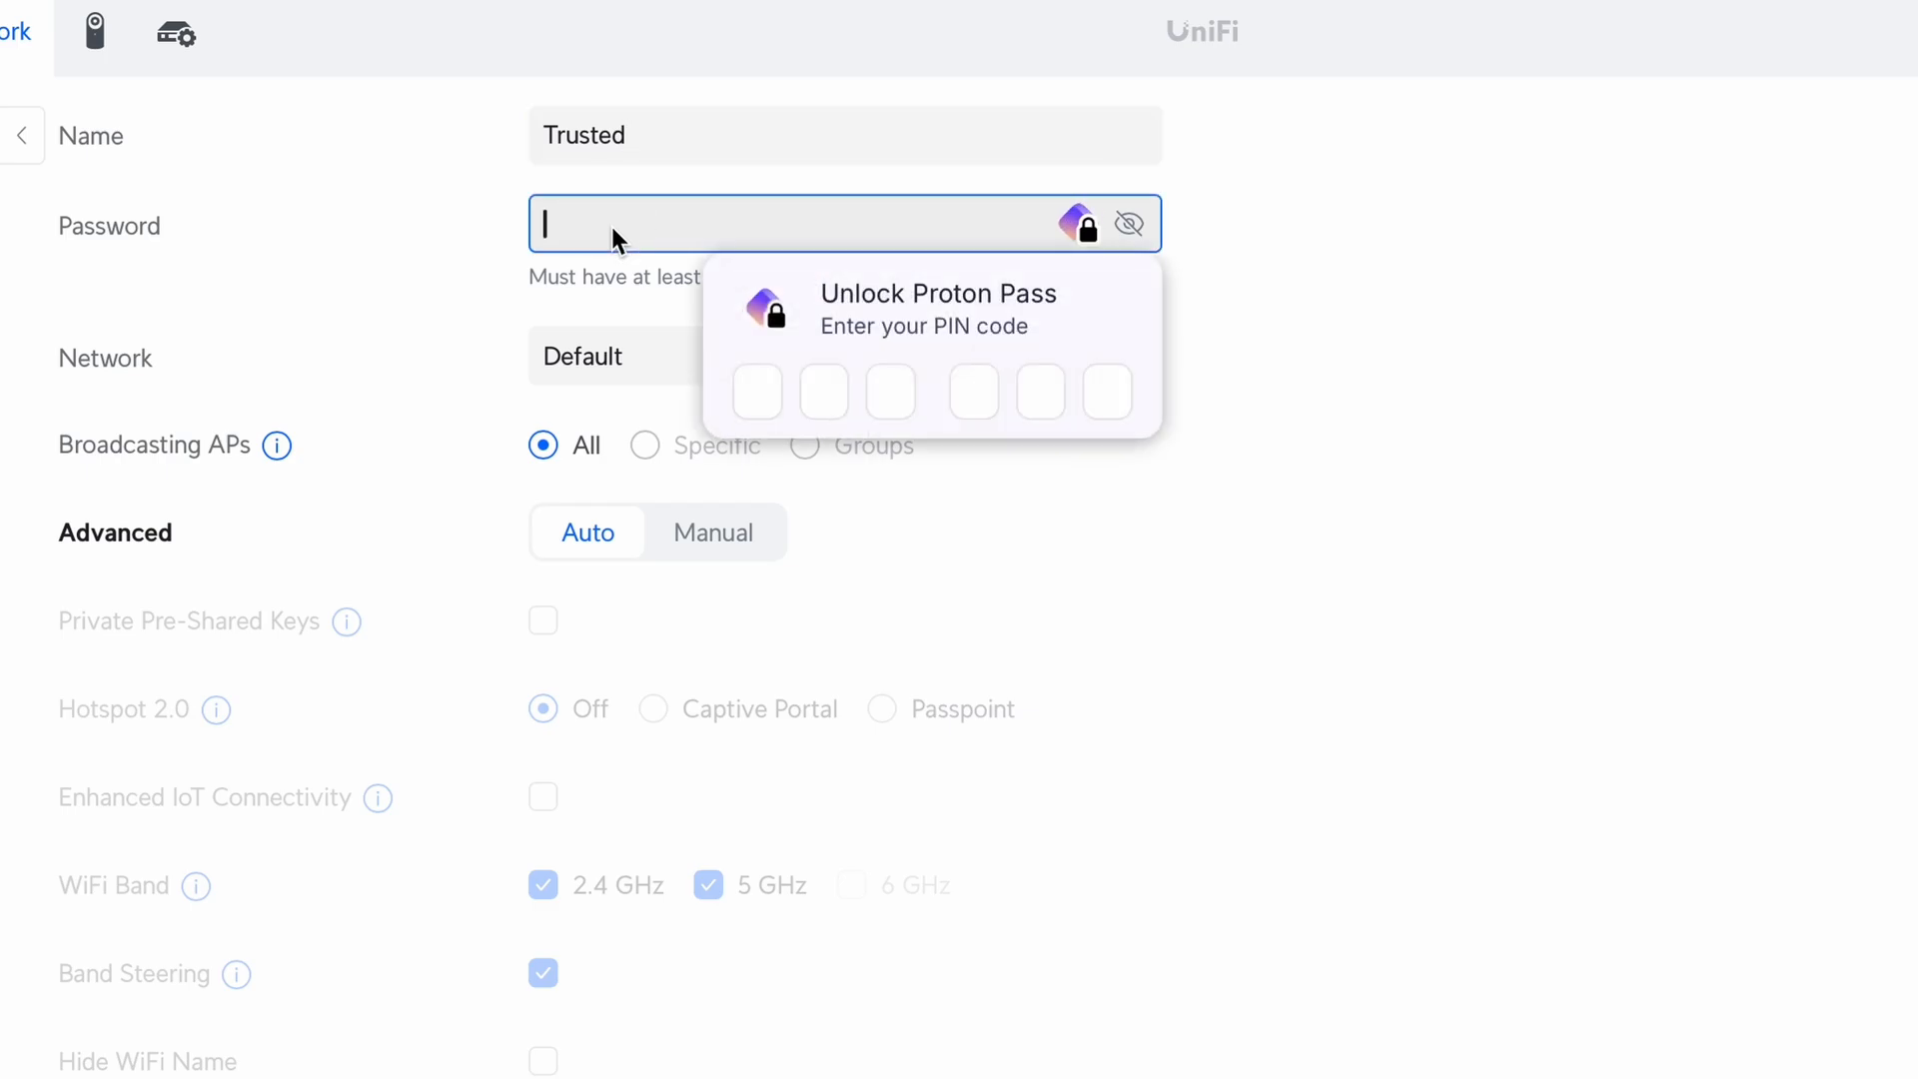
pyautogui.press('super+v')
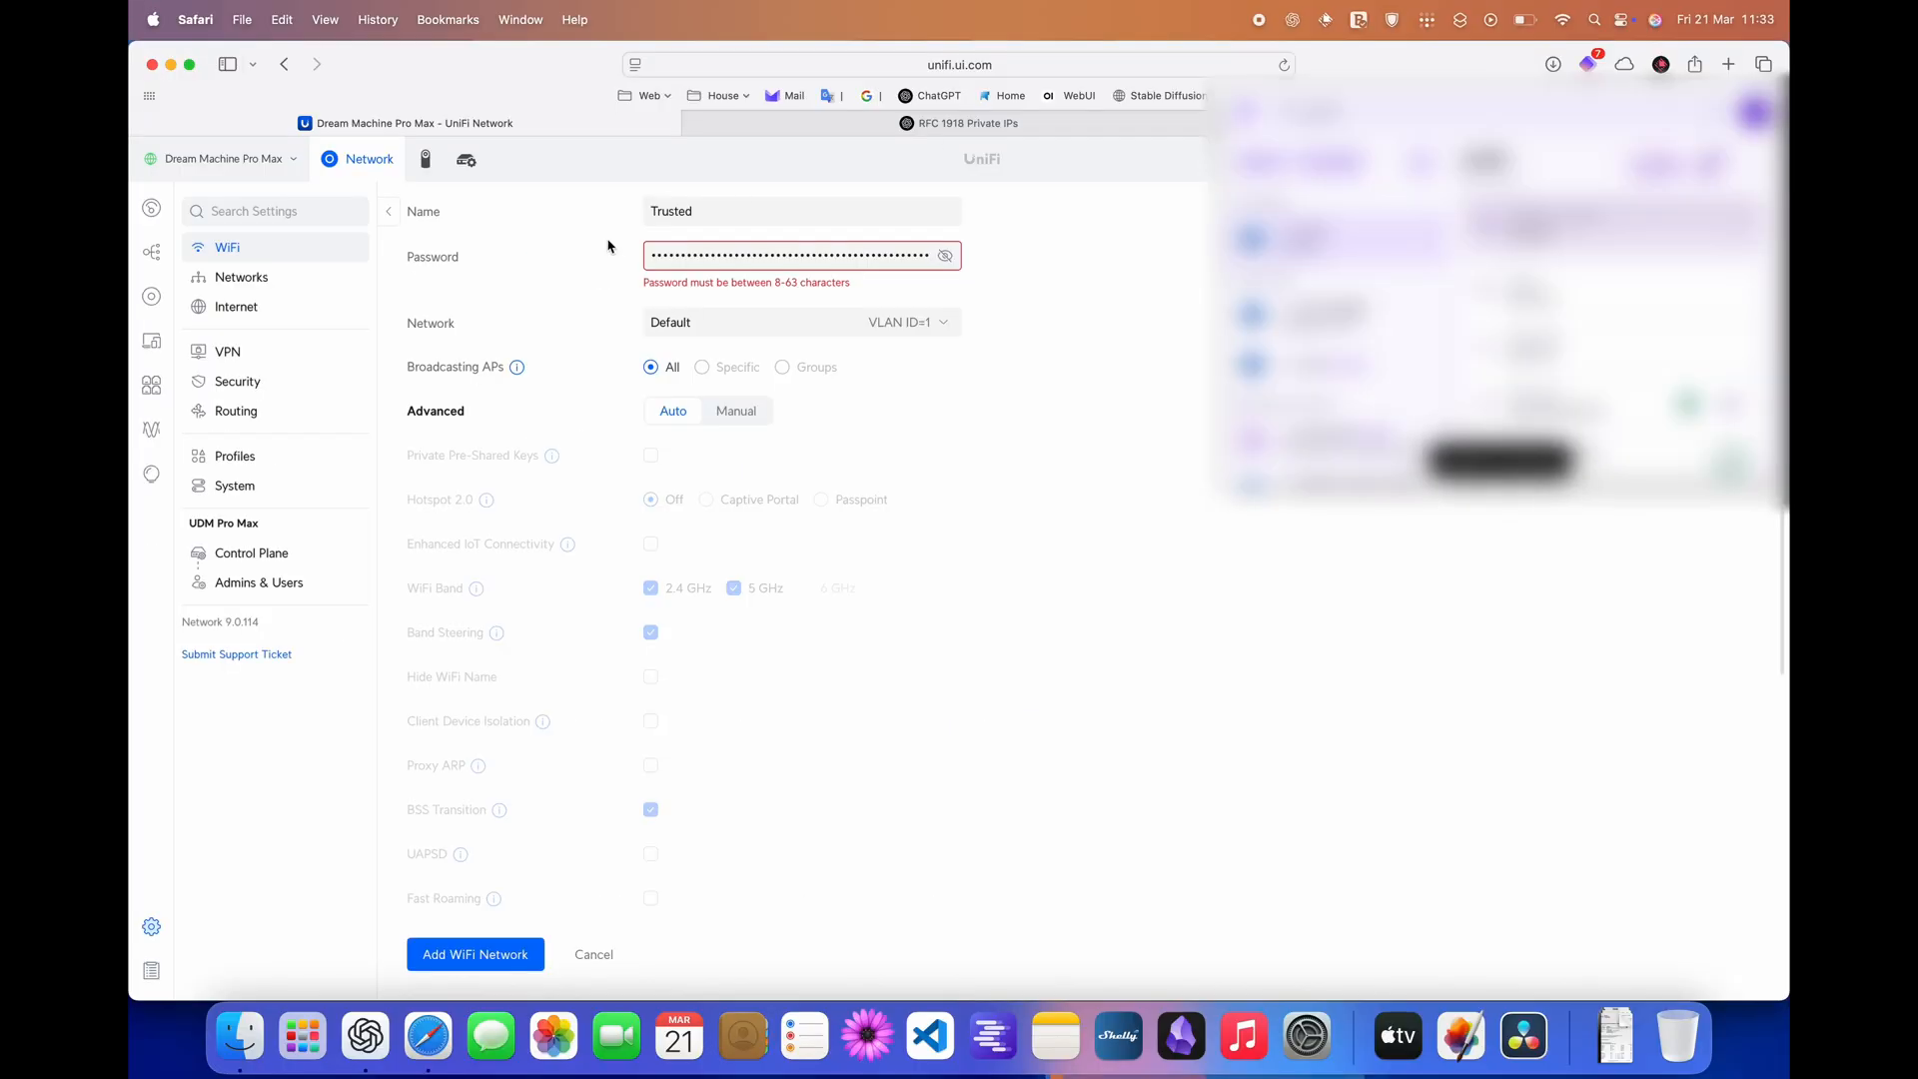
pyautogui.click(696, 263)
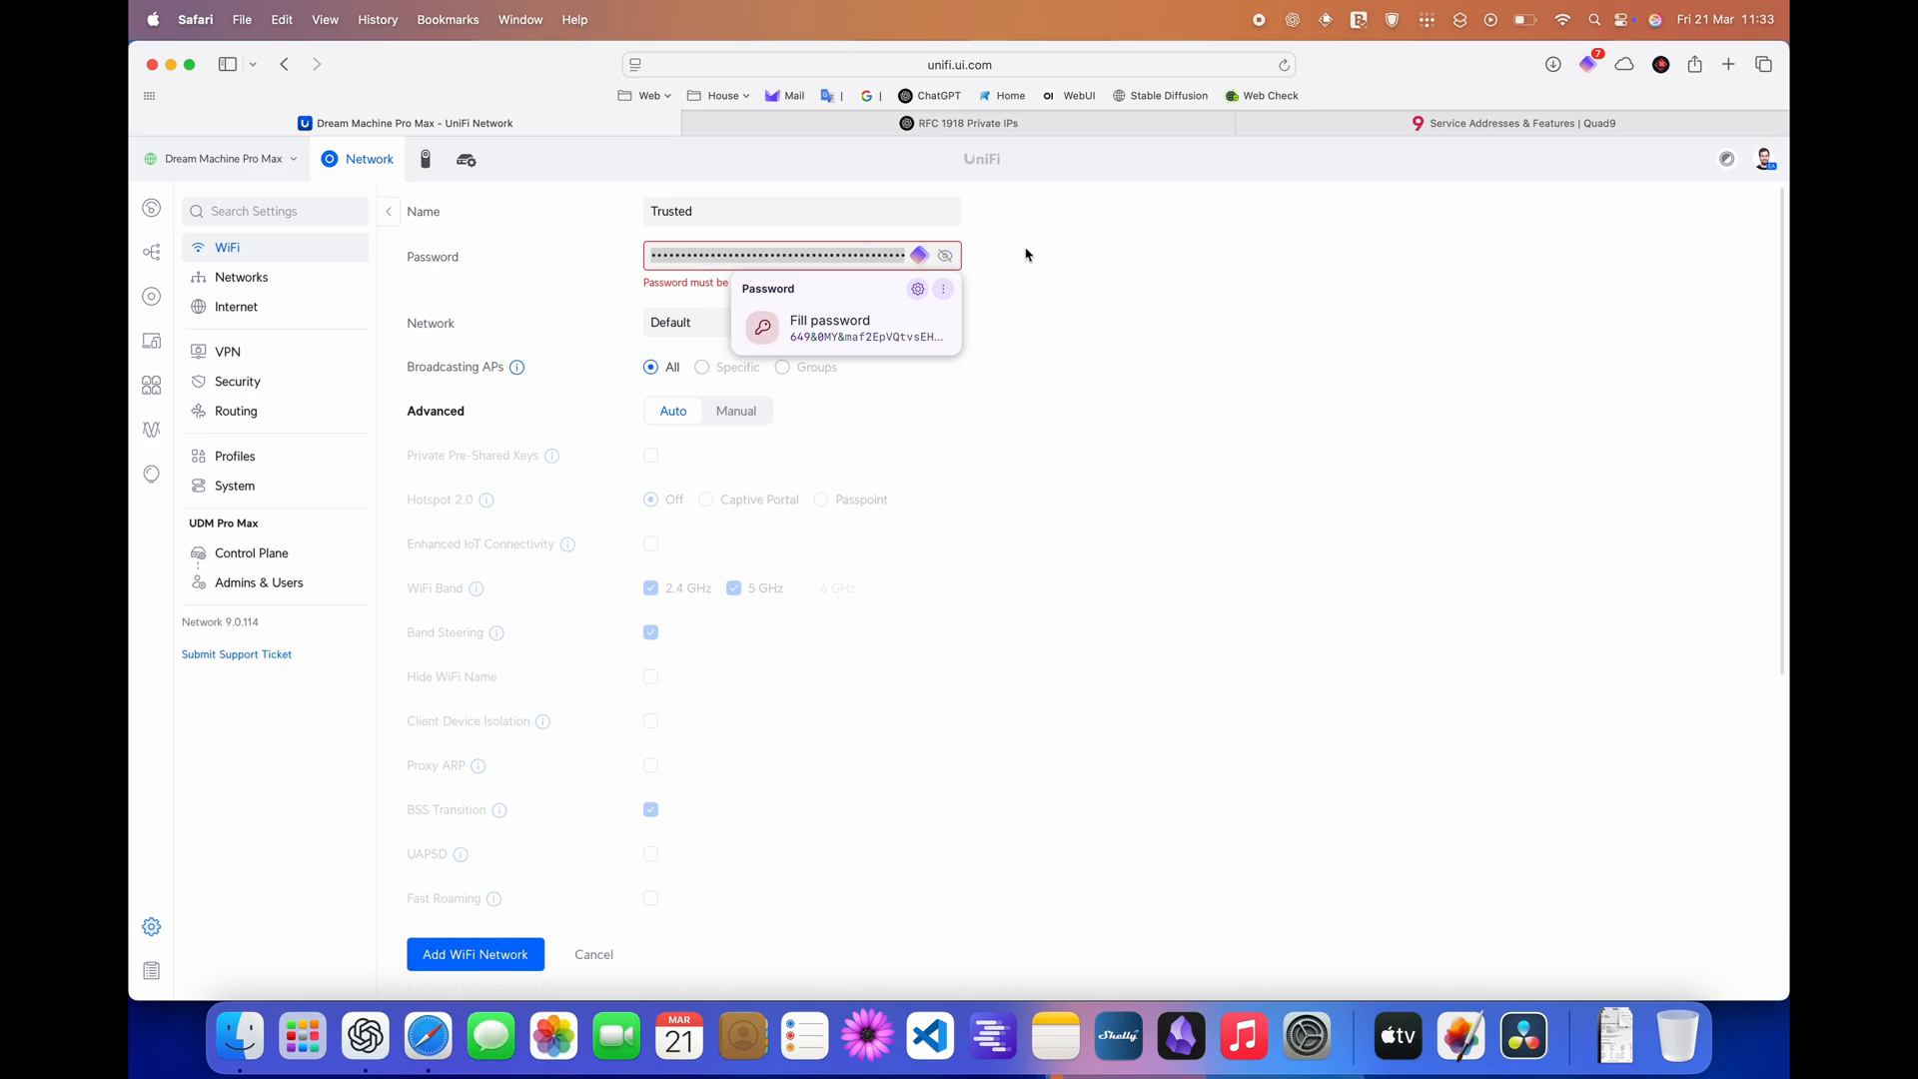
pyautogui.click(825, 256)
pyautogui.press('super+a')
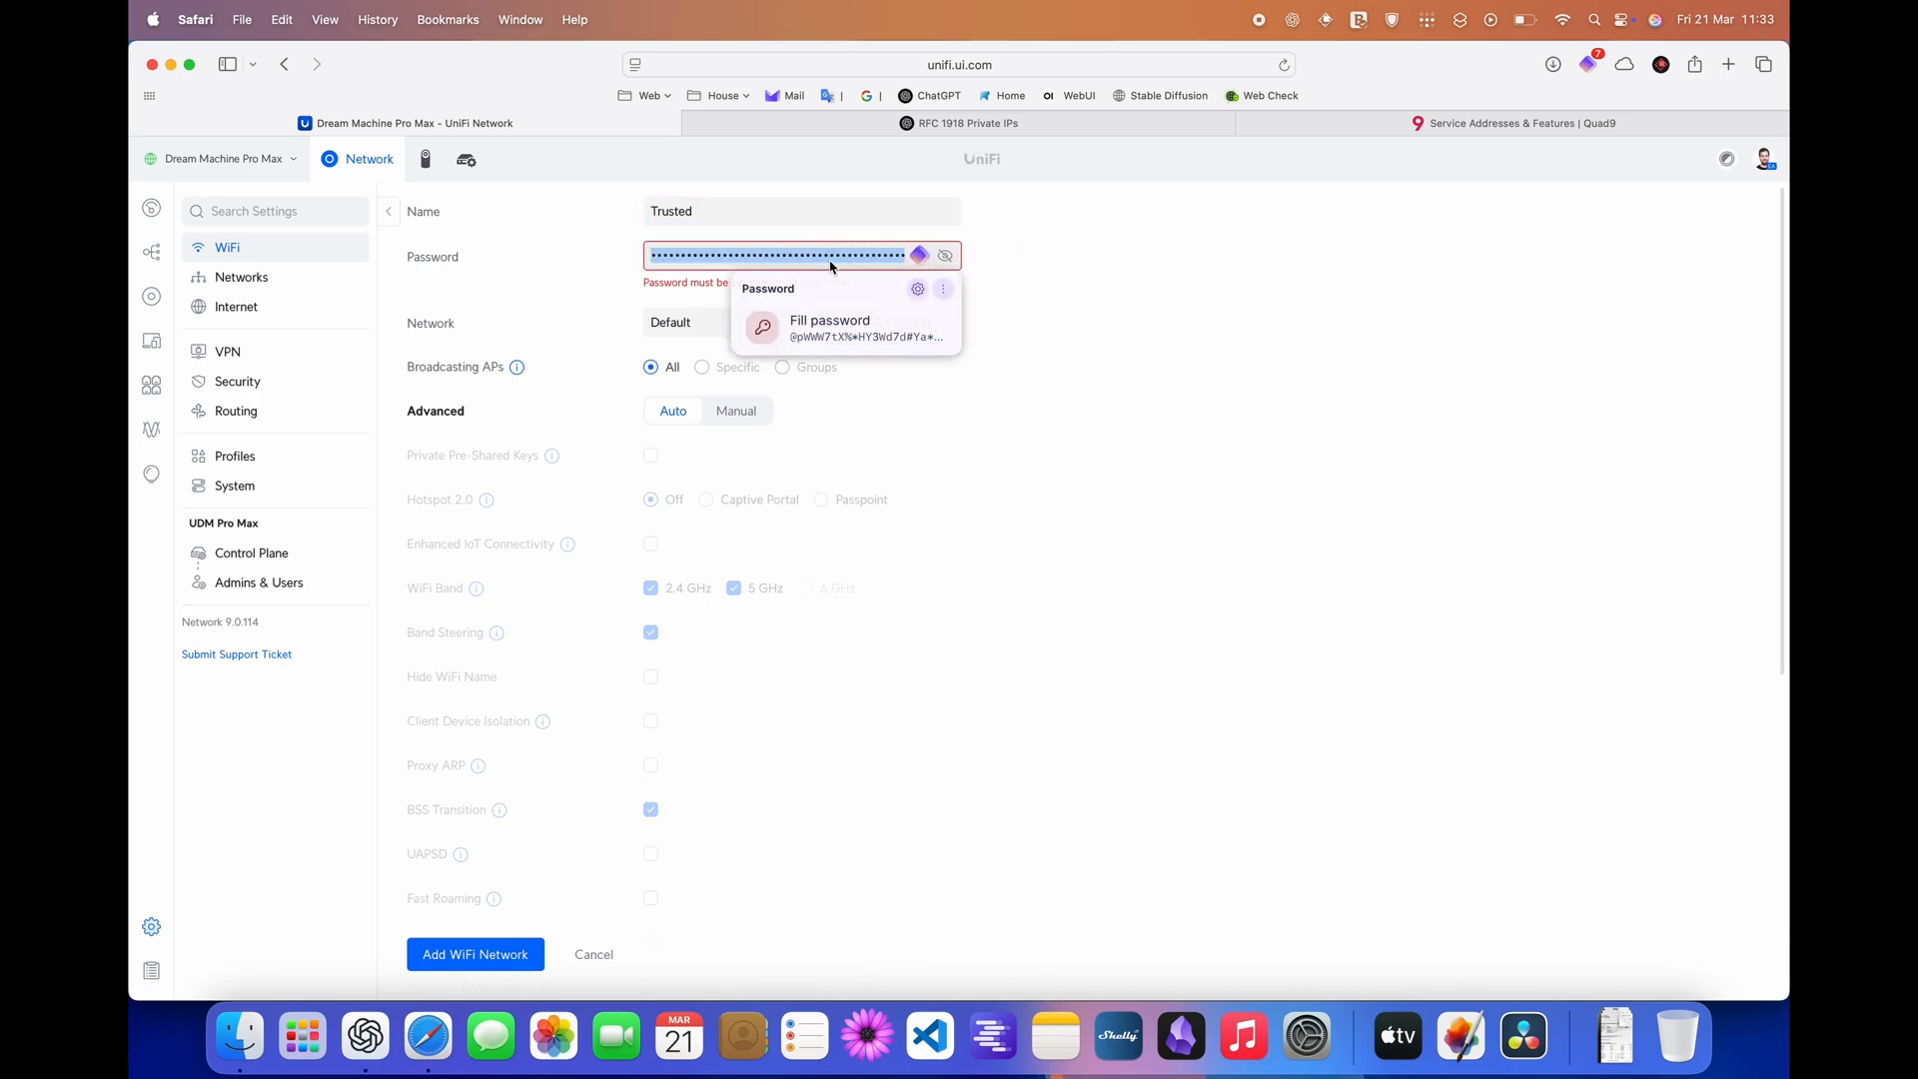
pyautogui.press('BackSpace')
pyautogui.press('super+v')
pyautogui.click(1121, 282)
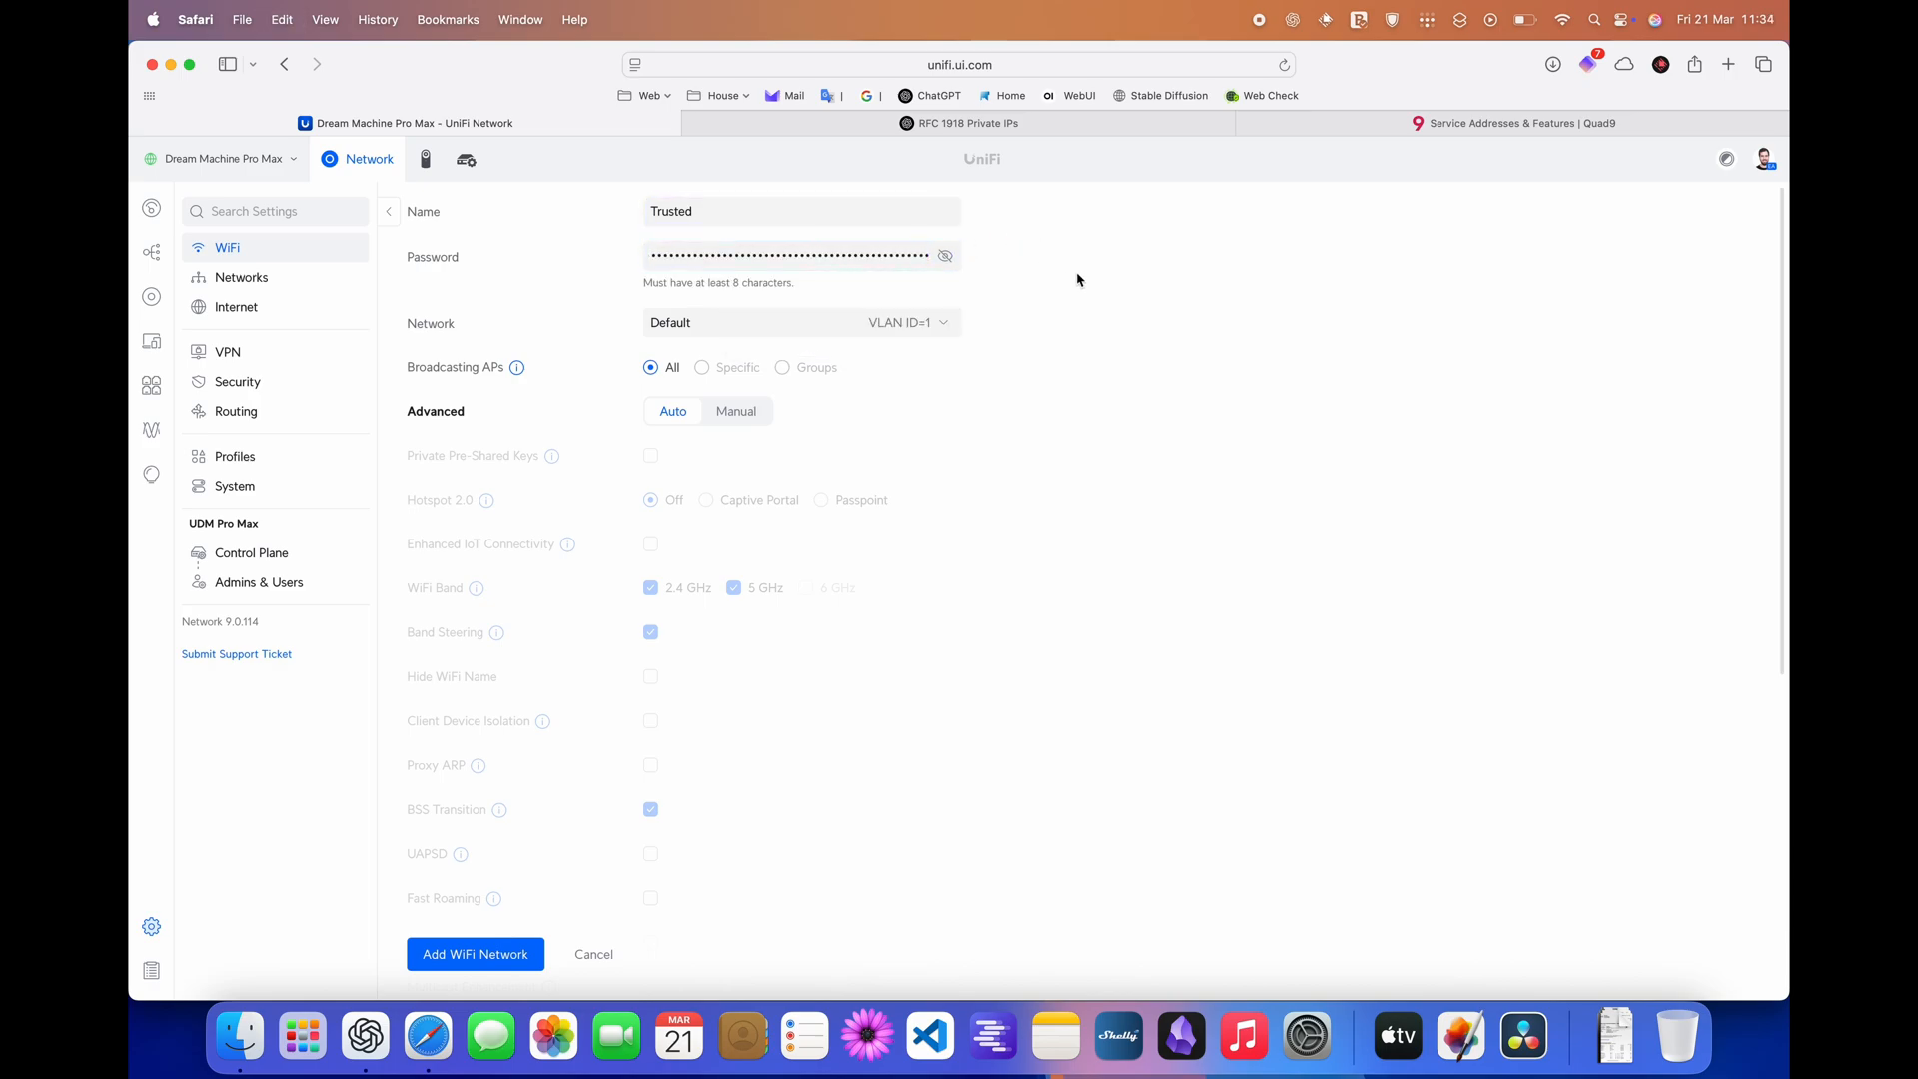
# - Assign the WiFi to the Trusted network with VLAN ID 1099 and switch its advanced configuration to Manual
pyautogui.click(757, 325)
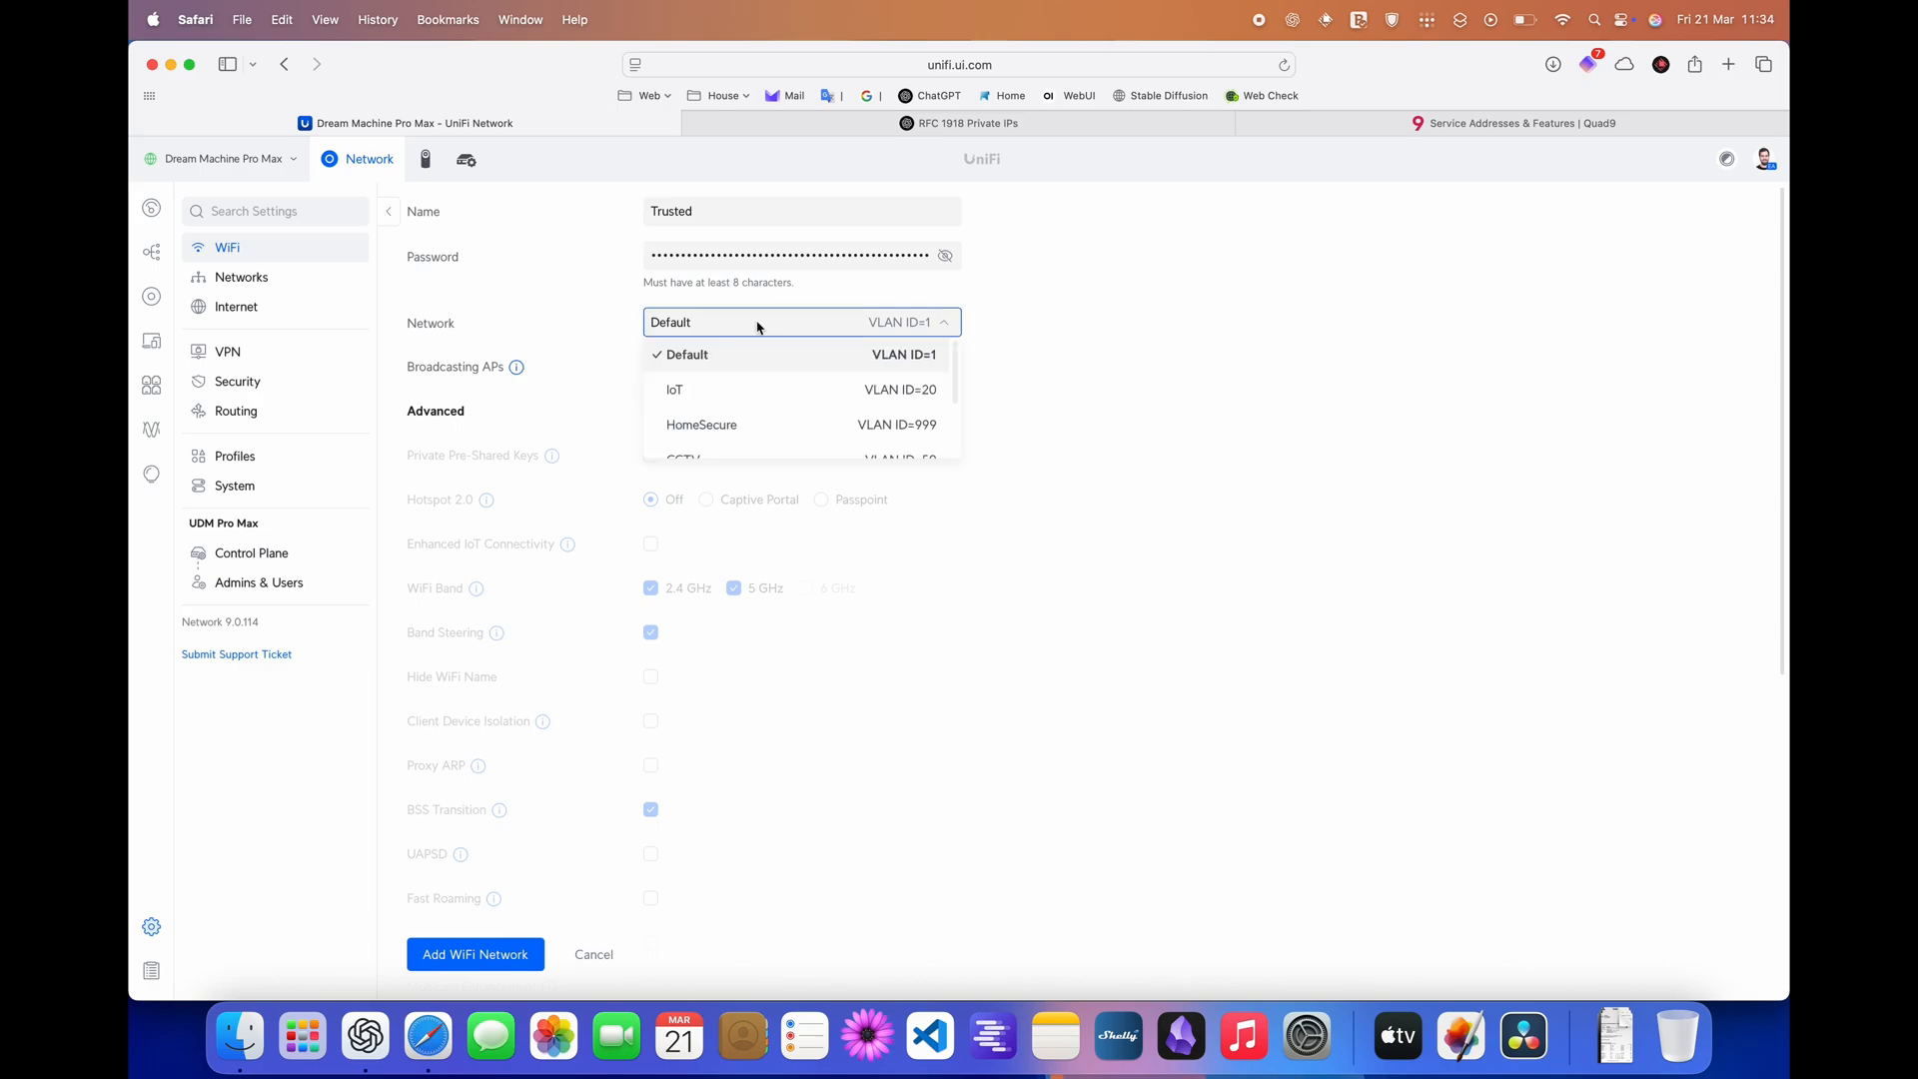
pyautogui.scroll(-3, 766, 386)
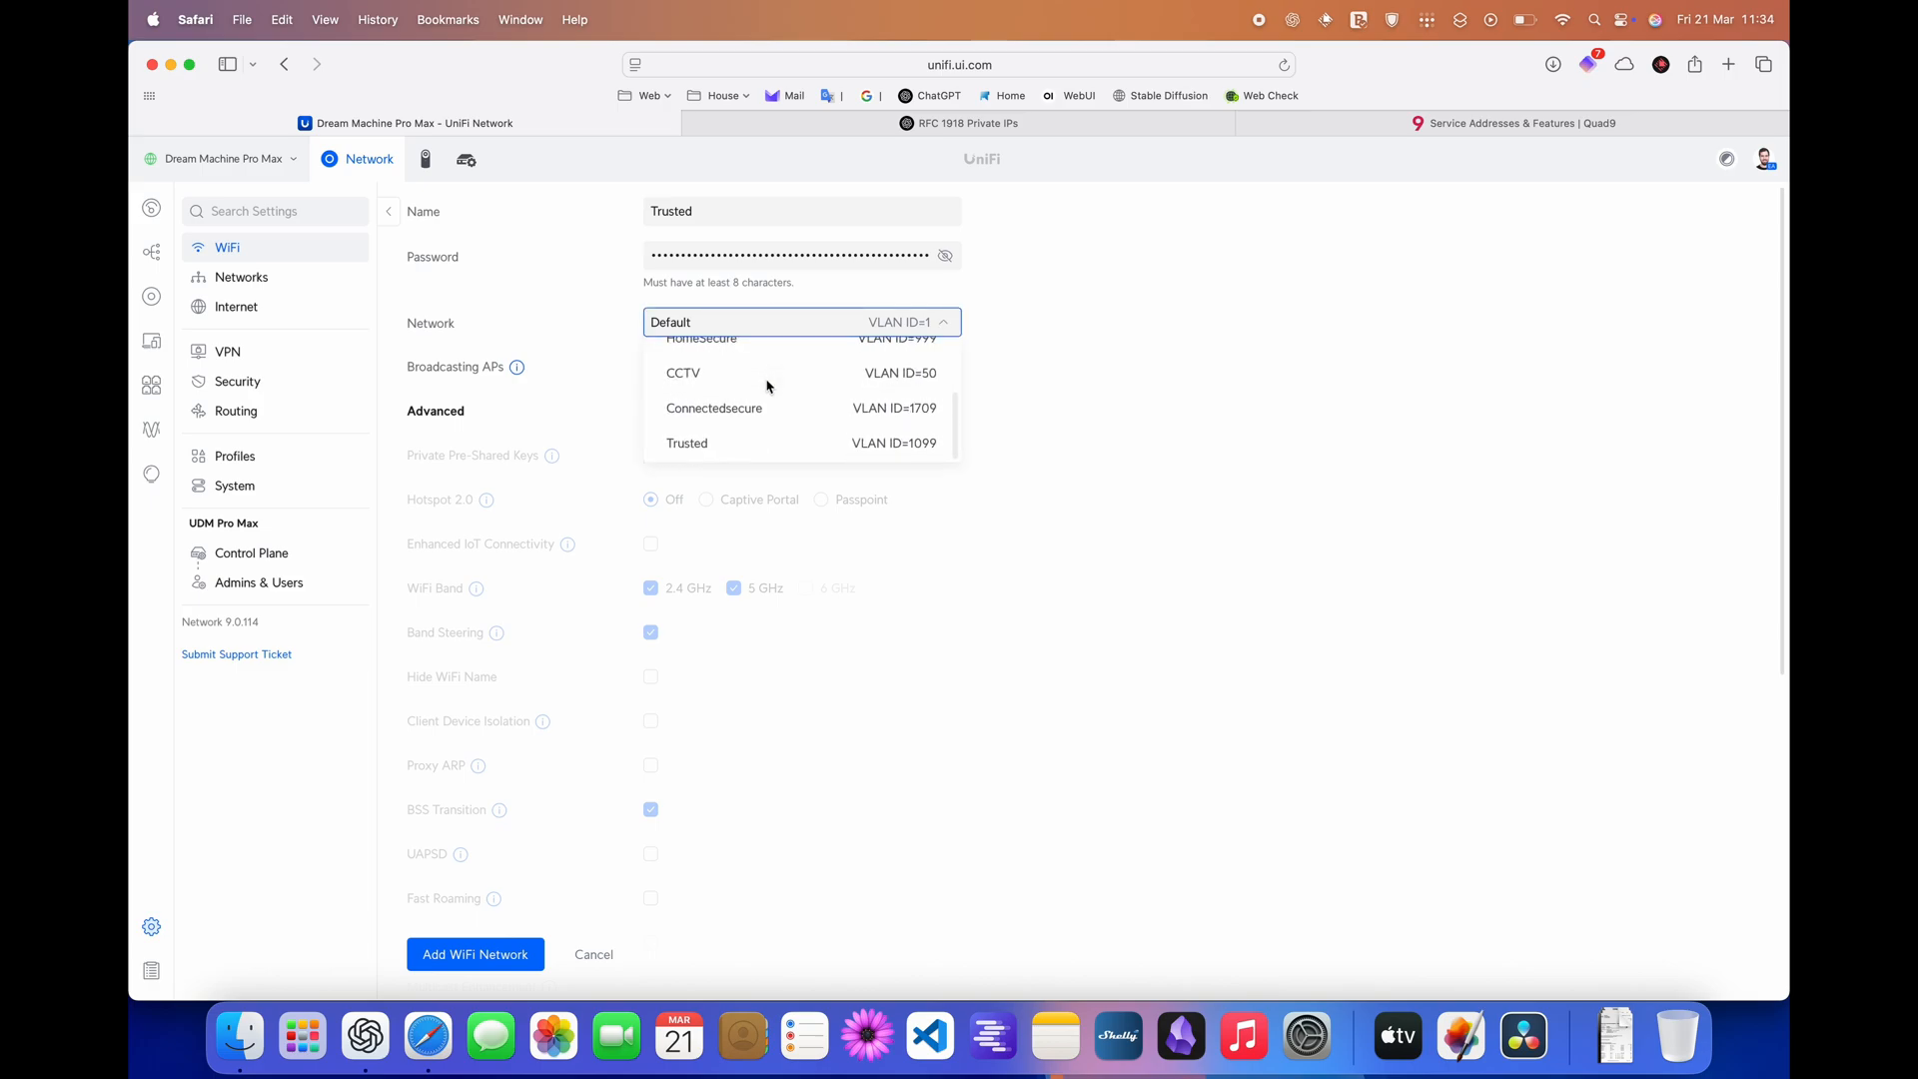
pyautogui.click(725, 441)
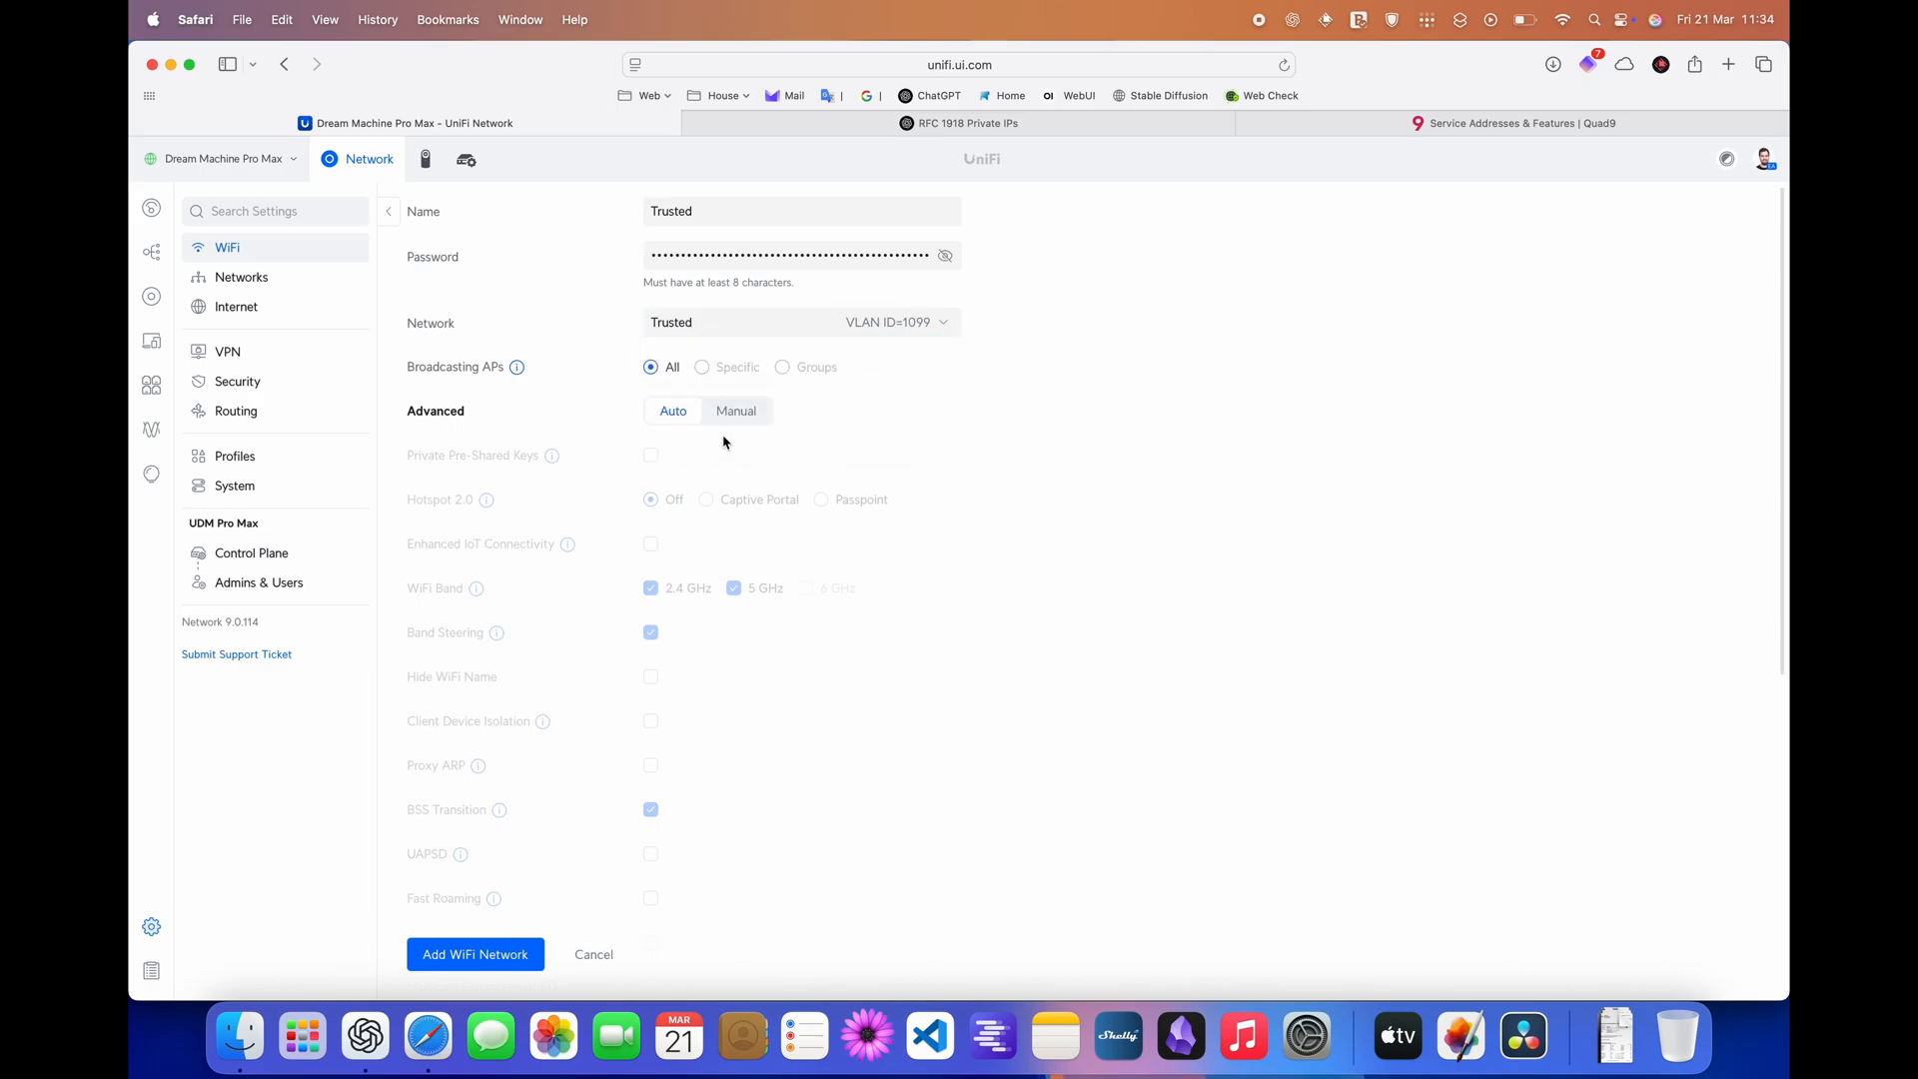
pyautogui.moveTo(706, 371)
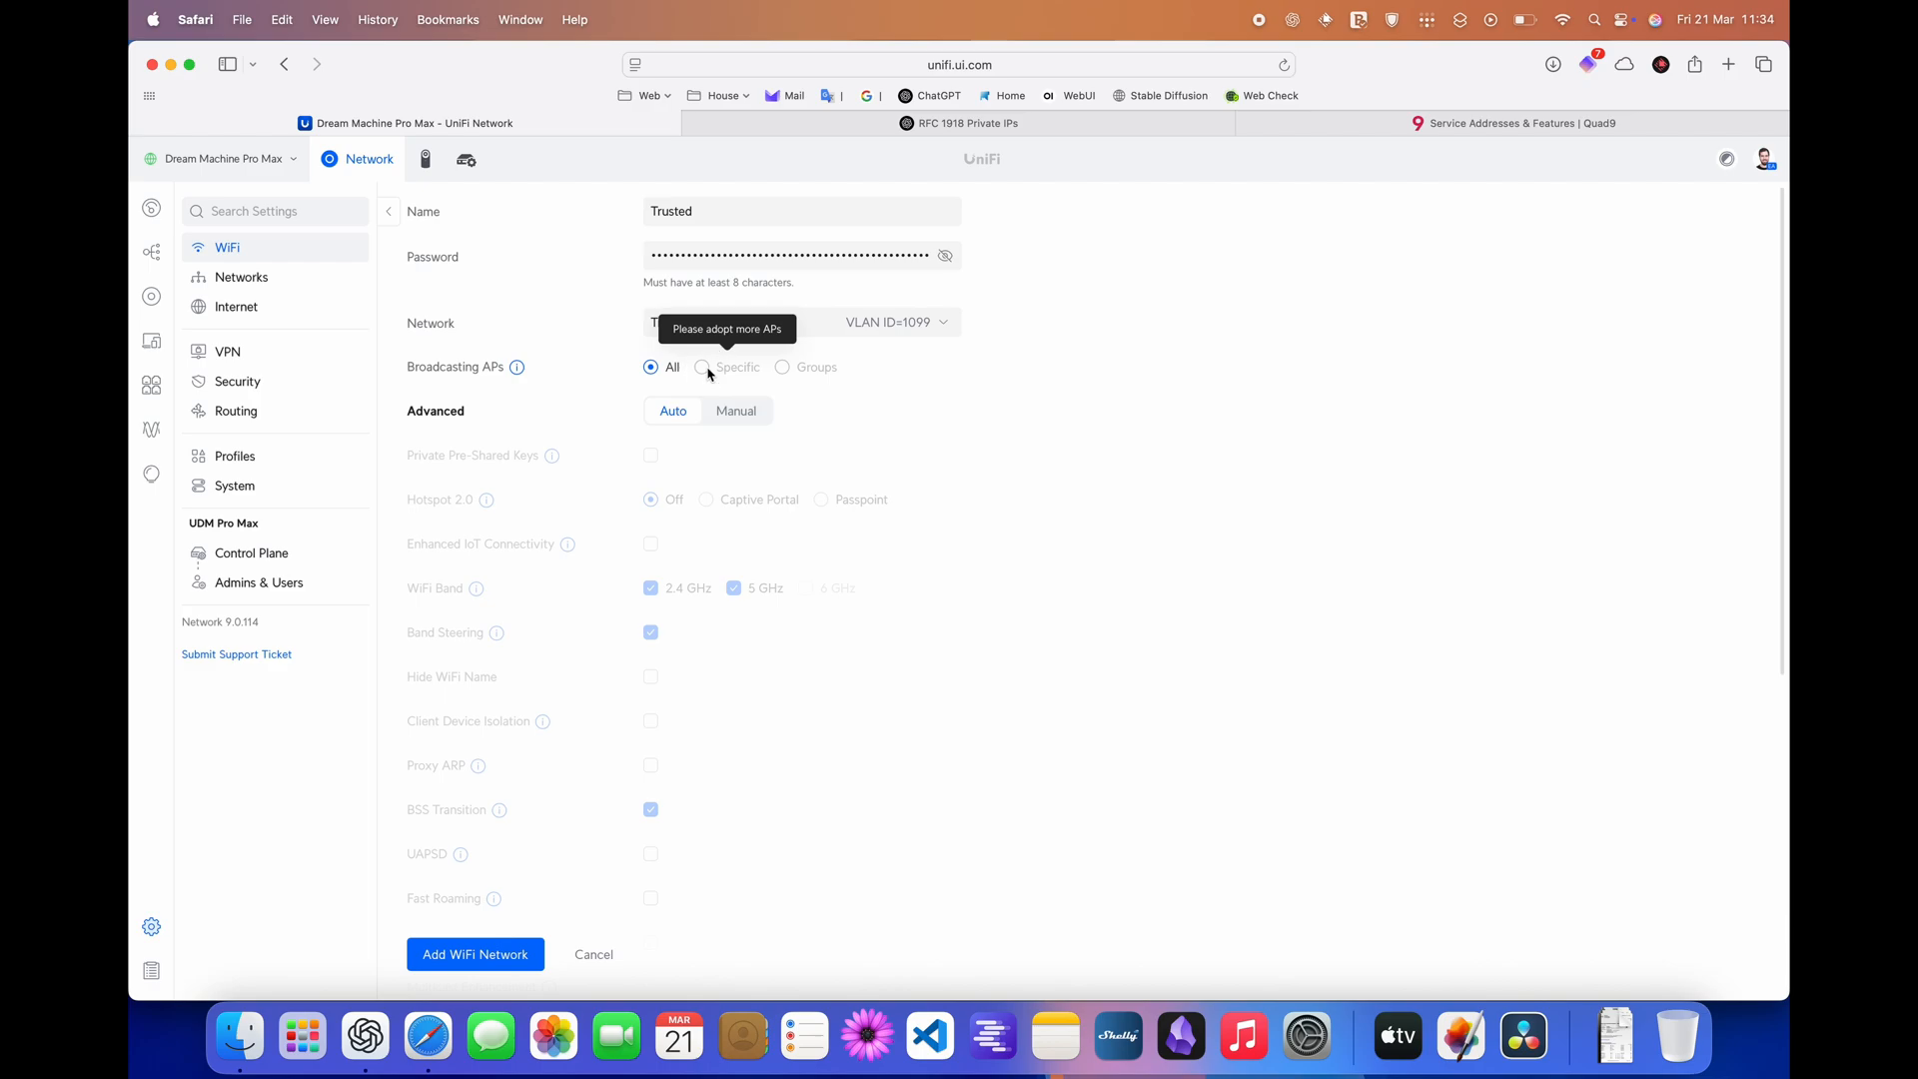
pyautogui.click(756, 411)
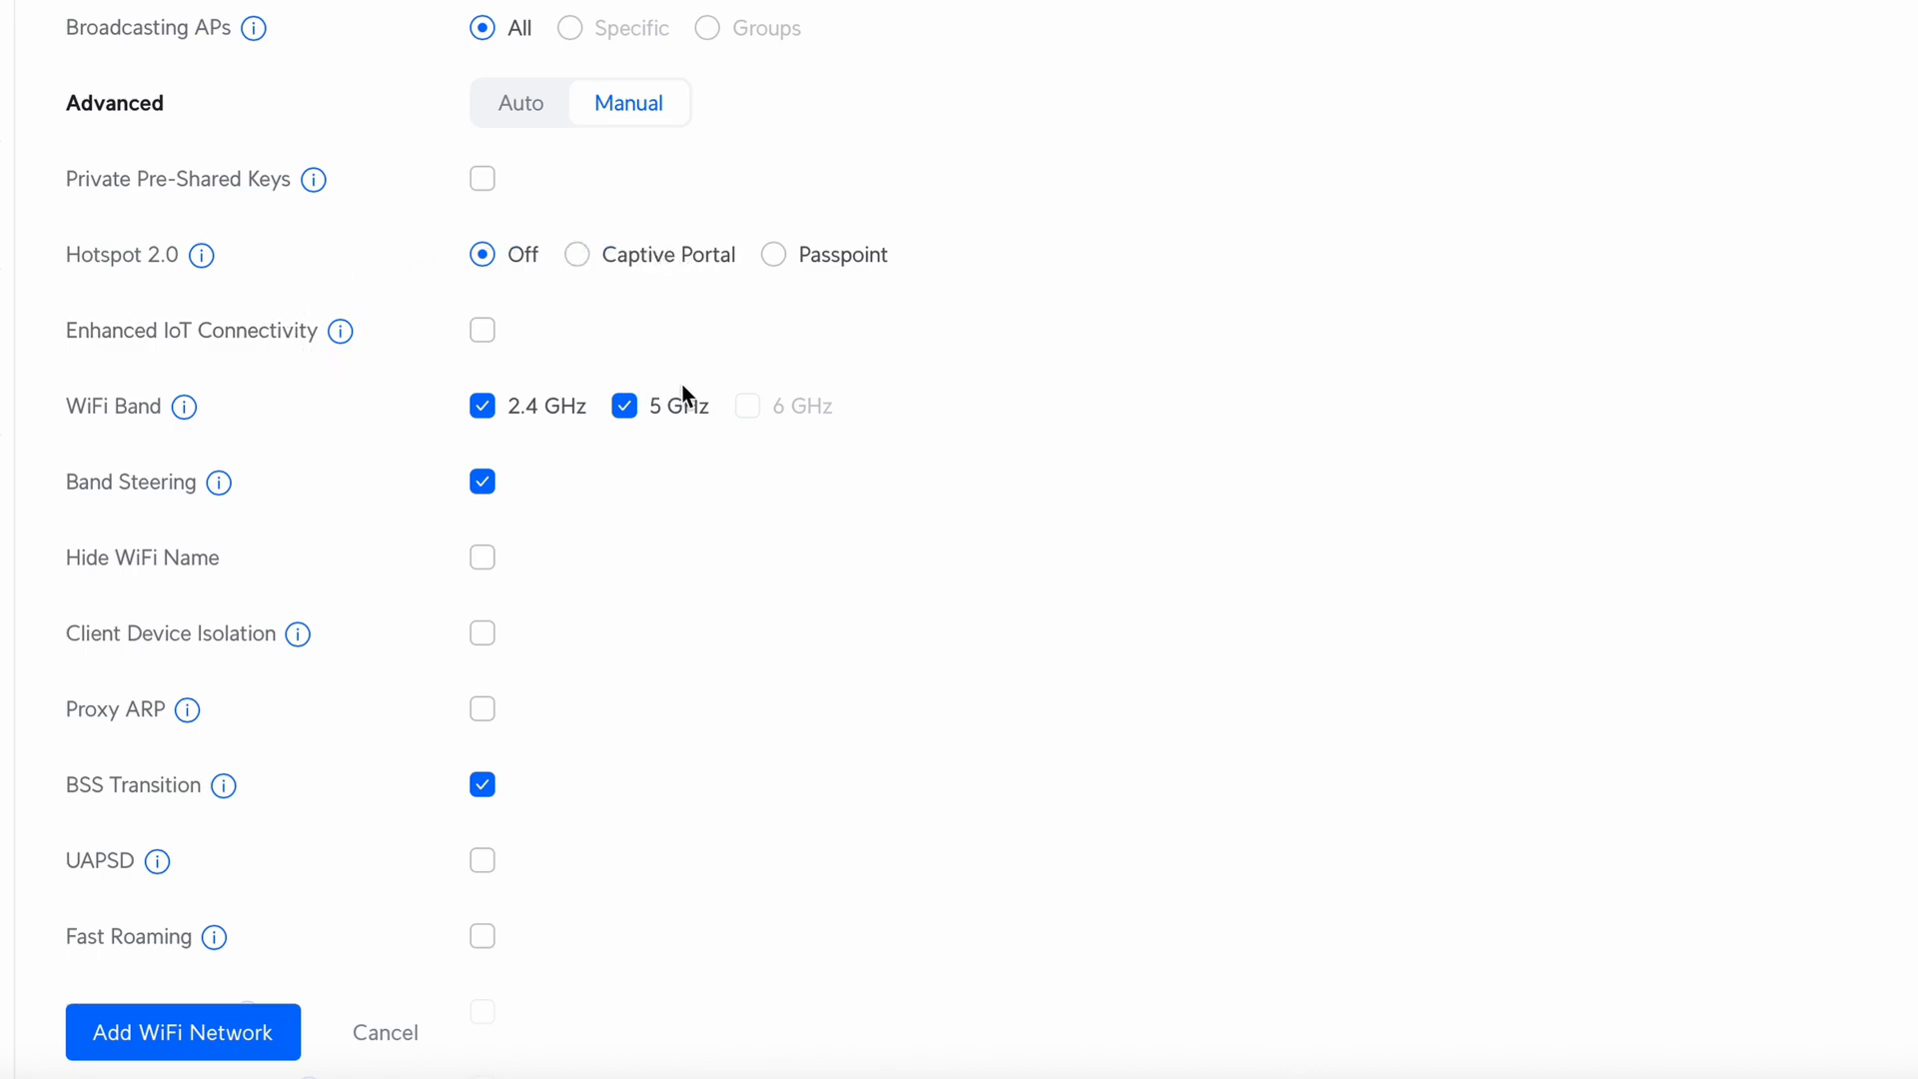
# - Review the advanced WiFi options, including Client Device Isolation and Proxy ARP, and enable Fast Roaming
pyautogui.scroll(-3, 837, 403)
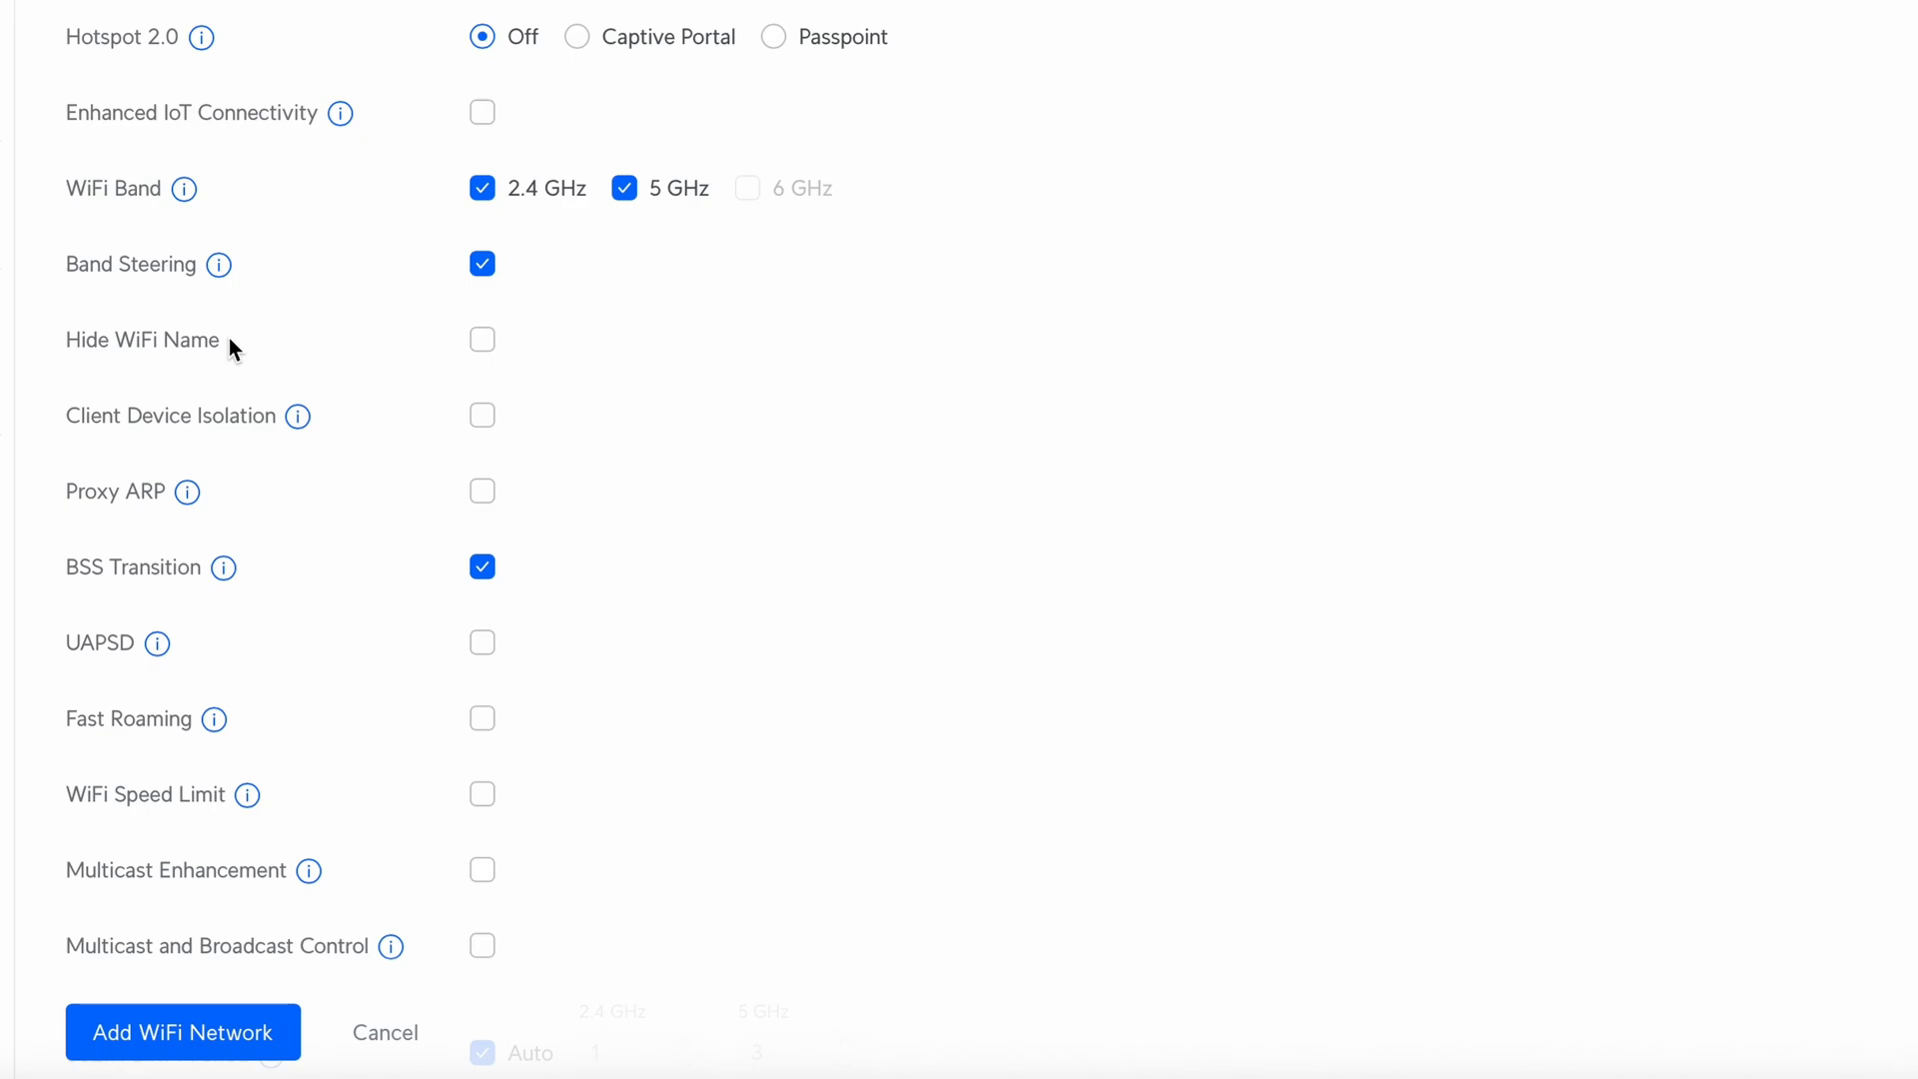
pyautogui.moveTo(302, 406)
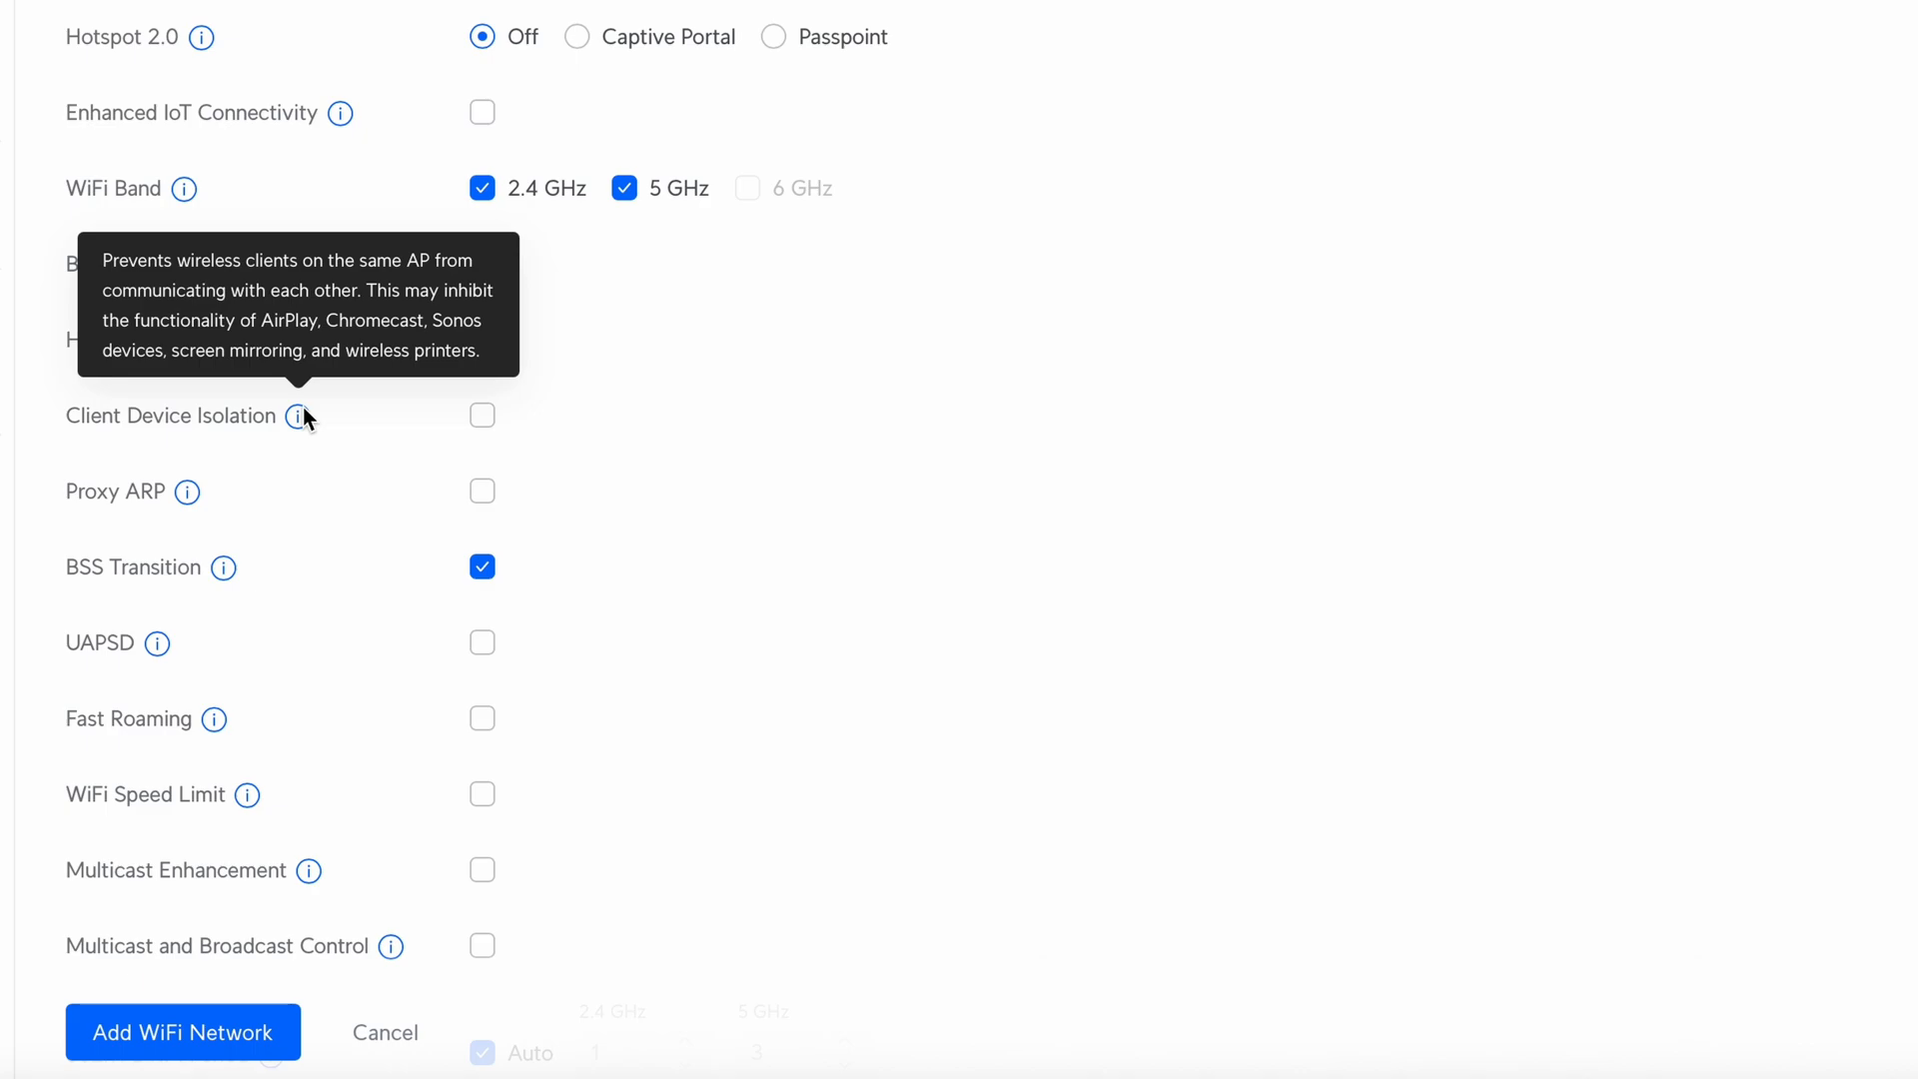
pyautogui.moveTo(196, 489)
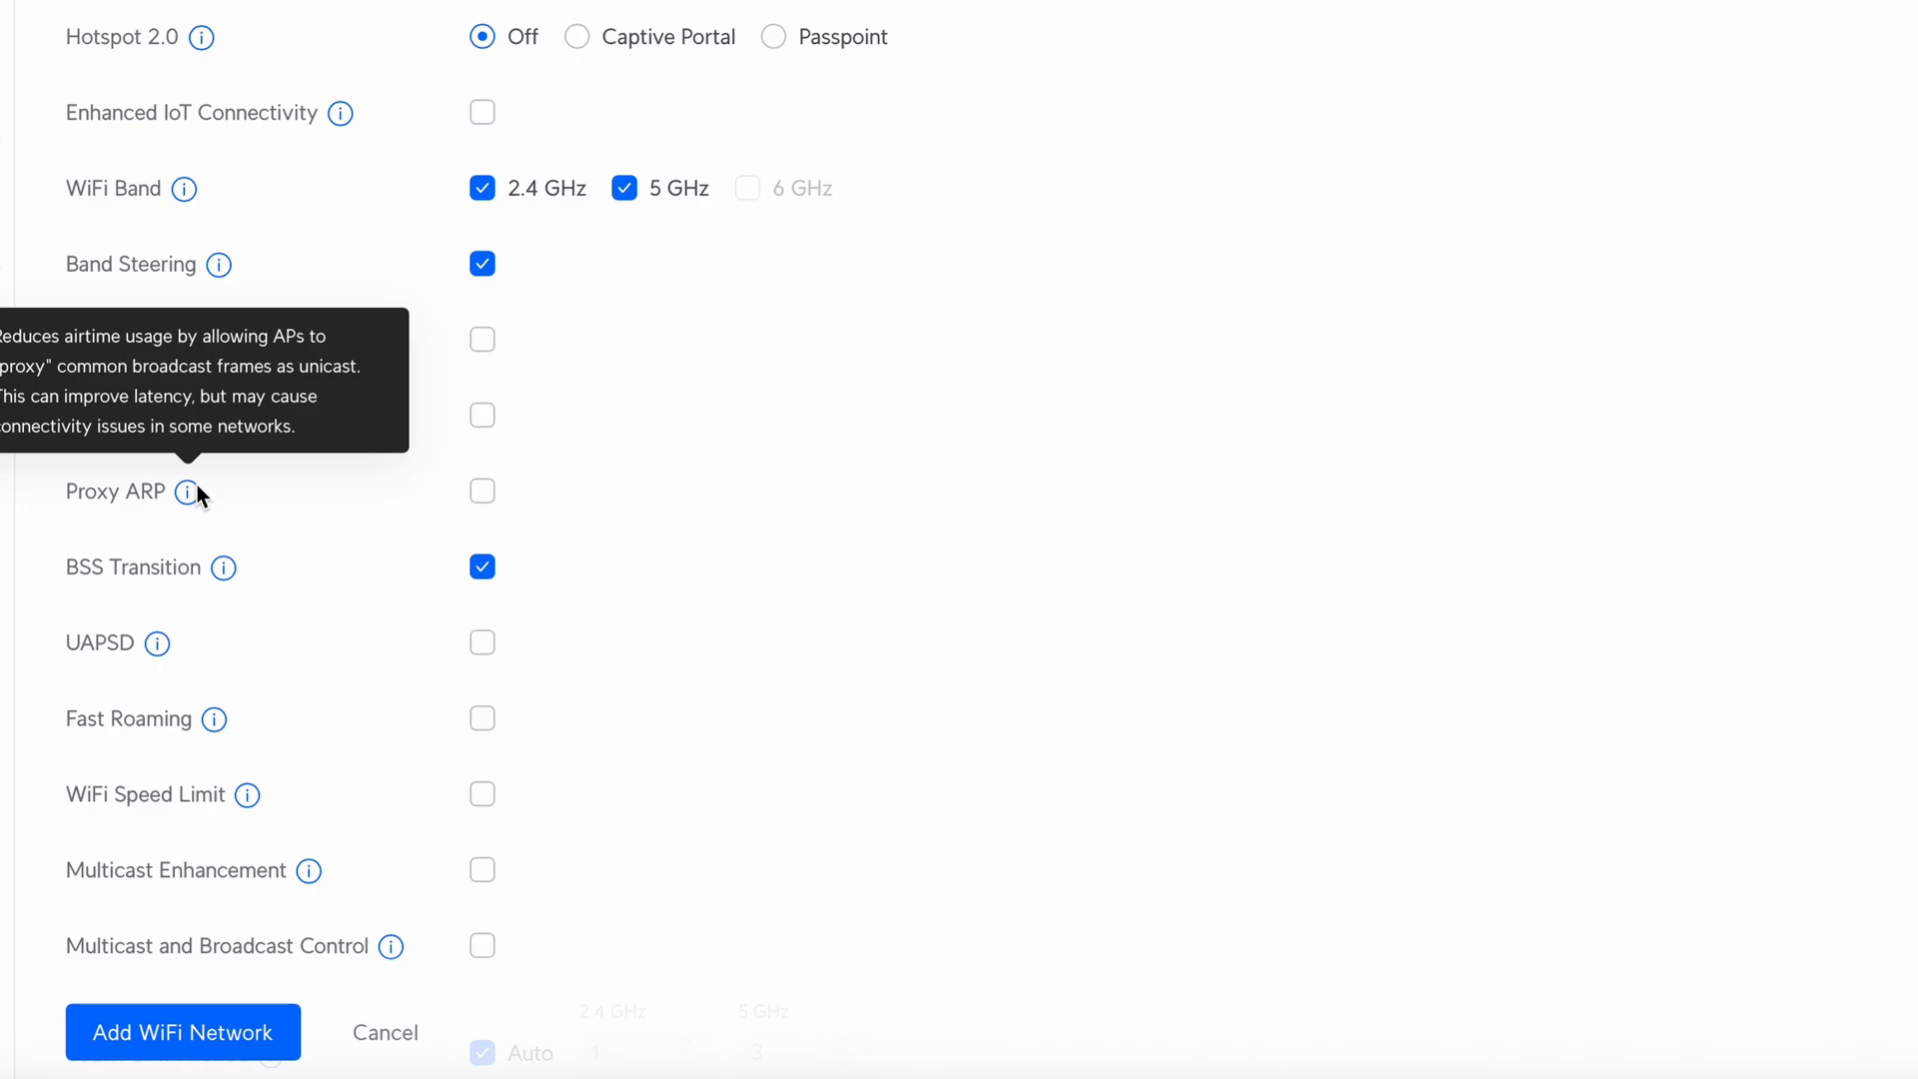
pyautogui.scroll(-2, 195, 484)
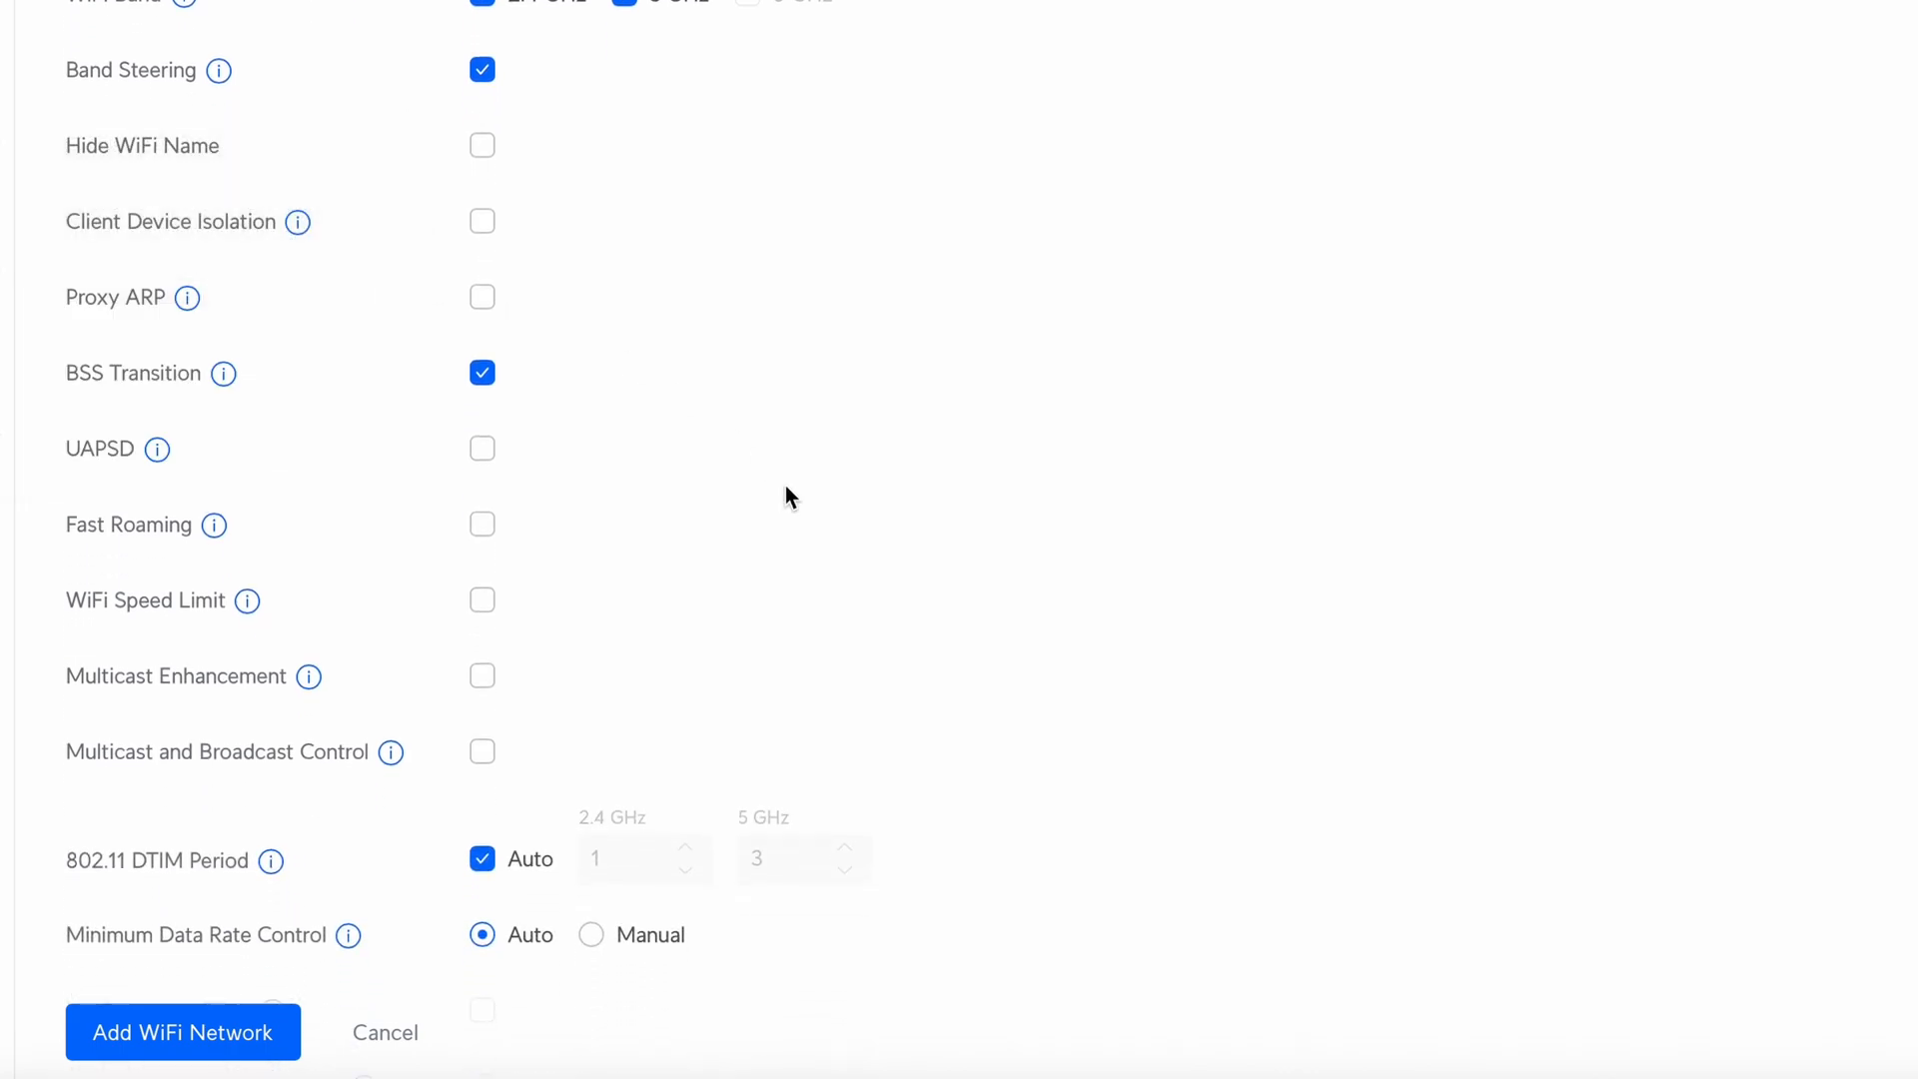
pyautogui.scroll(4, 732, 250)
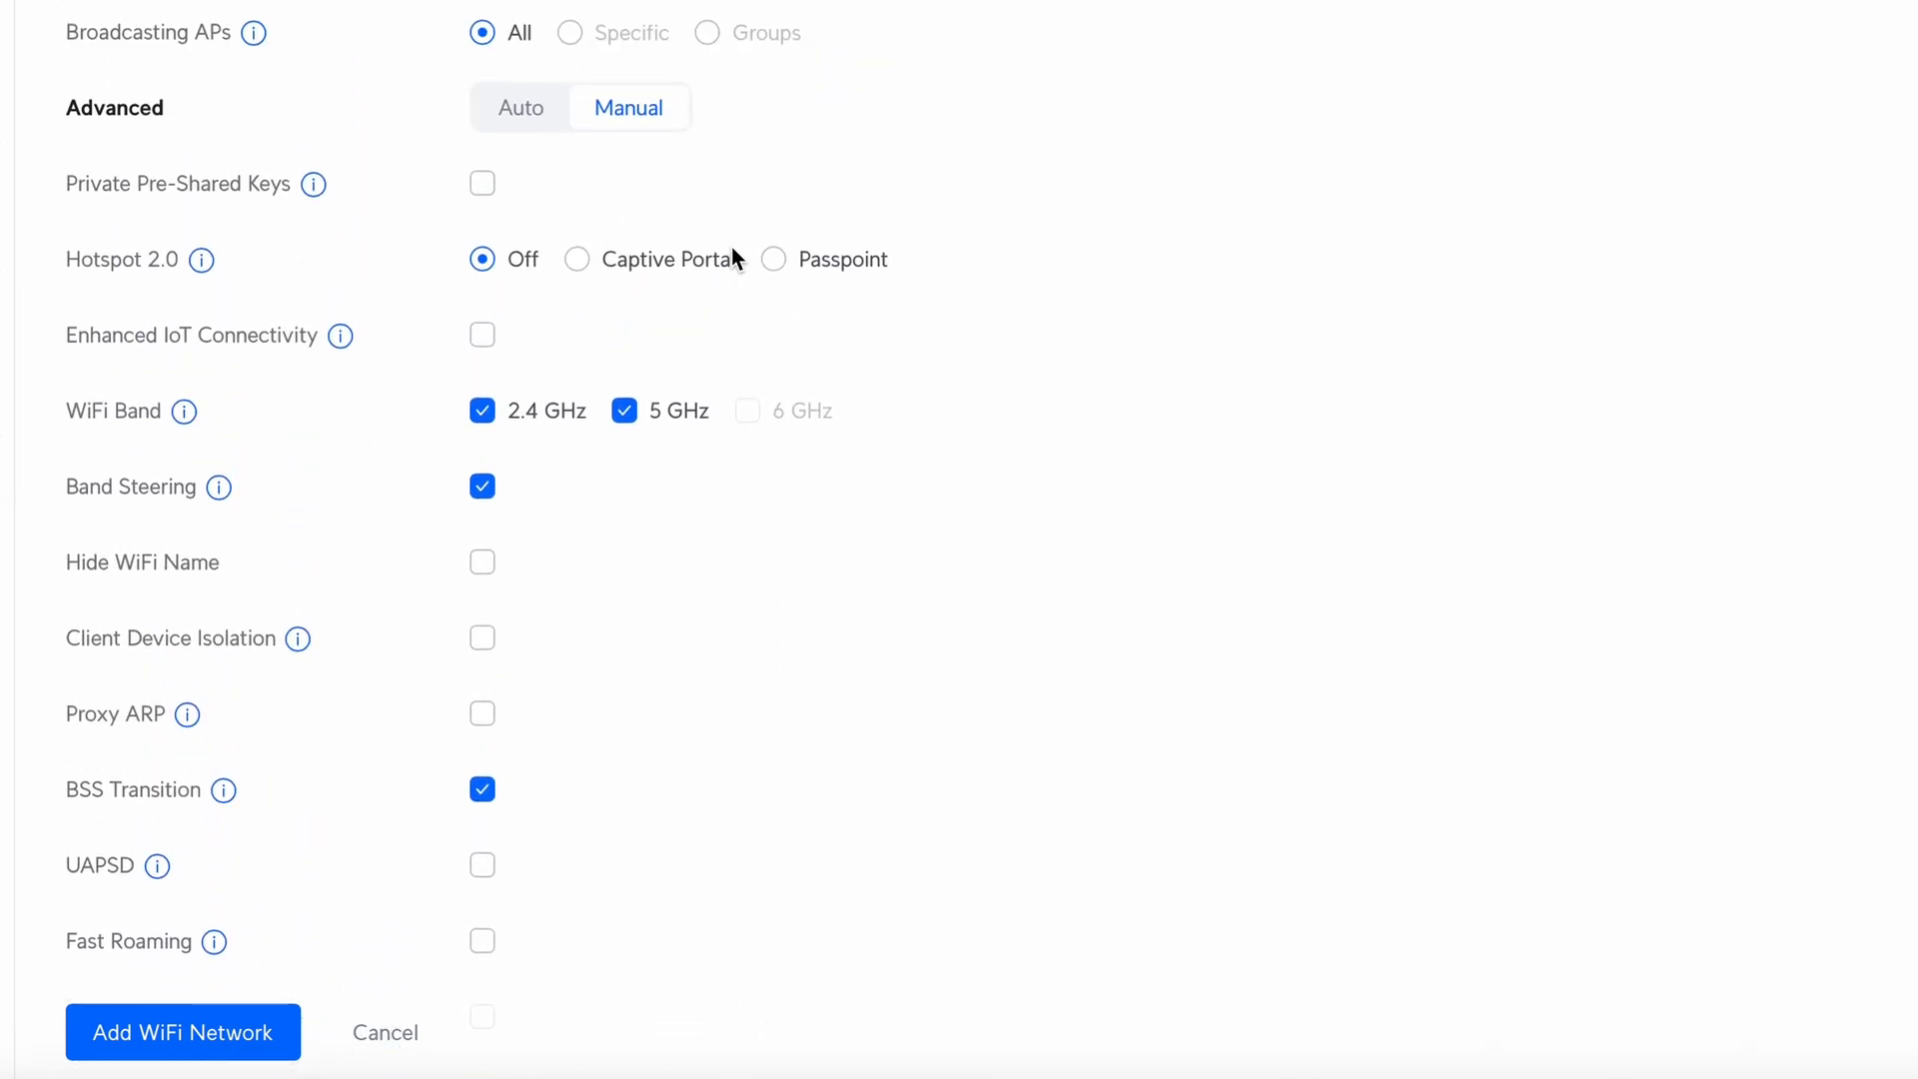
pyautogui.scroll(-3, 732, 258)
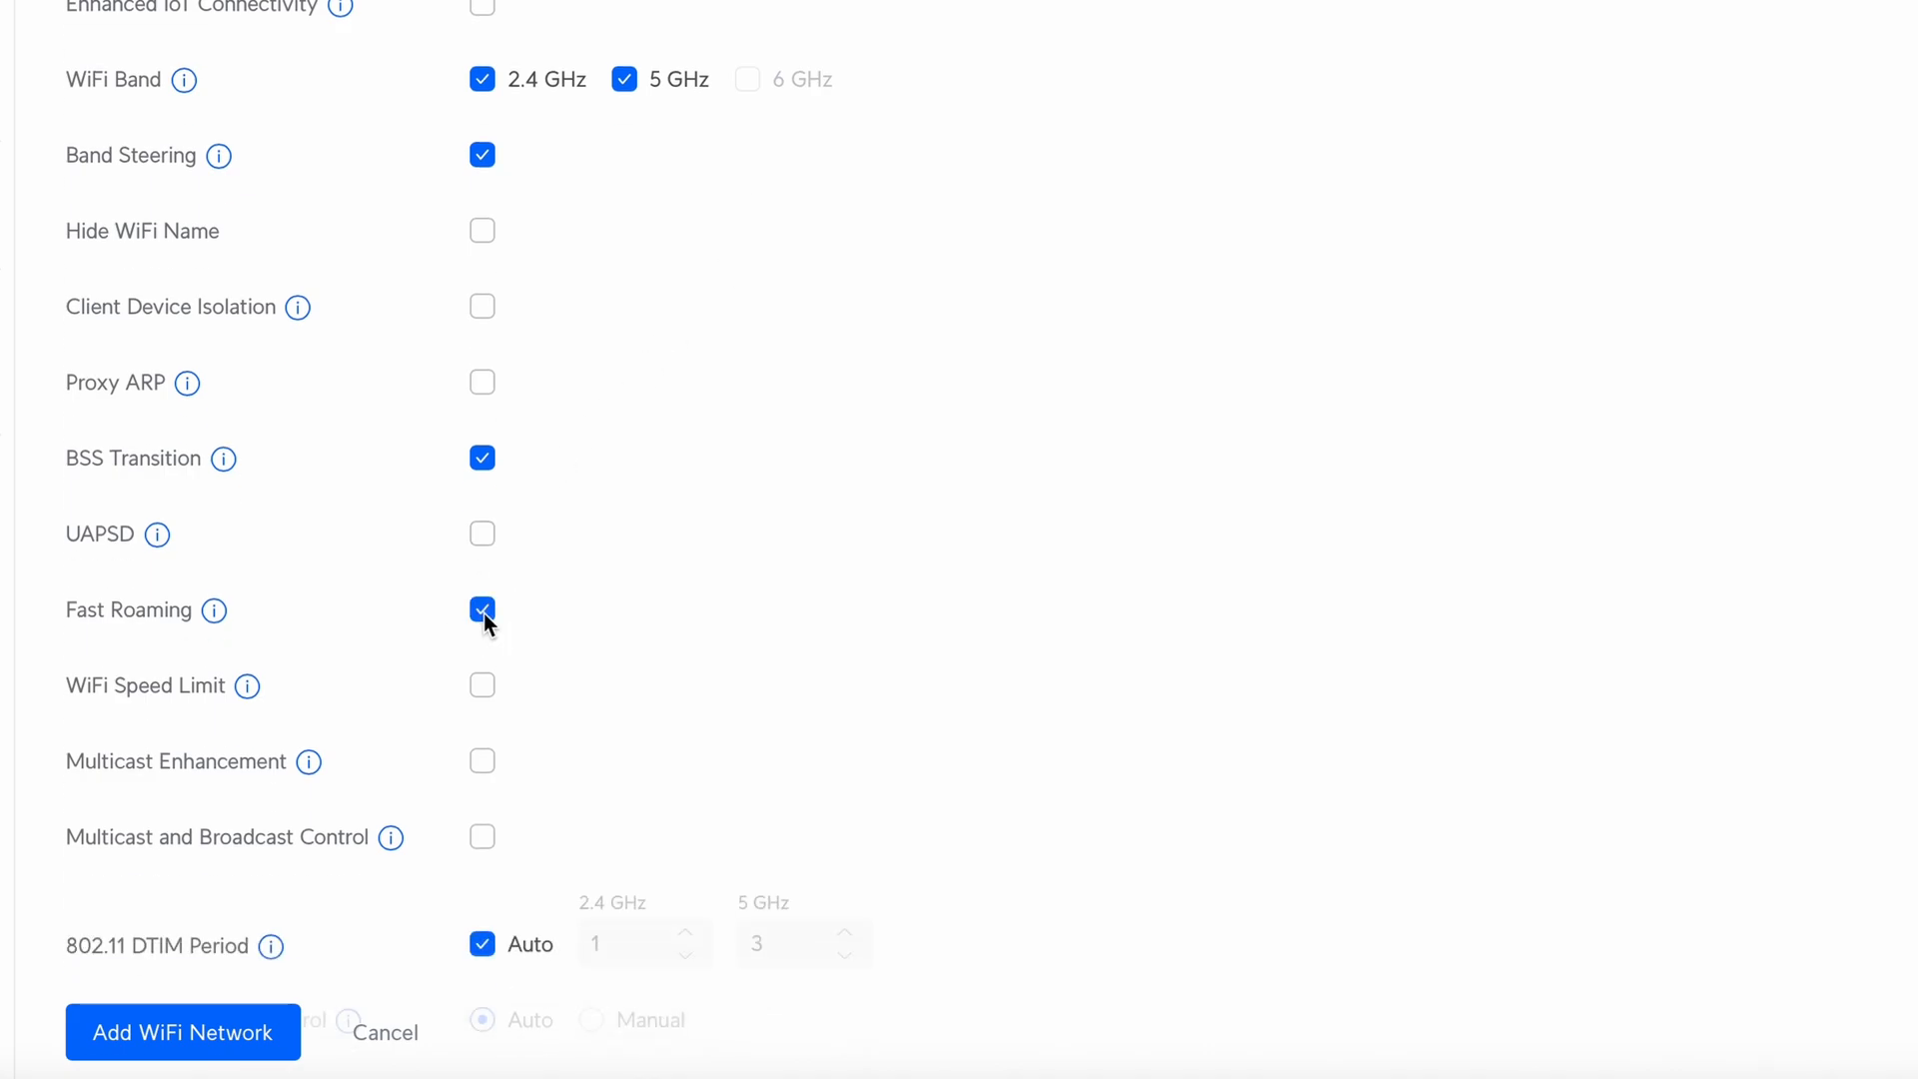
# - Enable the WiFi speed limit and fill in a new bandwidth profile named slow with 100 Mbps download and upload limits
pyautogui.click(482, 685)
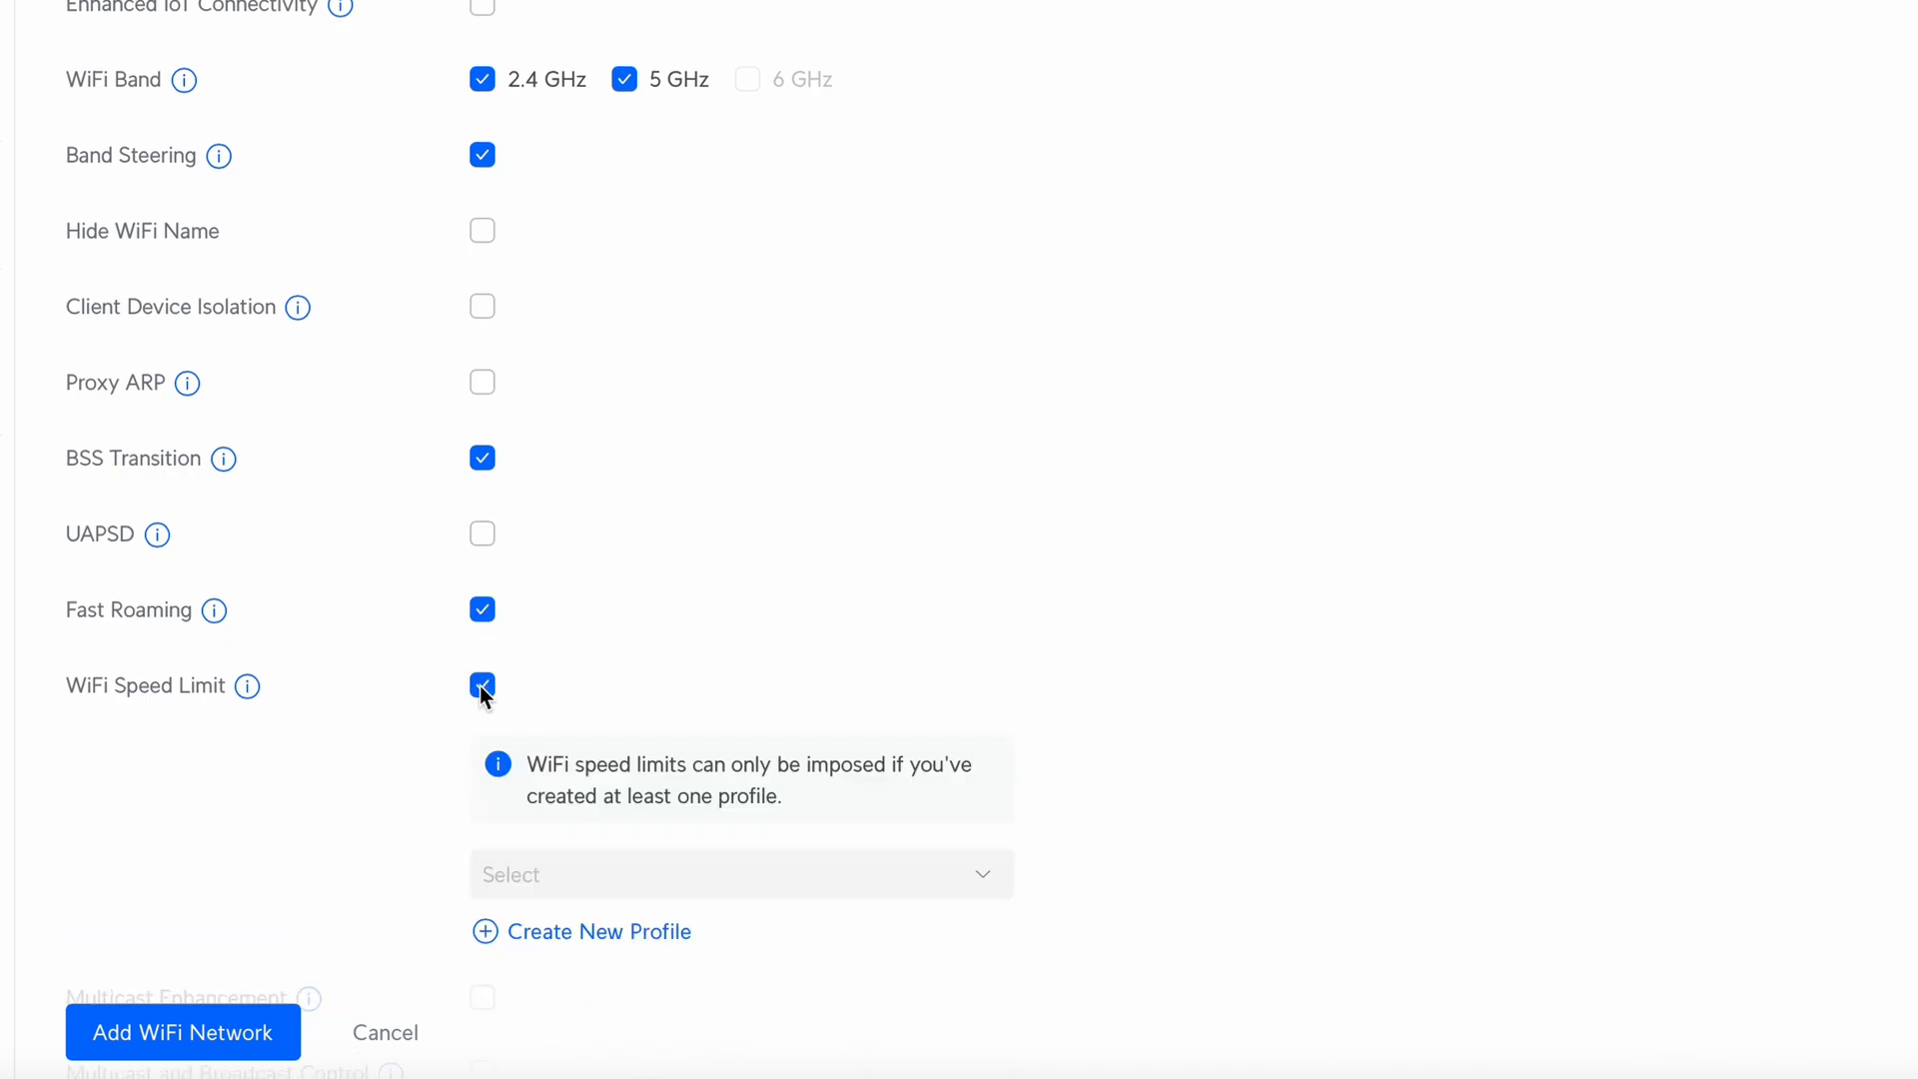
pyautogui.click(577, 865)
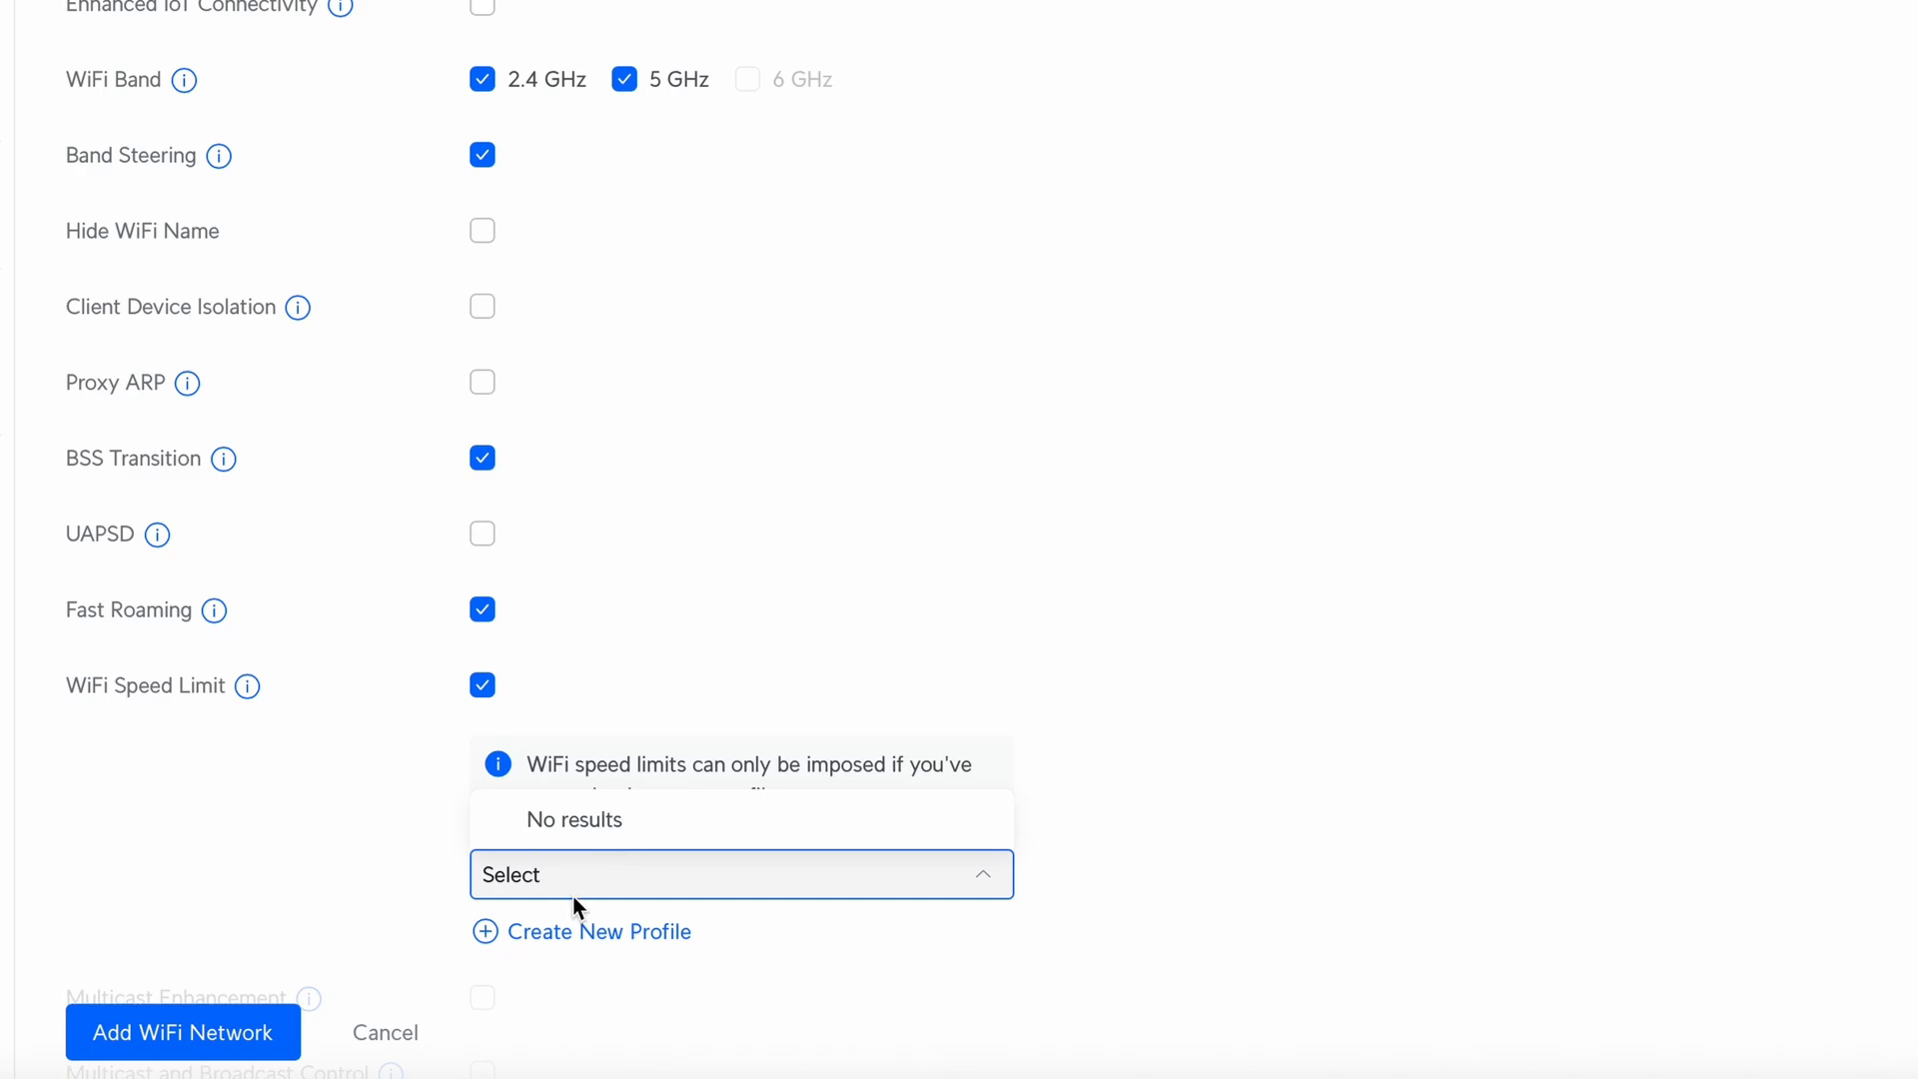
pyautogui.click(553, 929)
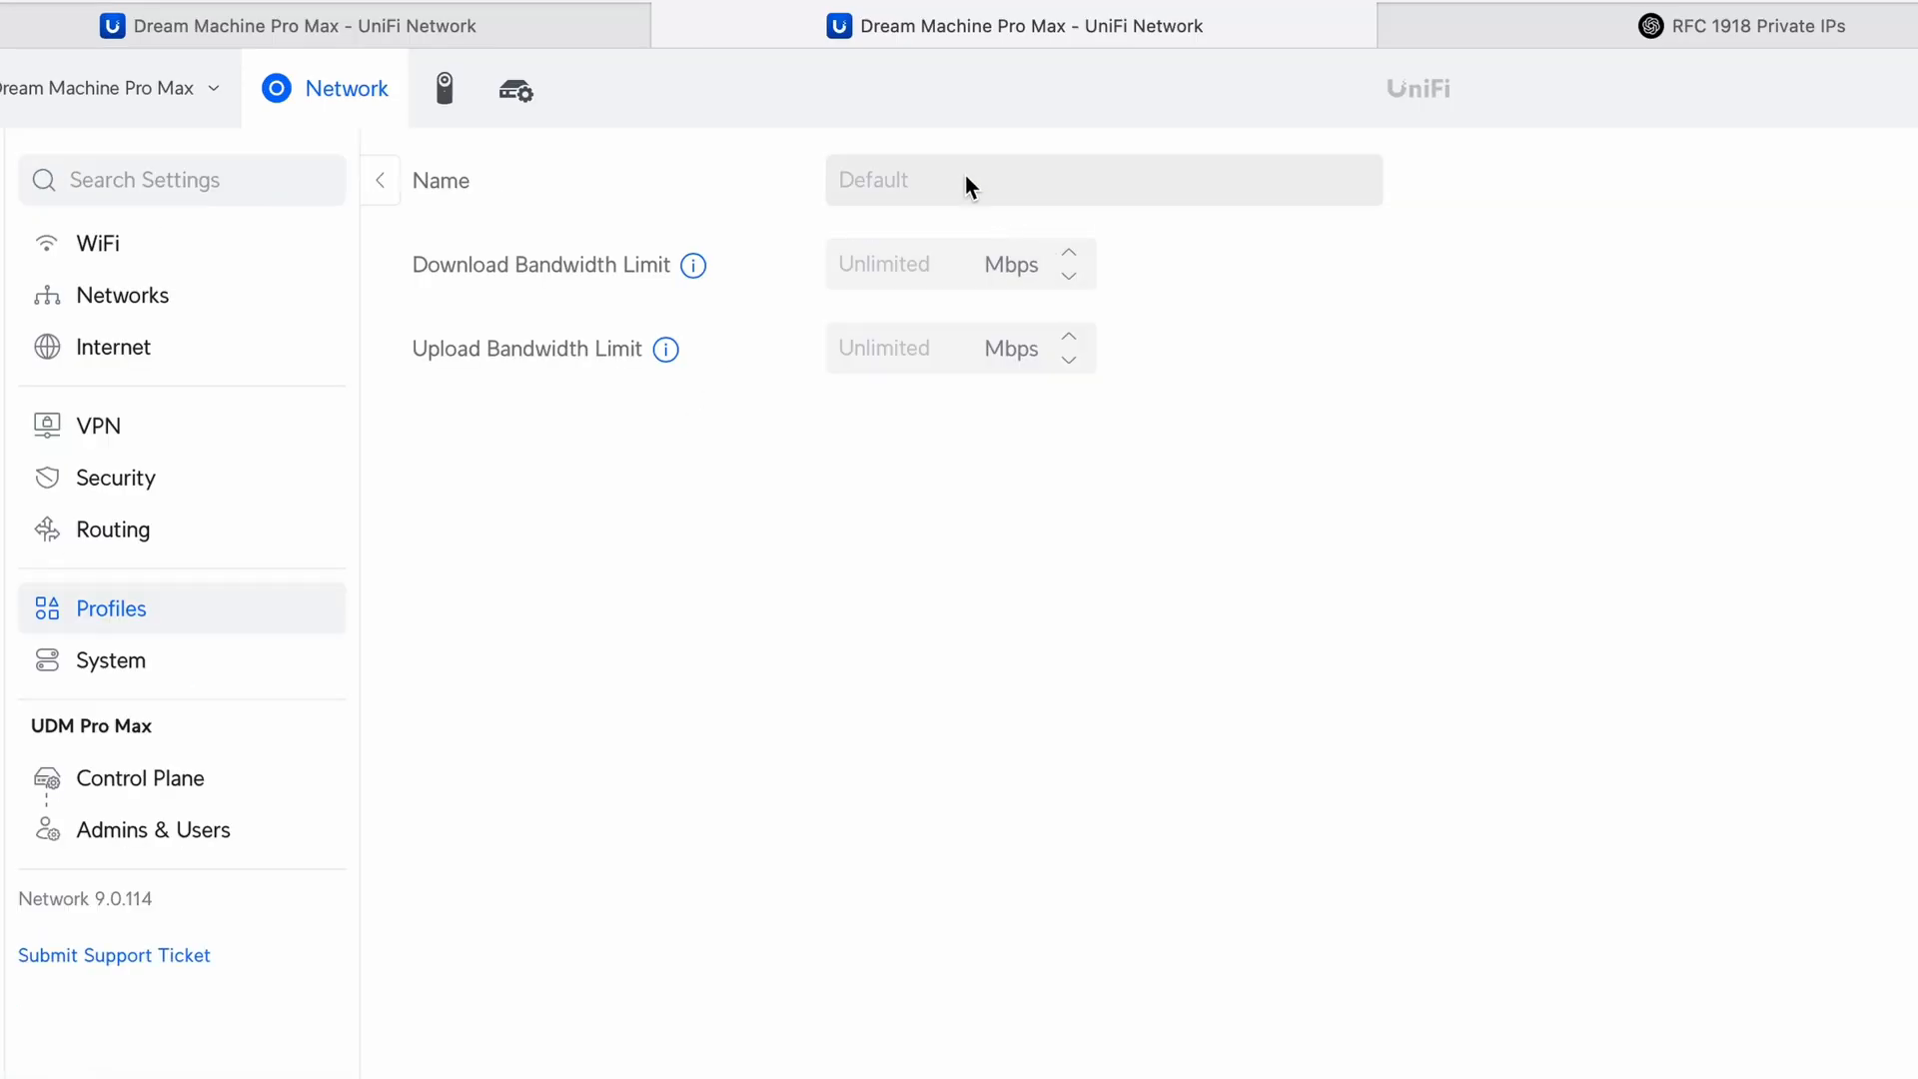
pyautogui.click(943, 172)
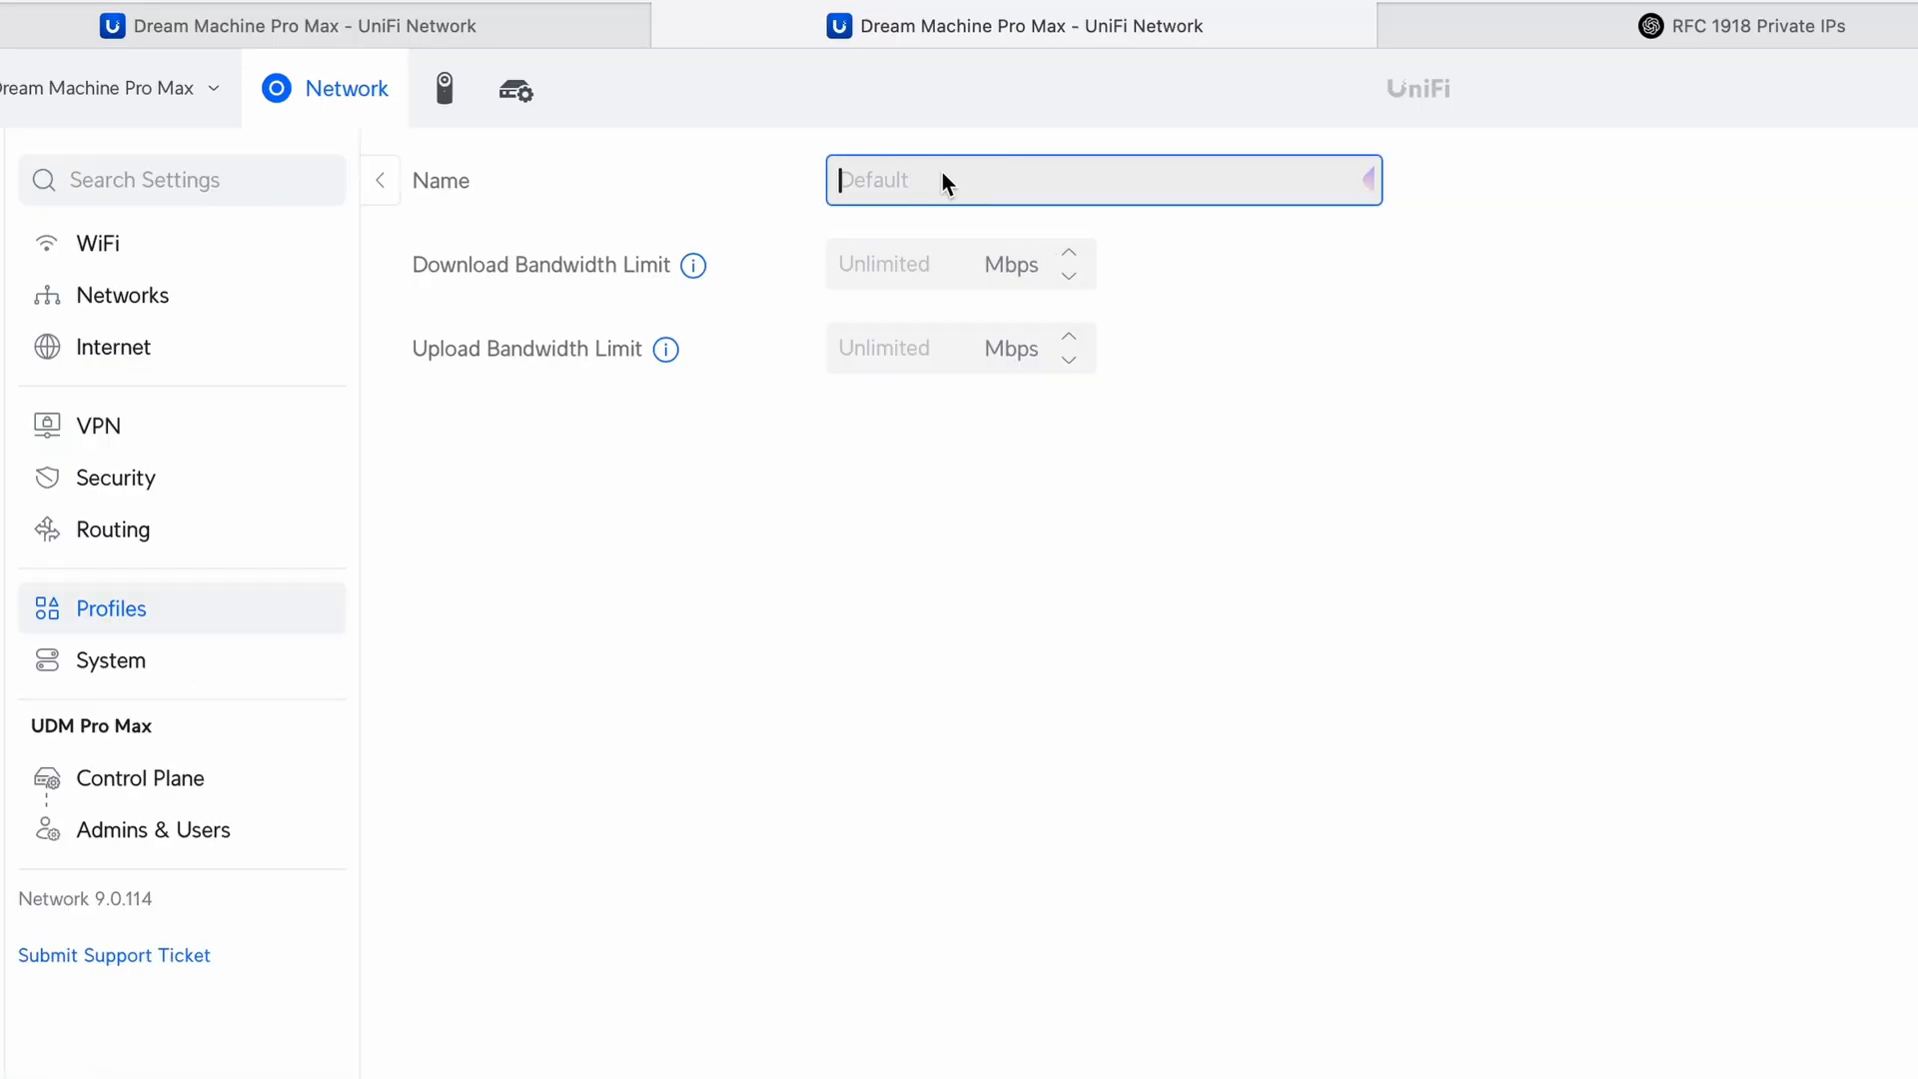
pyautogui.write('slow')
pyautogui.click(875, 278)
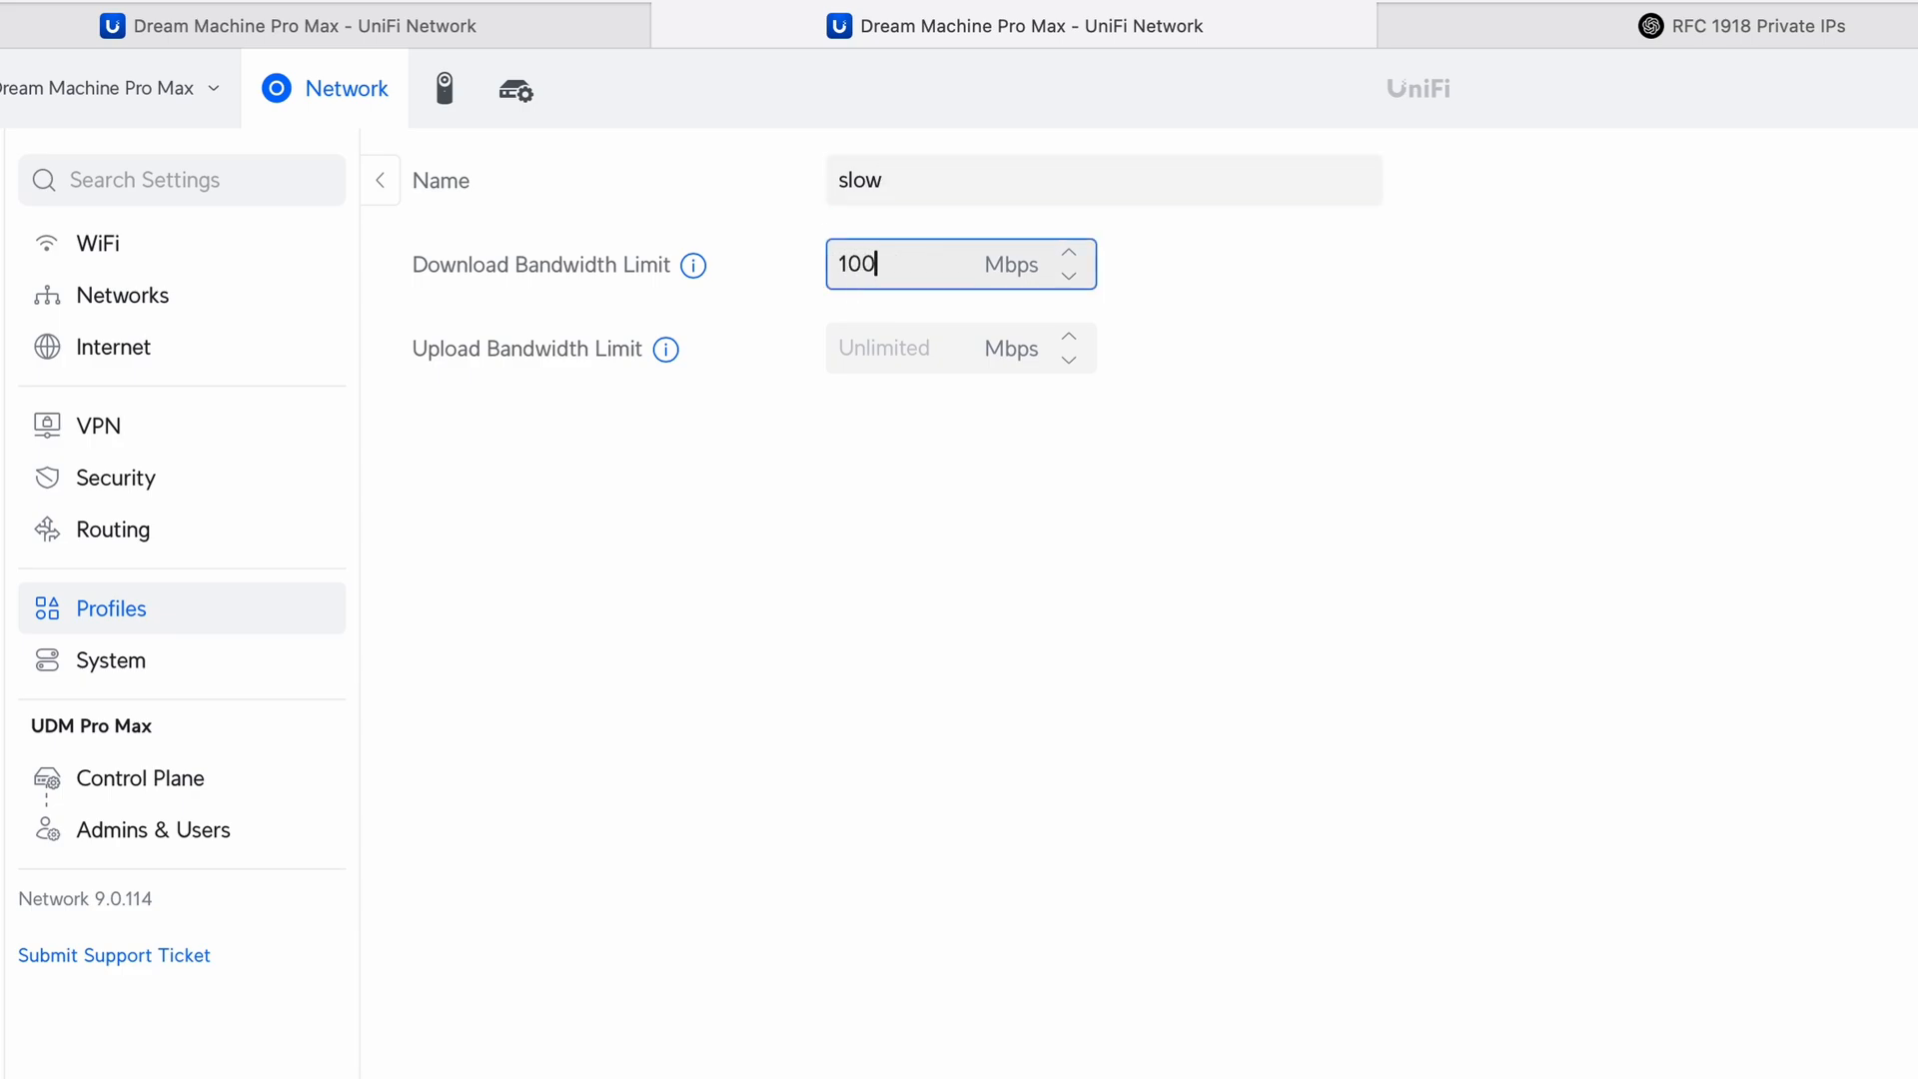
pyautogui.click(889, 367)
pyautogui.write('100')
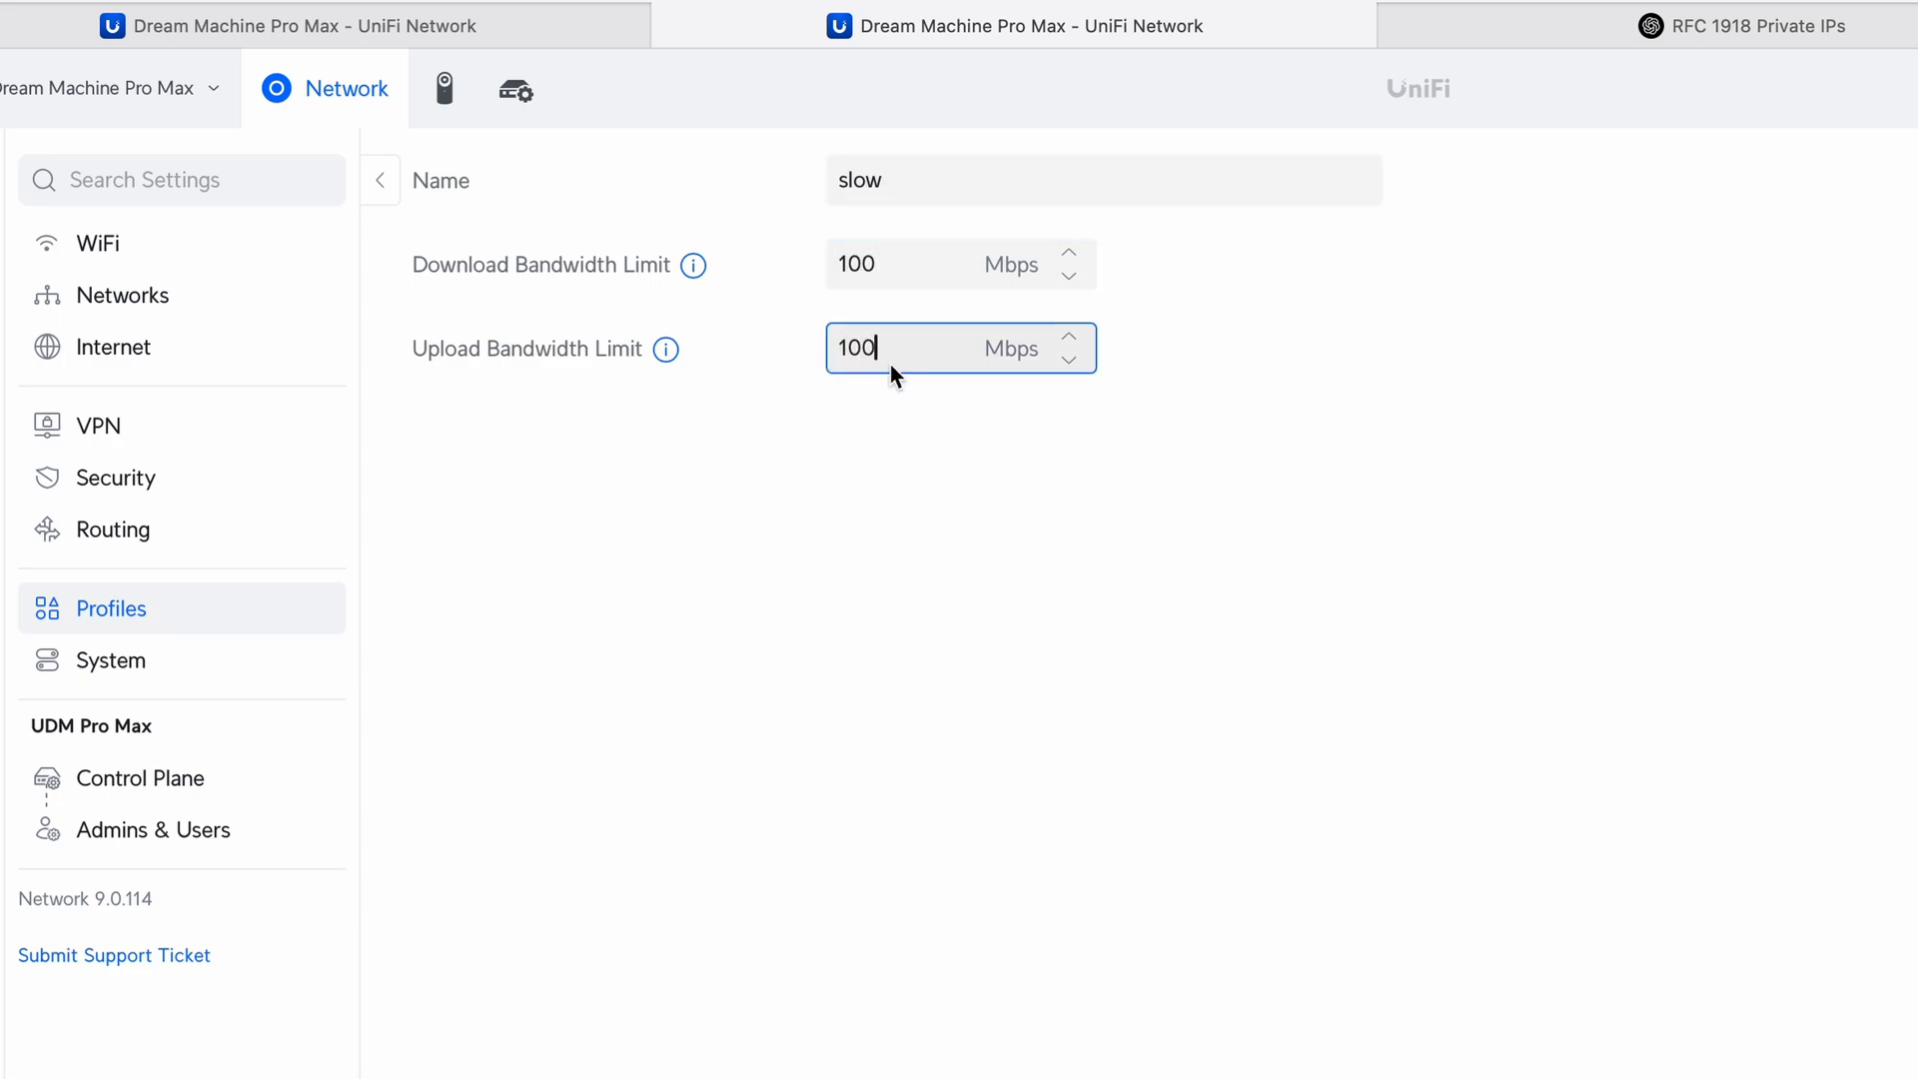
pyautogui.click(1036, 273)
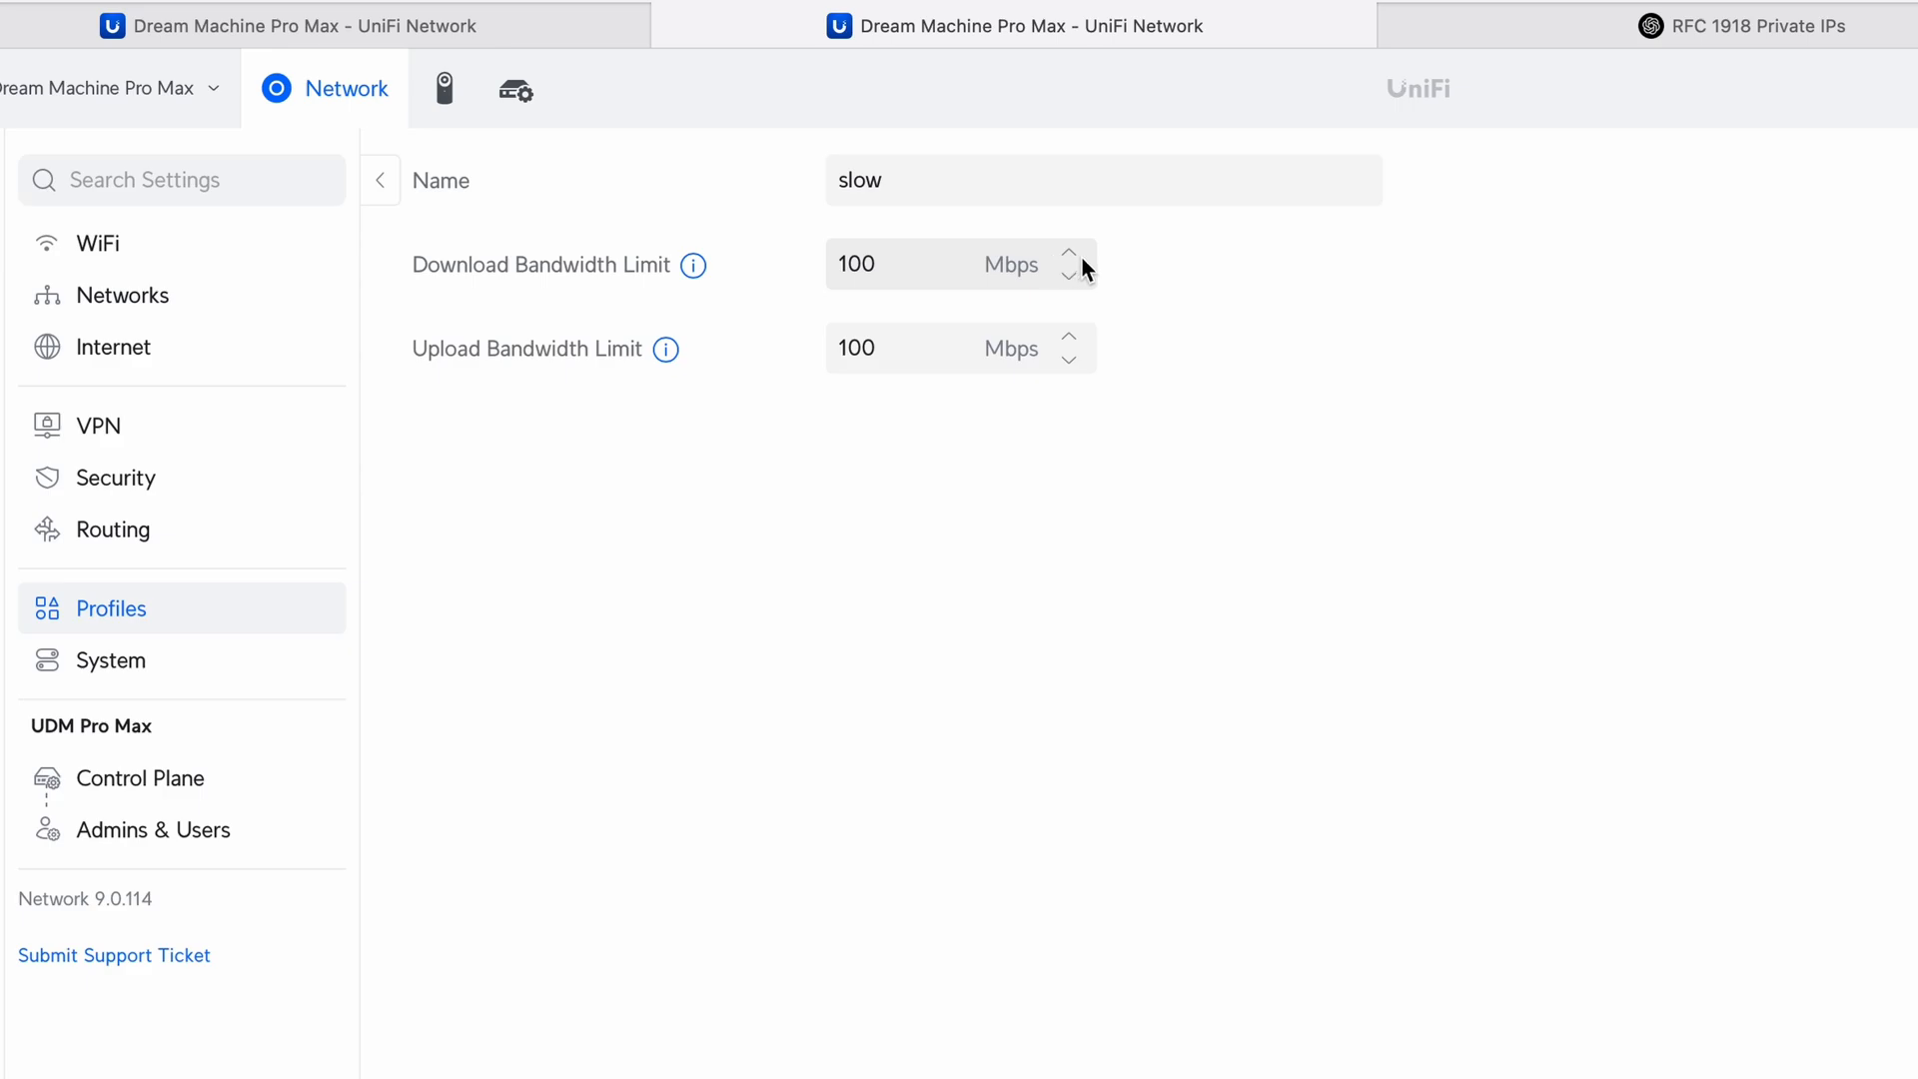
# - Leave the speed profile form, return to the new WiFi network's settings and turn off WiFi Speed Limit
pyautogui.click(675, 28)
pyautogui.click(1526, 893)
pyautogui.click(1498, 530)
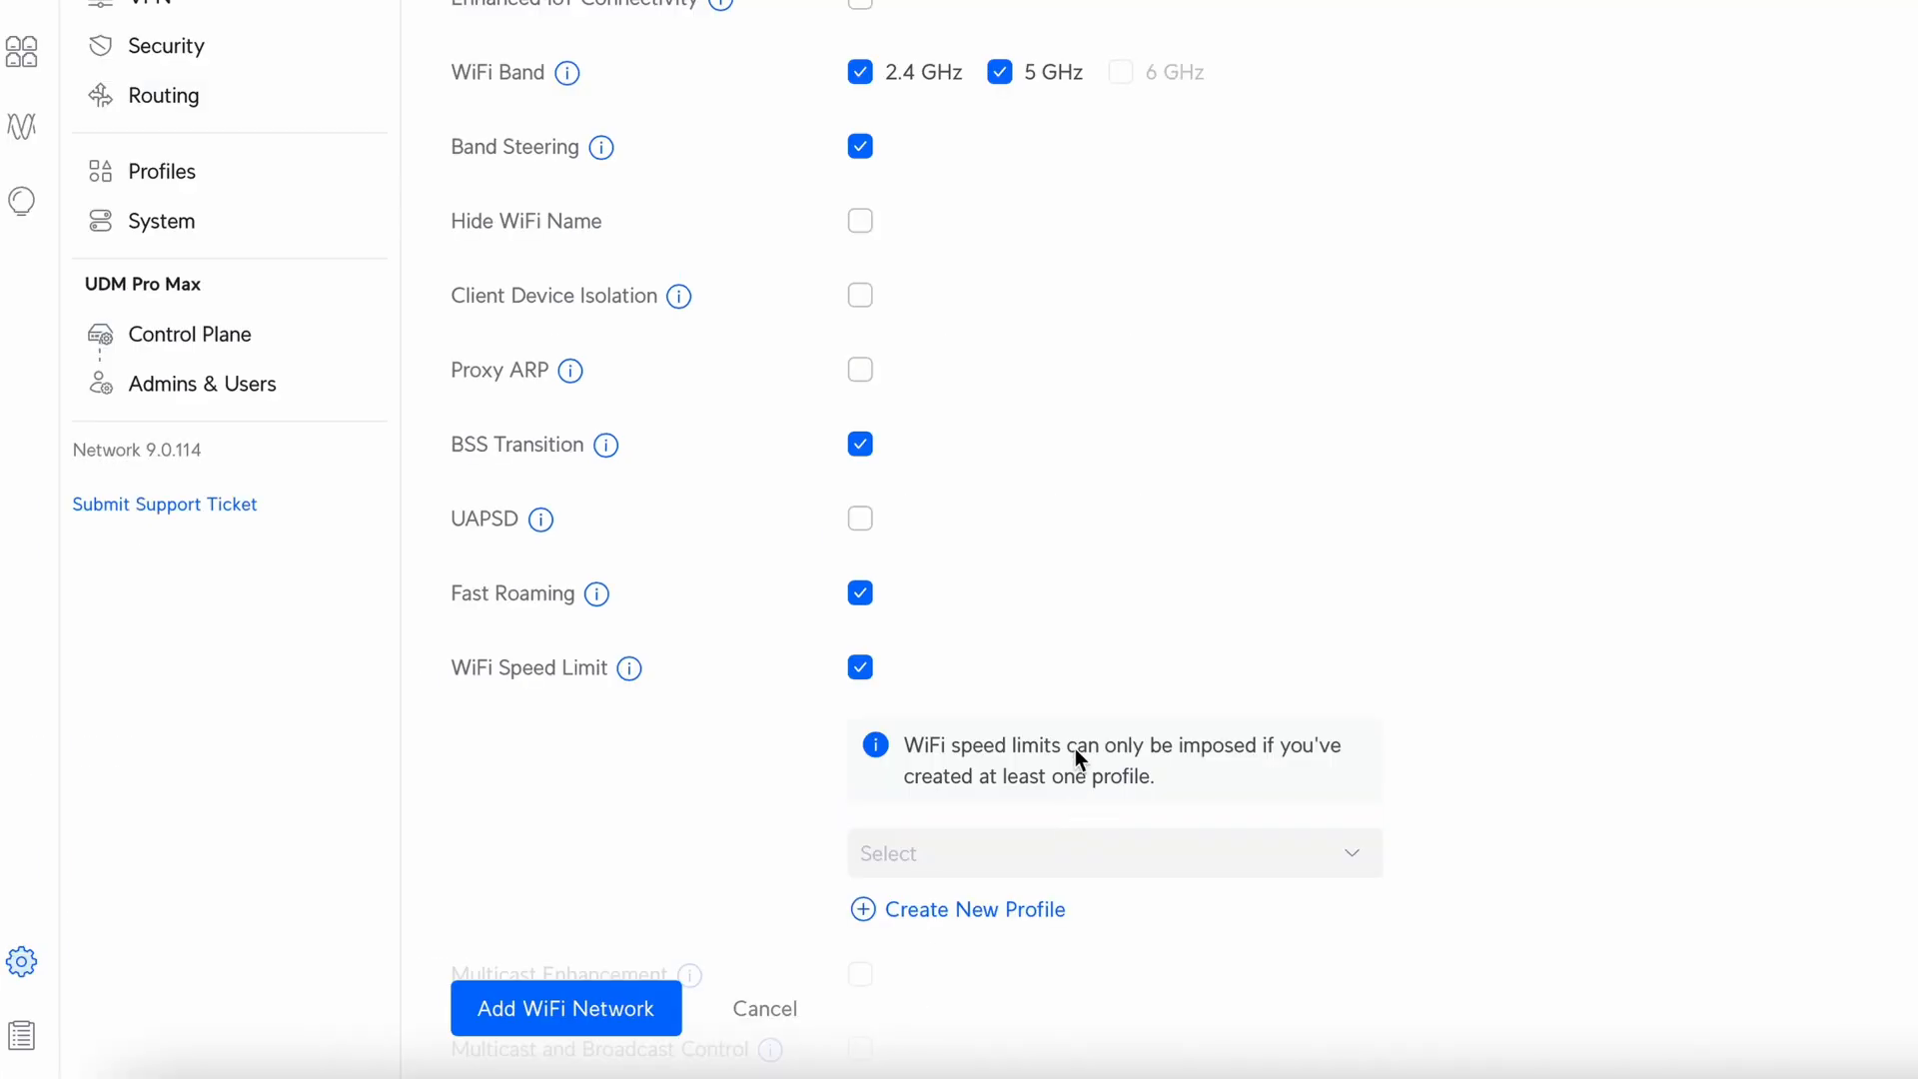
pyautogui.scroll(-4, 1064, 744)
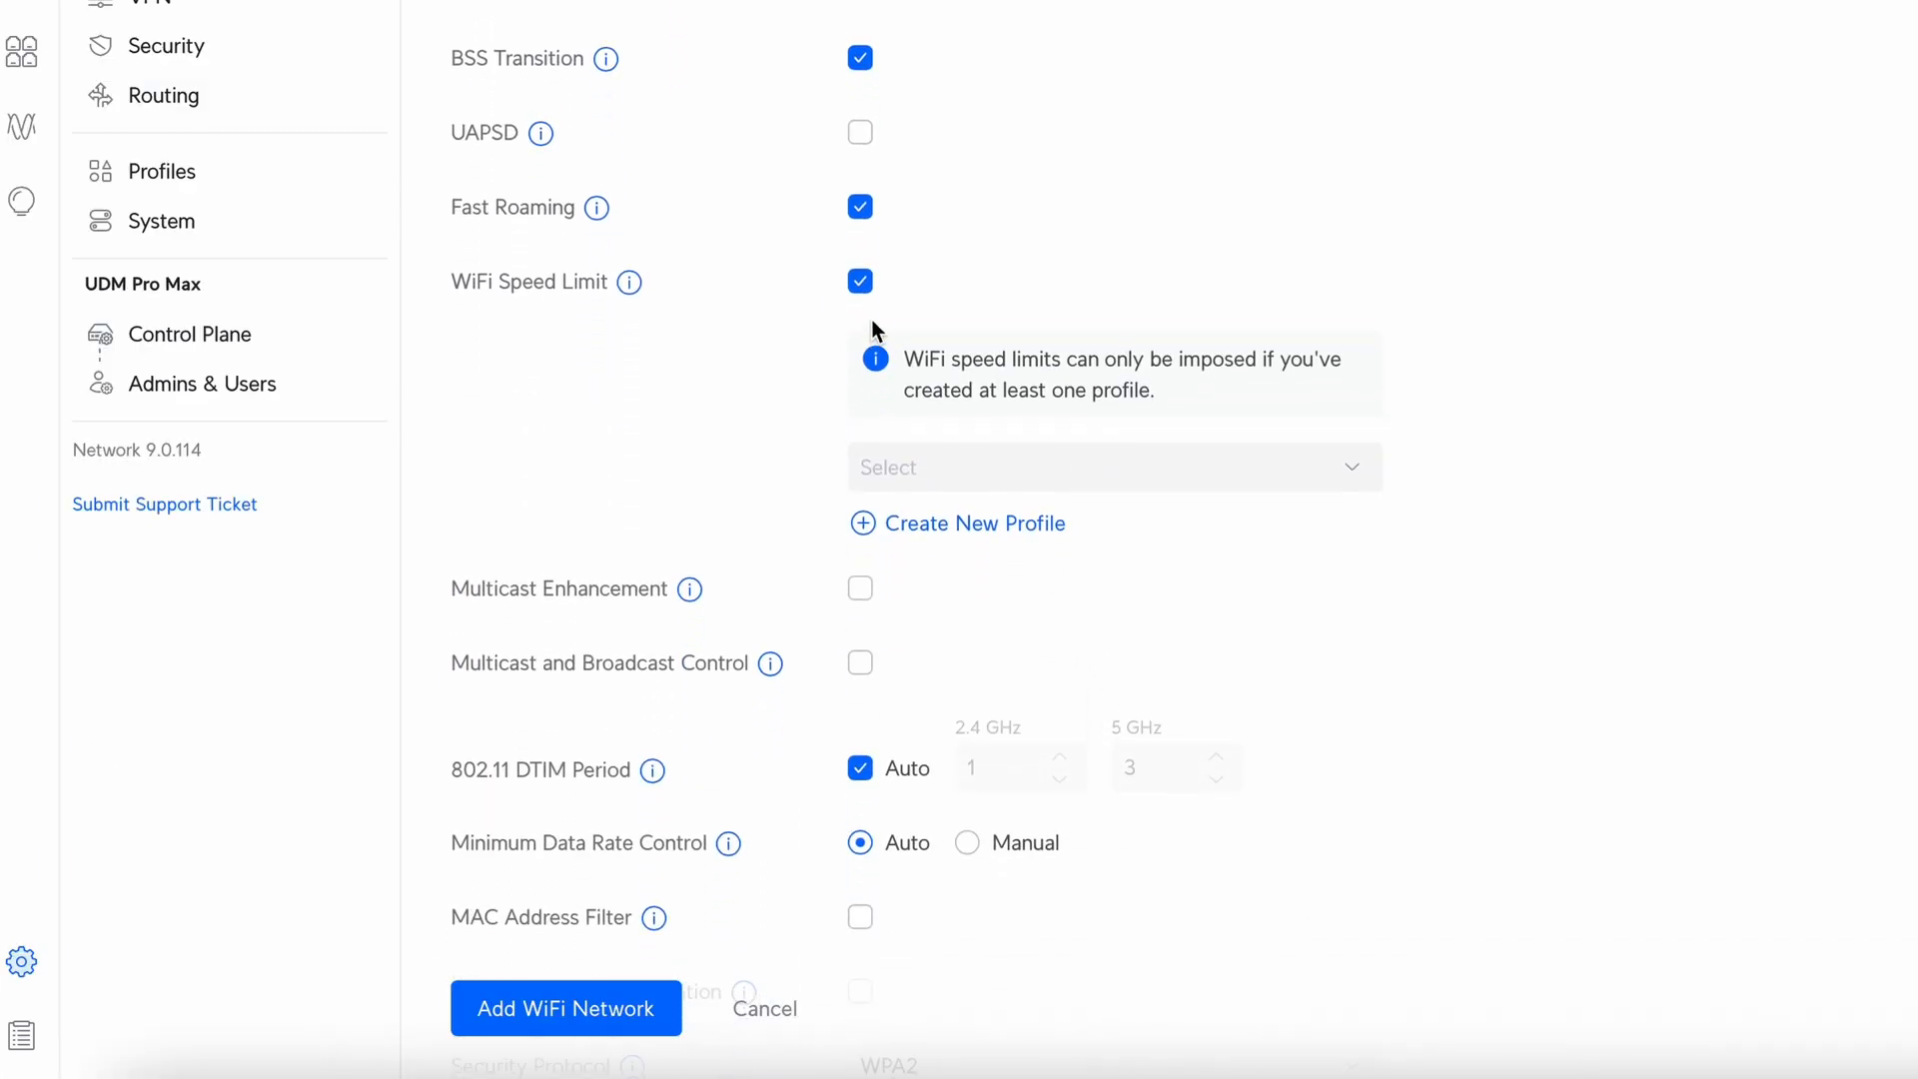
pyautogui.click(871, 285)
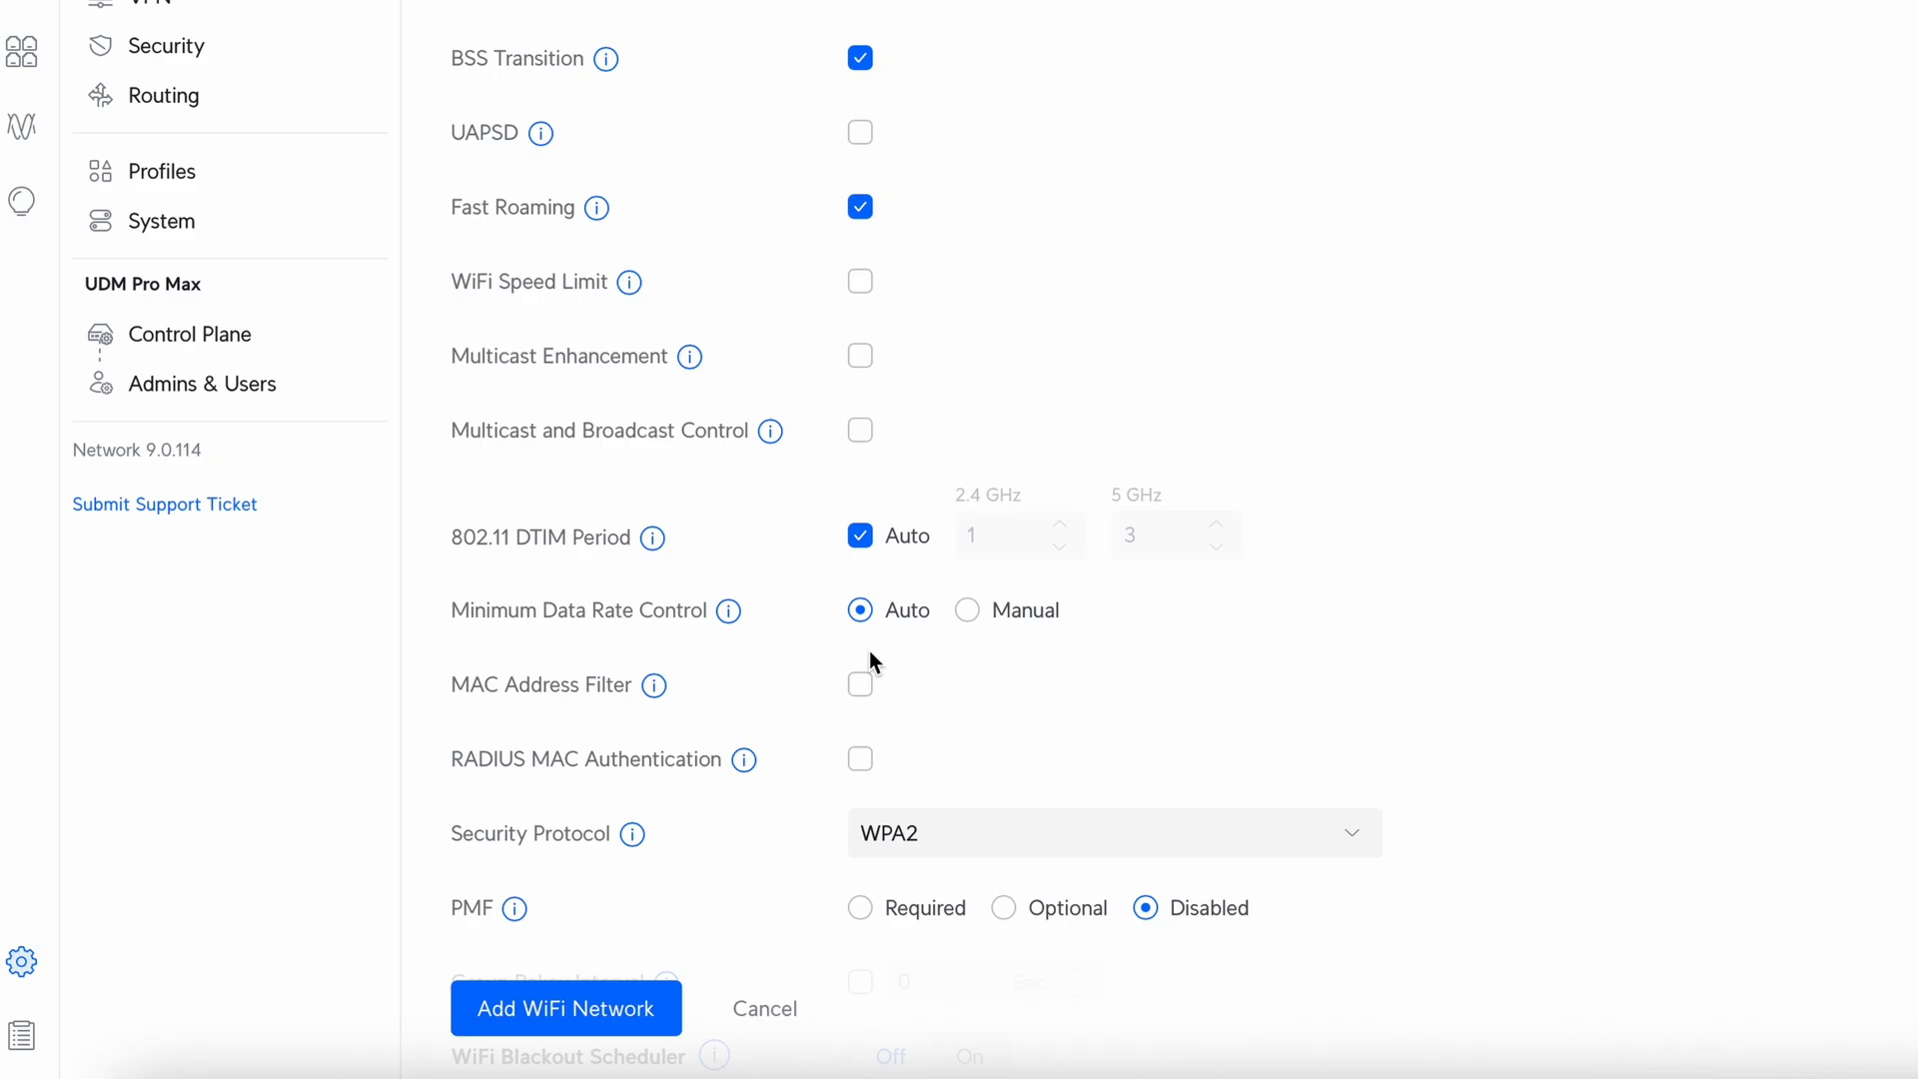
# - Enable Multicast Enhancement for the WiFi and keep Multicast and Broadcast Control off after checking its exceptions
pyautogui.scroll(-2, 869, 650)
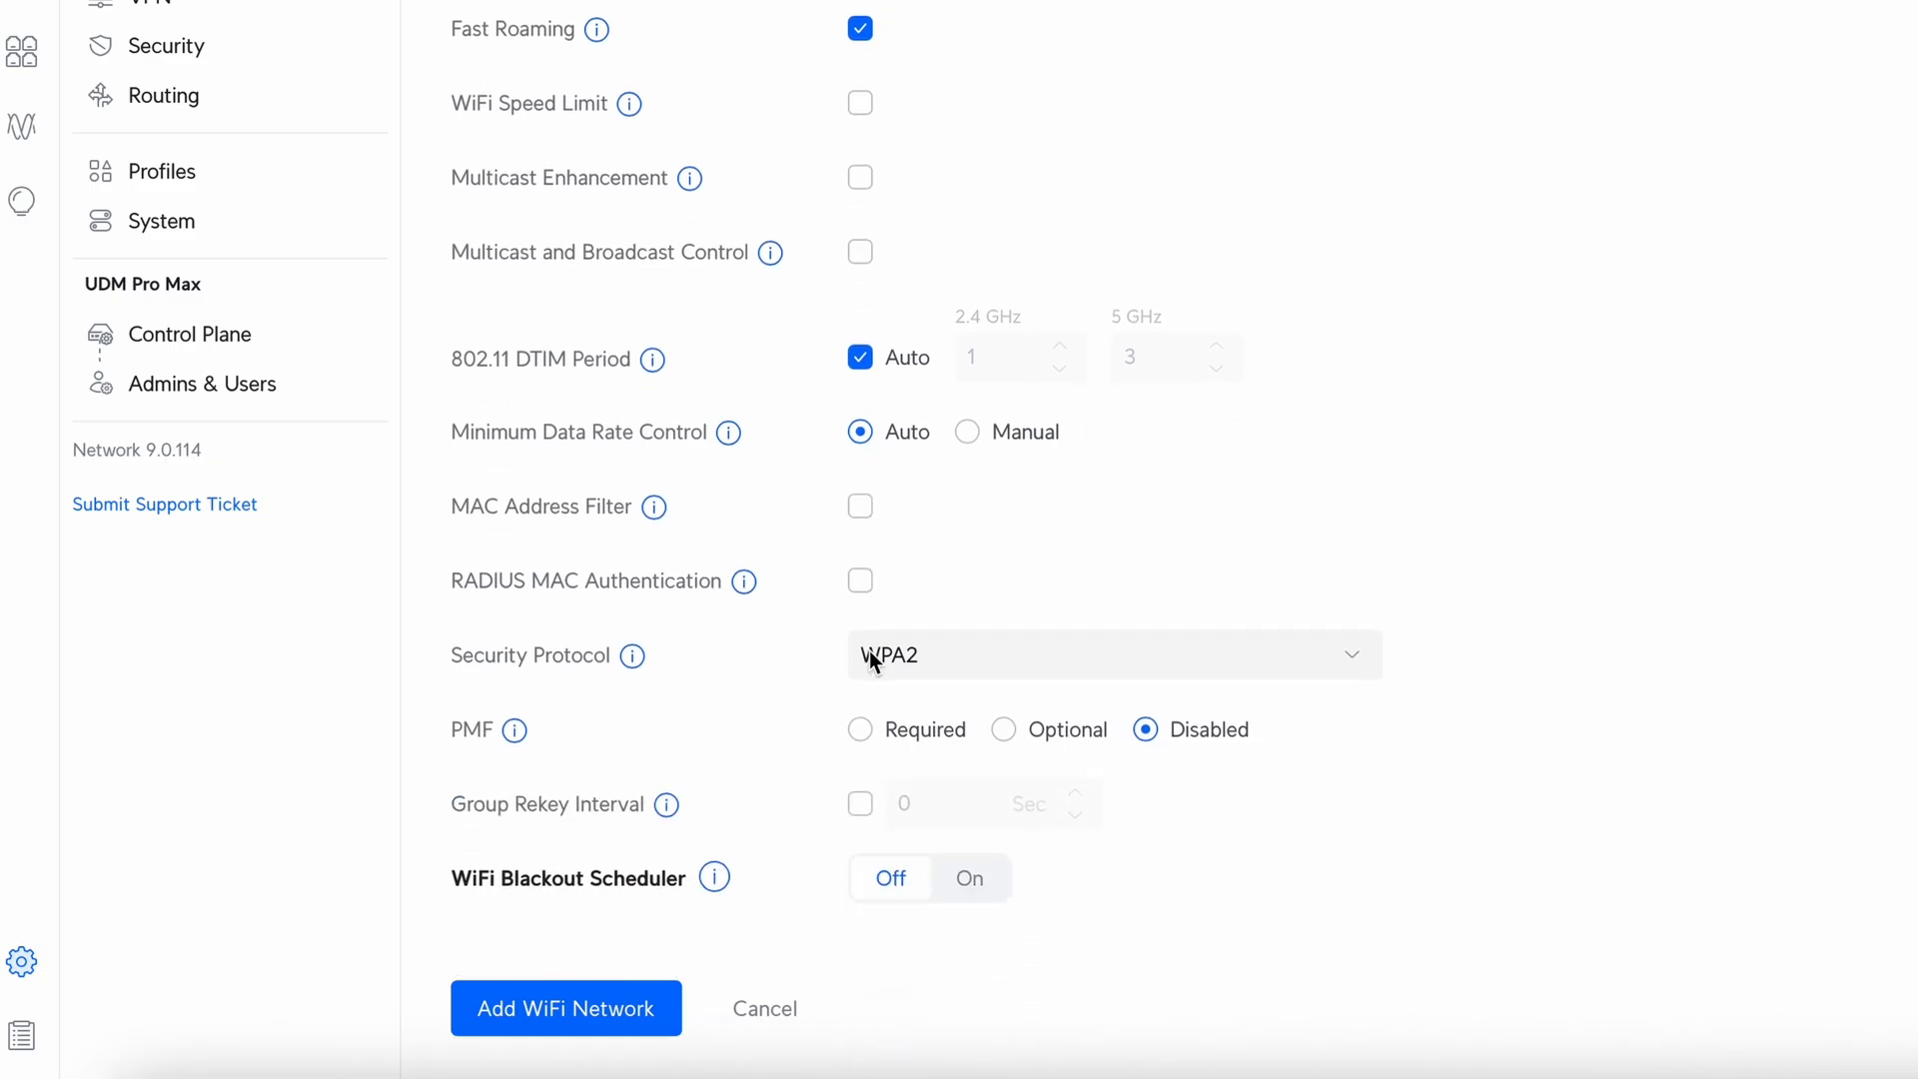
pyautogui.click(865, 256)
pyautogui.click(860, 179)
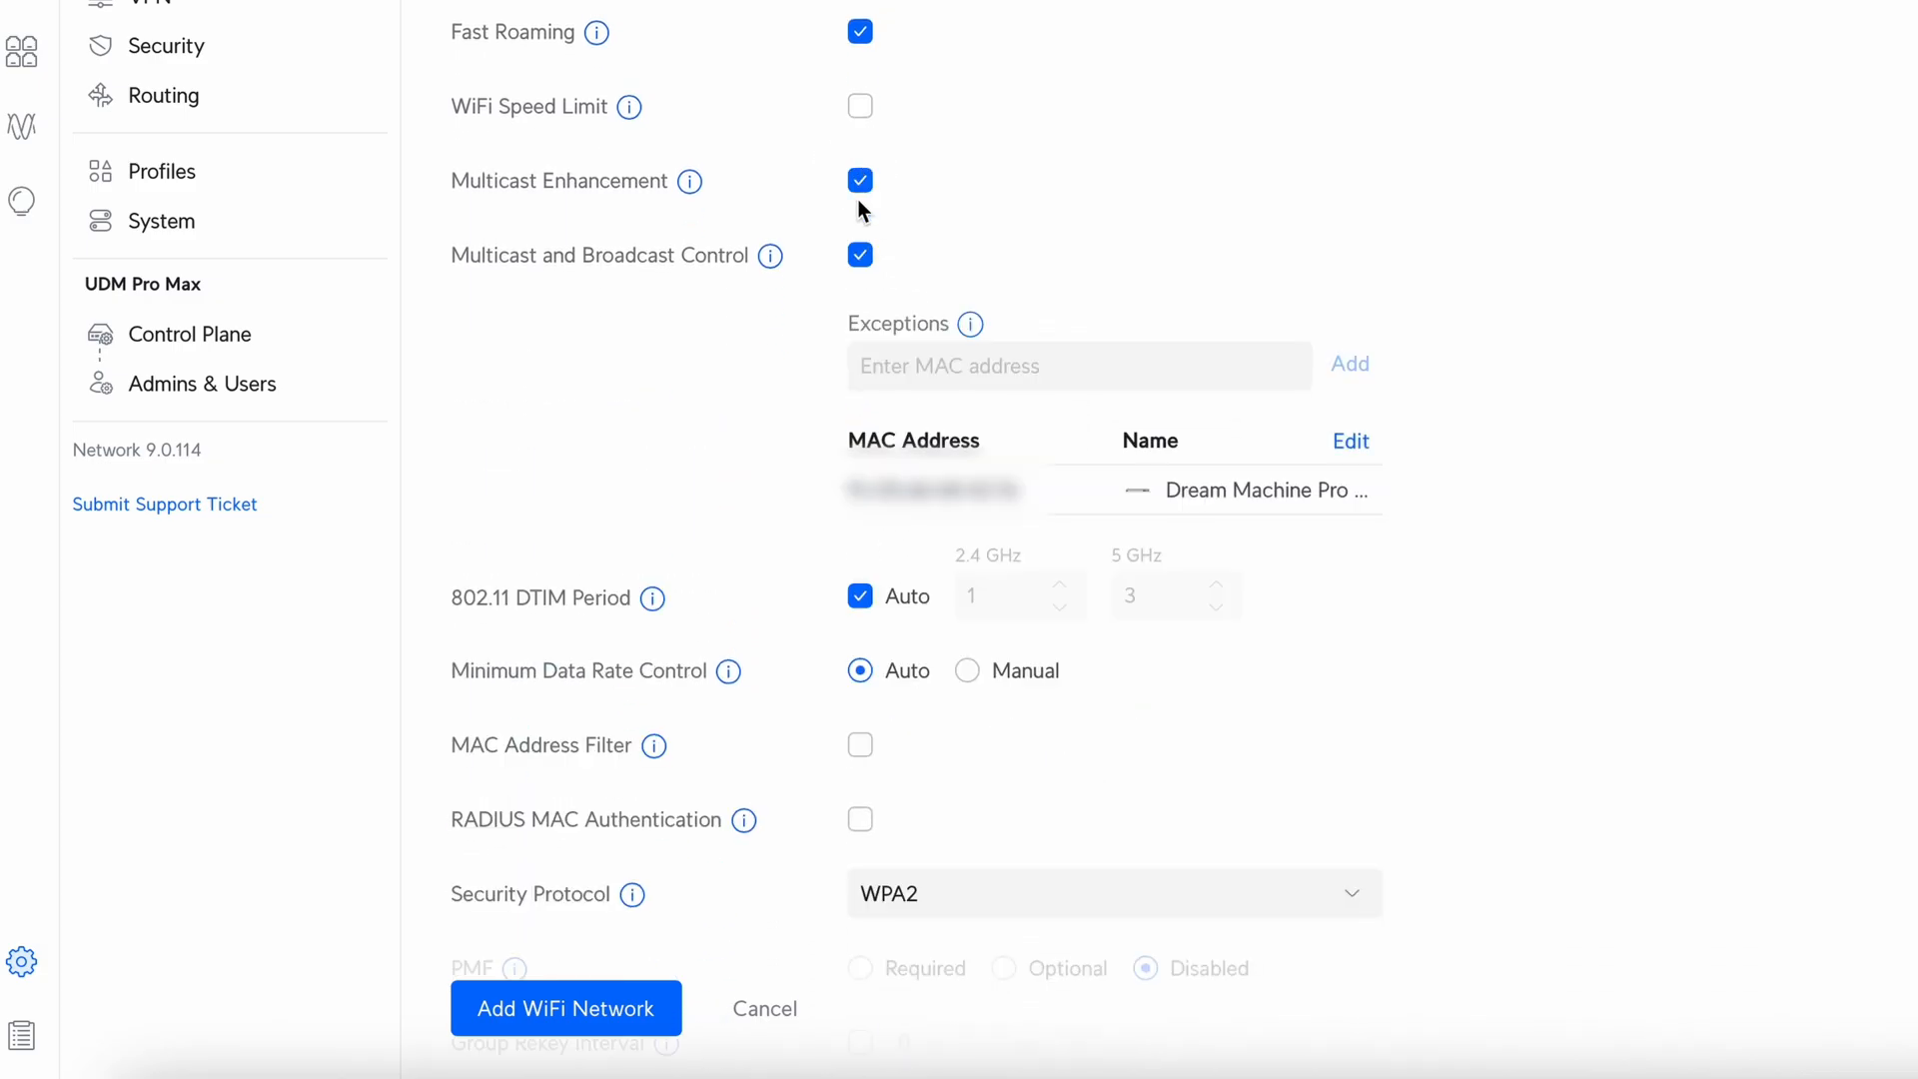
pyautogui.click(864, 257)
pyautogui.click(861, 179)
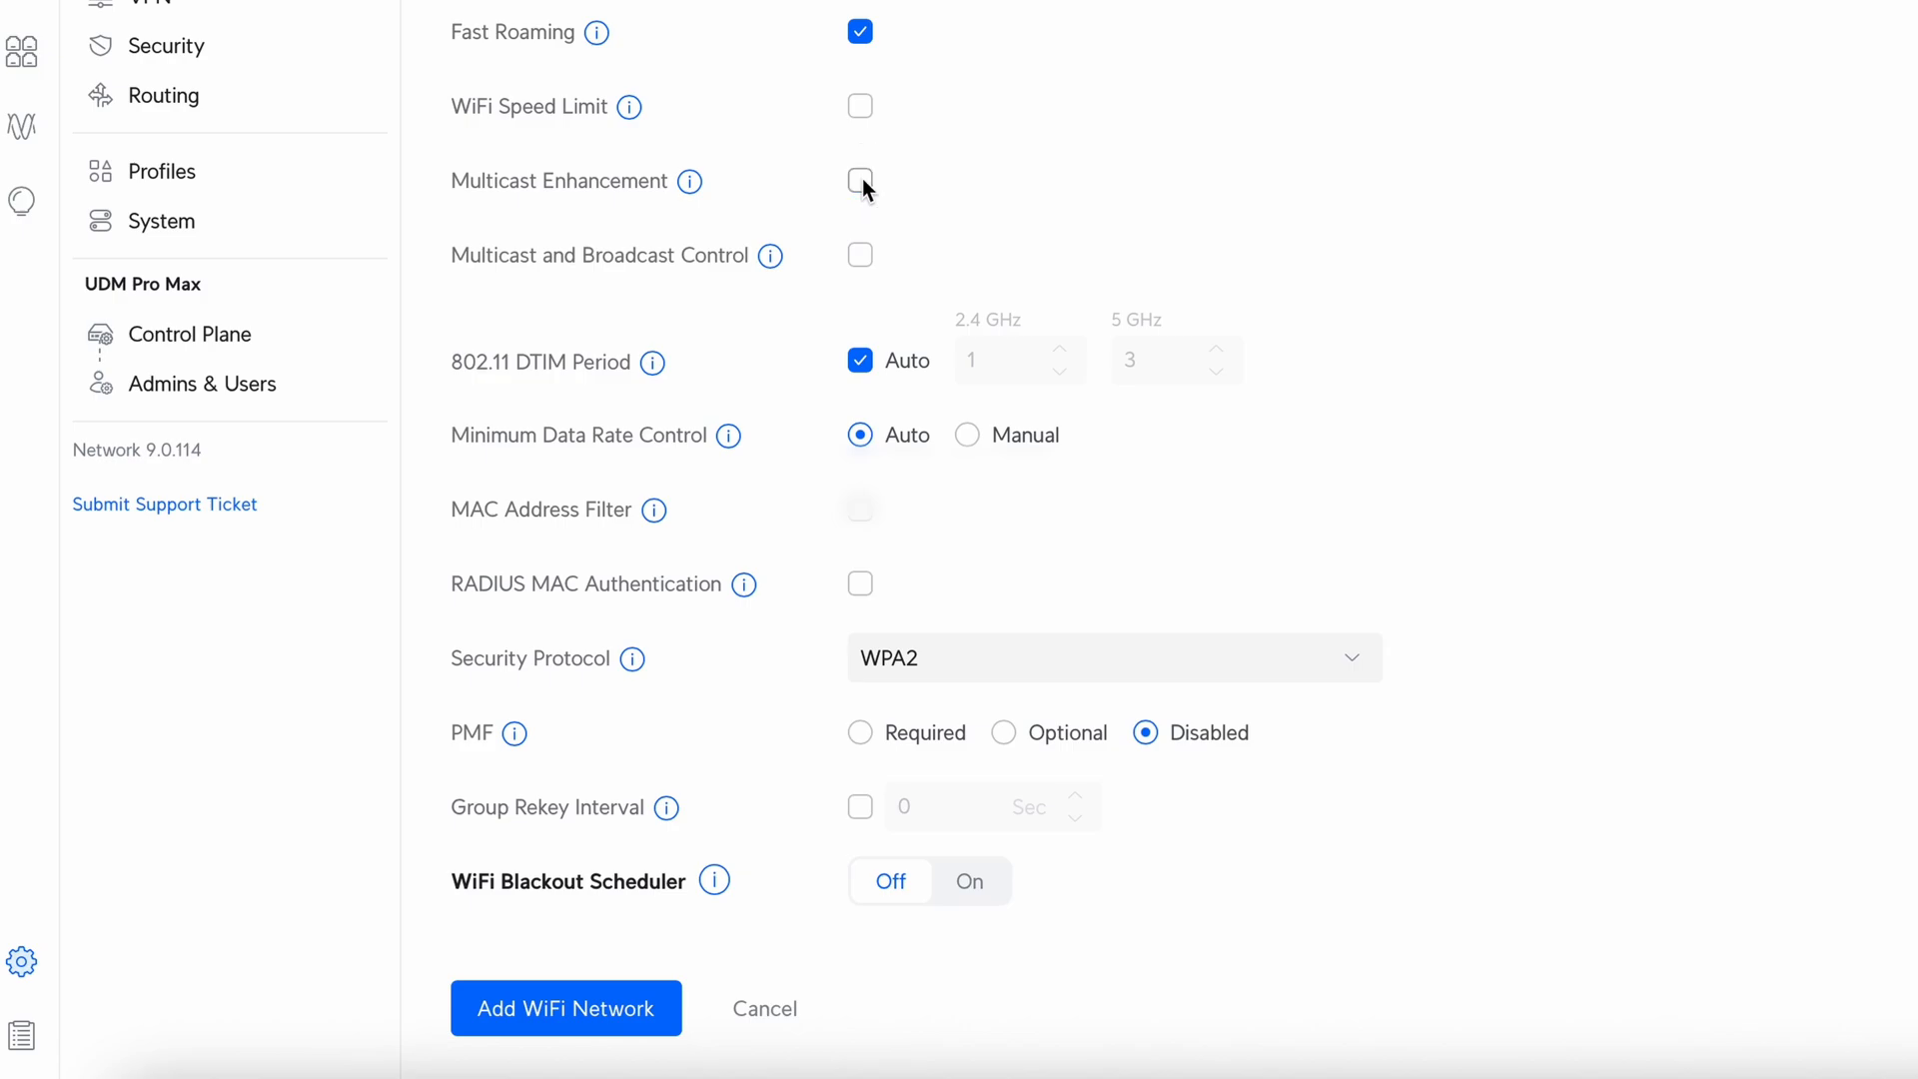
pyautogui.click(861, 182)
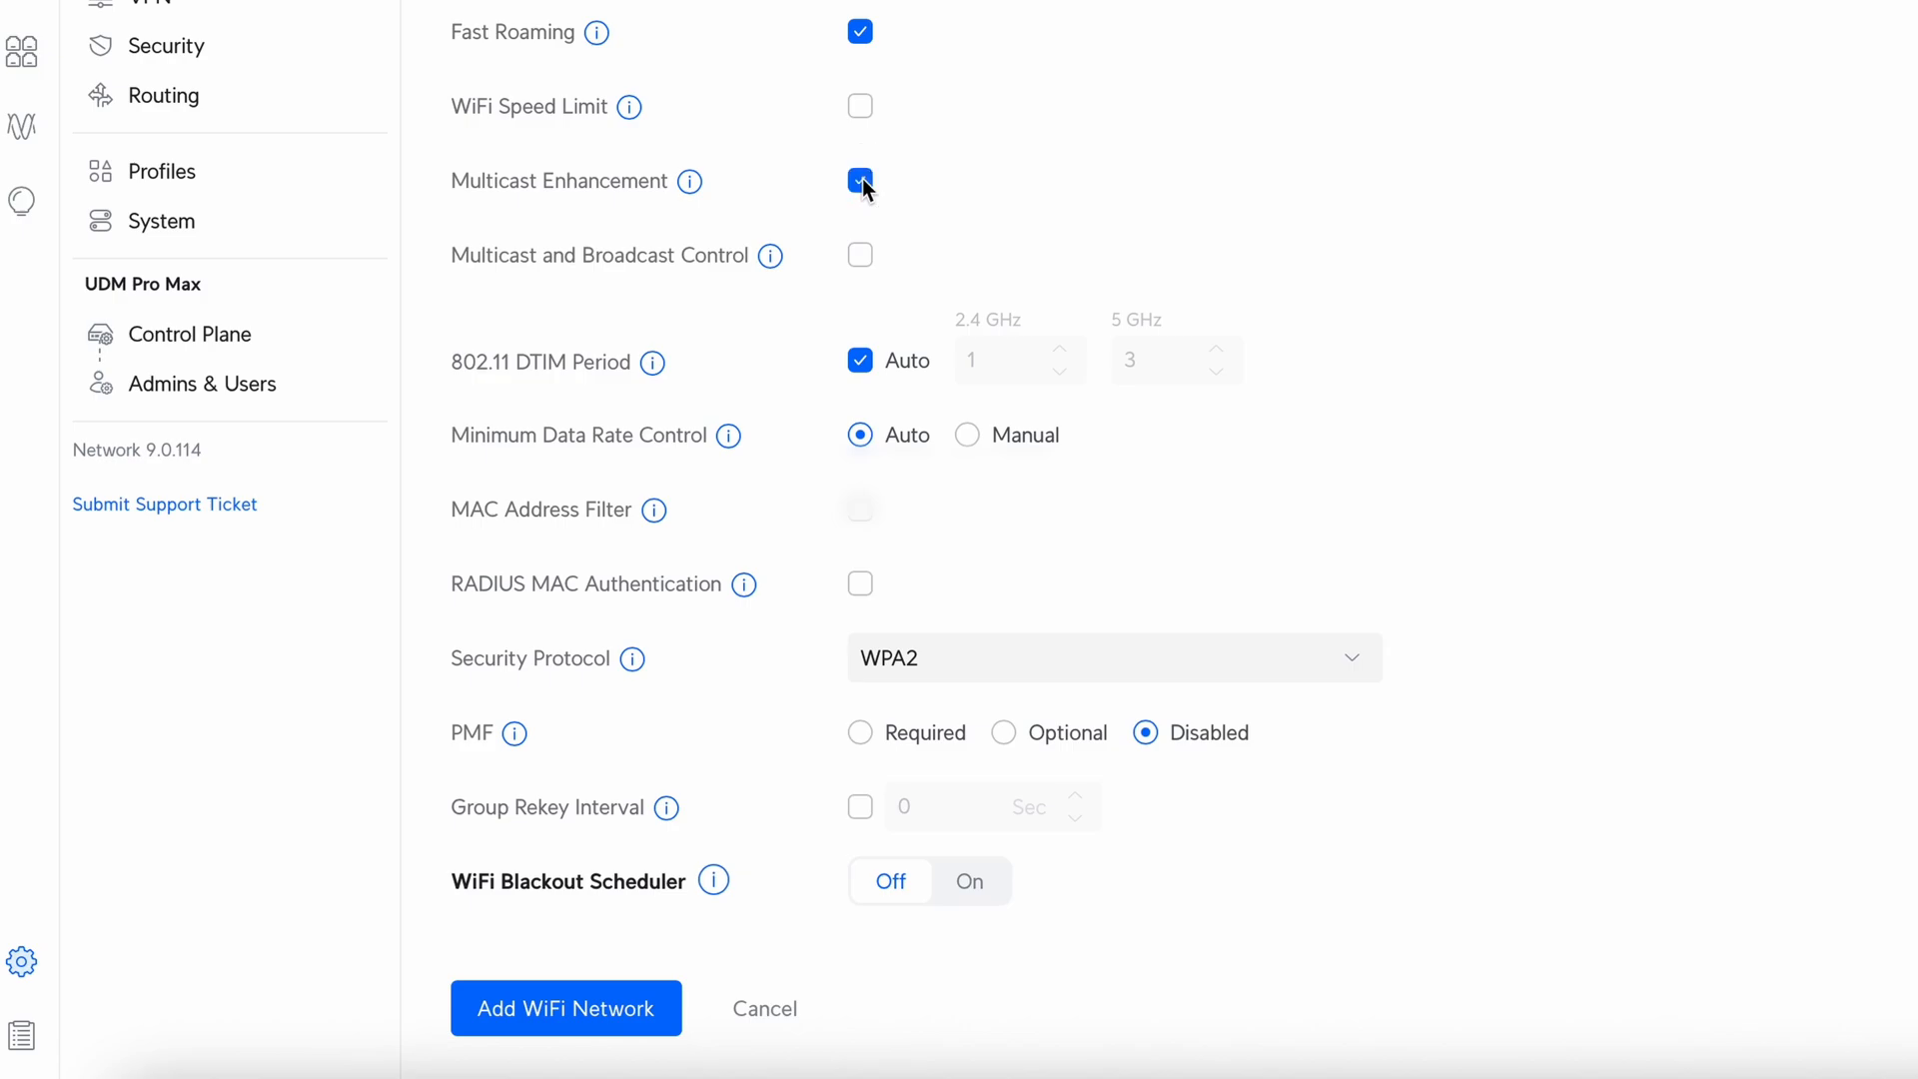
pyautogui.click(861, 262)
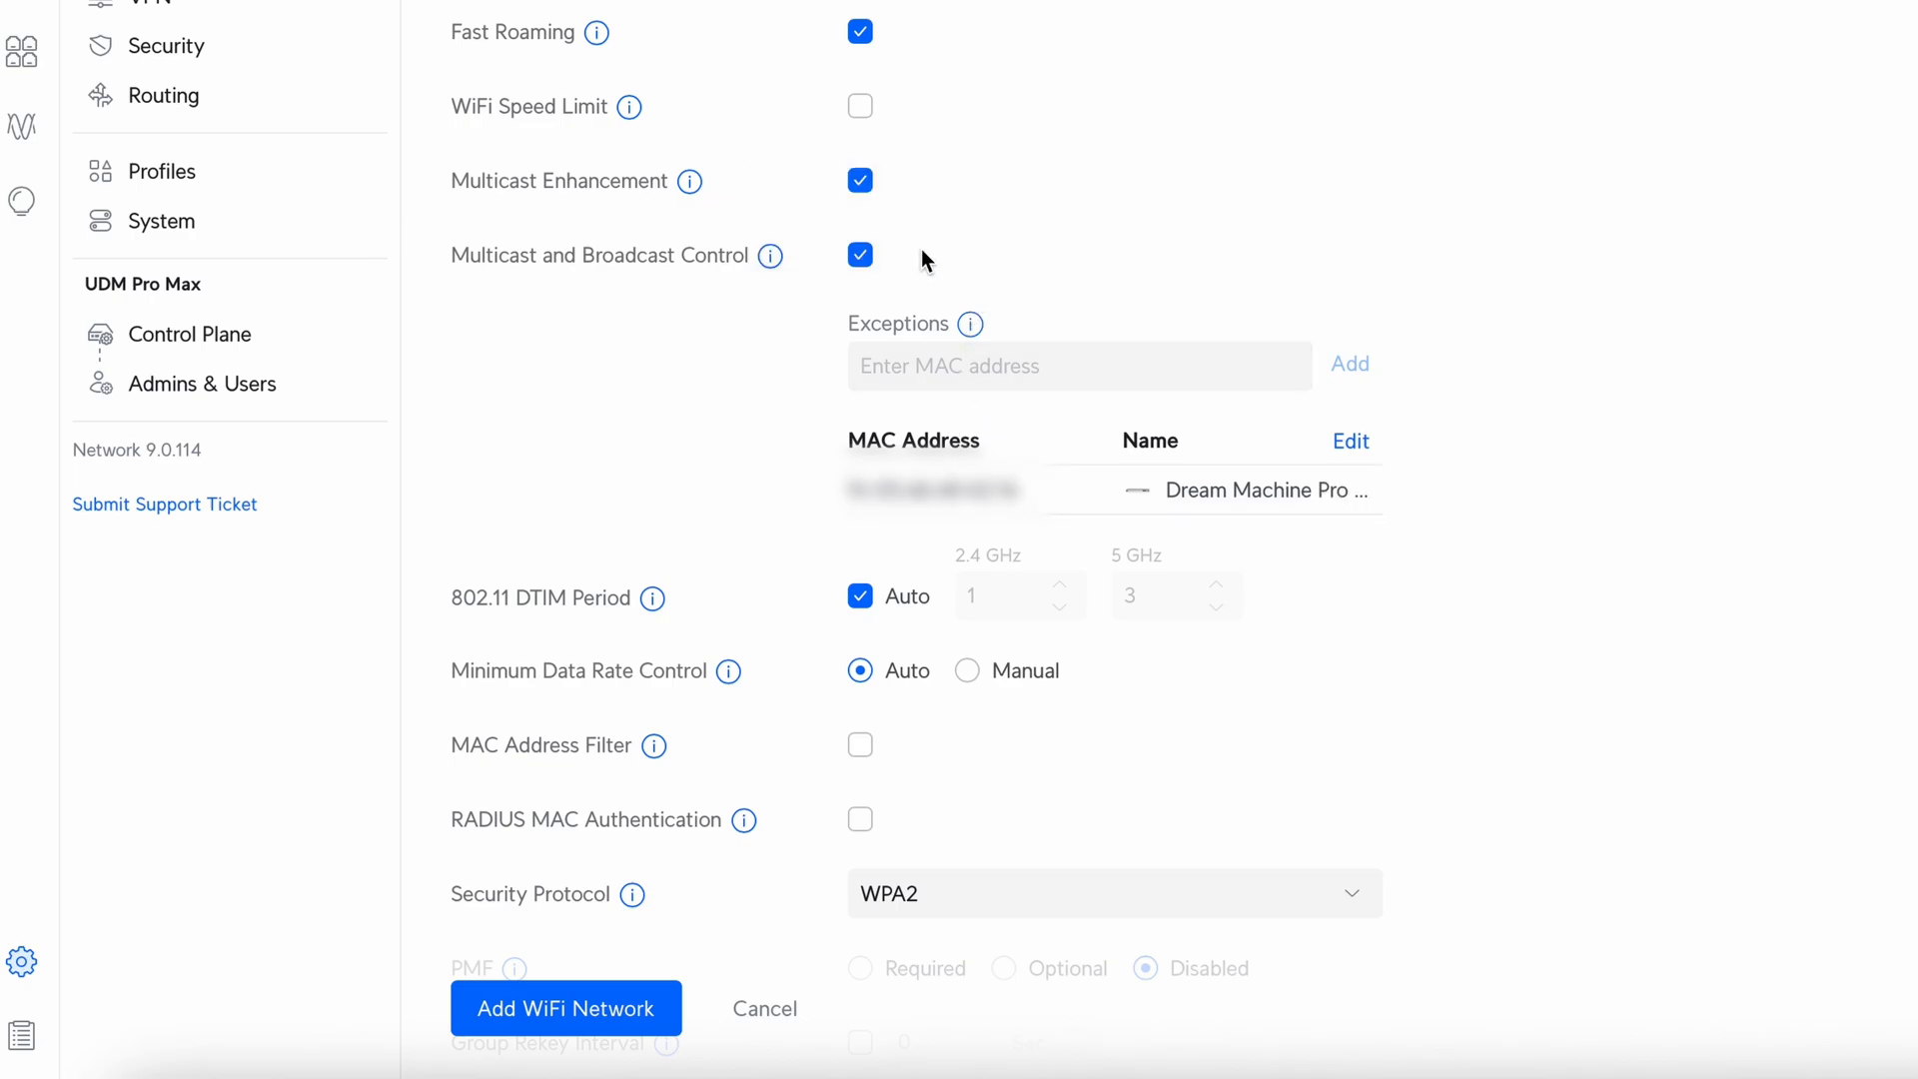
pyautogui.click(863, 256)
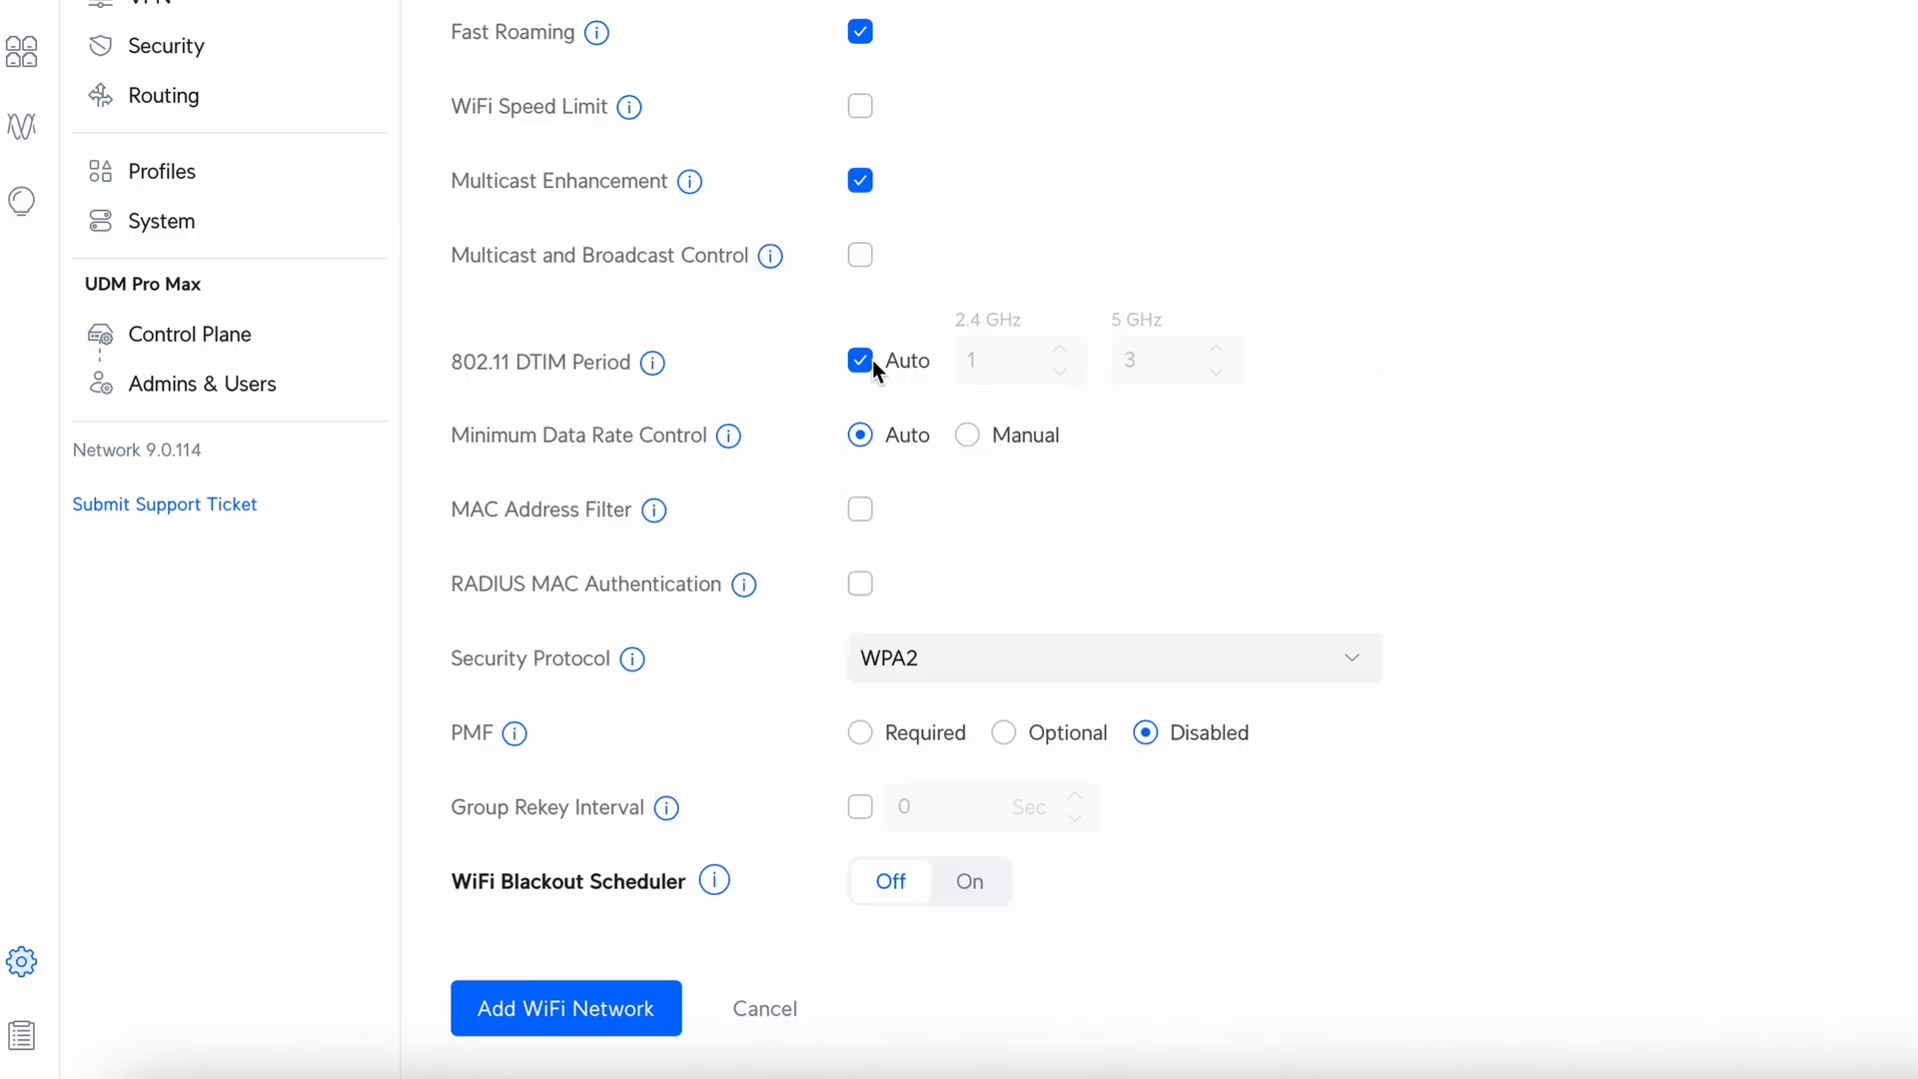
# - Set the WiFi's security protocol to WPA2/WPA3, keeping the MAC address filter off after checking its options
pyautogui.click(865, 511)
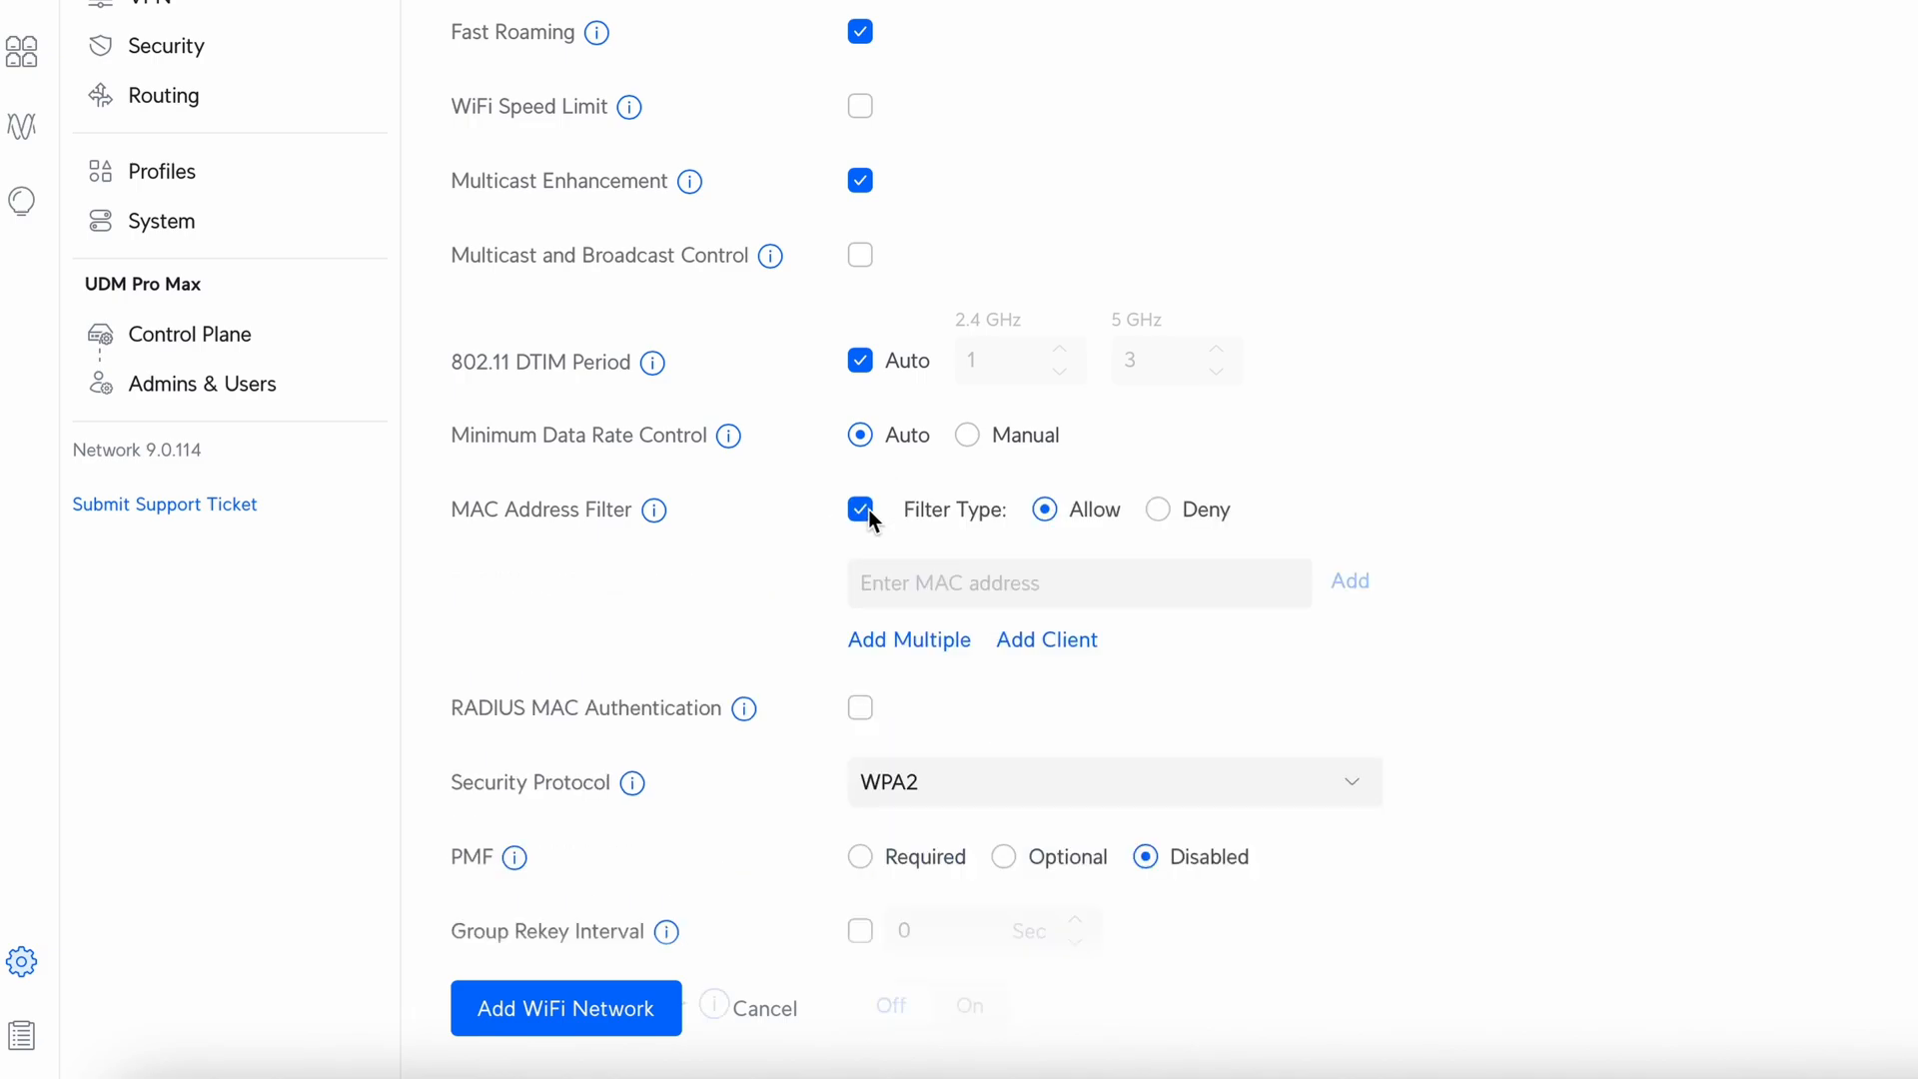
pyautogui.click(865, 510)
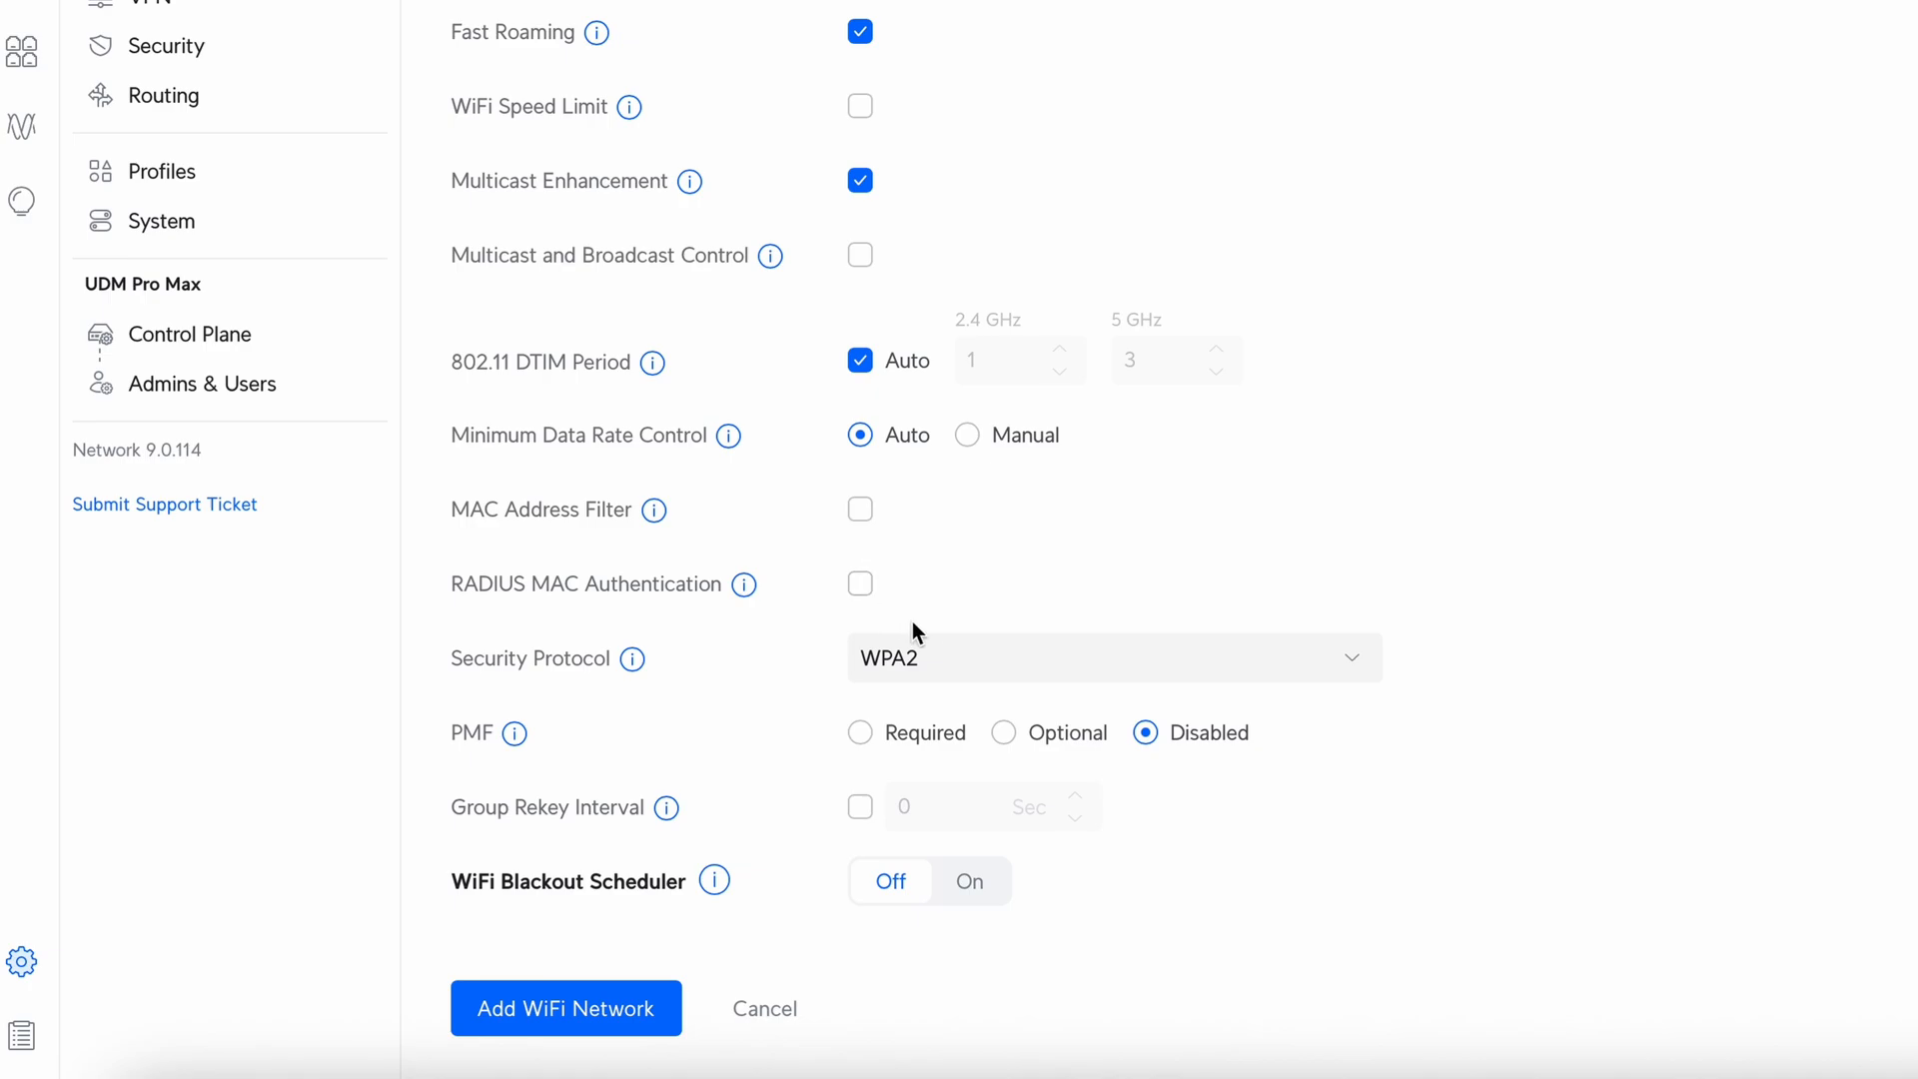
pyautogui.click(929, 655)
pyautogui.scroll(-1, 1039, 847)
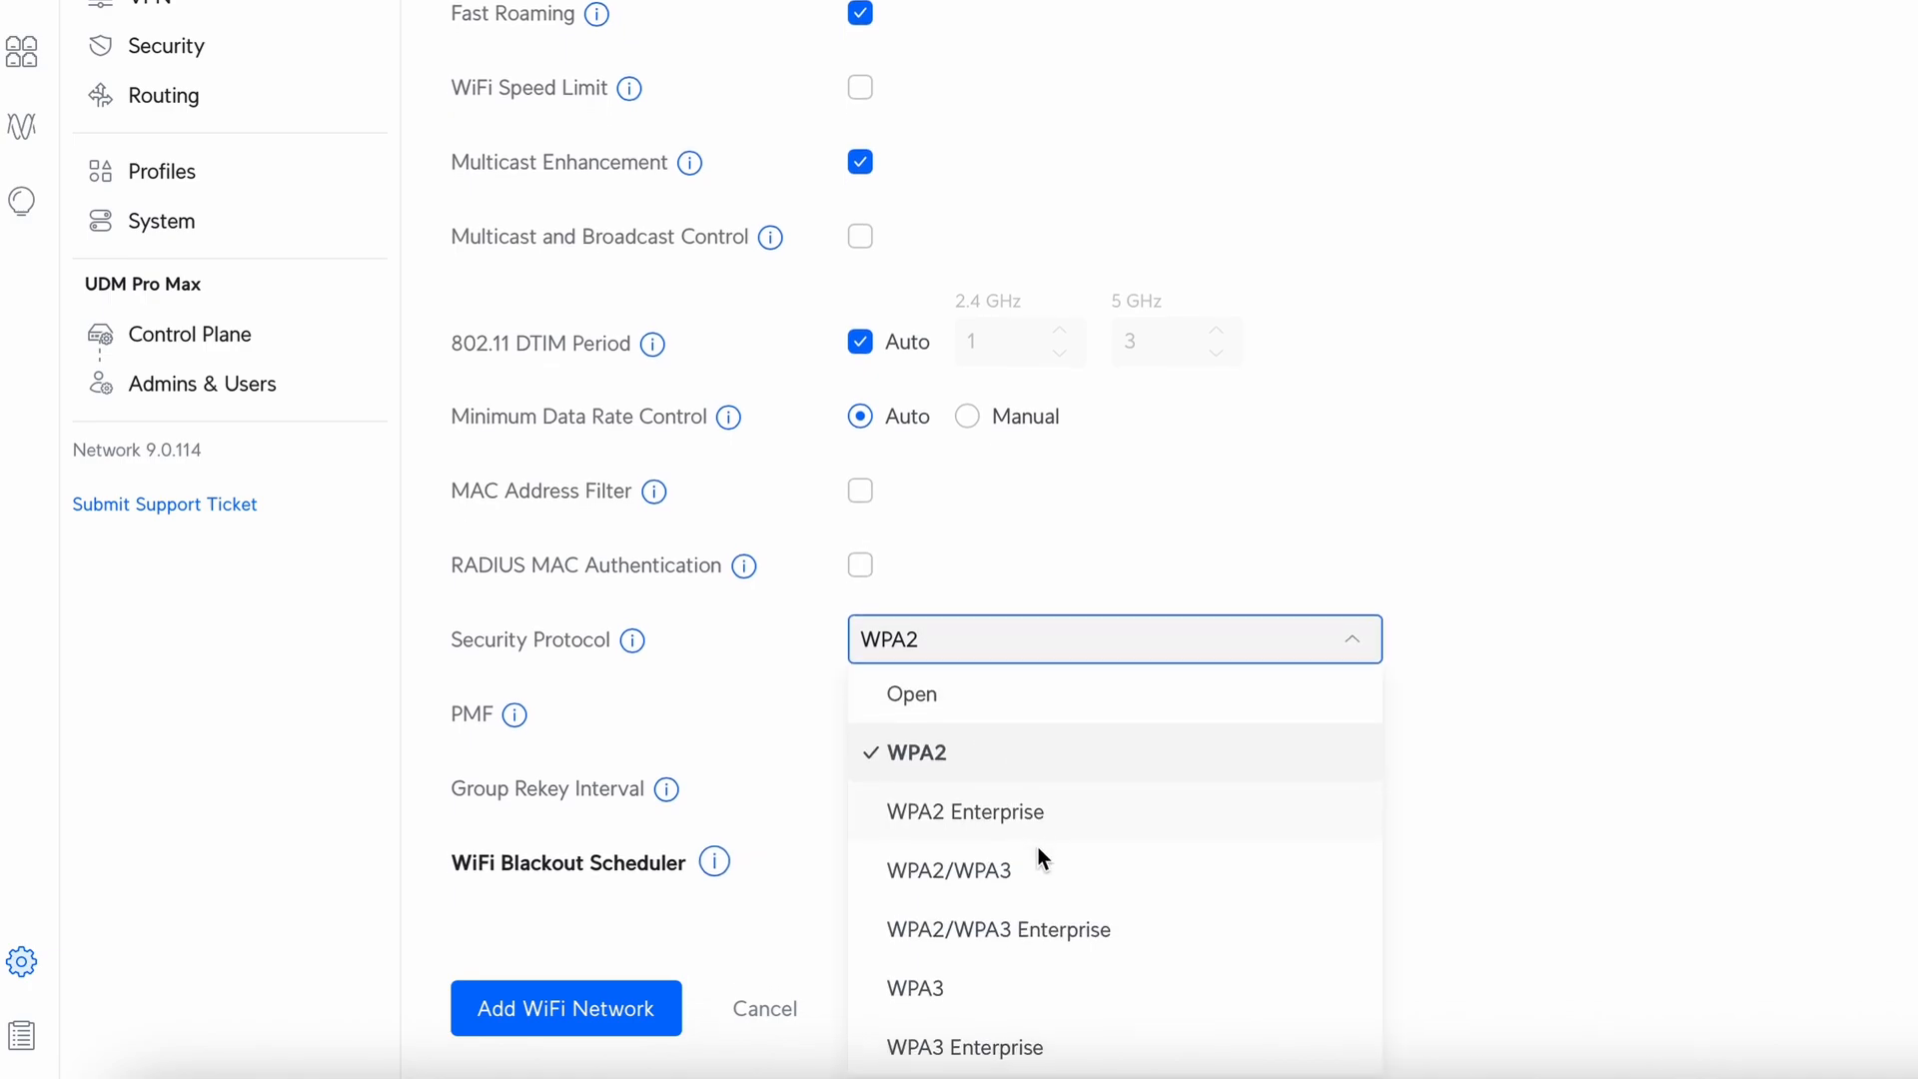
pyautogui.scroll(1, 1038, 849)
pyautogui.click(1055, 896)
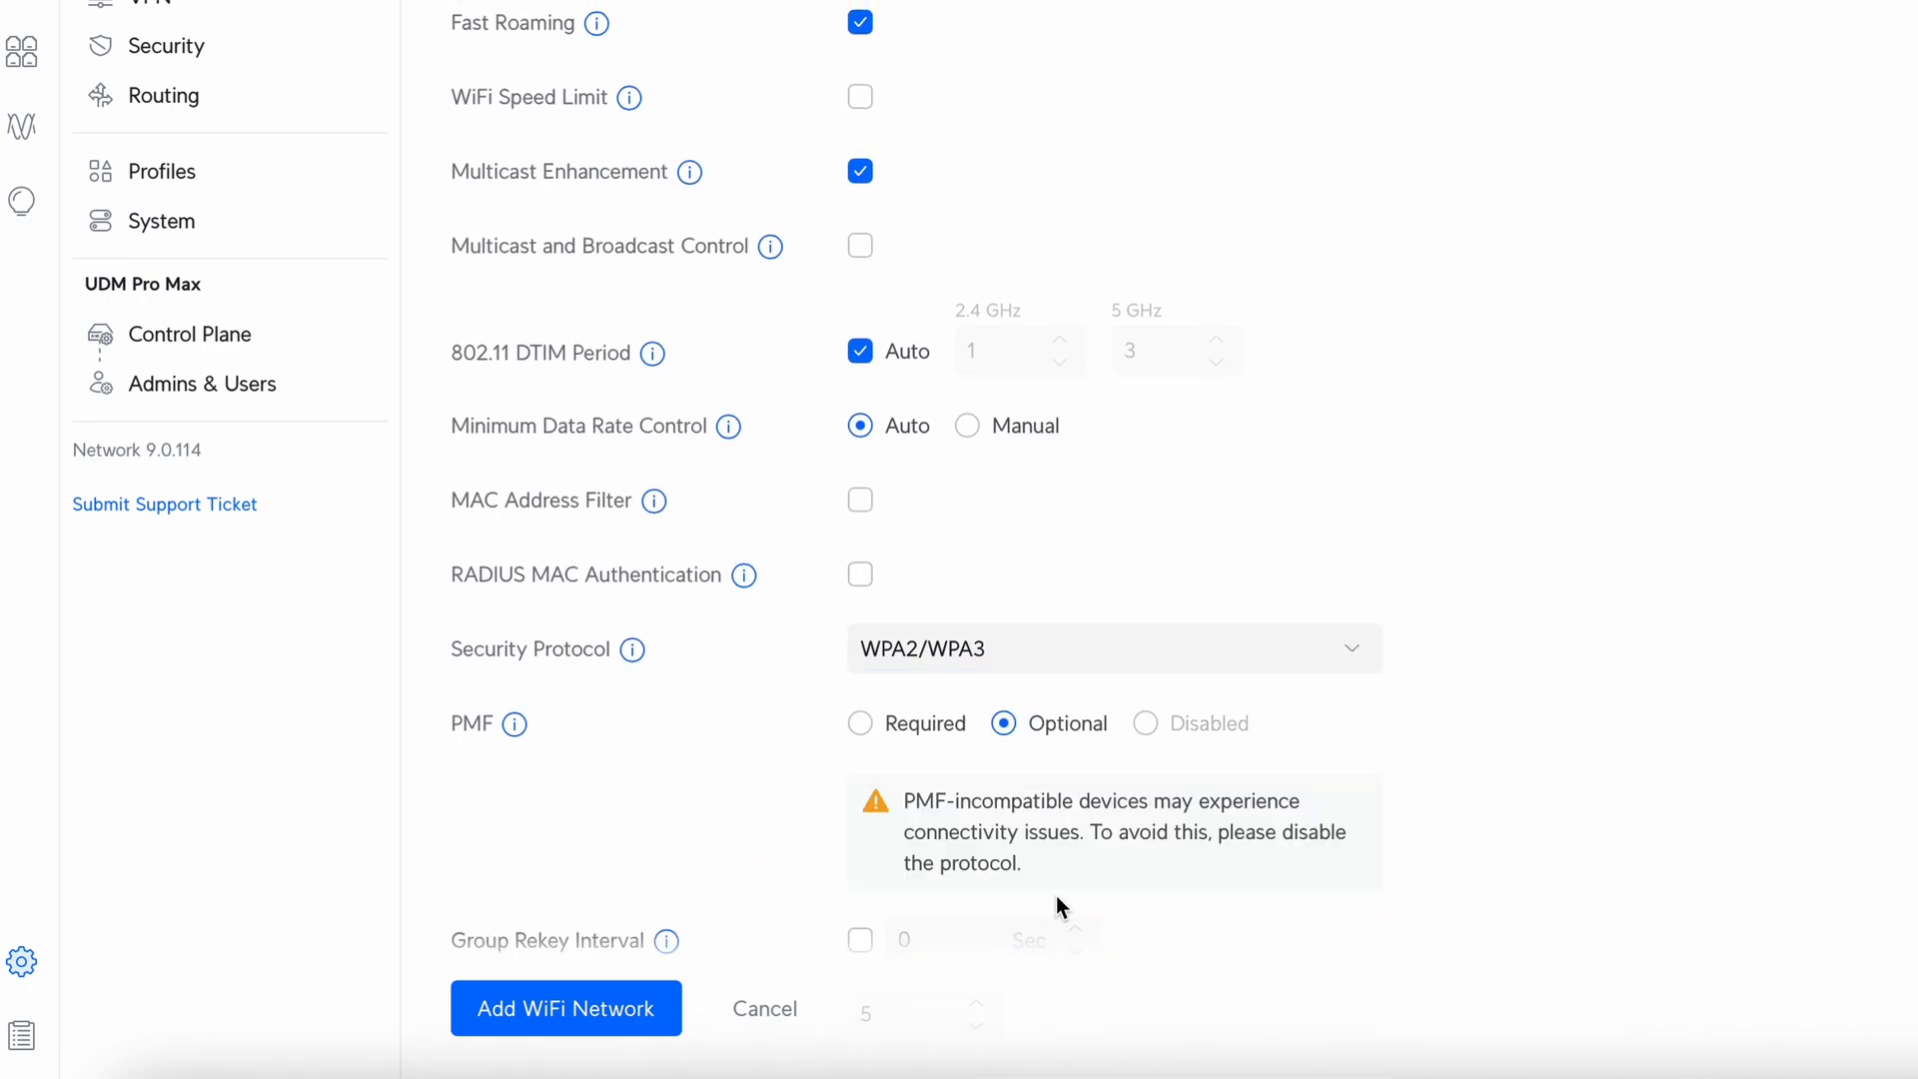
# - Review the remaining security and PMF options and add the Trusted WiFi network
pyautogui.scroll(-3, 1079, 876)
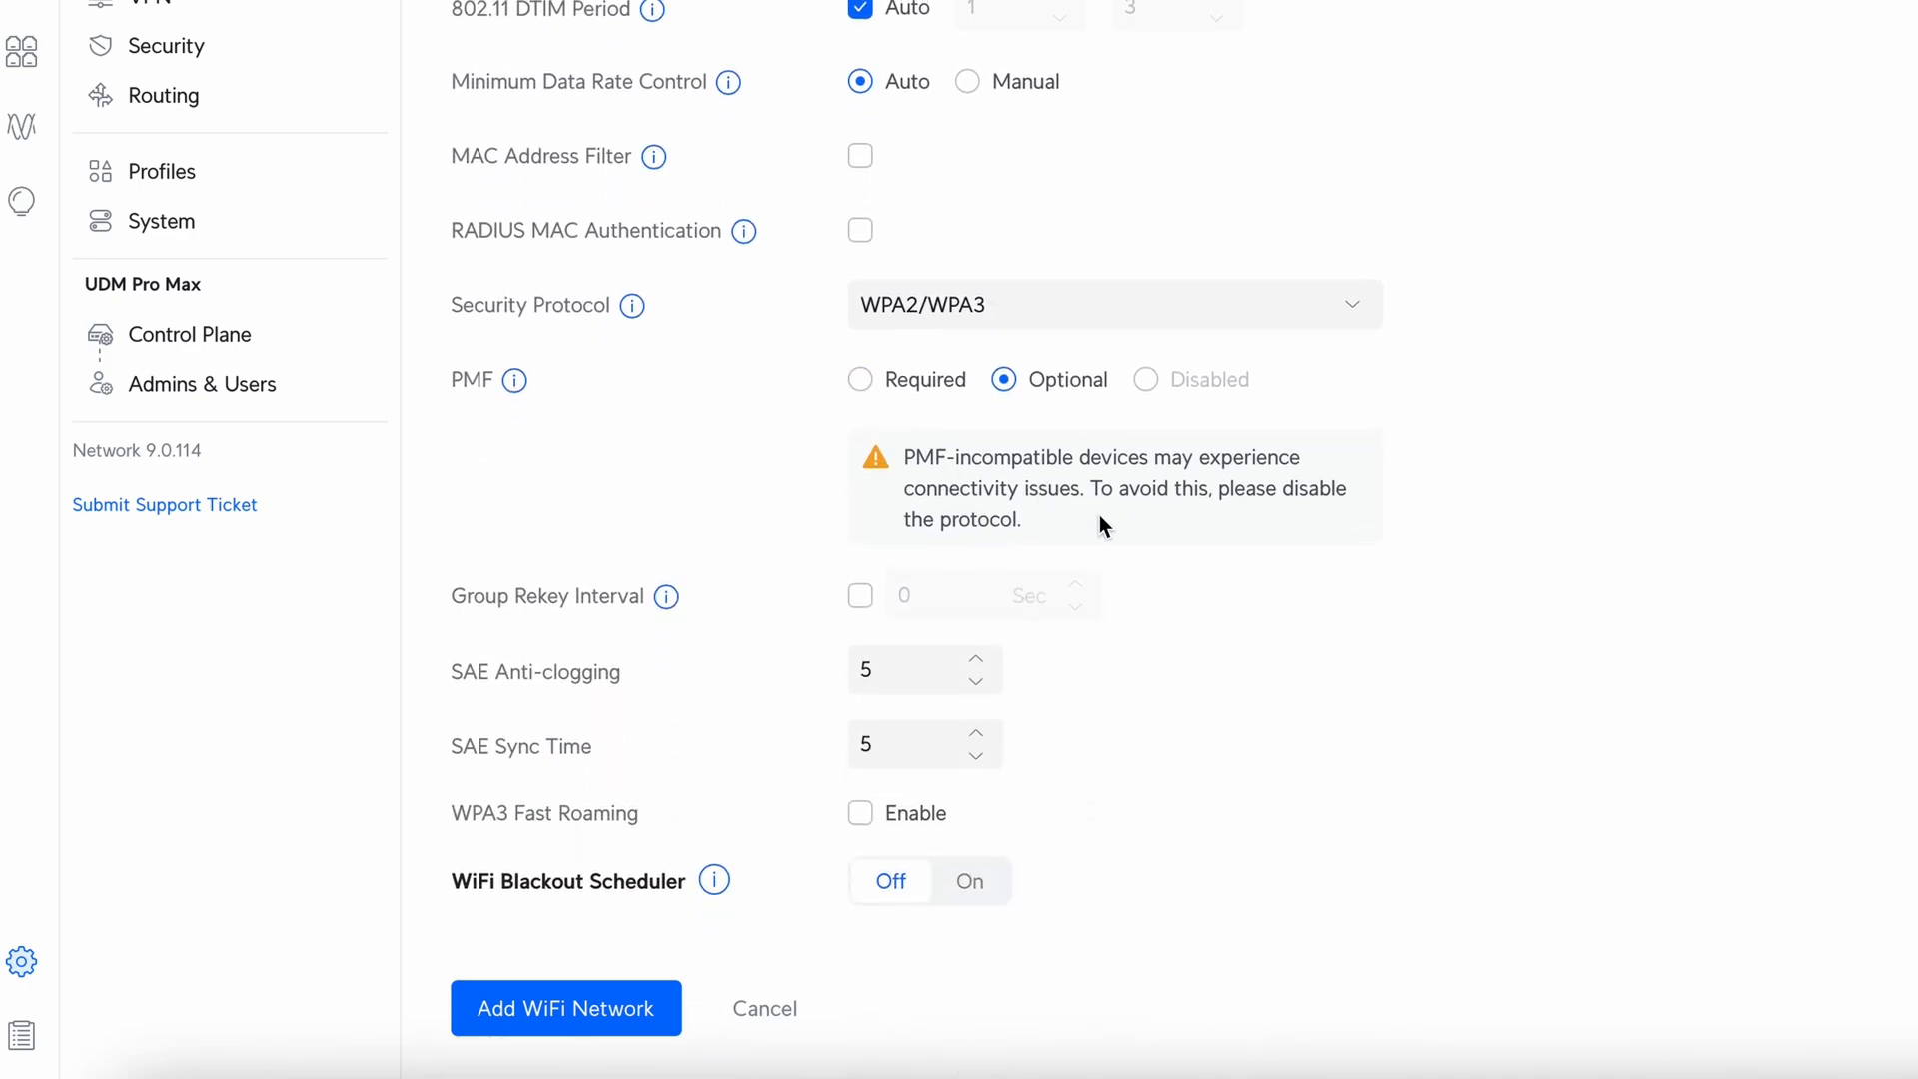
pyautogui.scroll(-1, 1087, 597)
pyautogui.click(1113, 304)
pyautogui.click(1584, 434)
pyautogui.click(515, 1027)
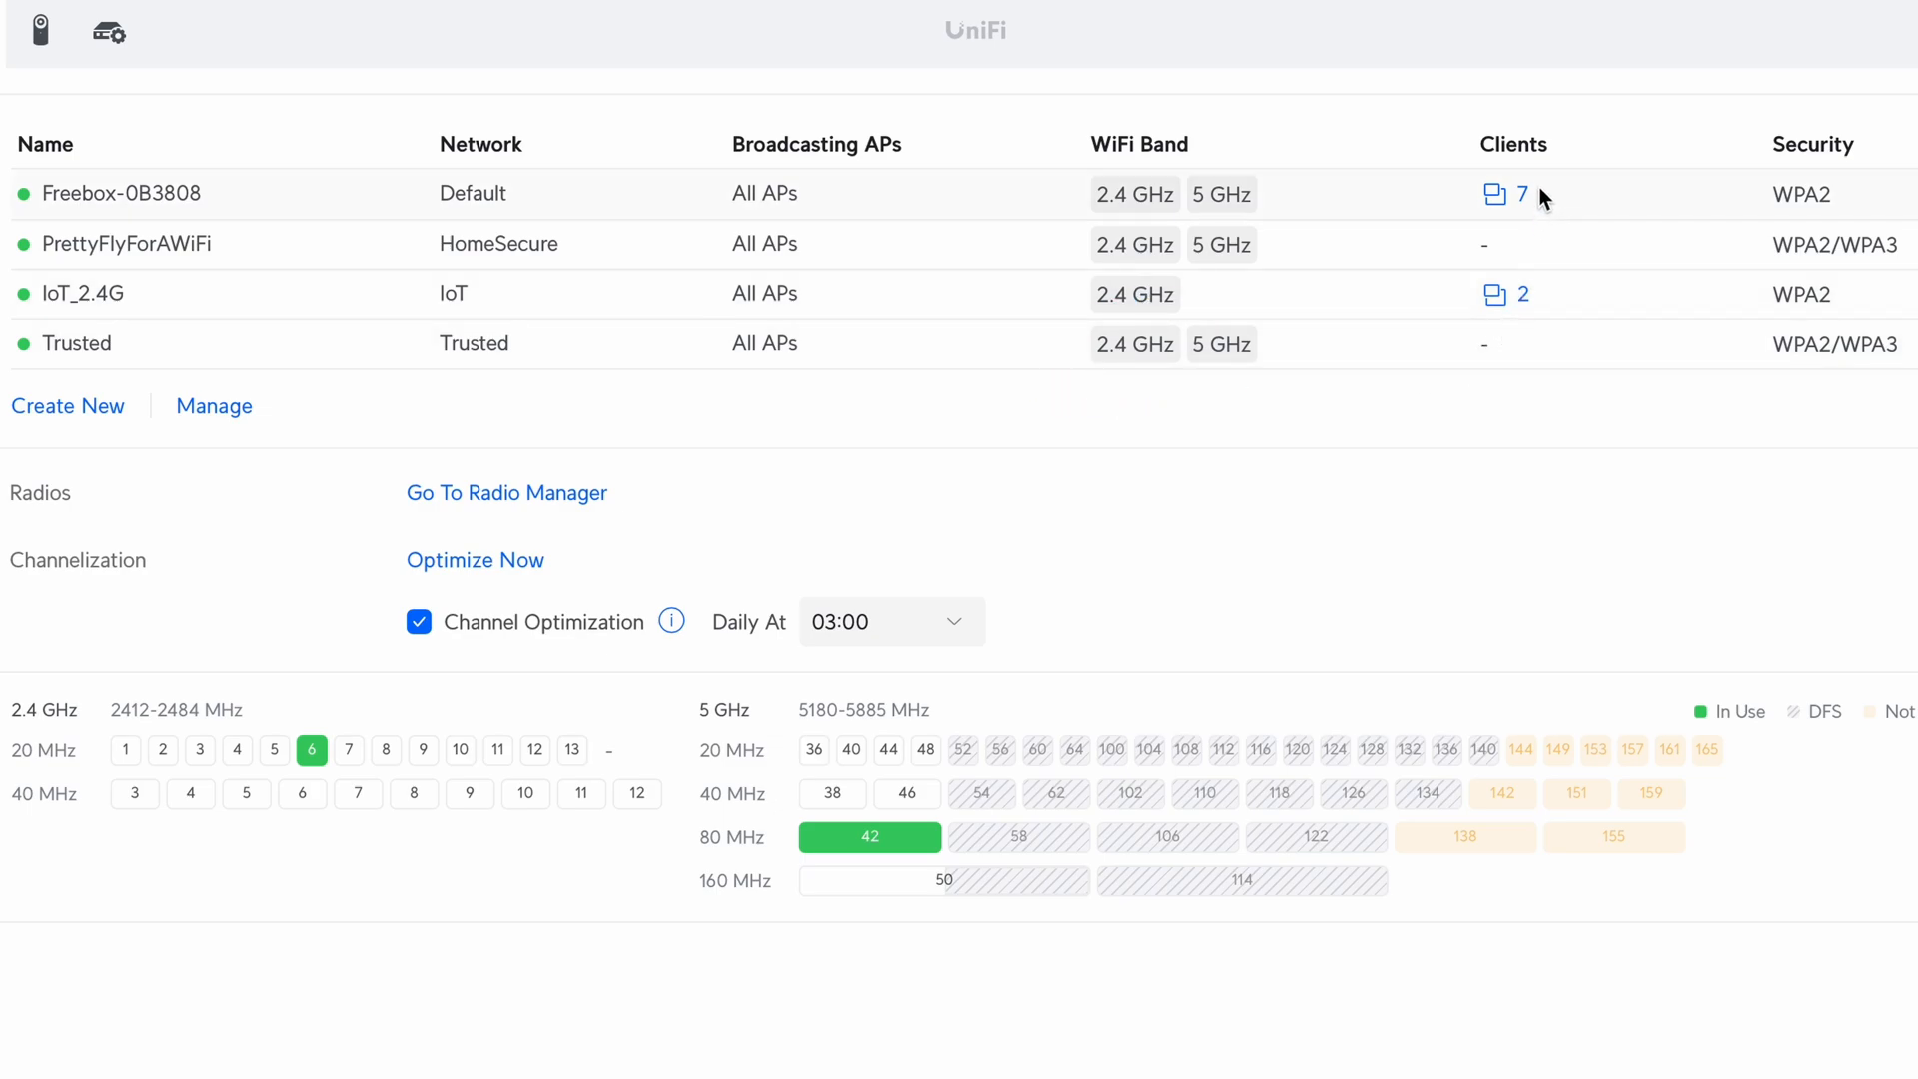
# - Open the Radio Manager and inspect the 5 GHz radio settings of the AC Mesh, closing them without changes
pyautogui.moveTo(1413, 805)
pyautogui.click(445, 496)
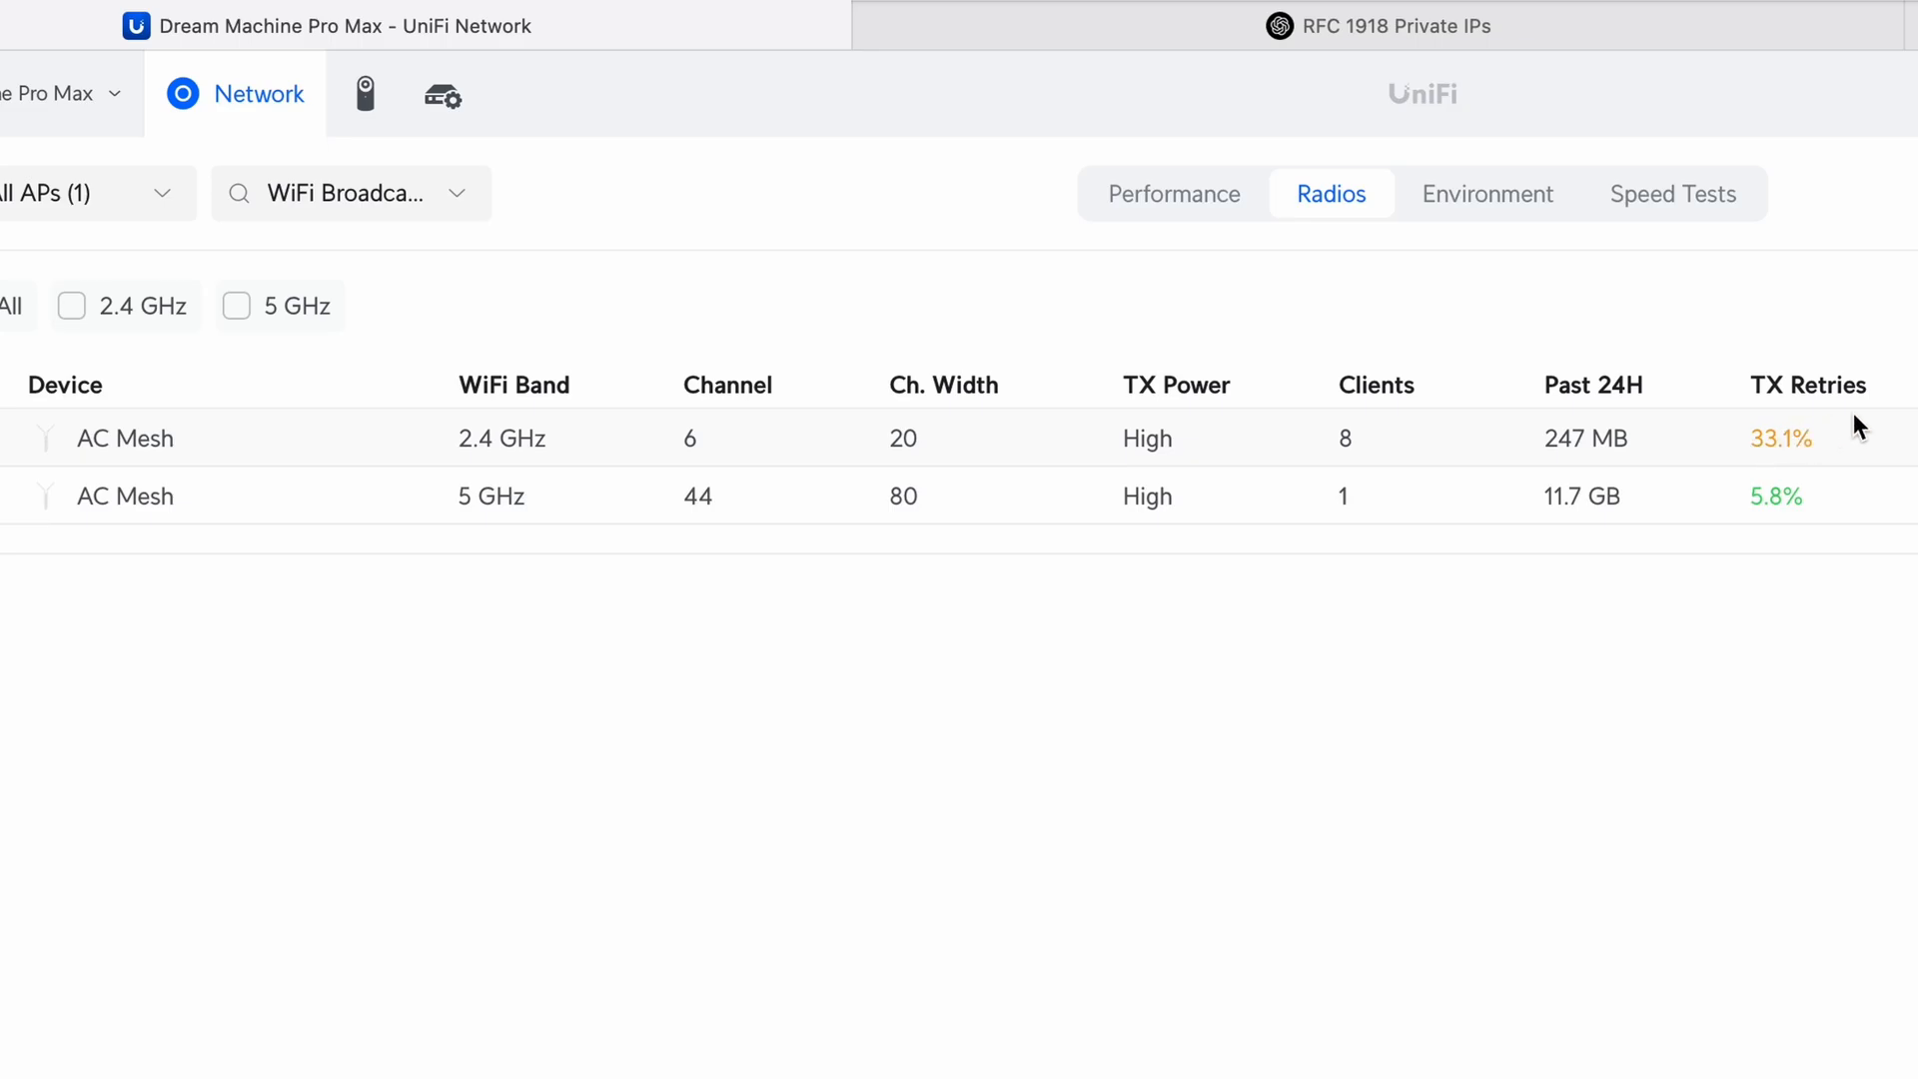
pyautogui.click(715, 506)
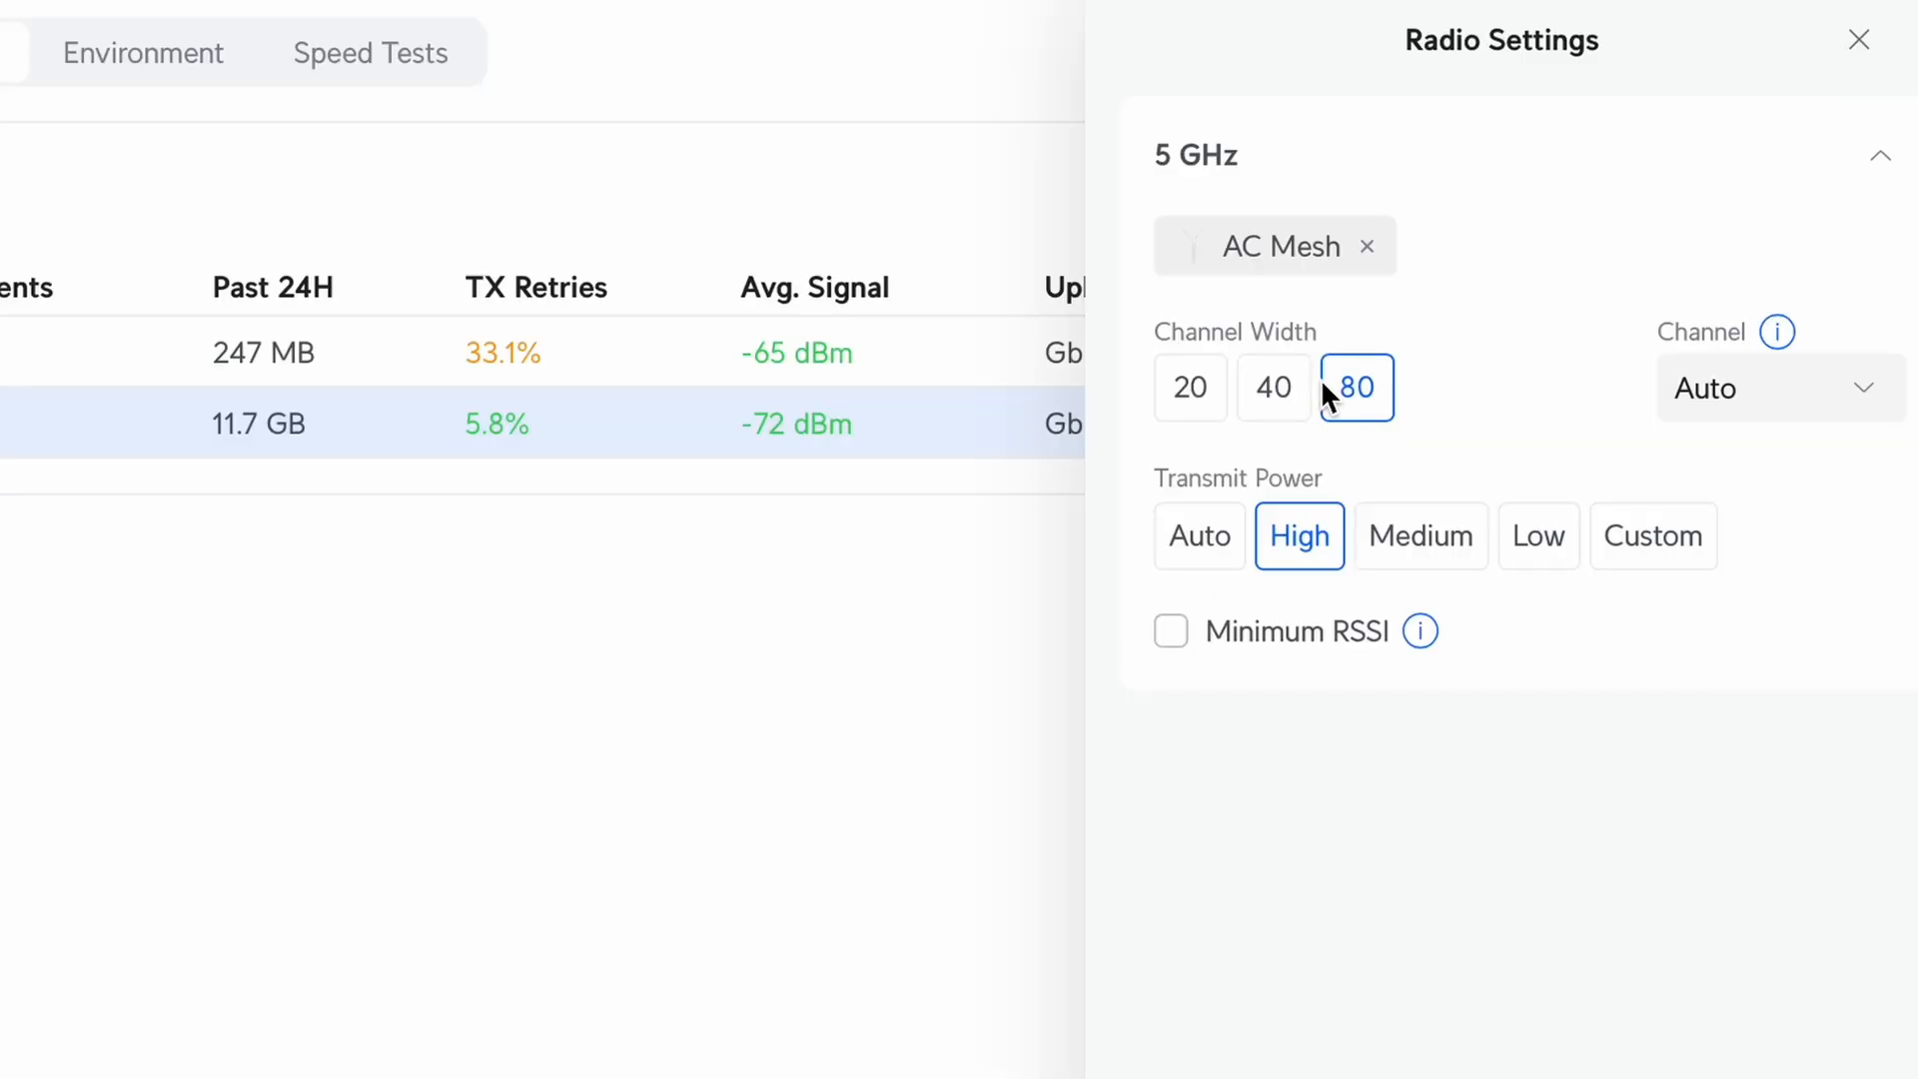
pyautogui.click(1858, 40)
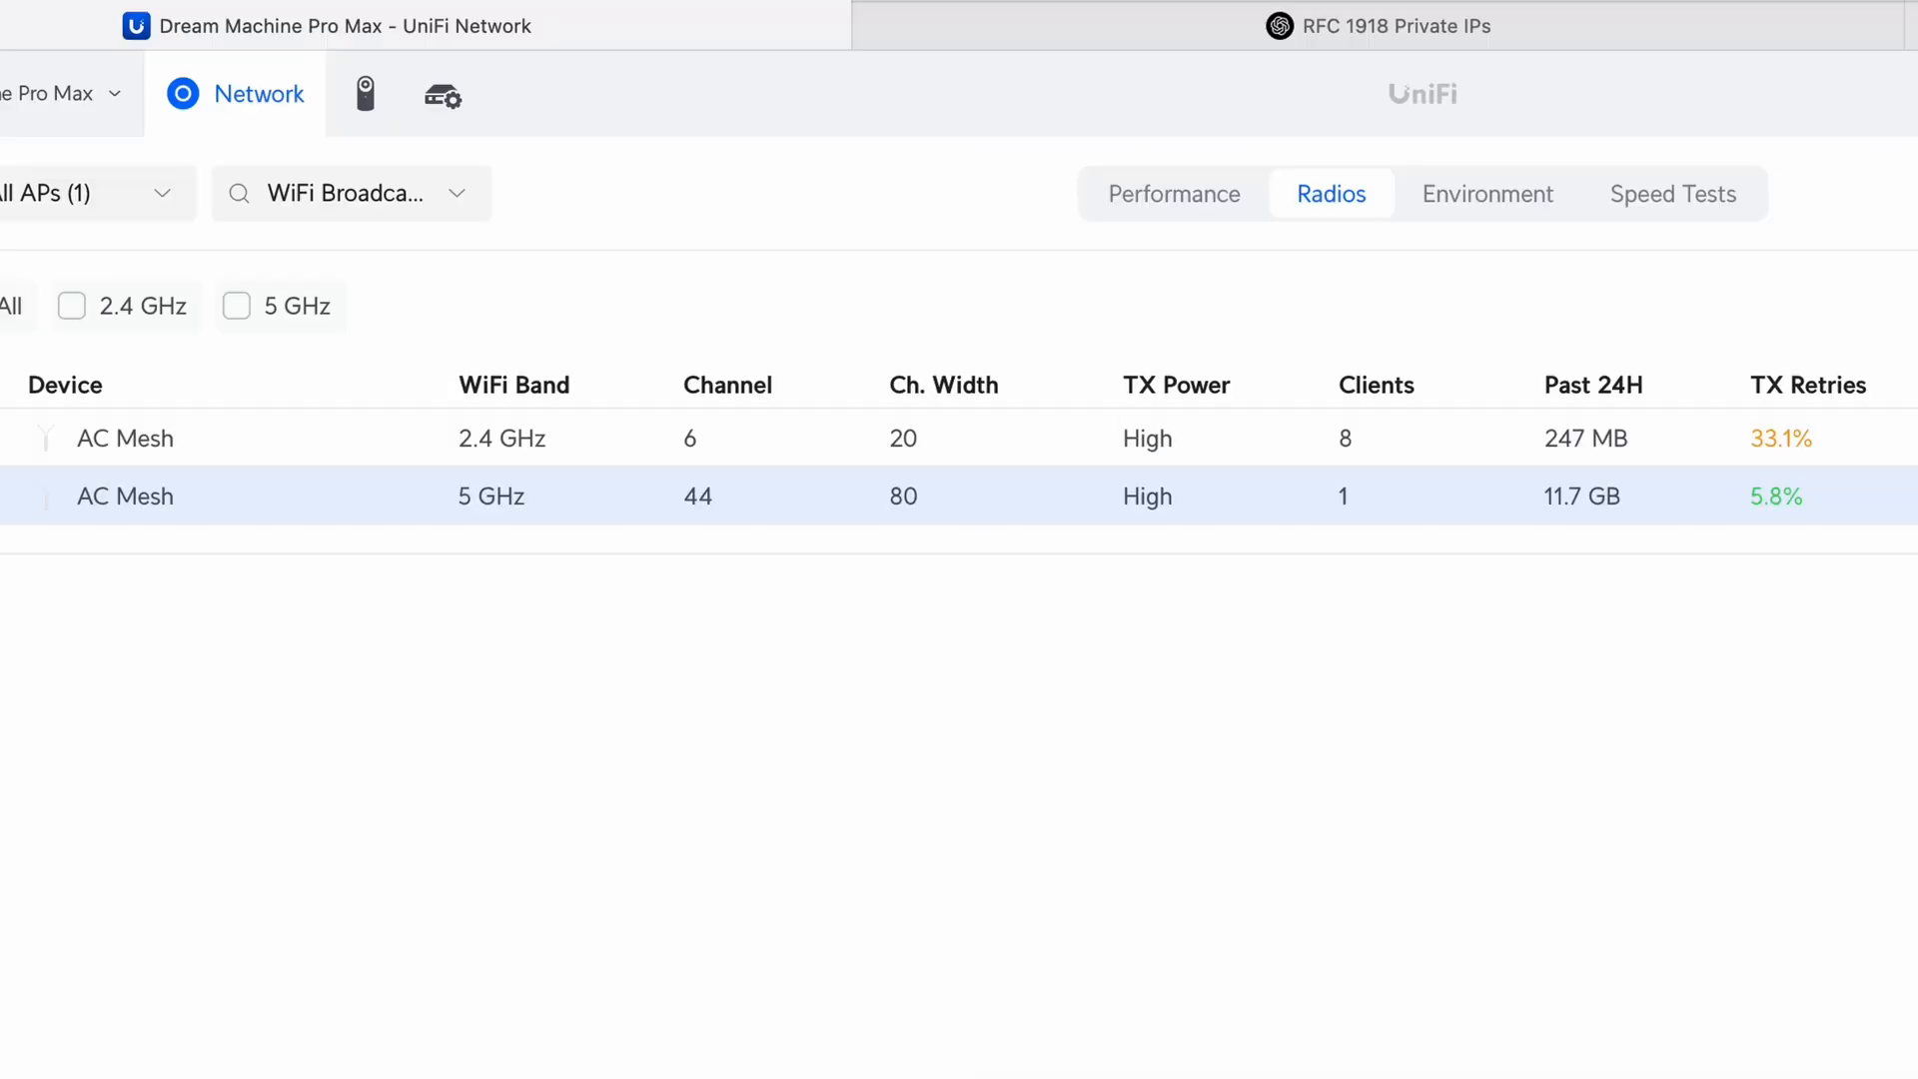
# - Switch to the UCG Fiber site and inspect the U7 Pro's 6 GHz radio settings, including the available channels
pyautogui.click(40, 90)
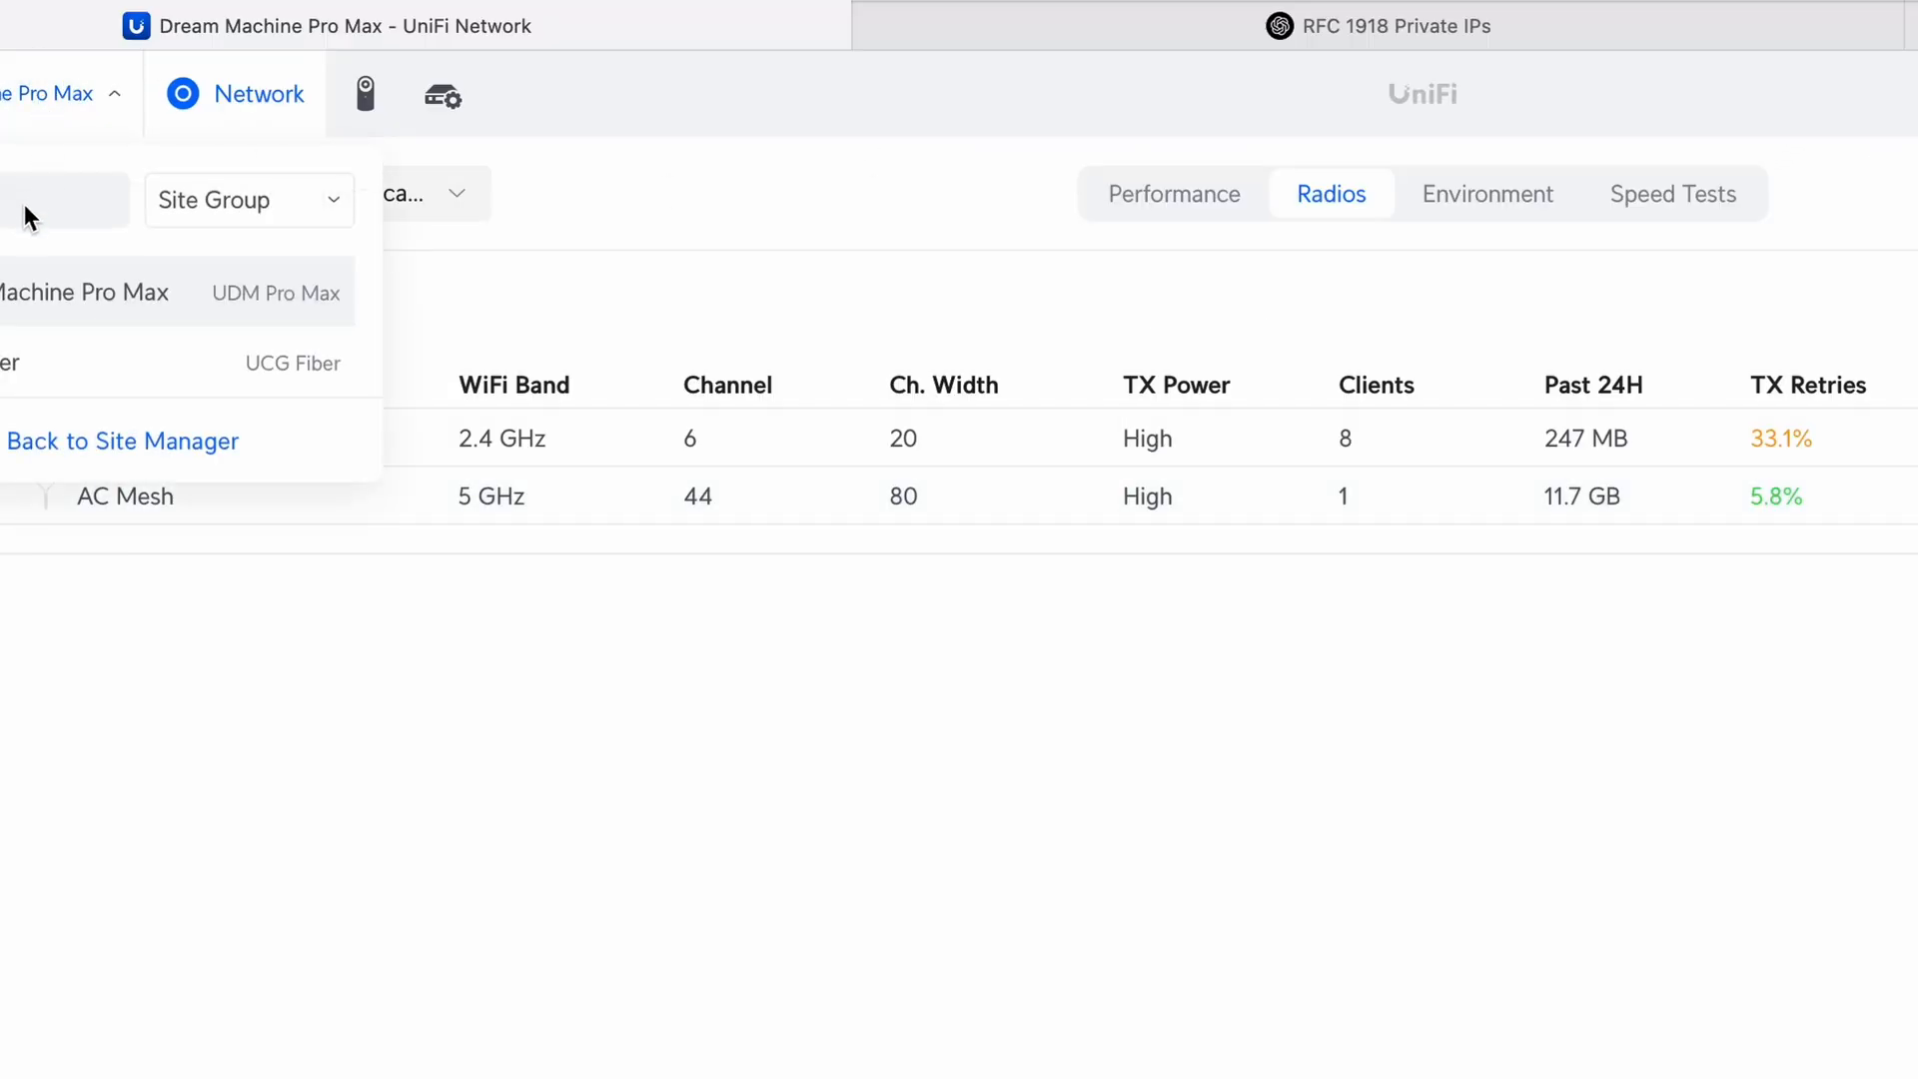
pyautogui.click(2, 361)
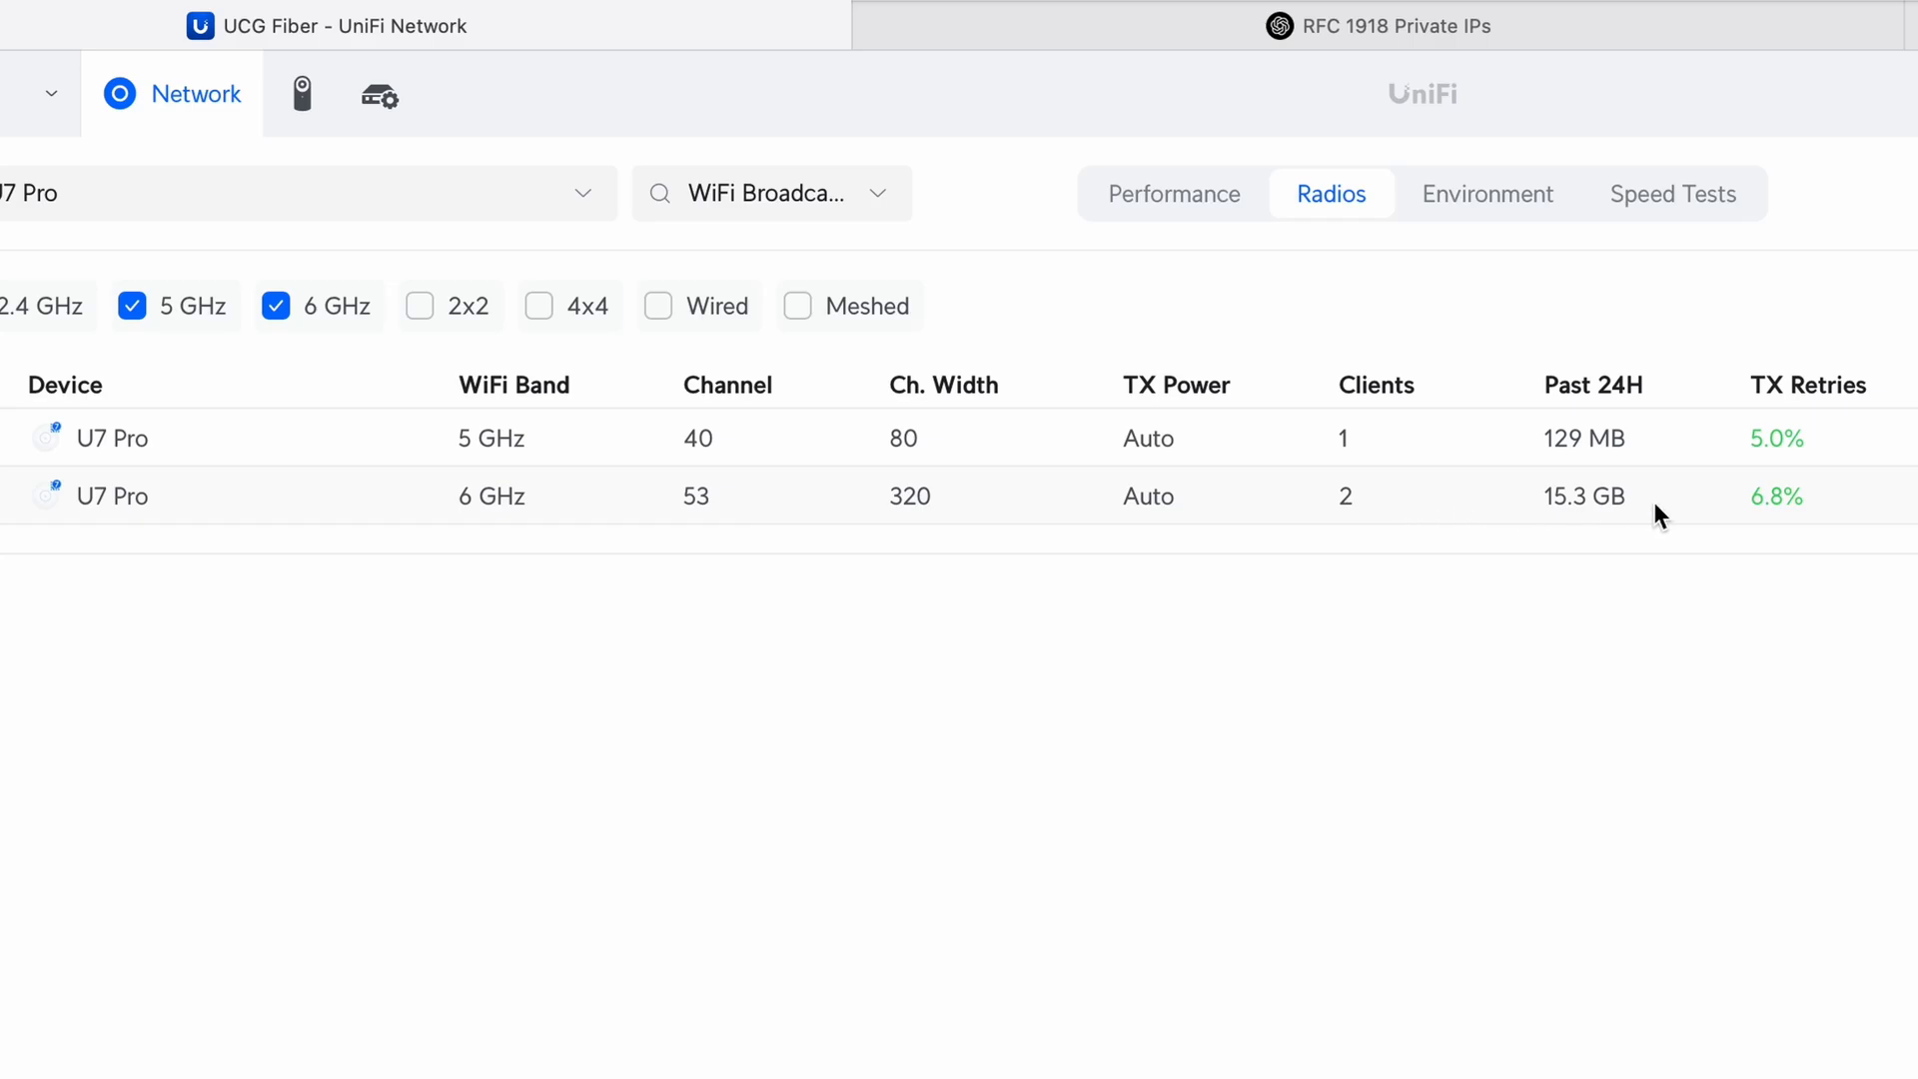
pyautogui.click(1420, 325)
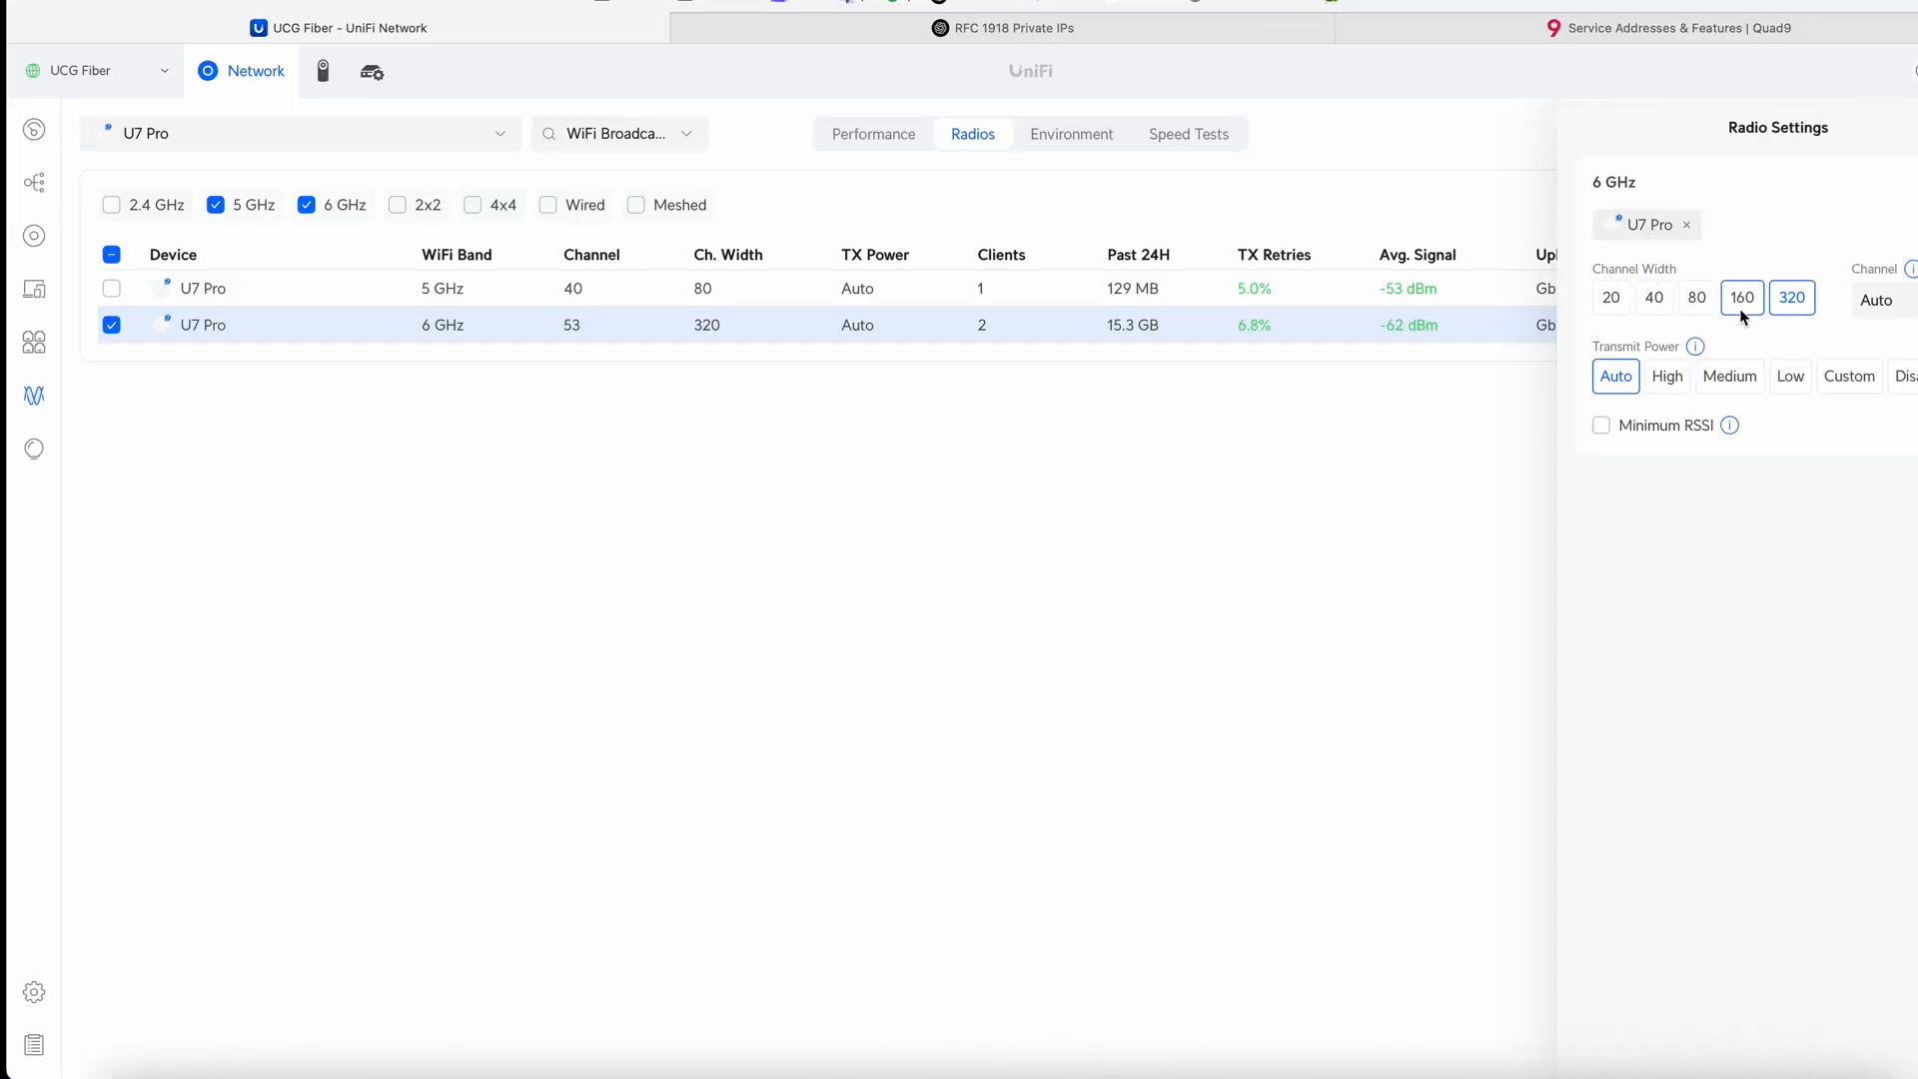
pyautogui.click(1883, 300)
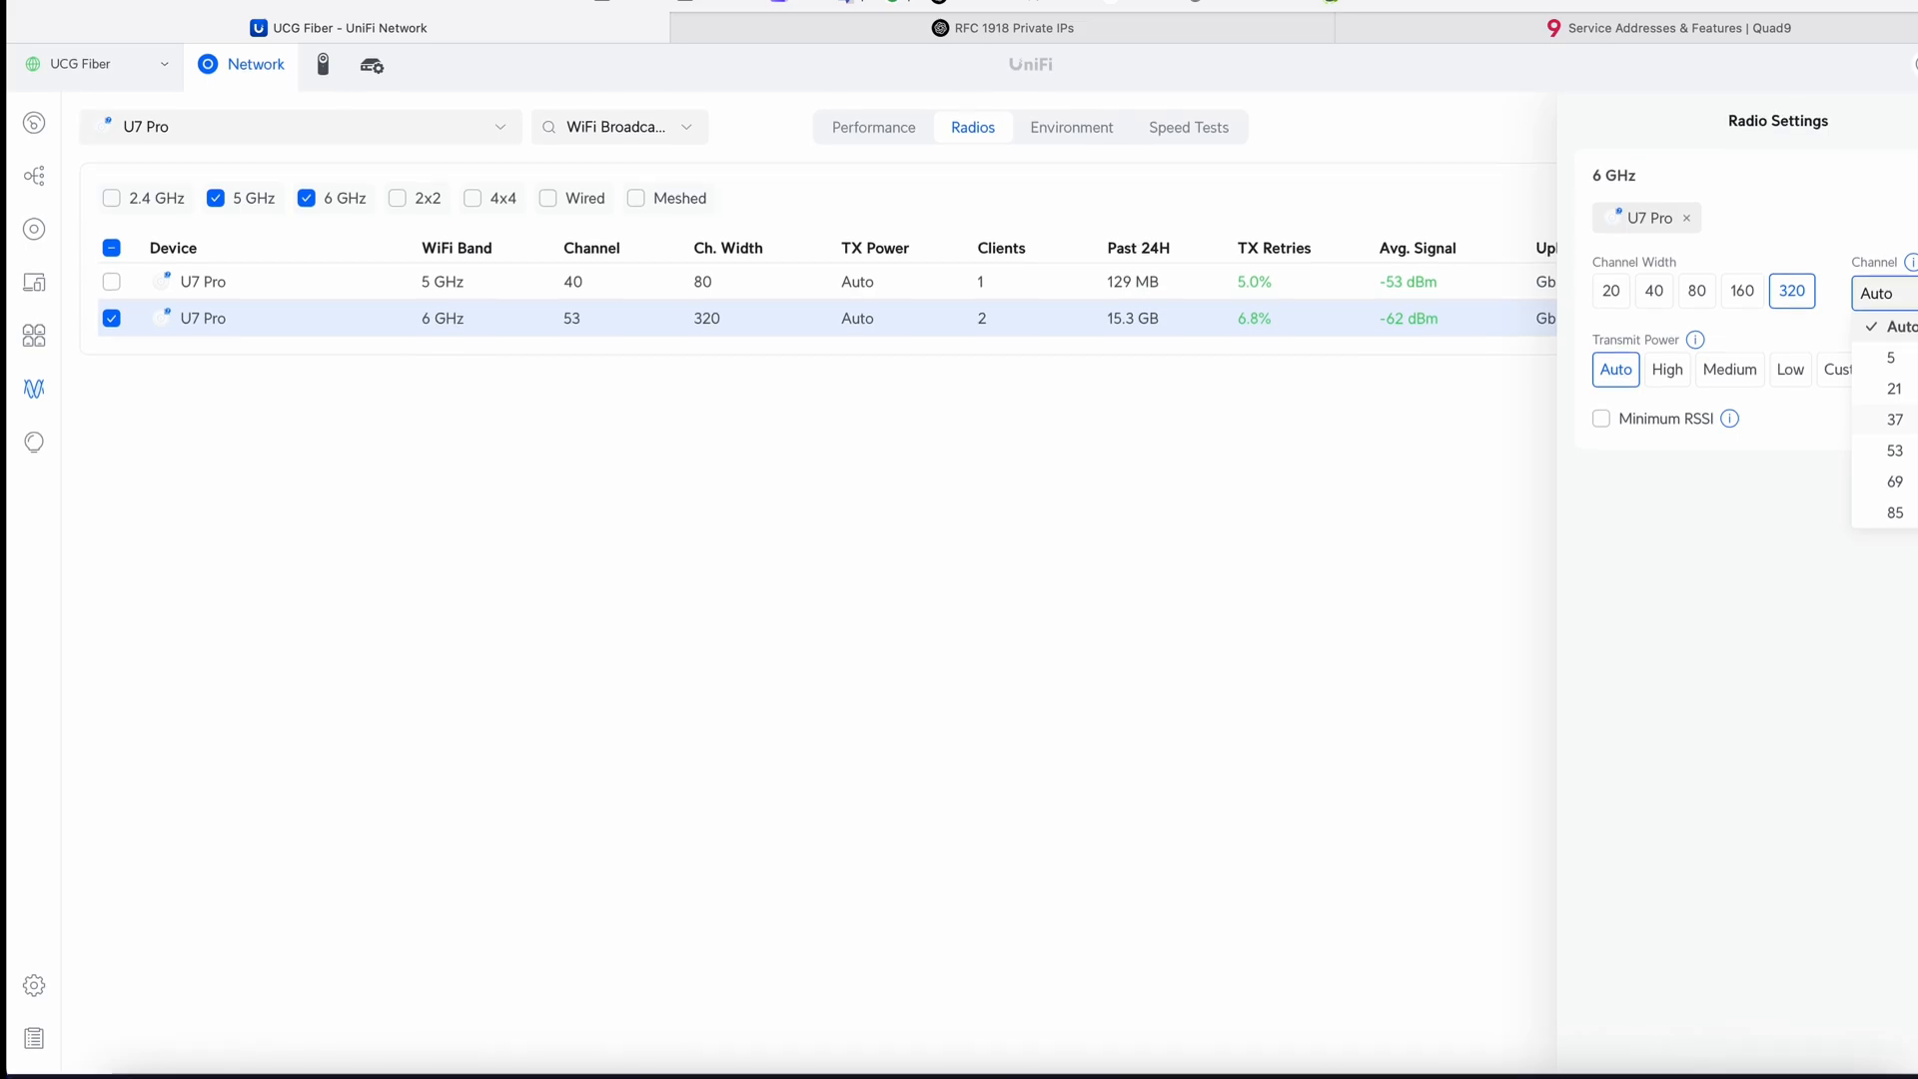
# - Examine the custom transmit power option of the U7 Pro's 6 GHz radio, leave it on Auto, and include 2.4 GHz radios in the list
pyautogui.click(1745, 542)
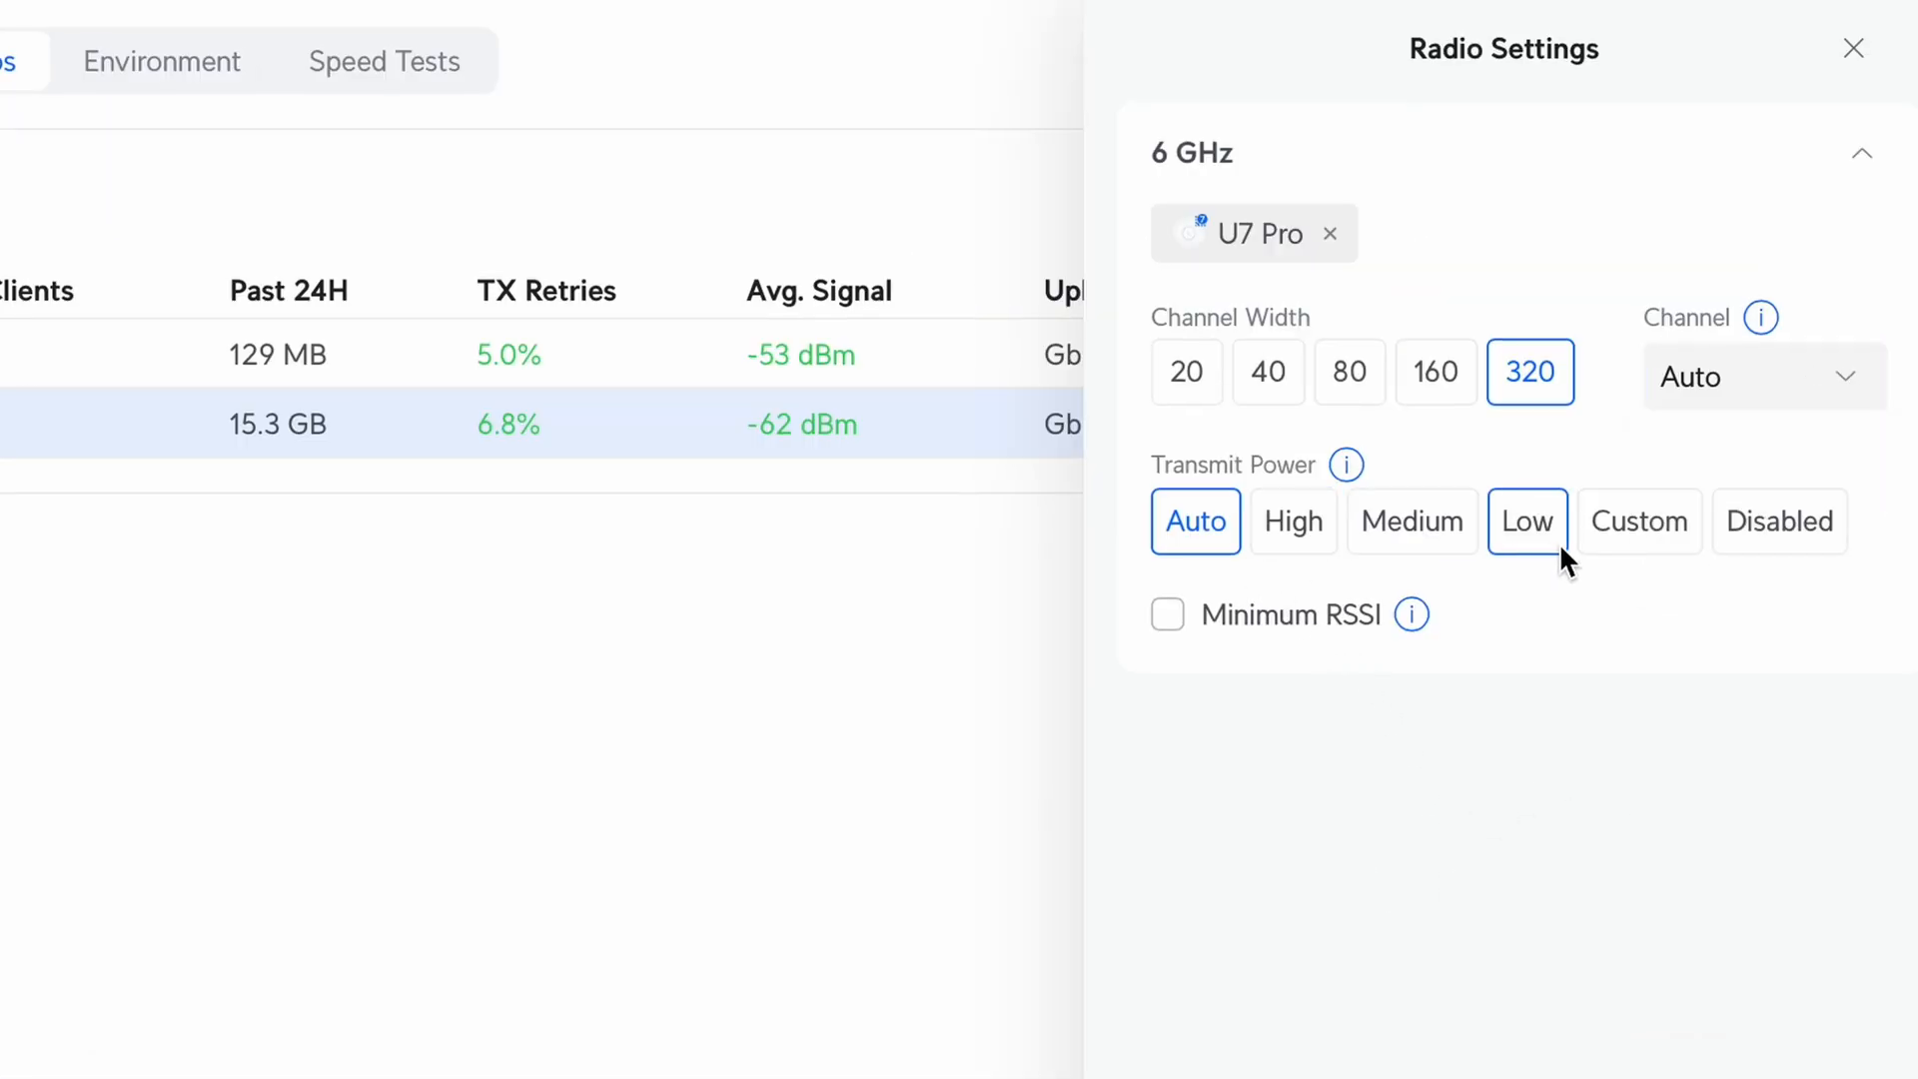
pyautogui.click(1638, 530)
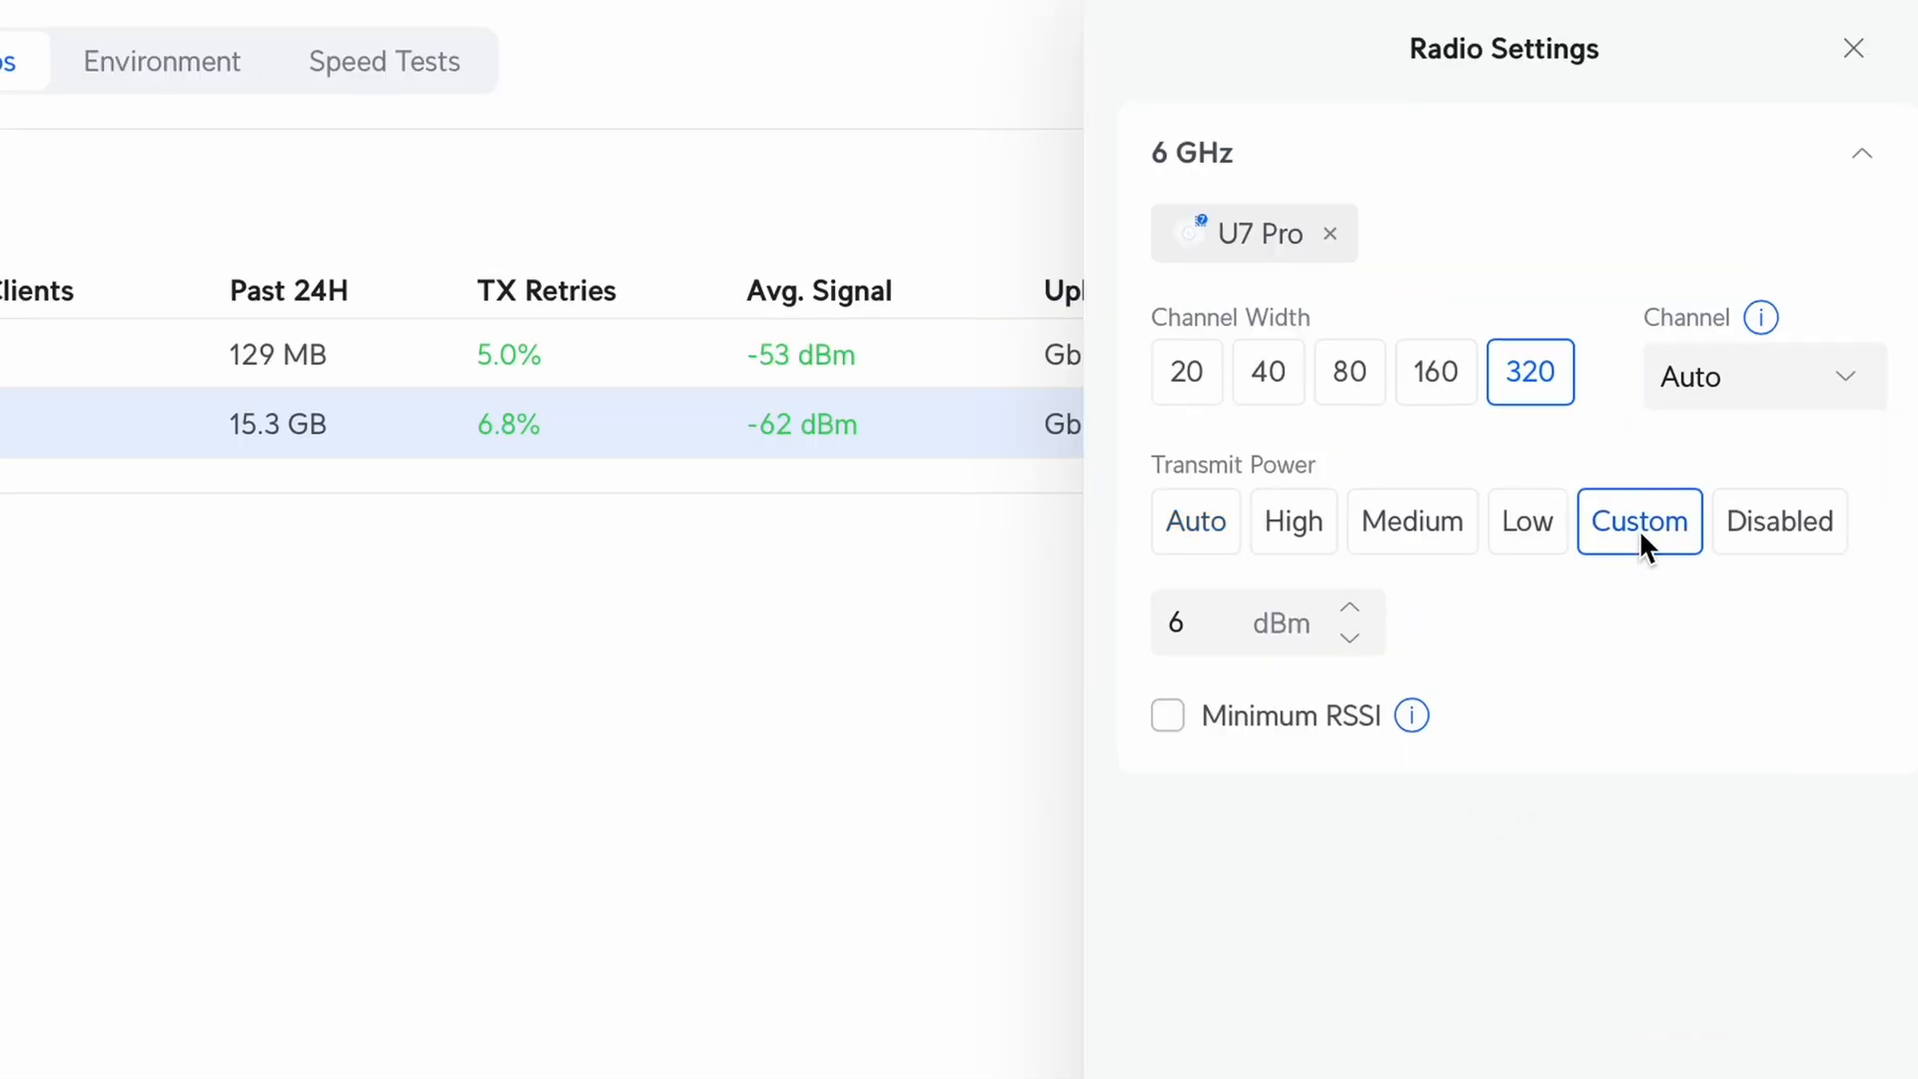
pyautogui.click(1185, 541)
pyautogui.click(1856, 50)
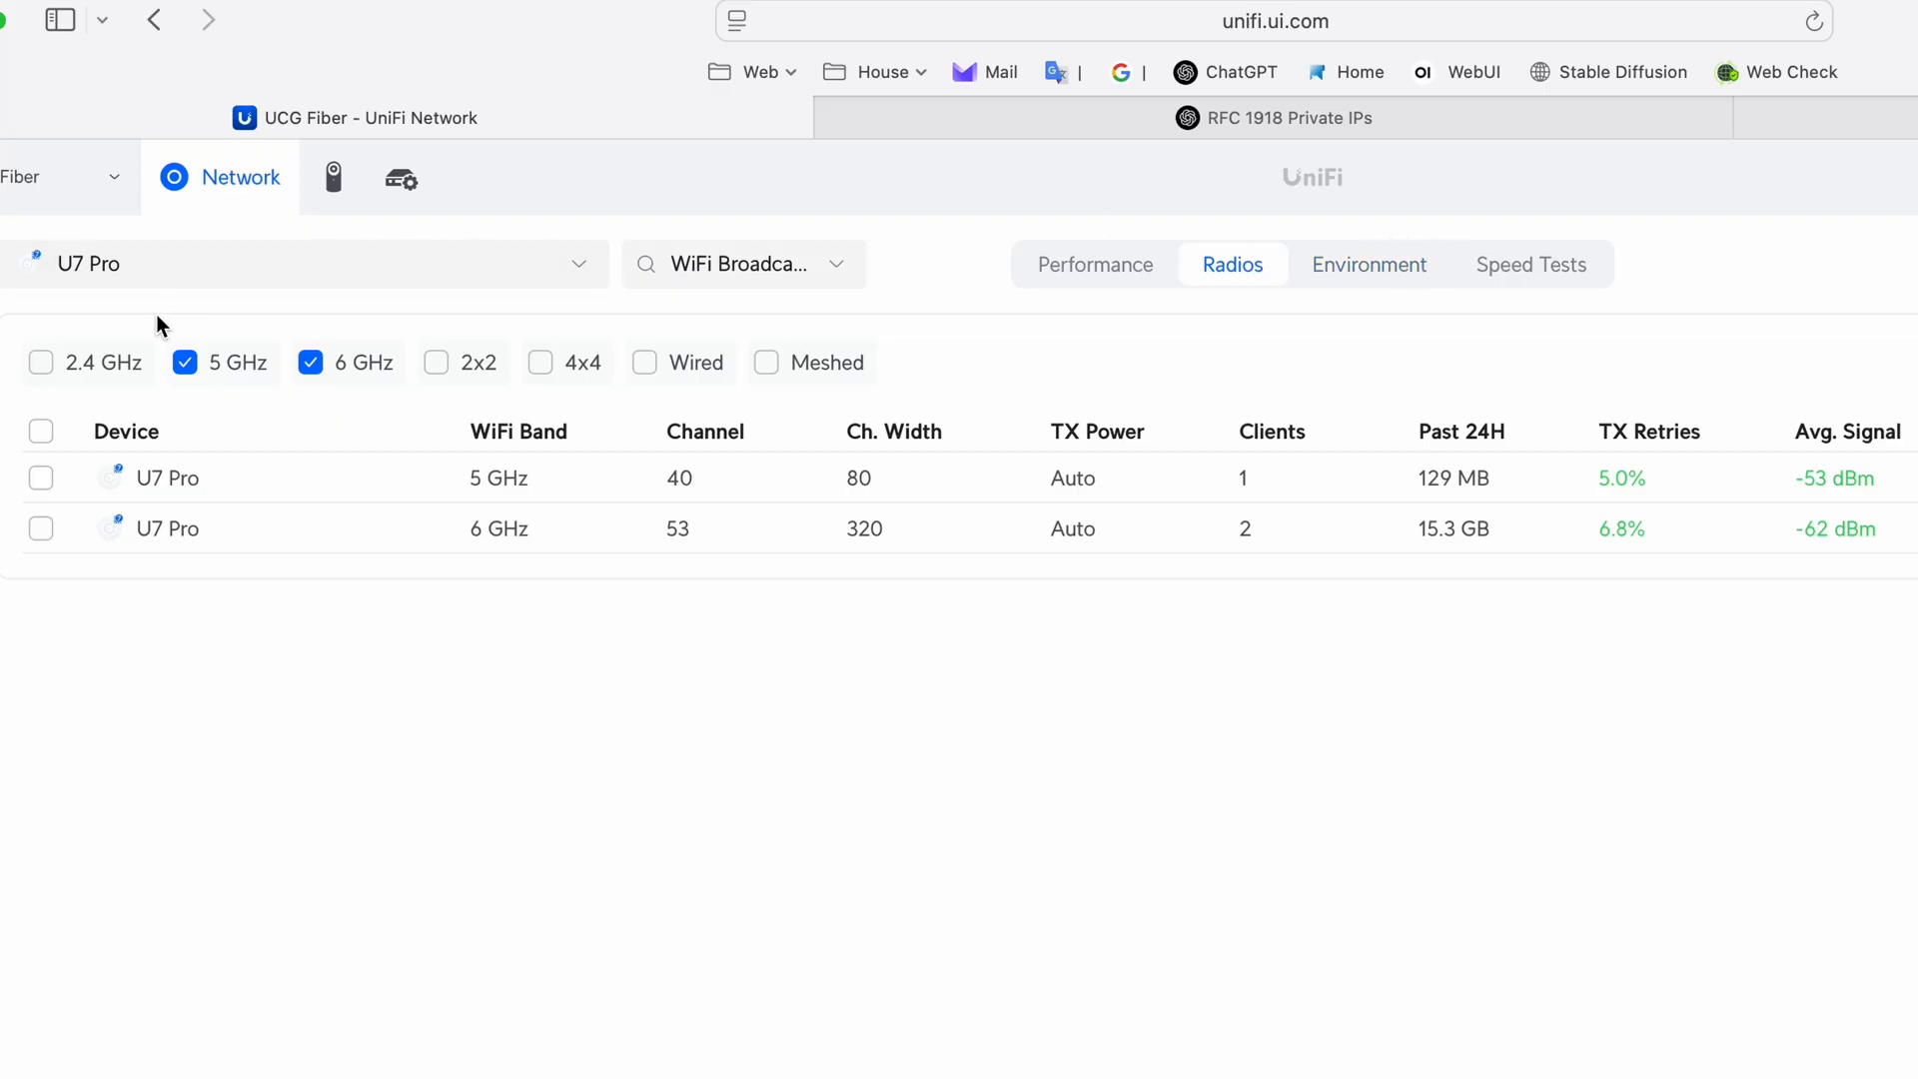
pyautogui.click(89, 361)
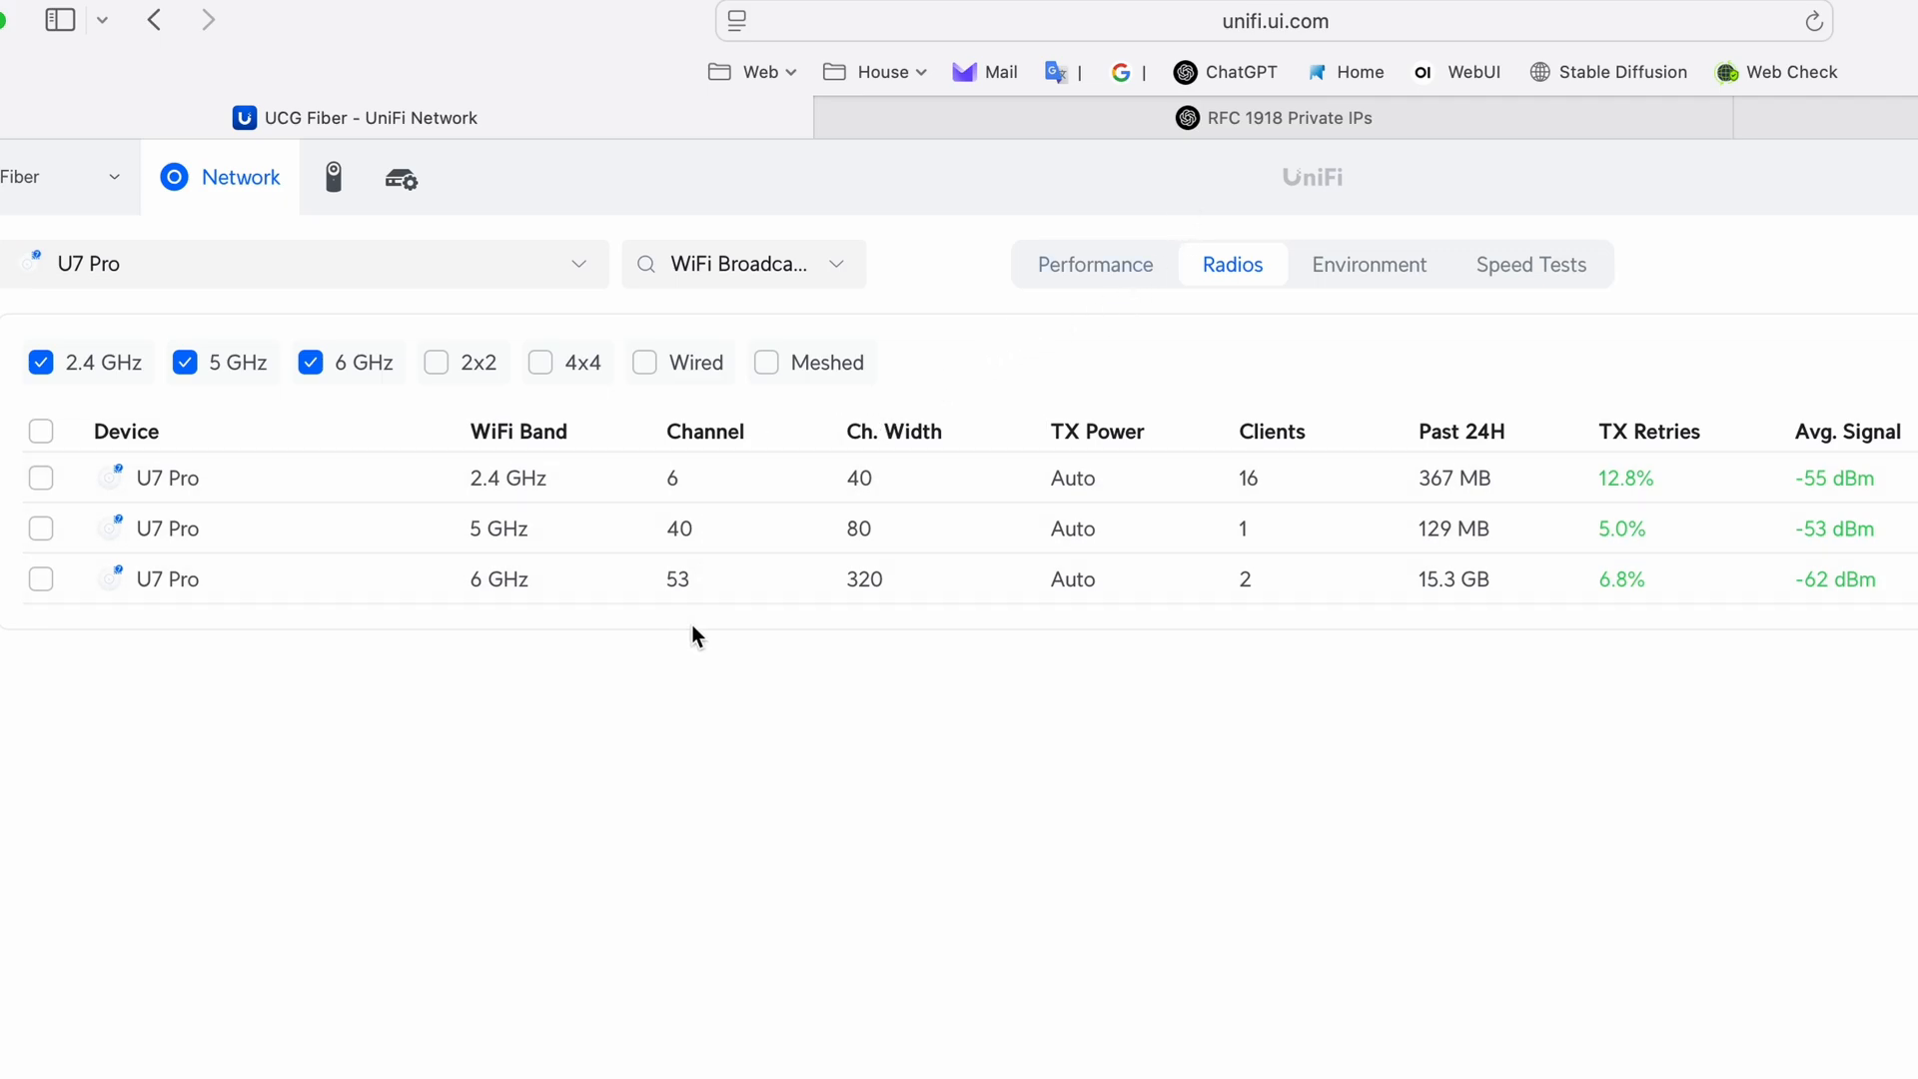
# - Switch back to the Dream Machine Pro Max site and open its port overview
pyautogui.click(102, 193)
pyautogui.click(92, 350)
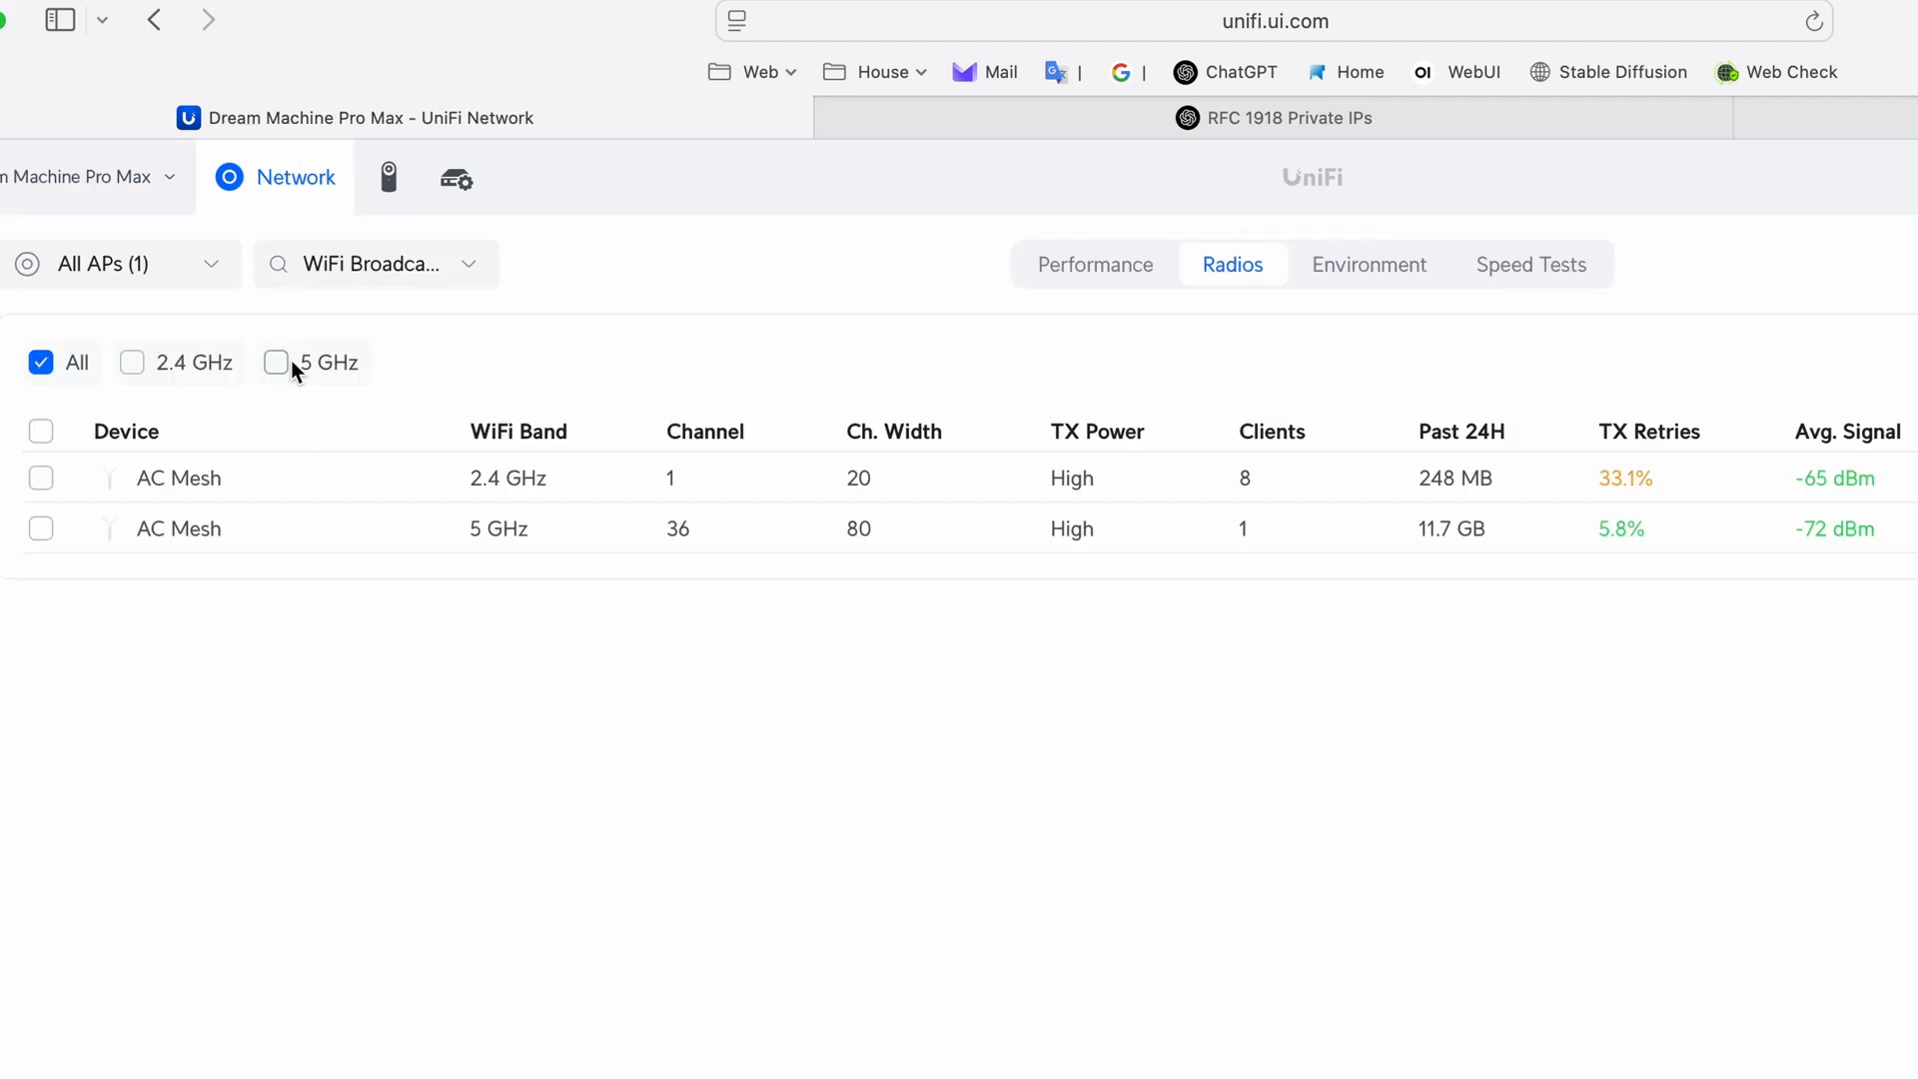
pyautogui.click(3, 257)
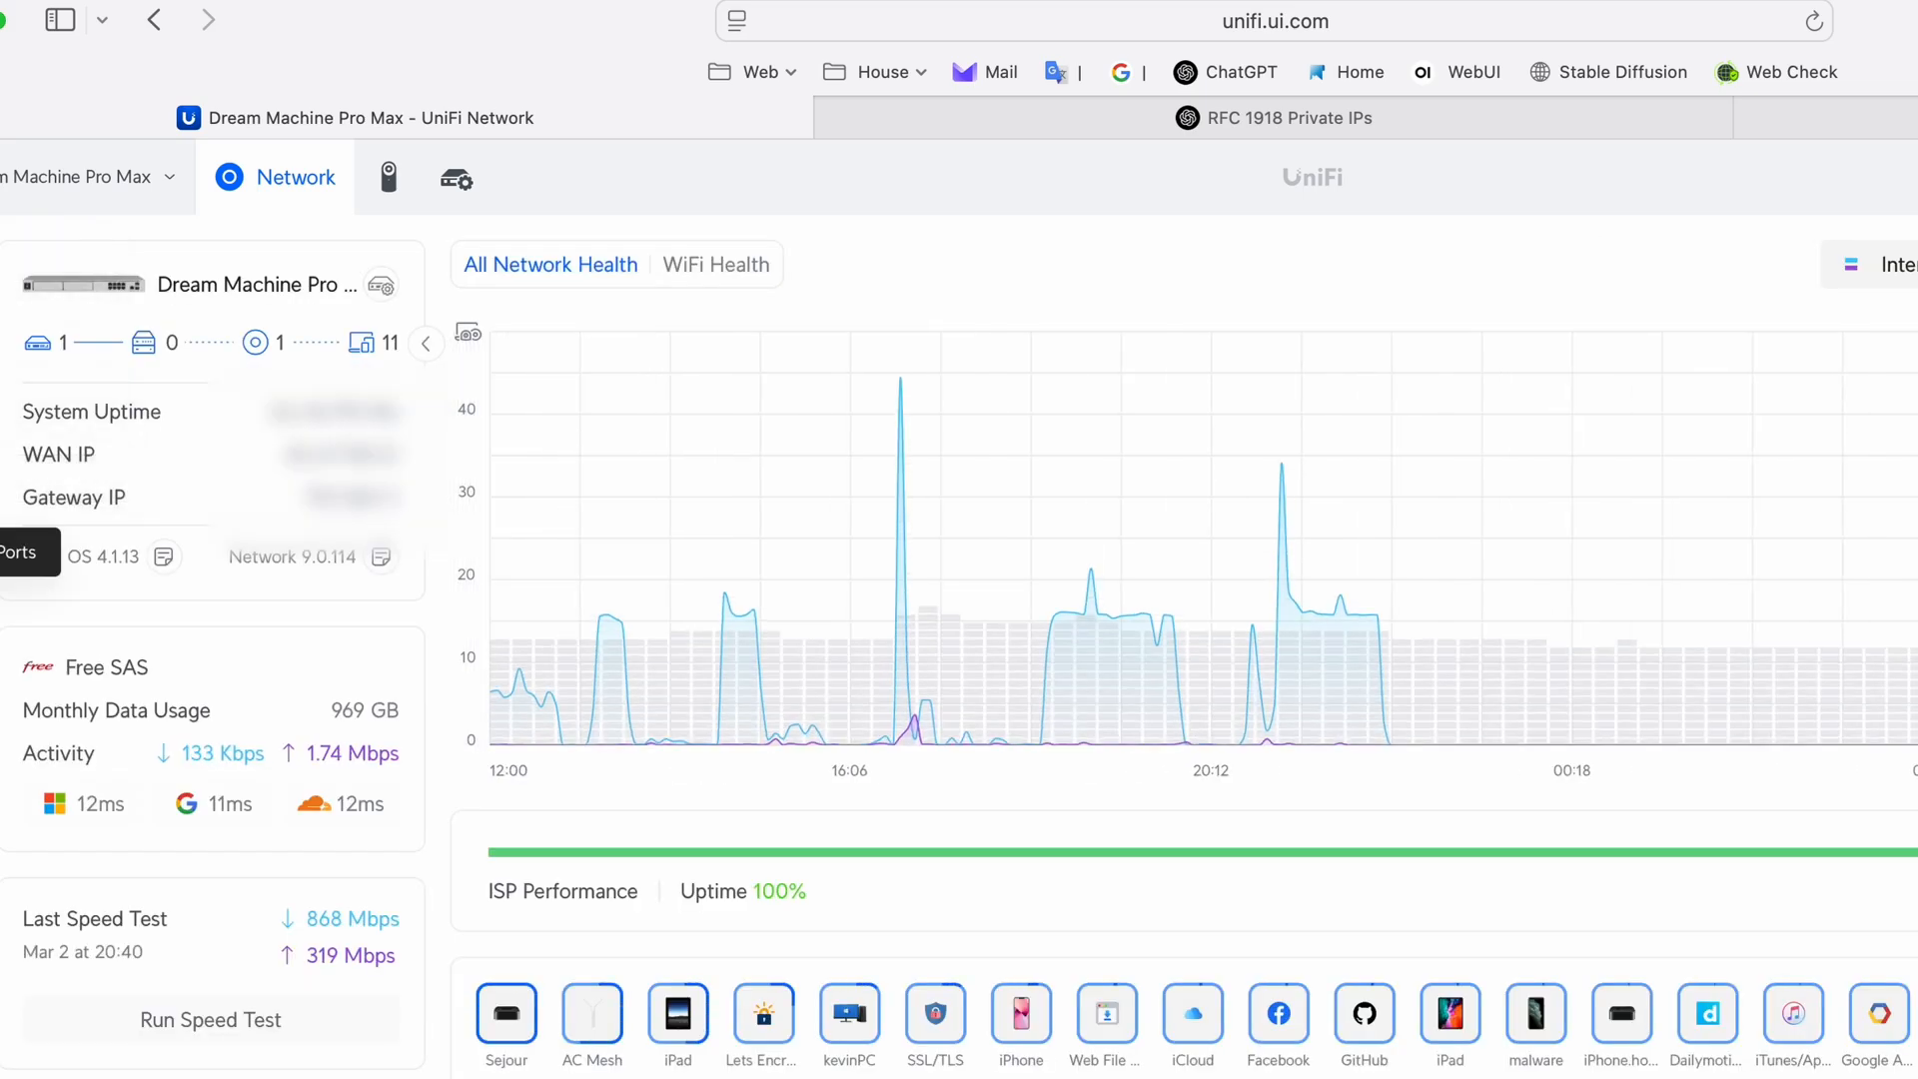
pyautogui.click(2, 545)
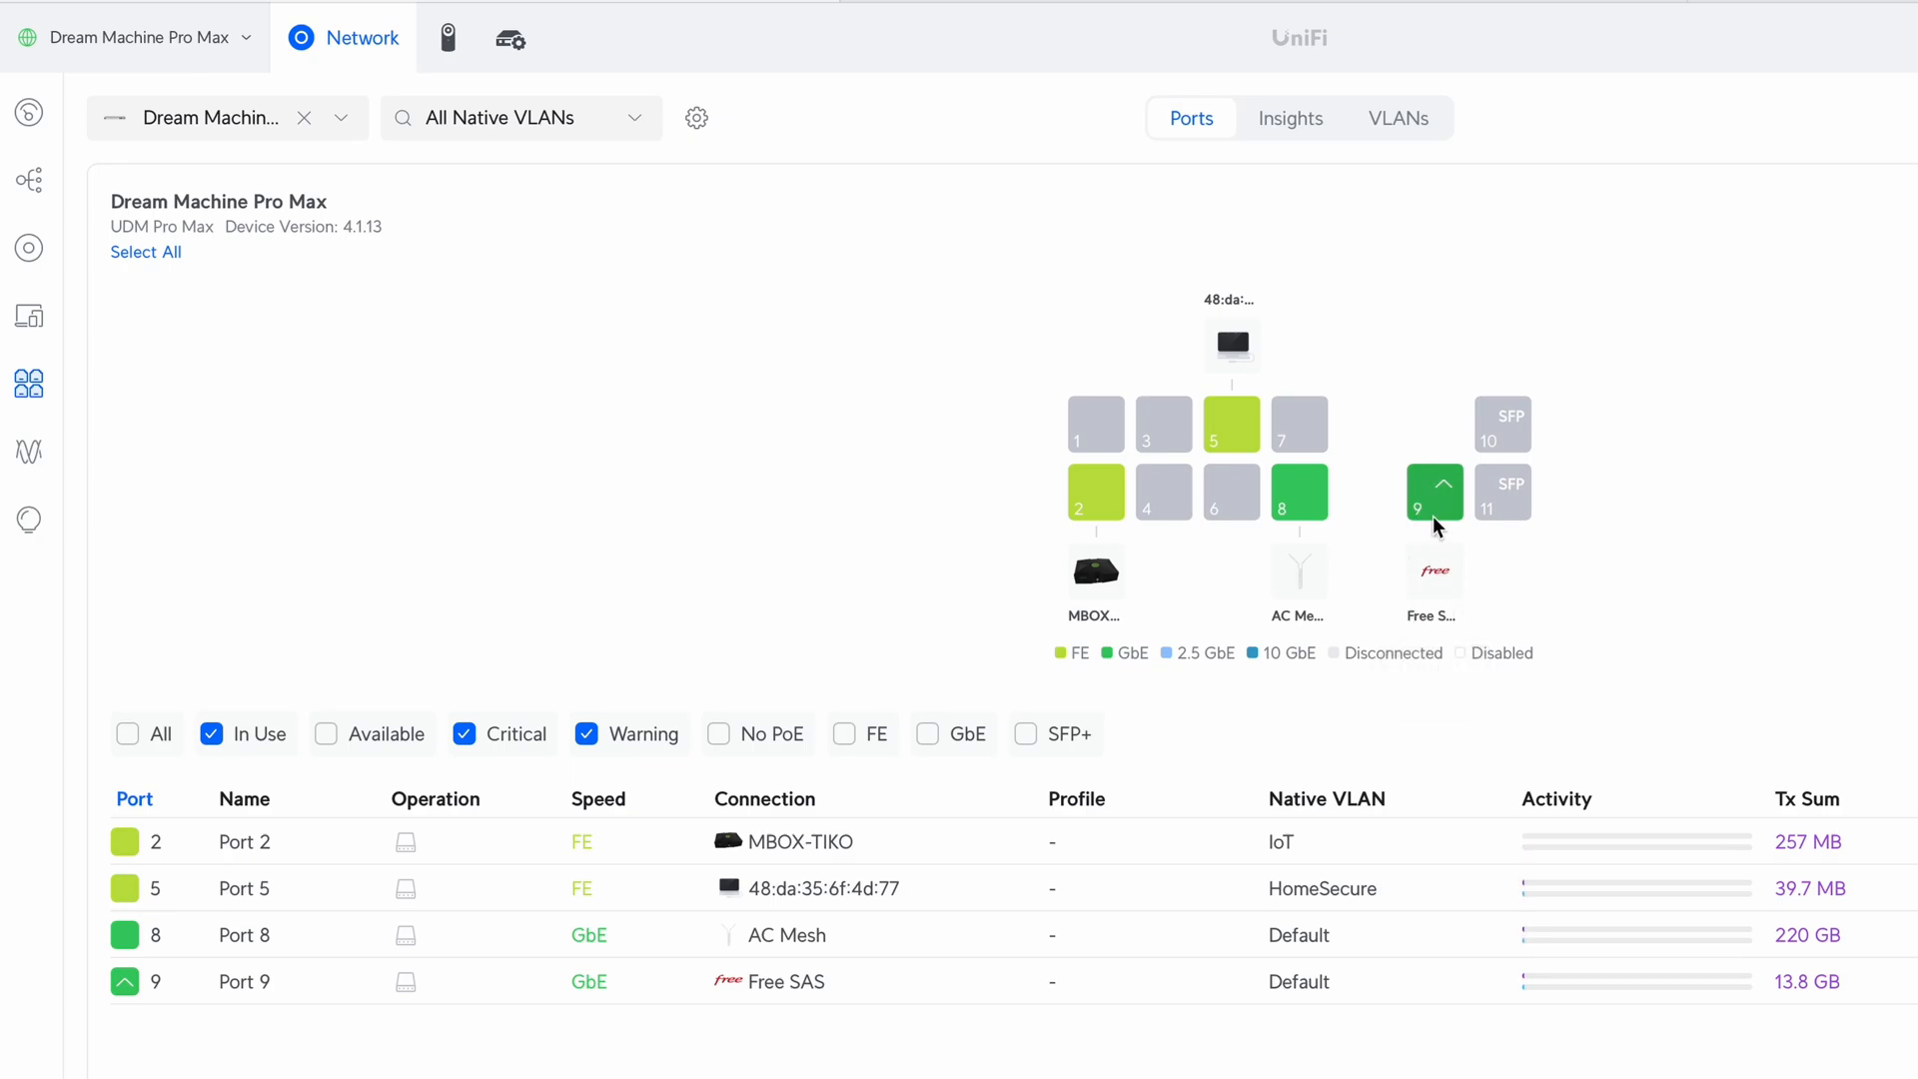
# - Inspect the native VLAN choices available for port 6 without changing its network
pyautogui.click(1237, 511)
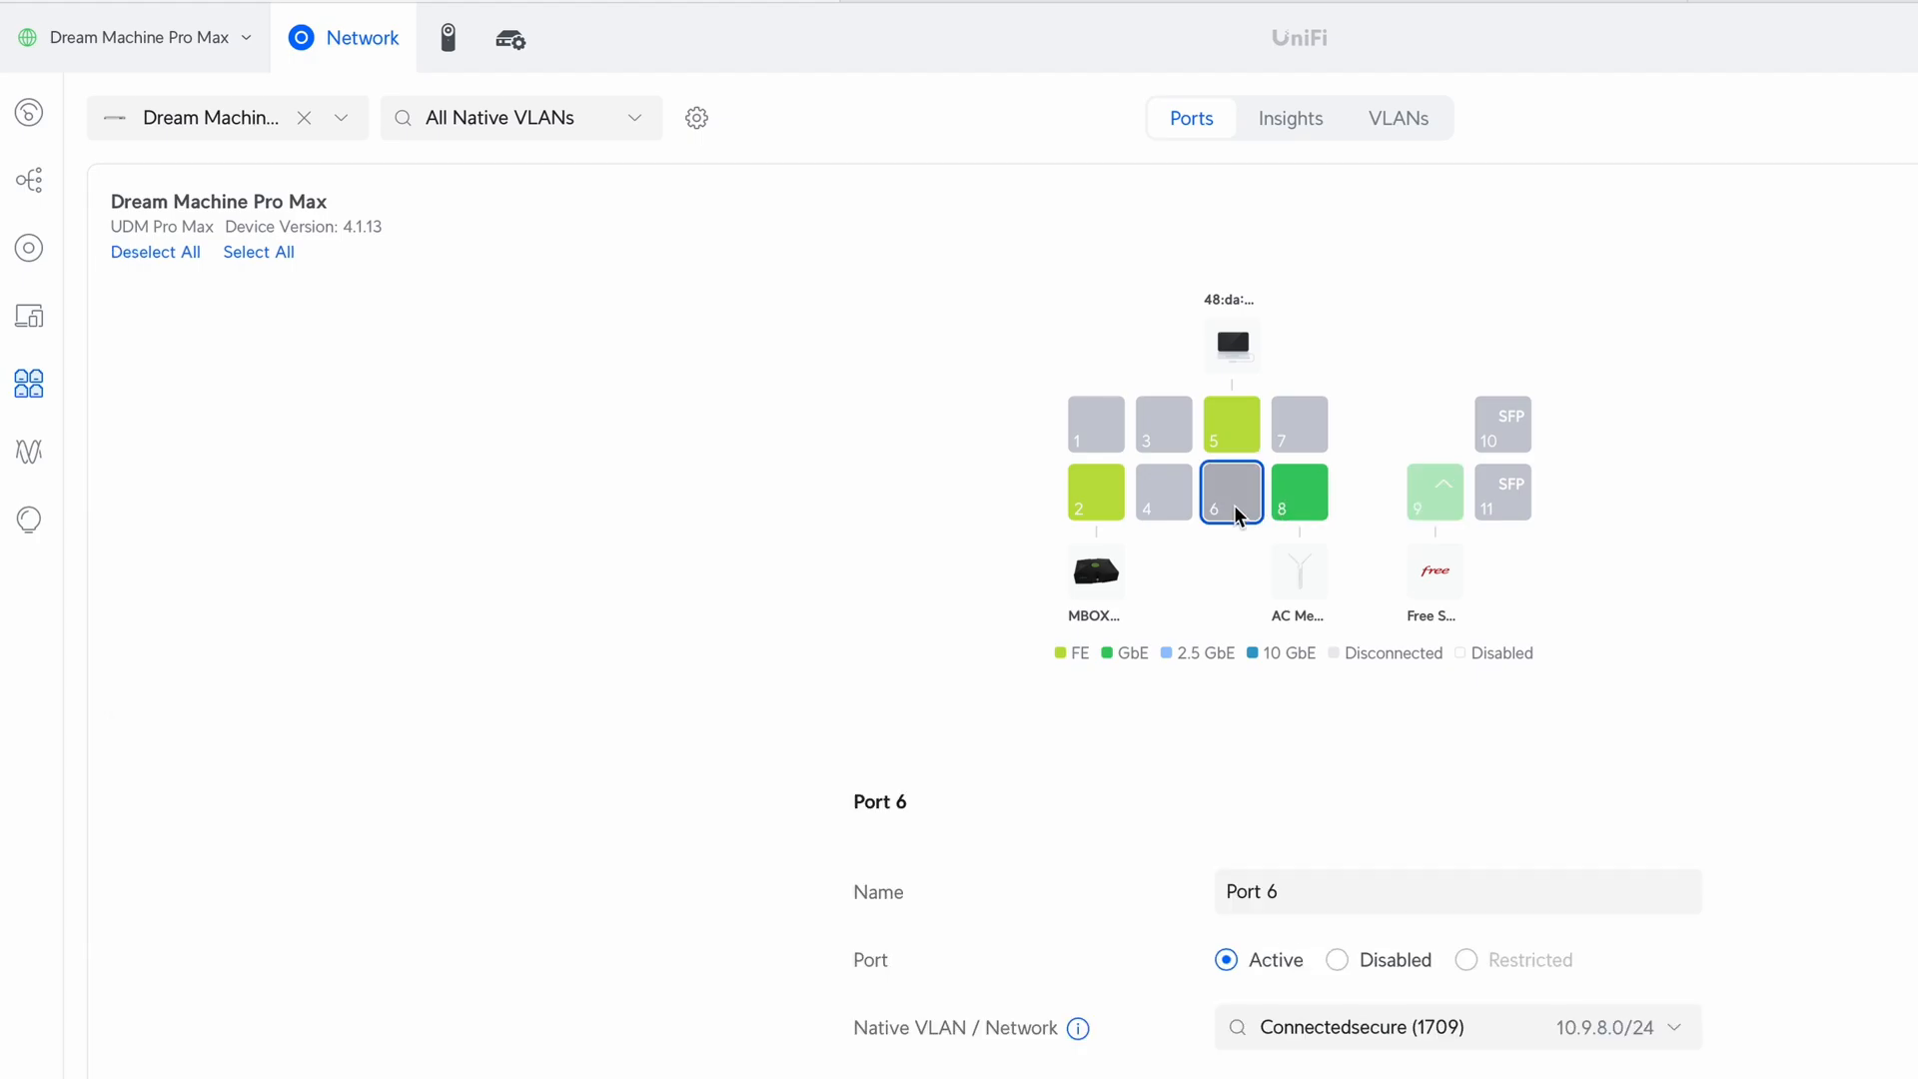
pyautogui.click(1476, 1035)
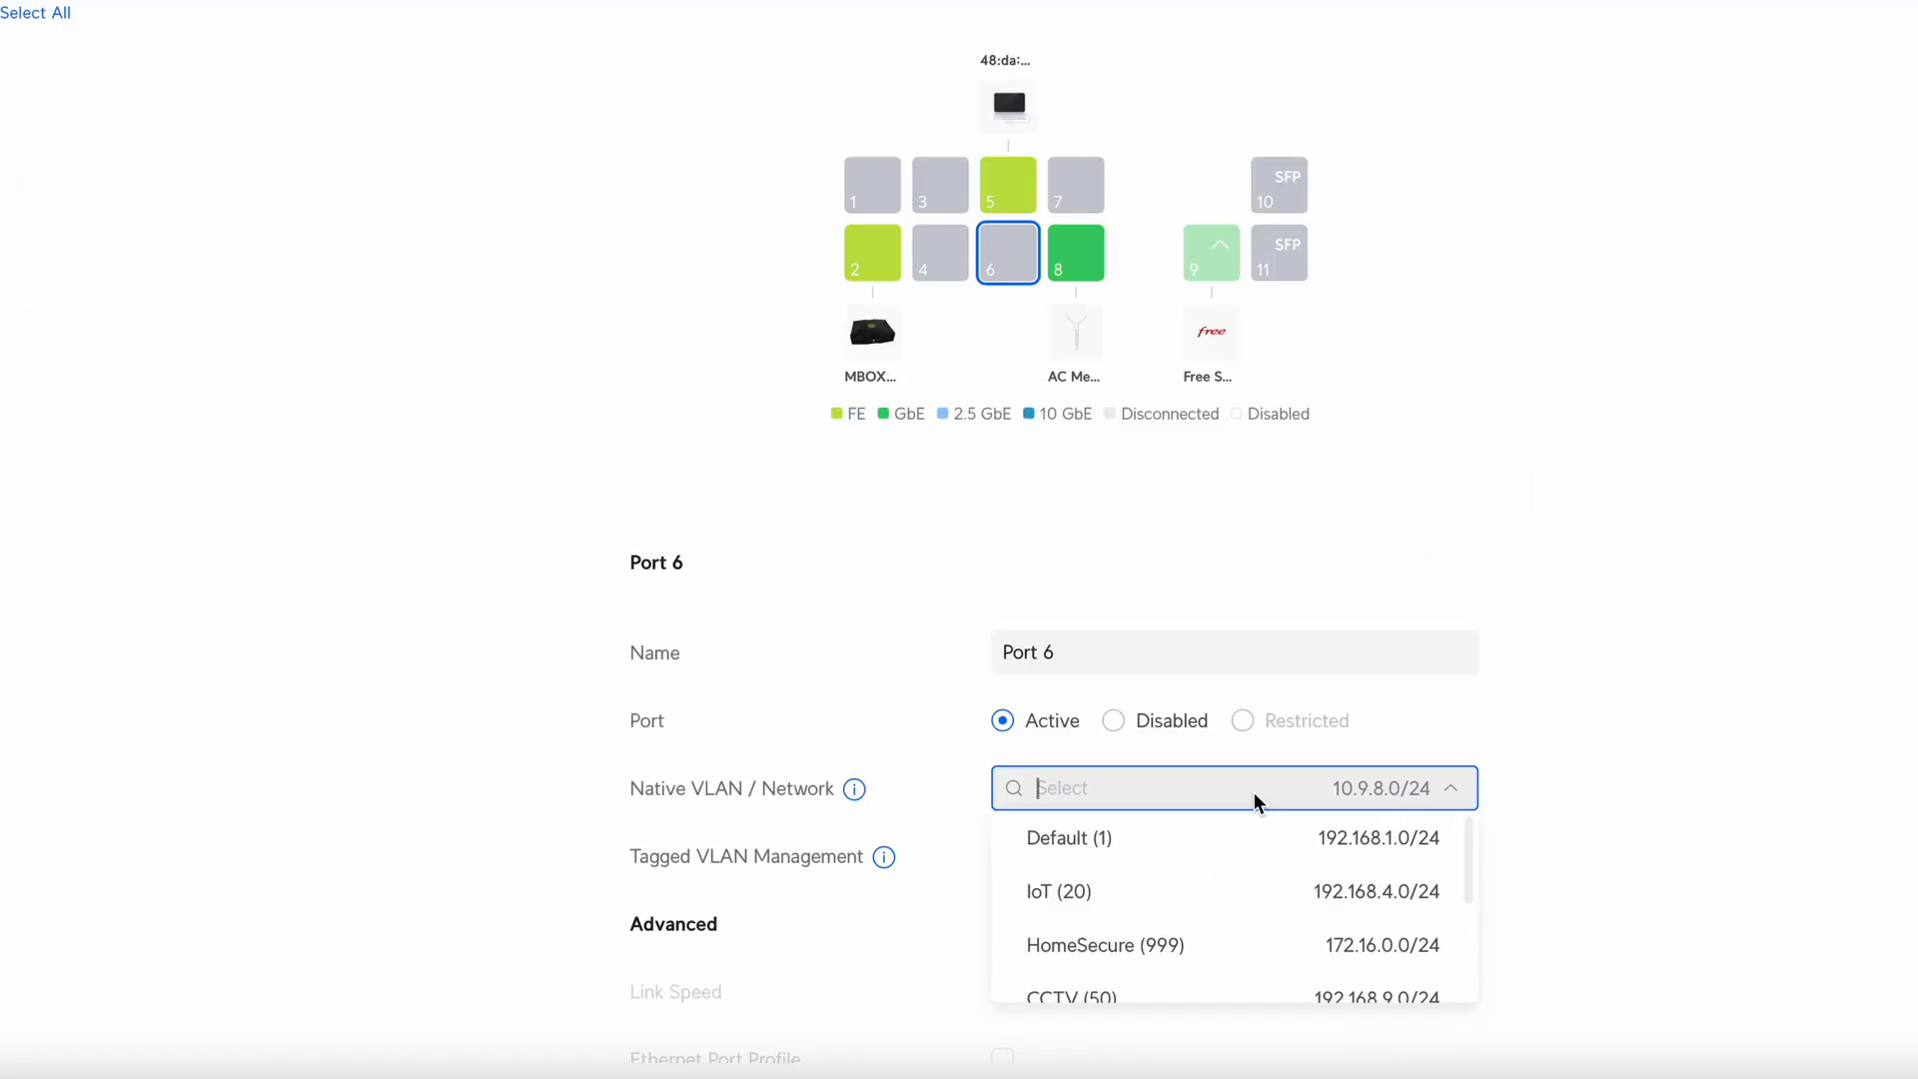
pyautogui.click(1519, 463)
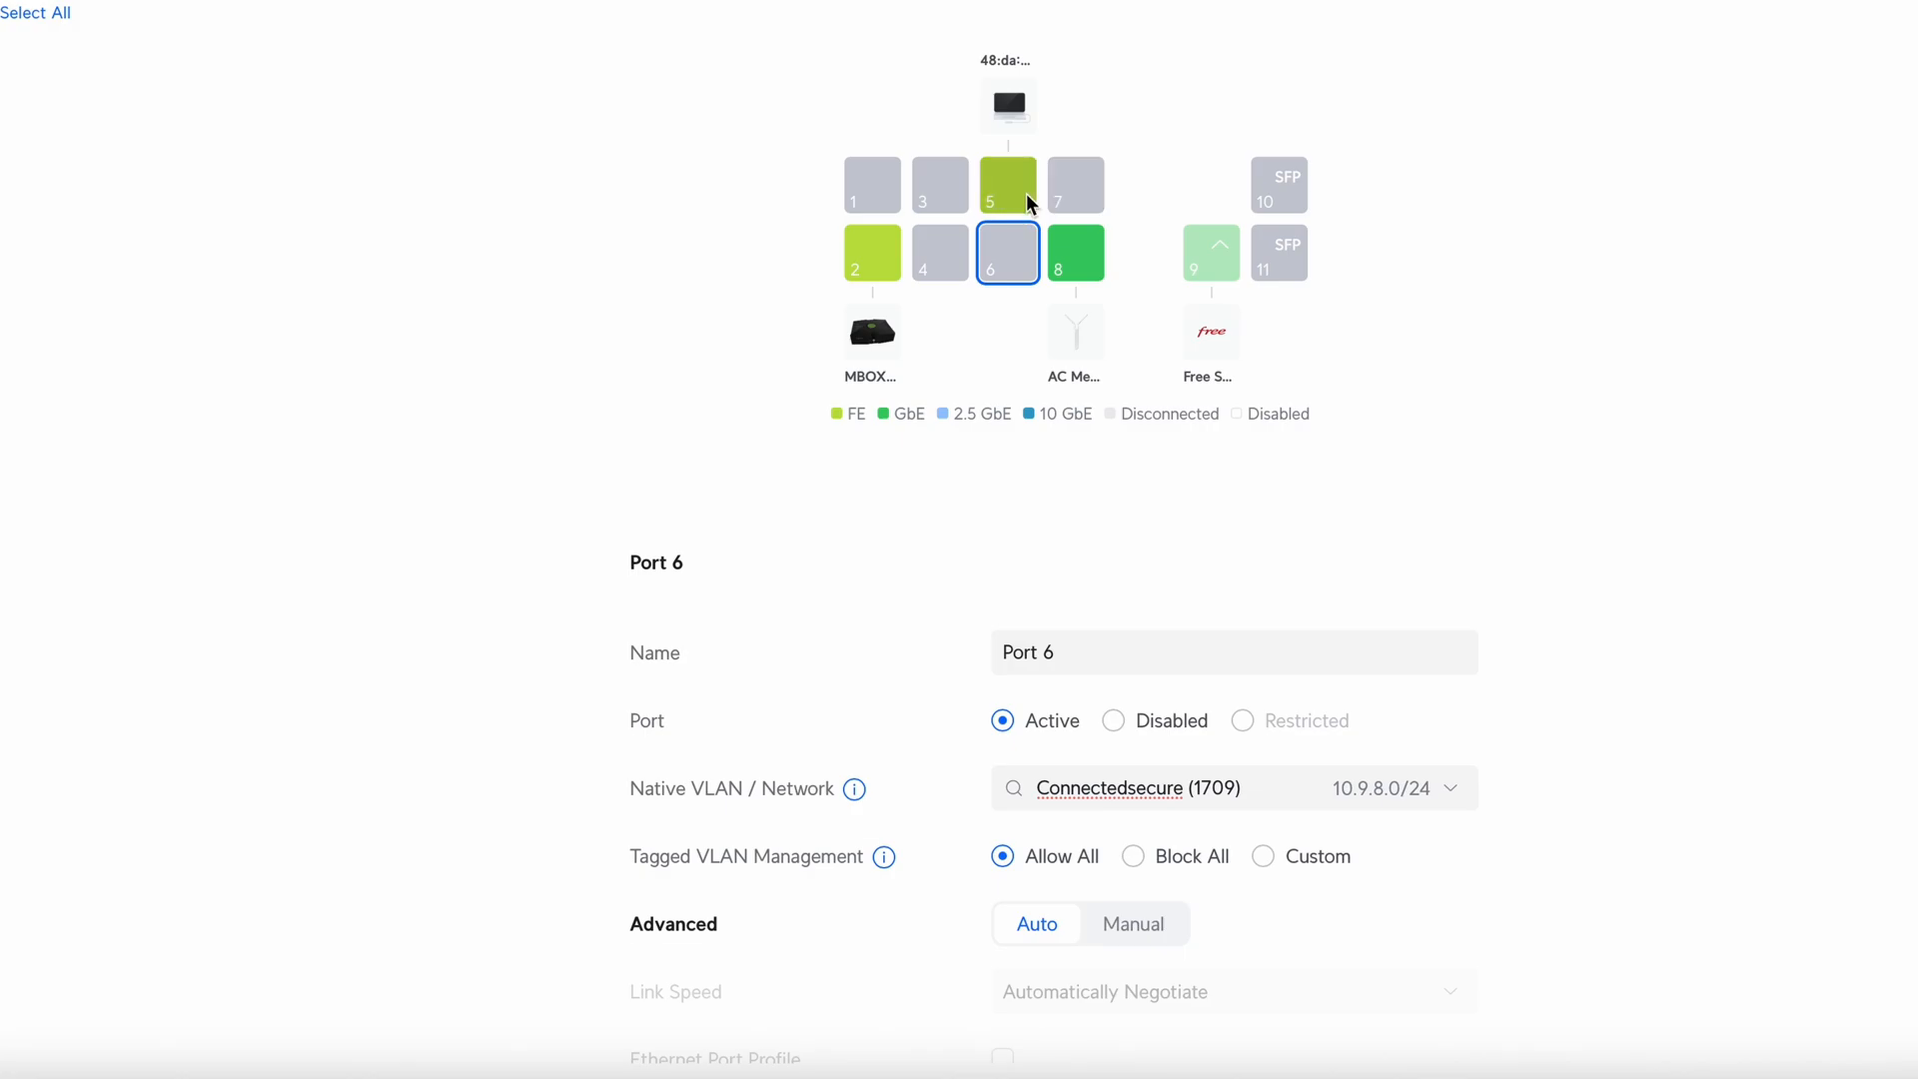
# - Select port 5 of the Dream Machine Pro Max and rename it Trusted
pyautogui.click(1030, 201)
pyautogui.click(1009, 253)
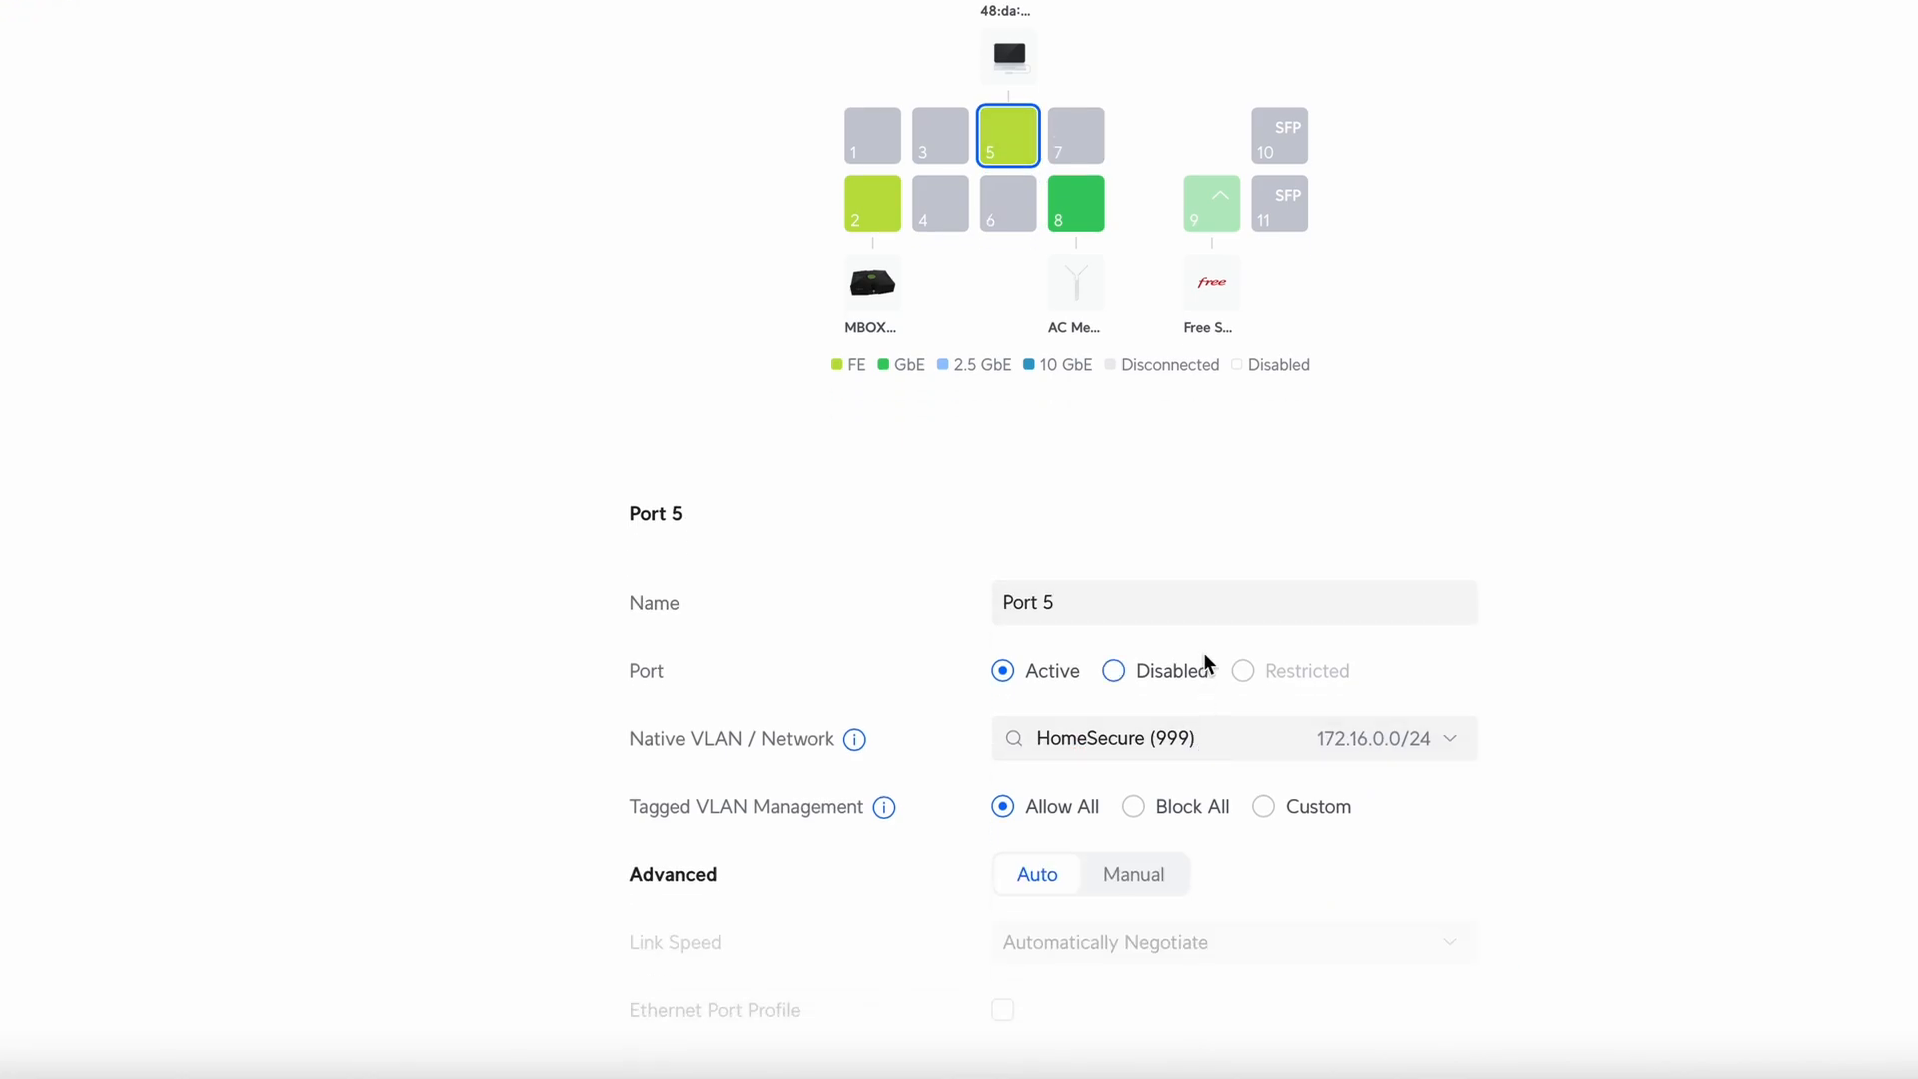
pyautogui.click(1002, 651)
pyautogui.hotkey('ctrl', 'a')
pyautogui.write('Trusted')
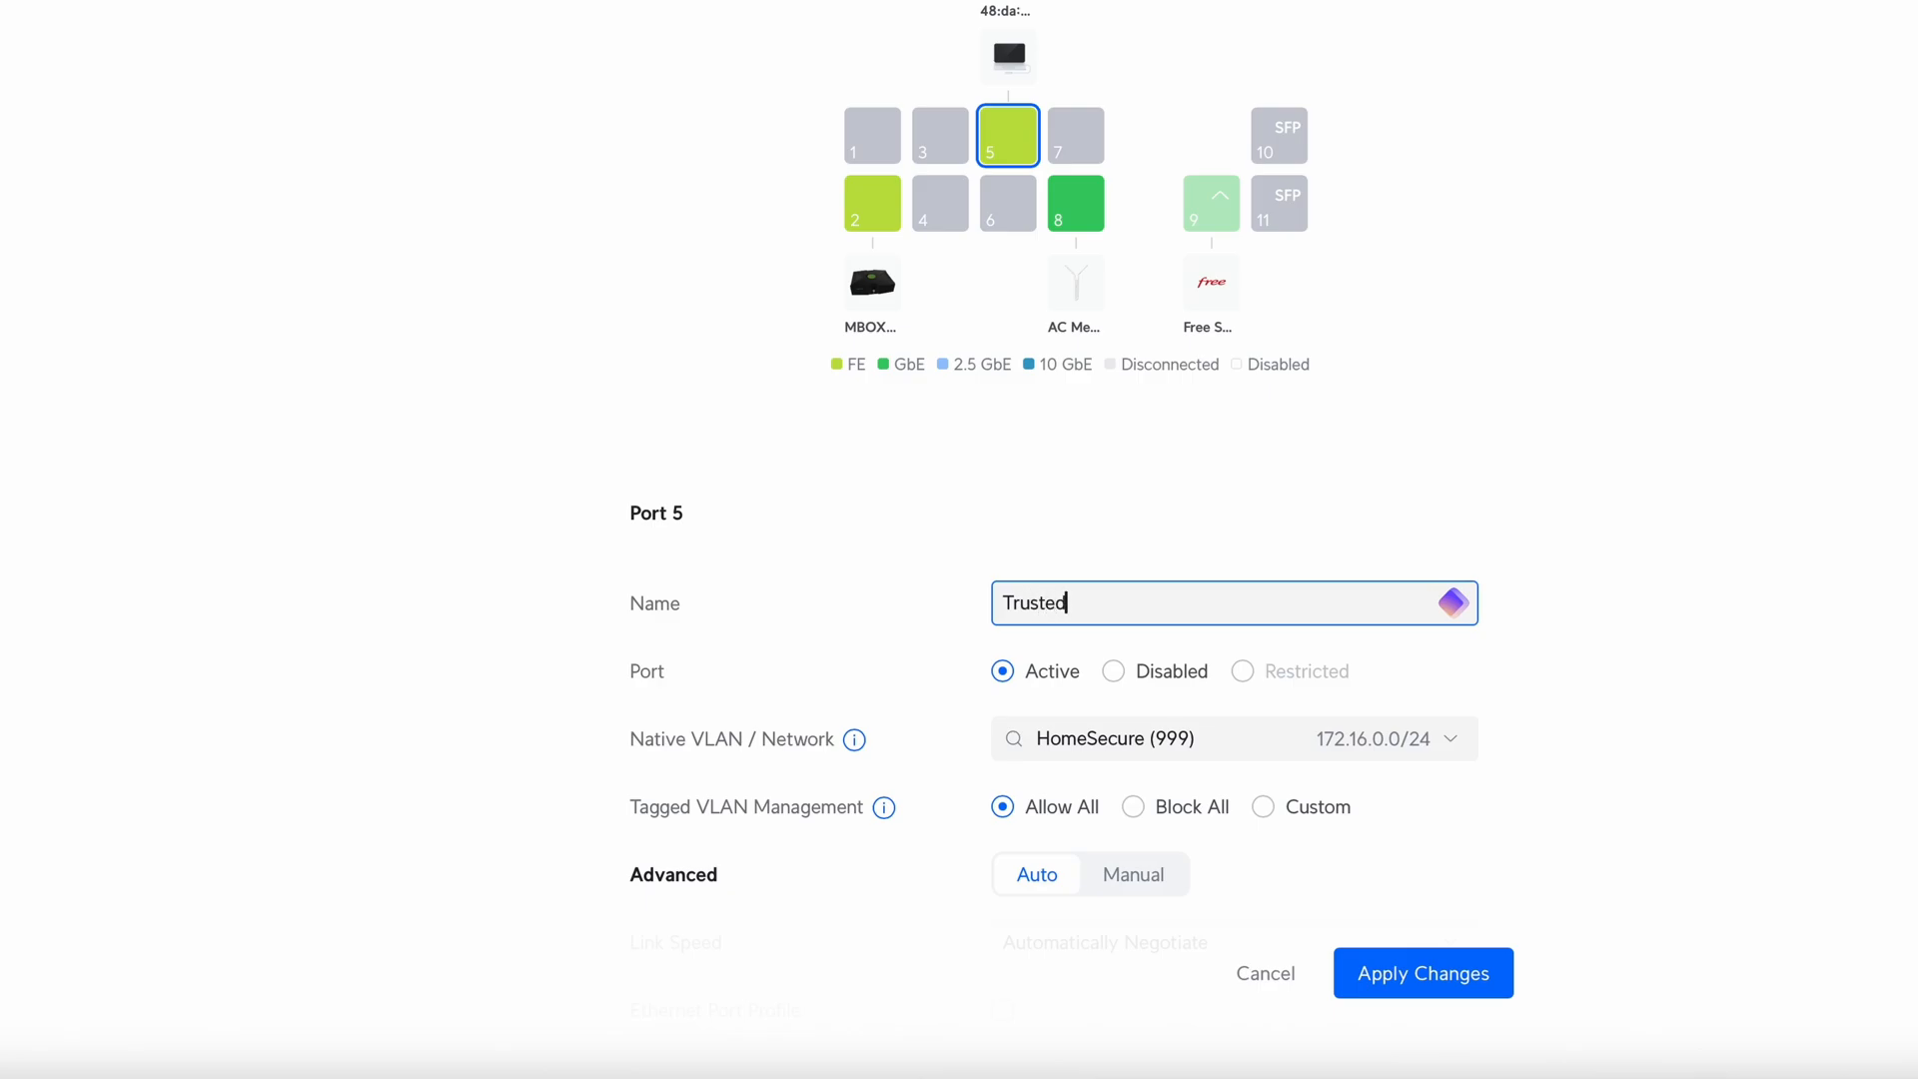
# - Set port 5's native VLAN / network to Trusted (1099)
pyautogui.scroll(-3, 1216, 939)
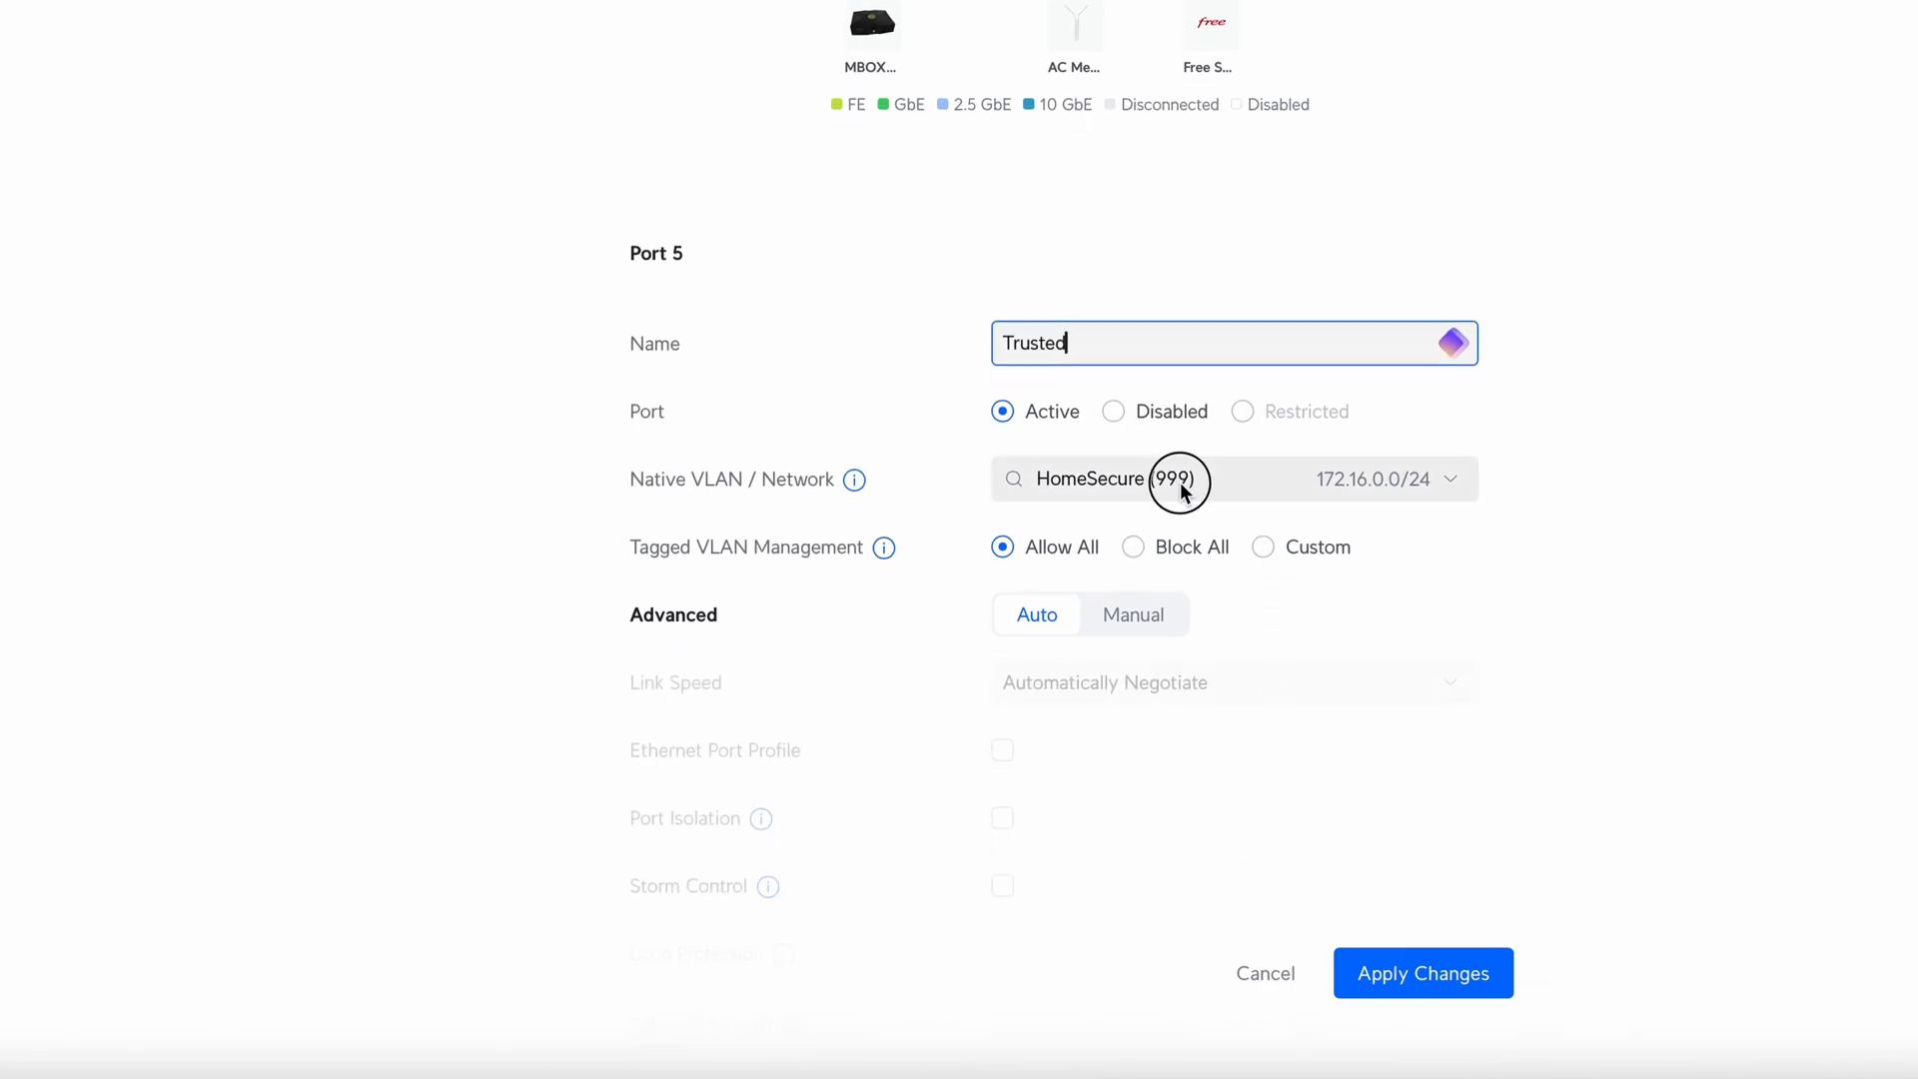
pyautogui.click(1179, 484)
pyautogui.scroll(-2, 1180, 573)
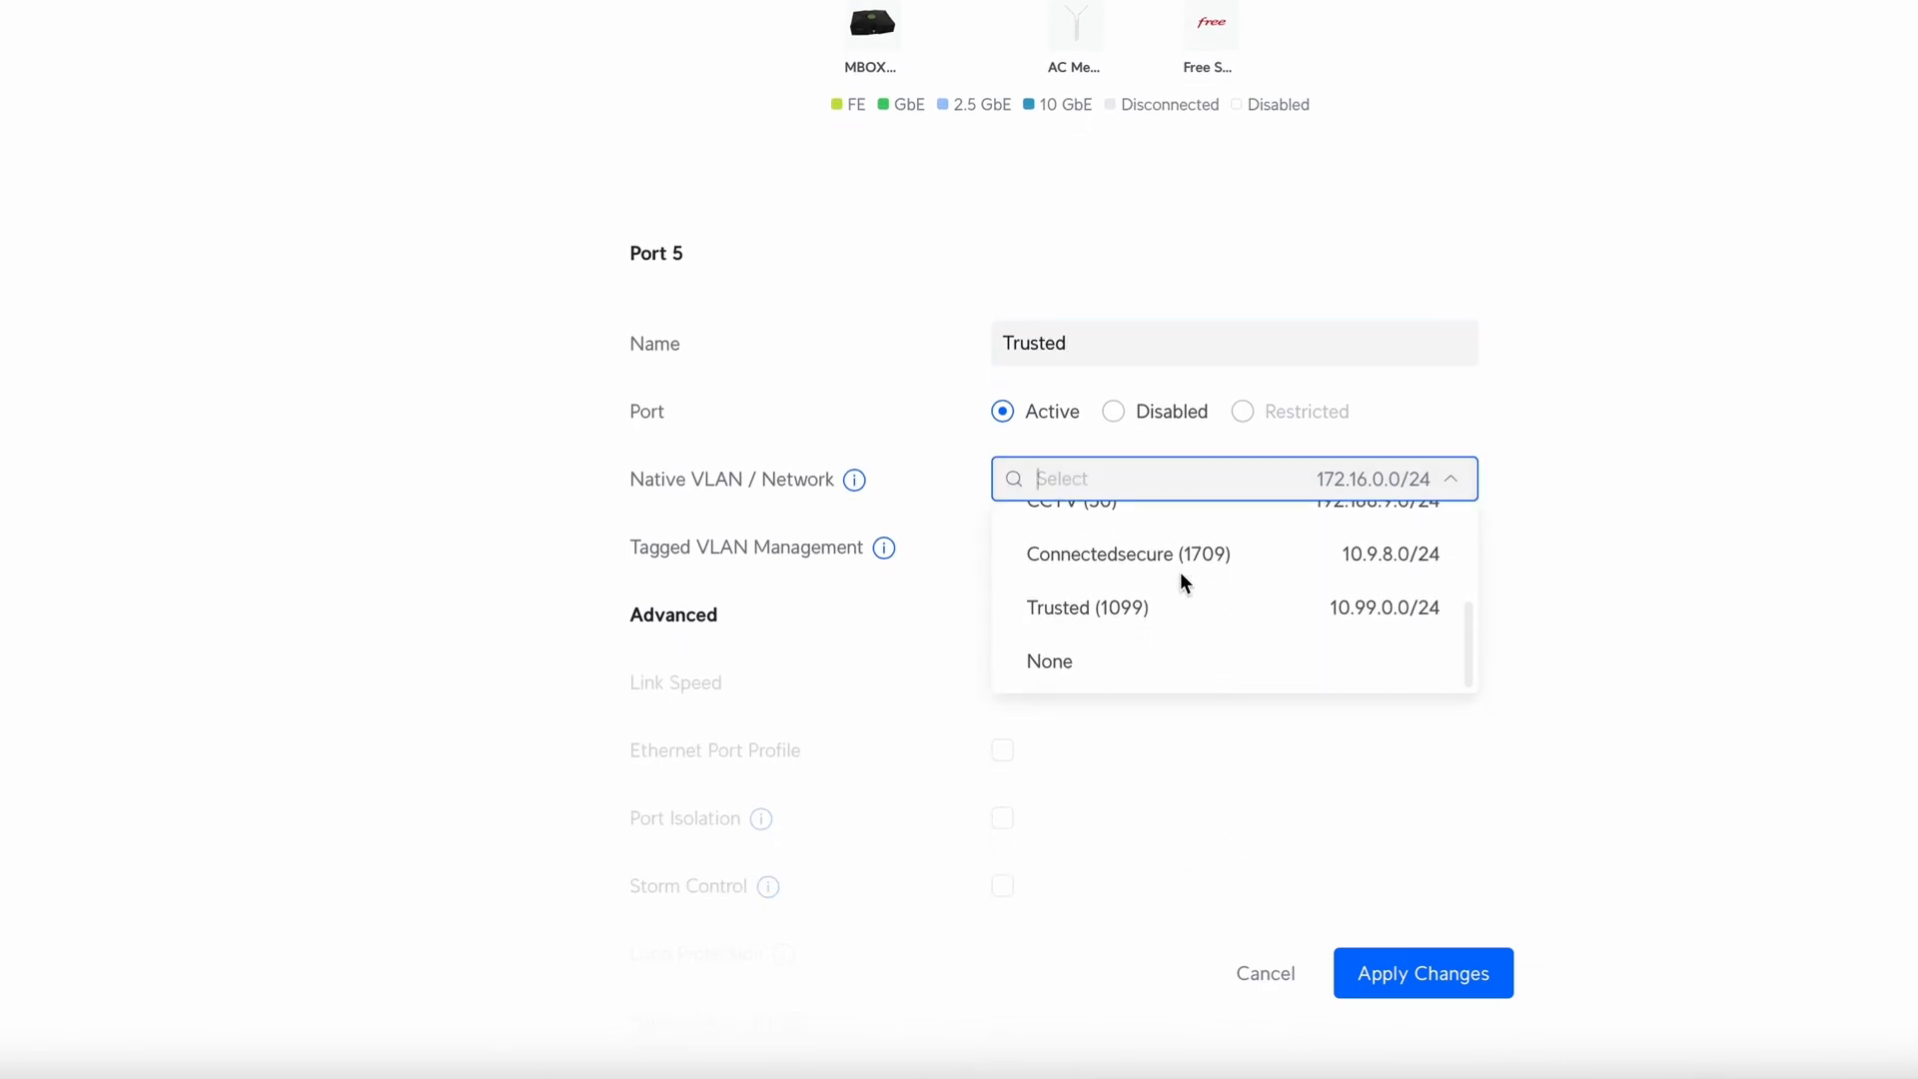
pyautogui.click(1145, 608)
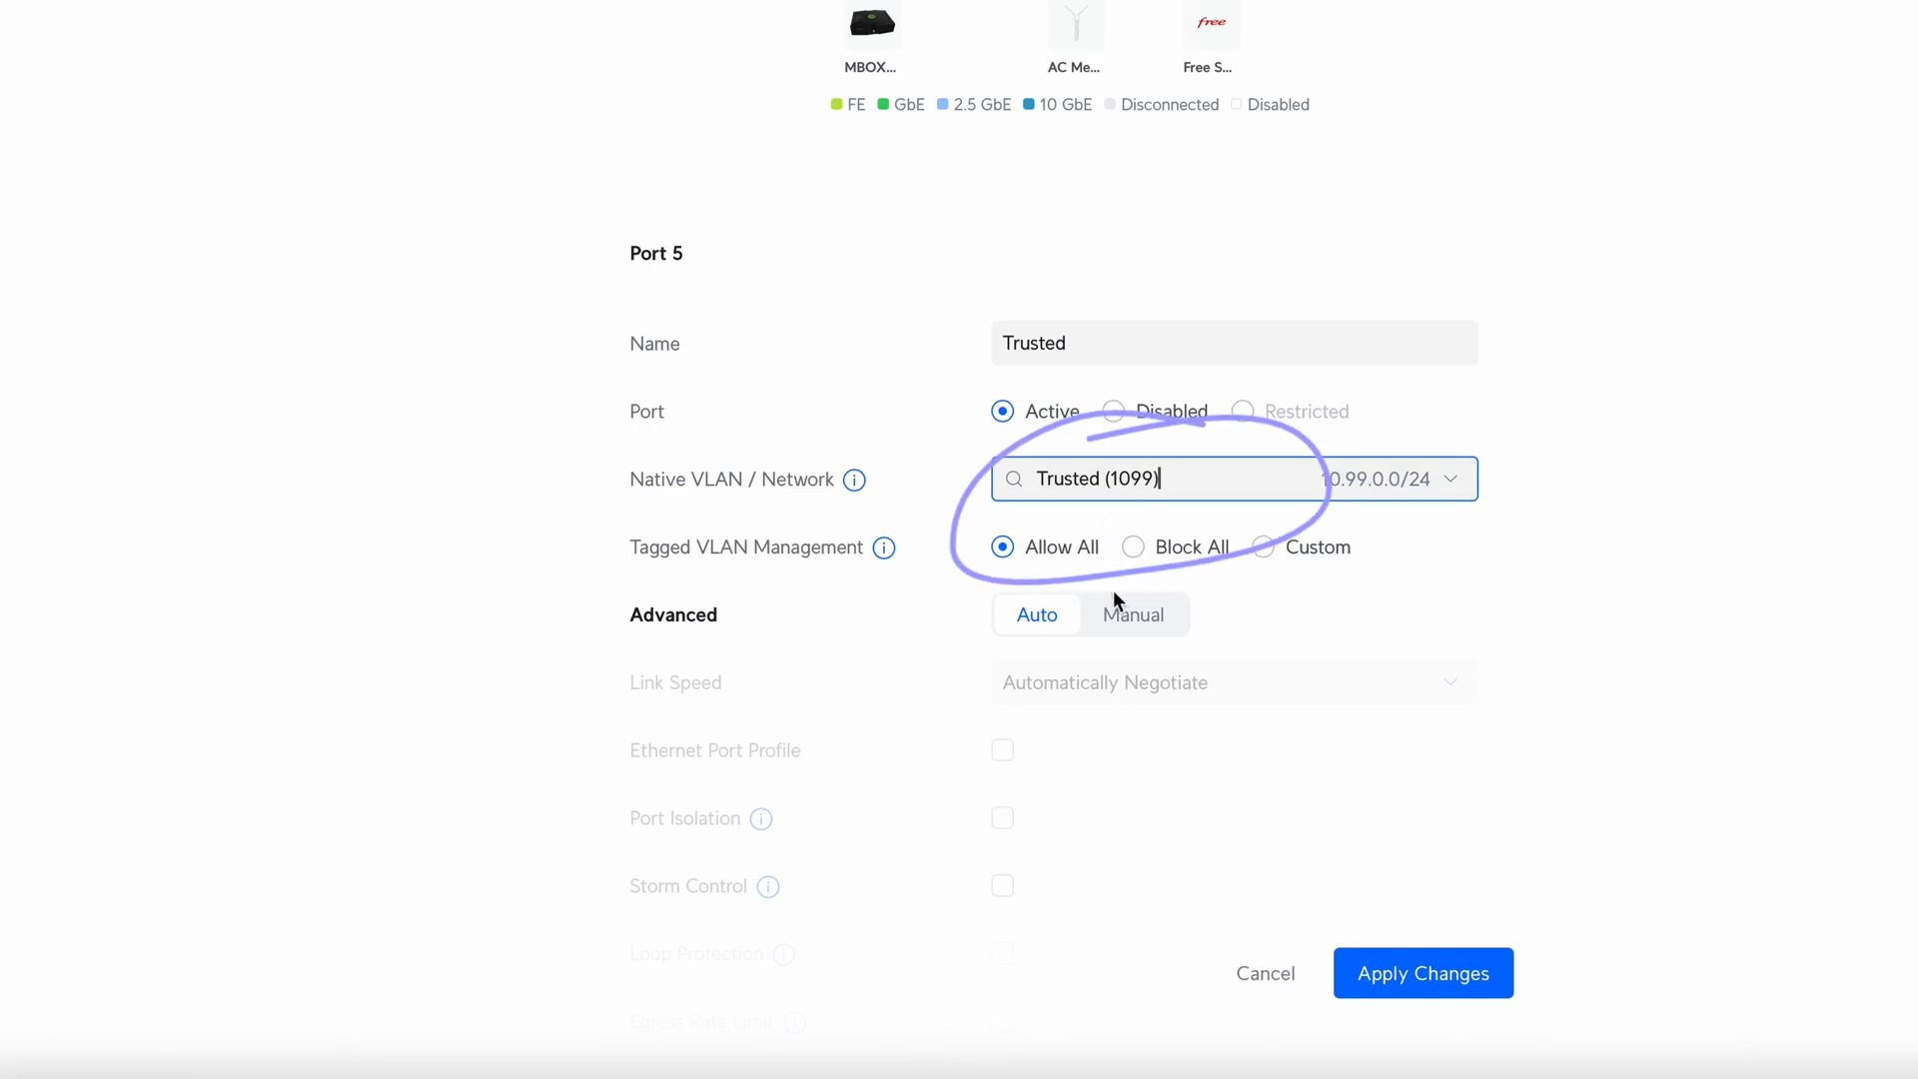
# - Examine the Block All and Custom tagged VLAN options for port 5, including the selectable VLANs, and keep Allow All
pyautogui.scroll(-1, 1112, 589)
pyautogui.click(1168, 495)
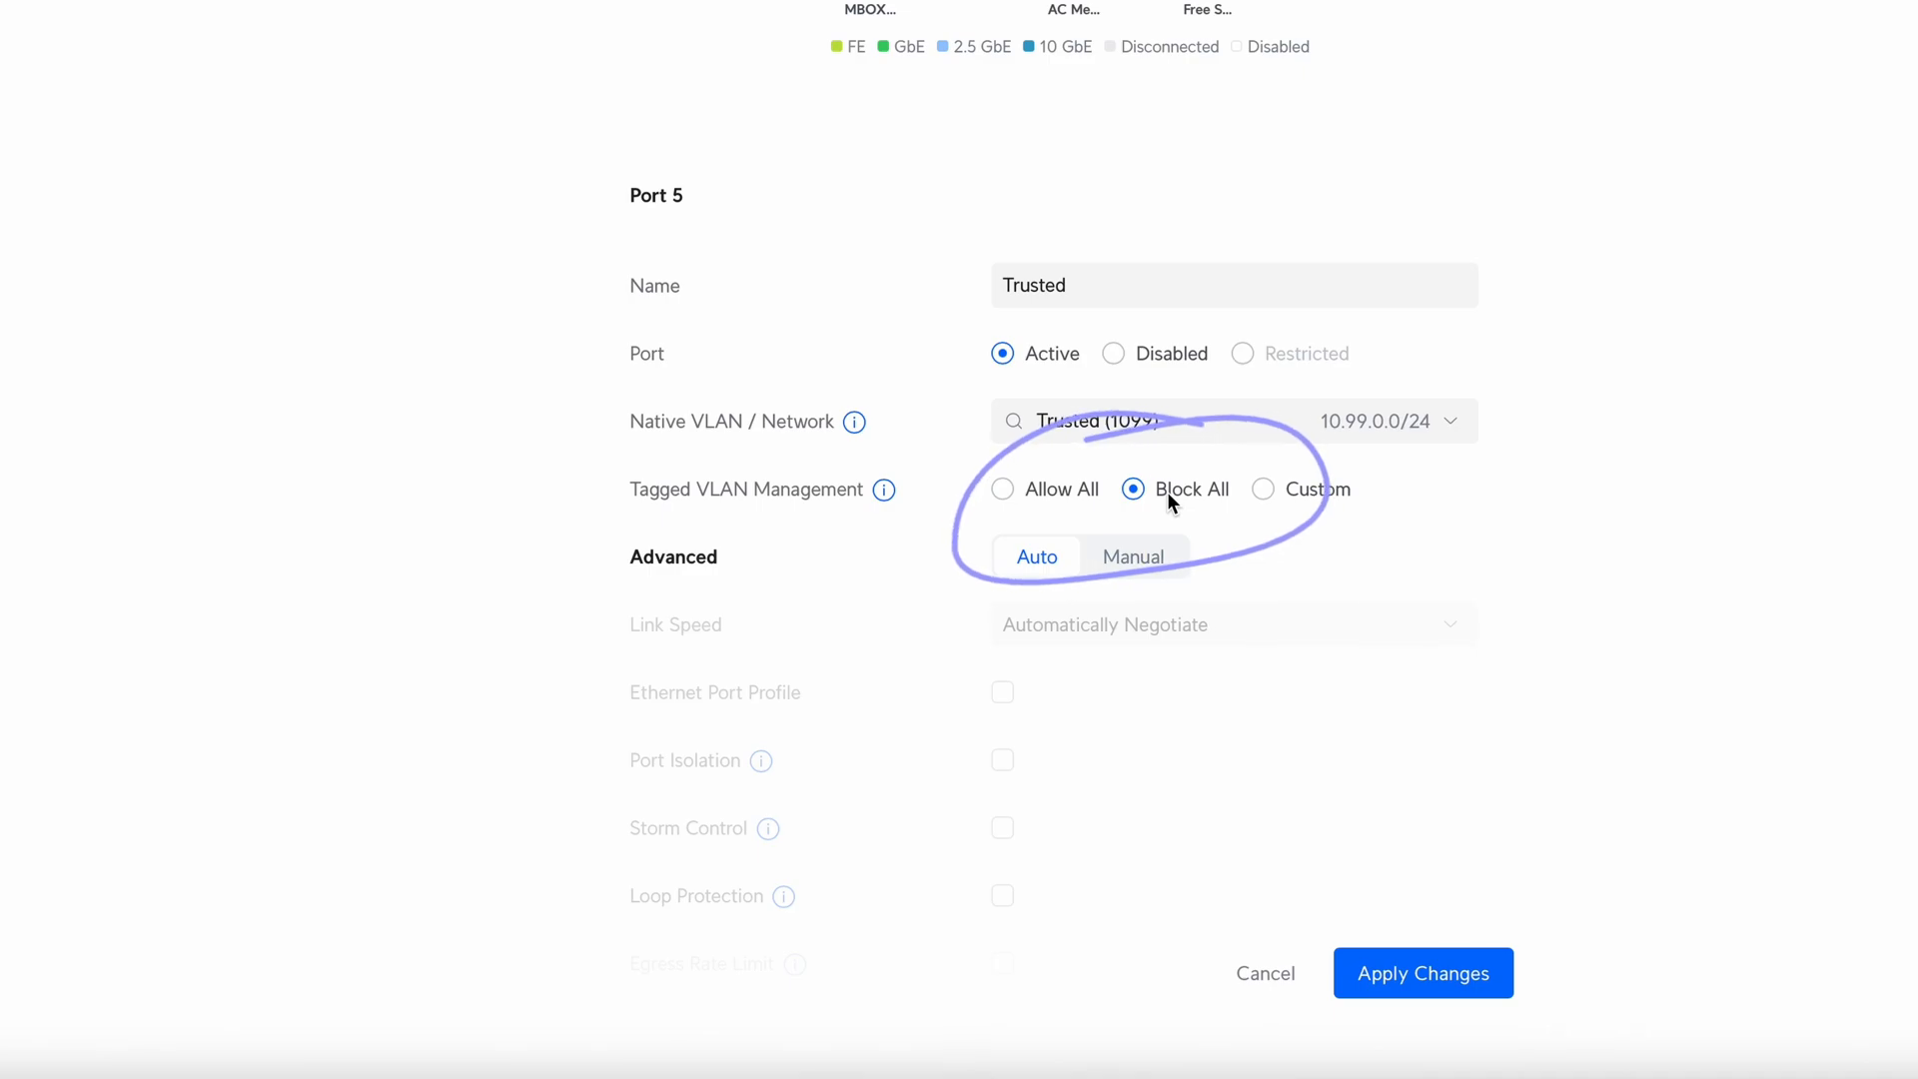
pyautogui.click(1263, 487)
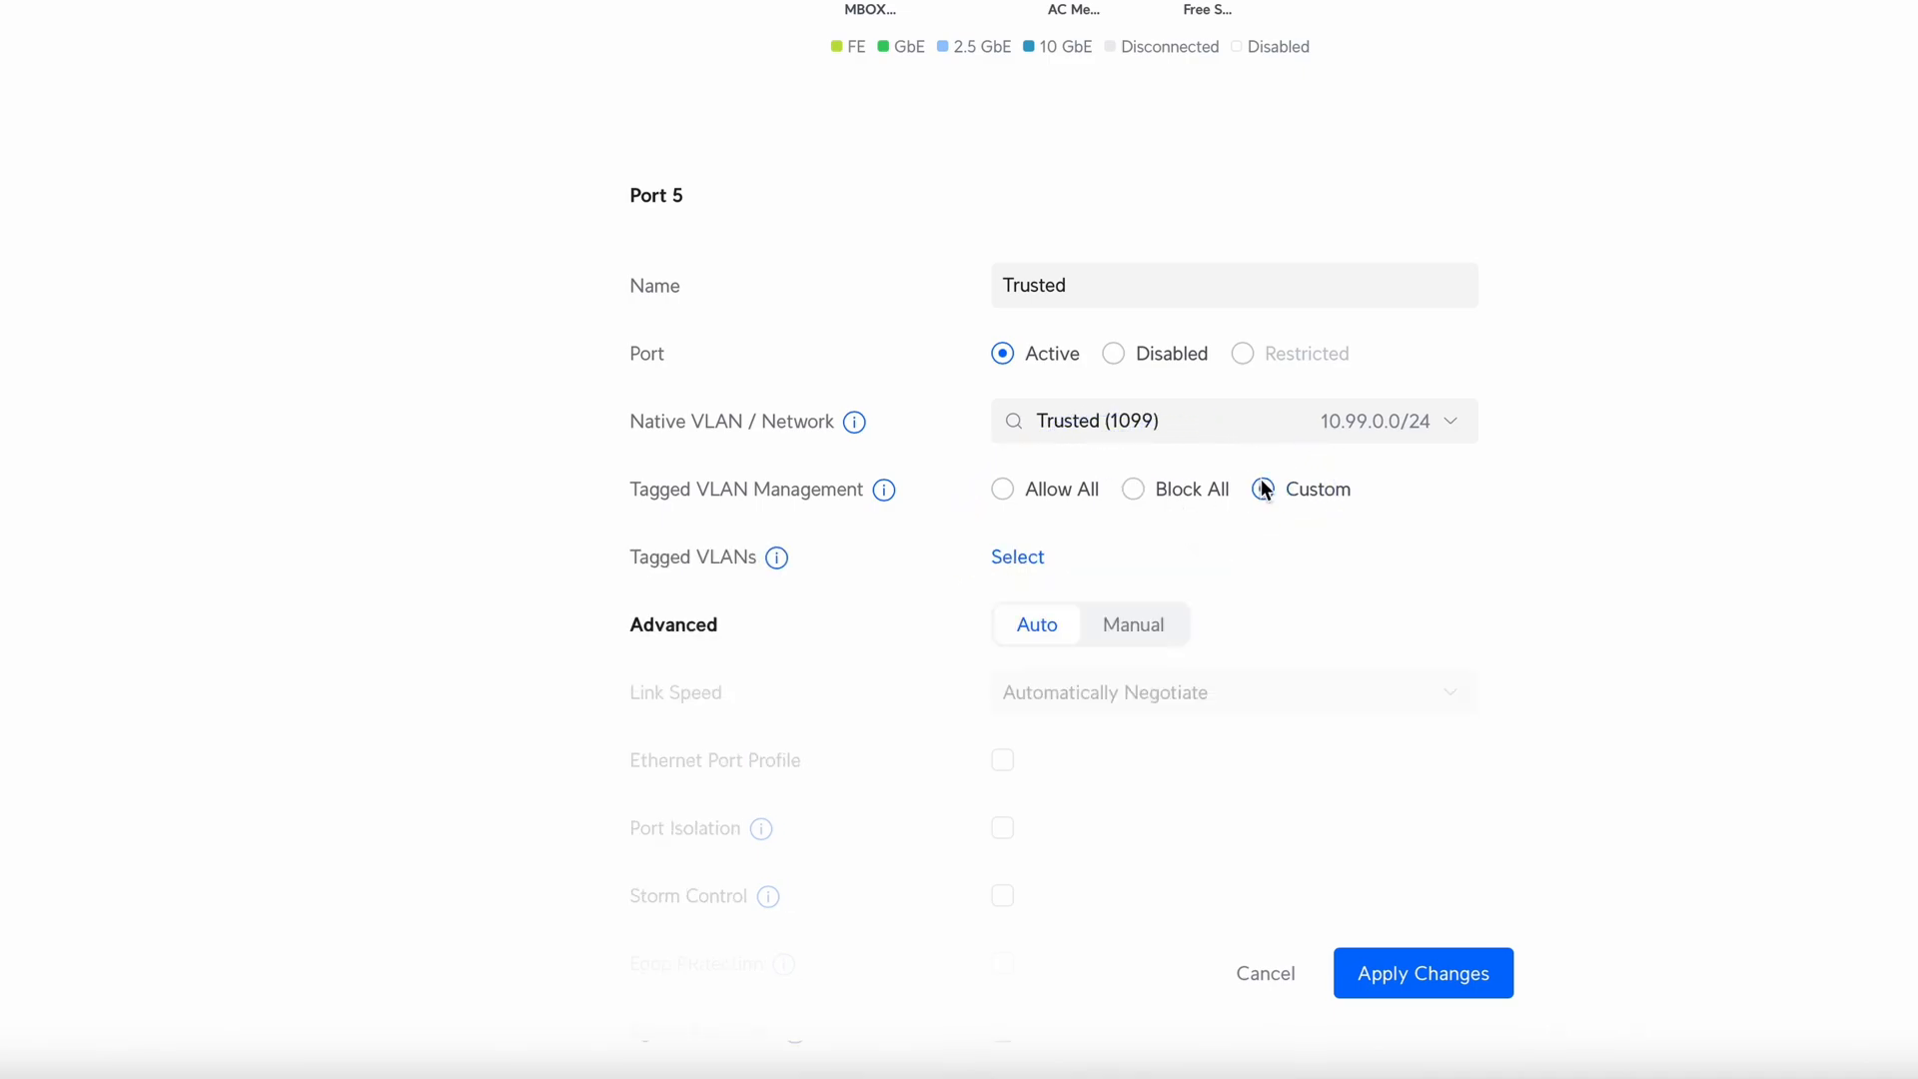
pyautogui.click(1016, 555)
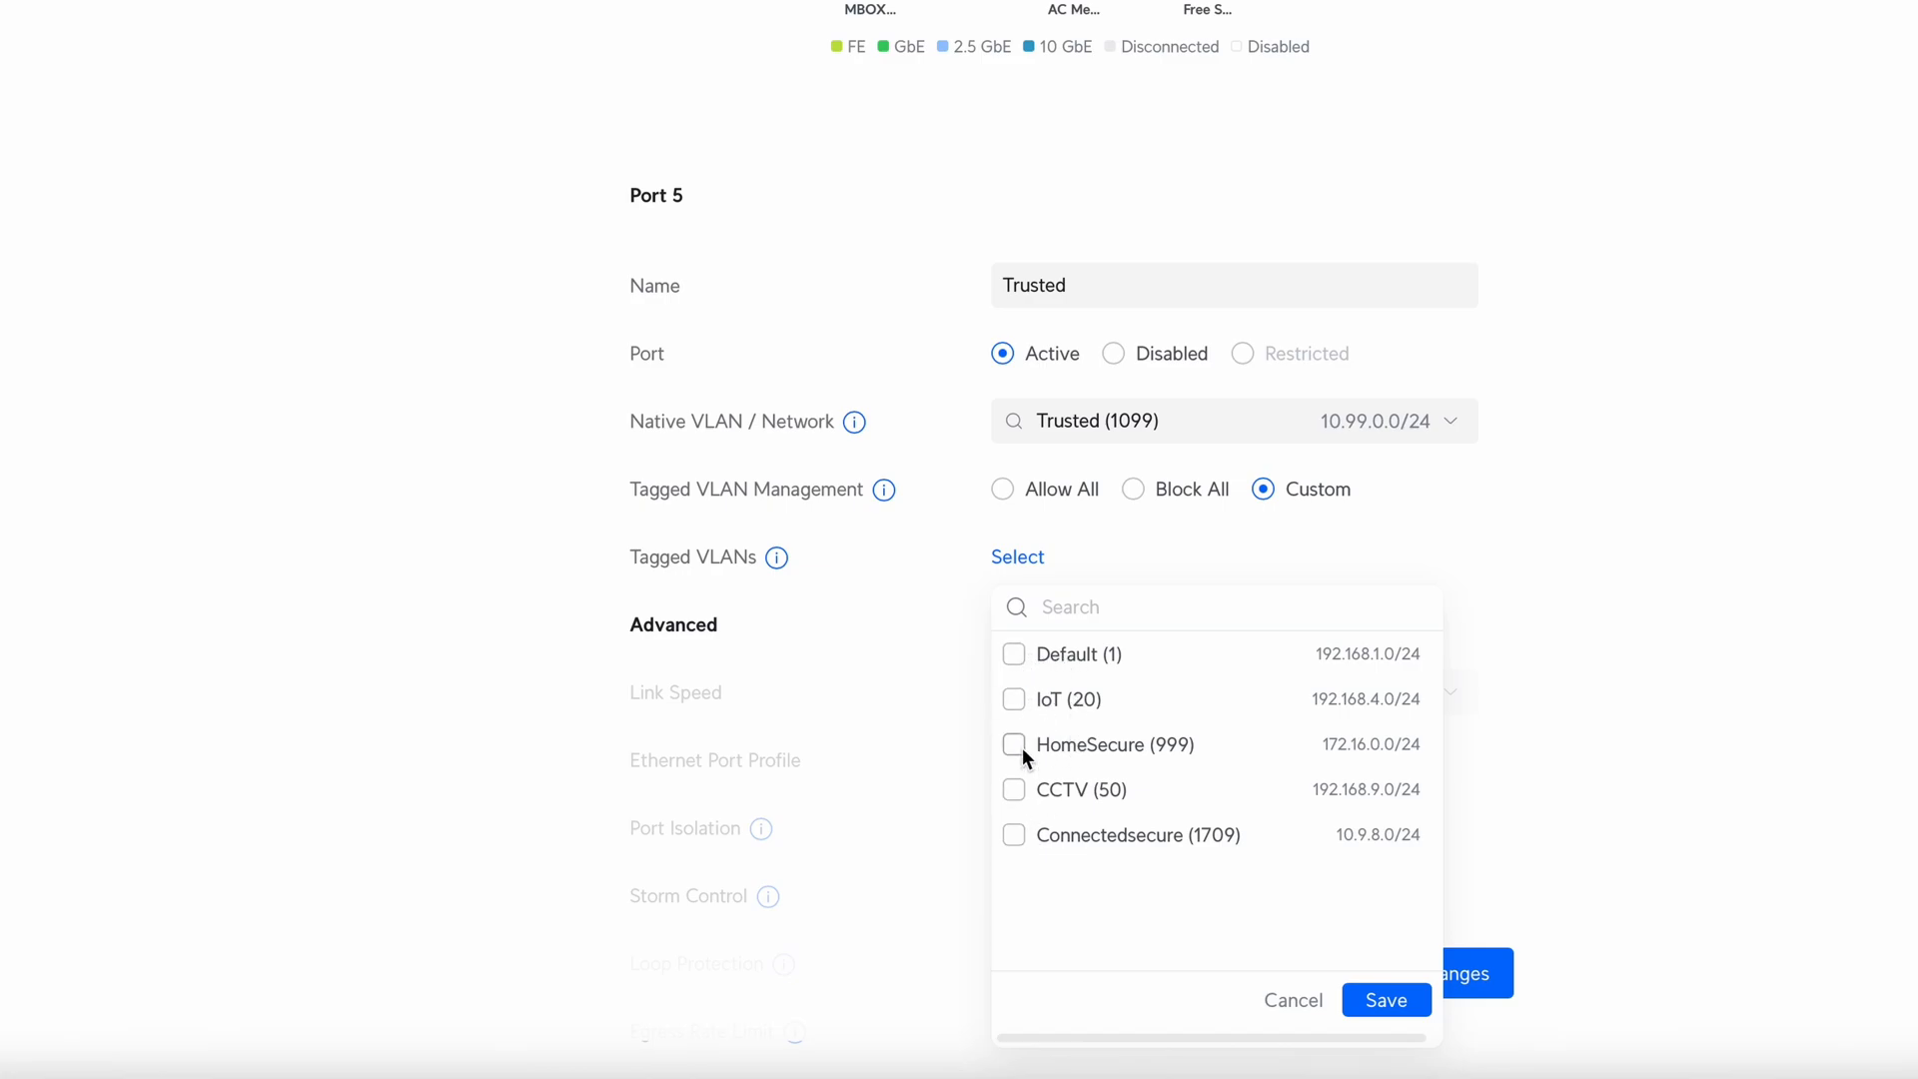
pyautogui.click(1572, 717)
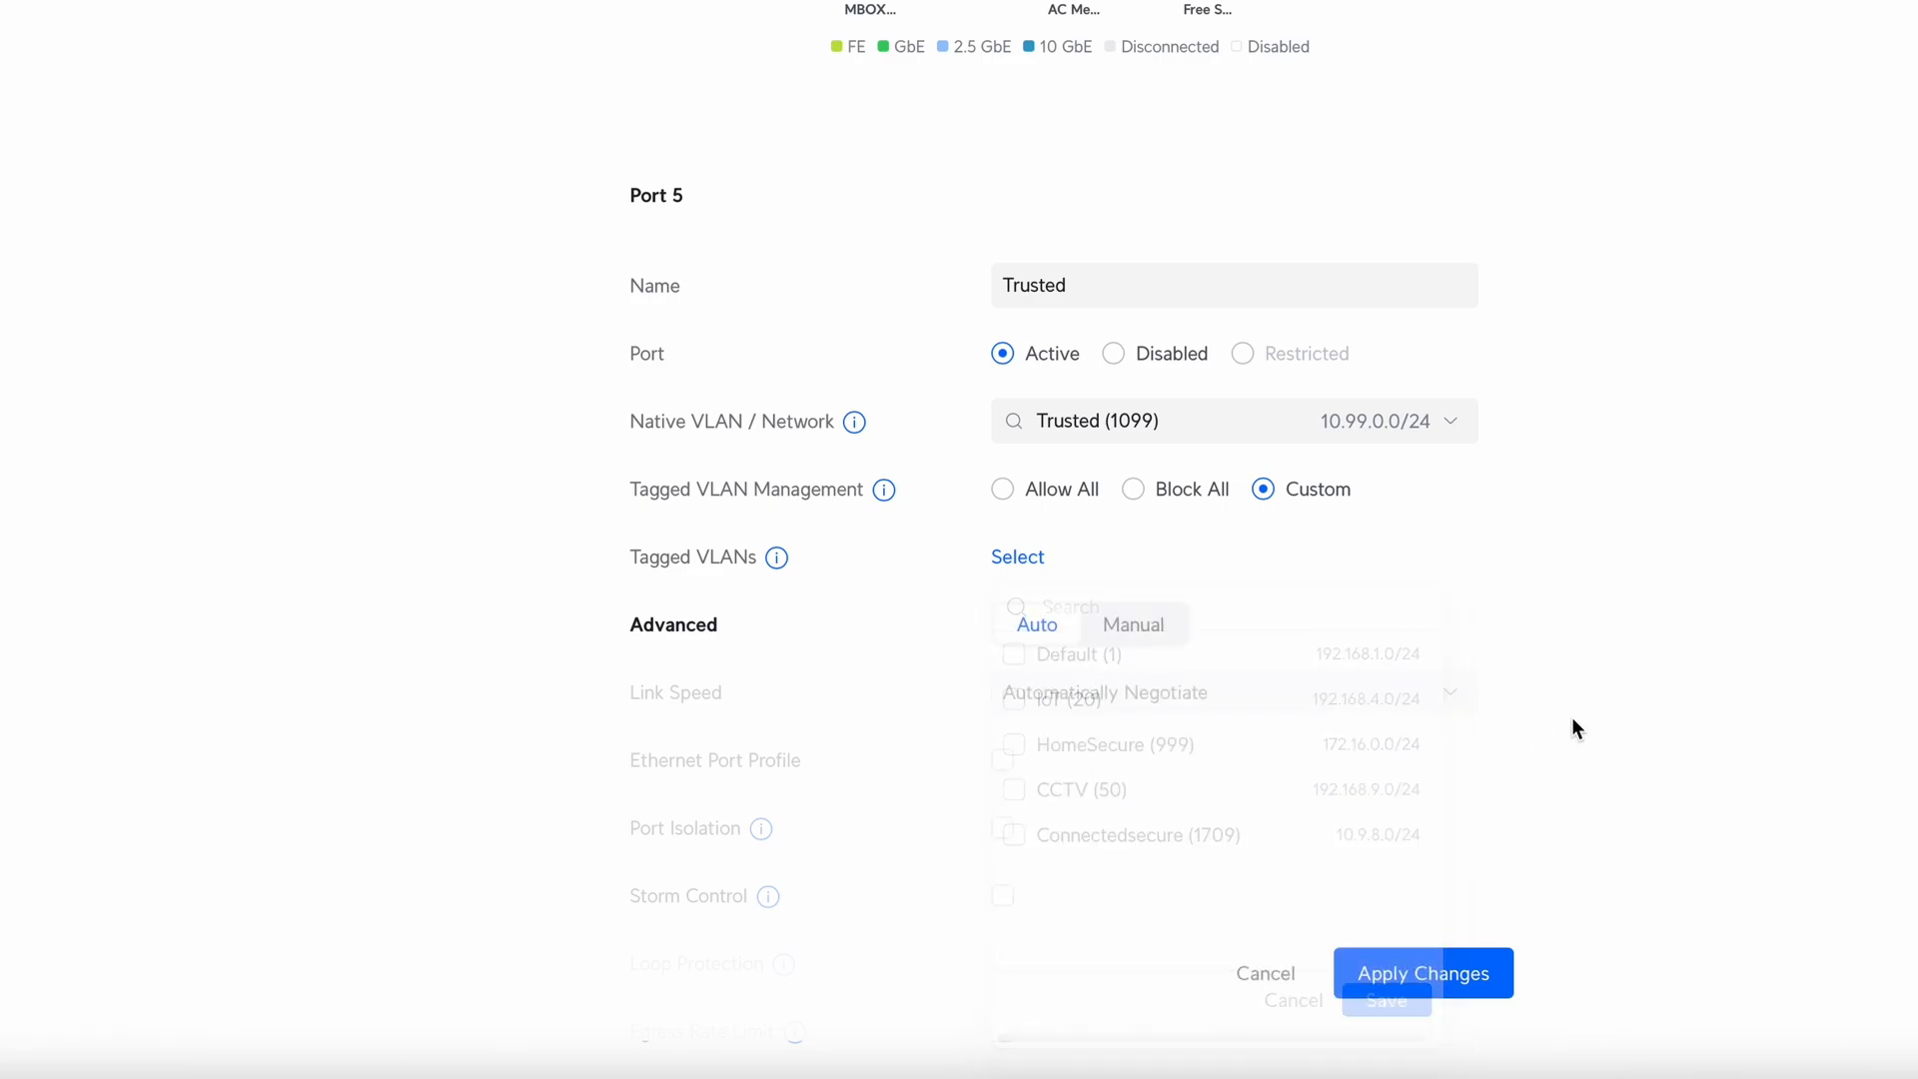
pyautogui.click(1026, 488)
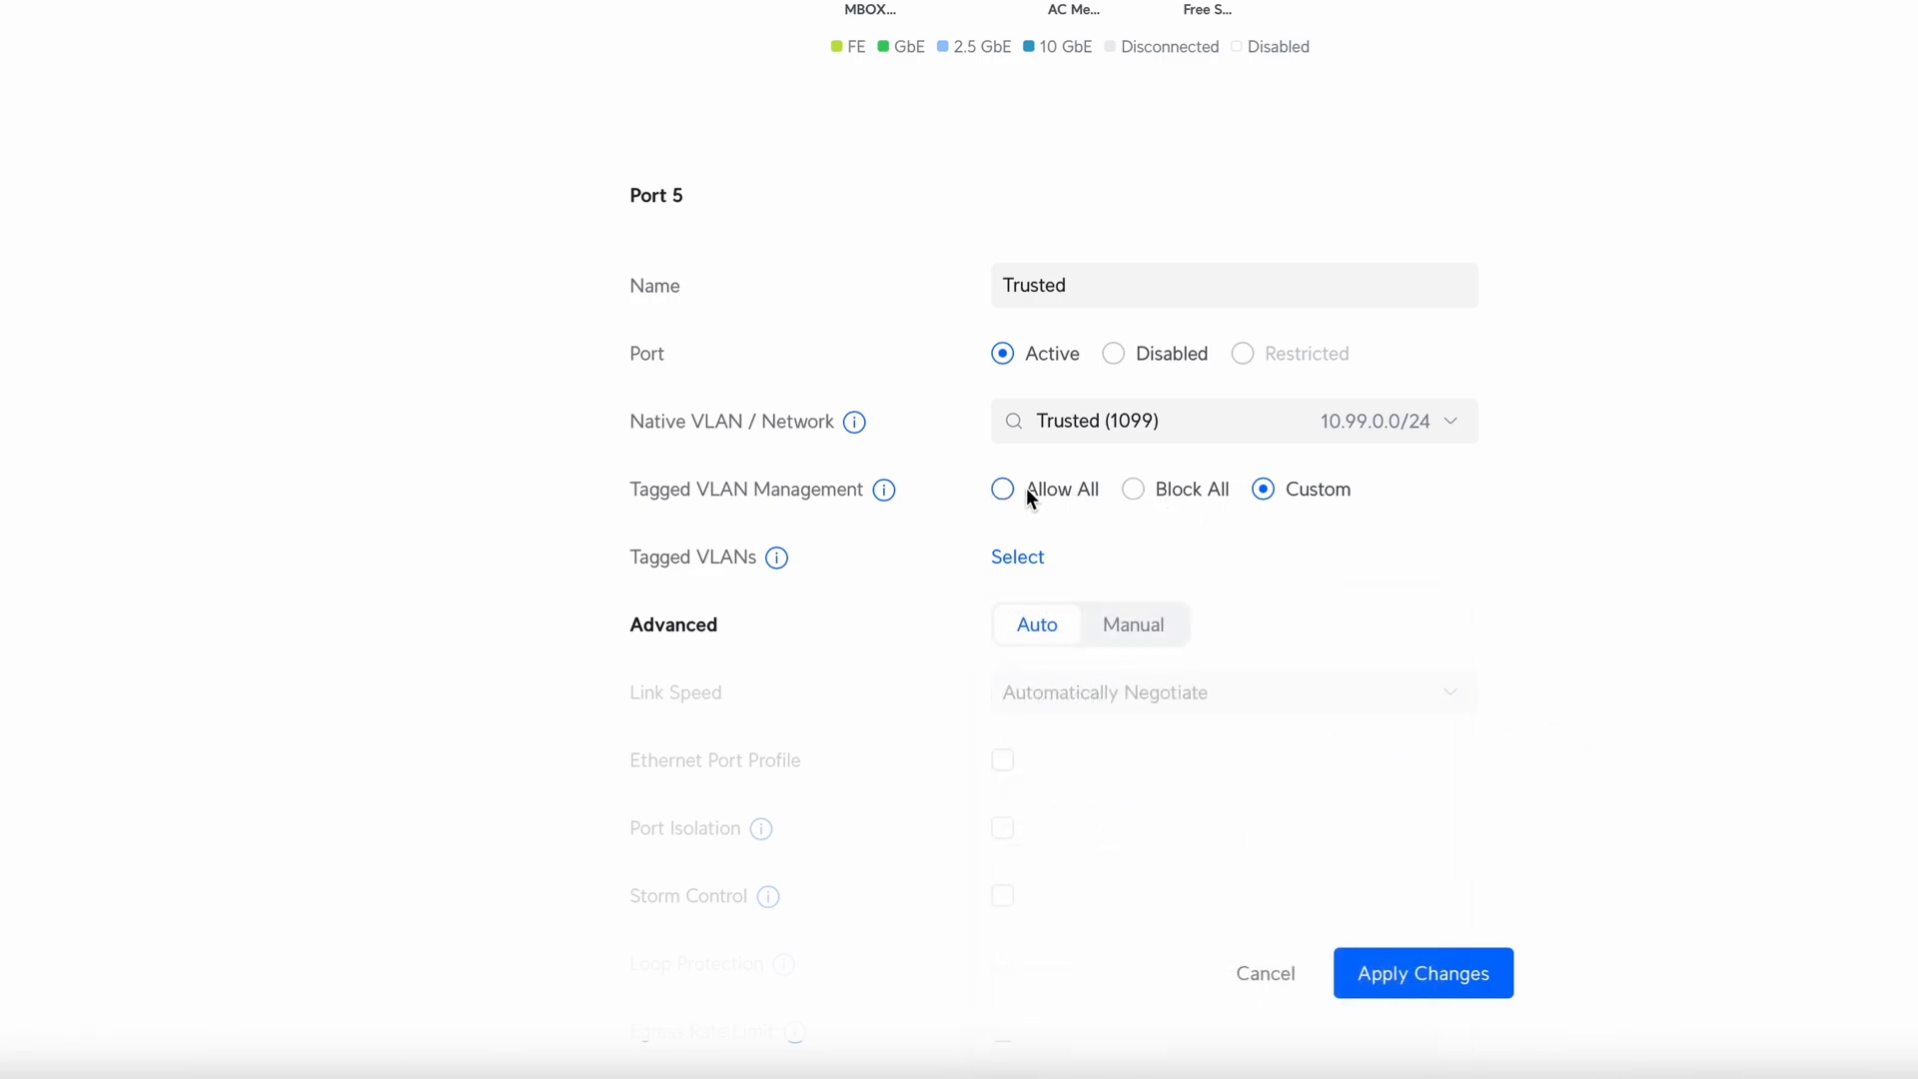
pyautogui.click(1202, 501)
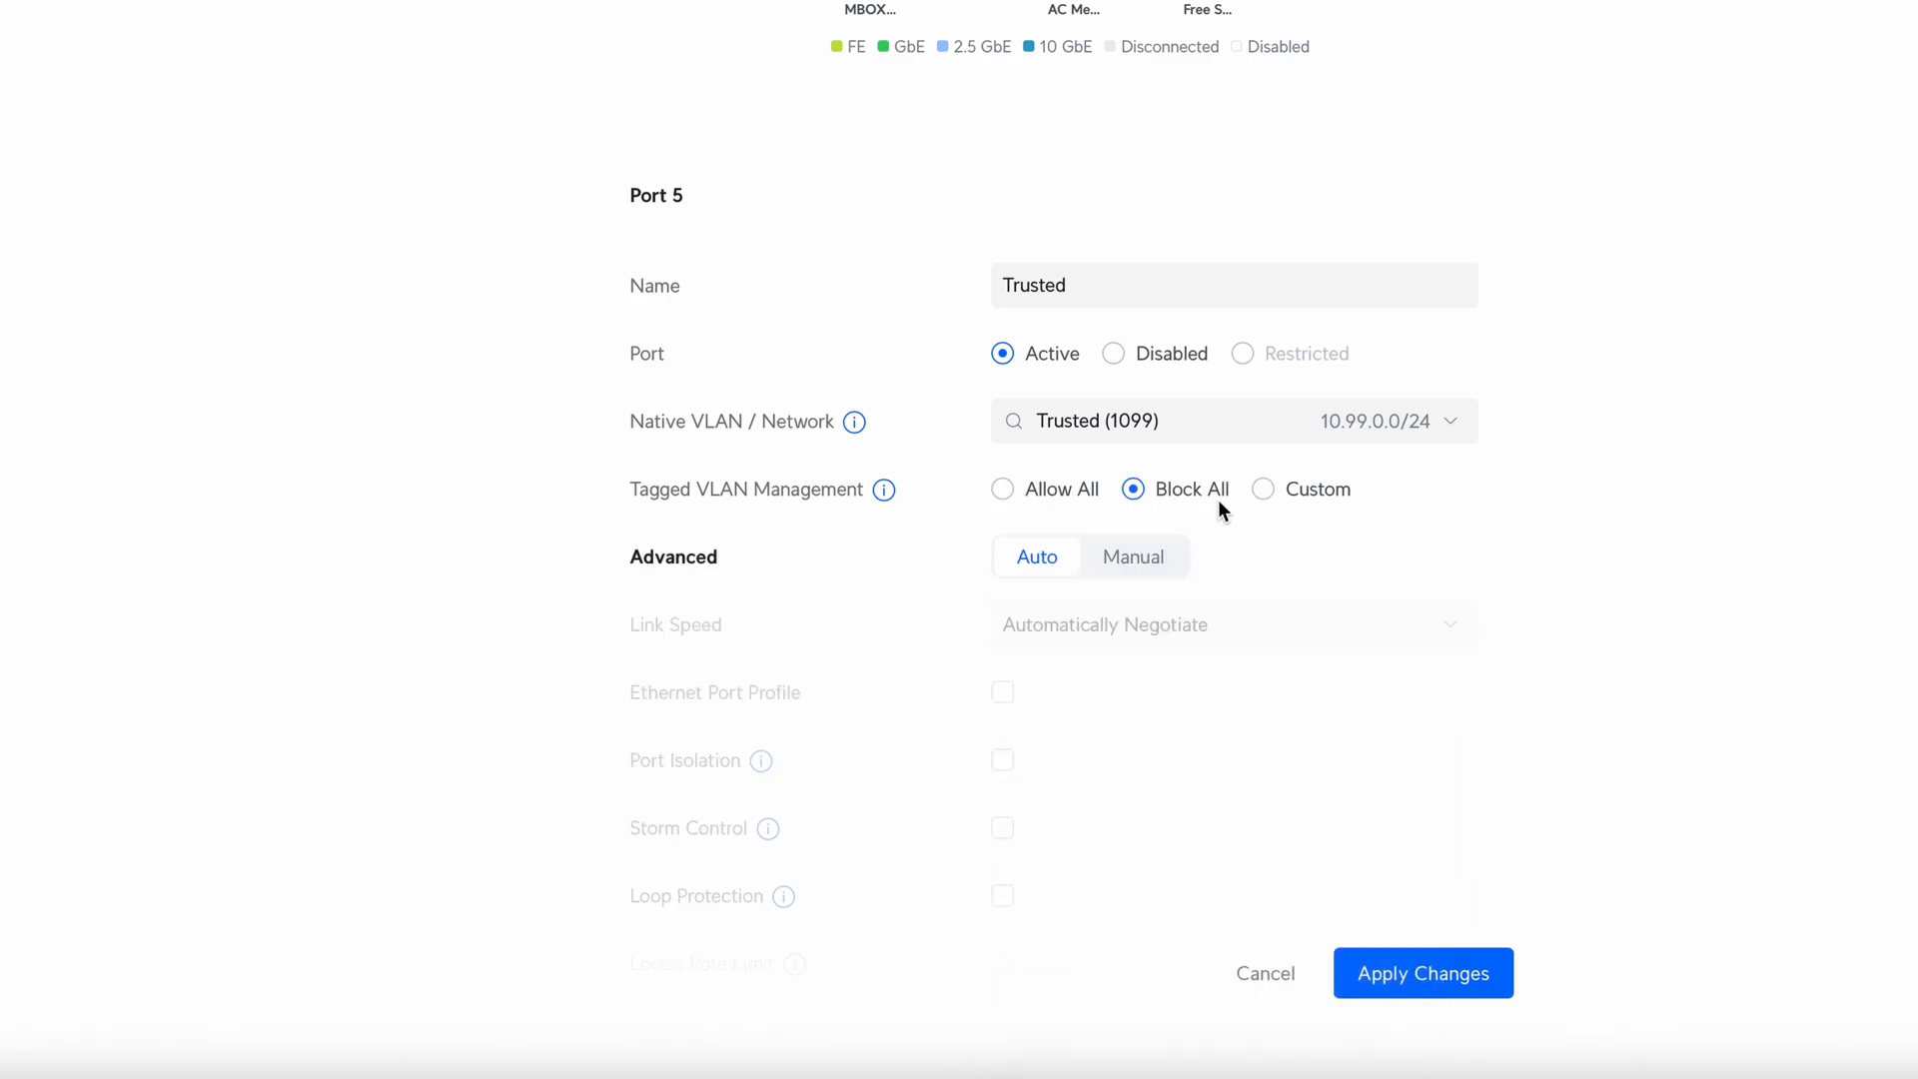
pyautogui.click(1276, 488)
pyautogui.click(1007, 490)
# - Set port 5's advanced settings to Manual, review the link speed and Ethernet port profile options without changing them, and apply the port changes
pyautogui.click(1131, 553)
pyautogui.scroll(-1, 1130, 553)
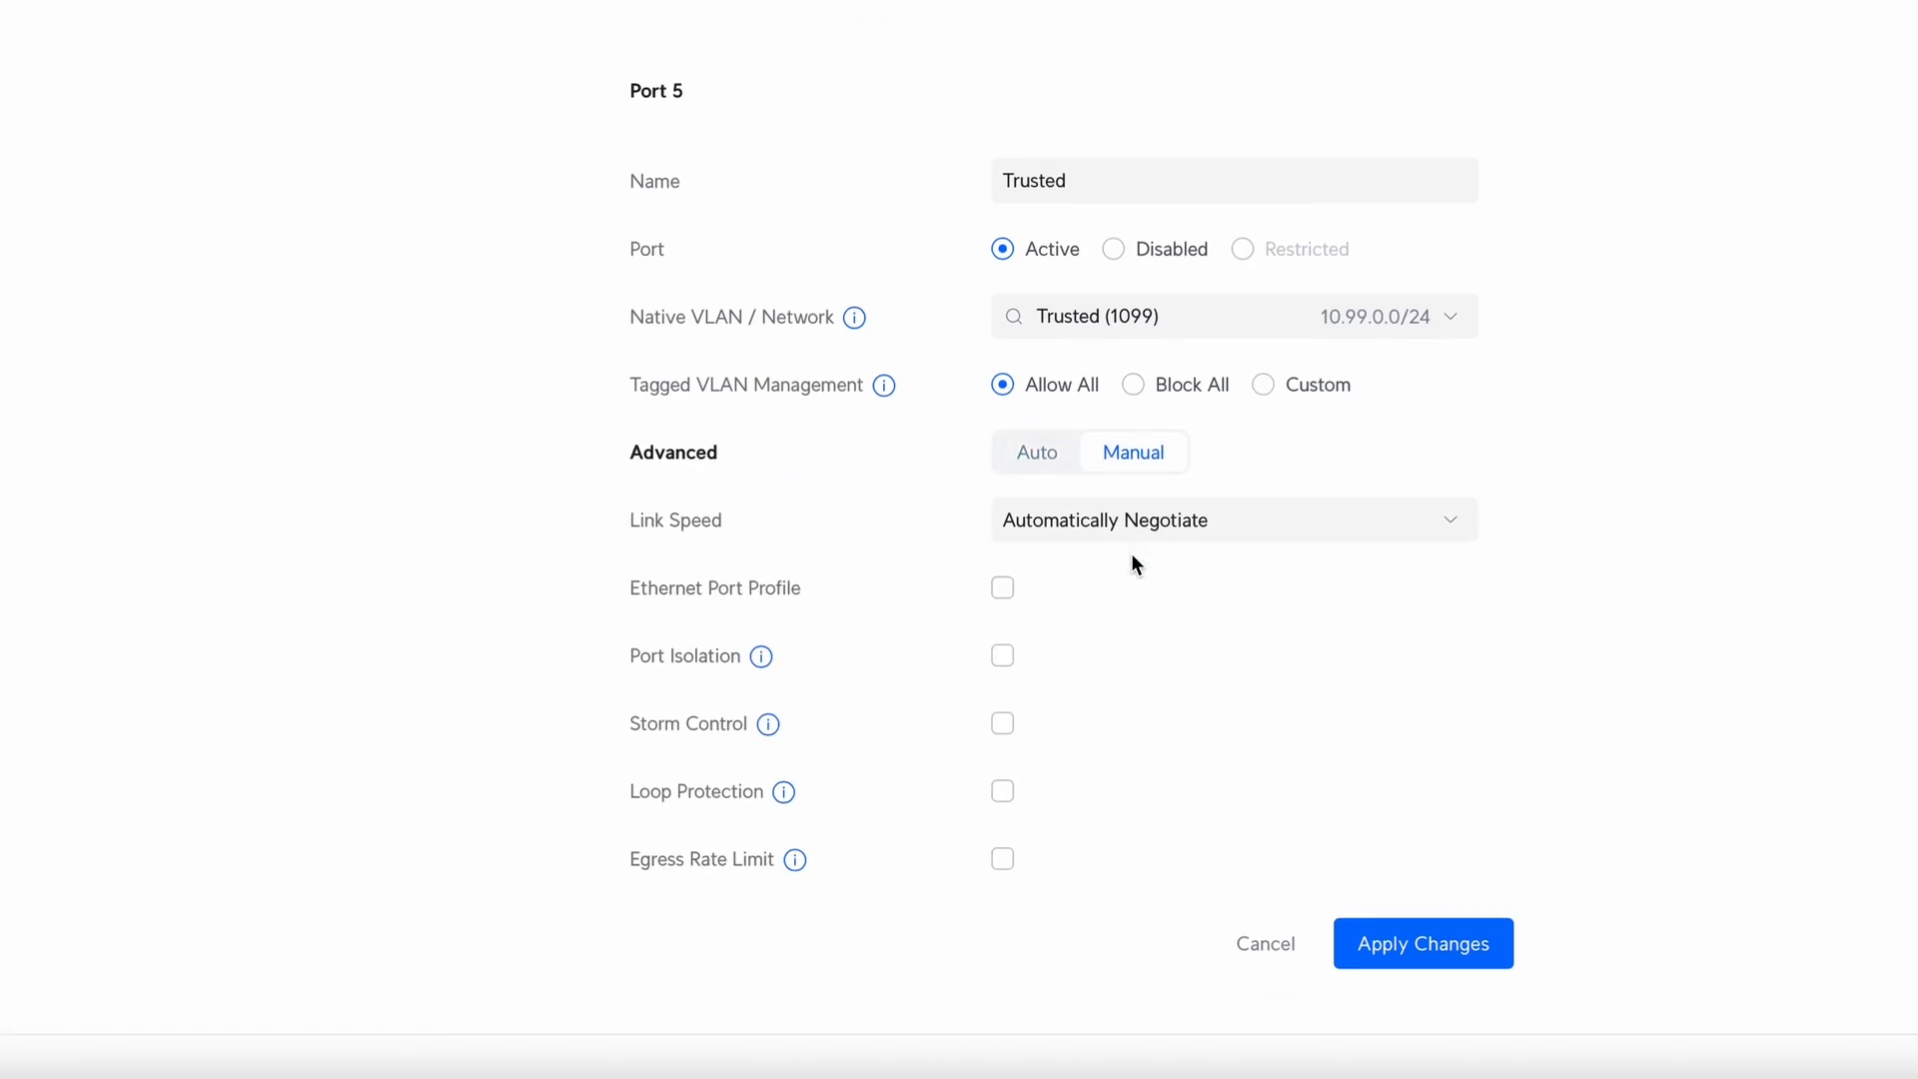
pyautogui.click(1213, 522)
pyautogui.scroll(-2, 1221, 559)
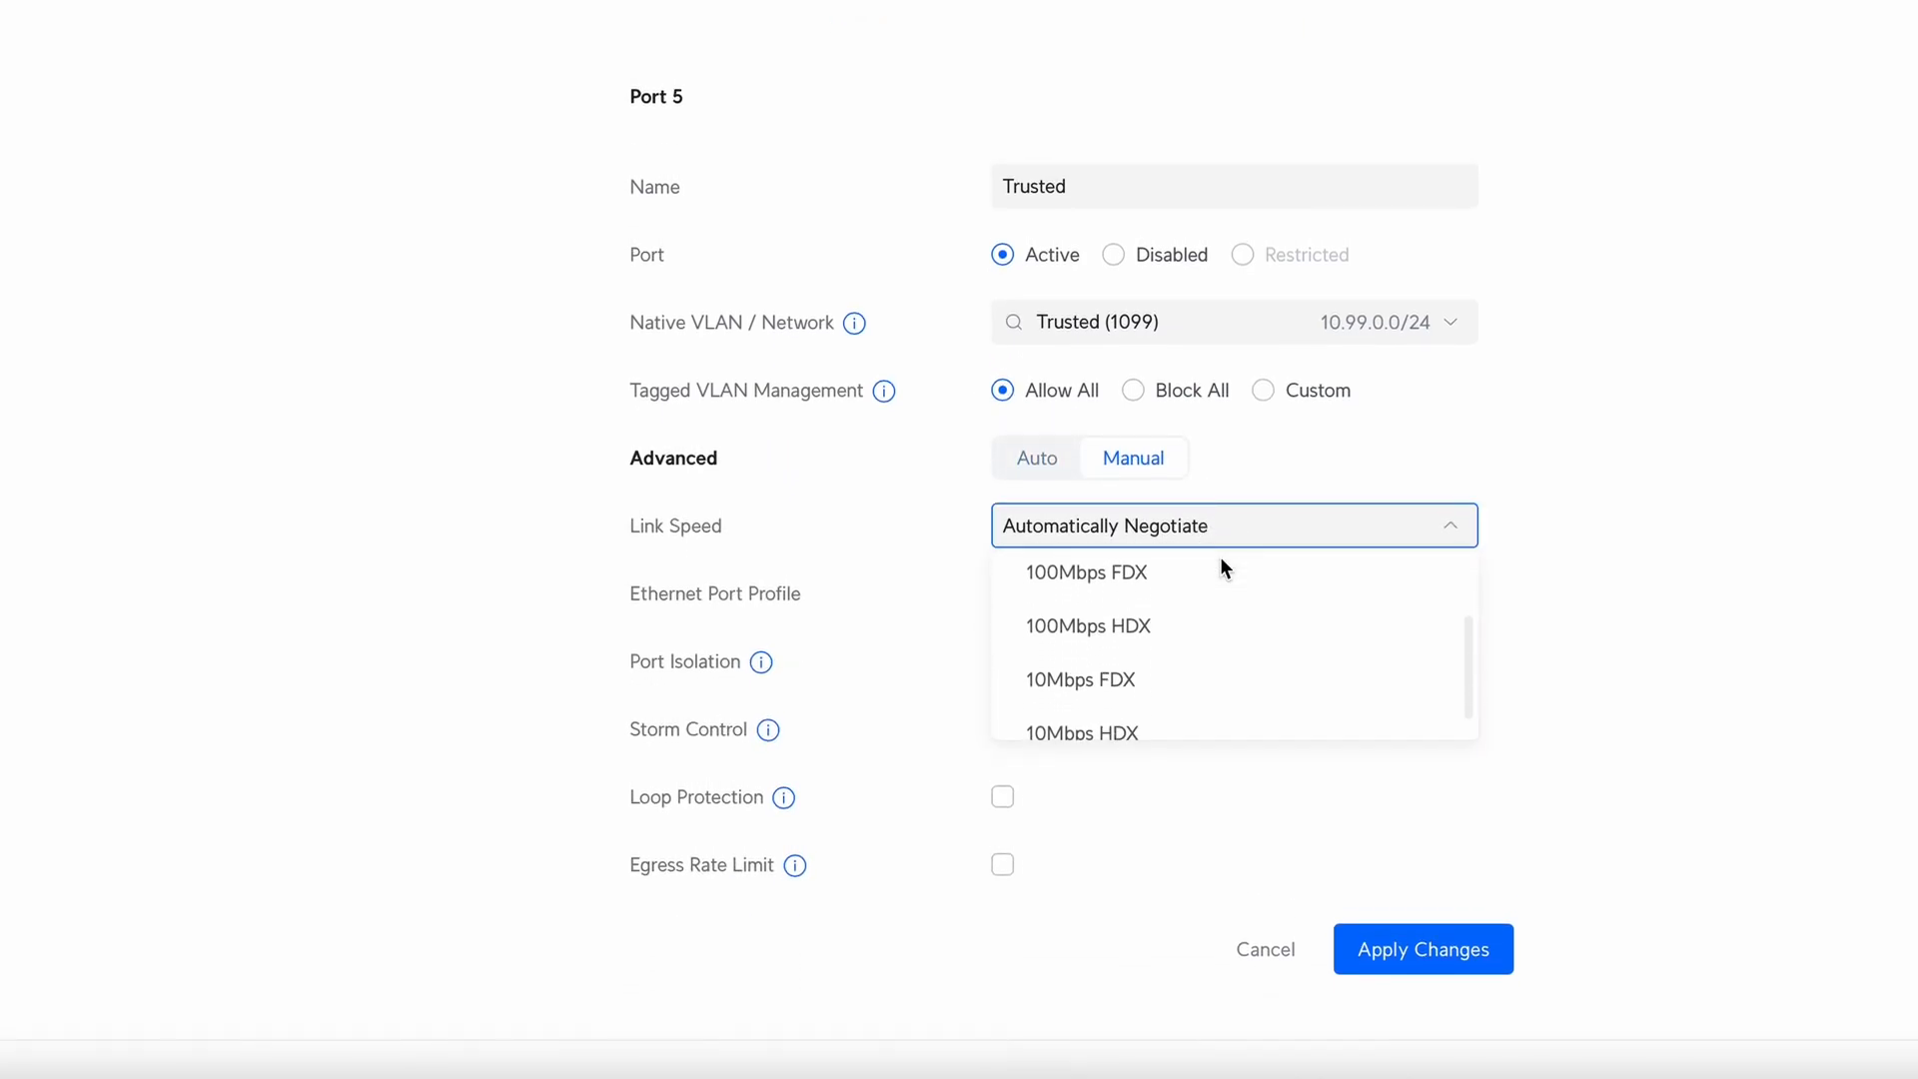
pyautogui.click(1636, 522)
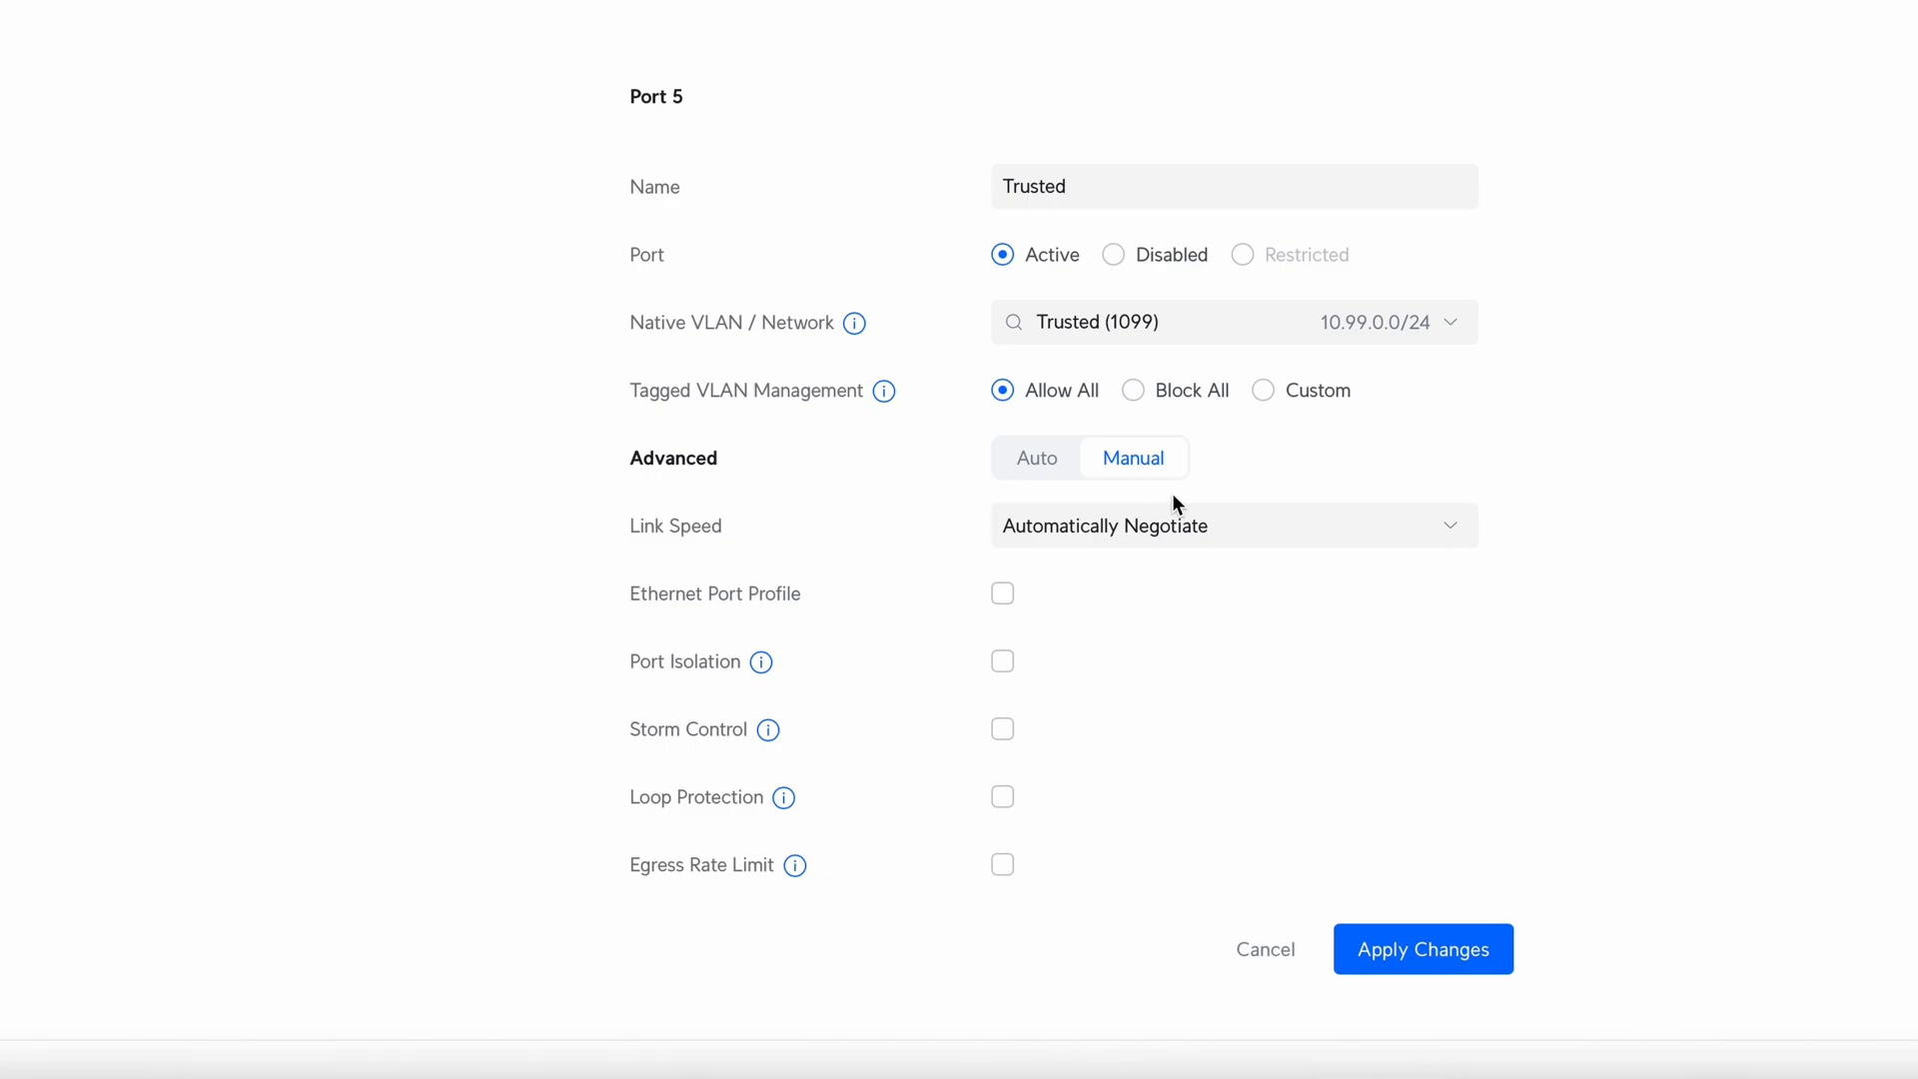
pyautogui.click(1003, 593)
pyautogui.click(1003, 599)
pyautogui.moveTo(763, 663)
pyautogui.click(1456, 964)
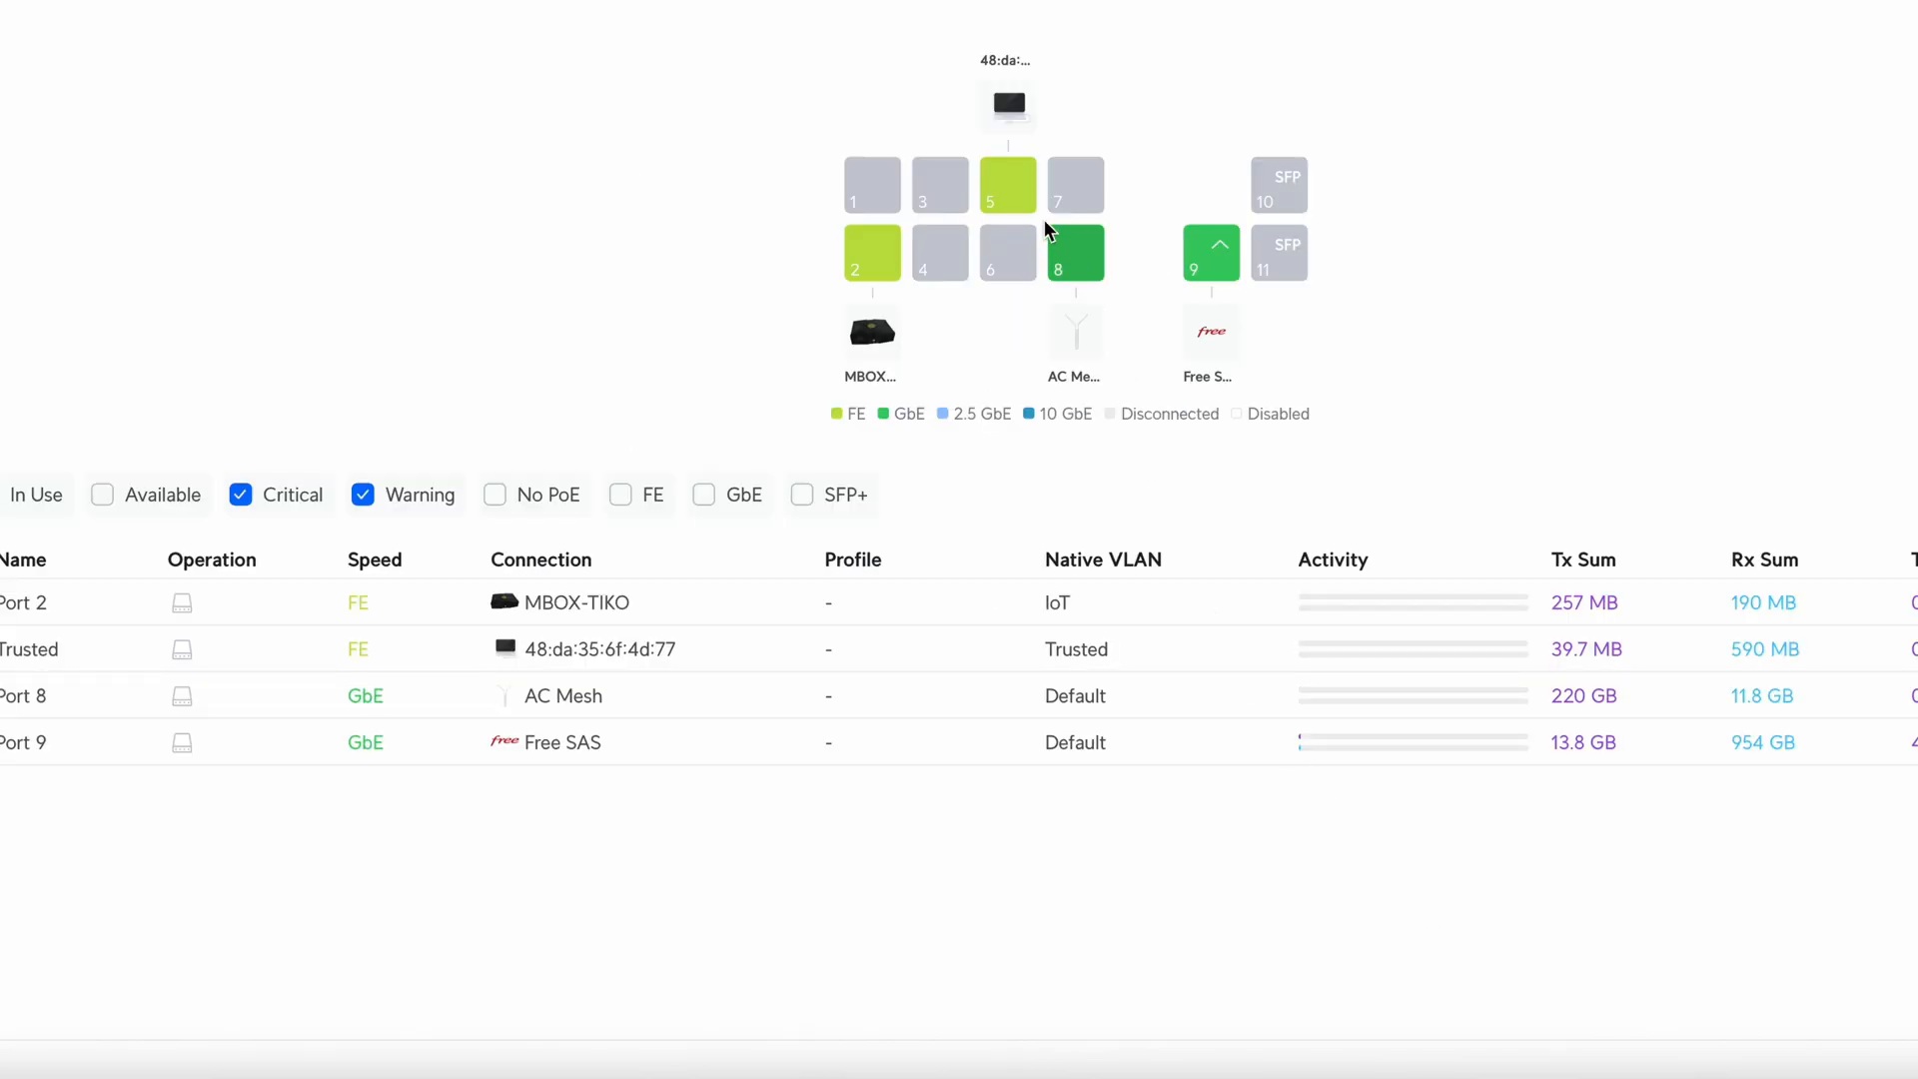
# - Reopen port 5 and check its saved name, native VLAN and advanced settings
pyautogui.click(1011, 200)
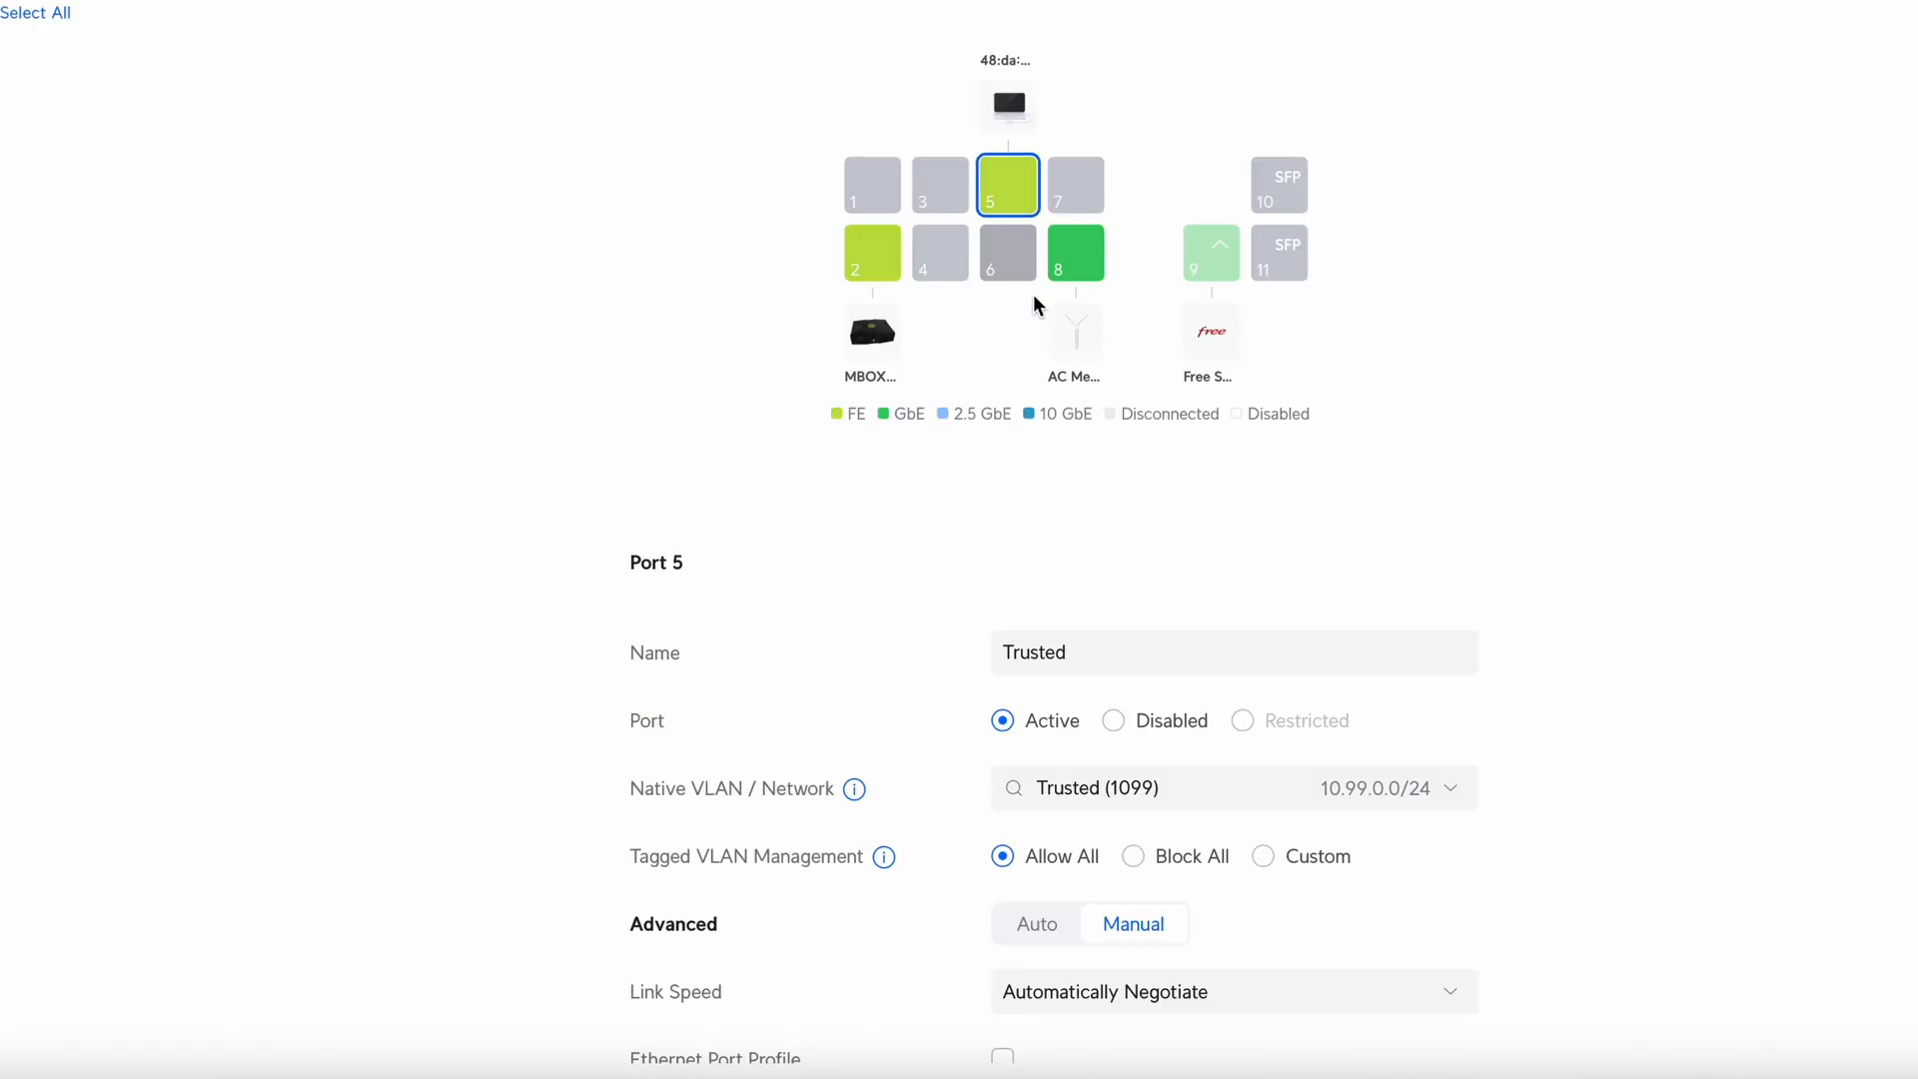
pyautogui.scroll(-1, 1177, 614)
pyautogui.scroll(-4, 1176, 609)
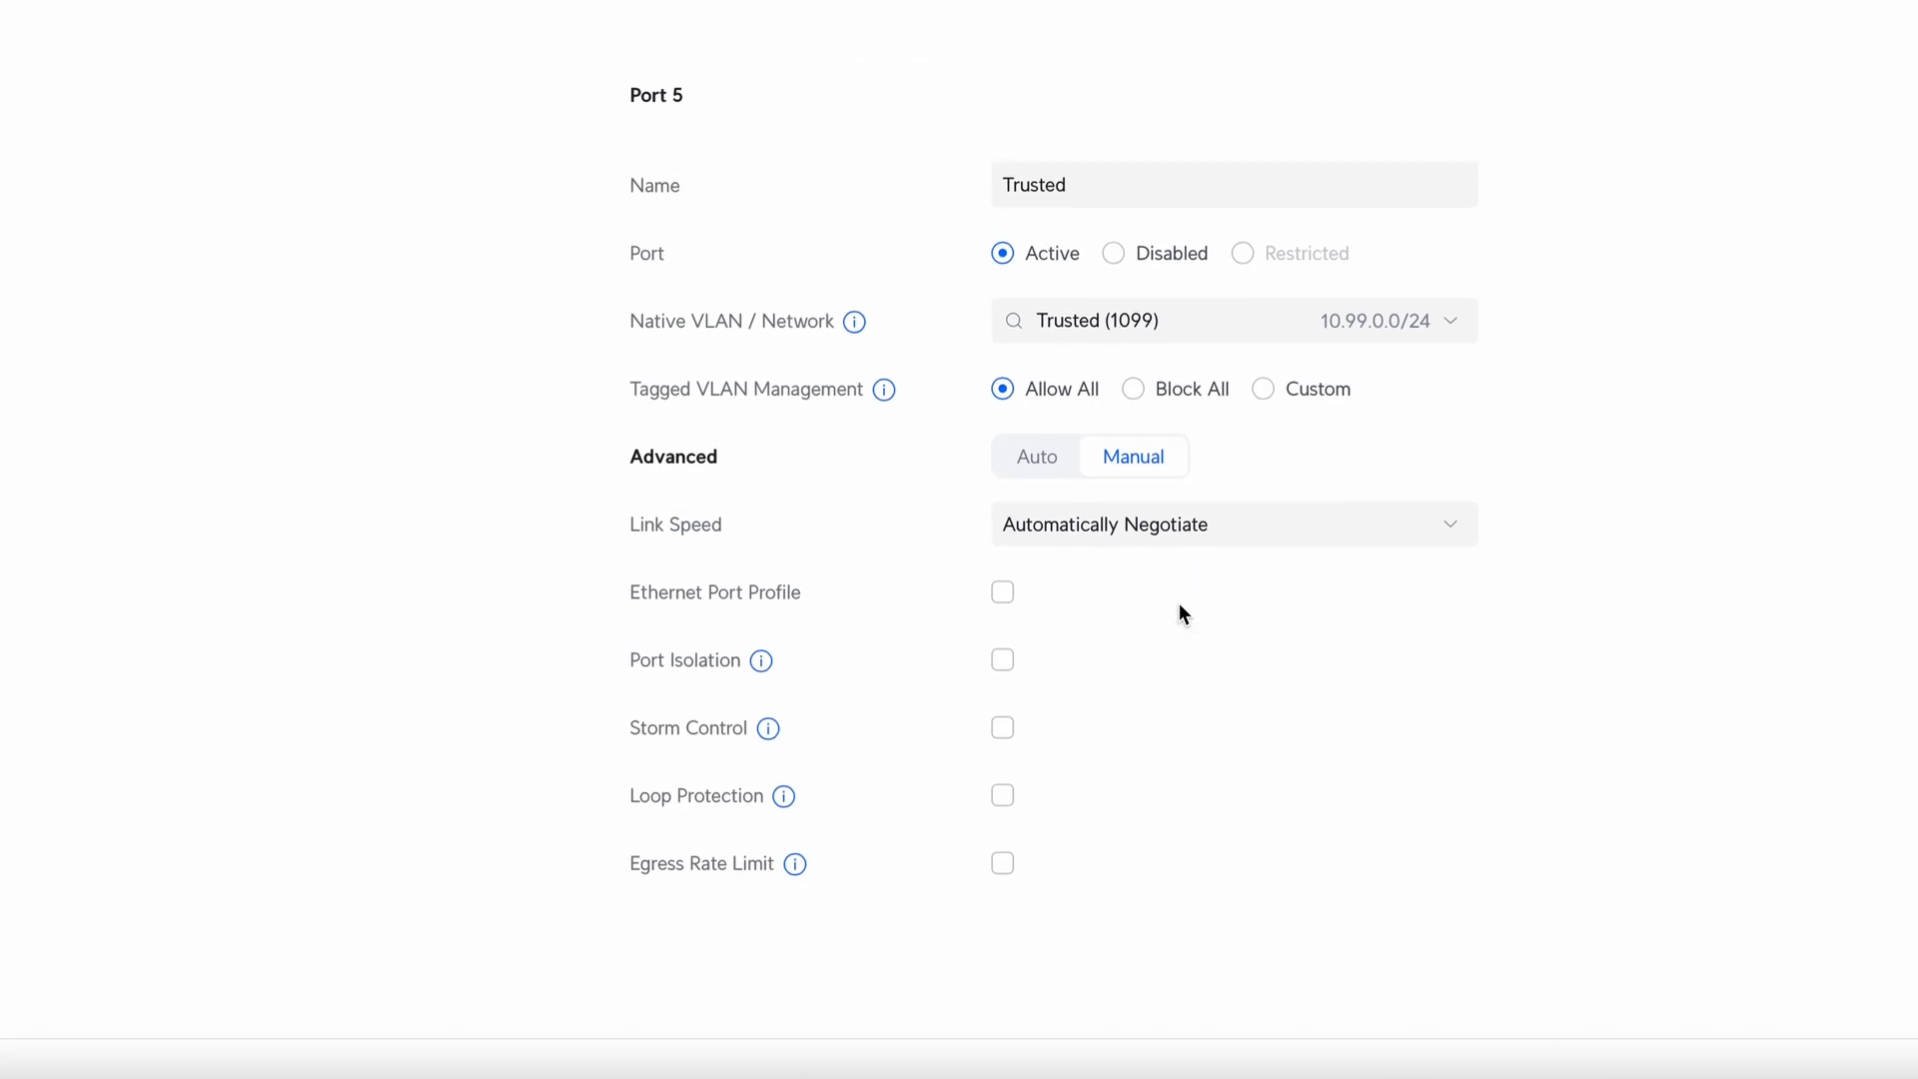
pyautogui.scroll(5, 1179, 602)
pyautogui.scroll(-1, 1178, 603)
# - Open the client device connected to port 5 and check its IP address, traffic activity and connection logs
pyautogui.click(1003, 108)
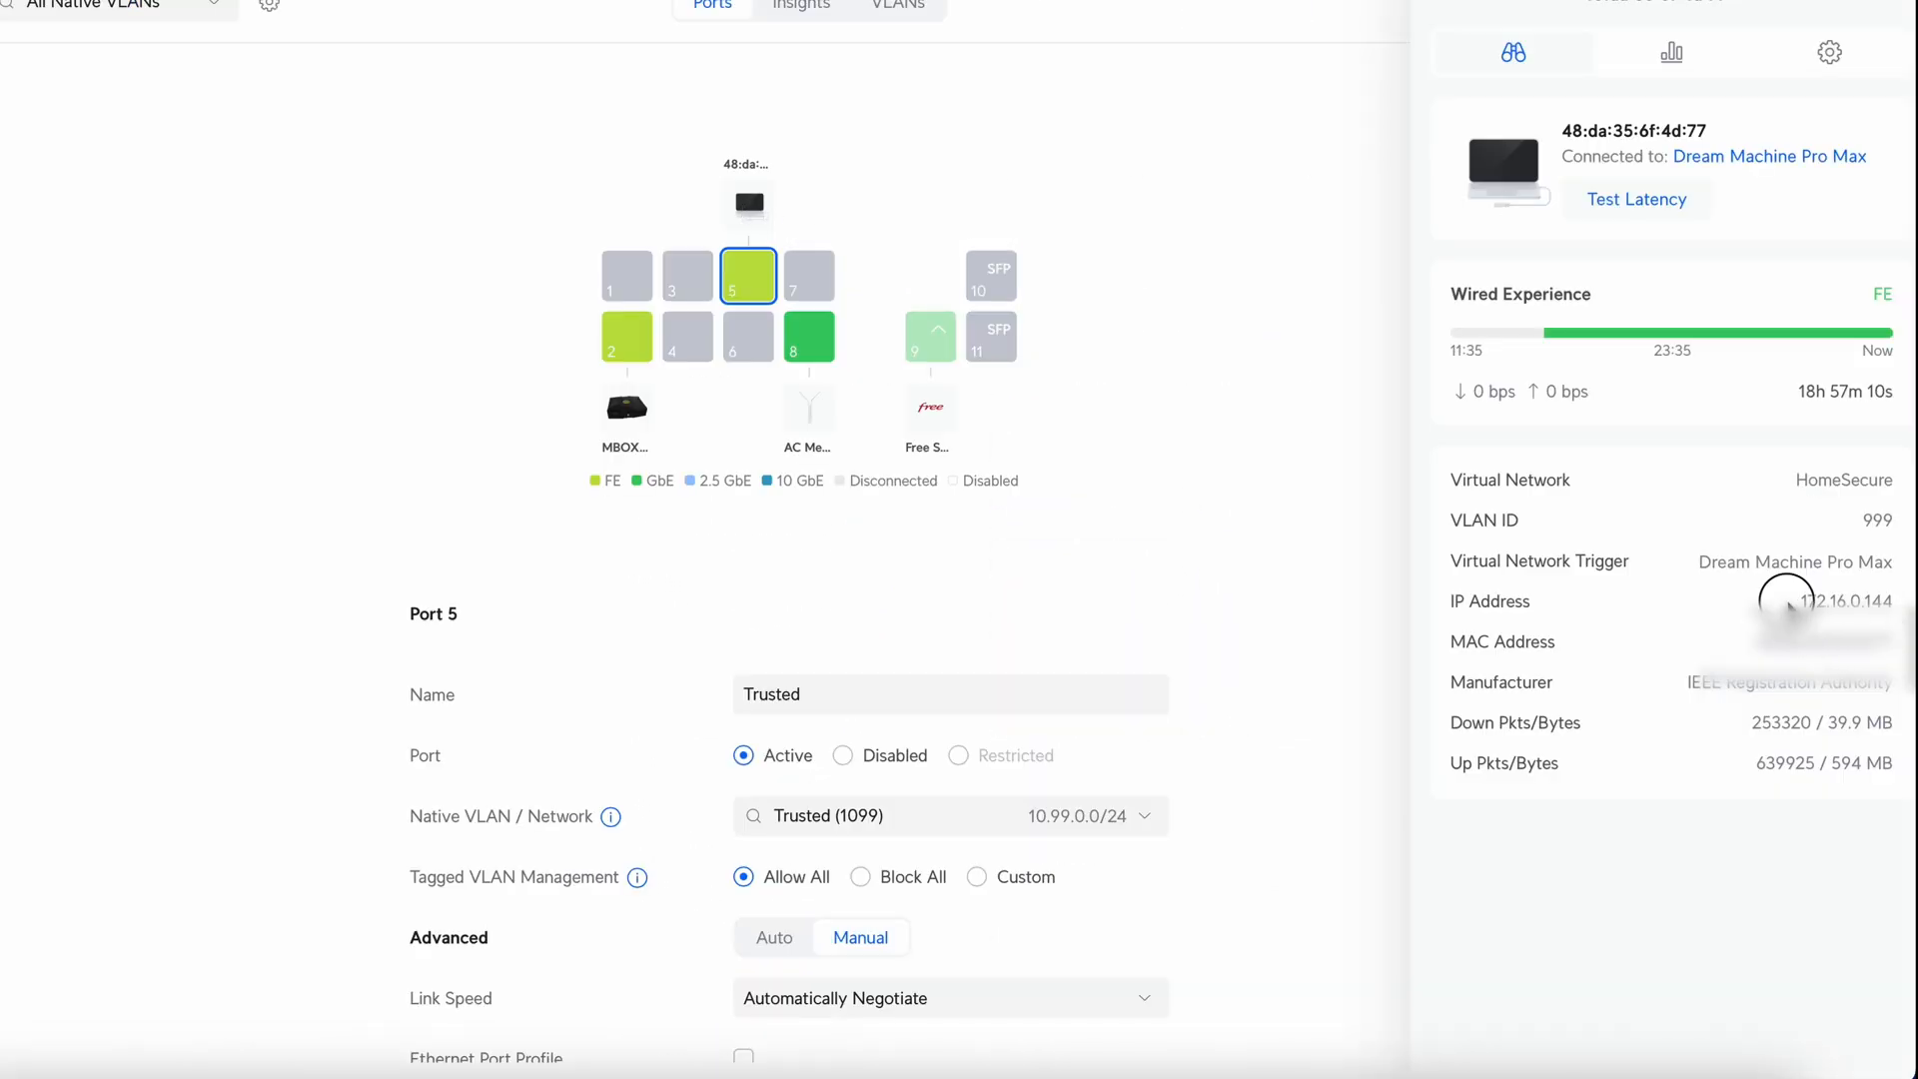
pyautogui.moveTo(1788, 603); pyautogui.dragTo(1886, 599)
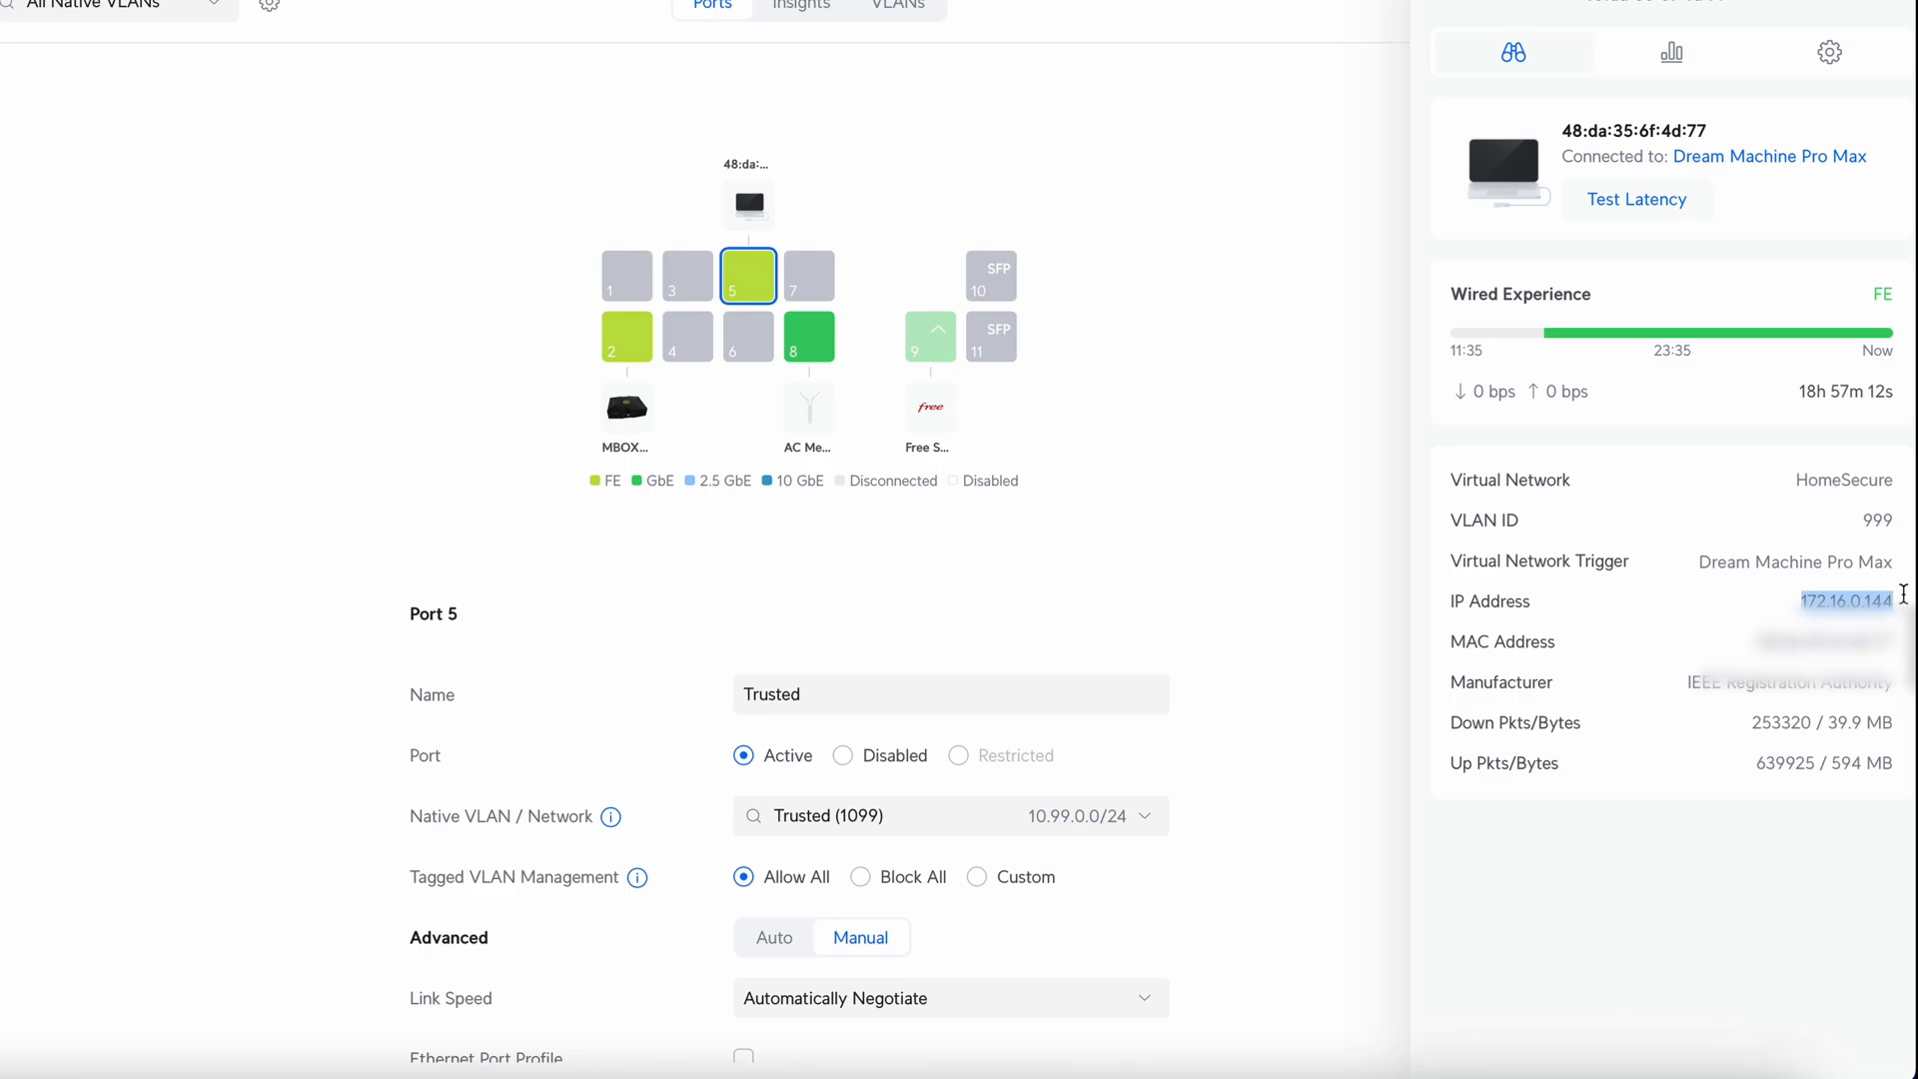
pyautogui.click(1692, 68)
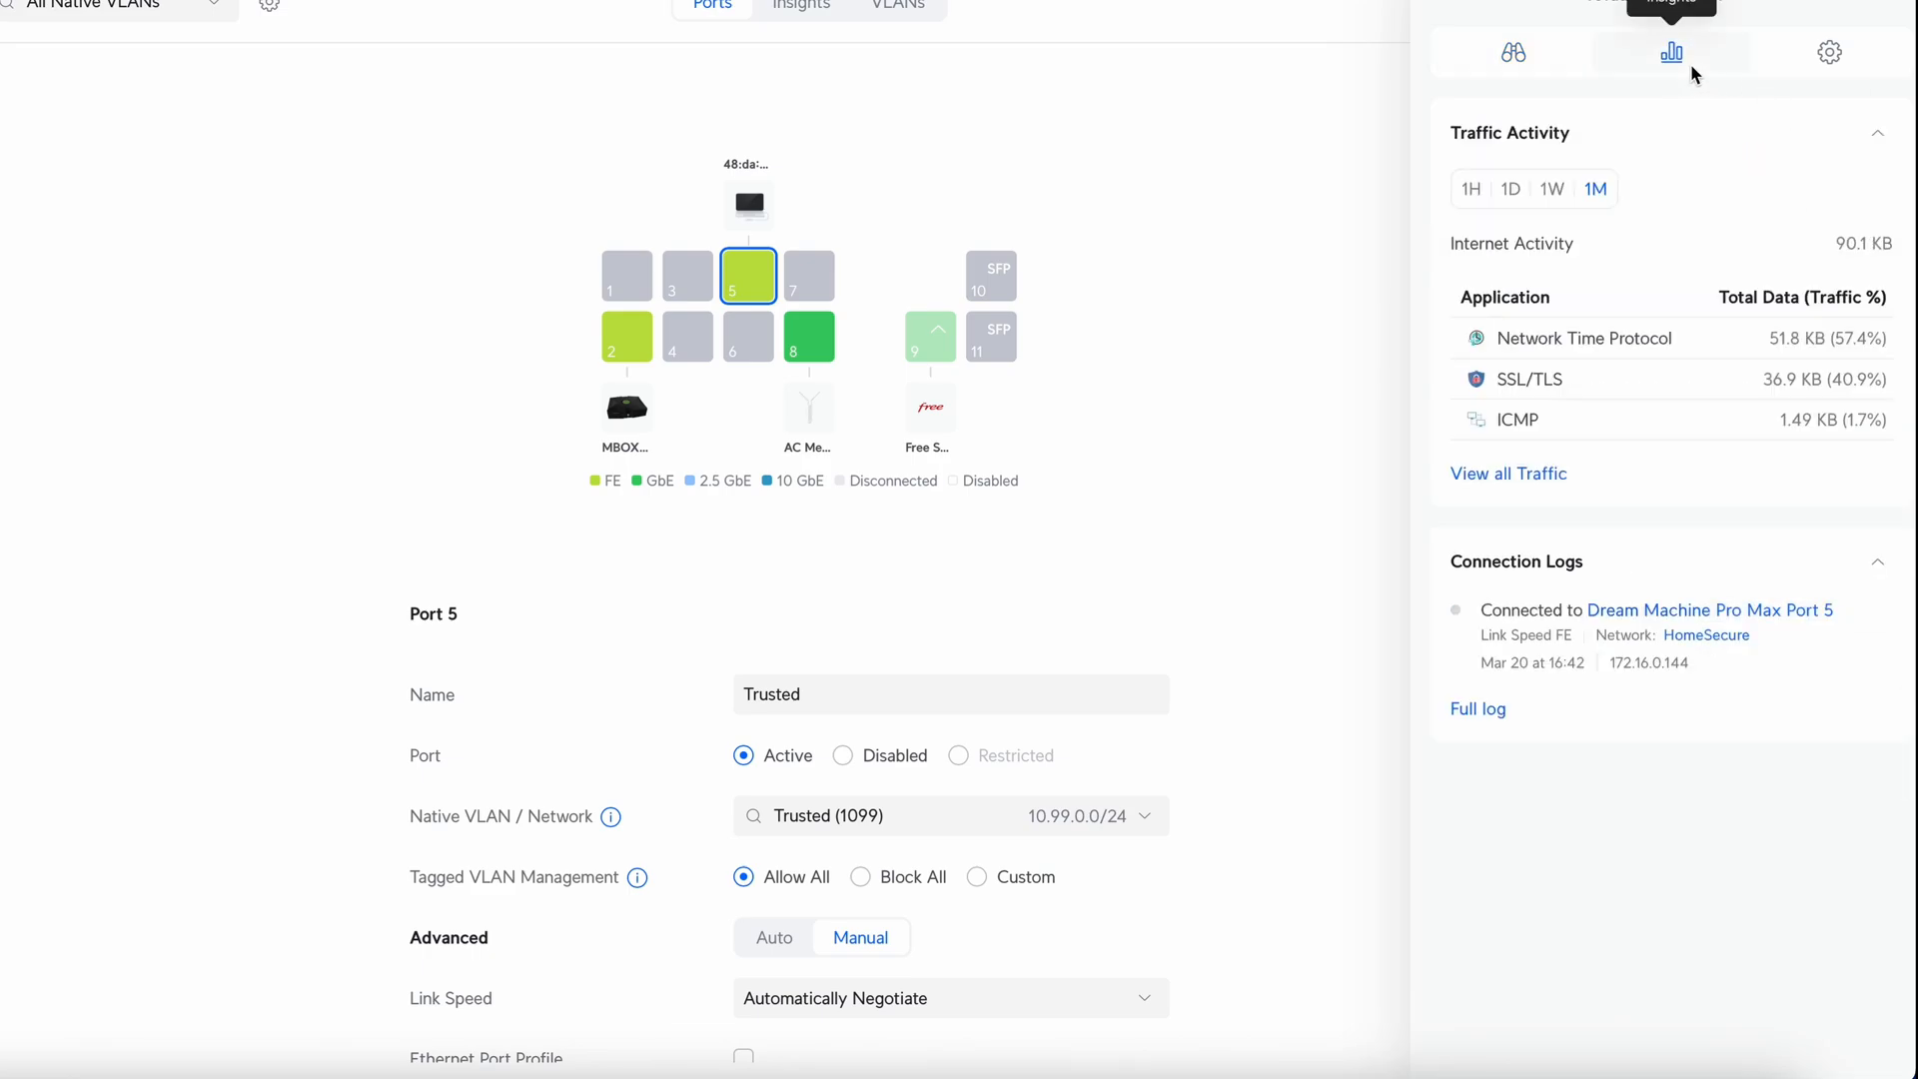
# - Open the settings of the client connected to port 5 and name it IP_KVM
pyautogui.click(1819, 62)
pyautogui.click(1678, 165)
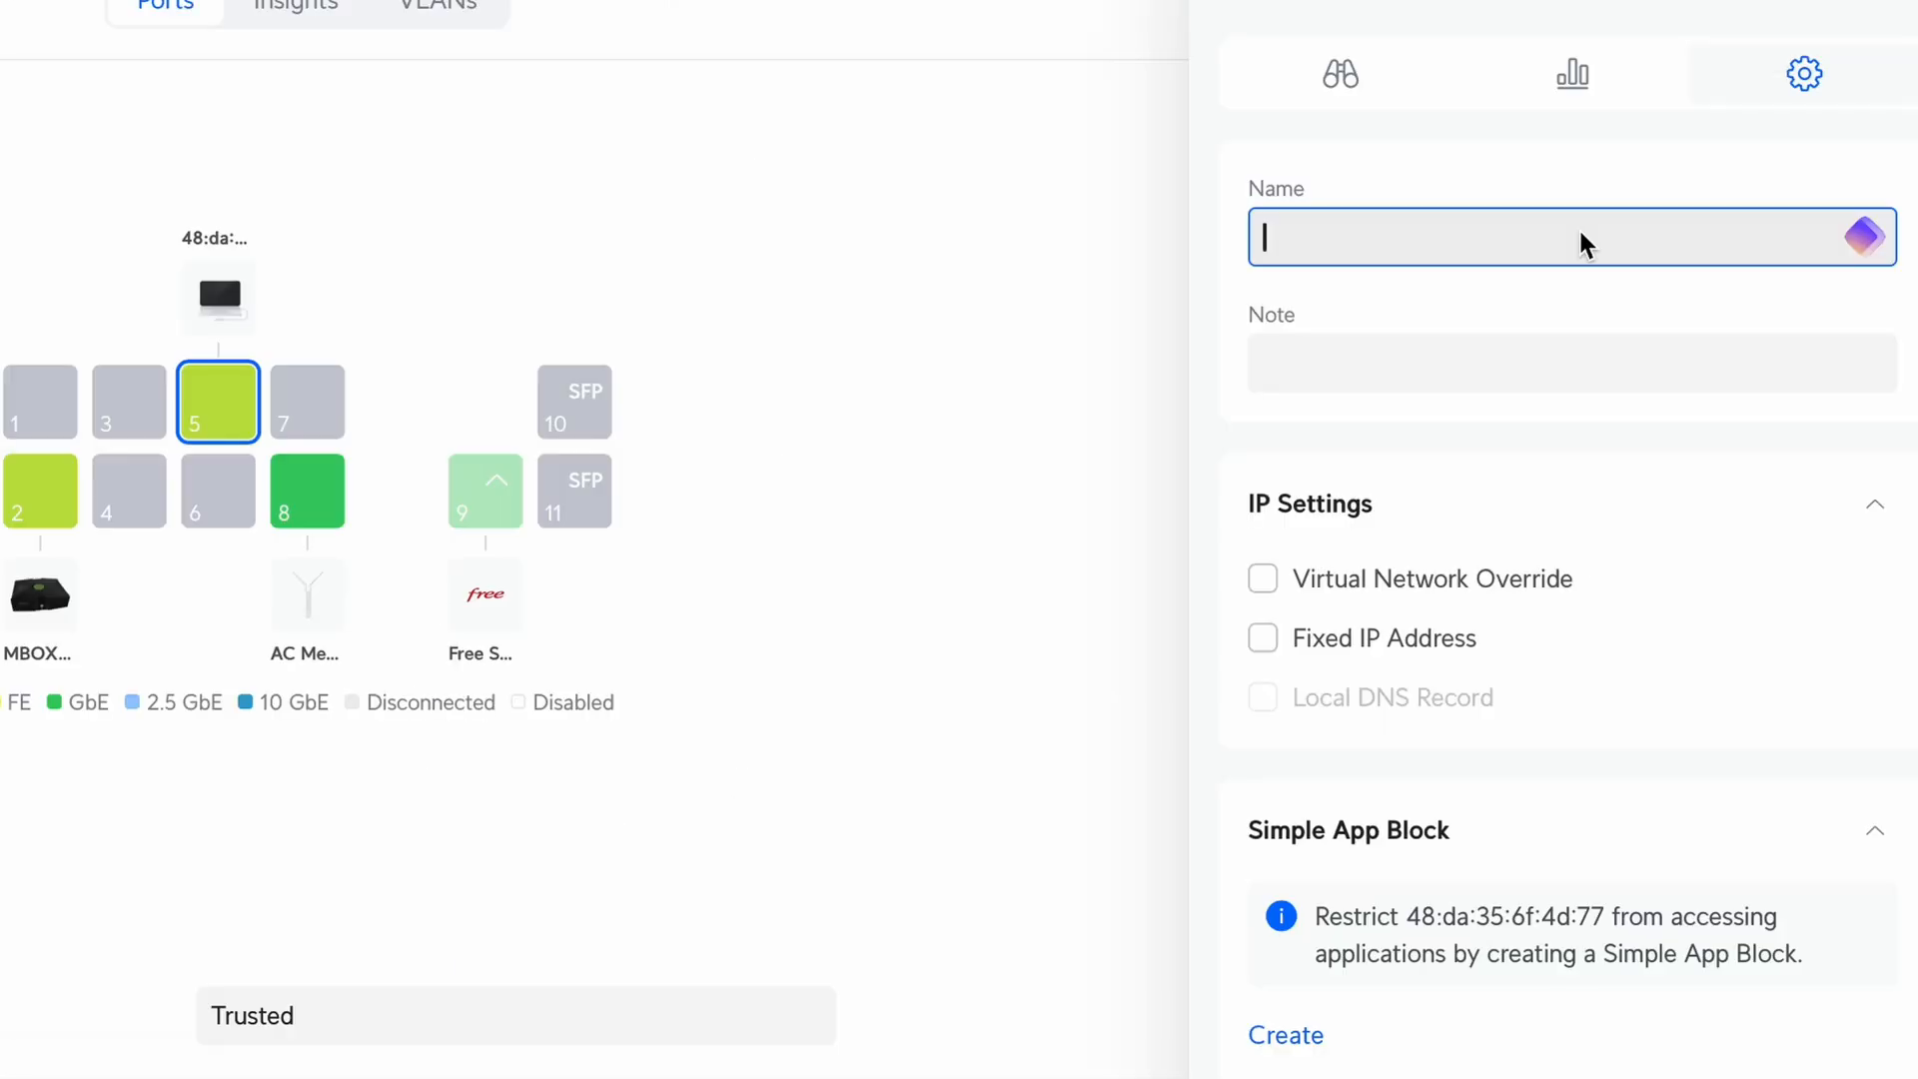
pyautogui.write('Tr')
pyautogui.press('BackSpace')
pyautogui.press('BackSpace')
pyautogui.write('KVM')
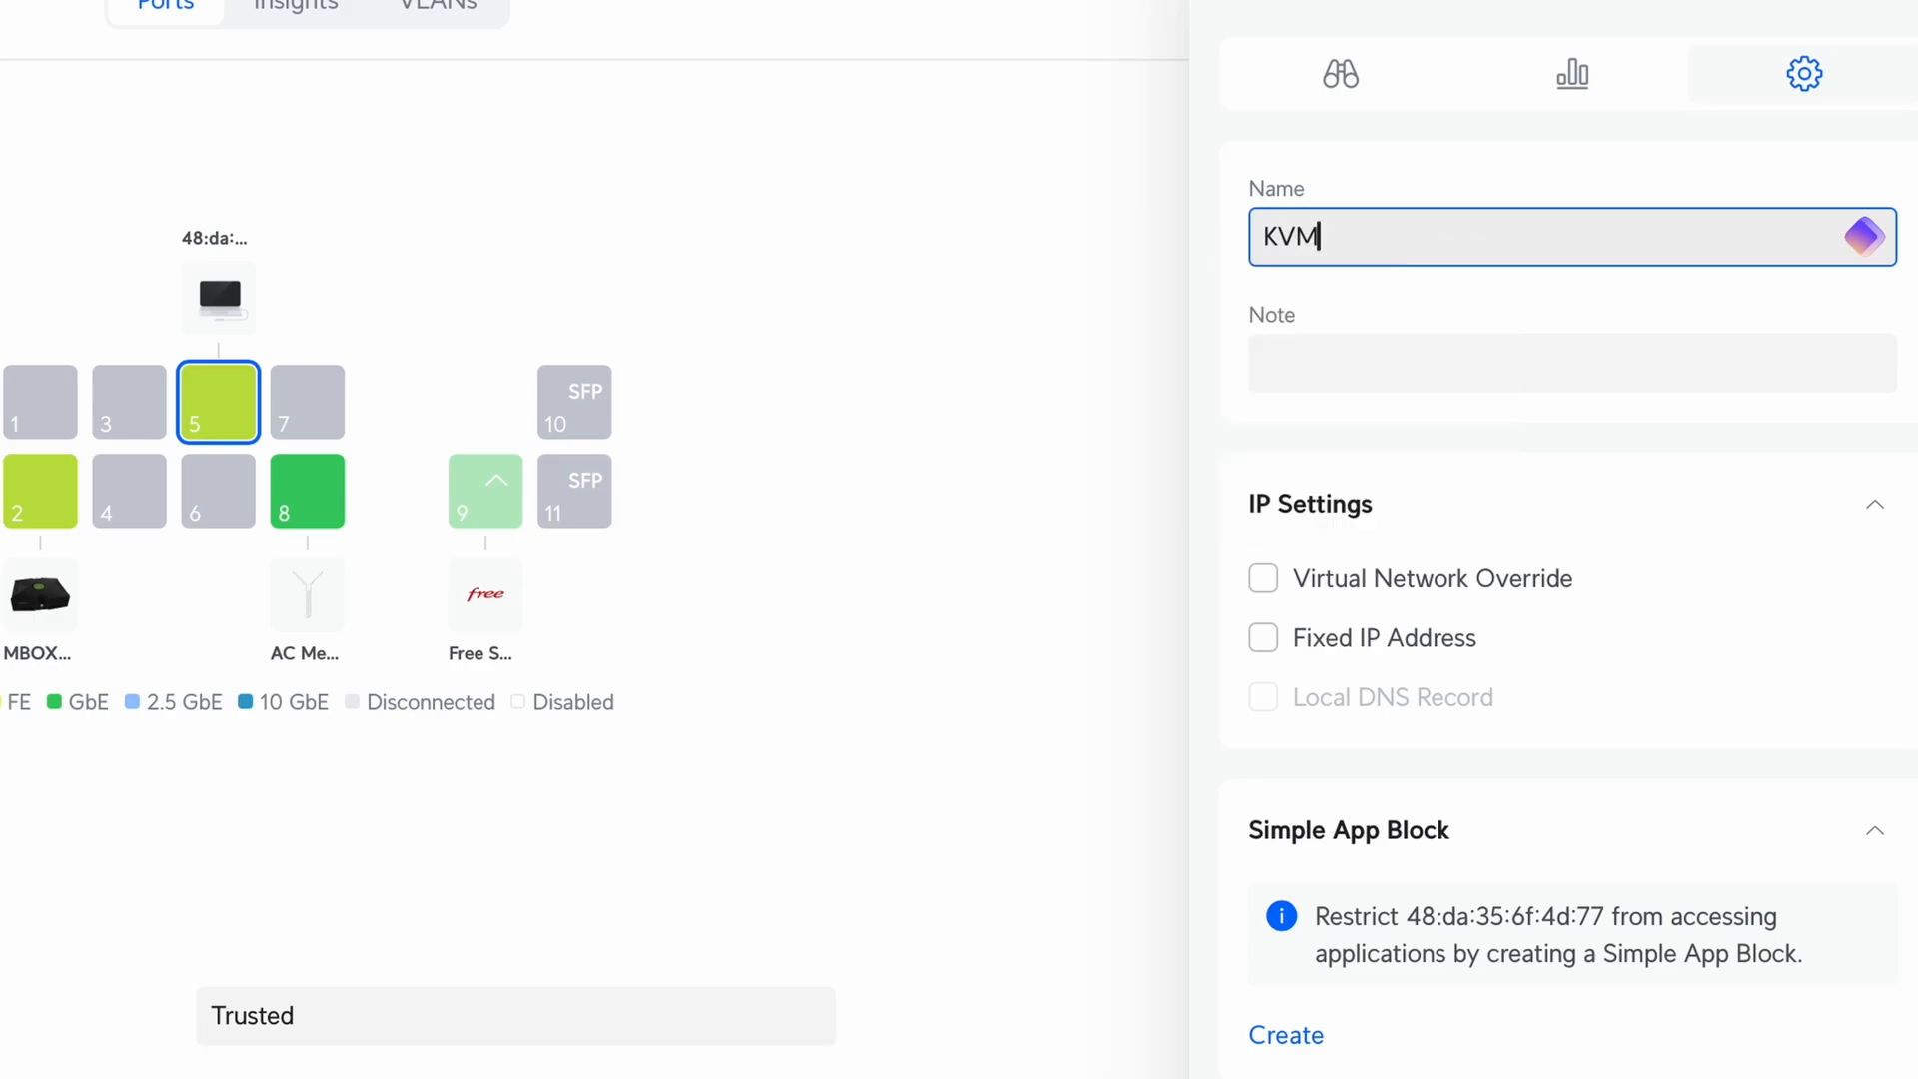
pyautogui.hotkey('ctrl', 'a')
pyautogui.write('IP_KVM')
pyautogui.click(1650, 367)
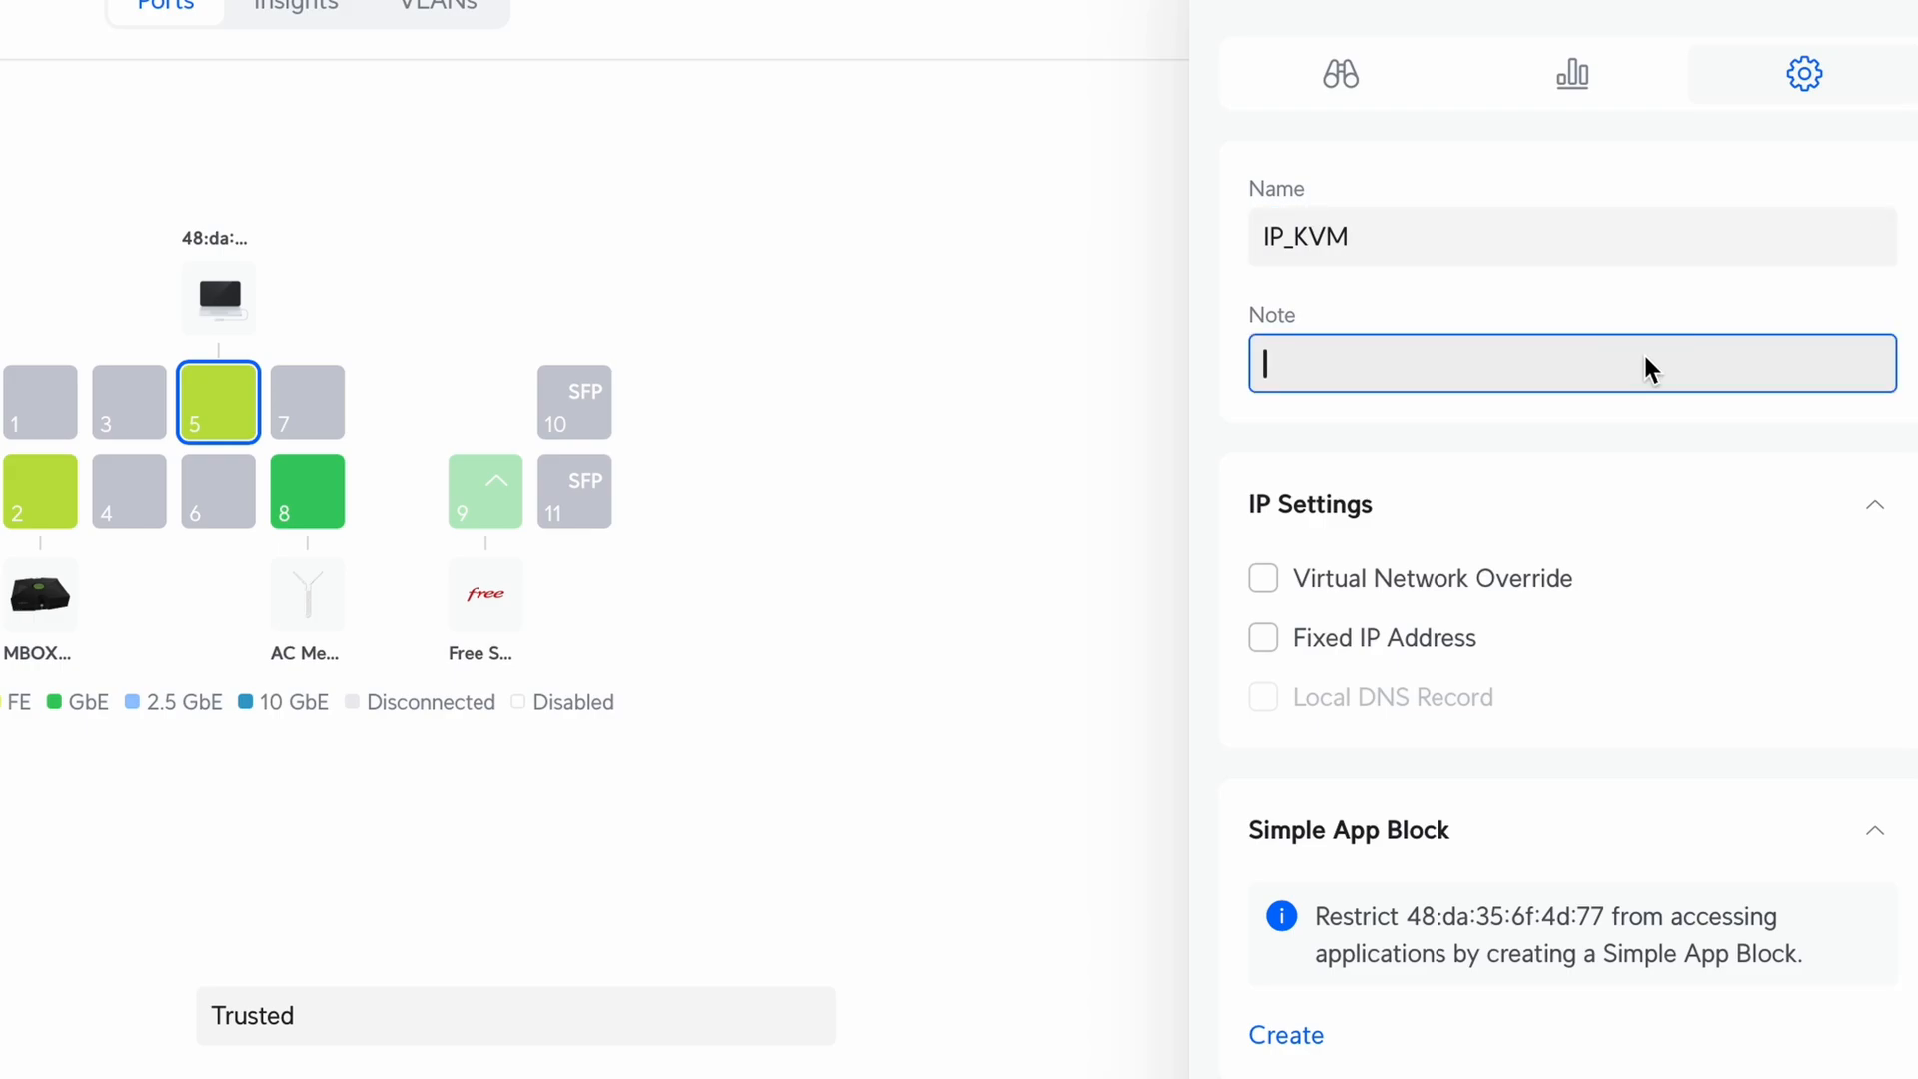
pyautogui.write('http//')
pyautogui.press('BackSpace')
pyautogui.press('BackSpace')
pyautogui.press('BackSpace')
pyautogui.press('BackSpace')
pyautogui.press('BackSpace')
pyautogui.press('BackSpace')
pyautogui.click(1389, 645)
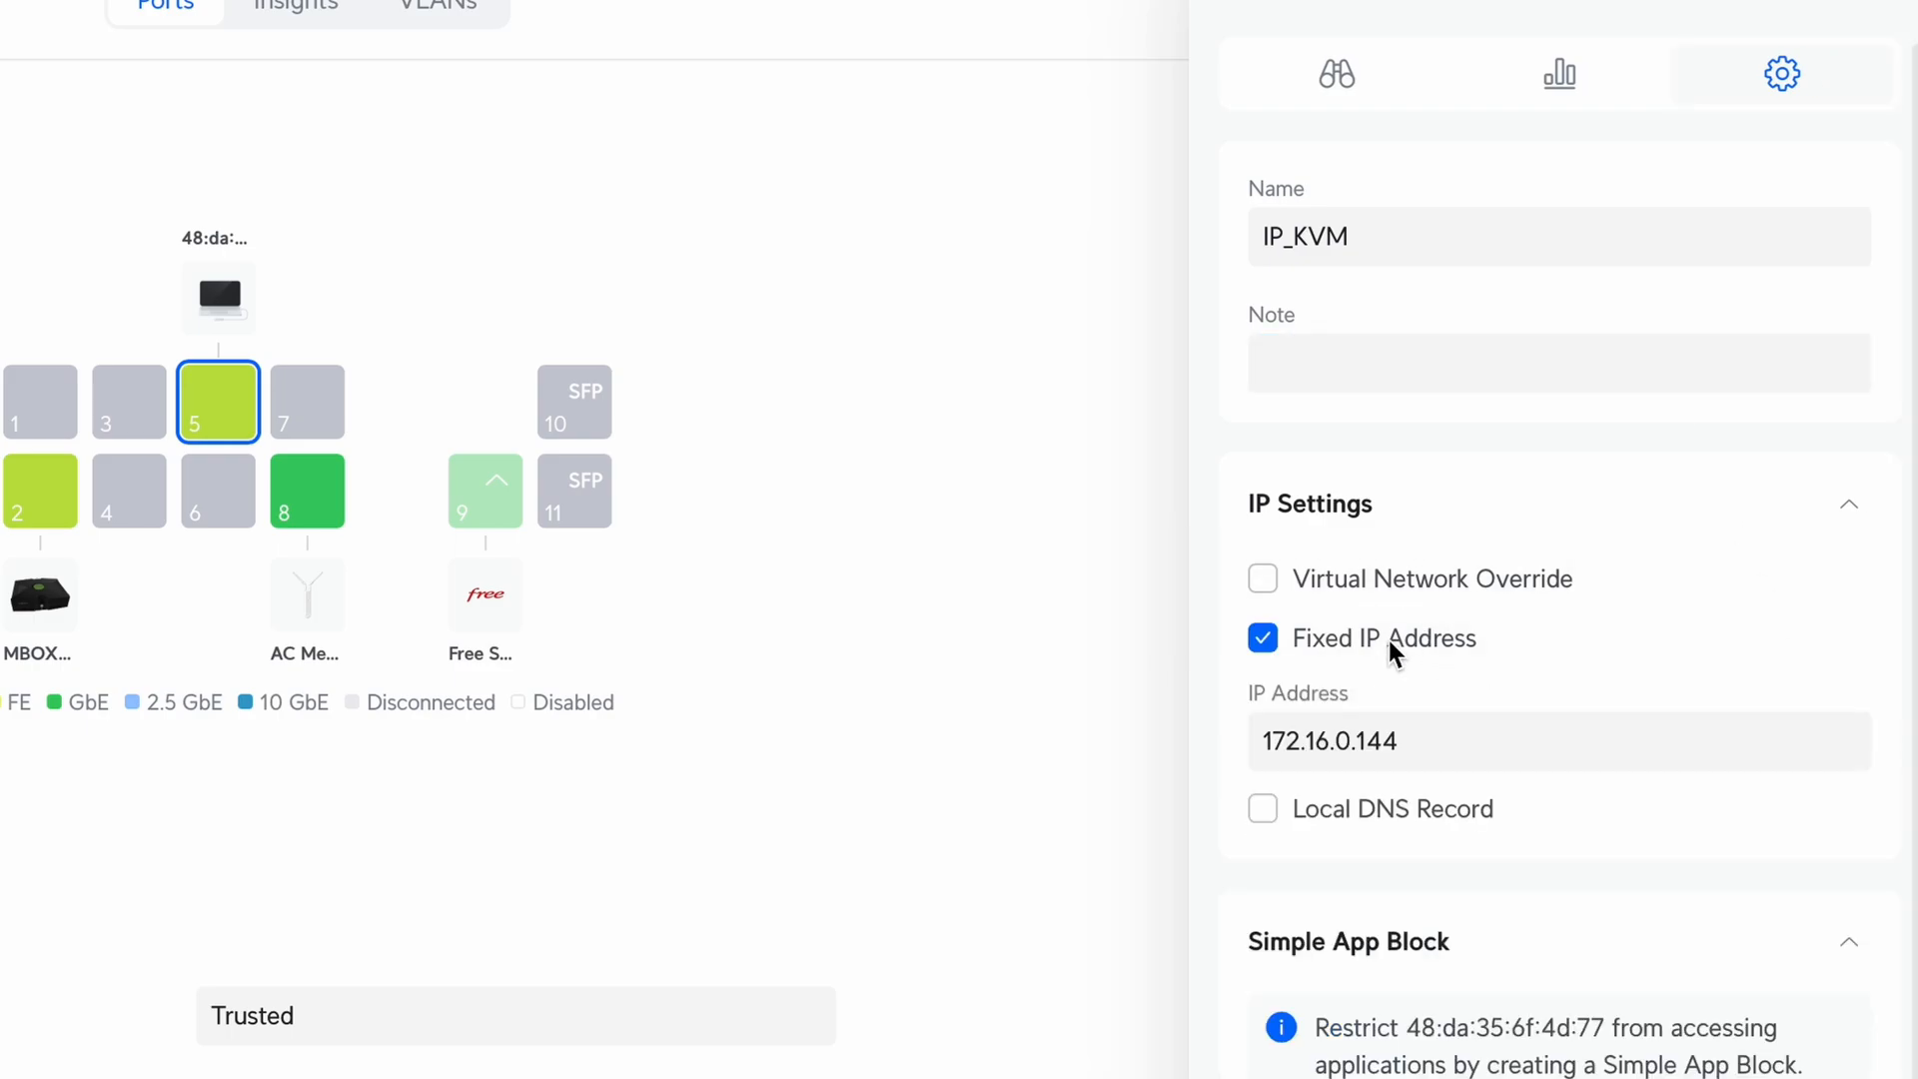
pyautogui.click(1425, 761)
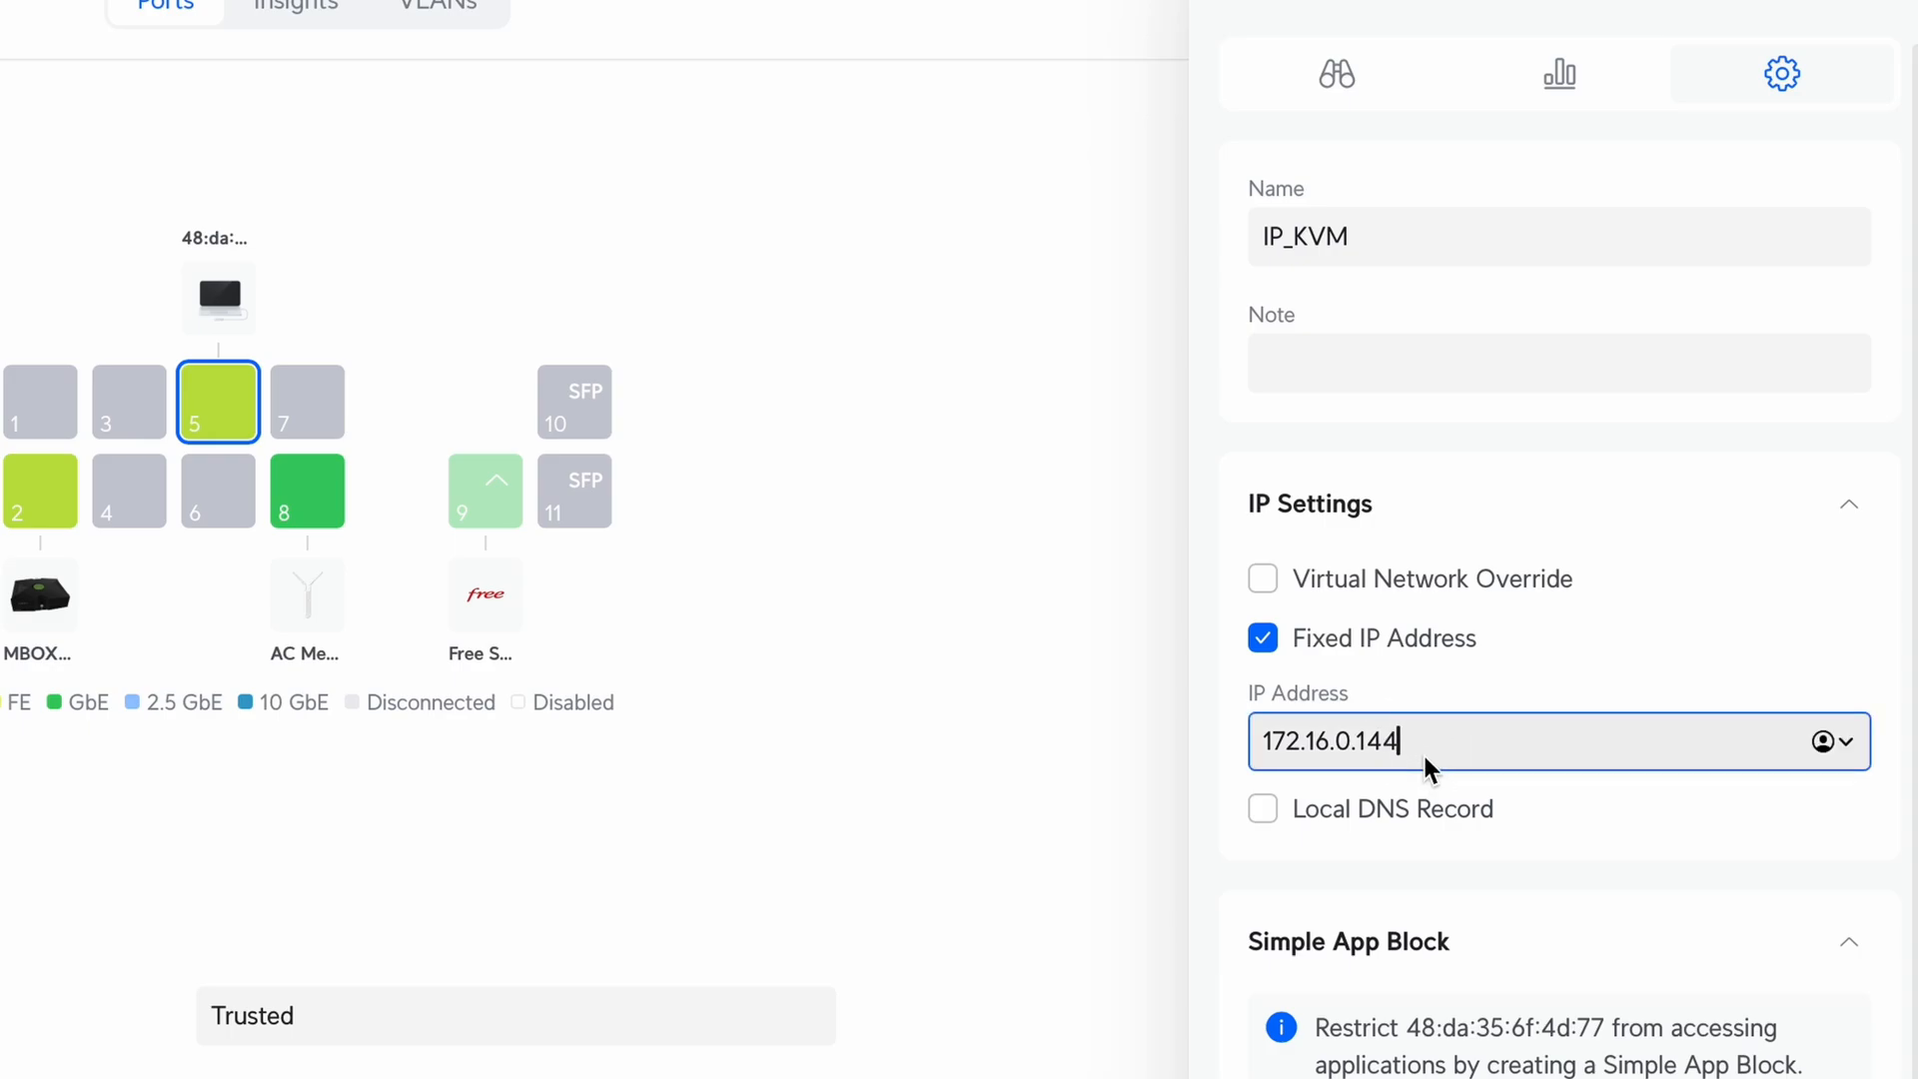
pyautogui.click(1350, 644)
pyautogui.click(1350, 645)
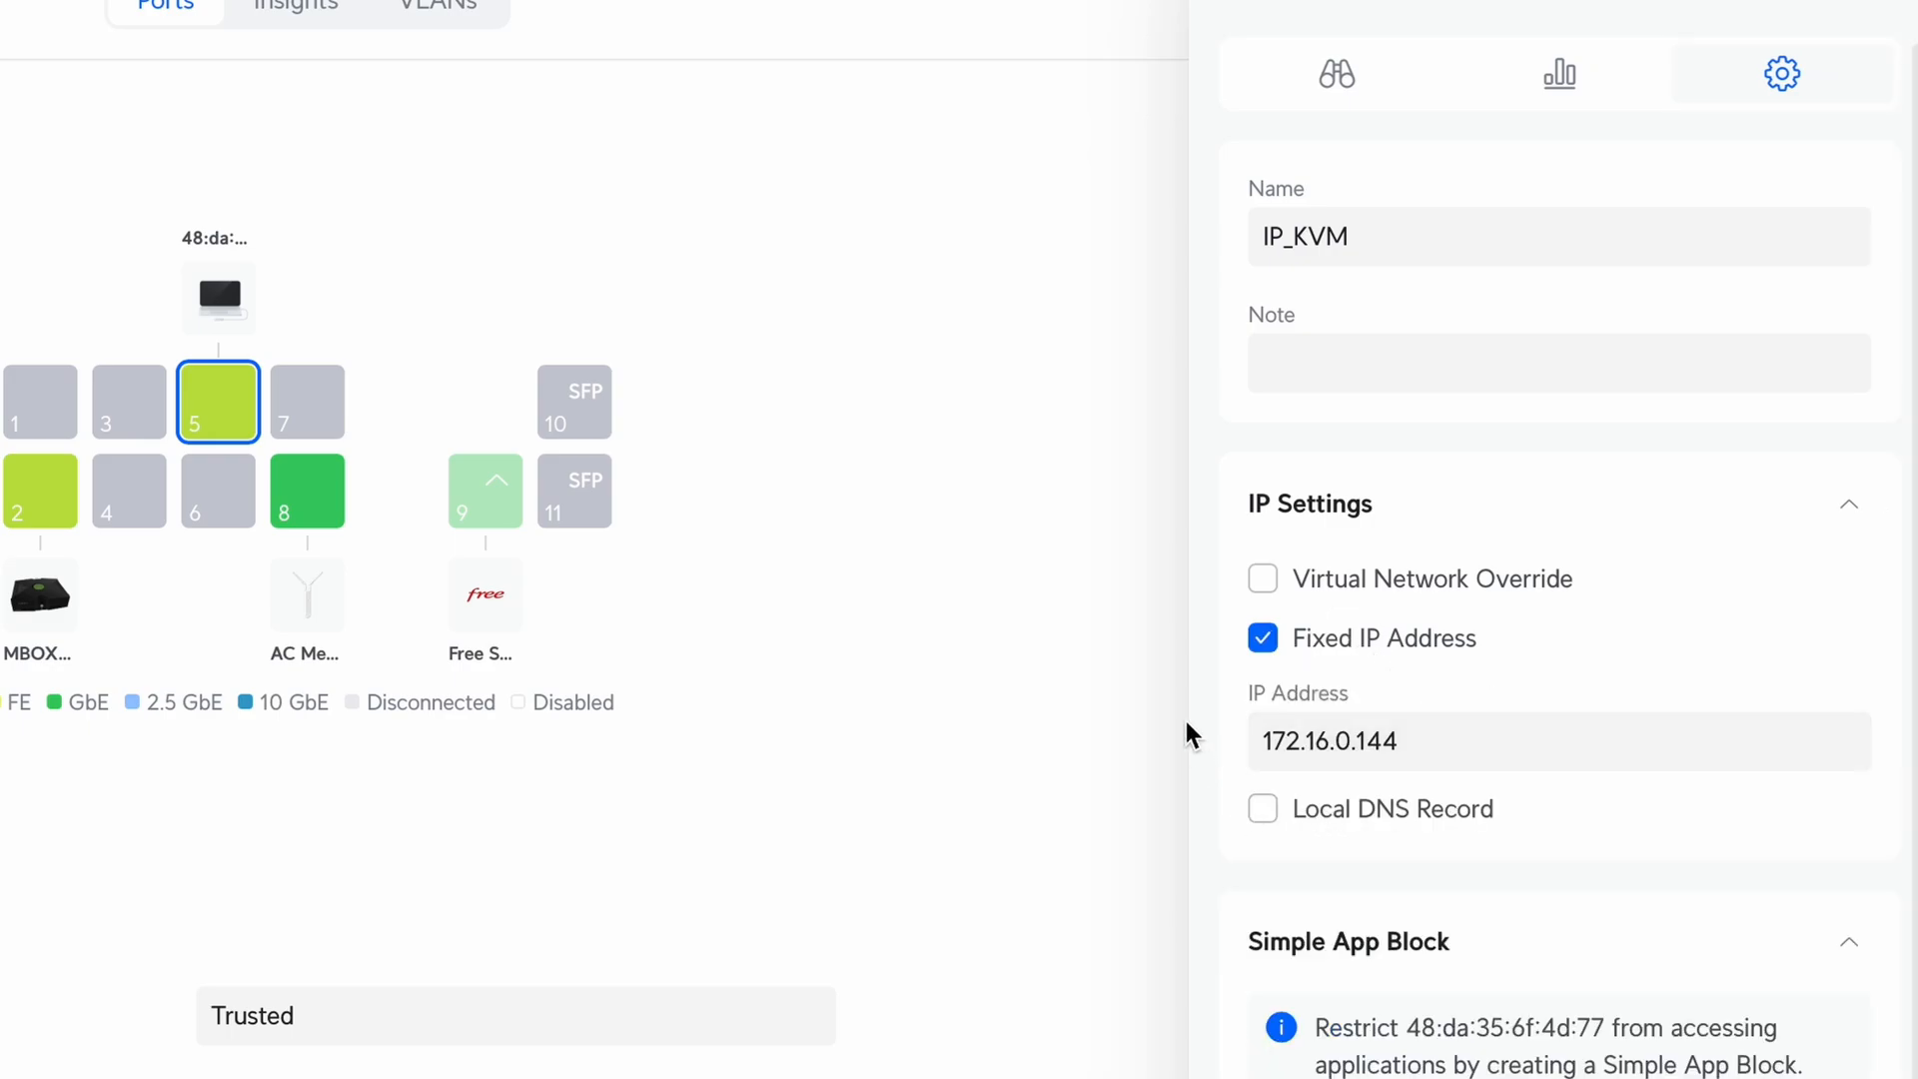
pyautogui.click(1266, 640)
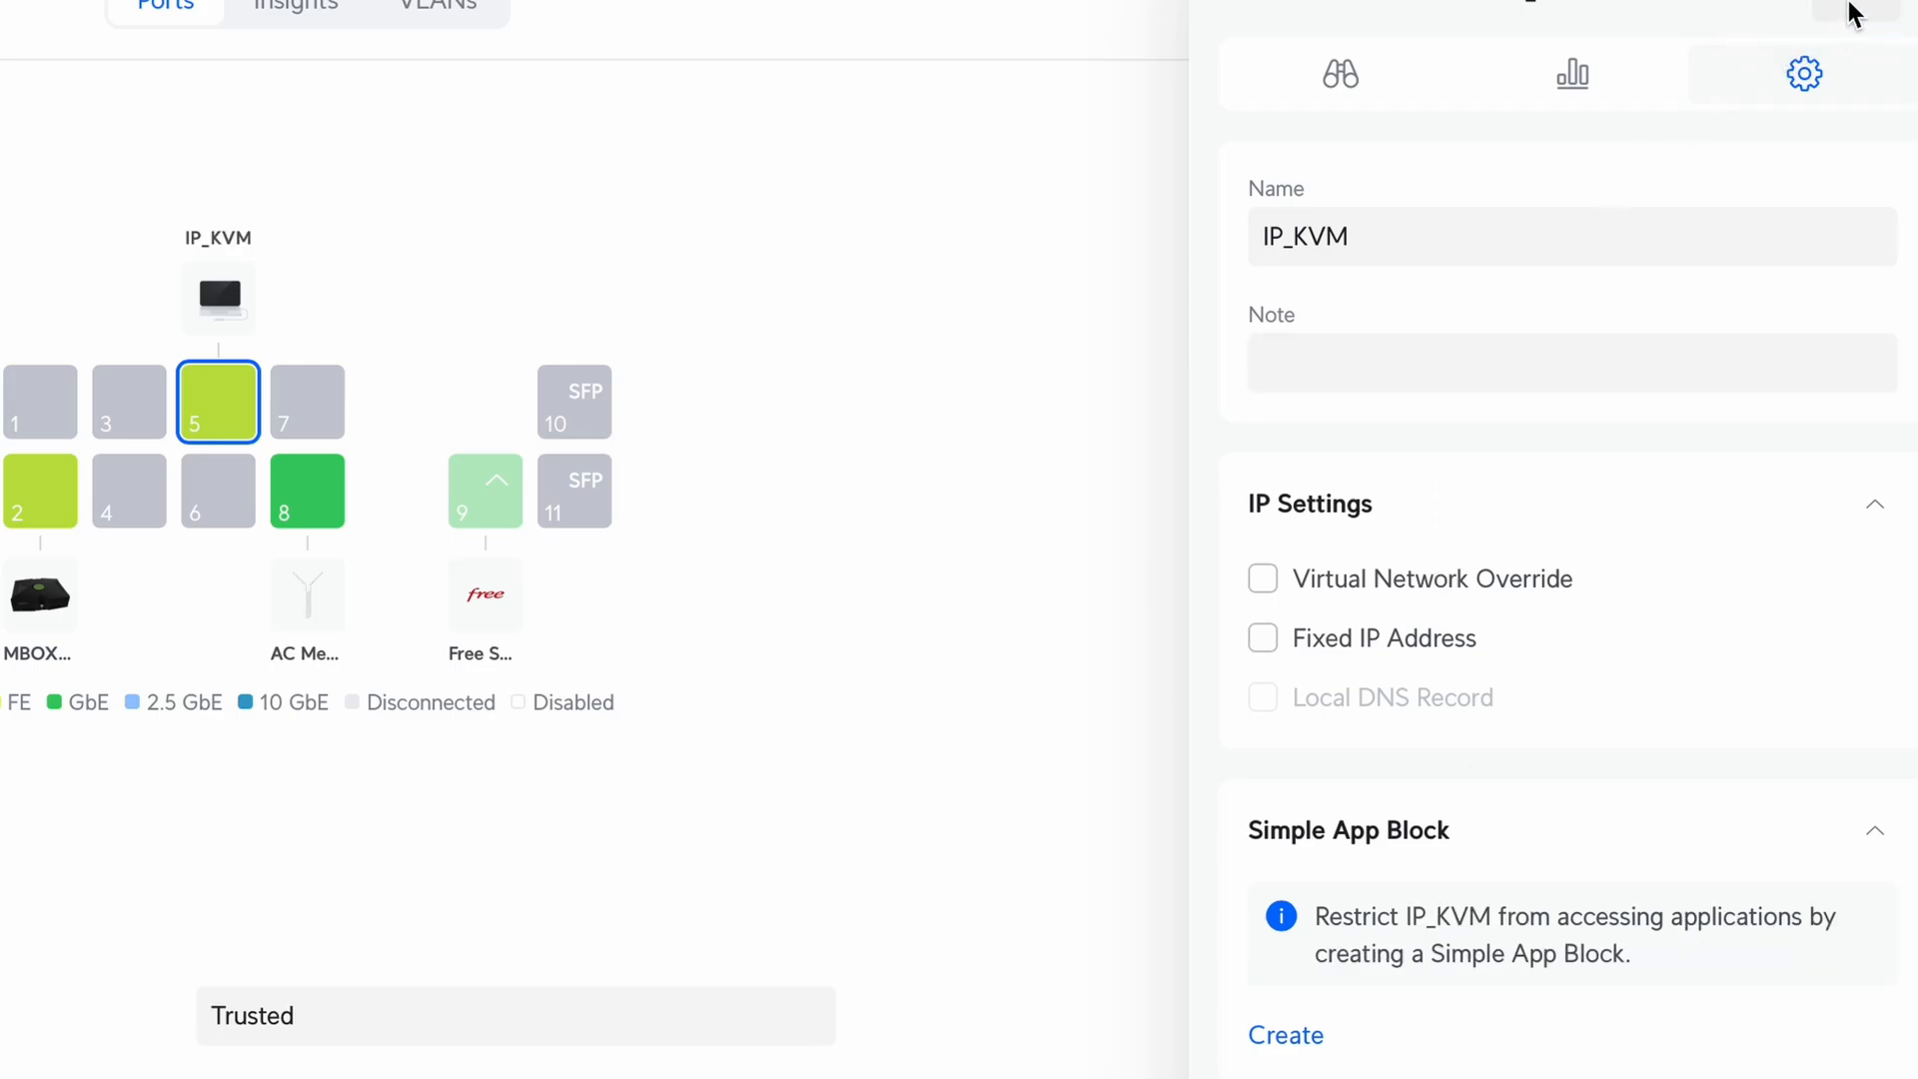
# - Close the client's settings and review port 5's configuration, the port insights table, and the native VLAN assignment and tagging of all ports
pyautogui.click(1848, 14)
pyautogui.scroll(-5, 1143, 532)
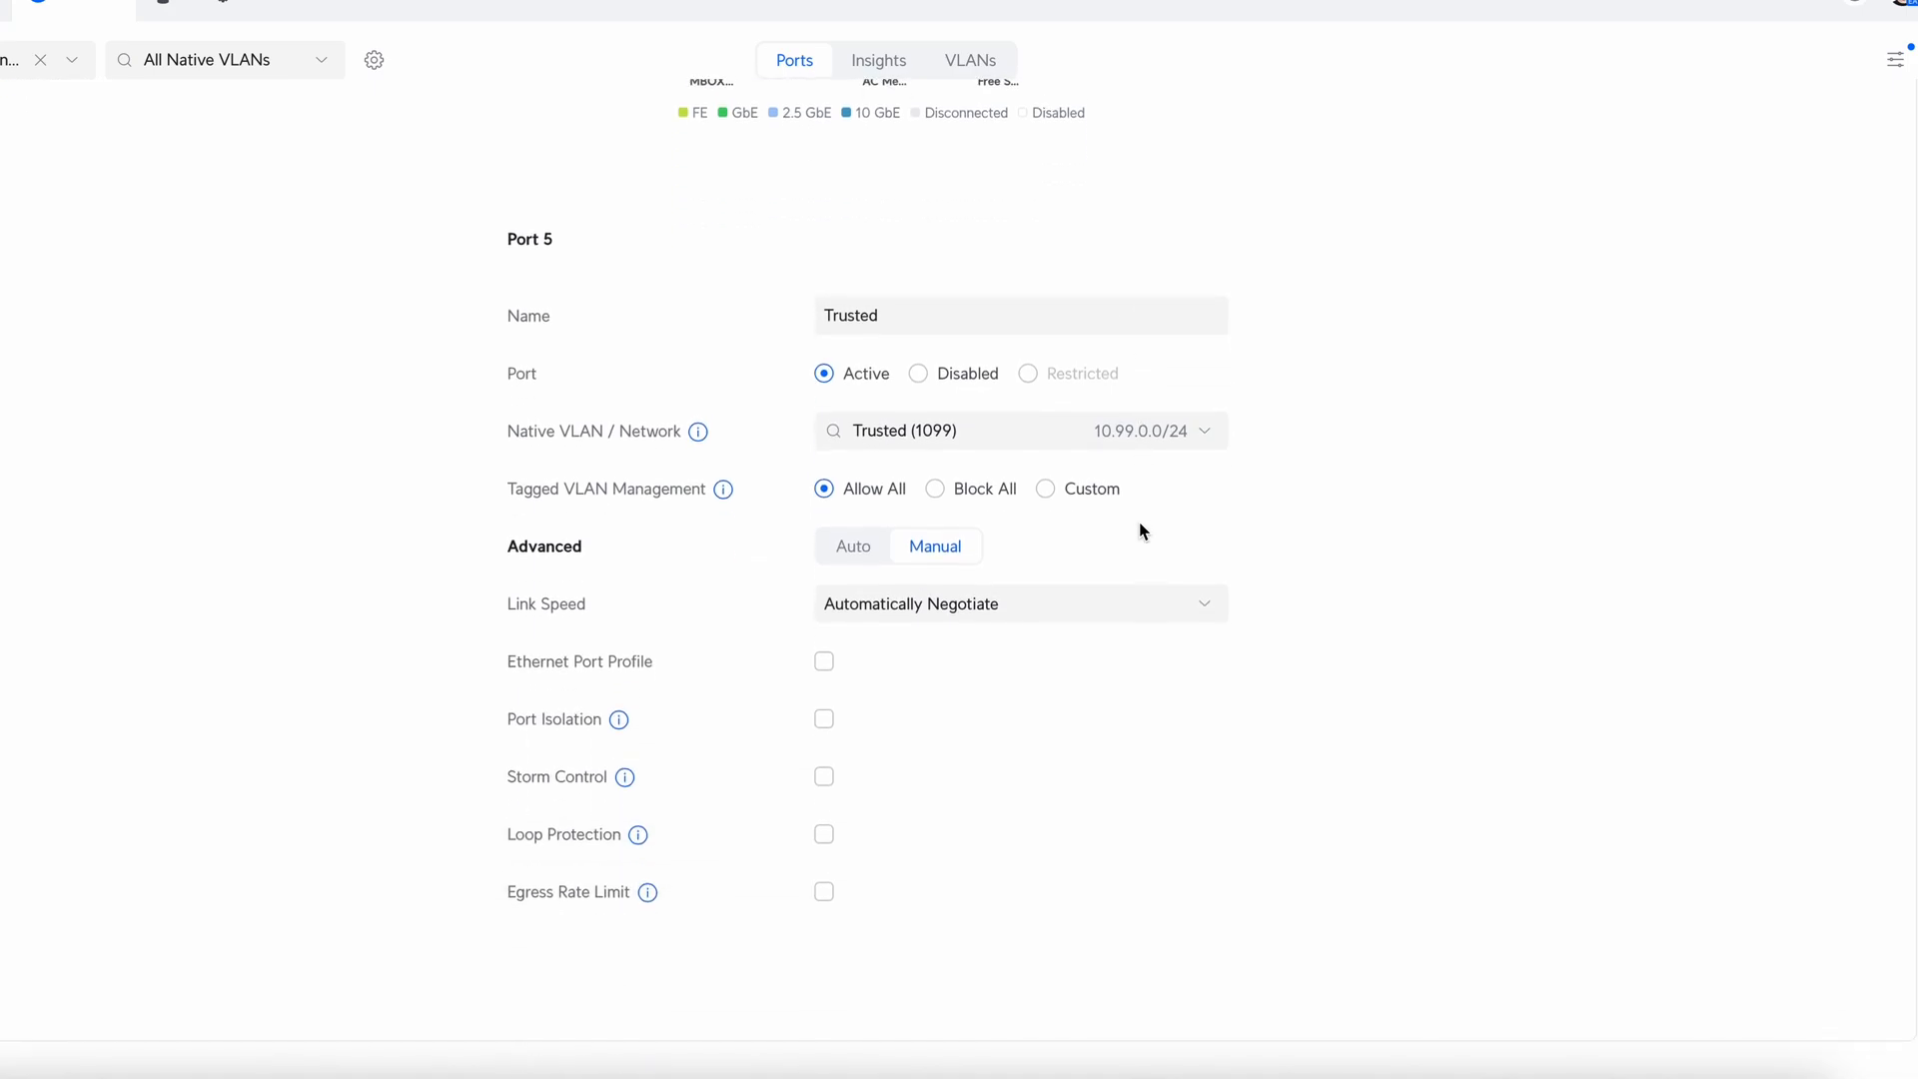
pyautogui.scroll(3, 1143, 531)
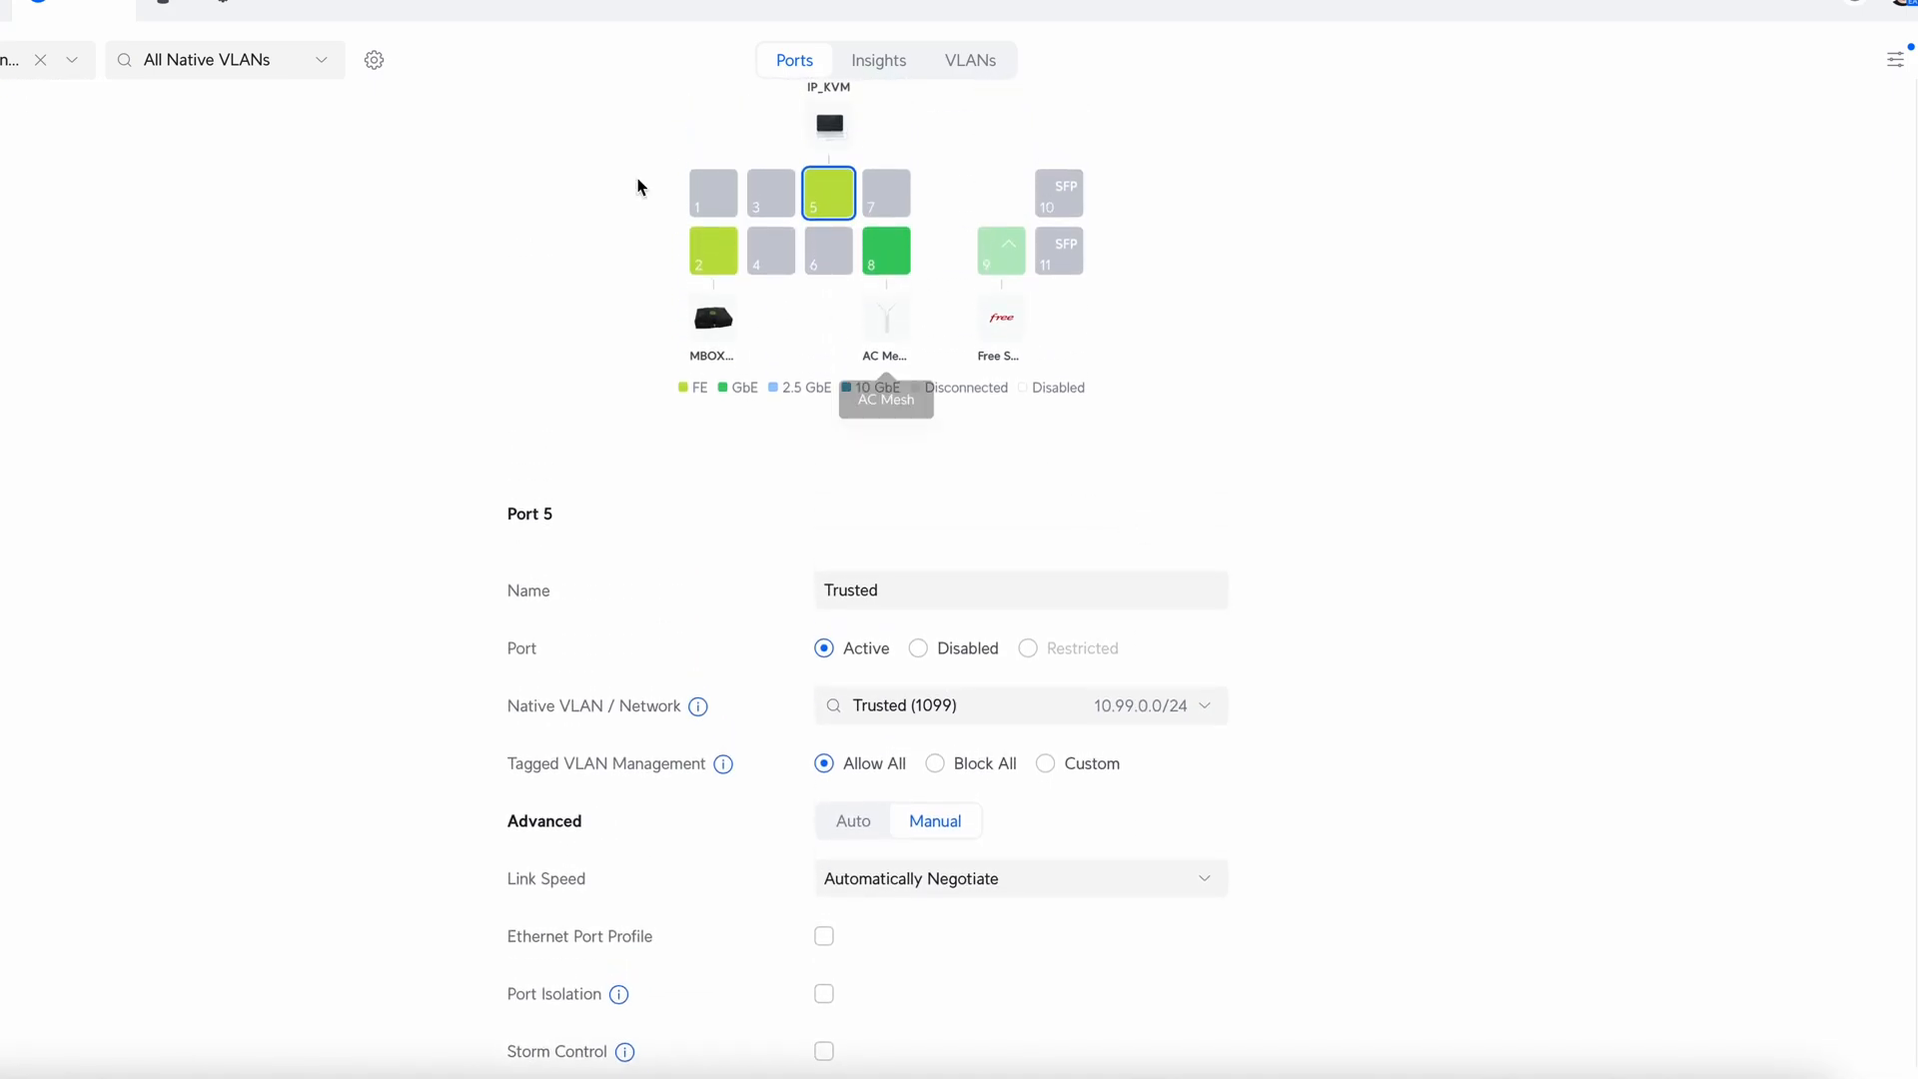
pyautogui.click(868, 66)
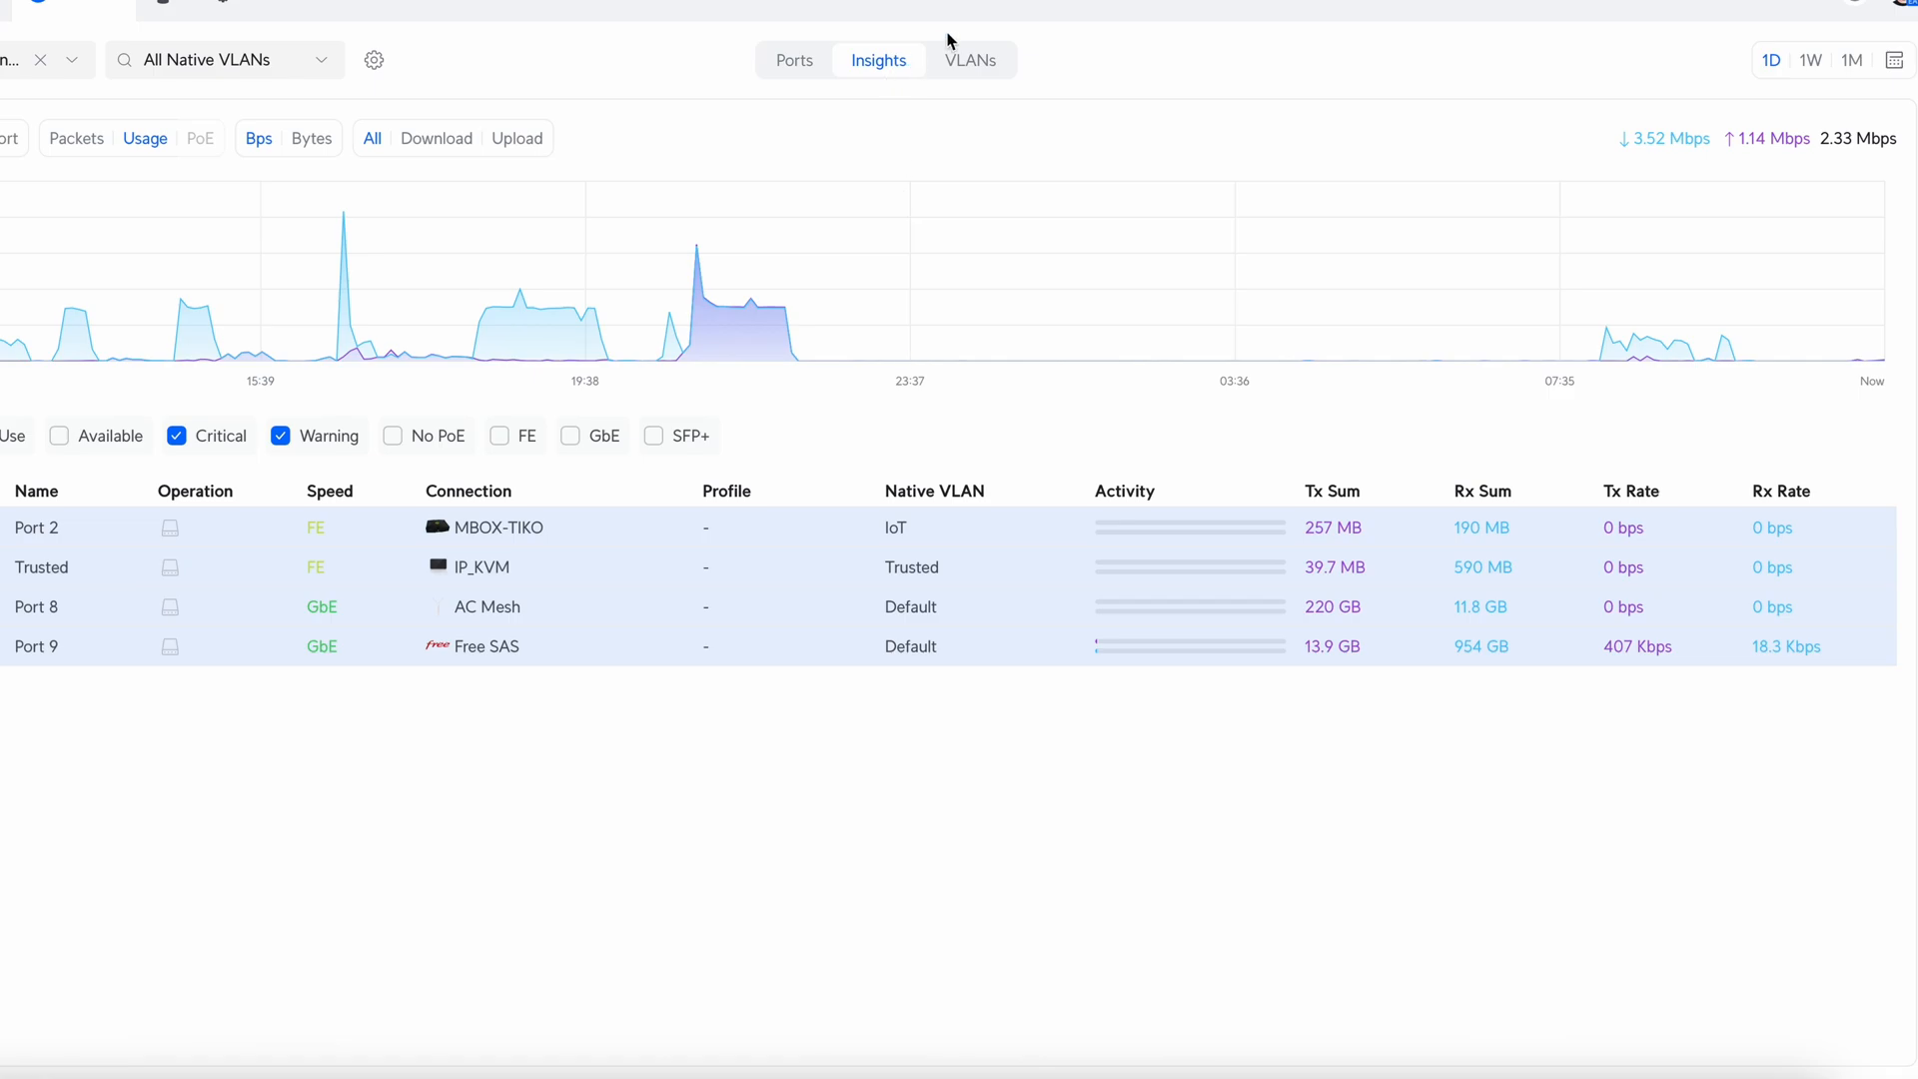
pyautogui.click(964, 59)
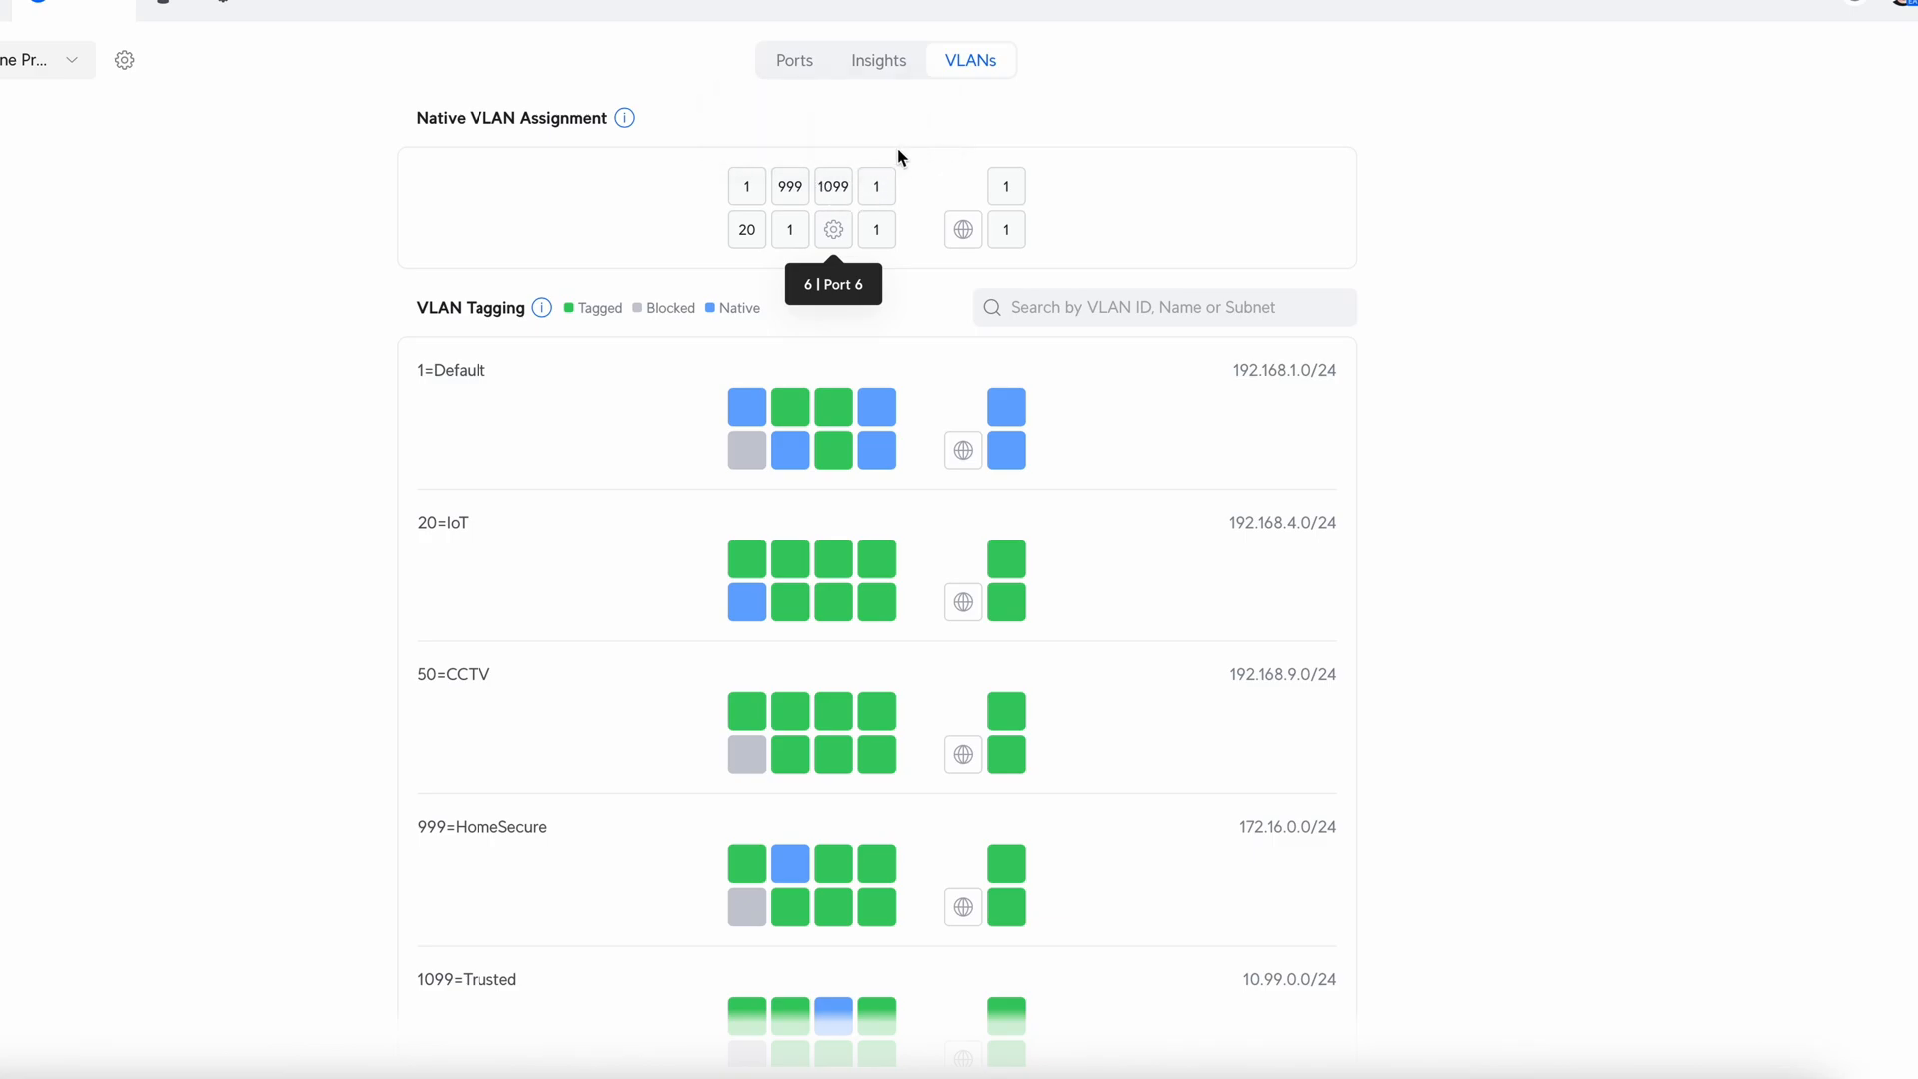
pyautogui.scroll(-2, 1137, 399)
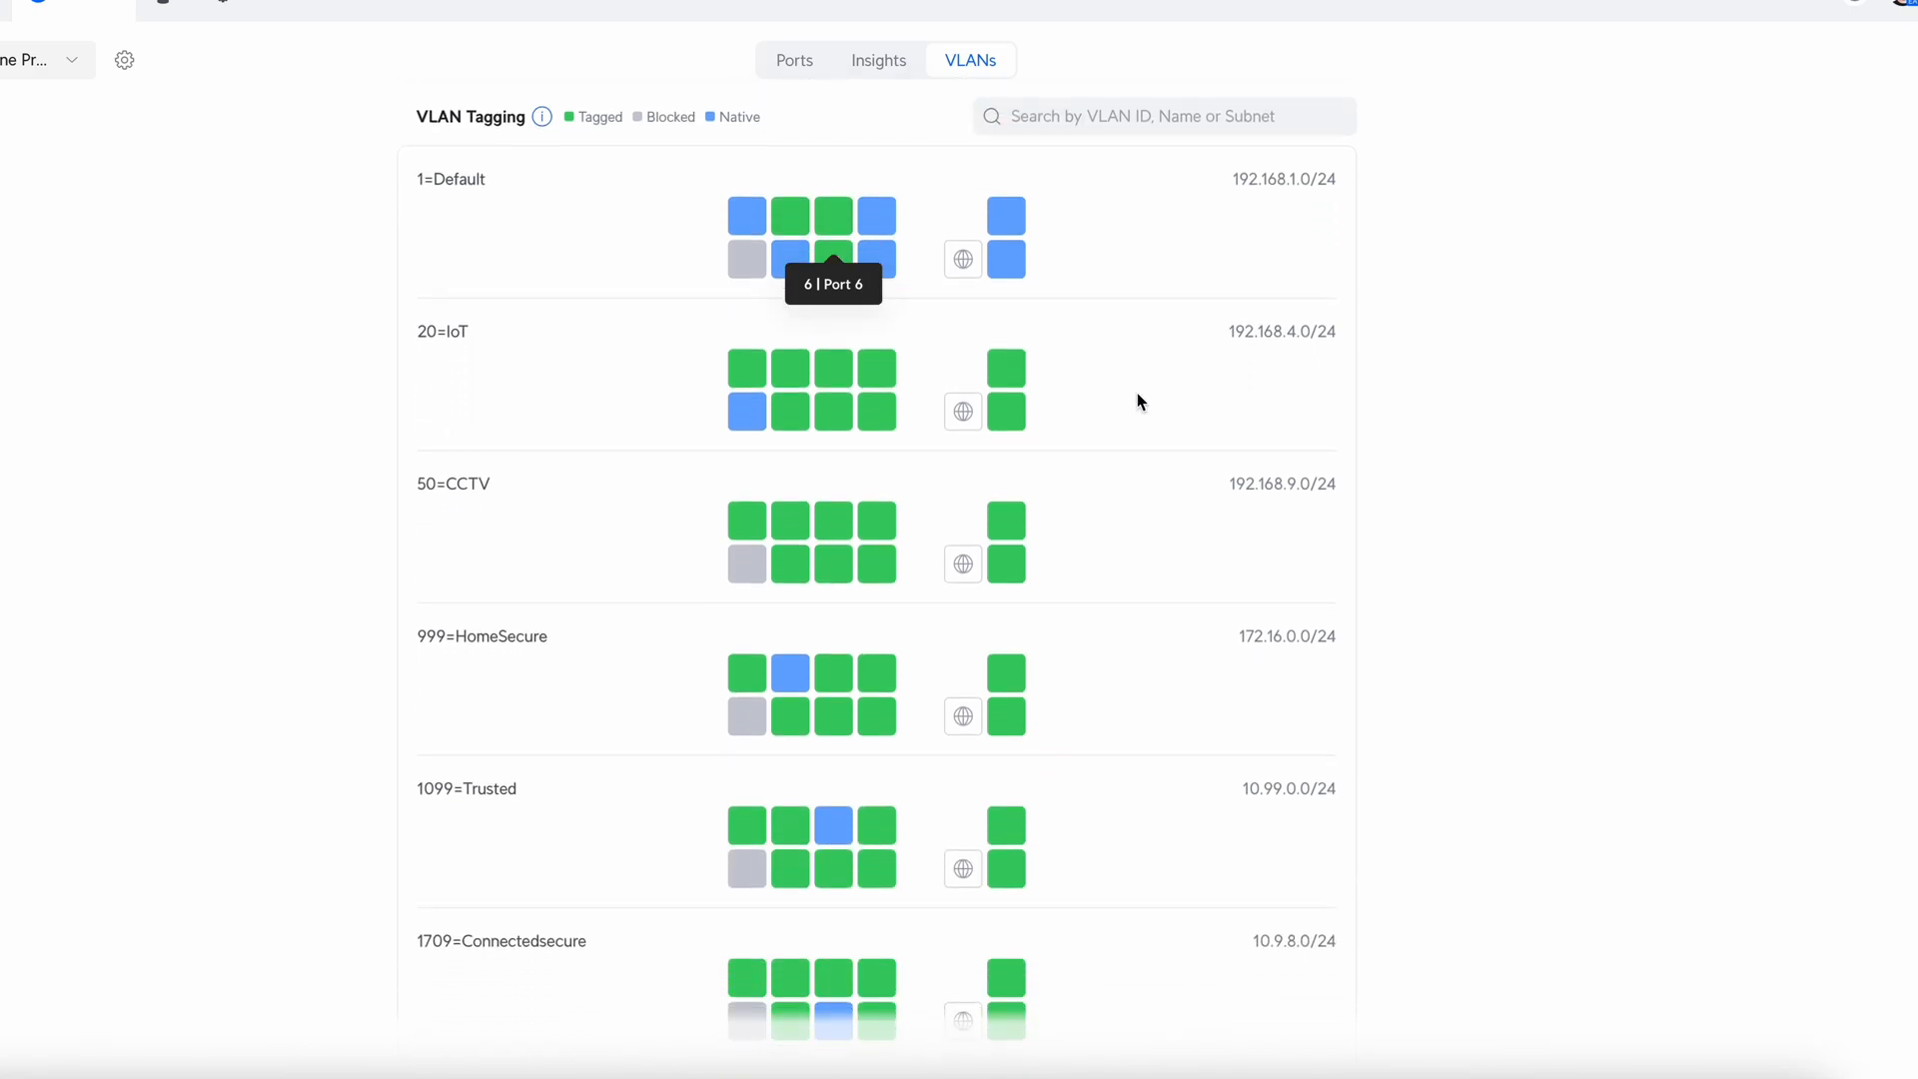
pyautogui.scroll(-1, 1136, 400)
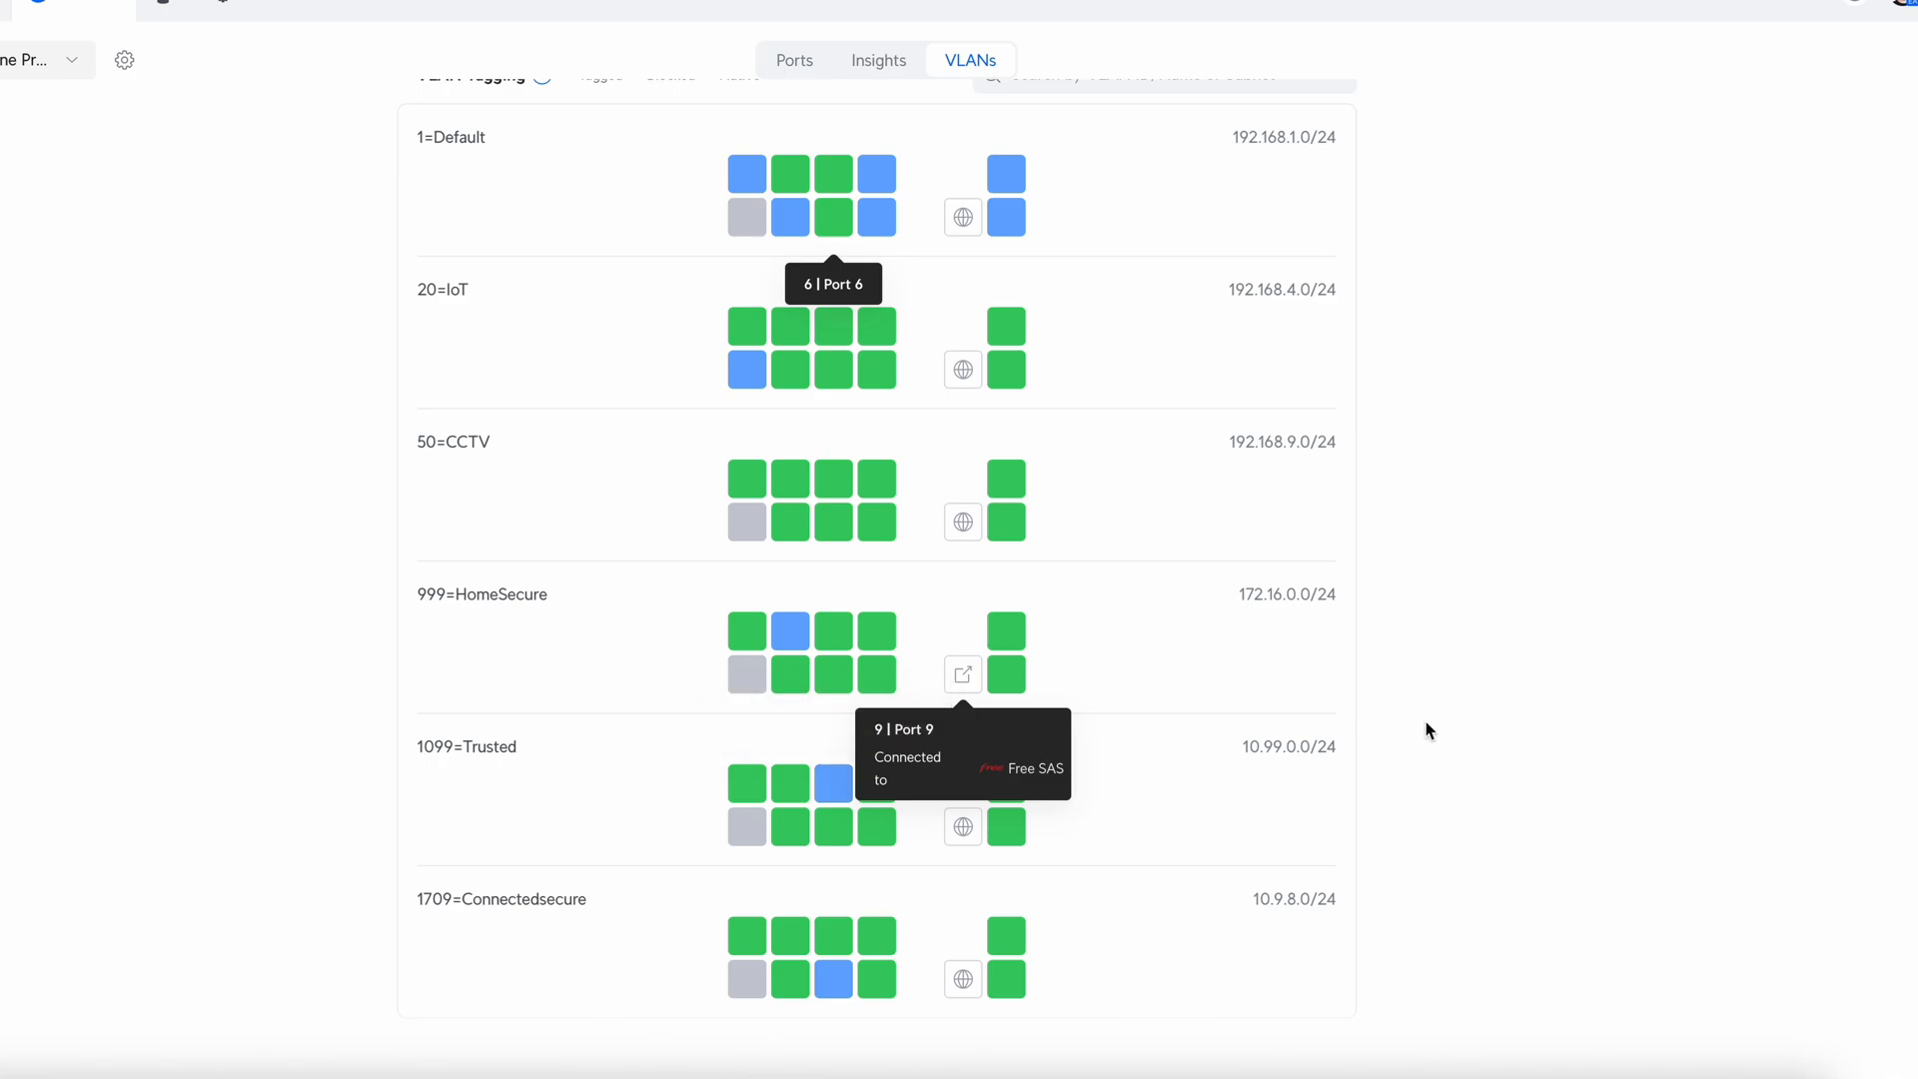
pyautogui.scroll(2, 1425, 728)
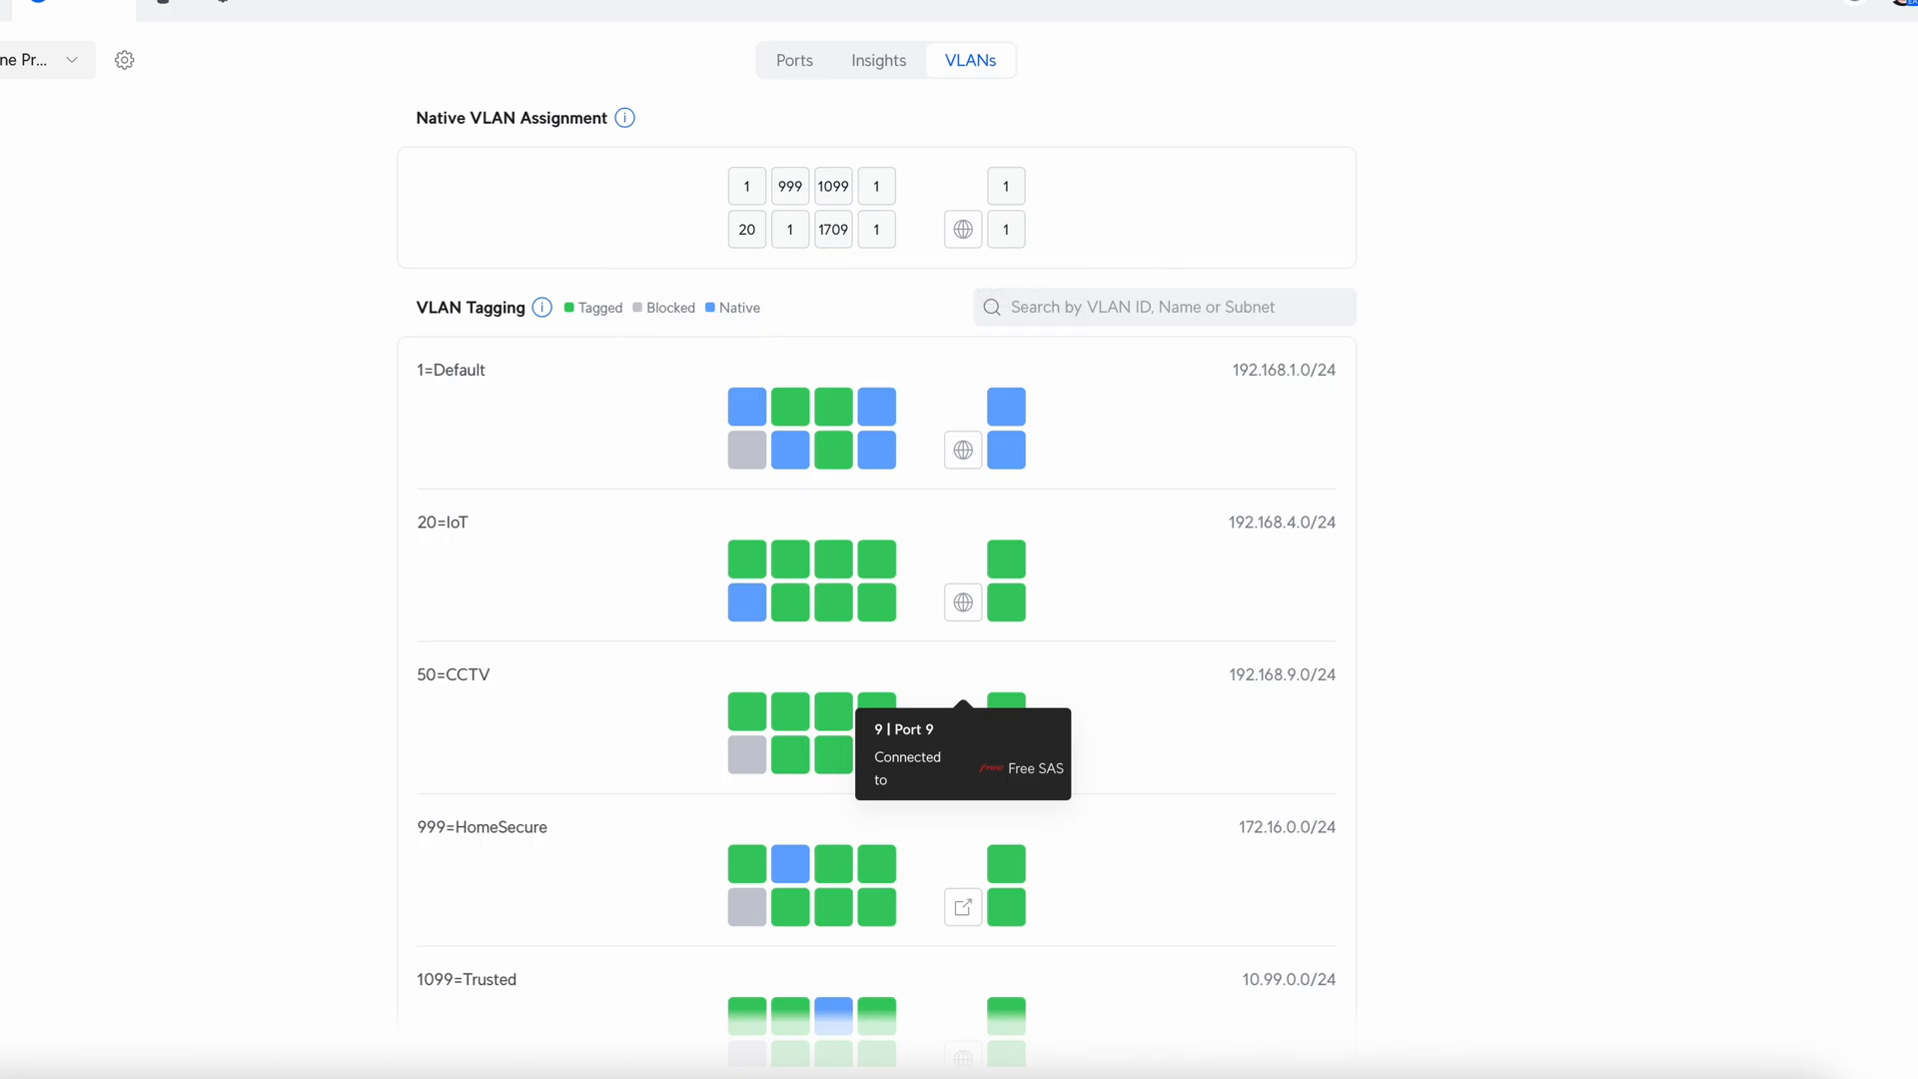
# - Start a new firewall zone in the security settings and name it trusted++
pyautogui.click(8, 220)
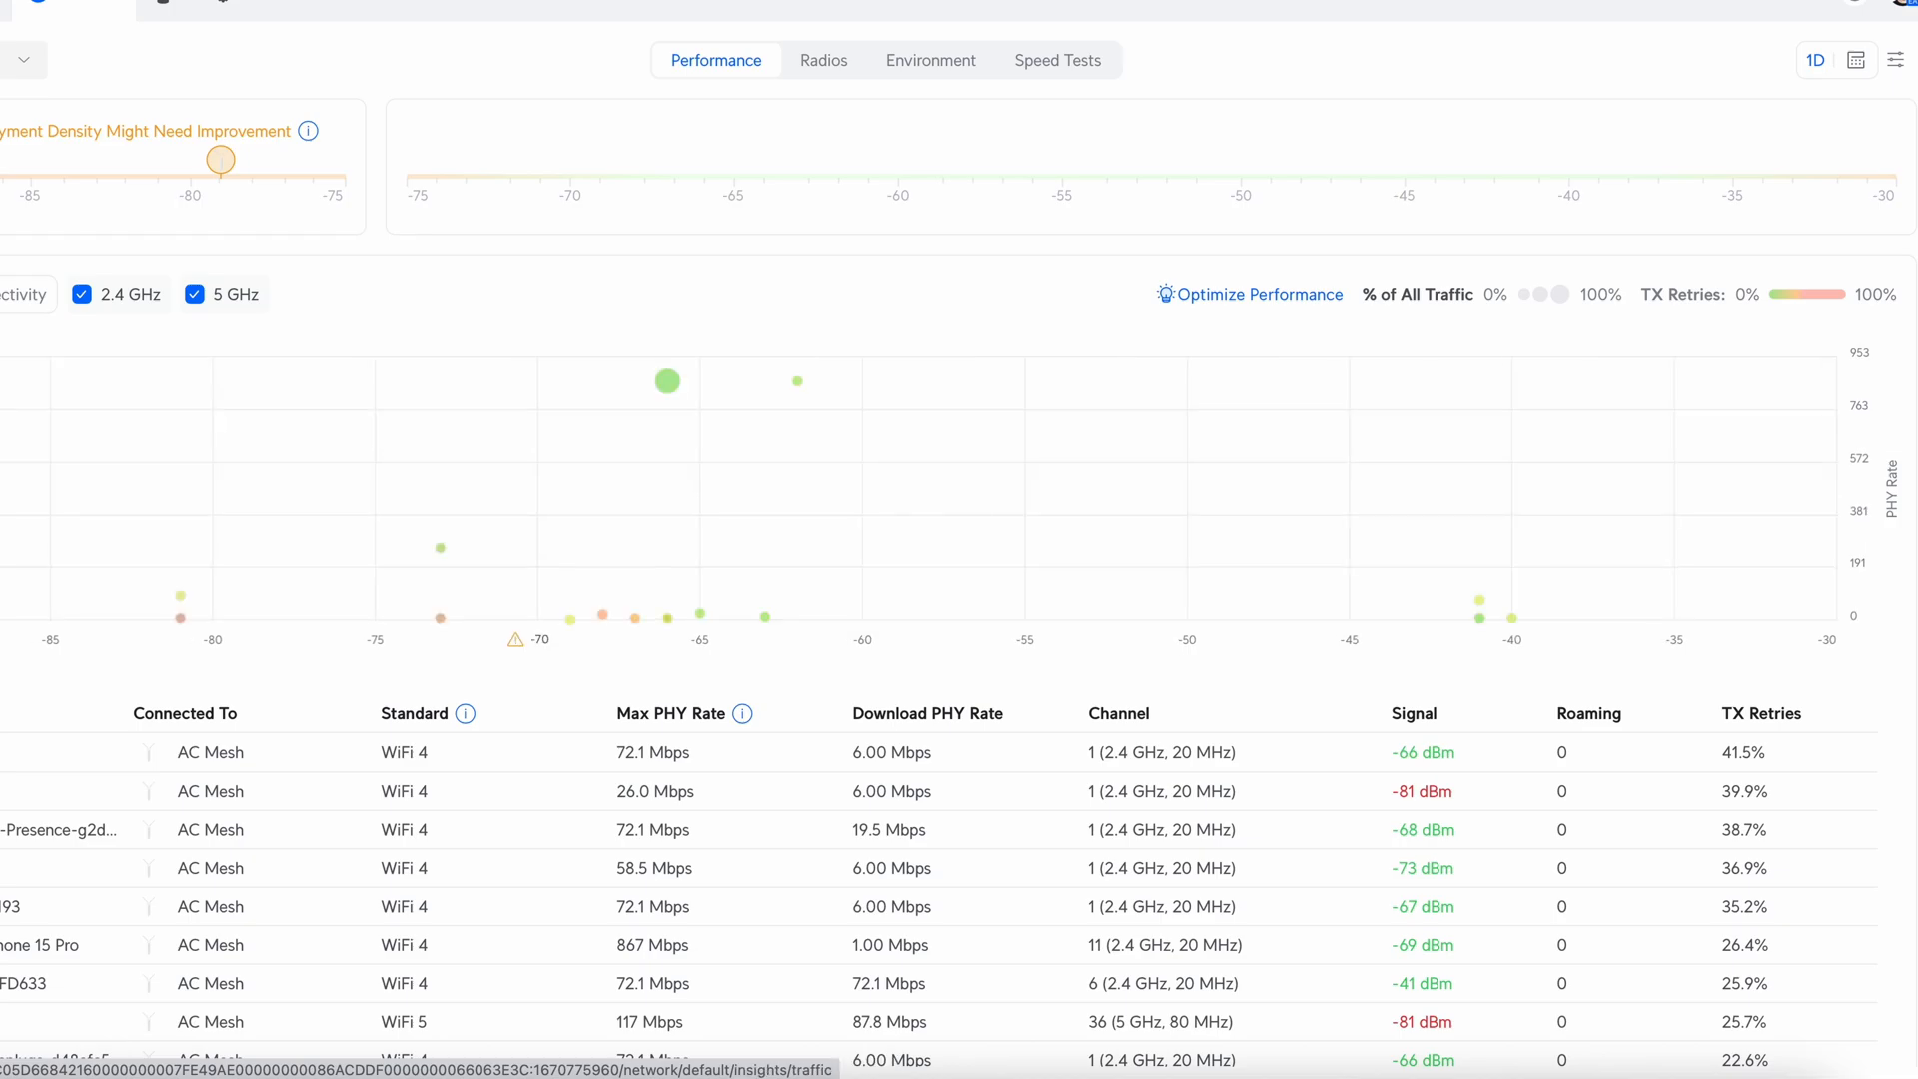
pyautogui.click(8, 259)
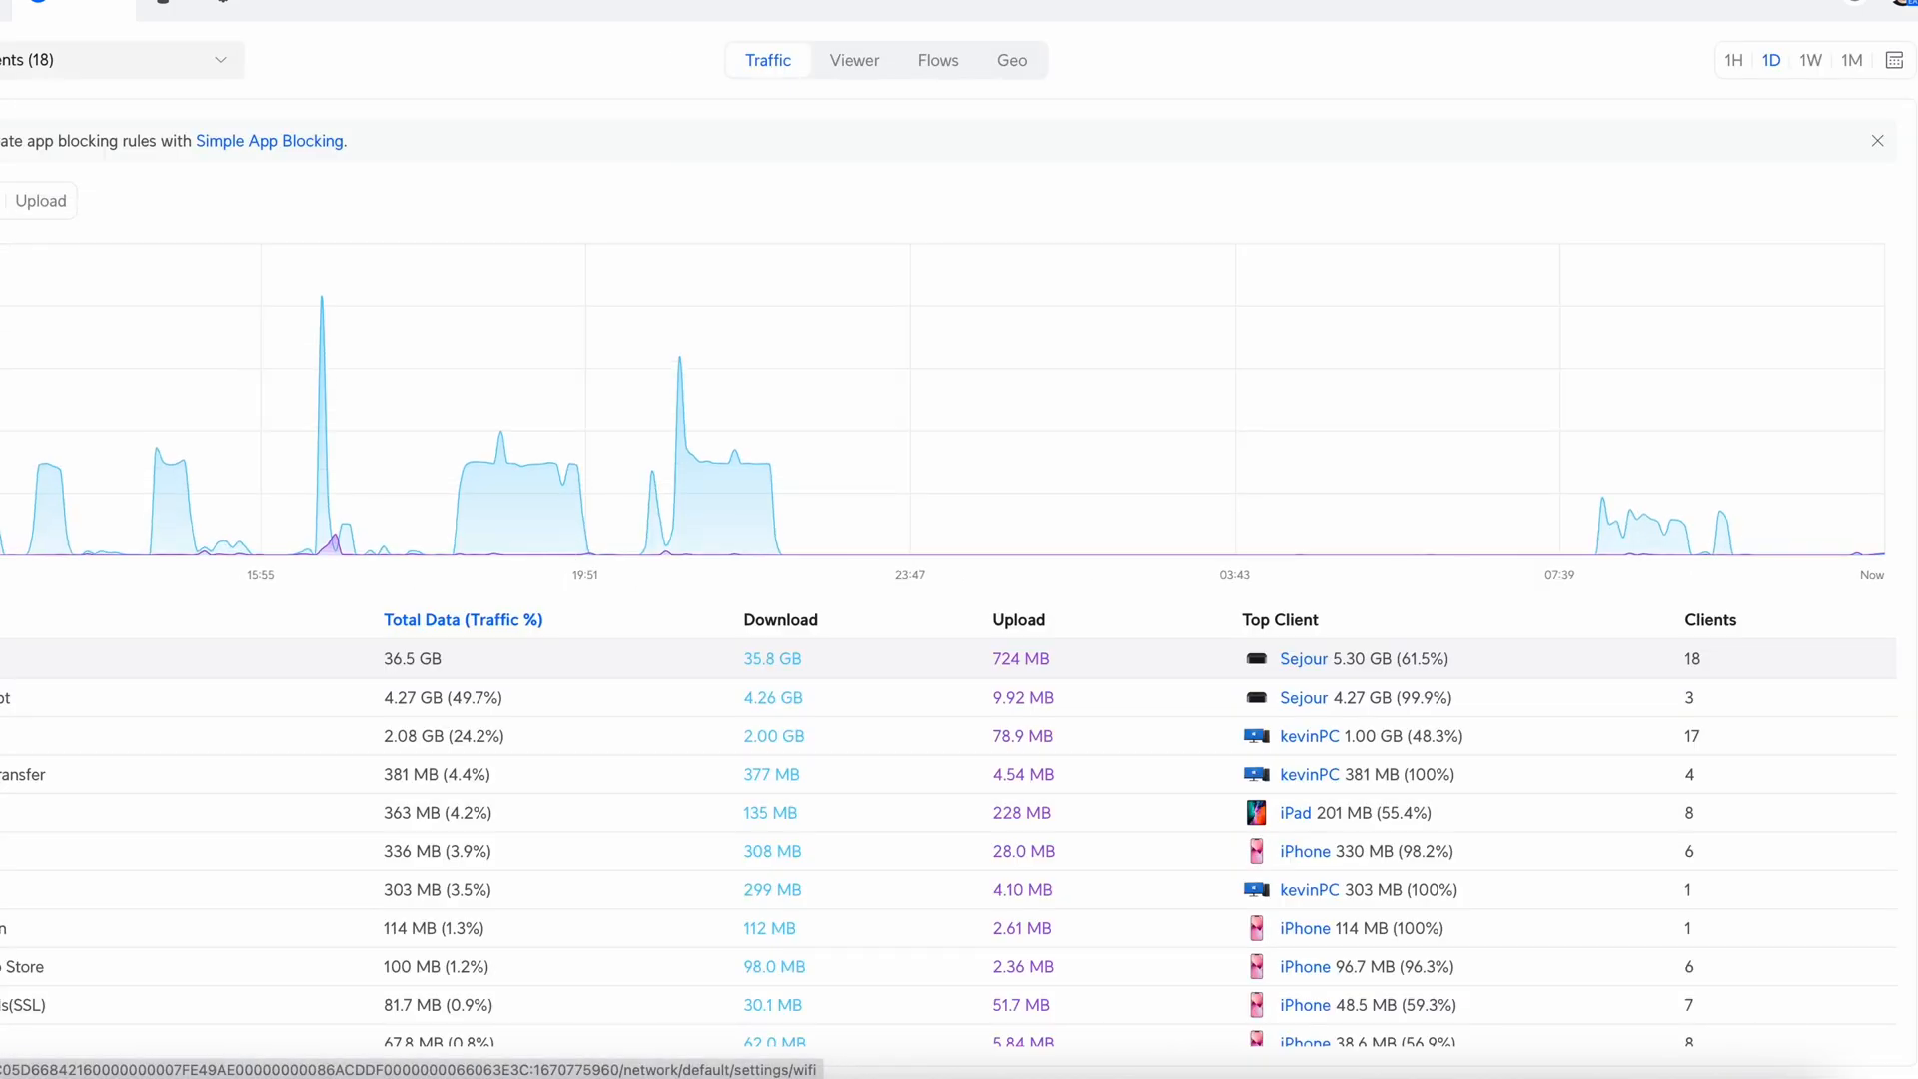
pyautogui.click(8, 1008)
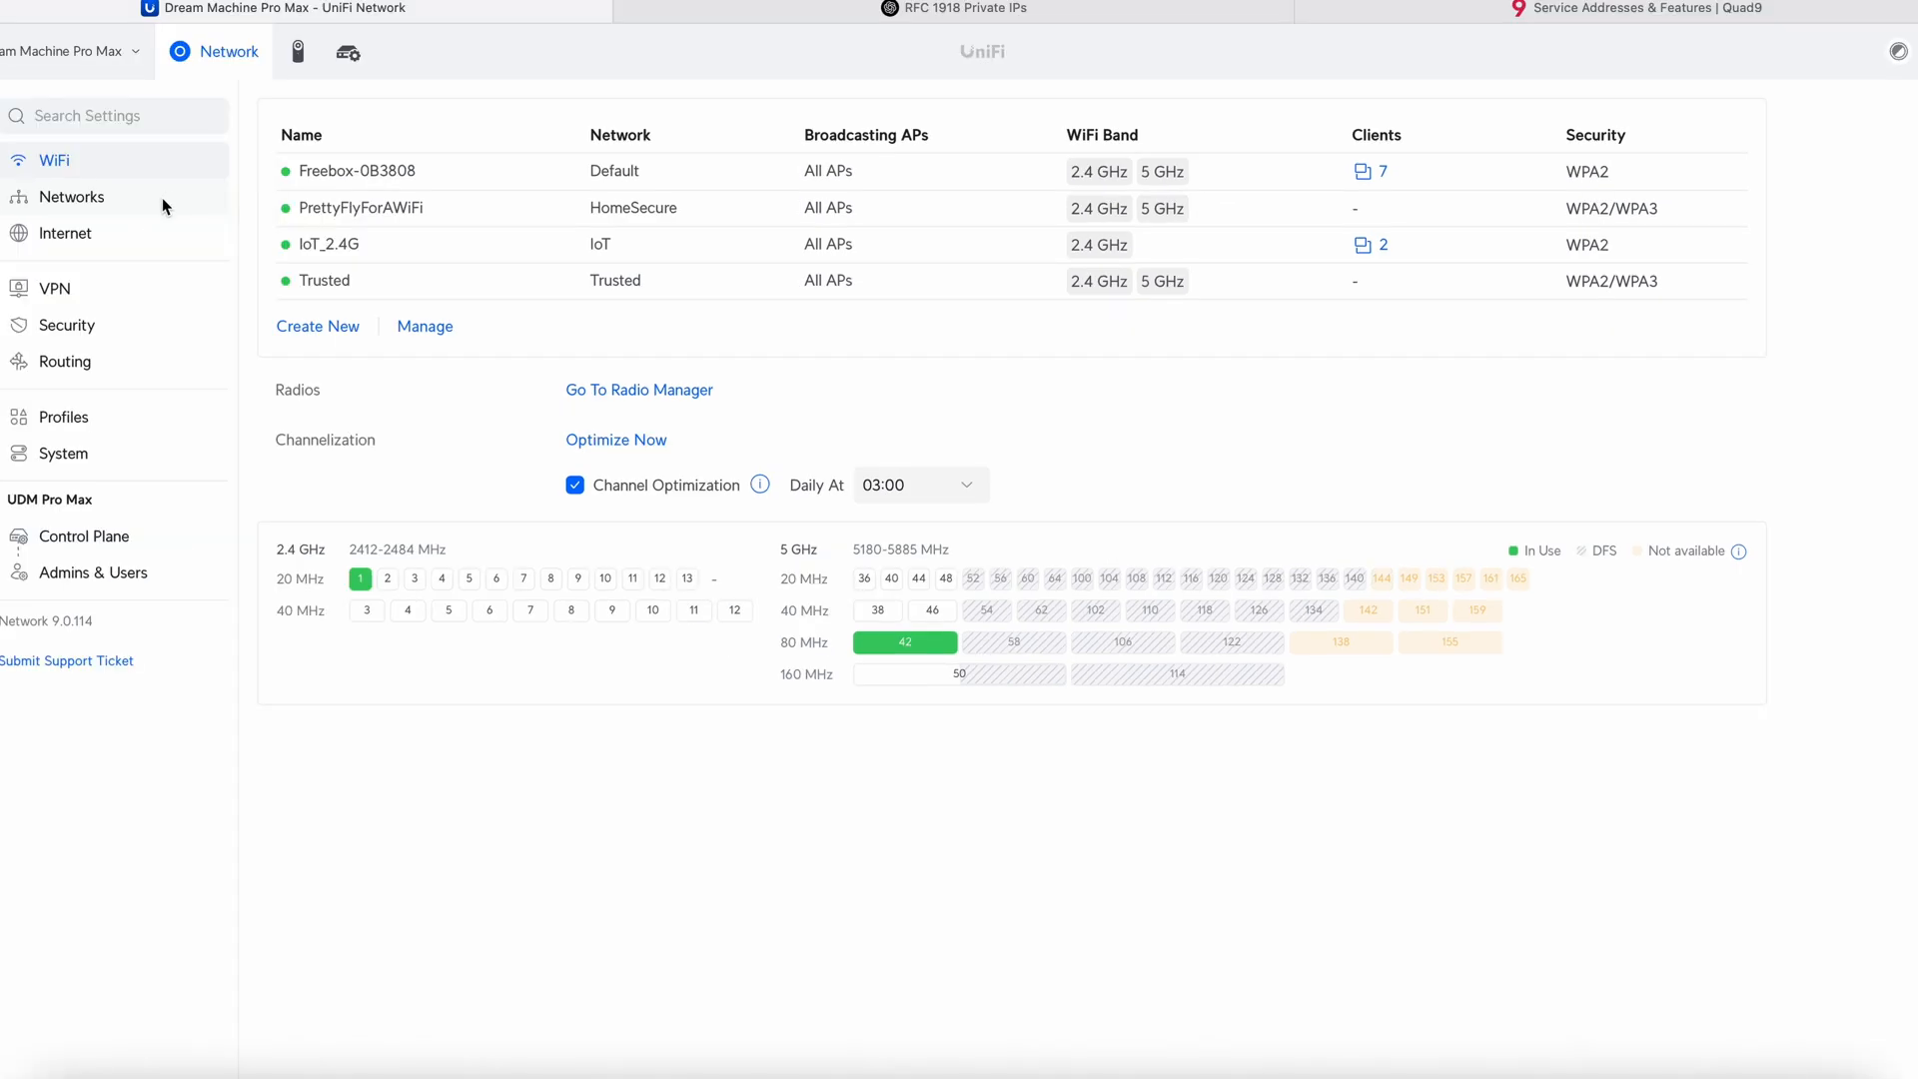
pyautogui.click(118, 321)
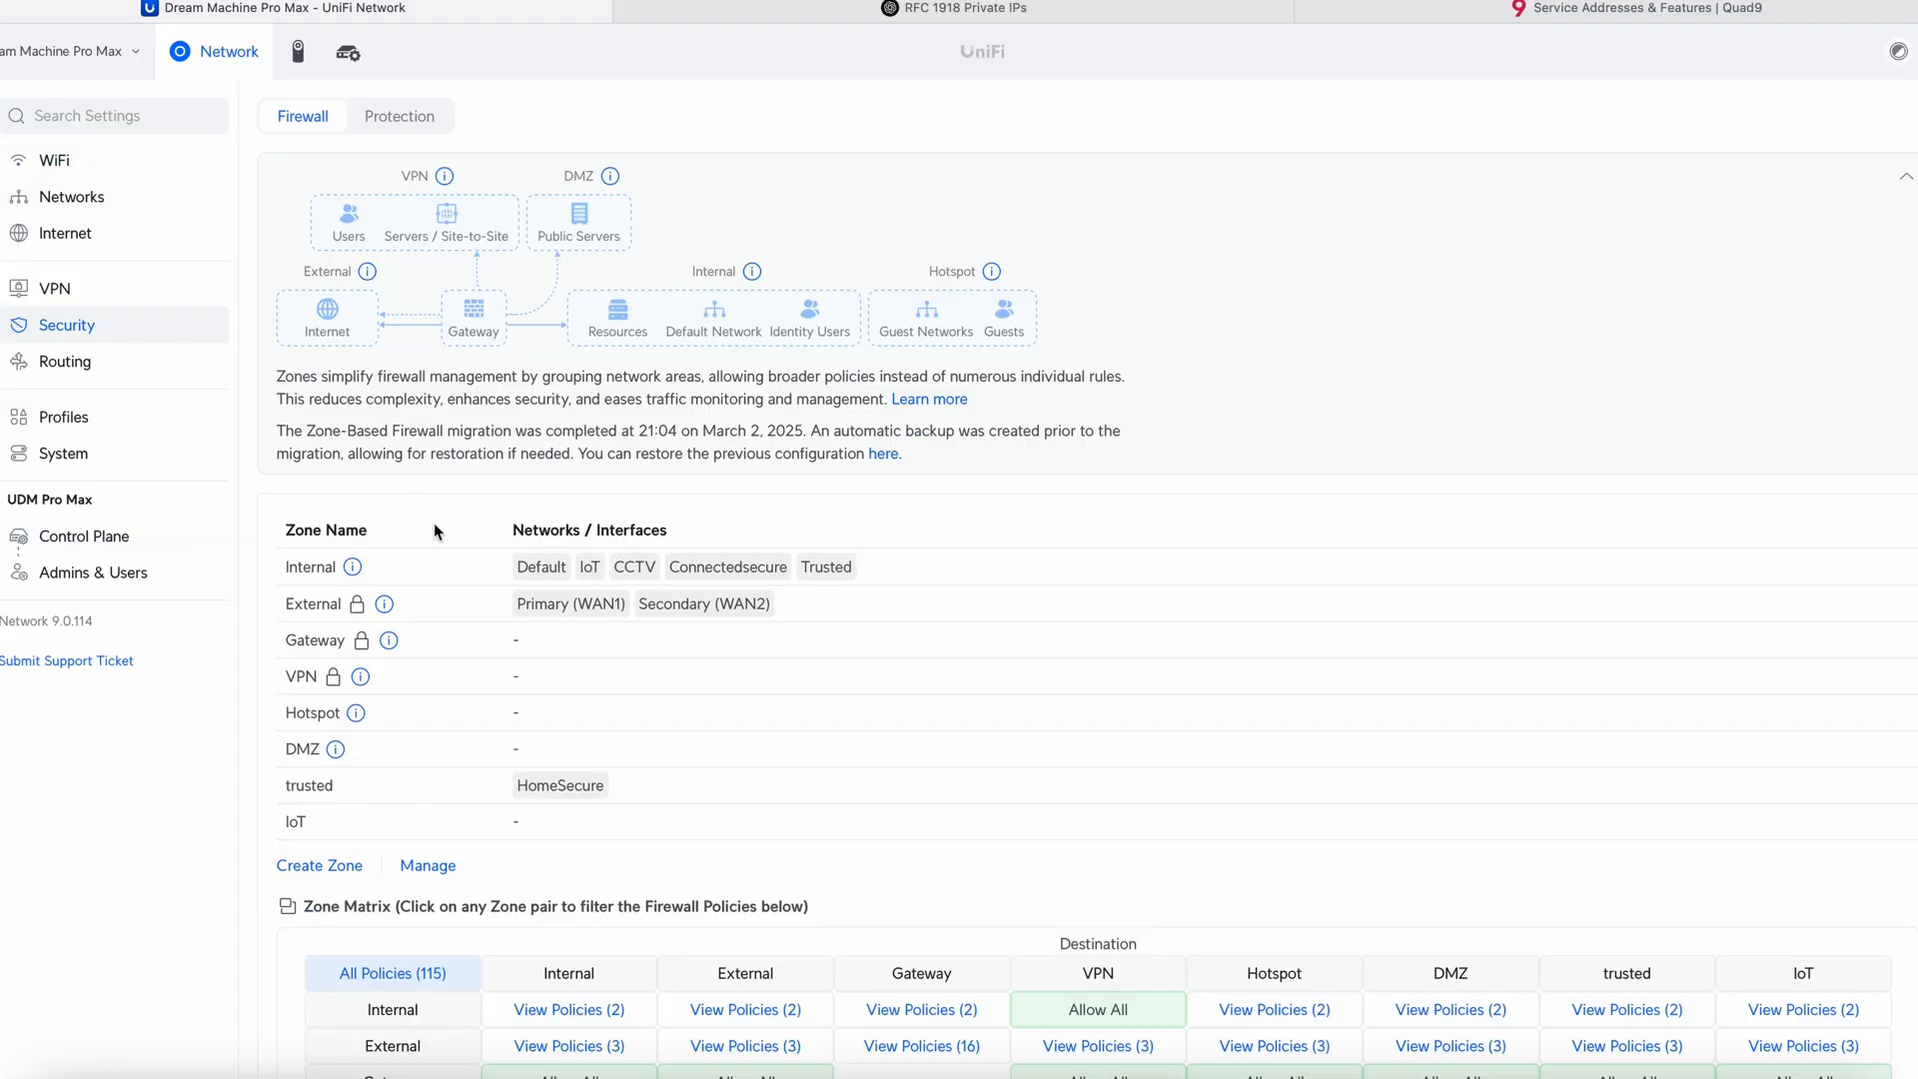
pyautogui.click(454, 786)
pyautogui.click(331, 867)
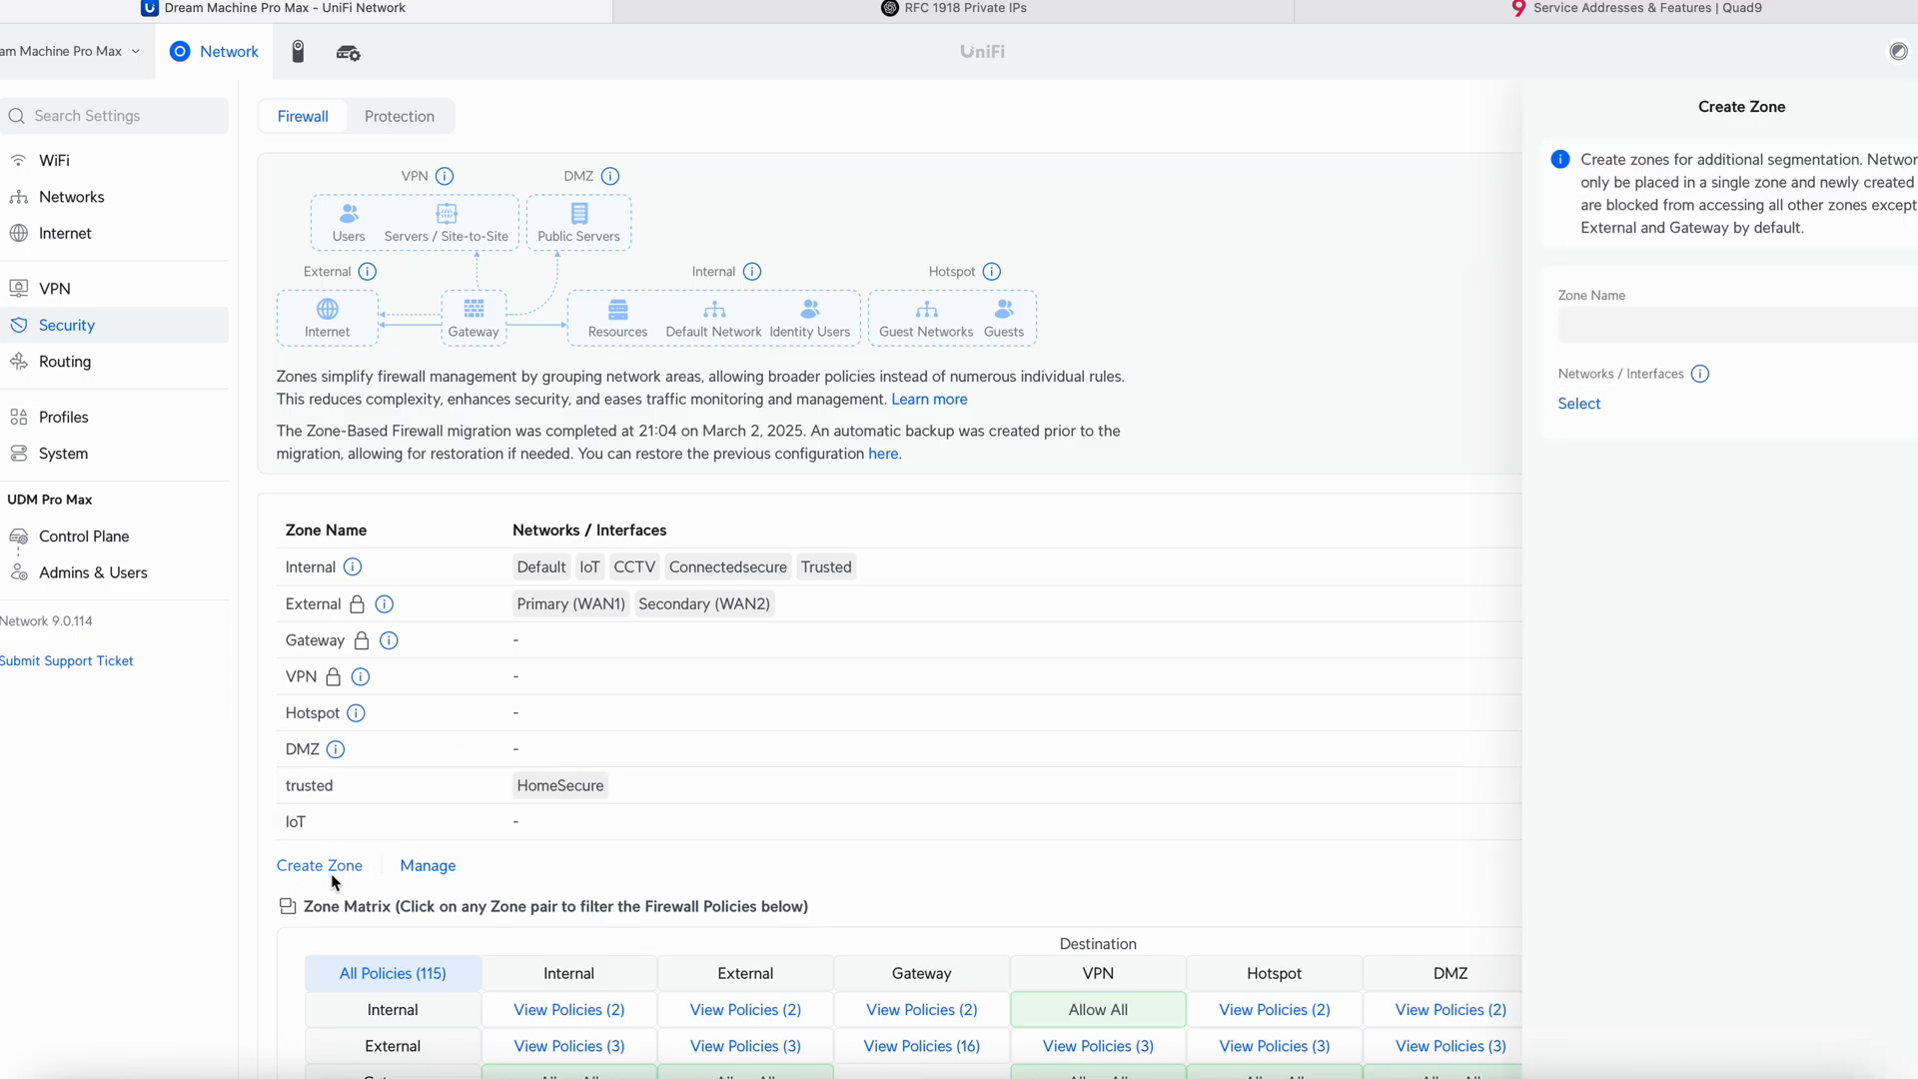
pyautogui.click(1708, 324)
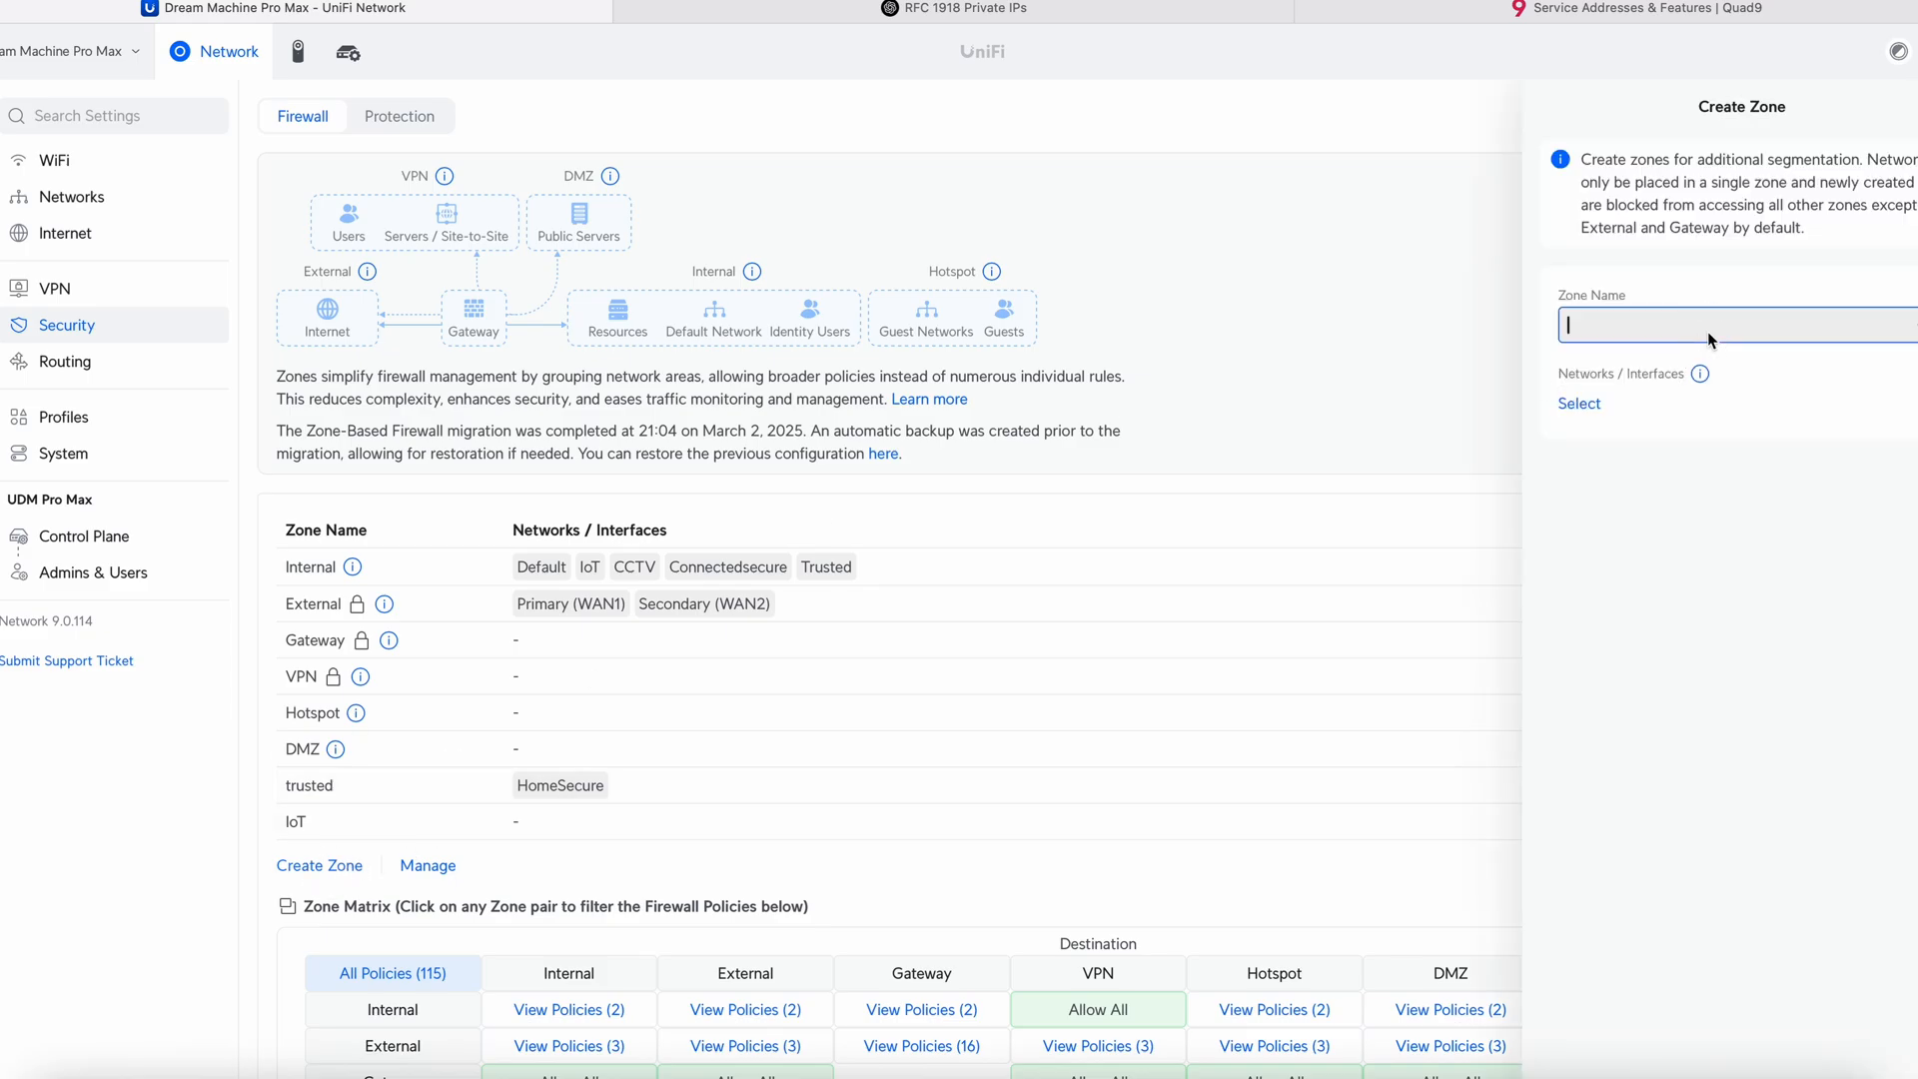
pyautogui.write('trusted')
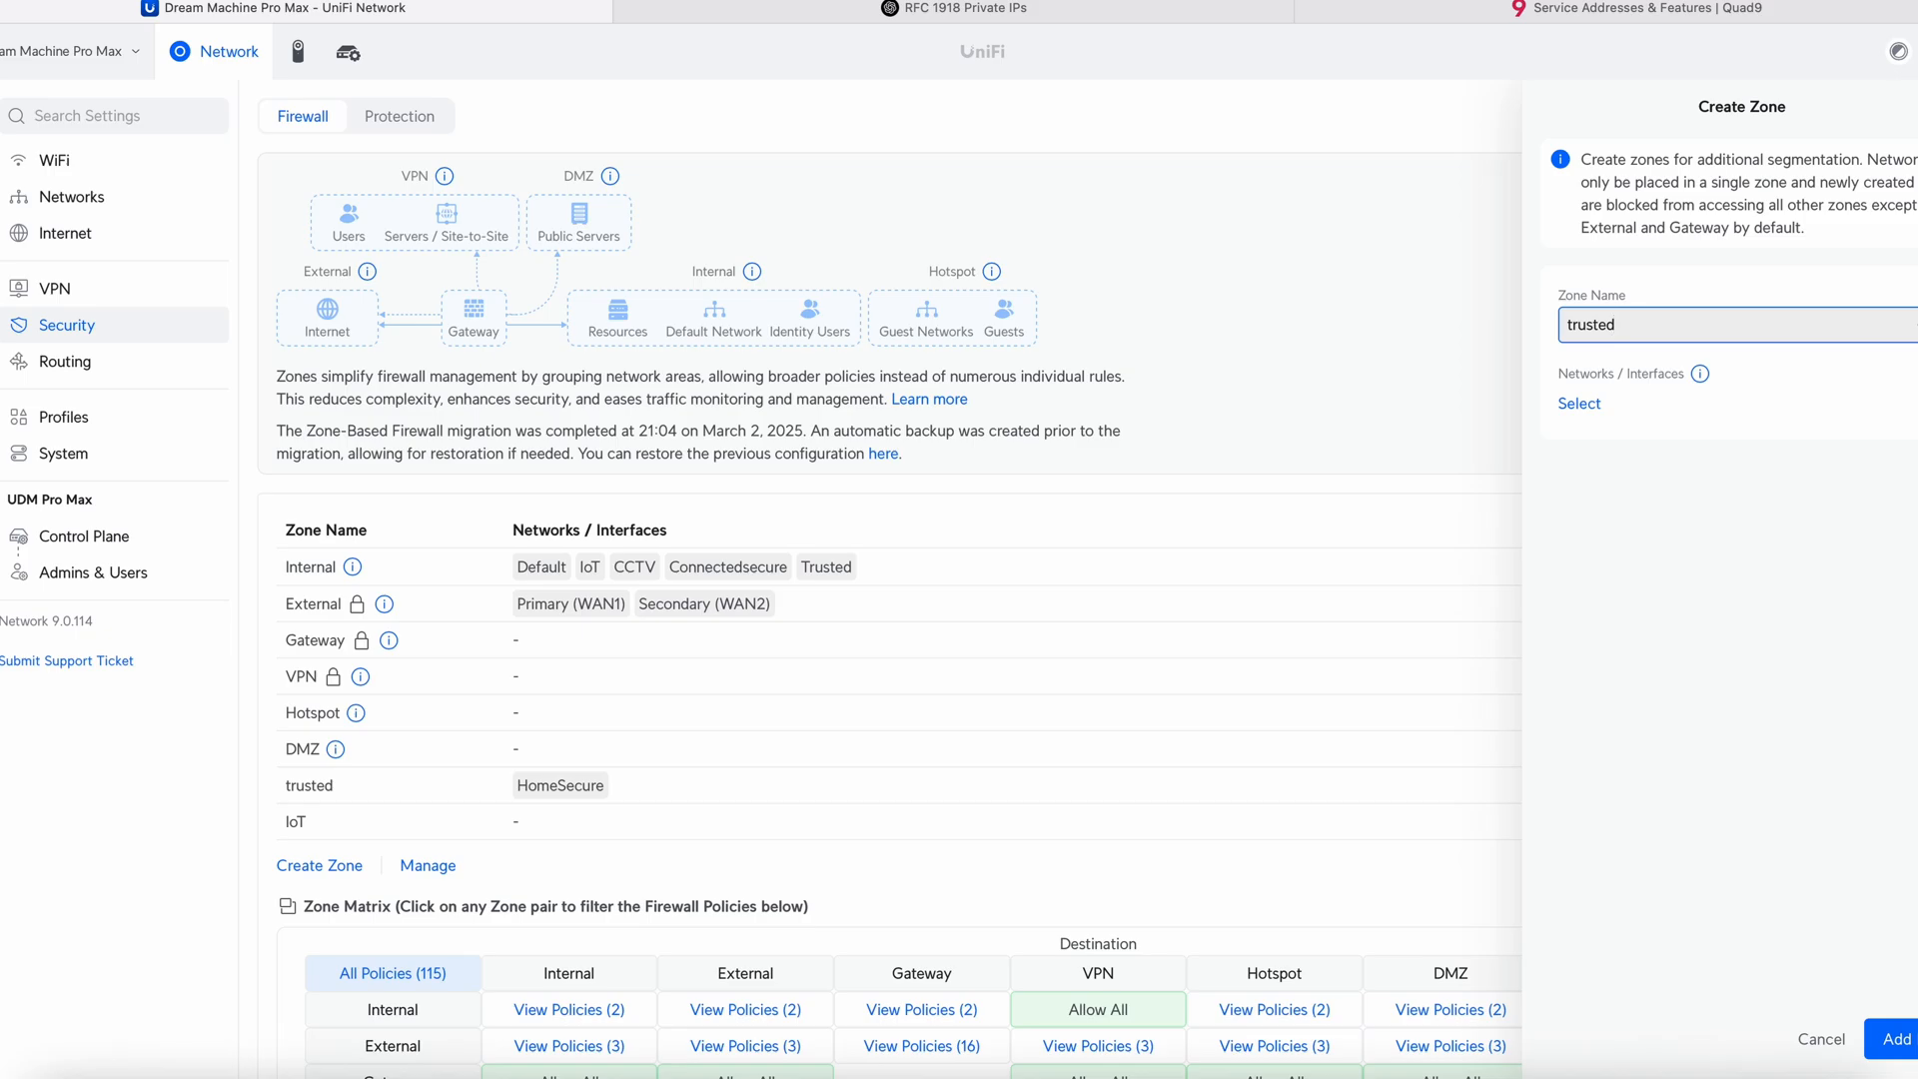
pyautogui.write('++')
# - Add the Trusted network to the new zone, create the zone and confirm moving the network into it
pyautogui.click(1580, 403)
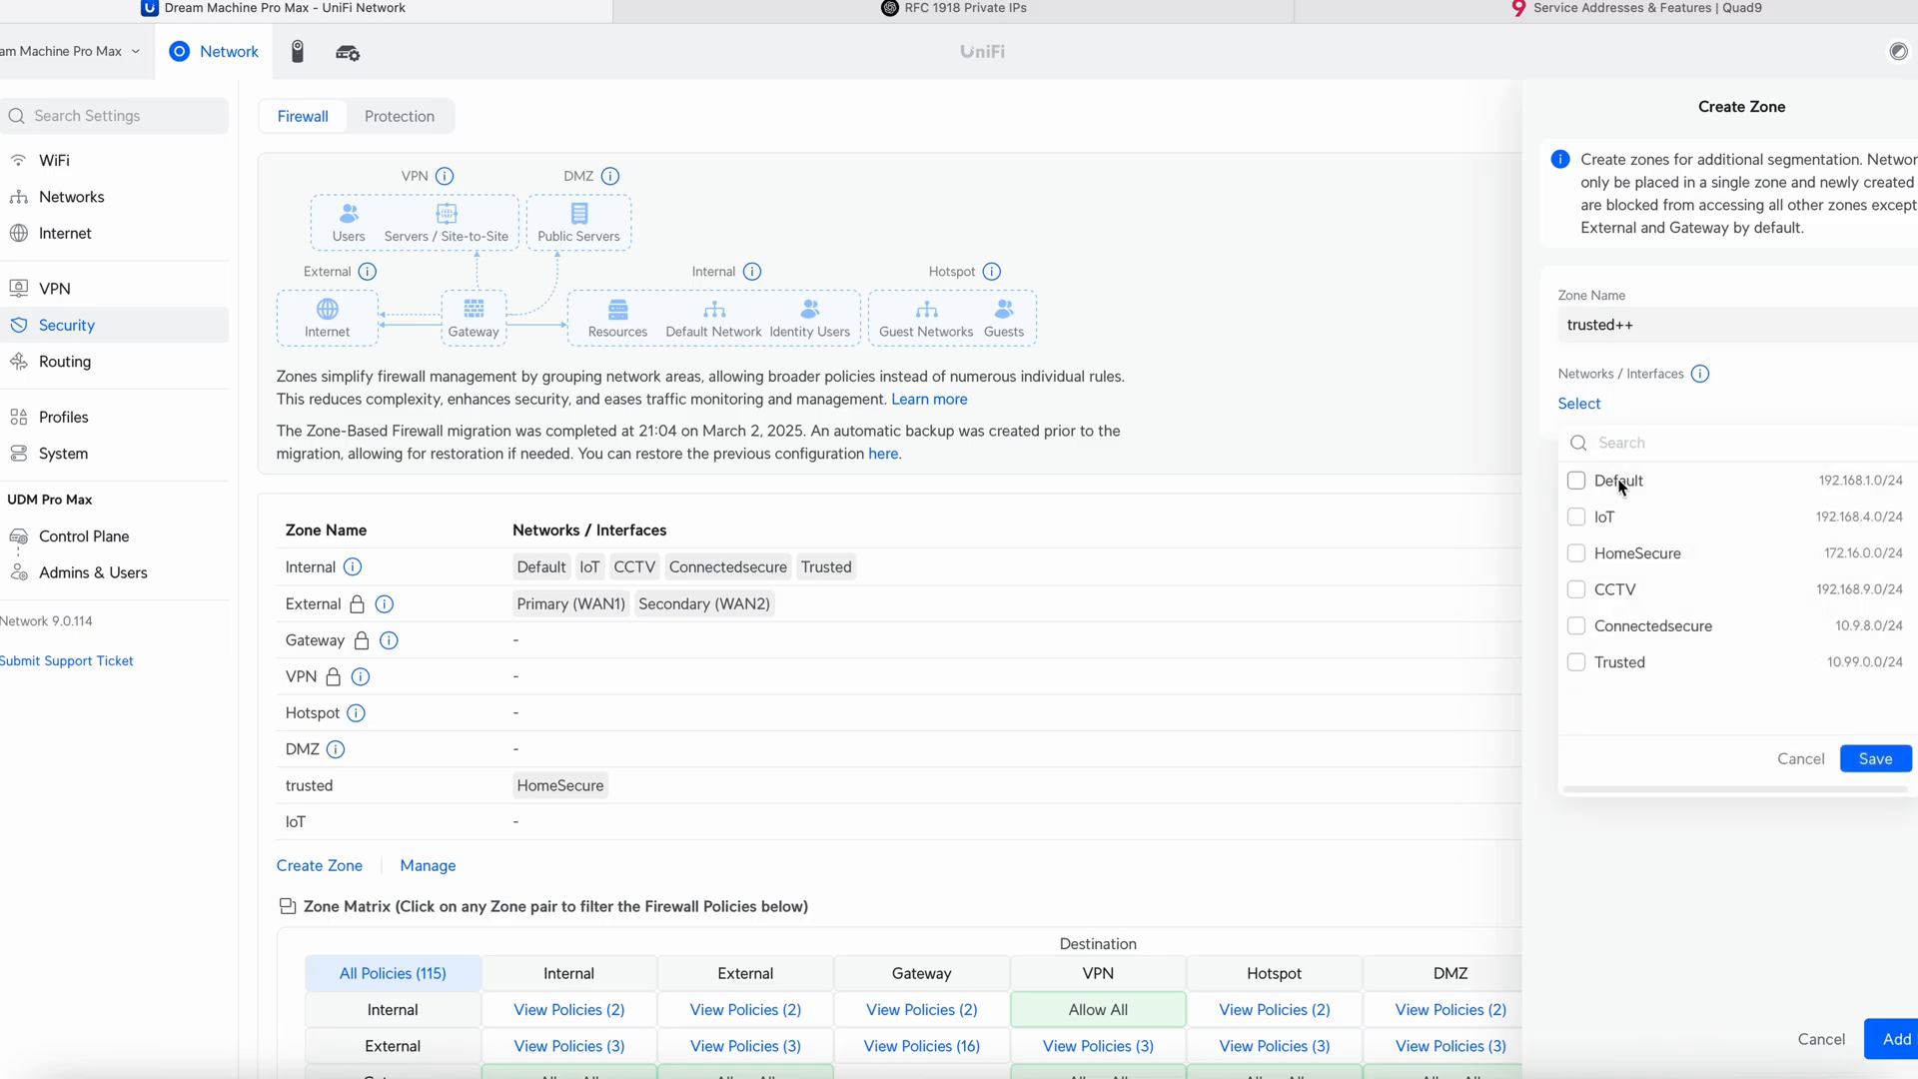
pyautogui.click(1596, 662)
pyautogui.click(1859, 758)
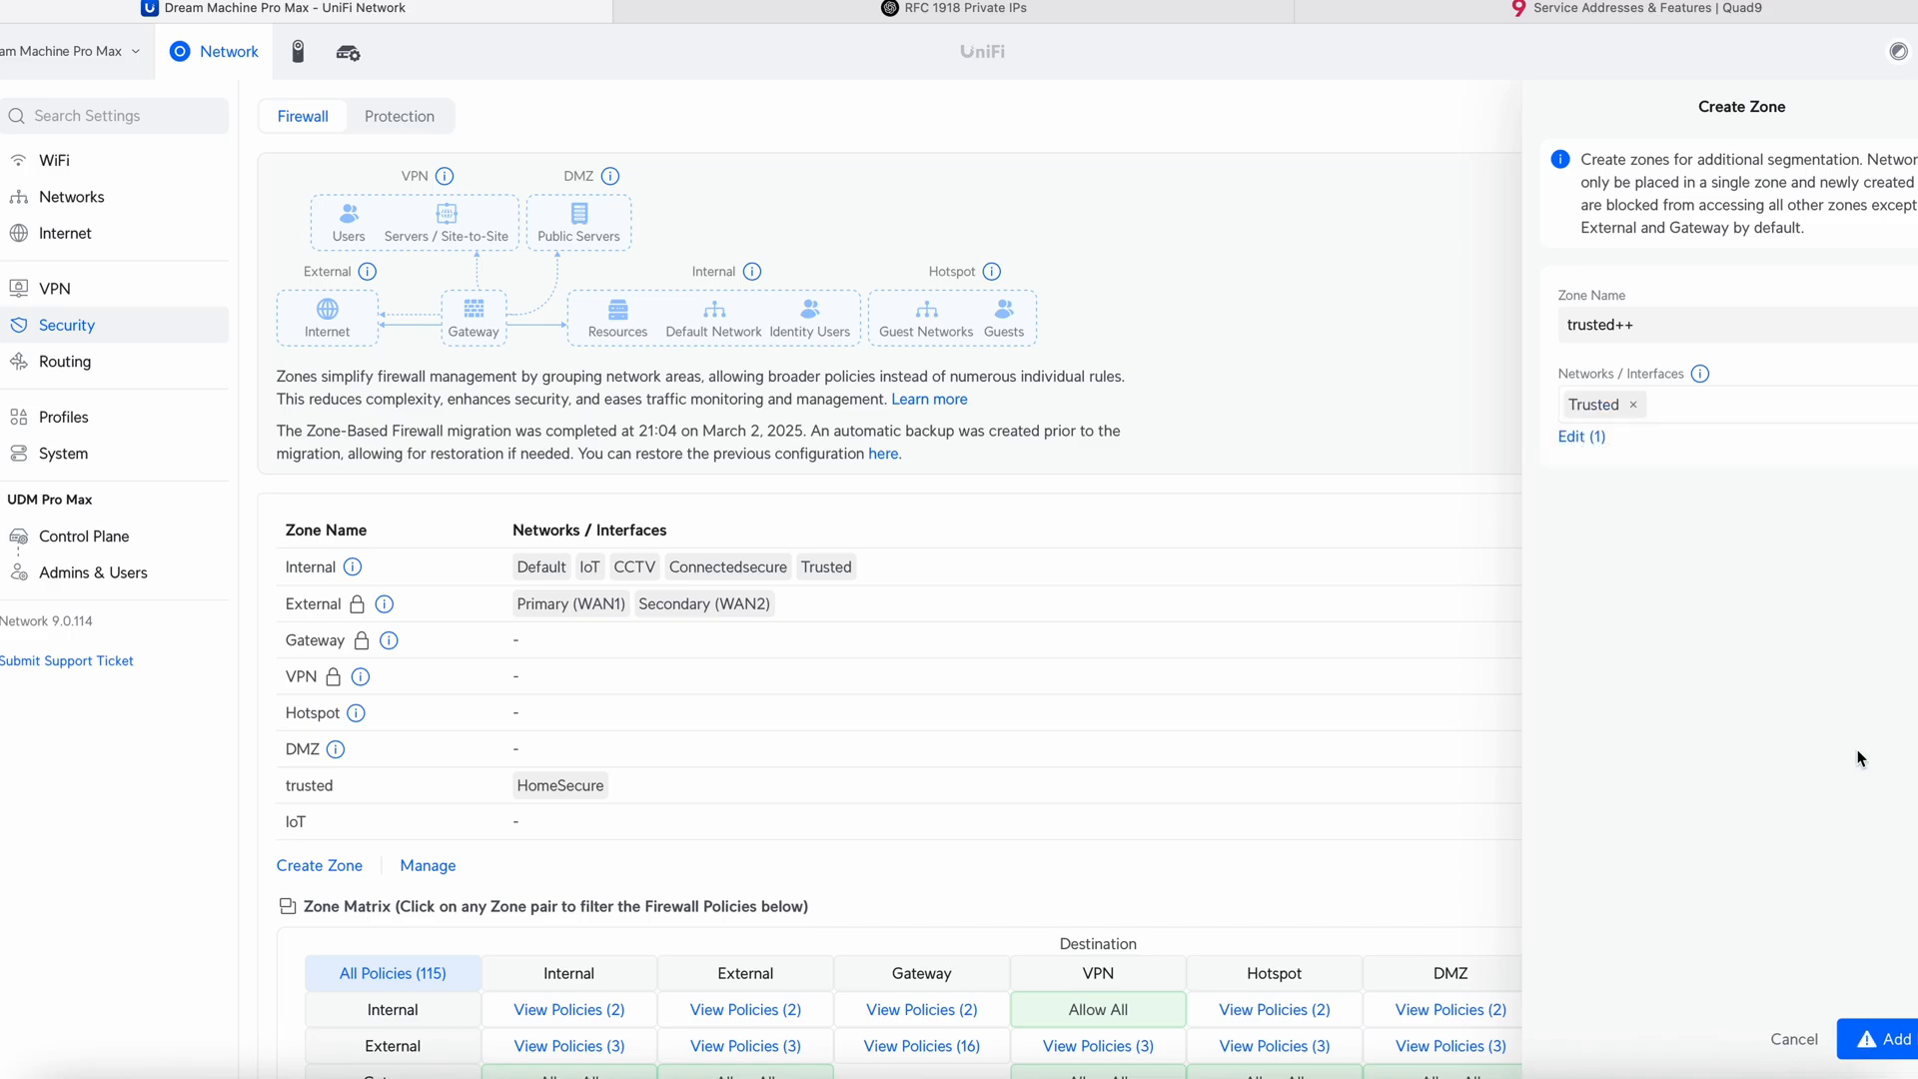
pyautogui.click(1882, 1039)
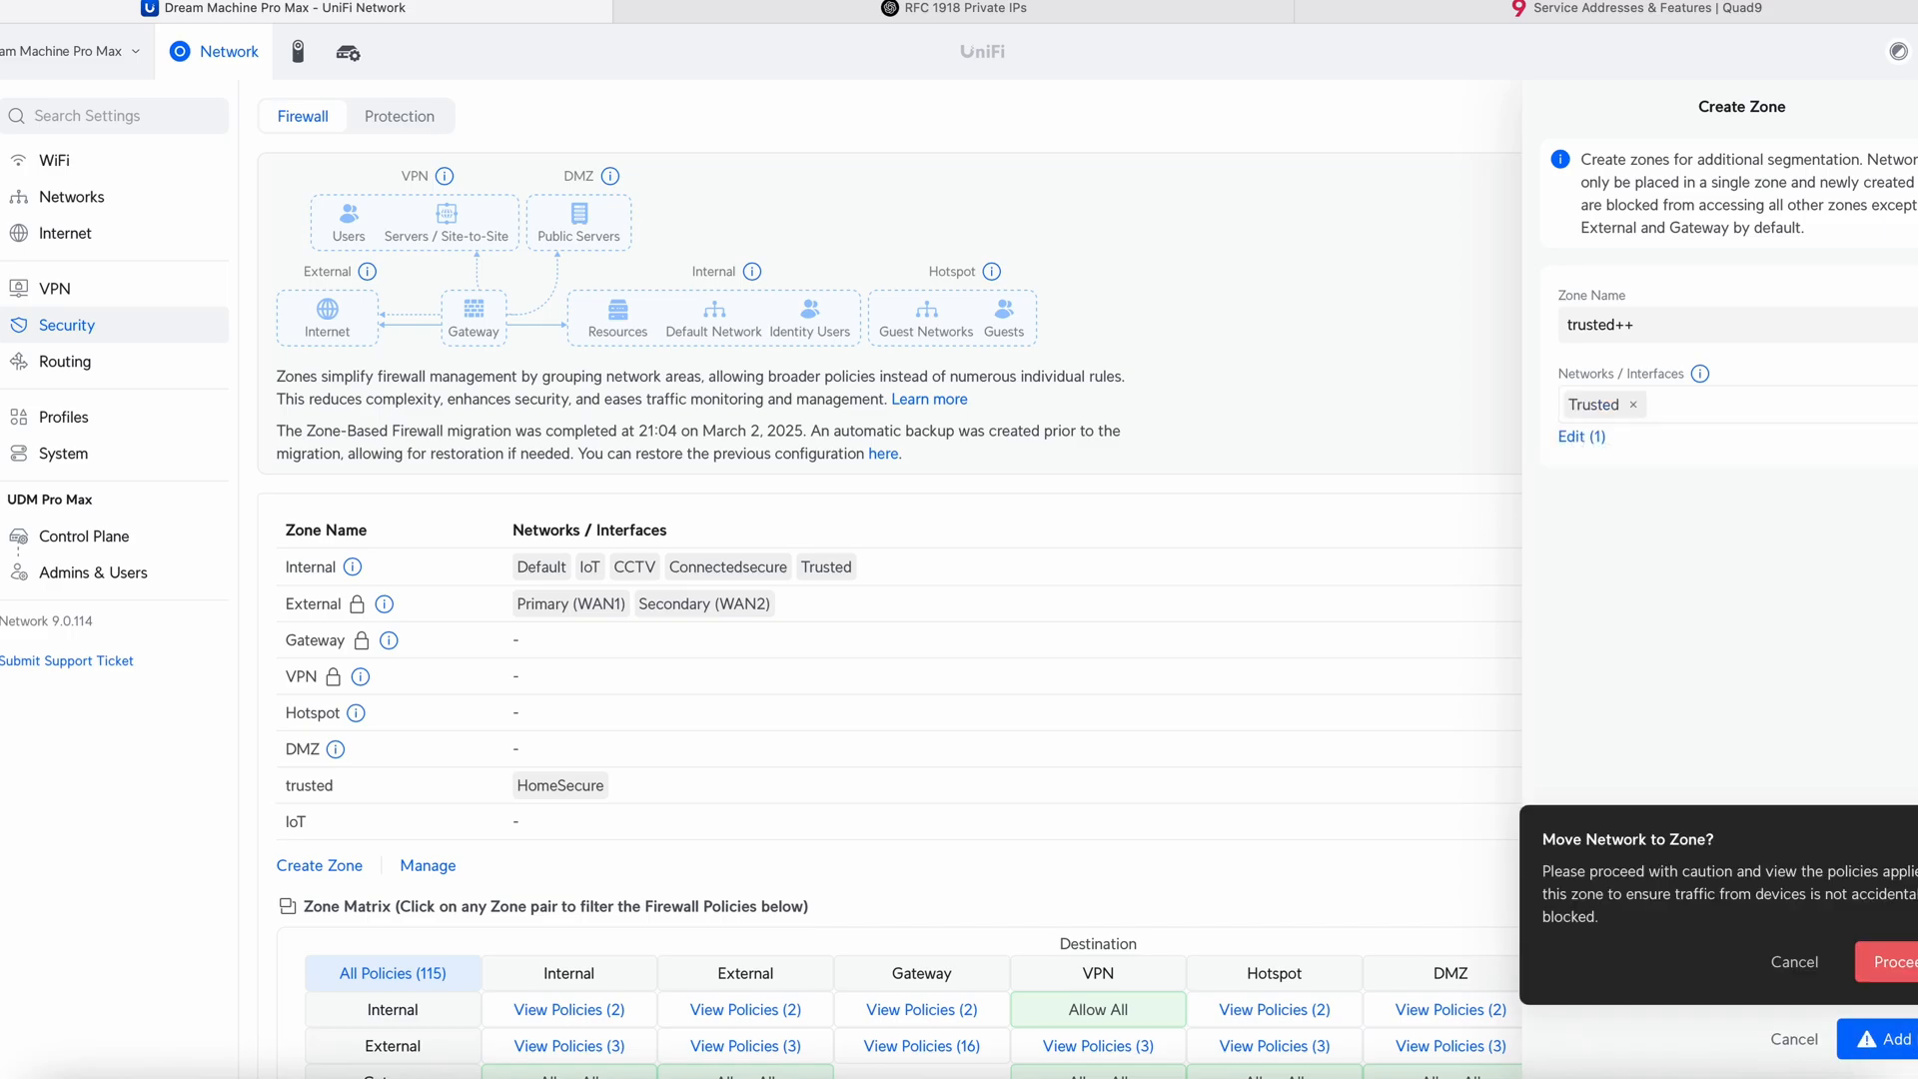
pyautogui.click(1885, 961)
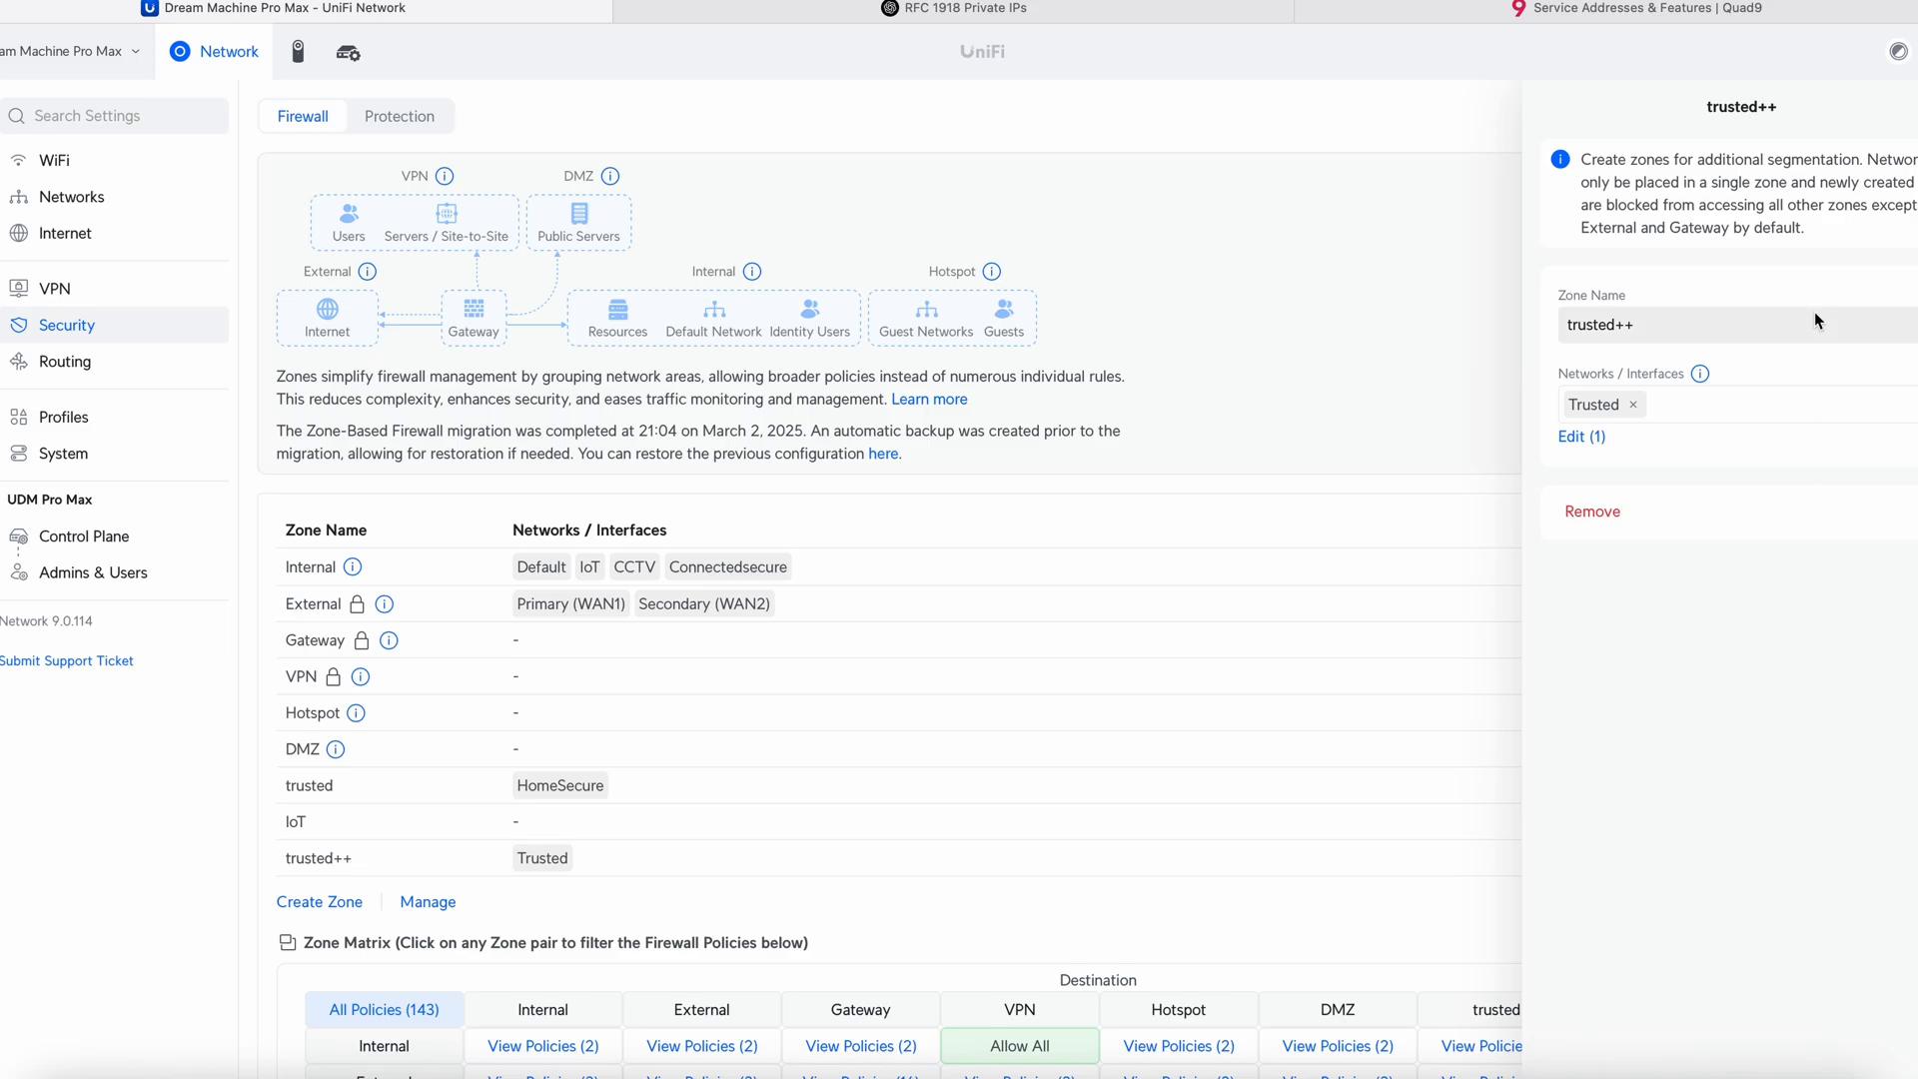
pyautogui.click(1909, 107)
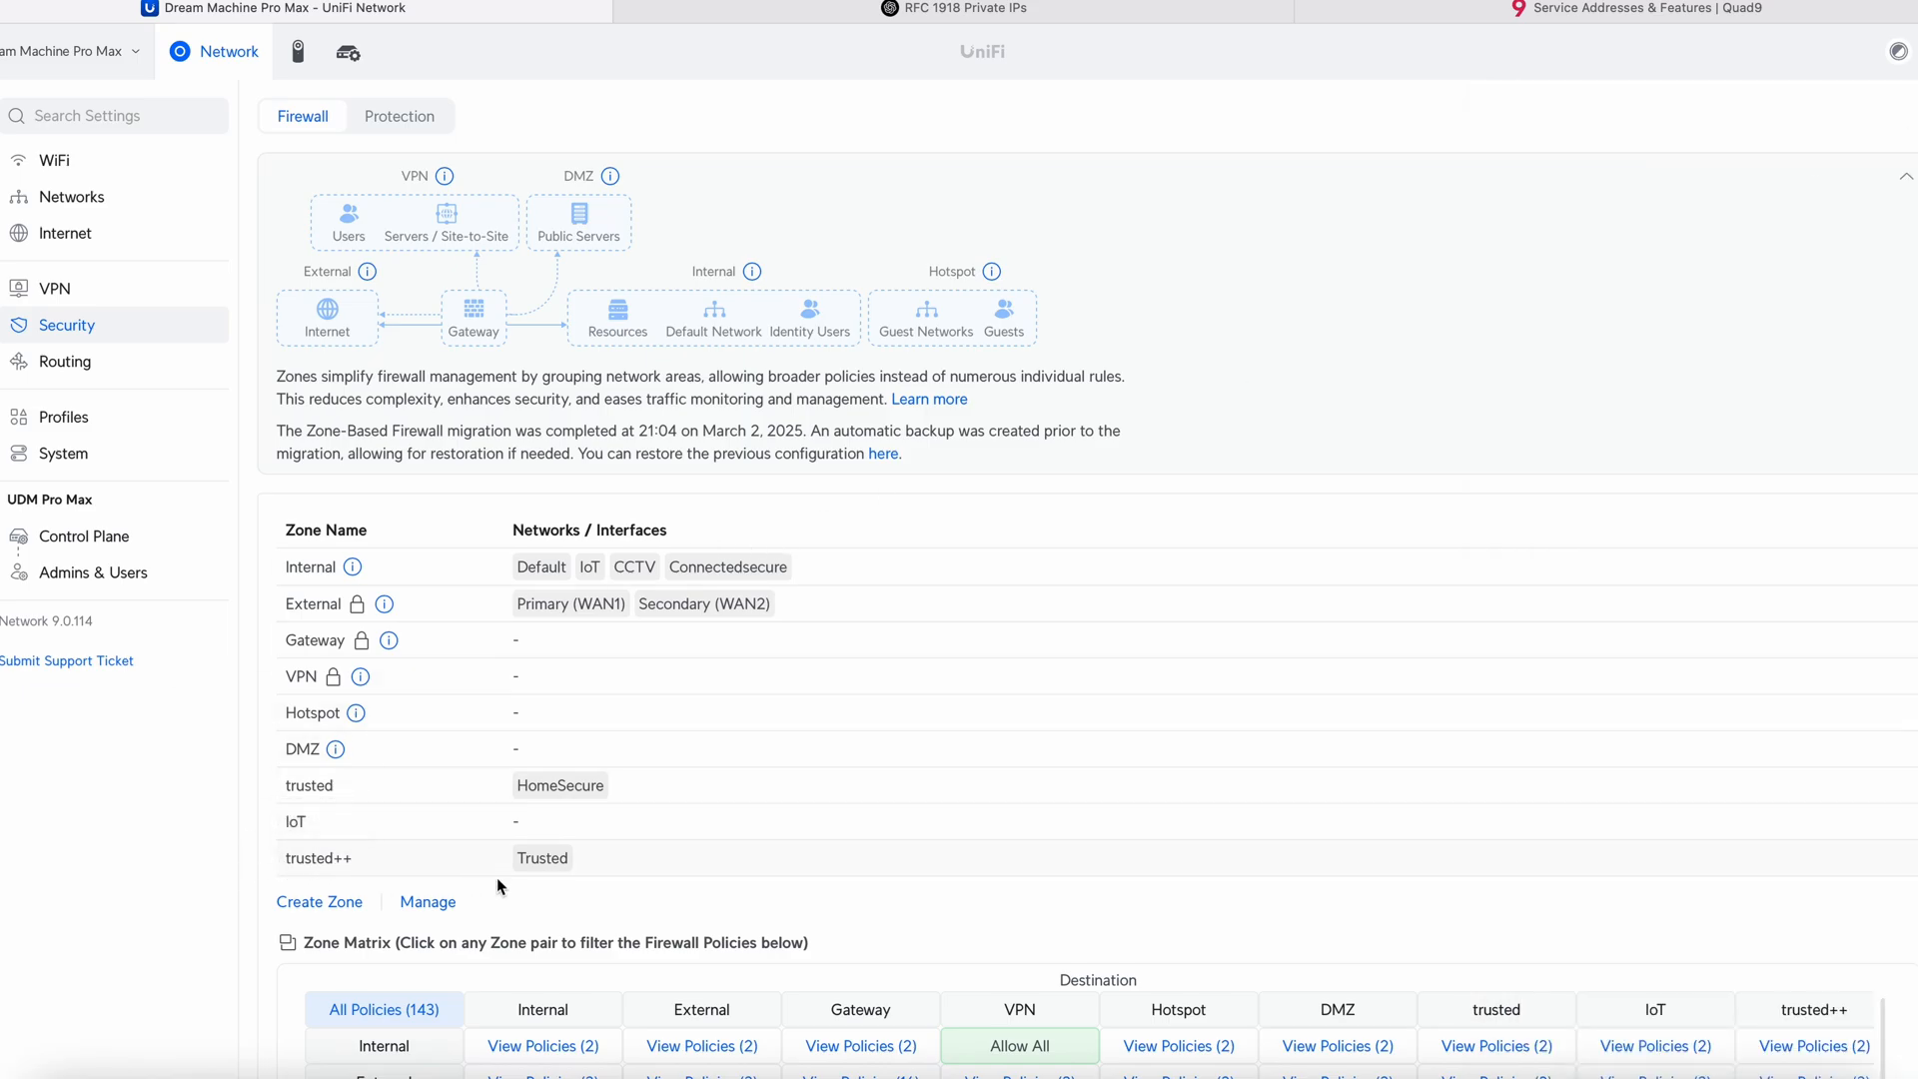
# - Start a firewall policy from trusted++ to trusted++ in the zone matrix and name it "Allow trusted to trusted"
pyautogui.scroll(-8, 561, 871)
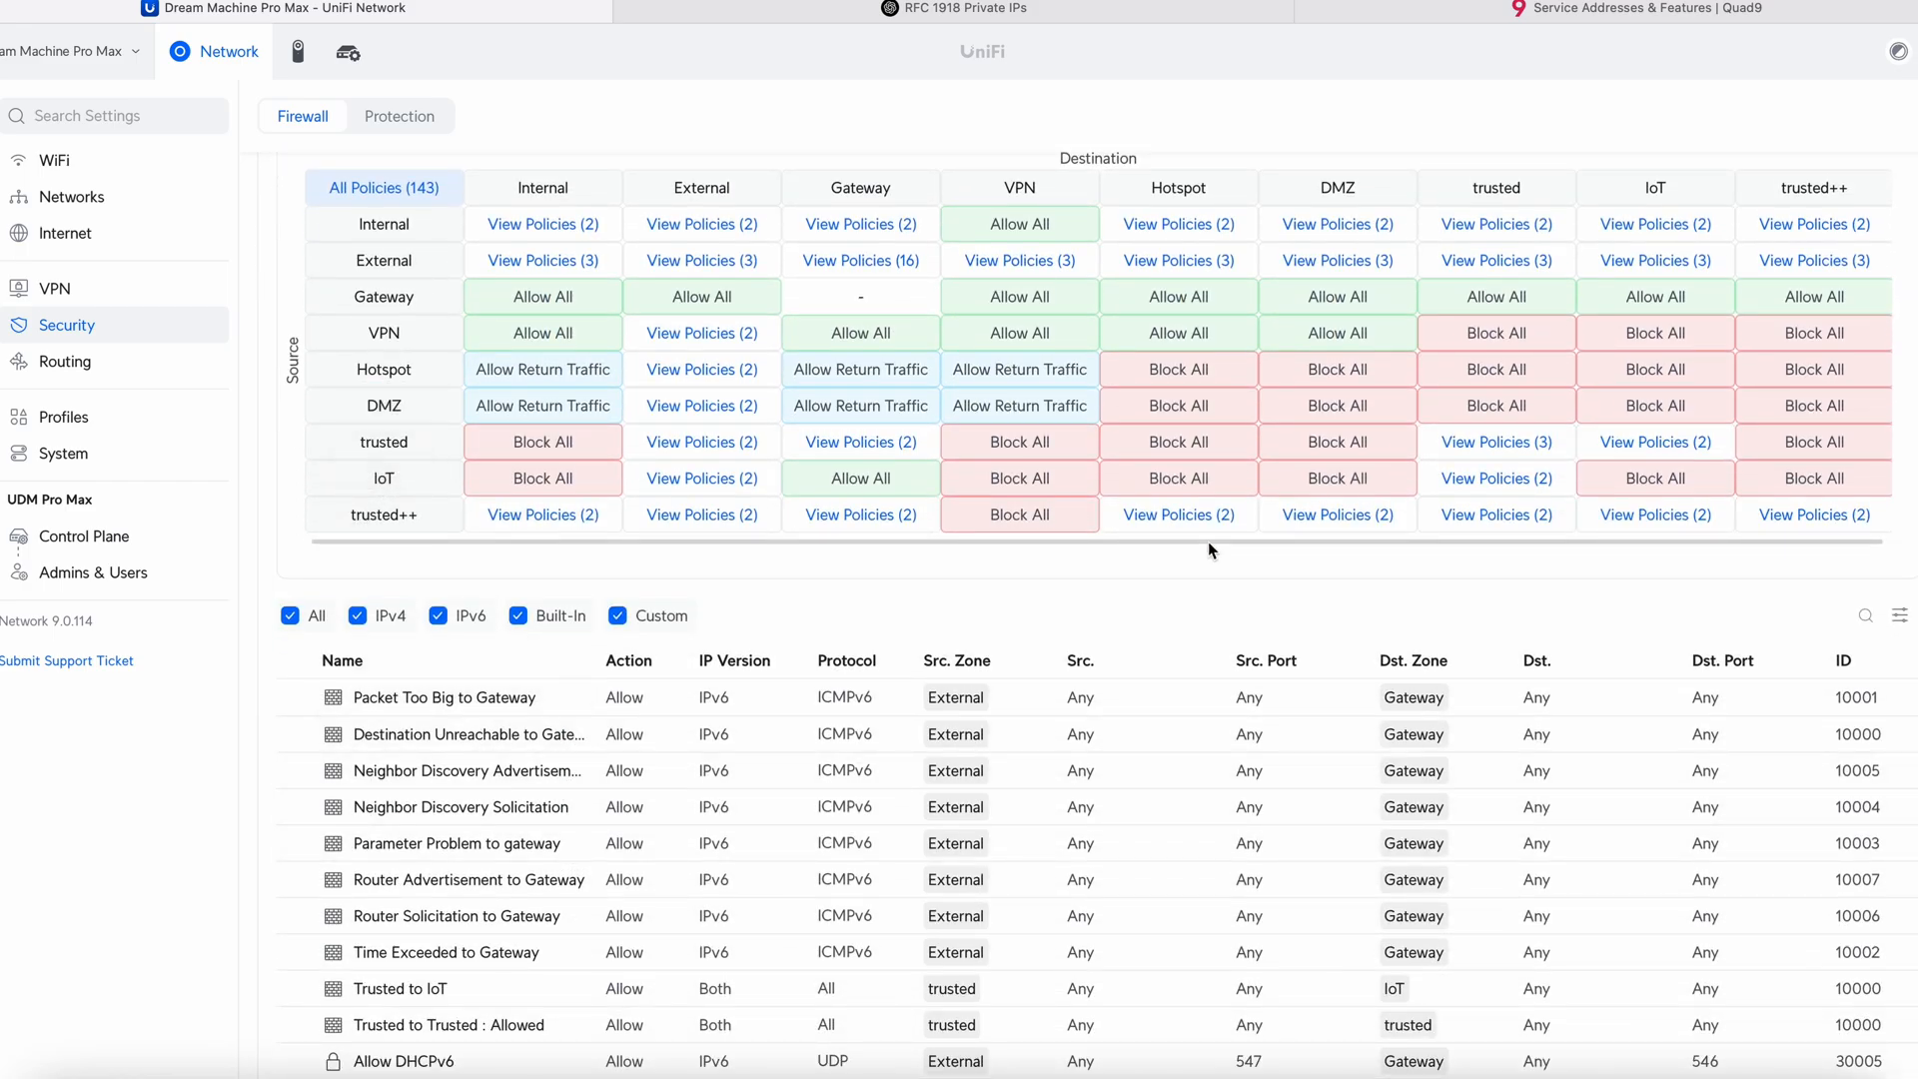
pyautogui.click(1833, 528)
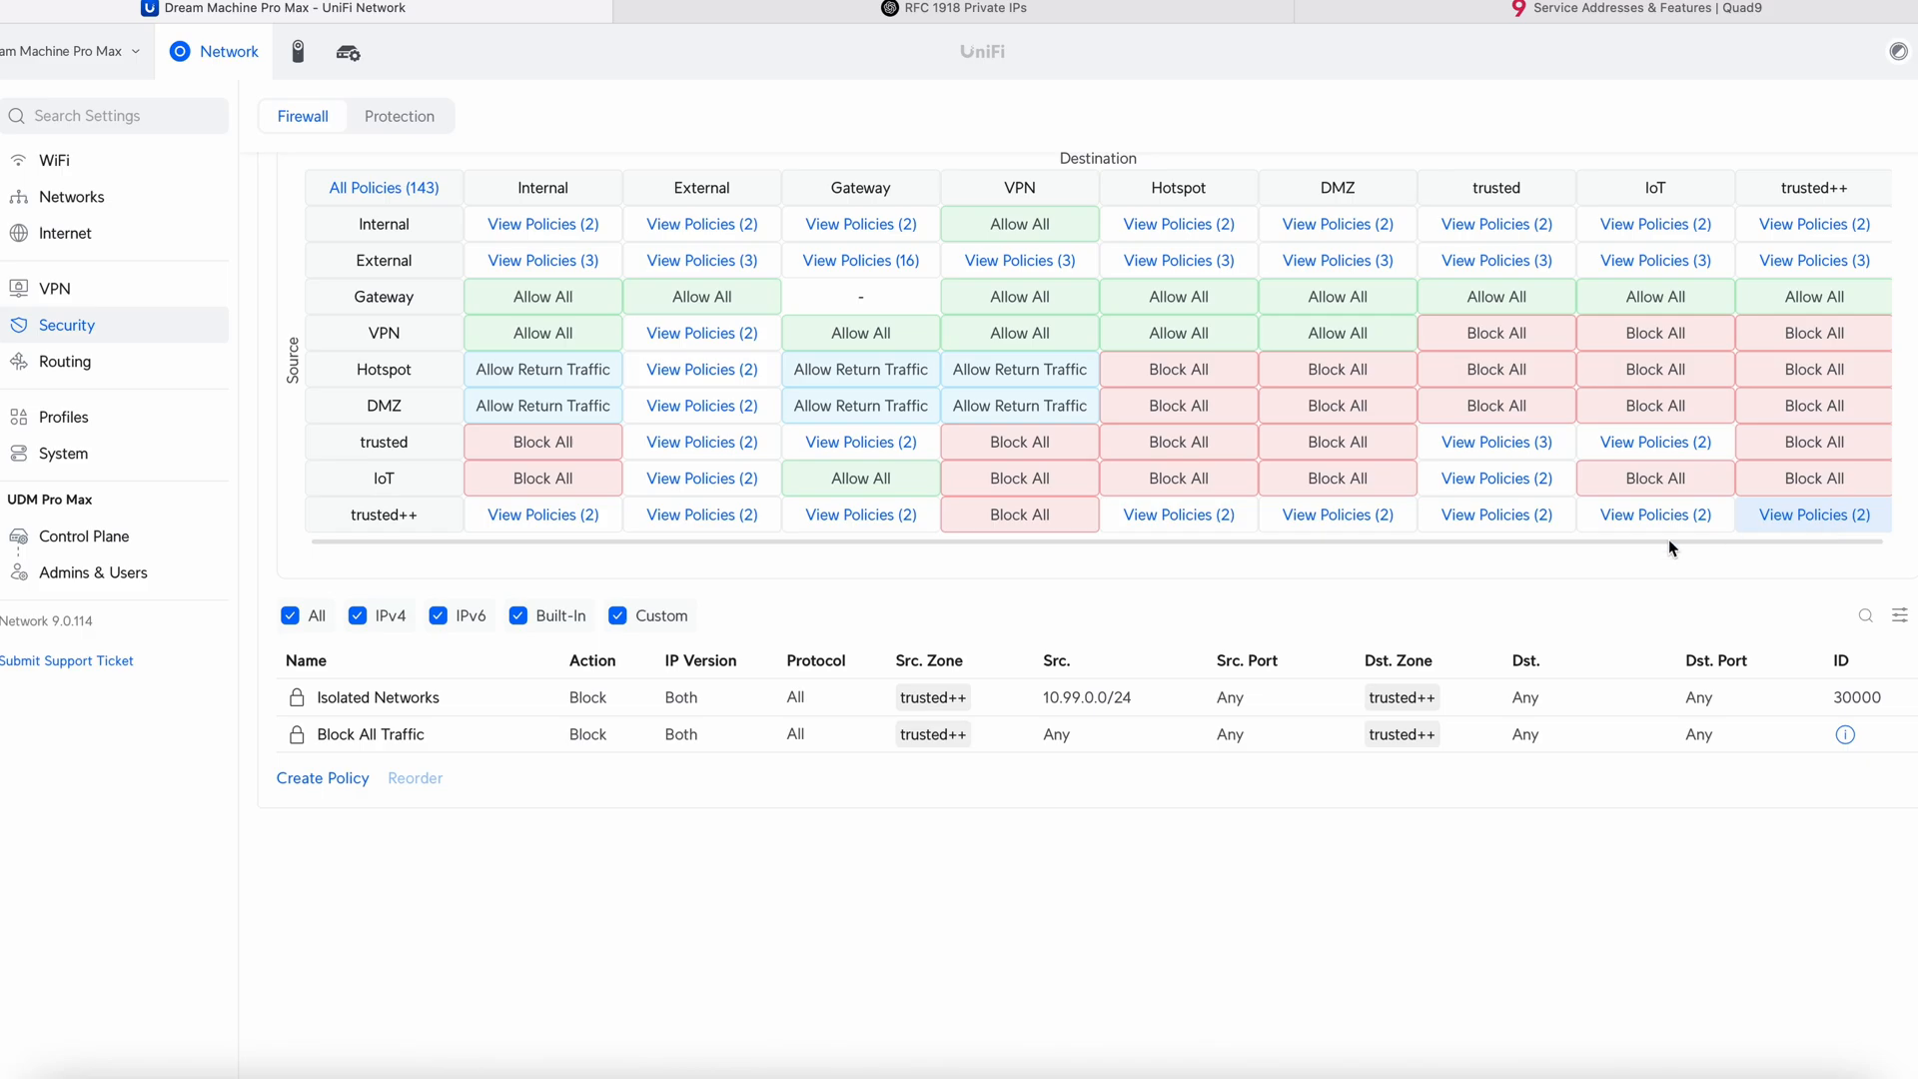
pyautogui.click(333, 780)
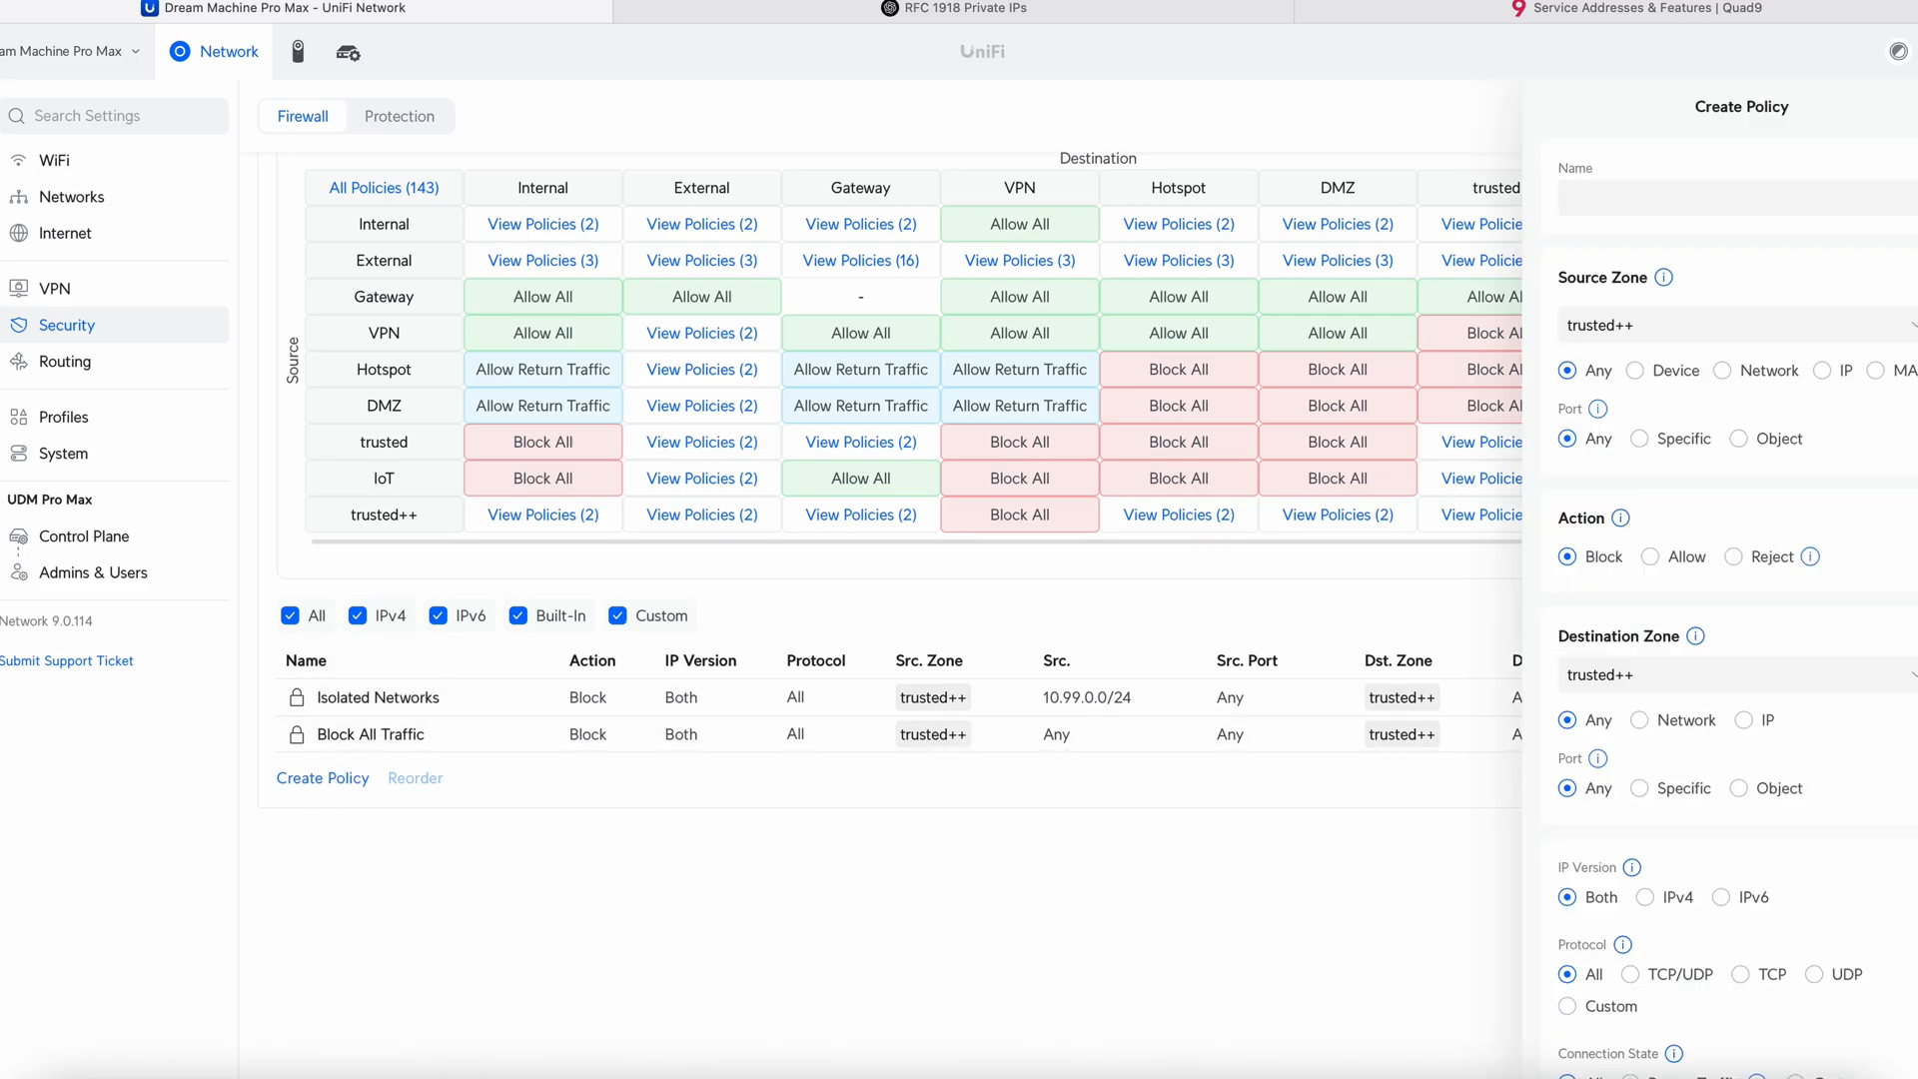
pyautogui.click(1739, 195)
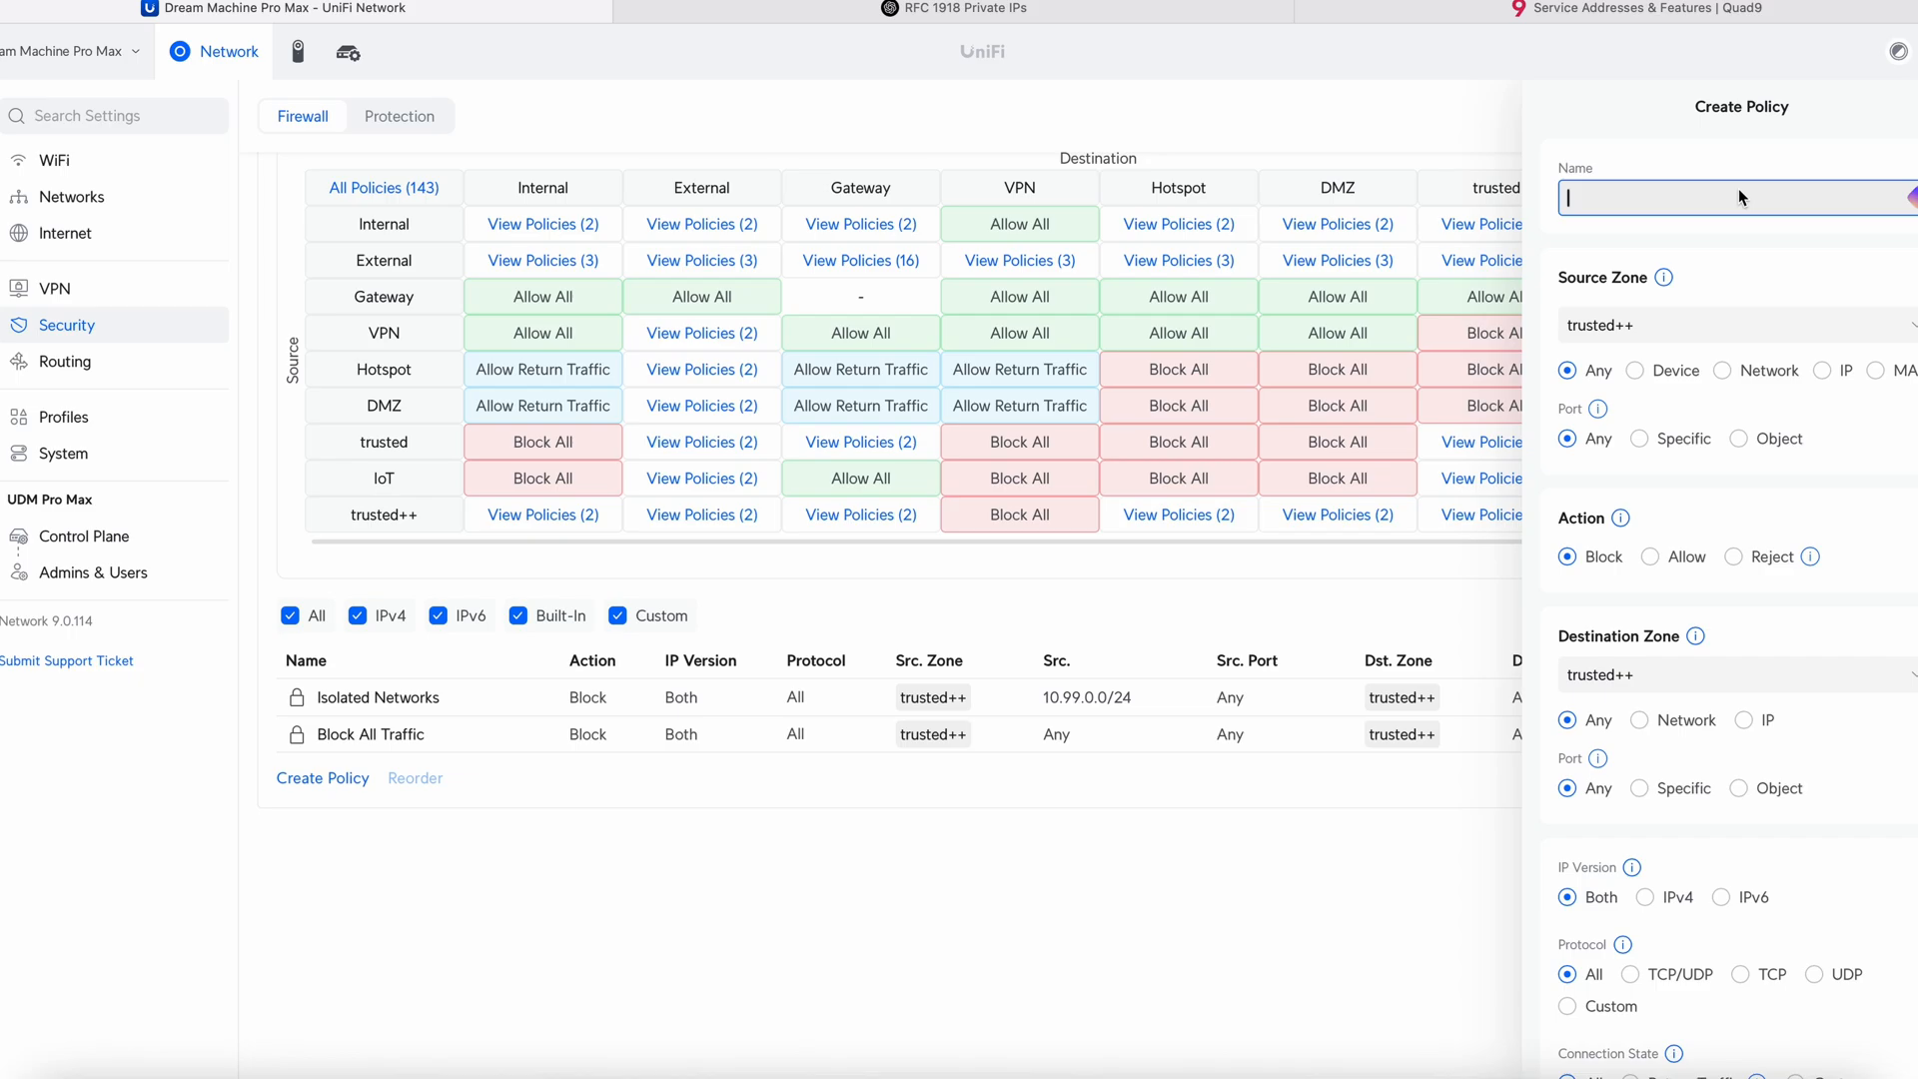
pyautogui.write('Allow ')
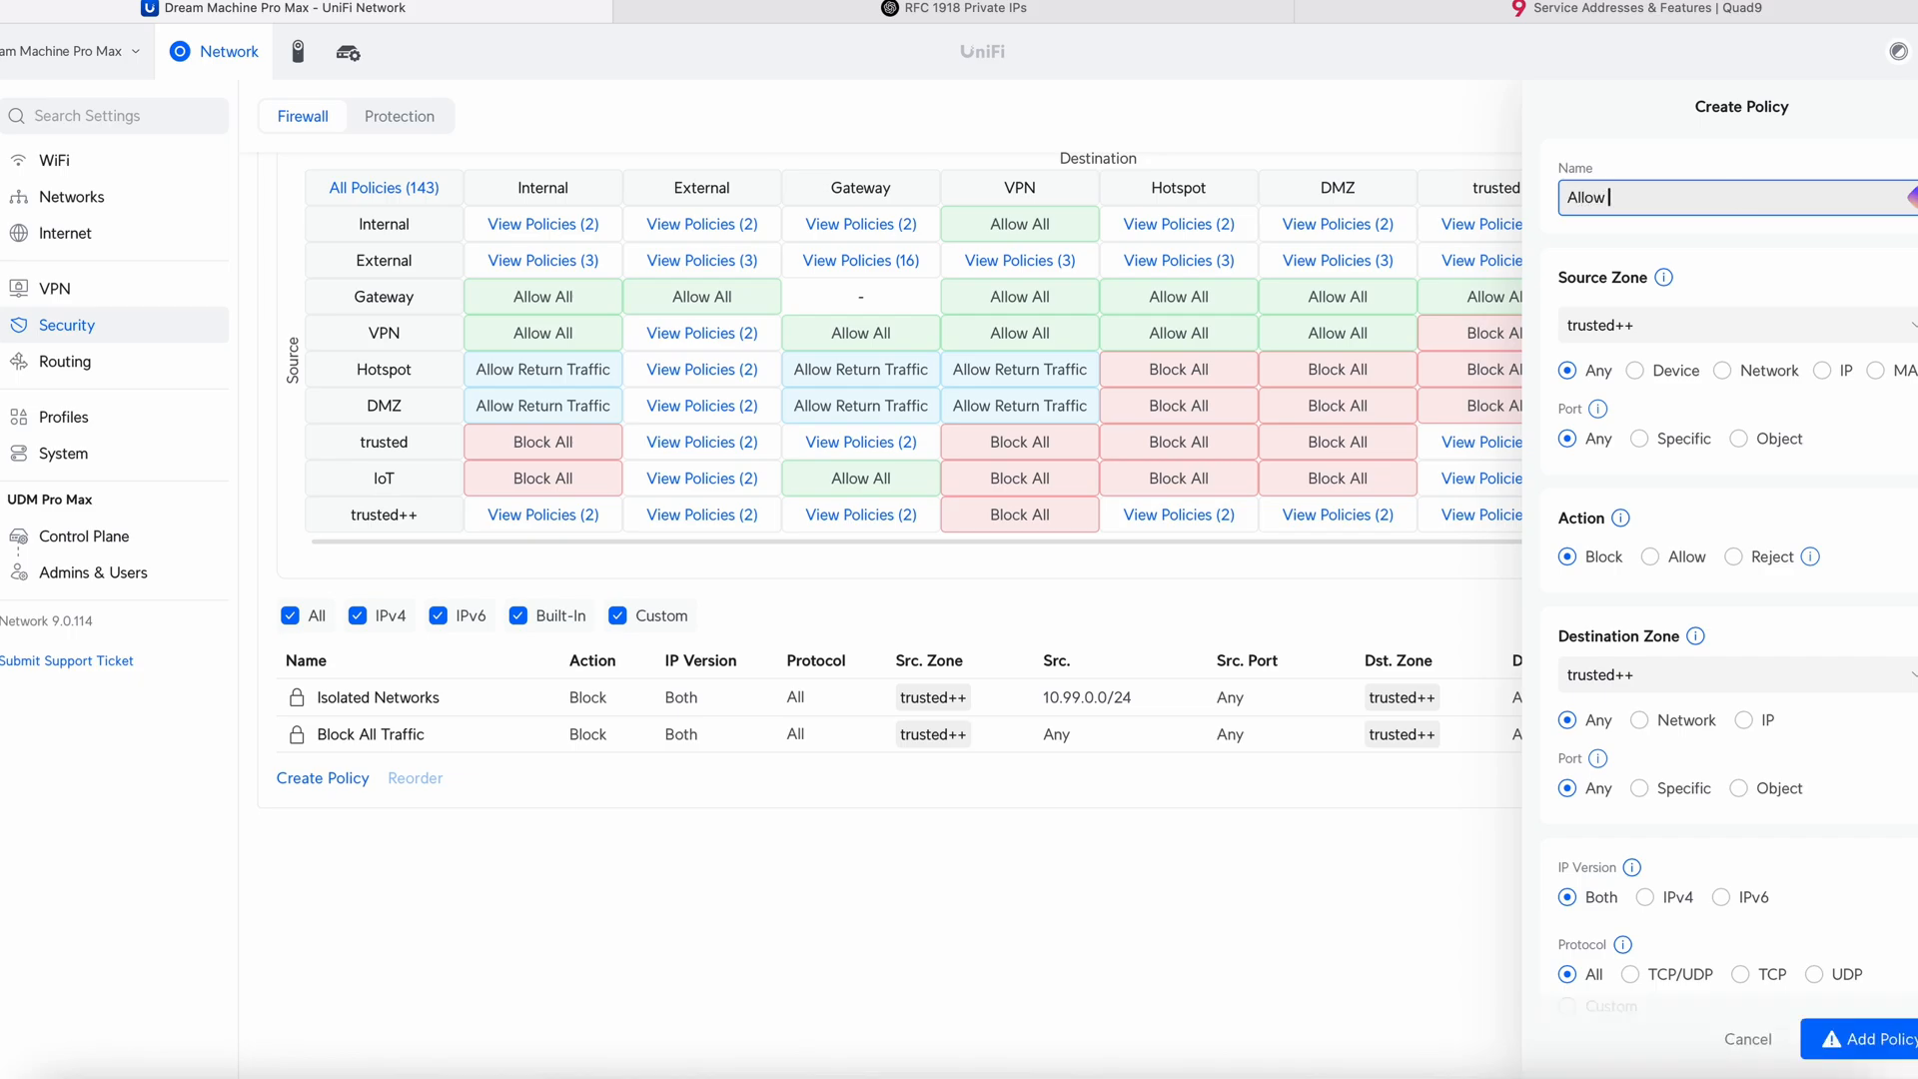
pyautogui.write('trusted')
pyautogui.write('++ ')
pyautogui.write('to')
pyautogui.press('BackSpace')
pyautogui.press('BackSpace')
pyautogui.press('BackSpace')
pyautogui.press('BackSpace')
pyautogui.press('BackSpace')
pyautogui.write('to trusted')
# - Set the policy's action to Allow with Auto Allow Return Traffic, add the policy and close its details
pyautogui.click(1649, 556)
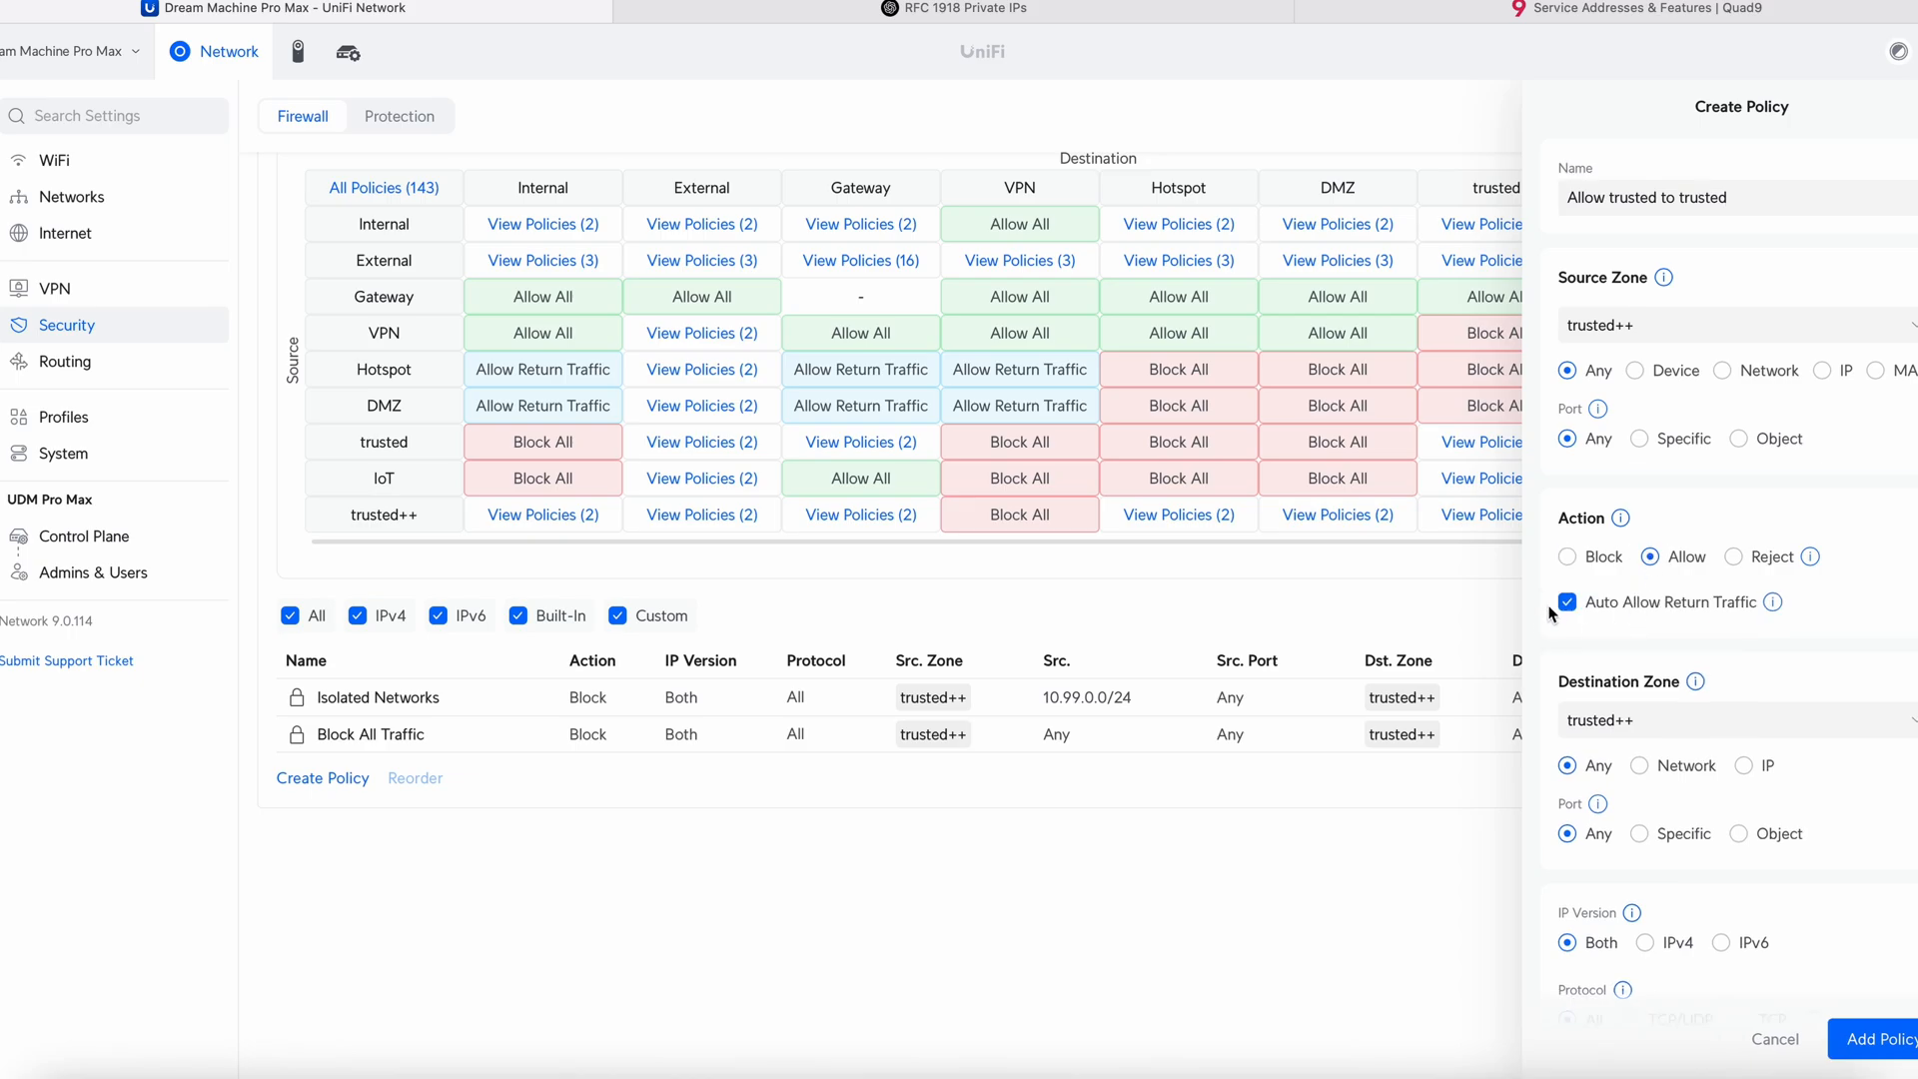
pyautogui.scroll(-5, 1795, 619)
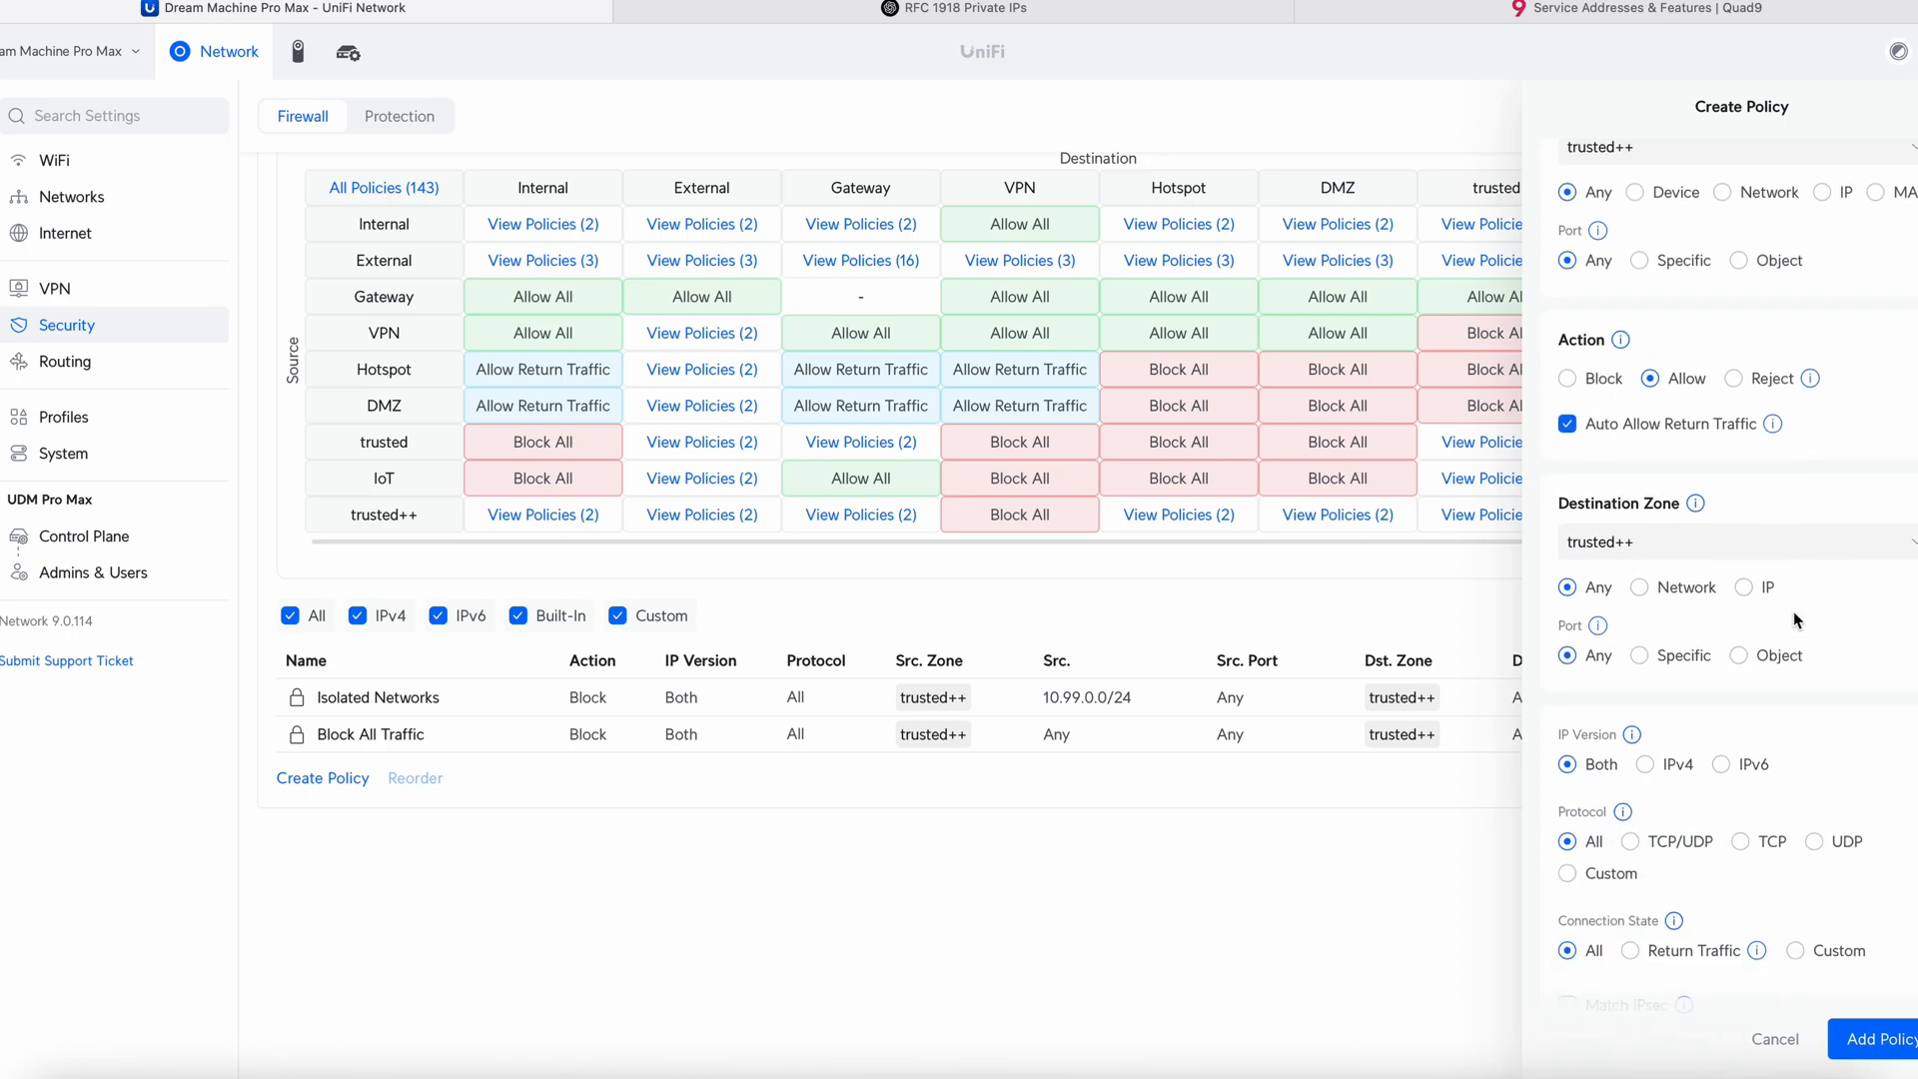
pyautogui.scroll(-5, 1782, 635)
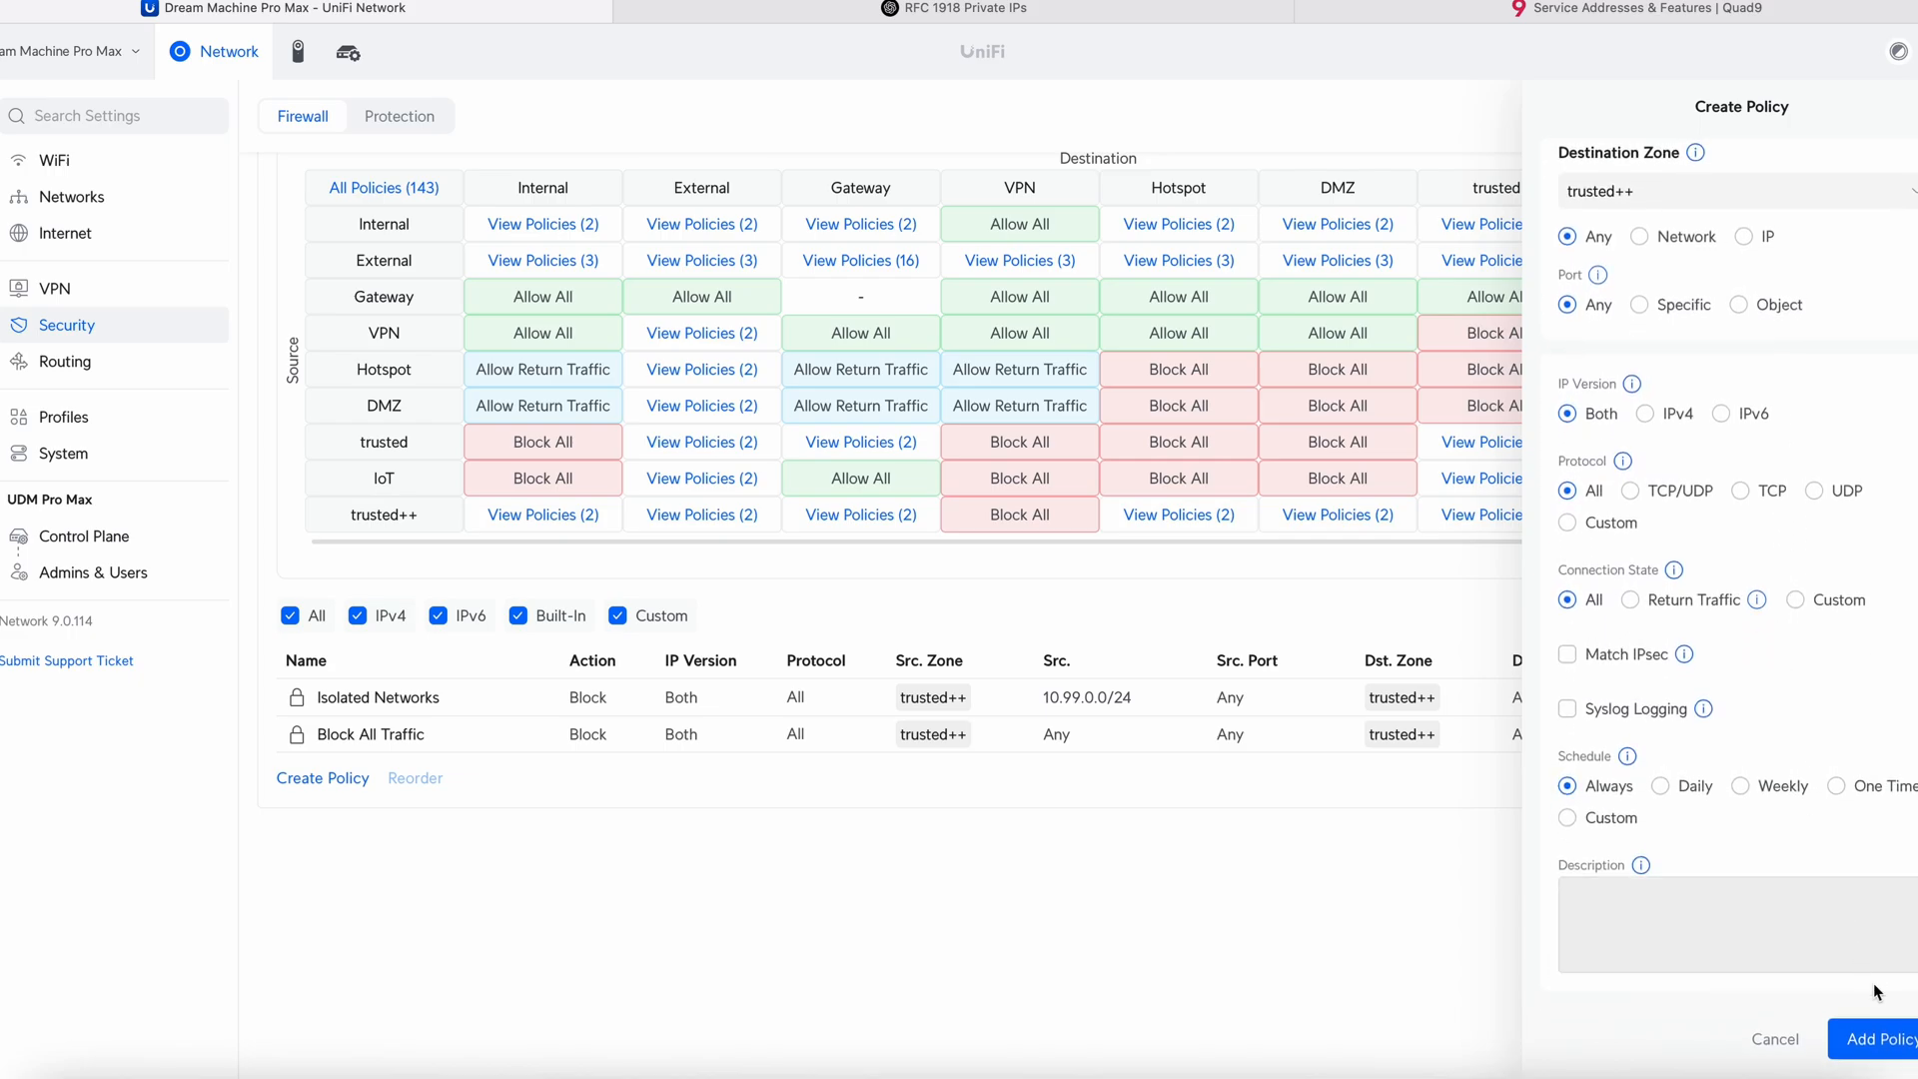
pyautogui.click(1879, 1044)
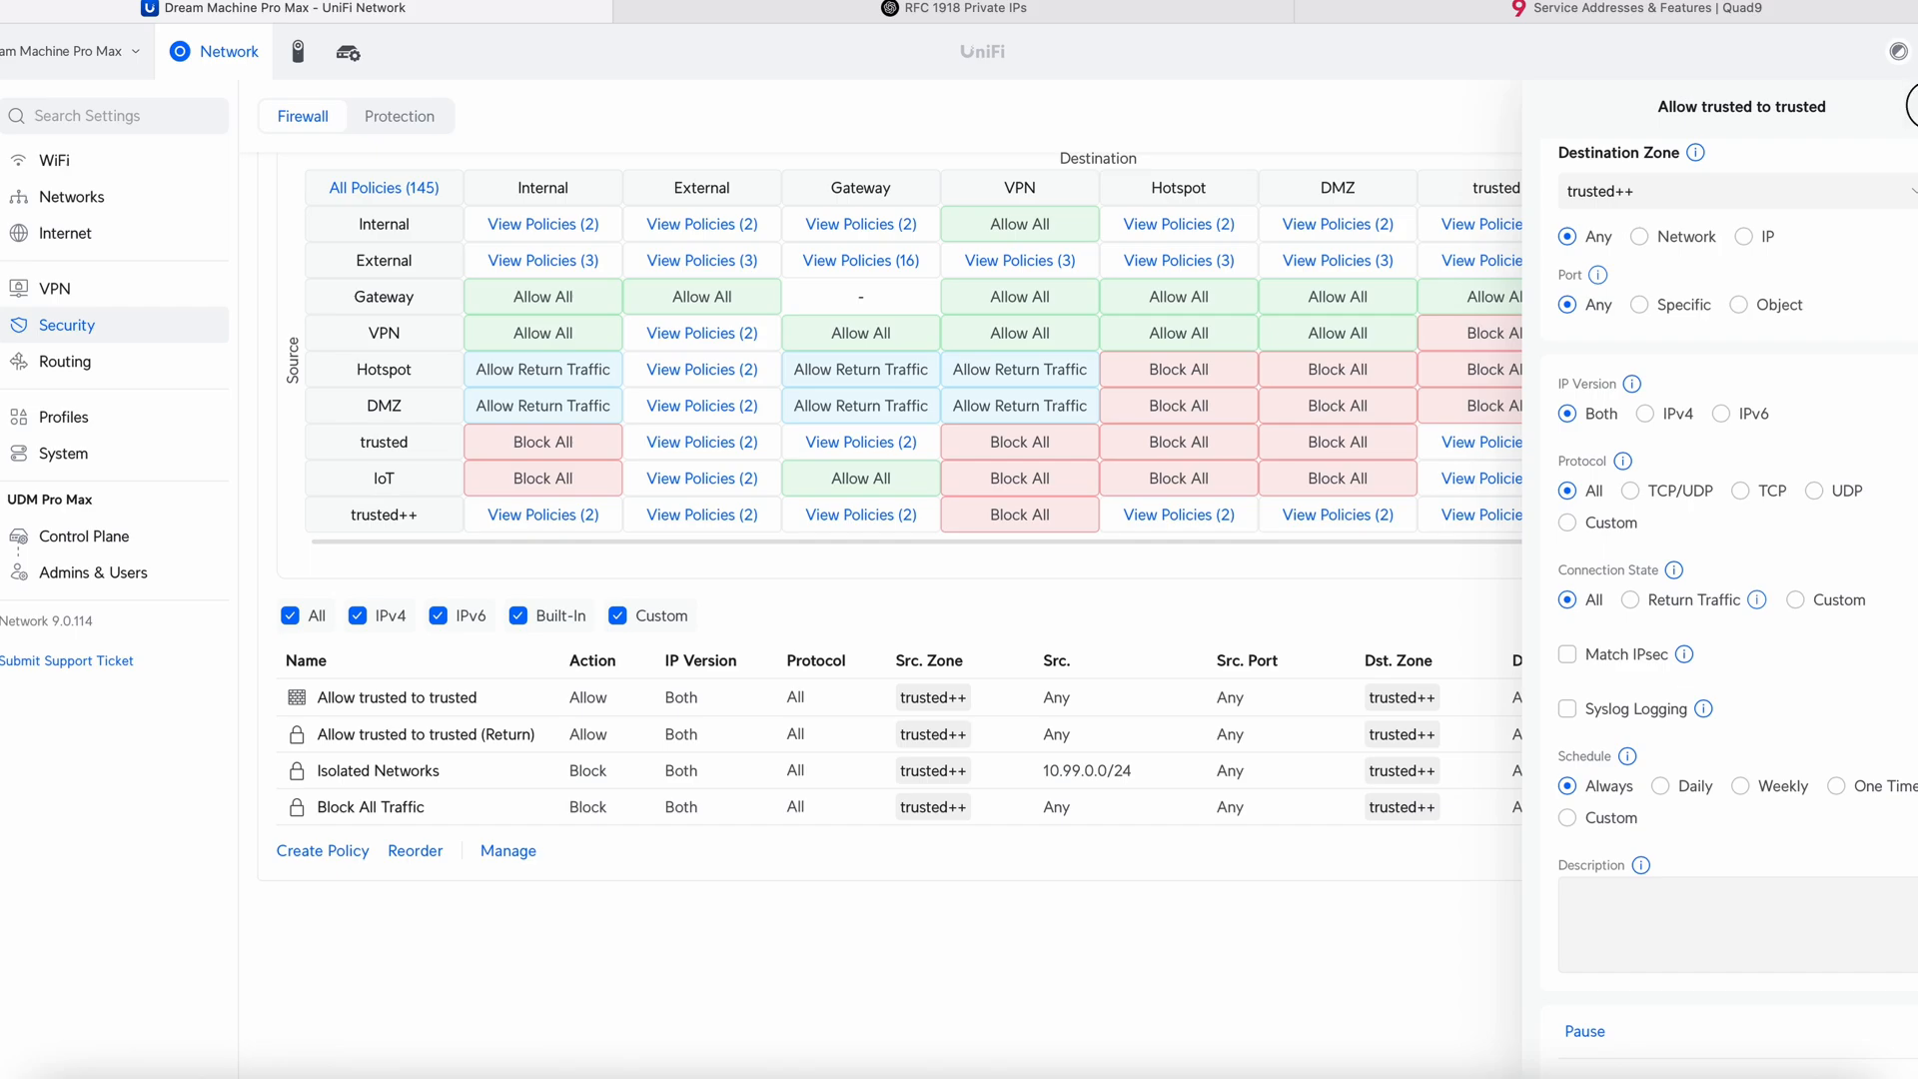
pyautogui.click(1907, 106)
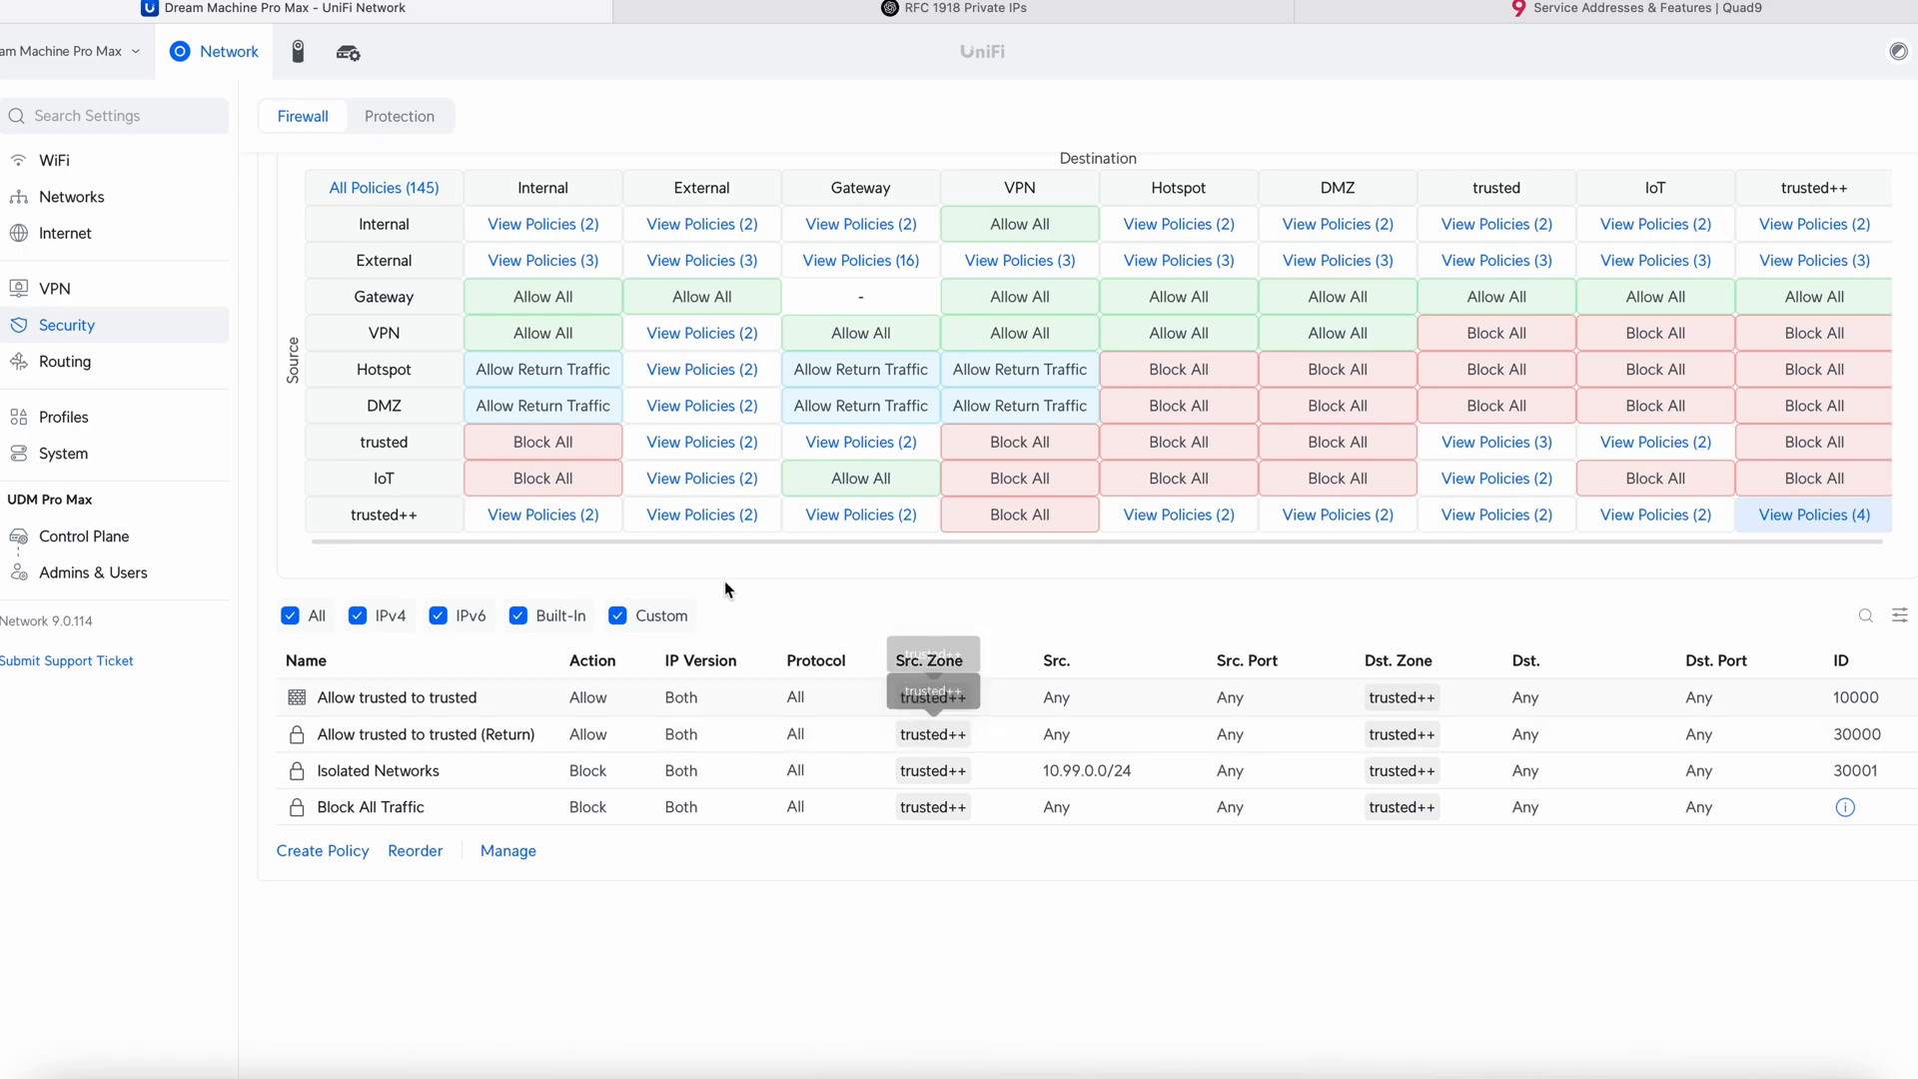
# - Open the client devices list, filter it to the IoT network, restore it to all networks and close the display options
pyautogui.click(3, 111)
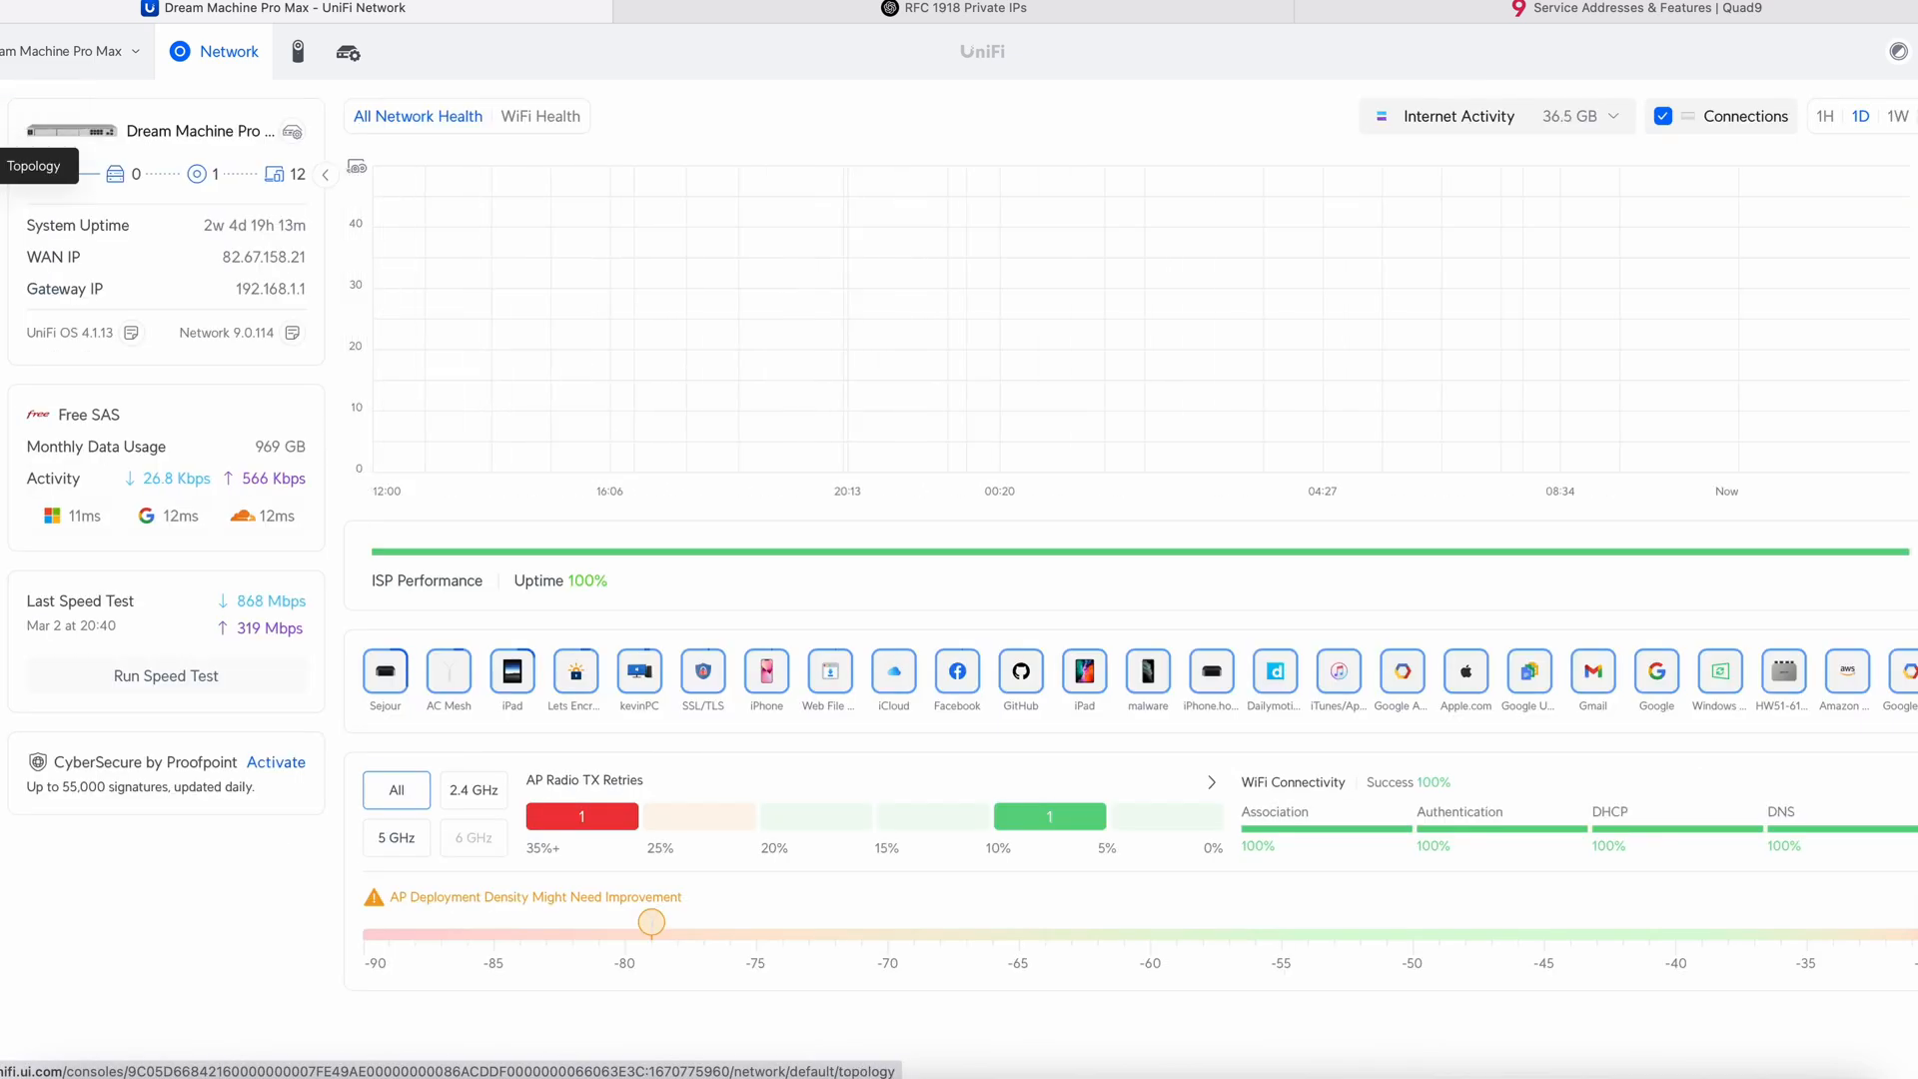
pyautogui.click(3, 220)
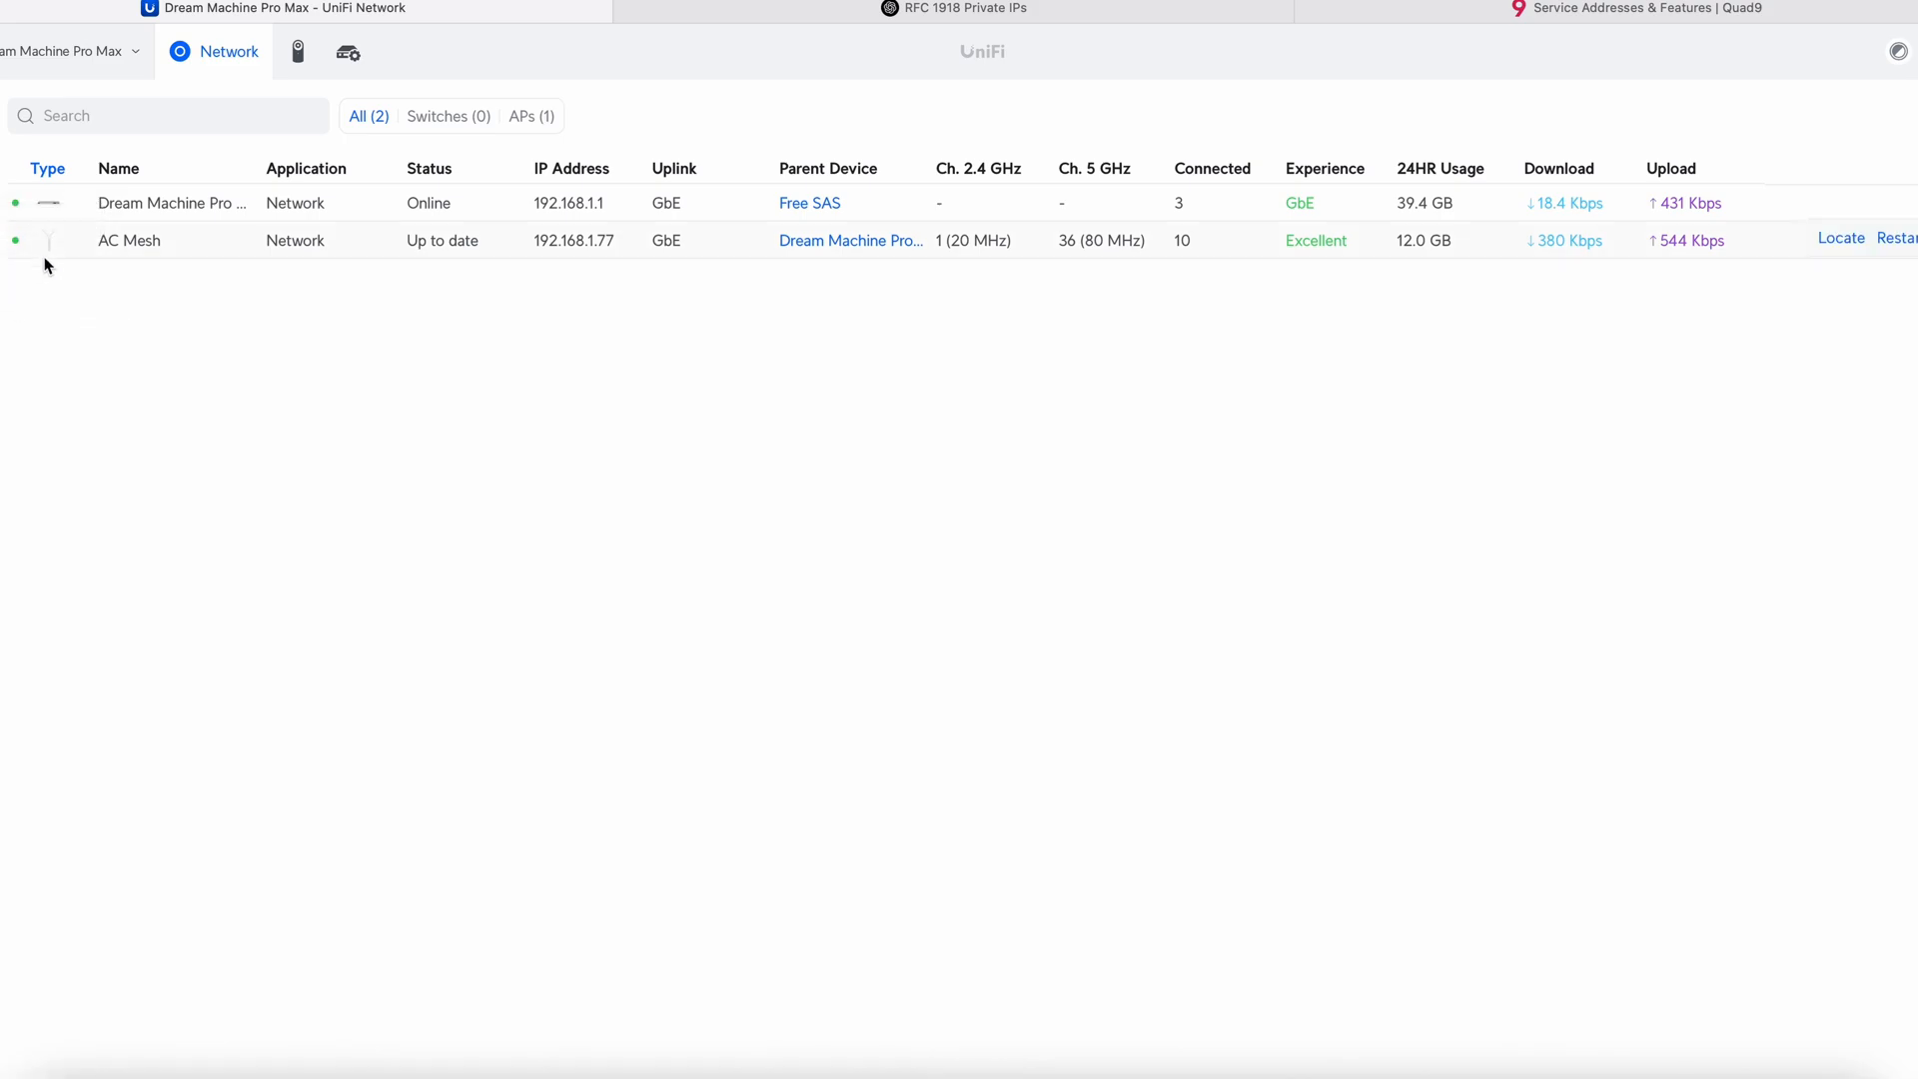
pyautogui.click(3, 275)
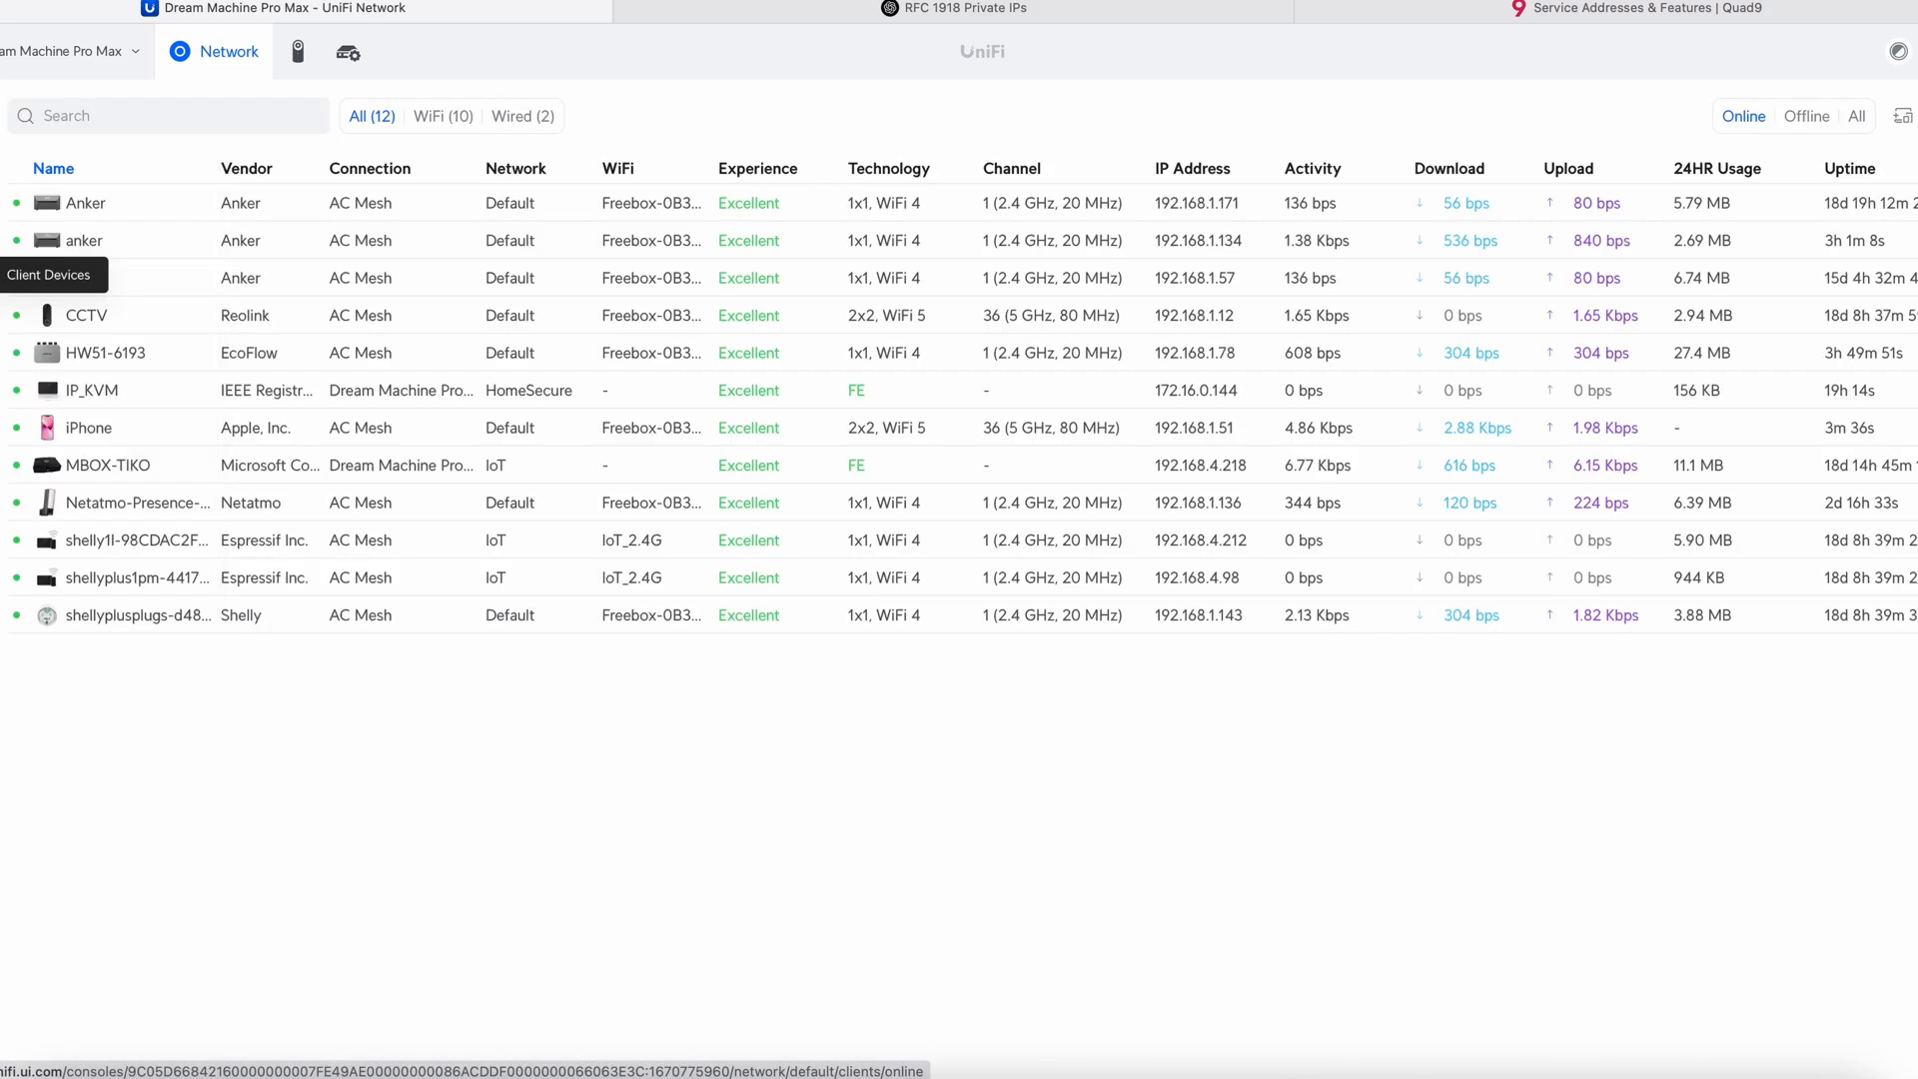
pyautogui.click(1903, 116)
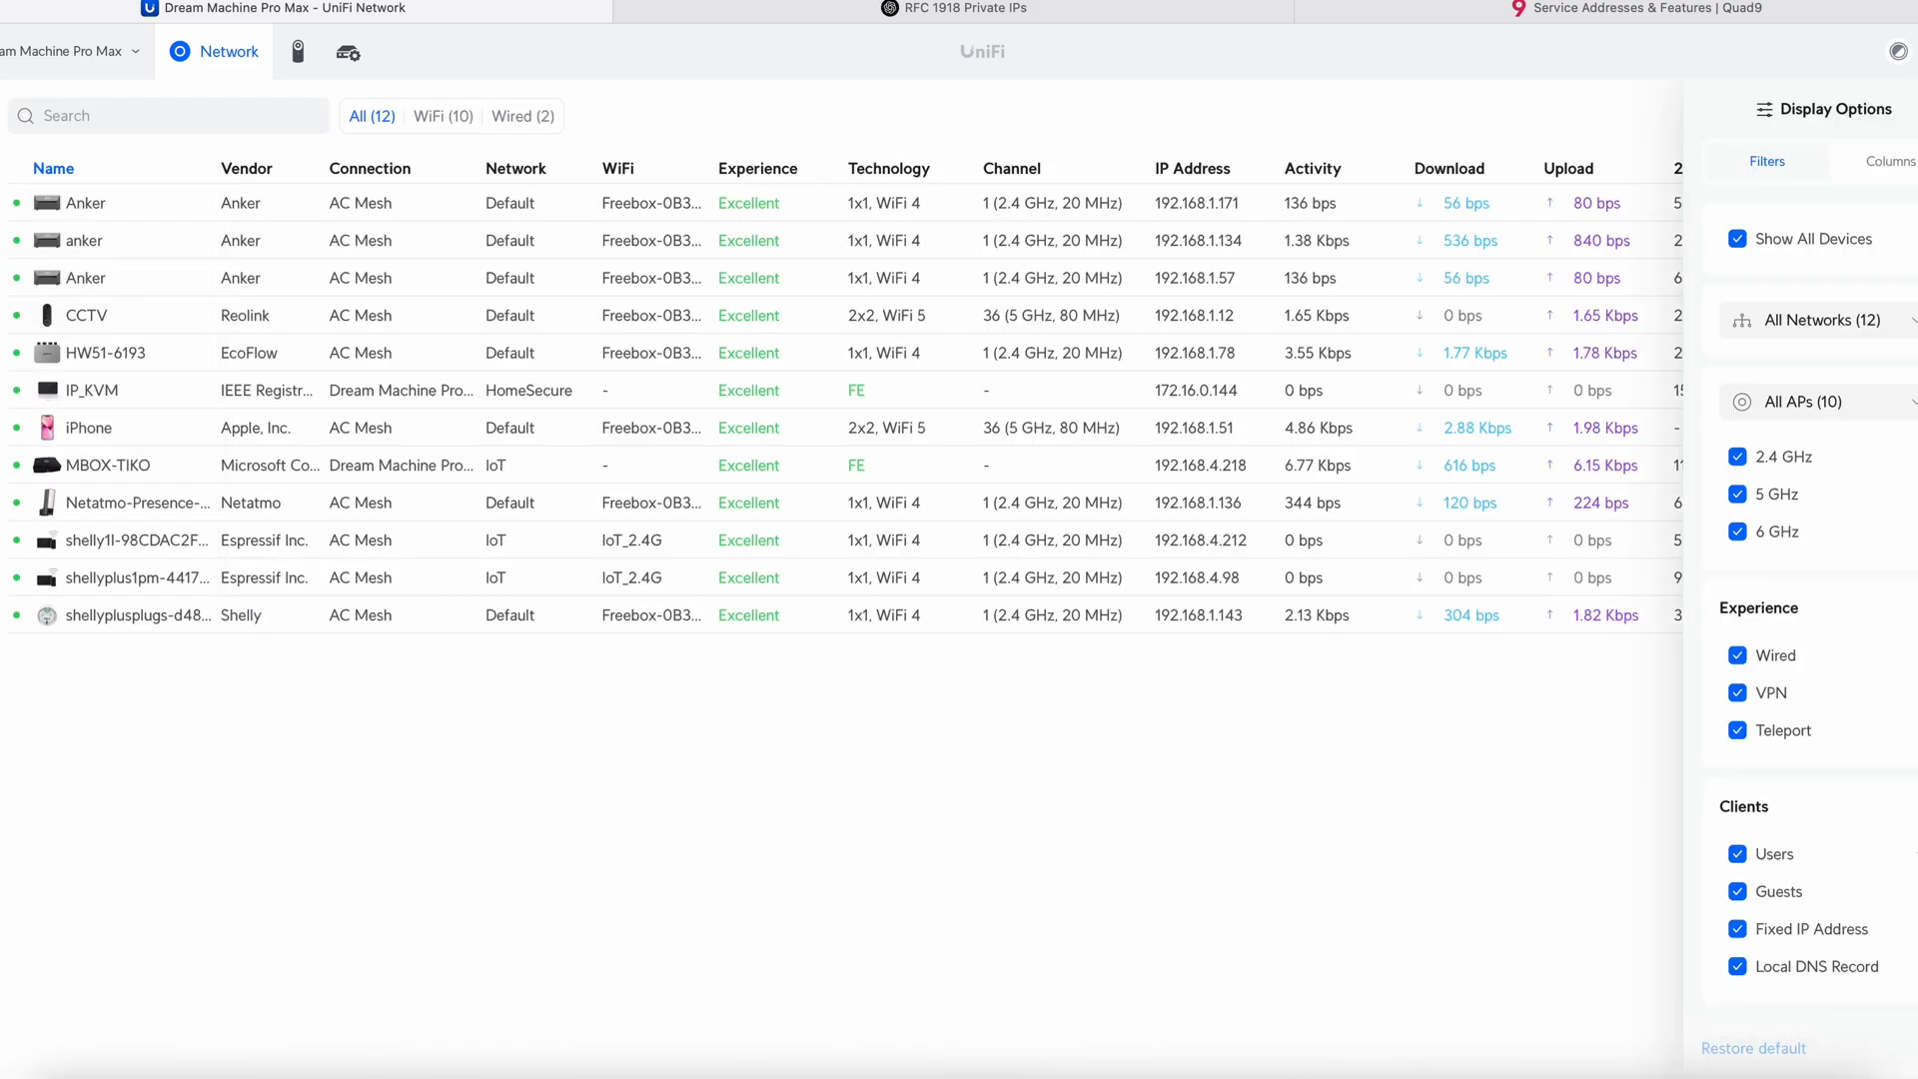
pyautogui.click(1837, 319)
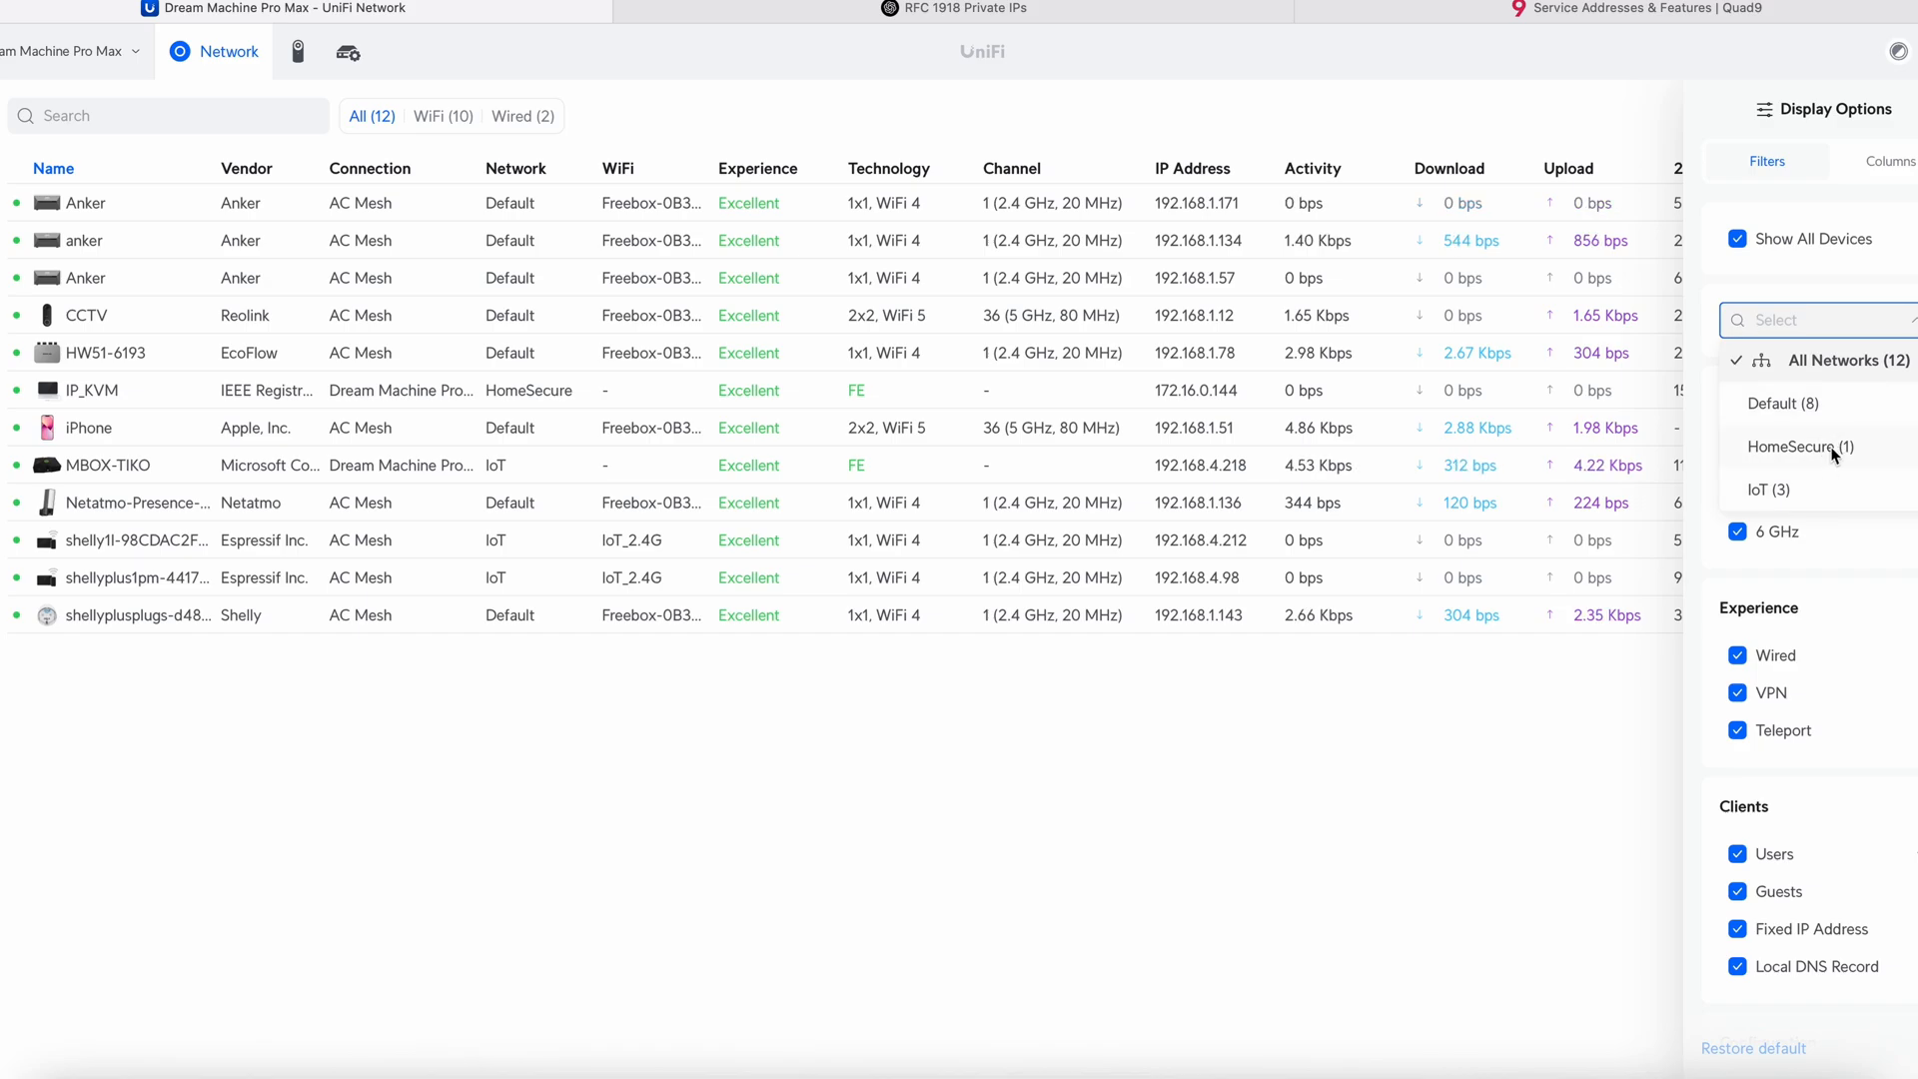
pyautogui.click(1815, 489)
pyautogui.click(1849, 412)
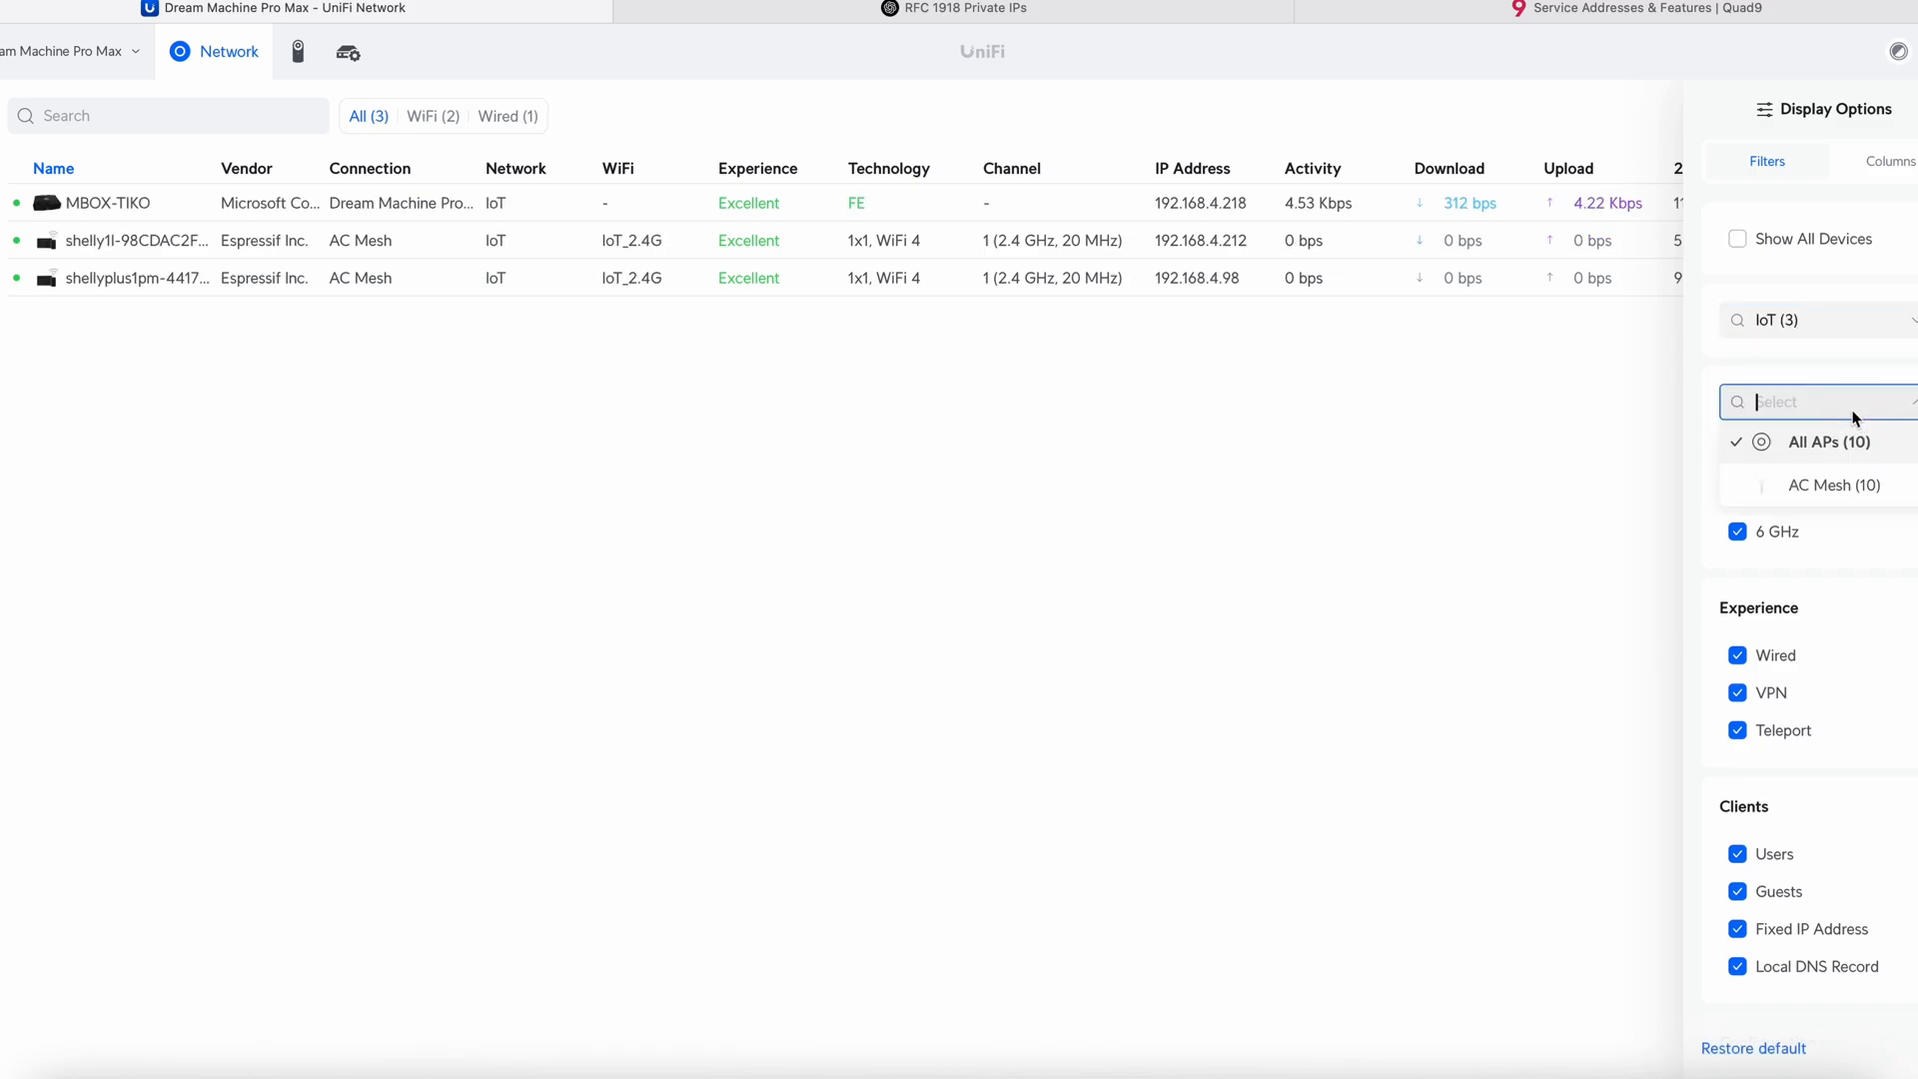
pyautogui.click(1843, 321)
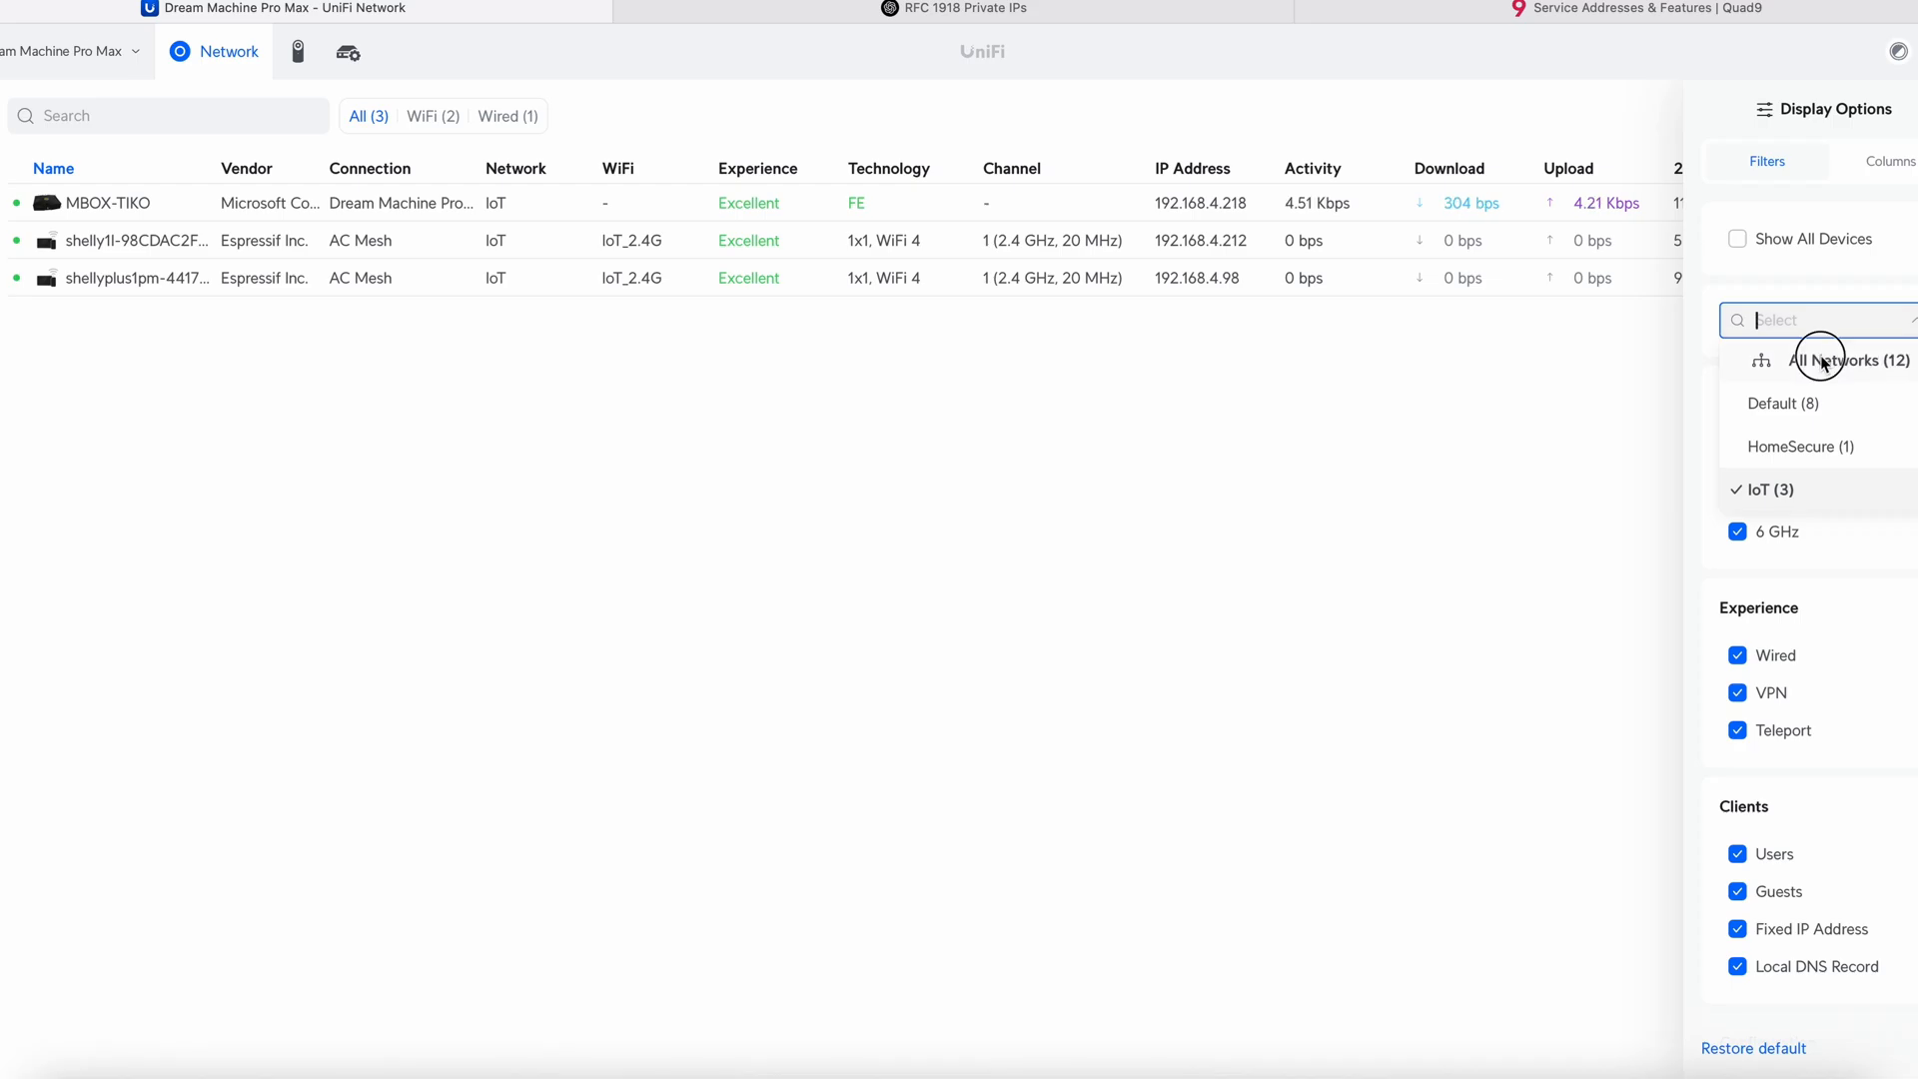
pyautogui.click(1819, 357)
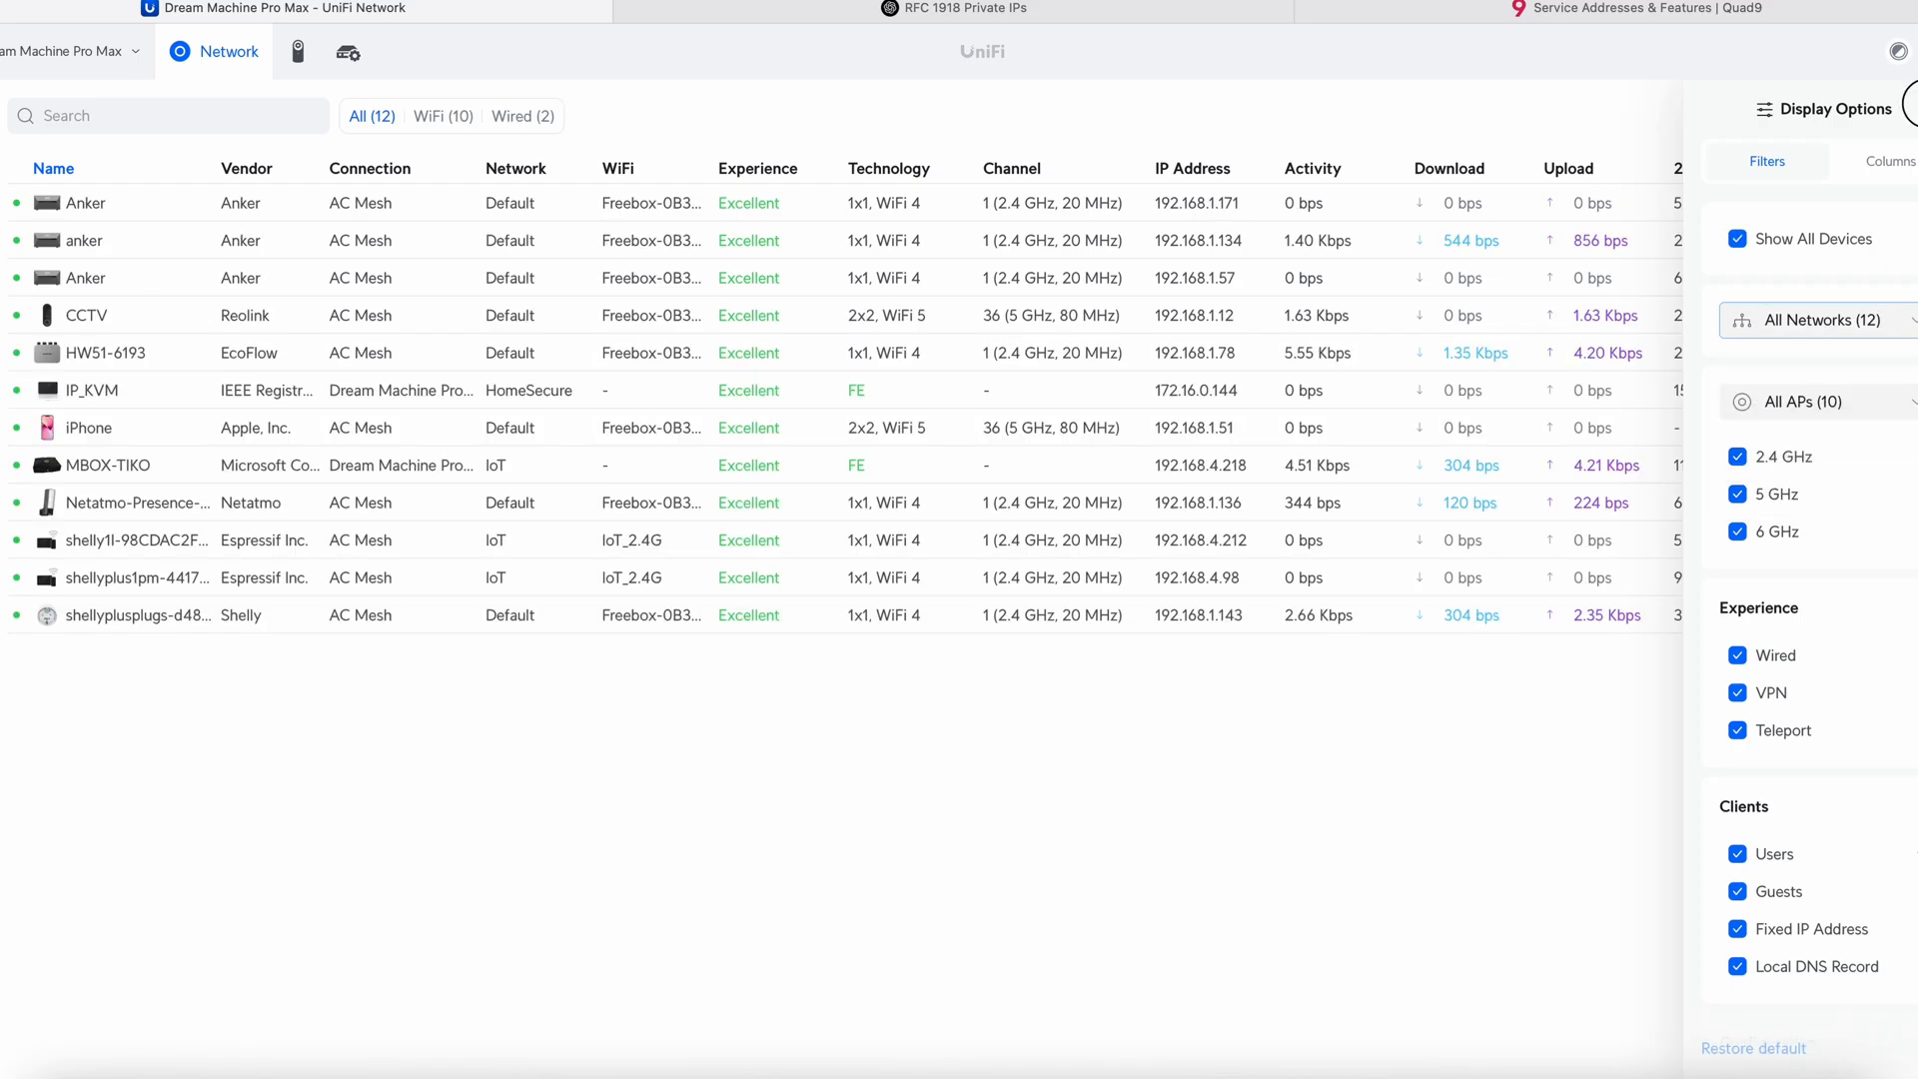
pyautogui.click(1903, 100)
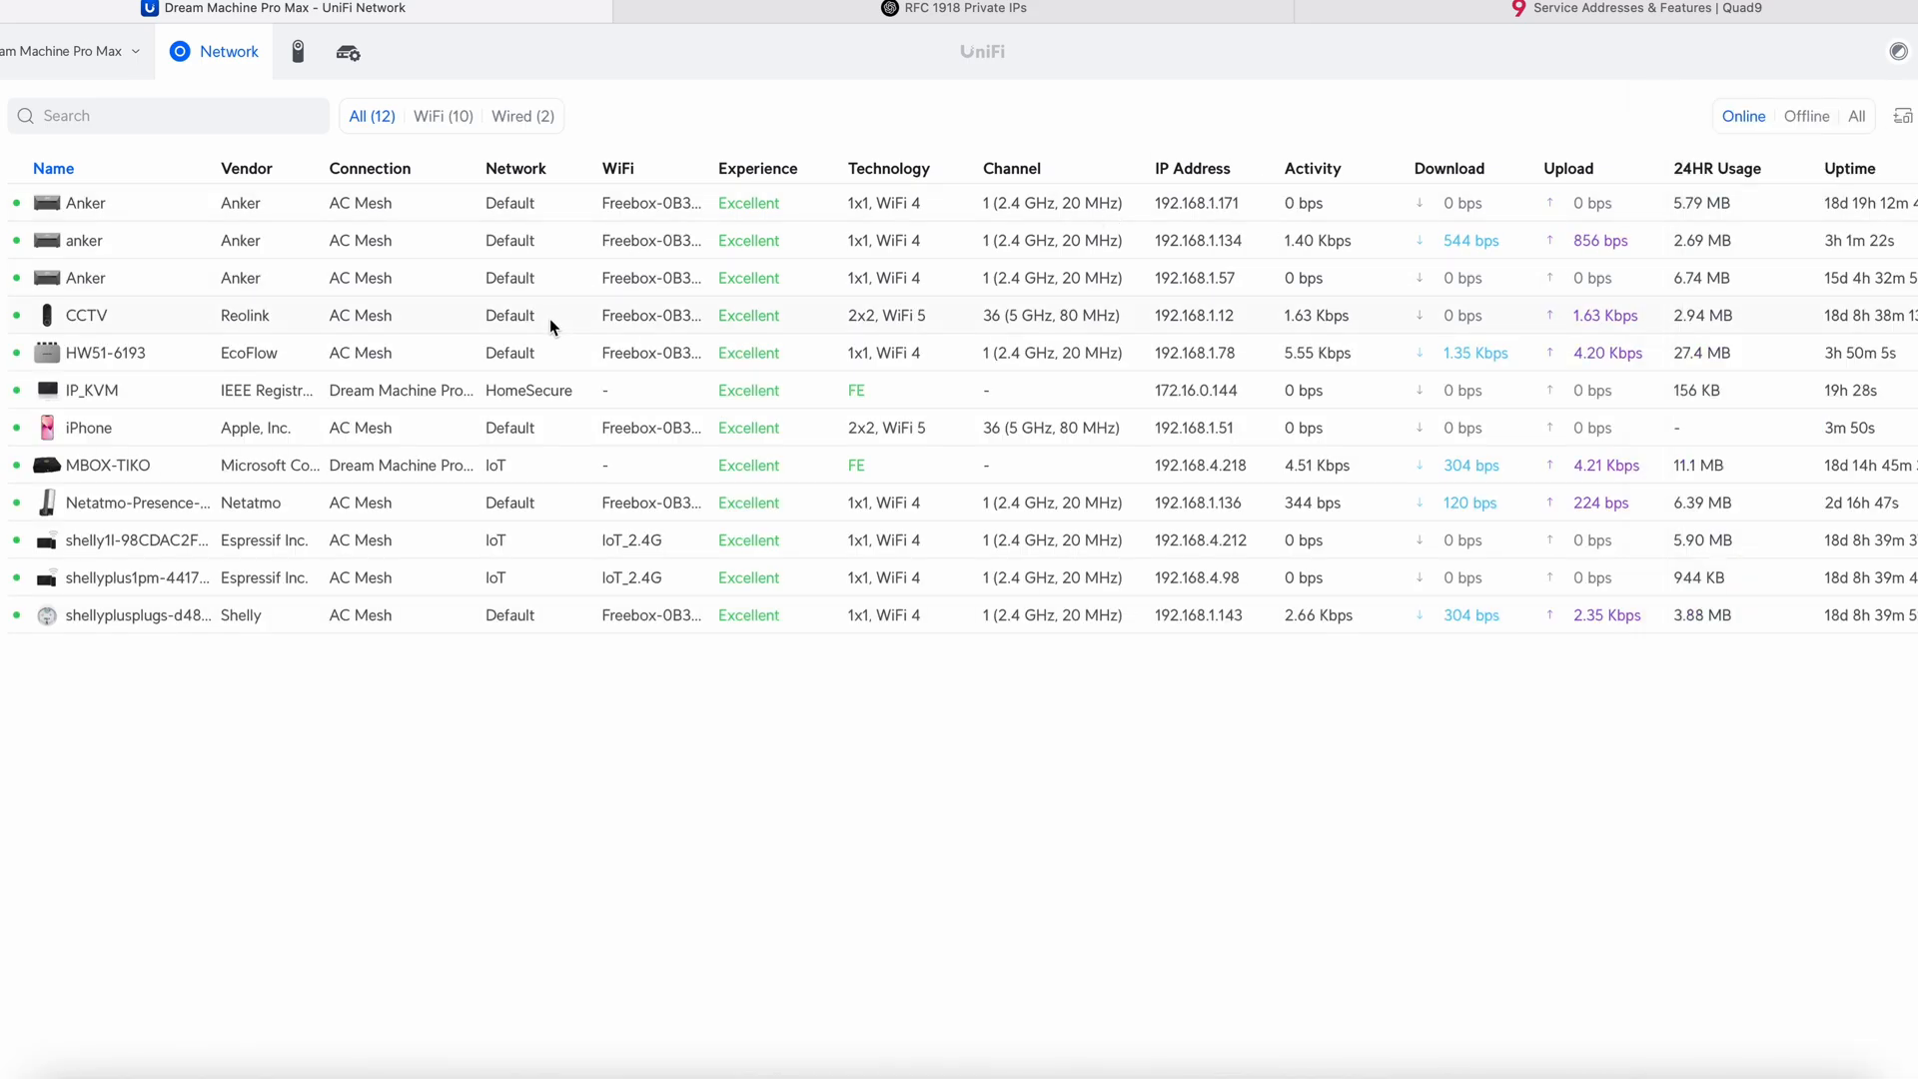
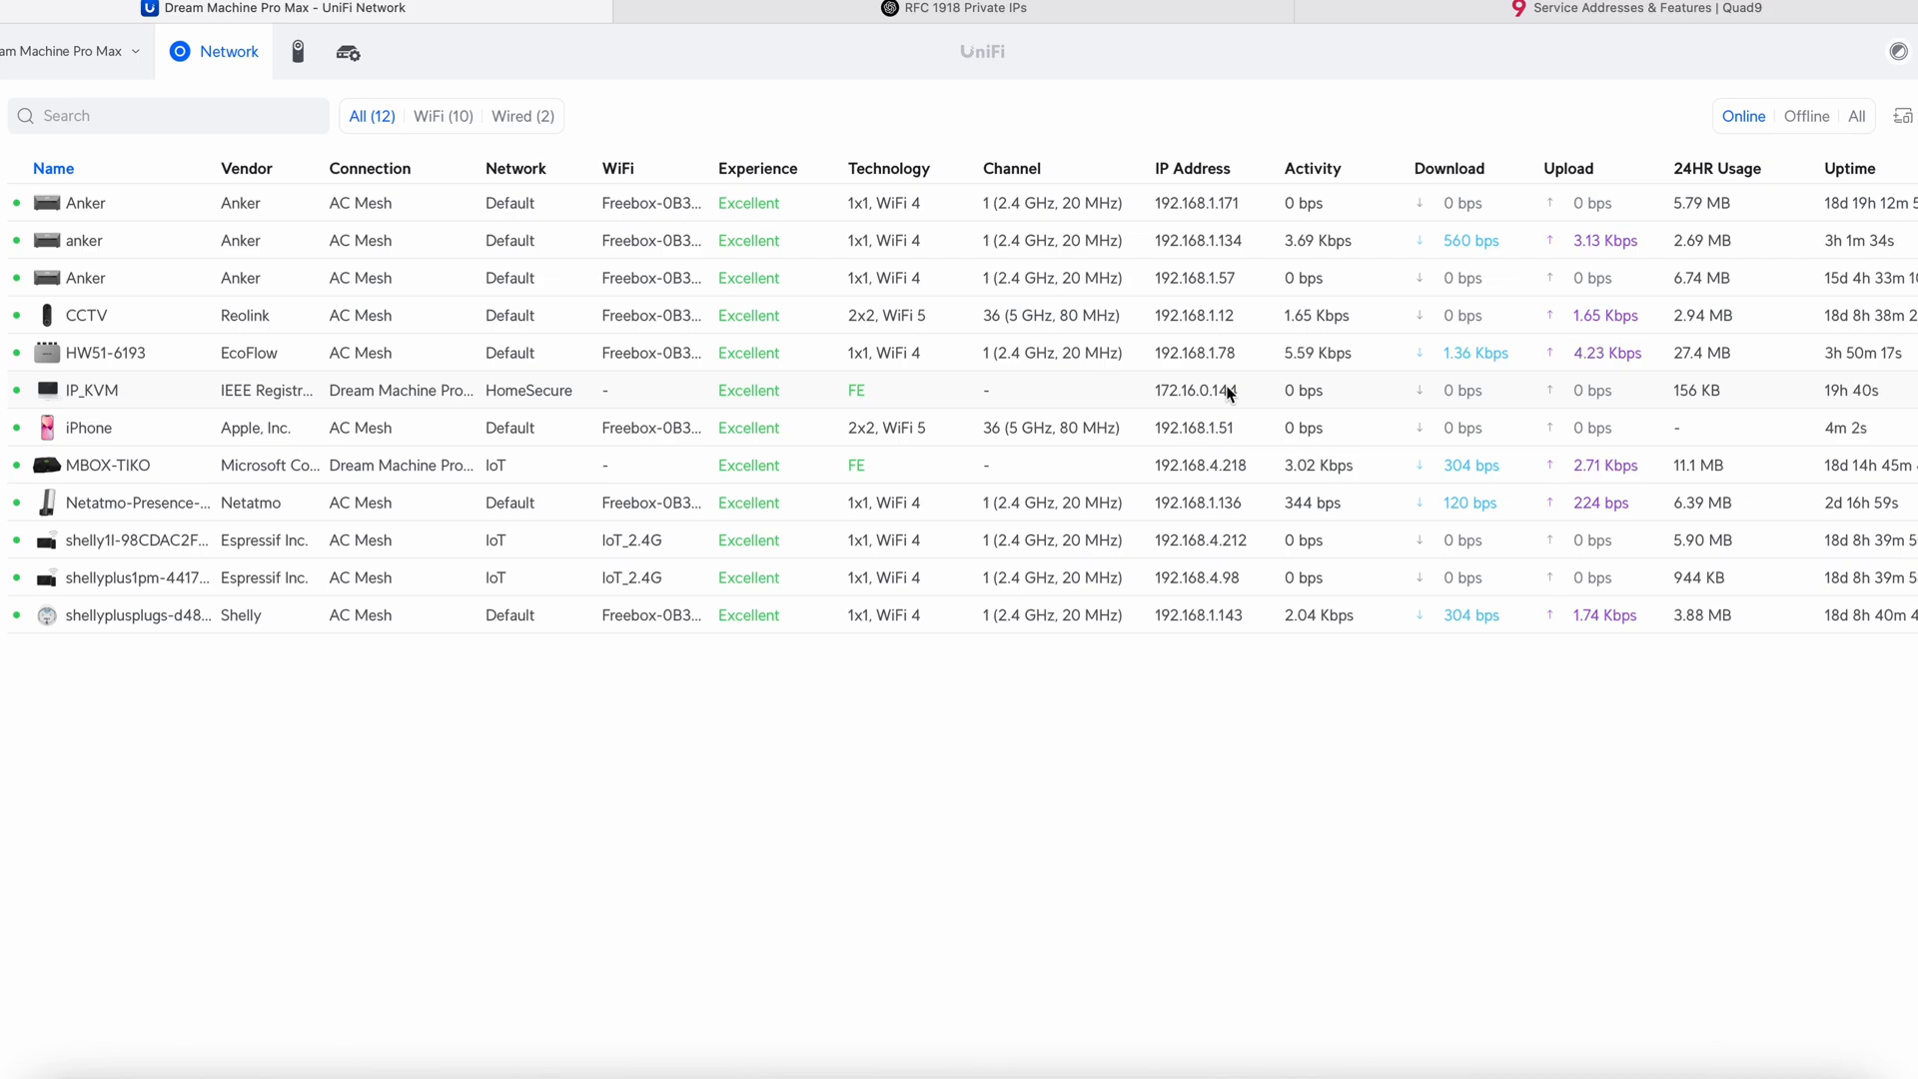
# - Open the IP_KVM client's details, copy its IP address and close the details
pyautogui.click(1231, 393)
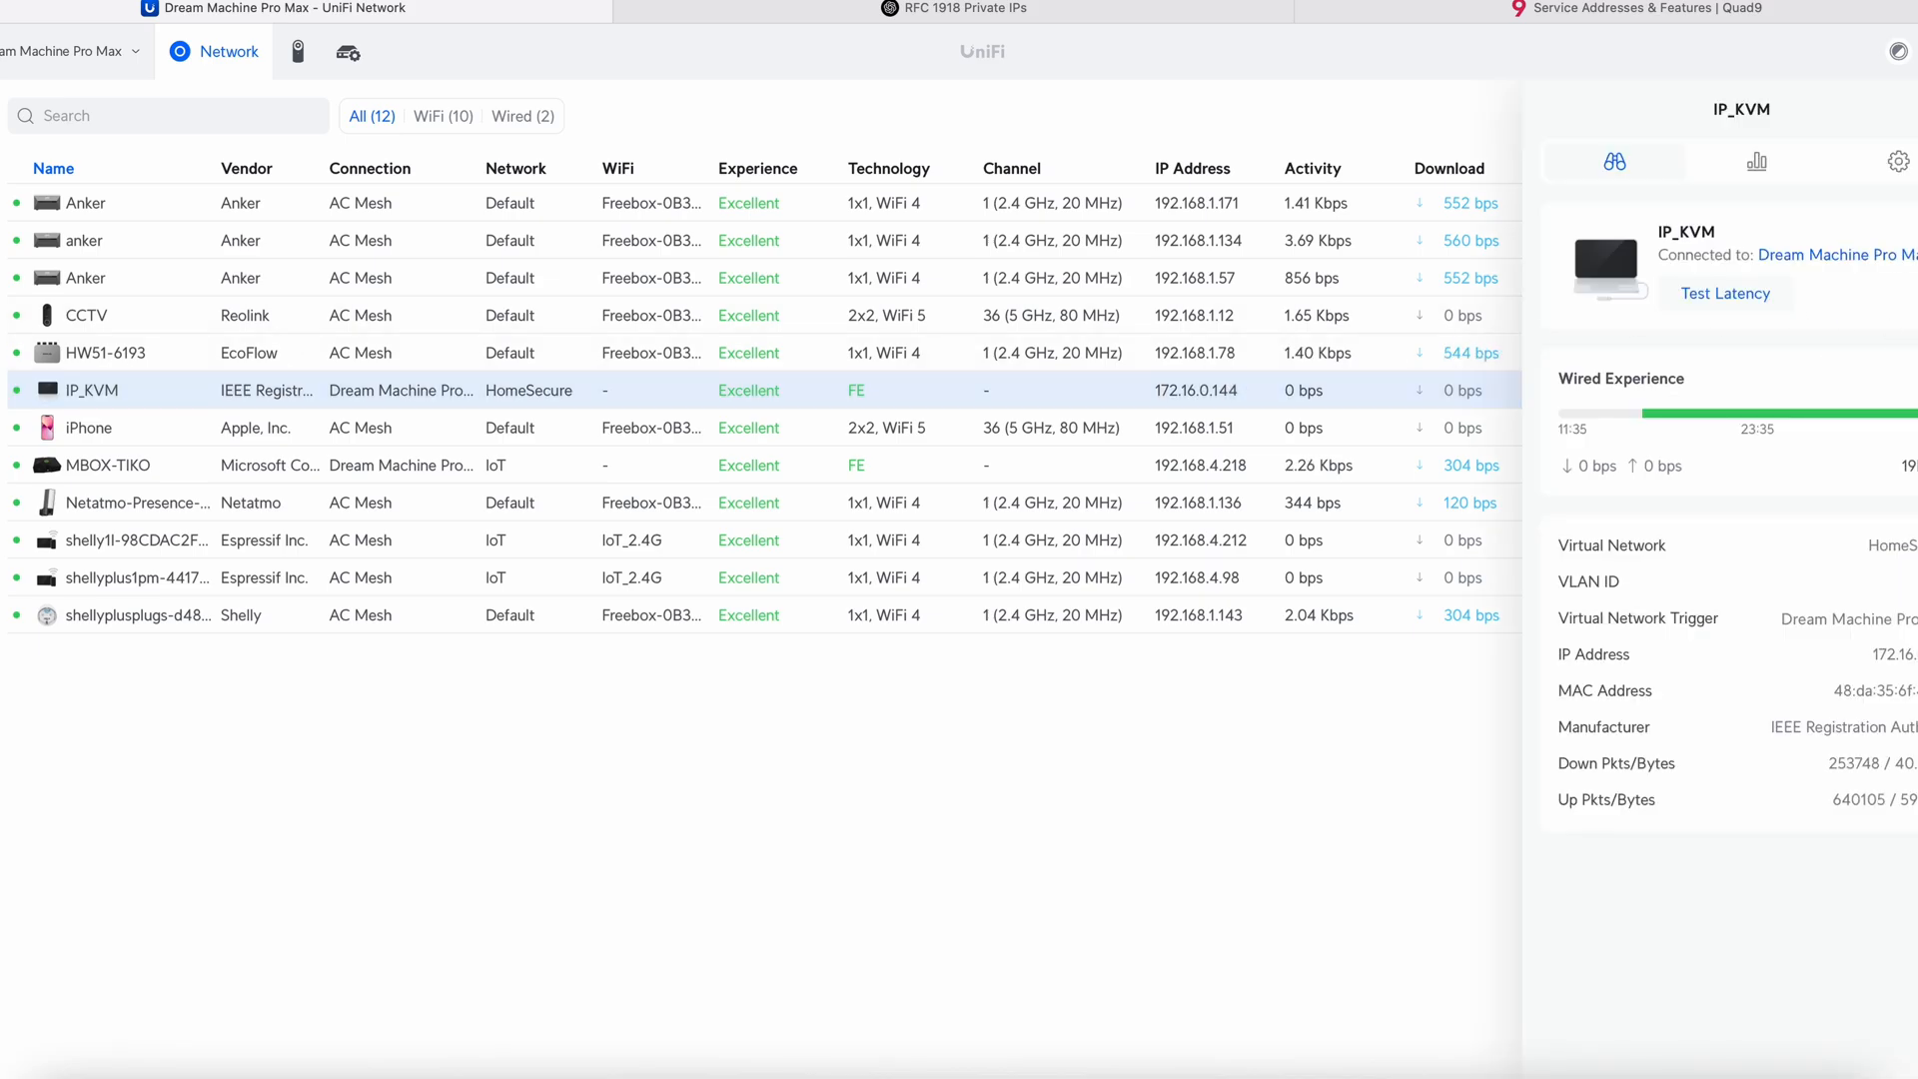
pyautogui.moveTo(1873, 655); pyautogui.dragTo(1917, 655)
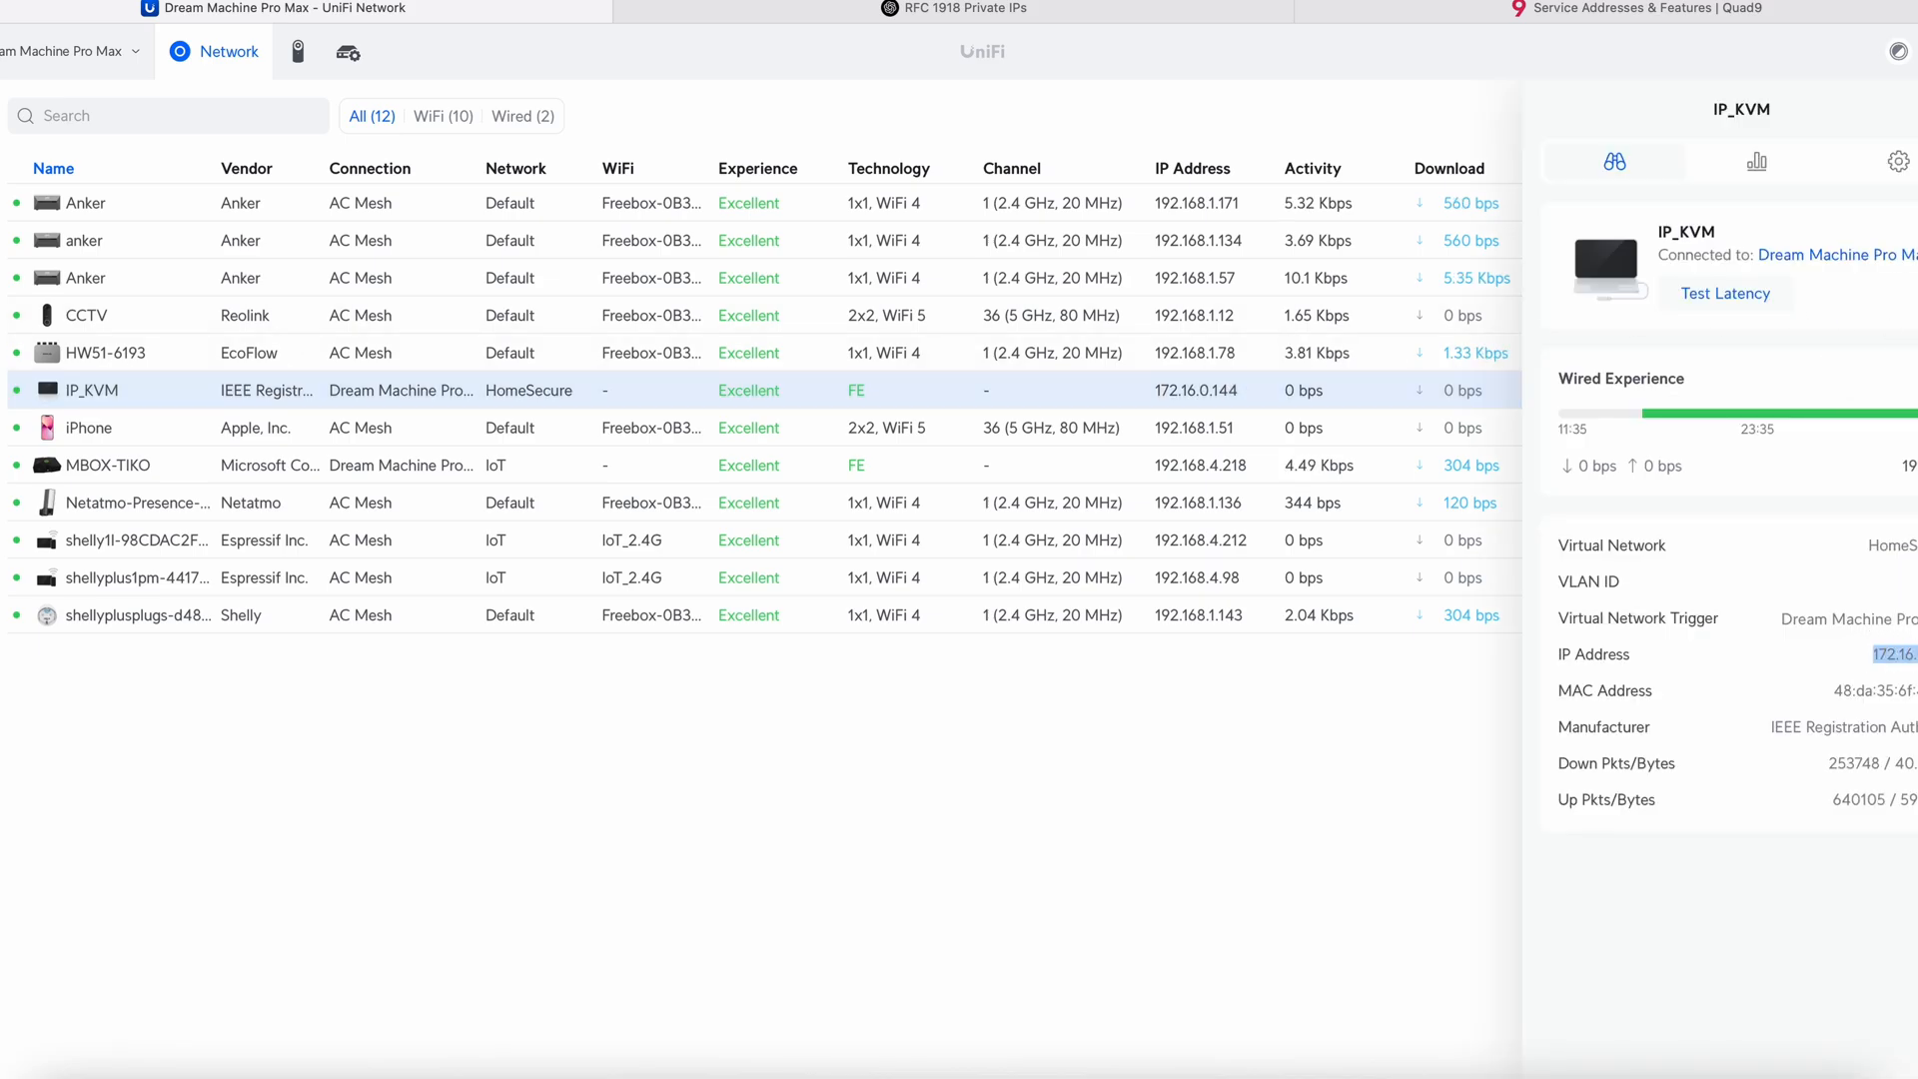
pyautogui.press('Escape')
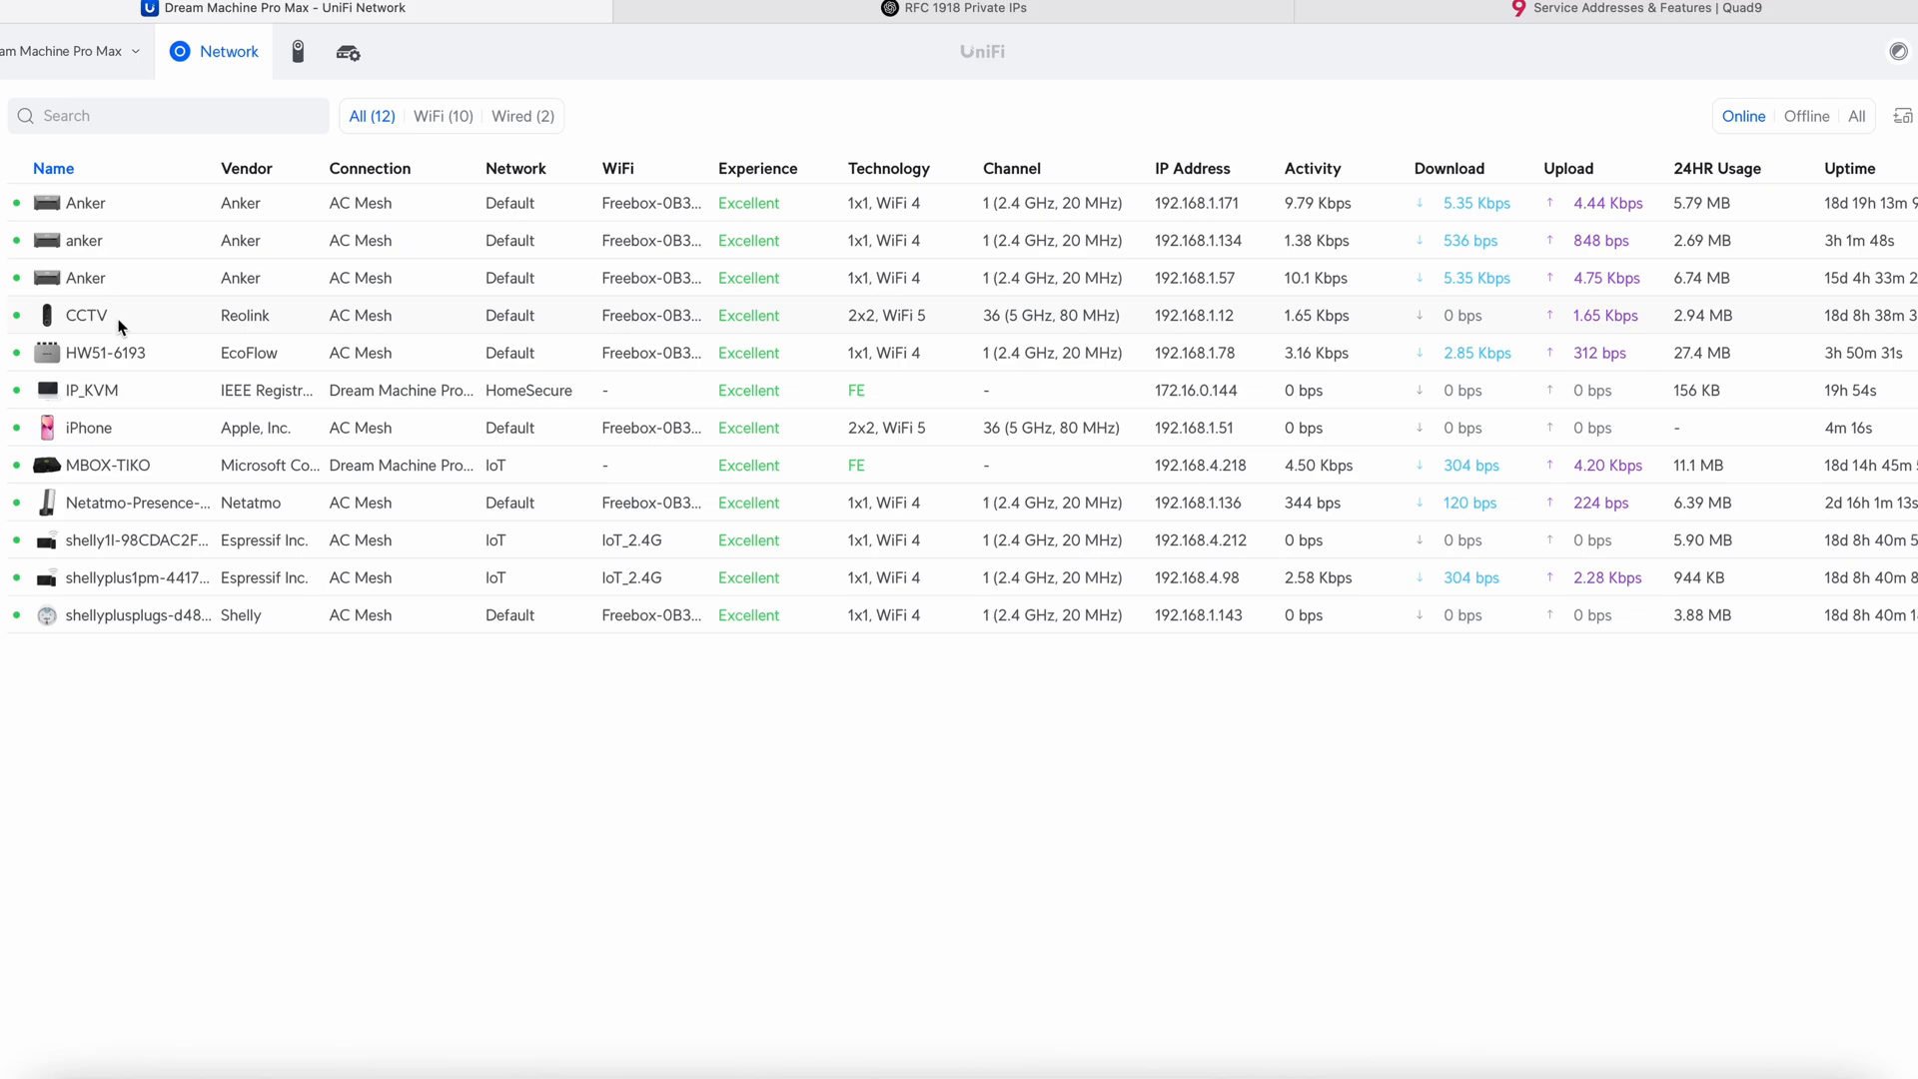
# - Check the details of the Shelly Plus Plug S client, close them and view the UniFi devices list
pyautogui.click(227, 613)
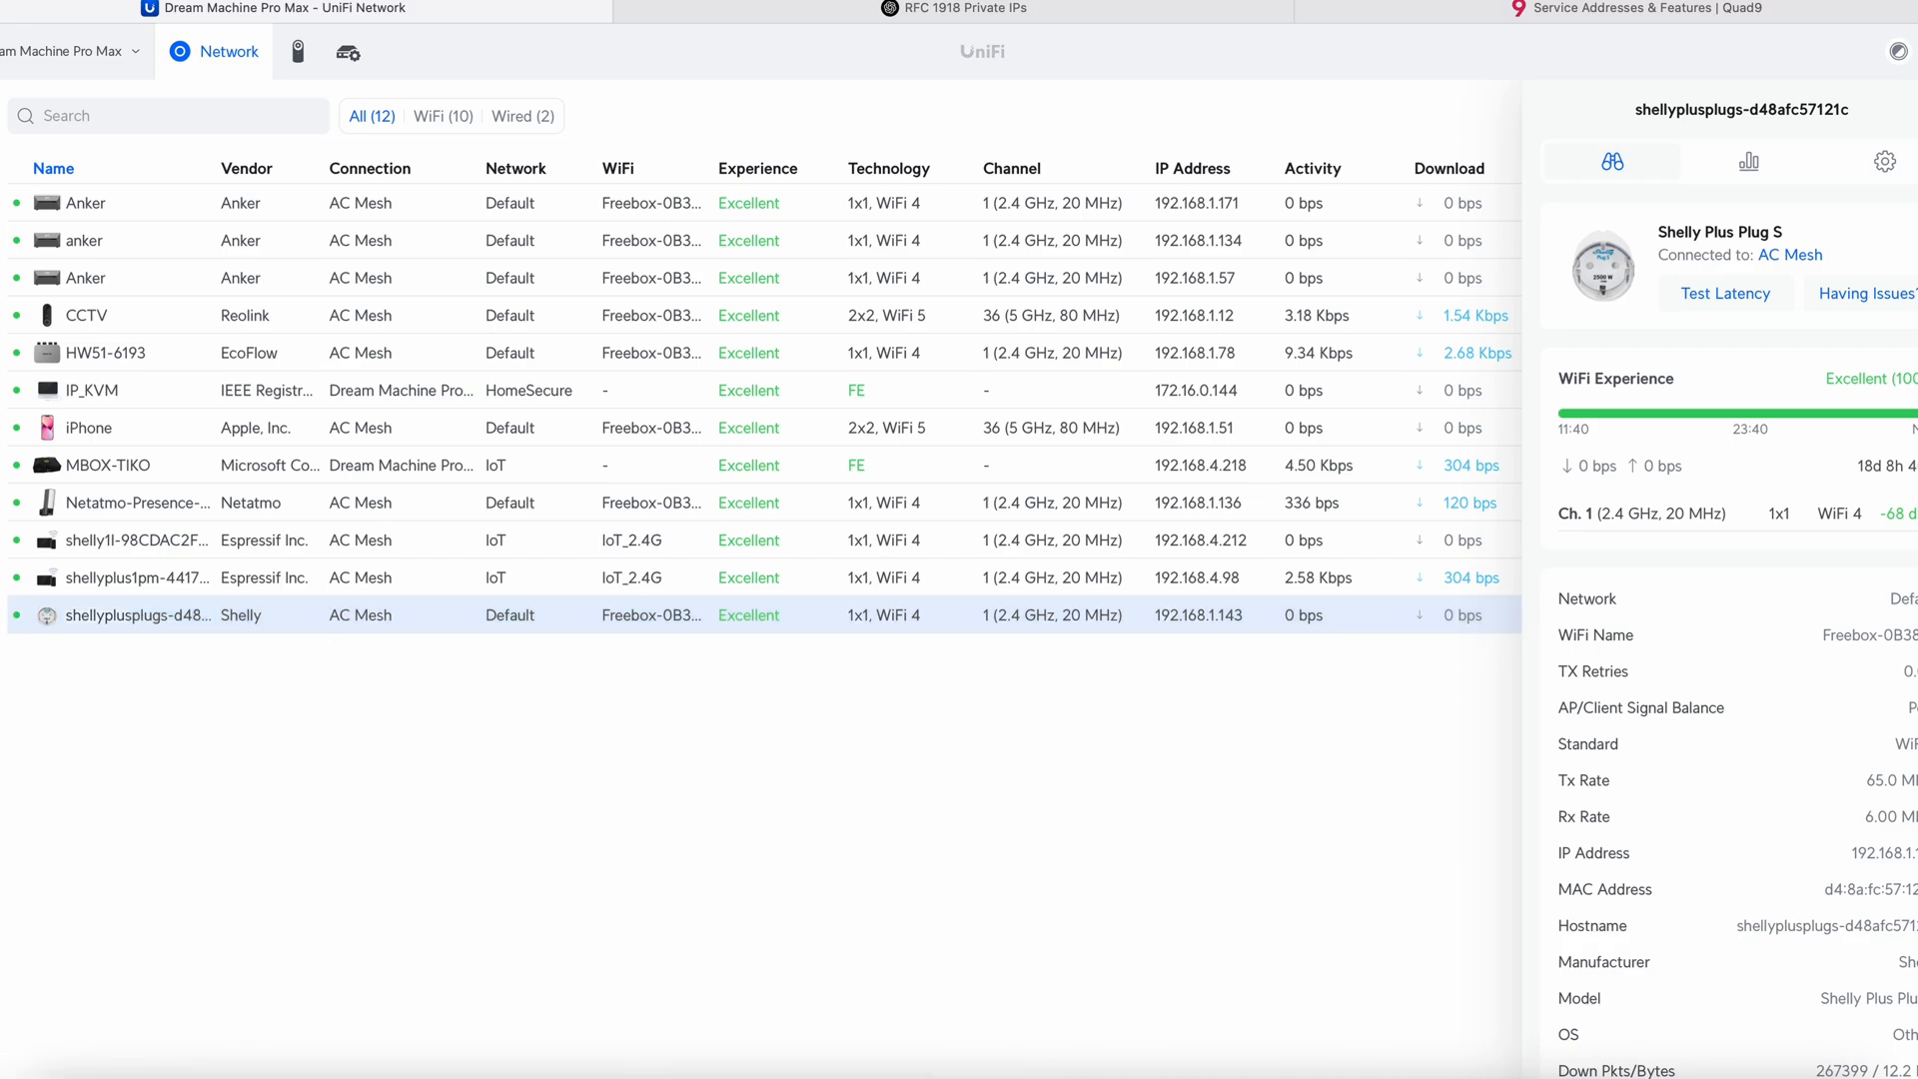
pyautogui.click(1916, 110)
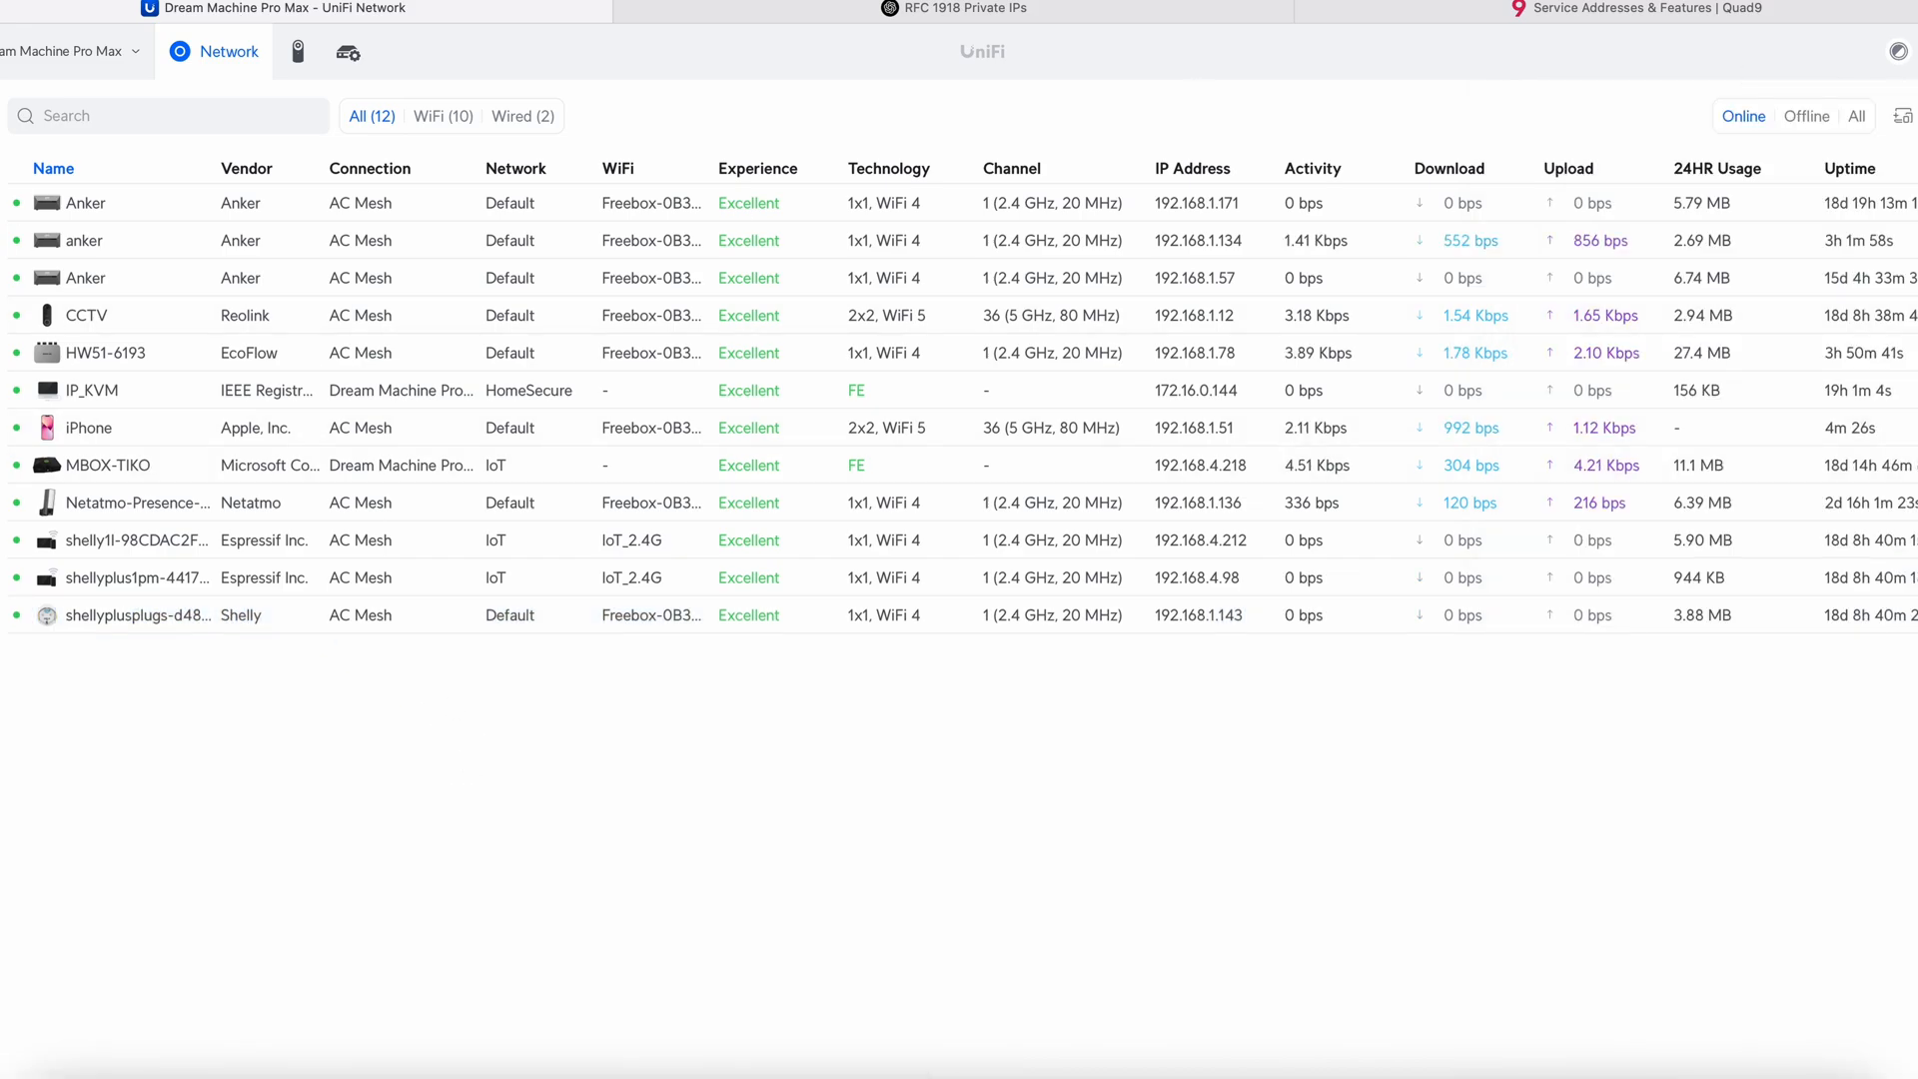
pyautogui.click(2, 219)
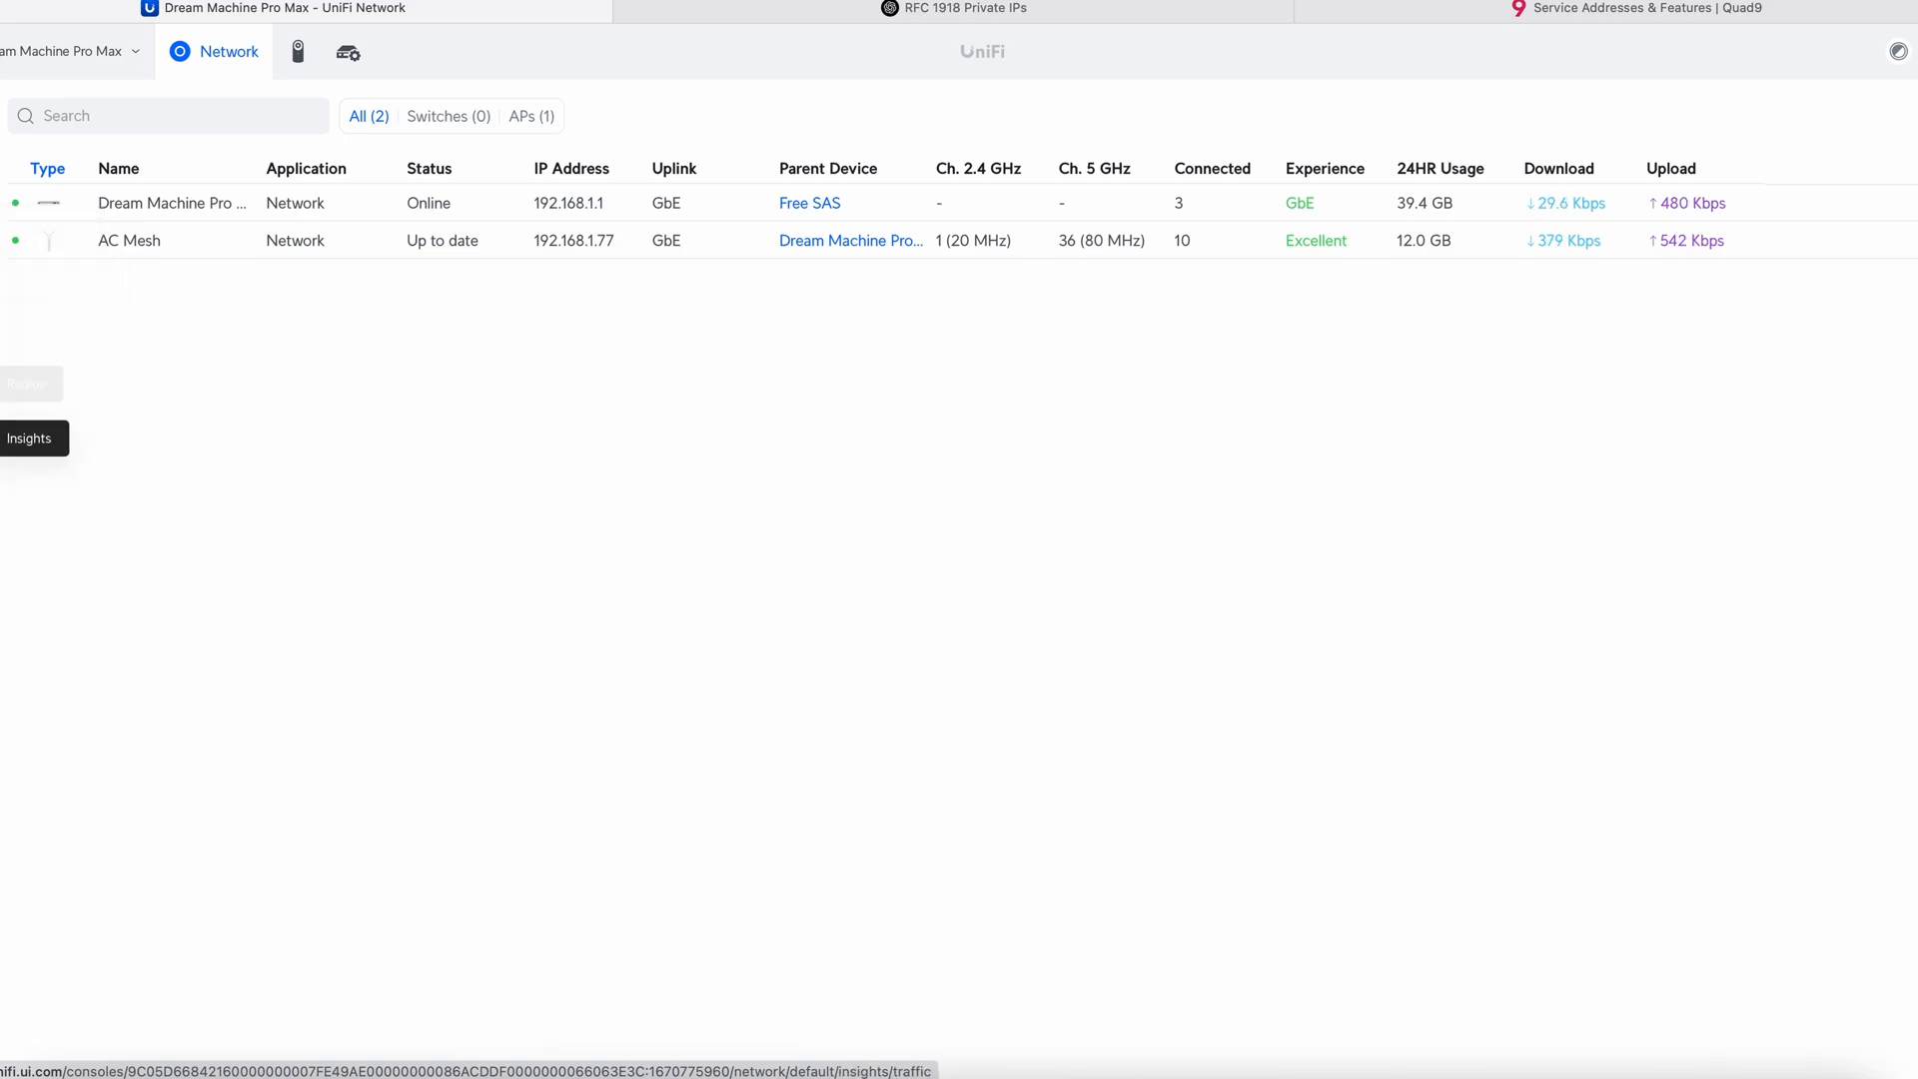
# - Start a firewall policy from trusted++ to IoT in the security settings' zone matrix and name it "Trusted toward IoT"
pyautogui.click(2, 995)
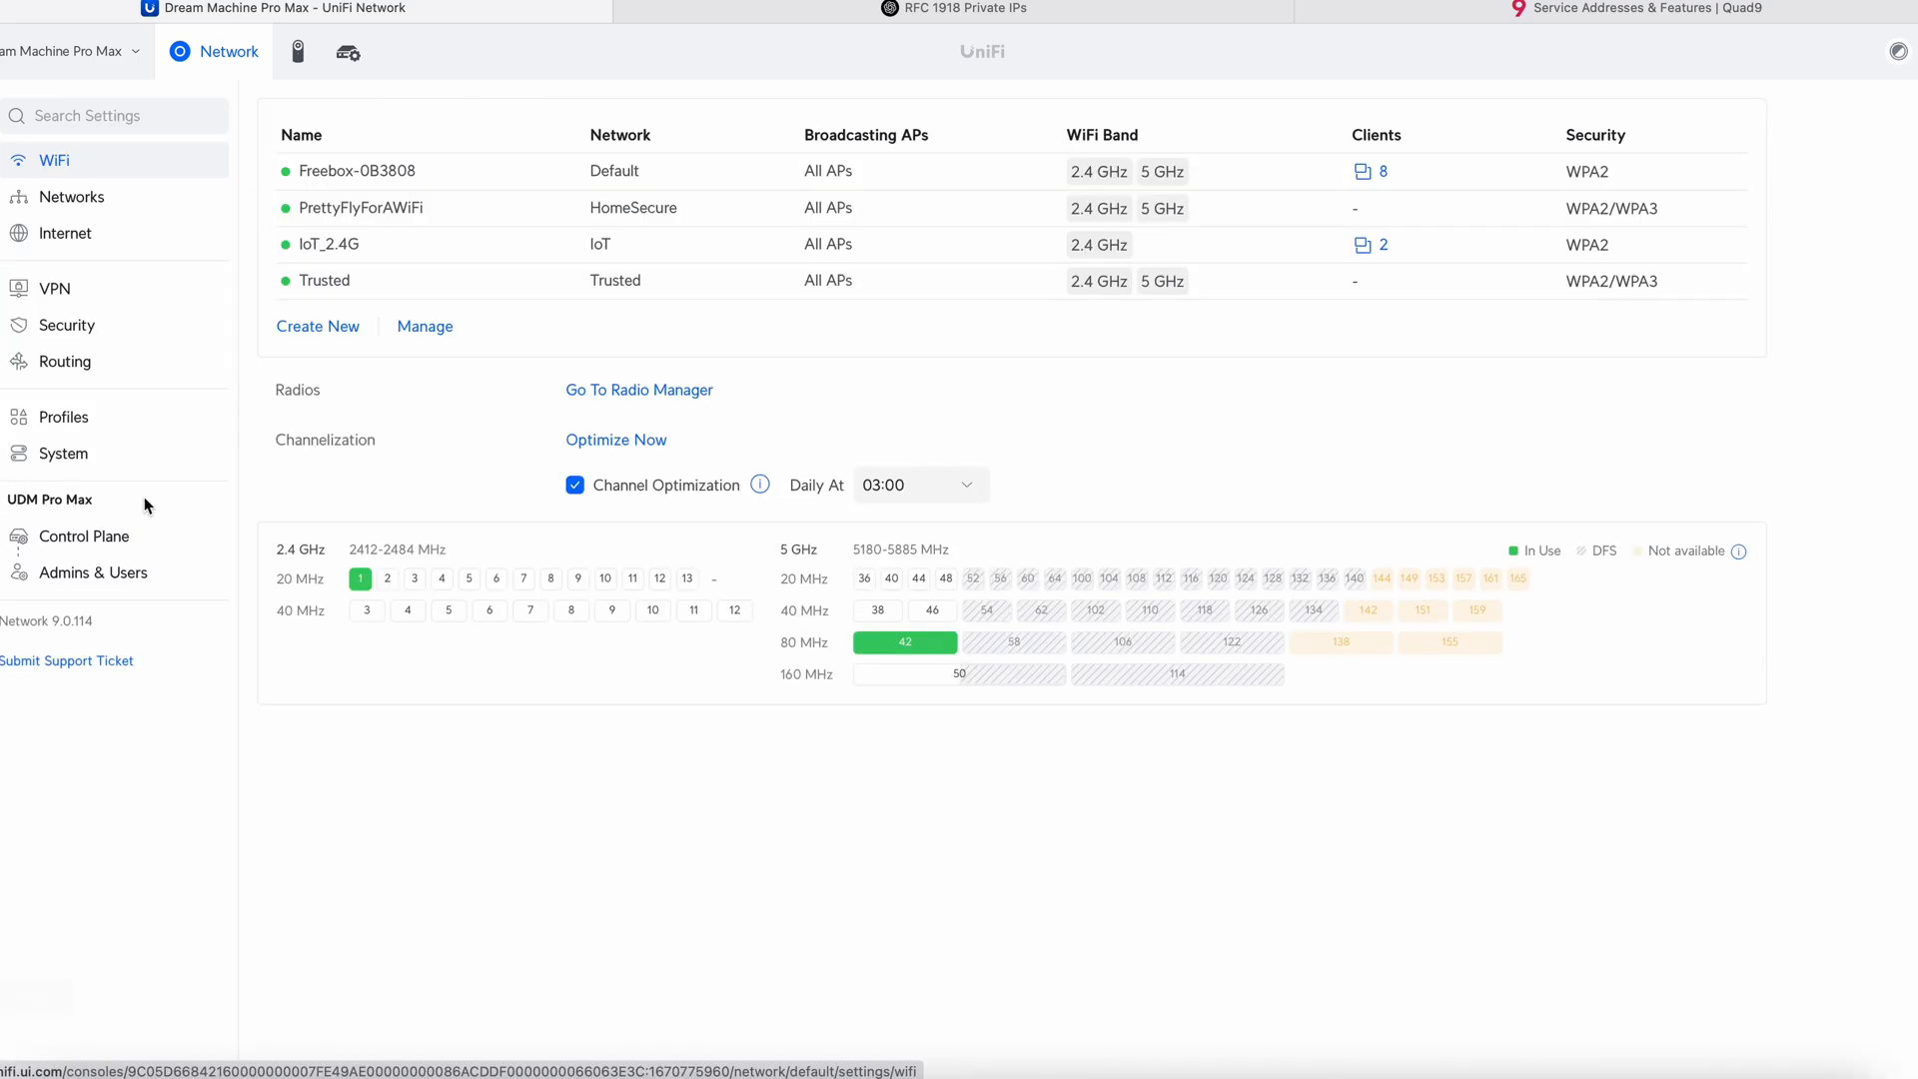
pyautogui.click(166, 329)
pyautogui.scroll(-6, 475, 417)
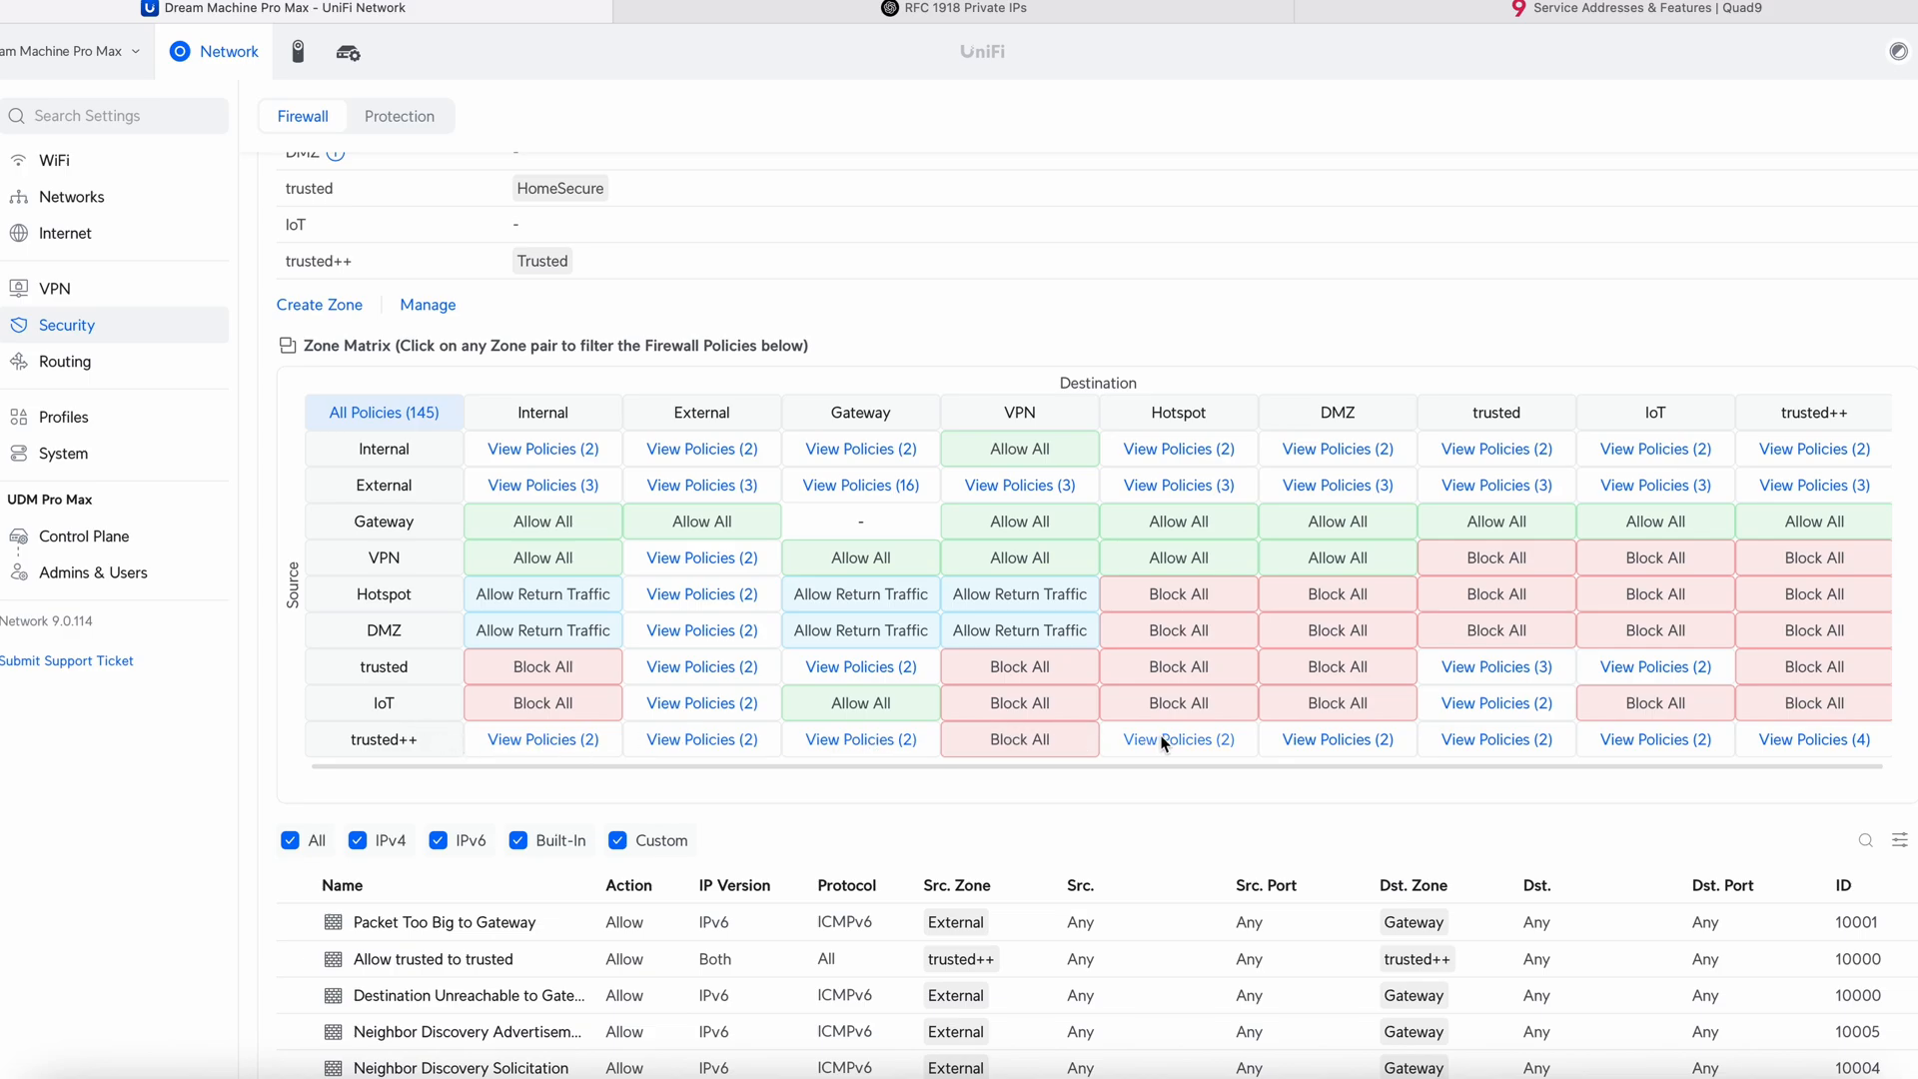
pyautogui.click(1615, 745)
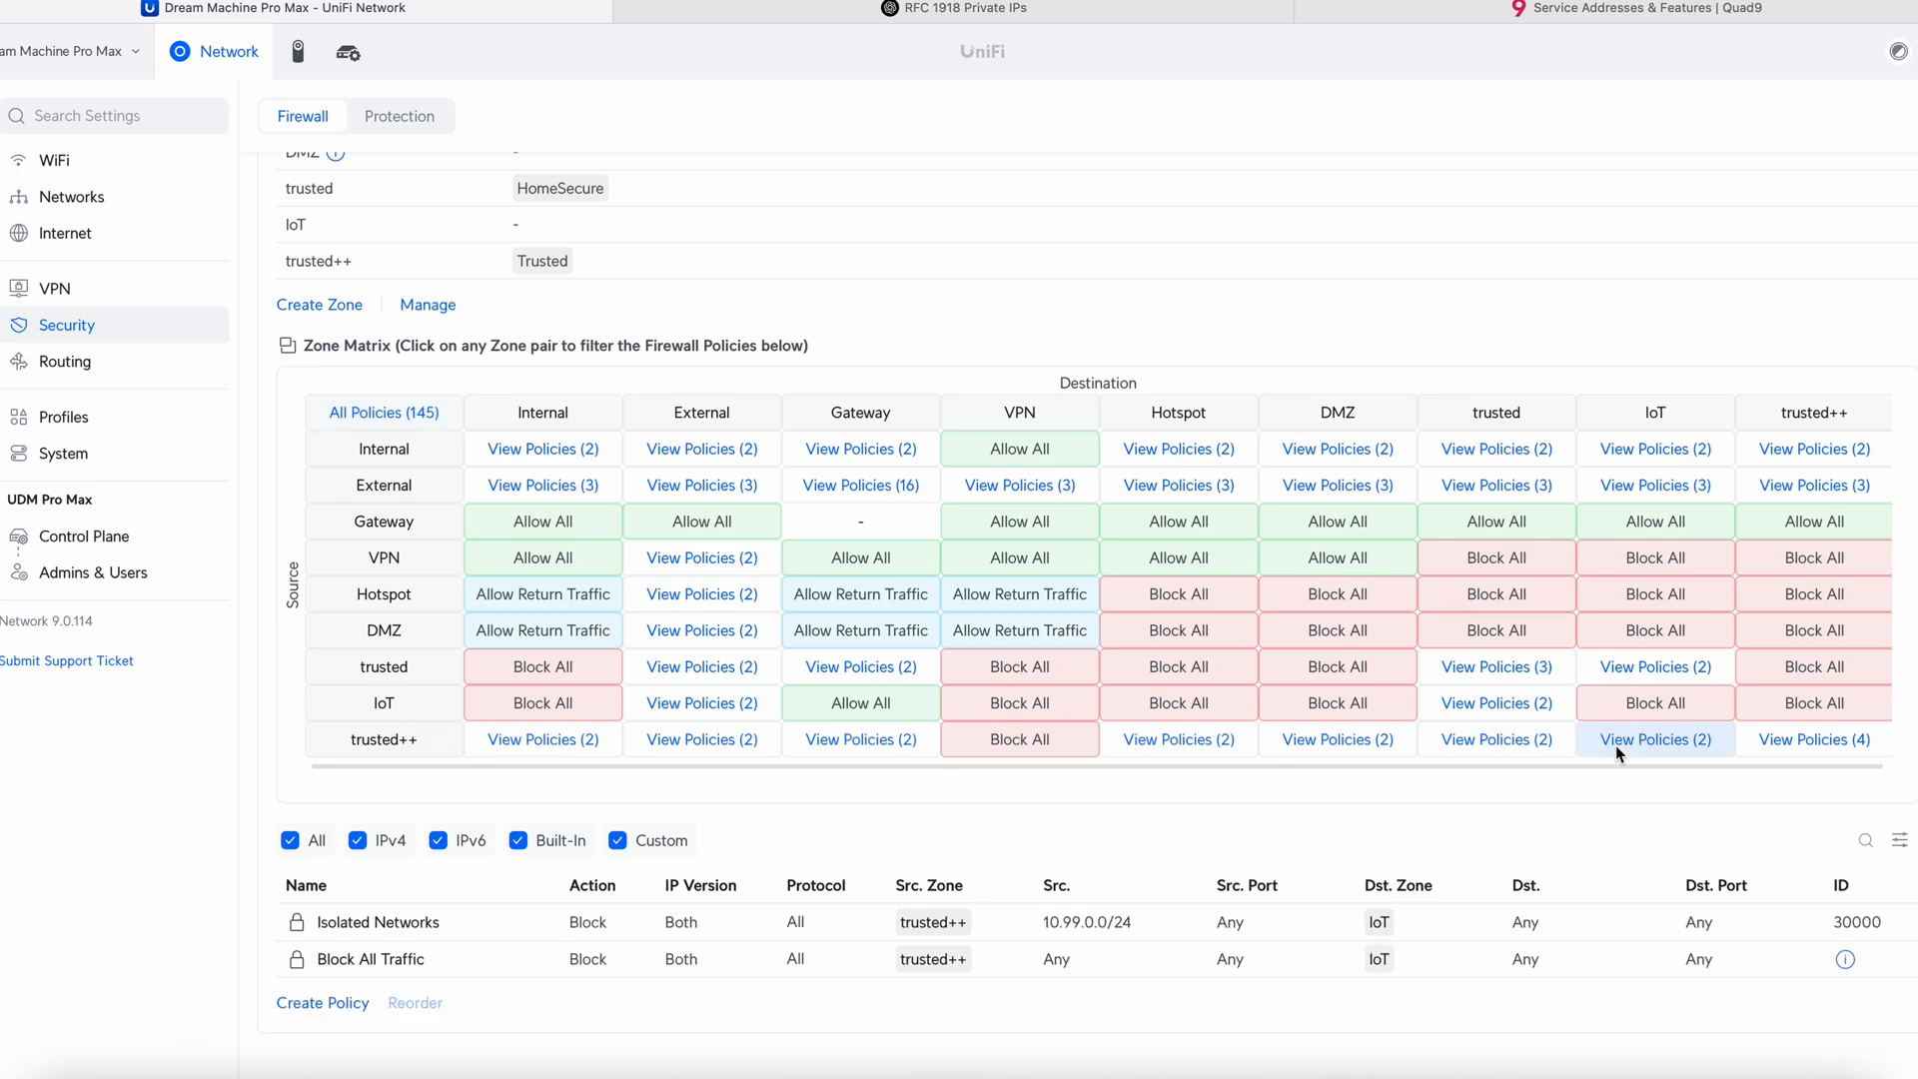
pyautogui.scroll(-5, 1610, 747)
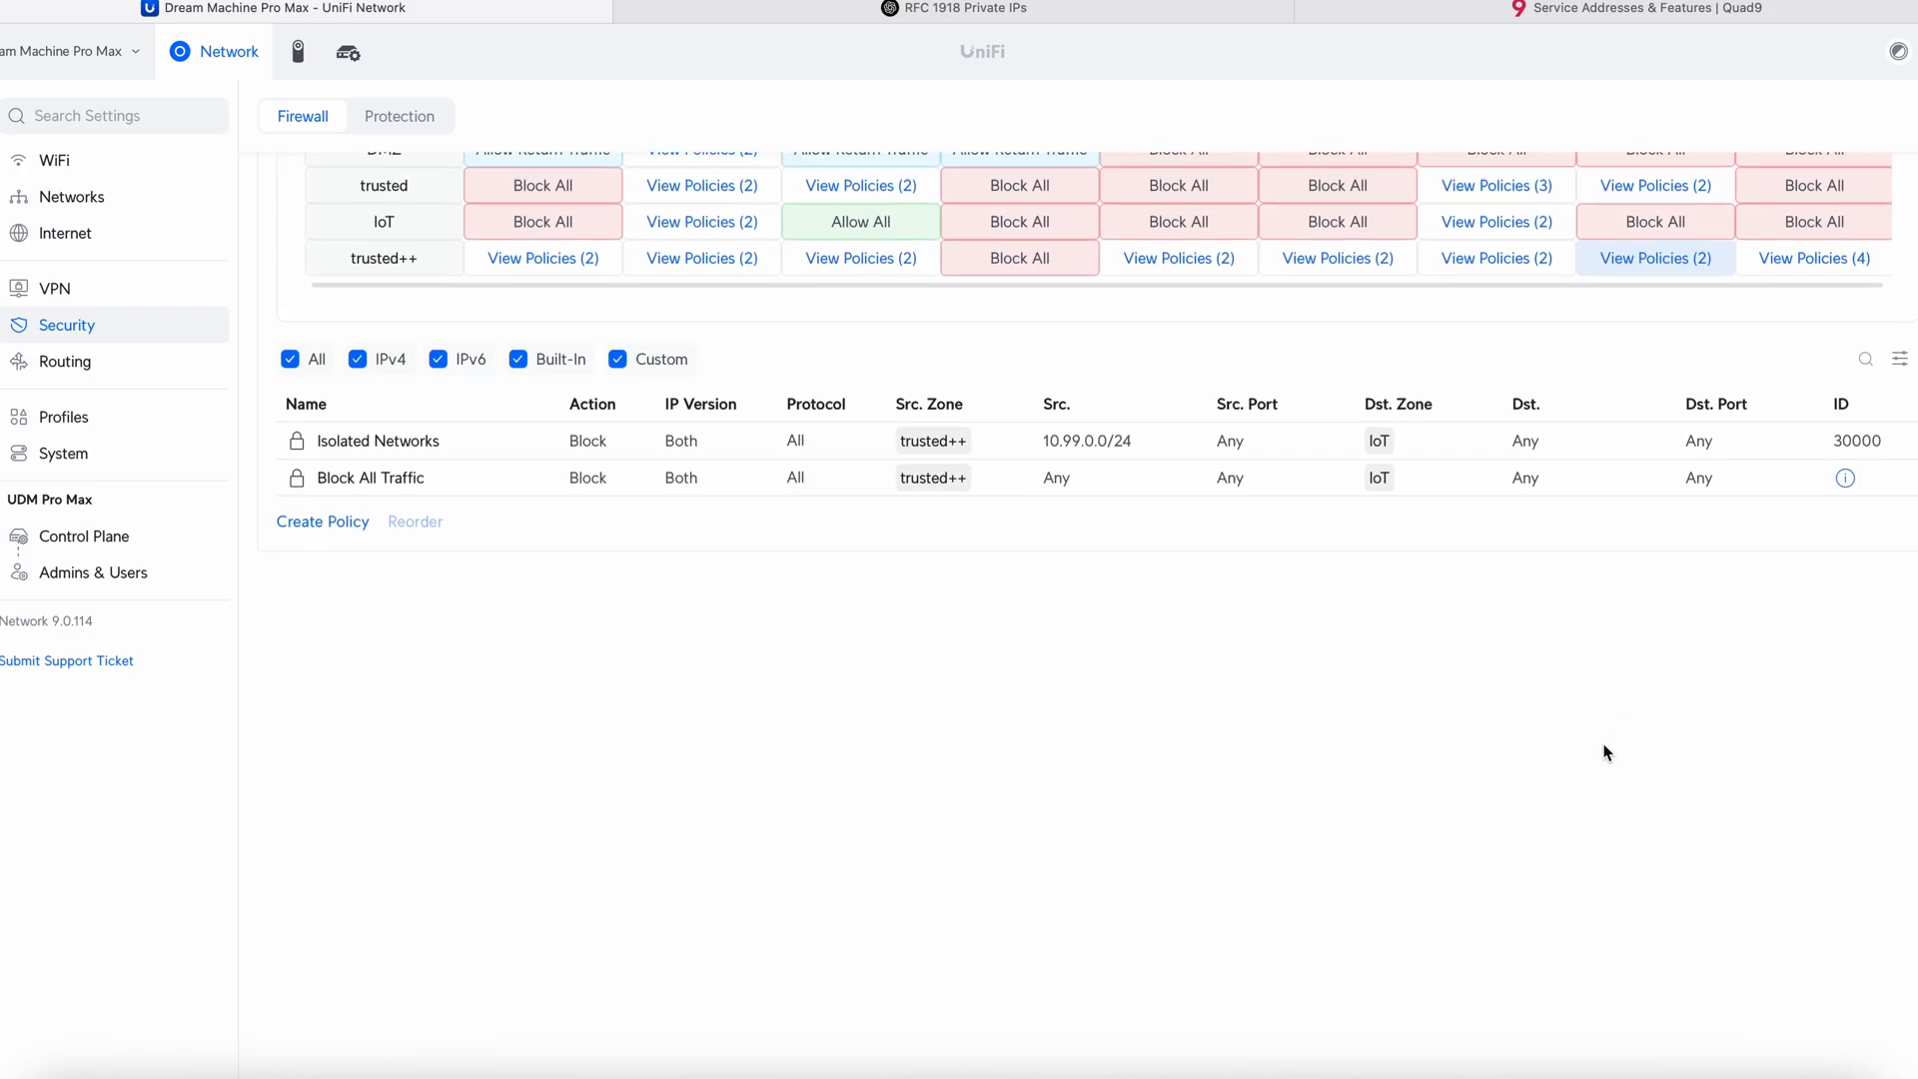
pyautogui.click(326, 529)
pyautogui.click(1591, 214)
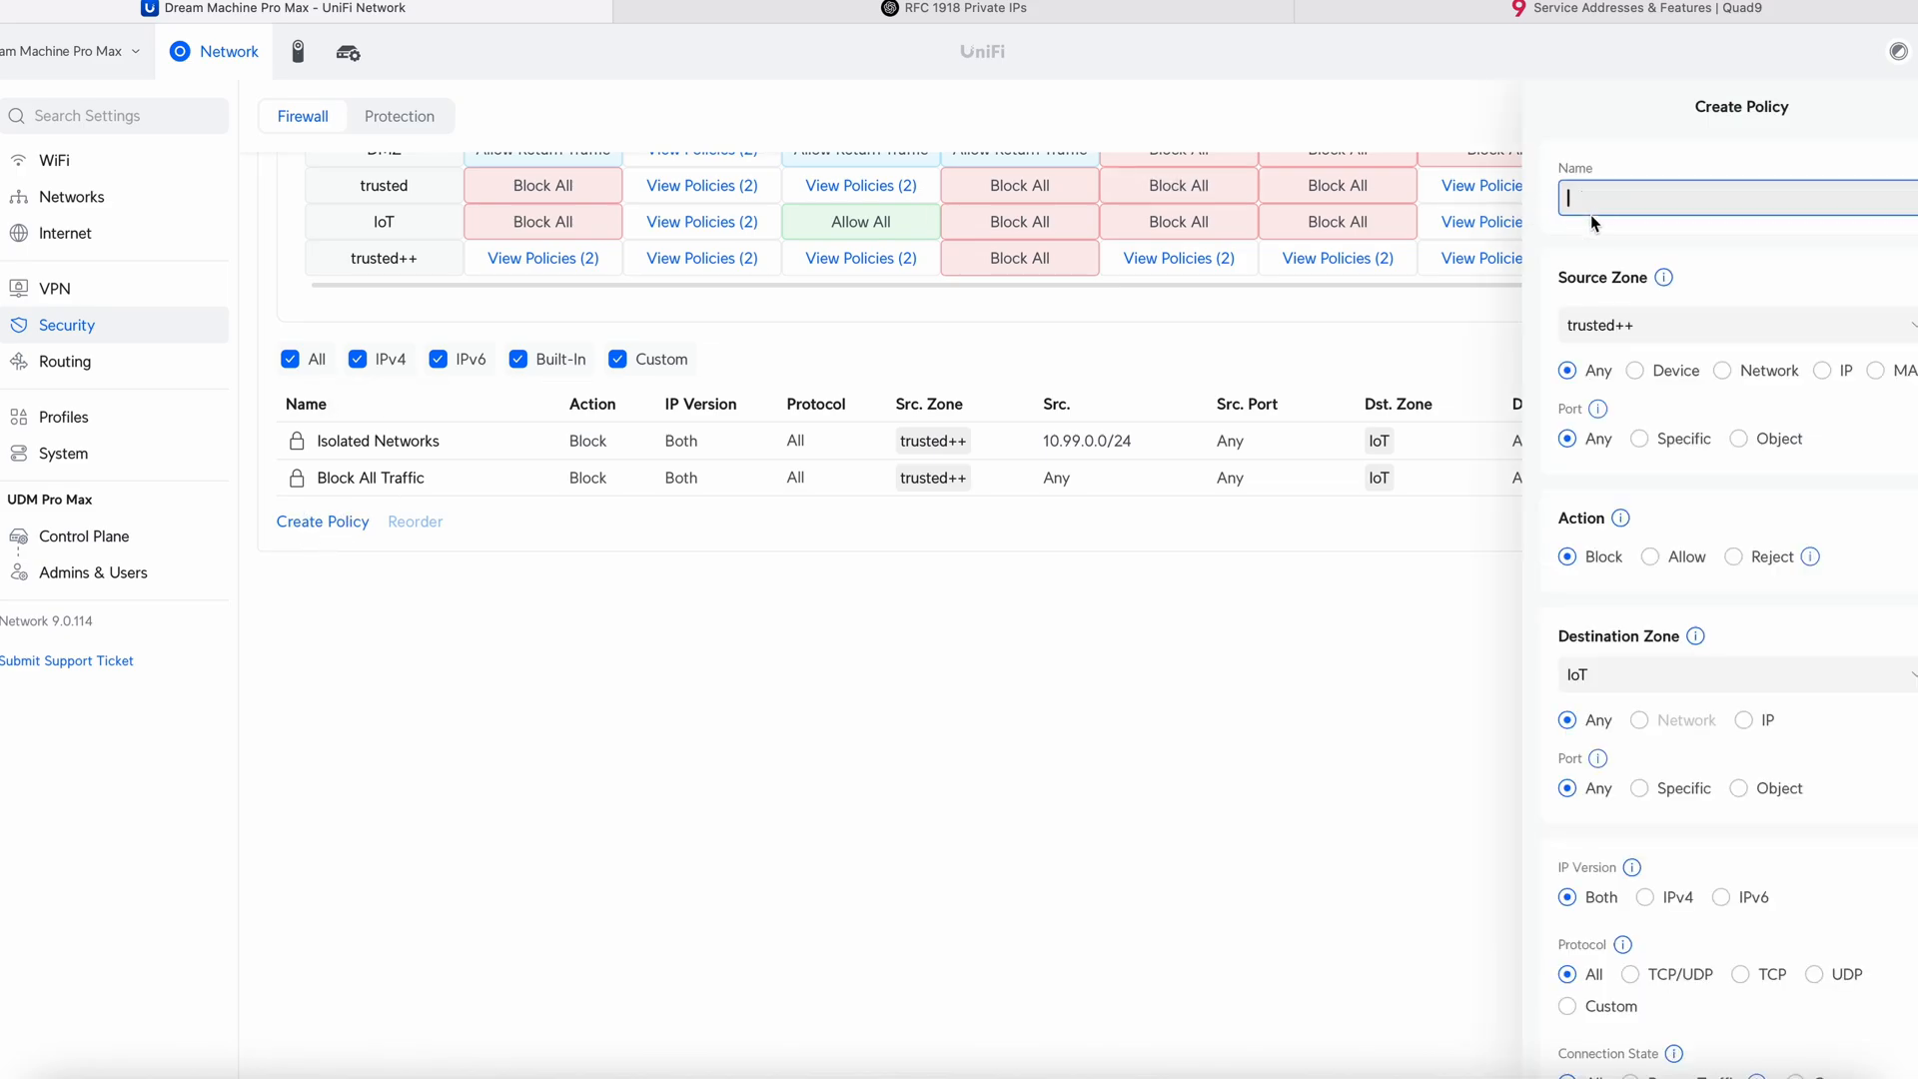
pyautogui.write('Truste')
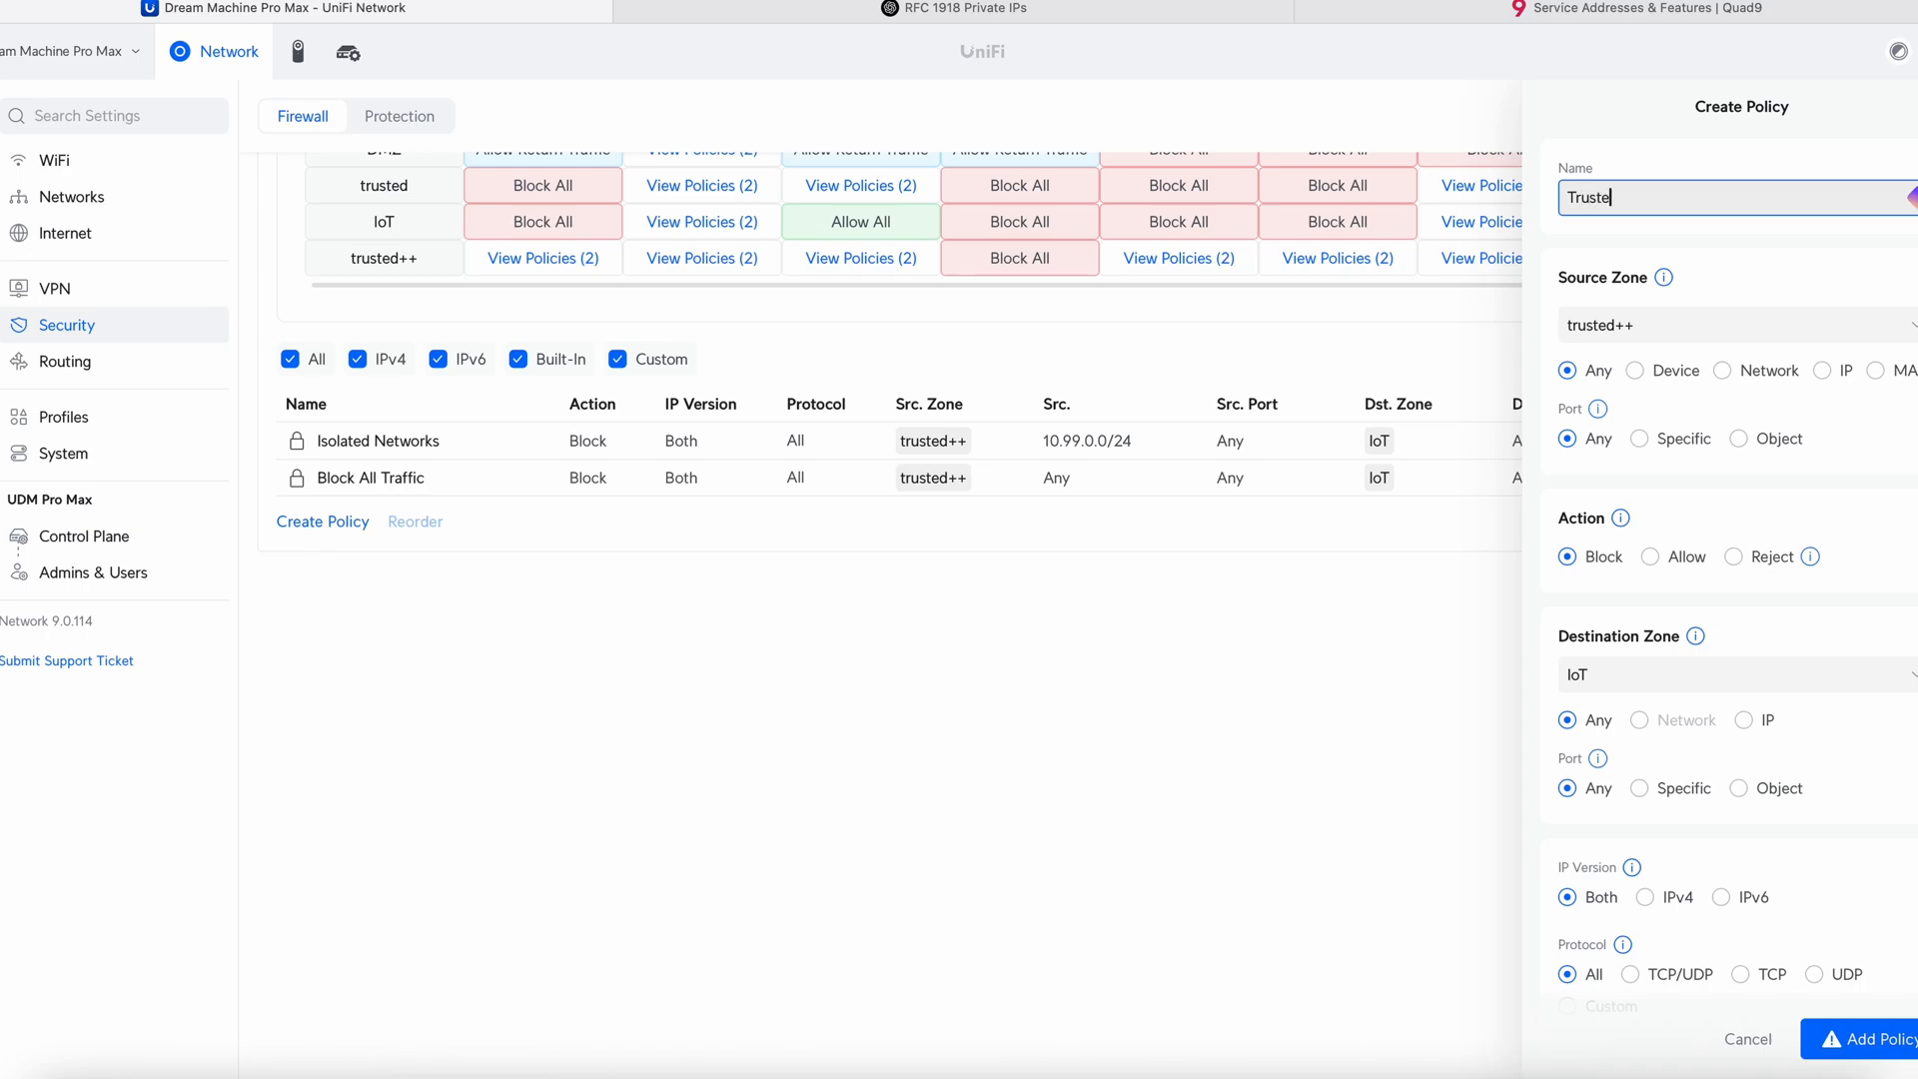
pyautogui.write('d towardIoT')
# - Restrict the policy's IoT destination to the specific IP address 172.16.0.144
pyautogui.scroll(-1, 1843, 497)
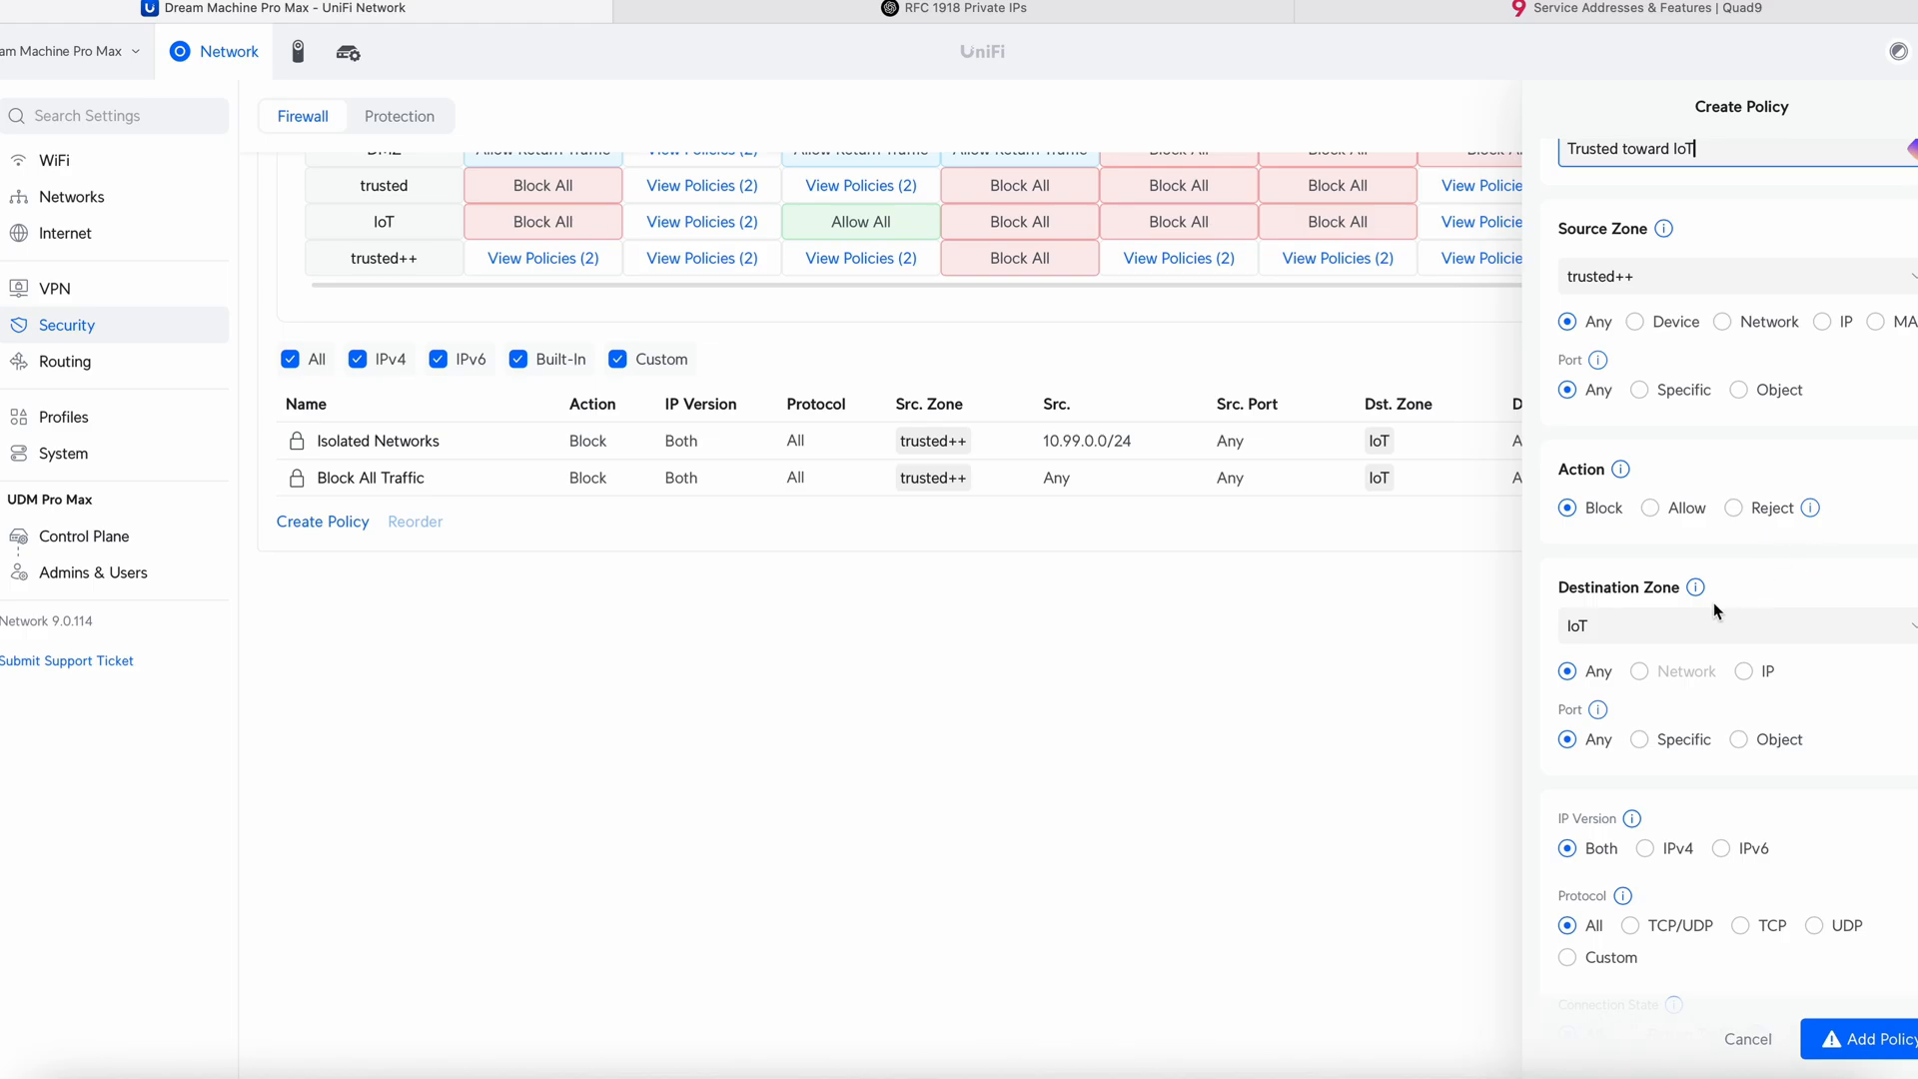
pyautogui.click(1742, 672)
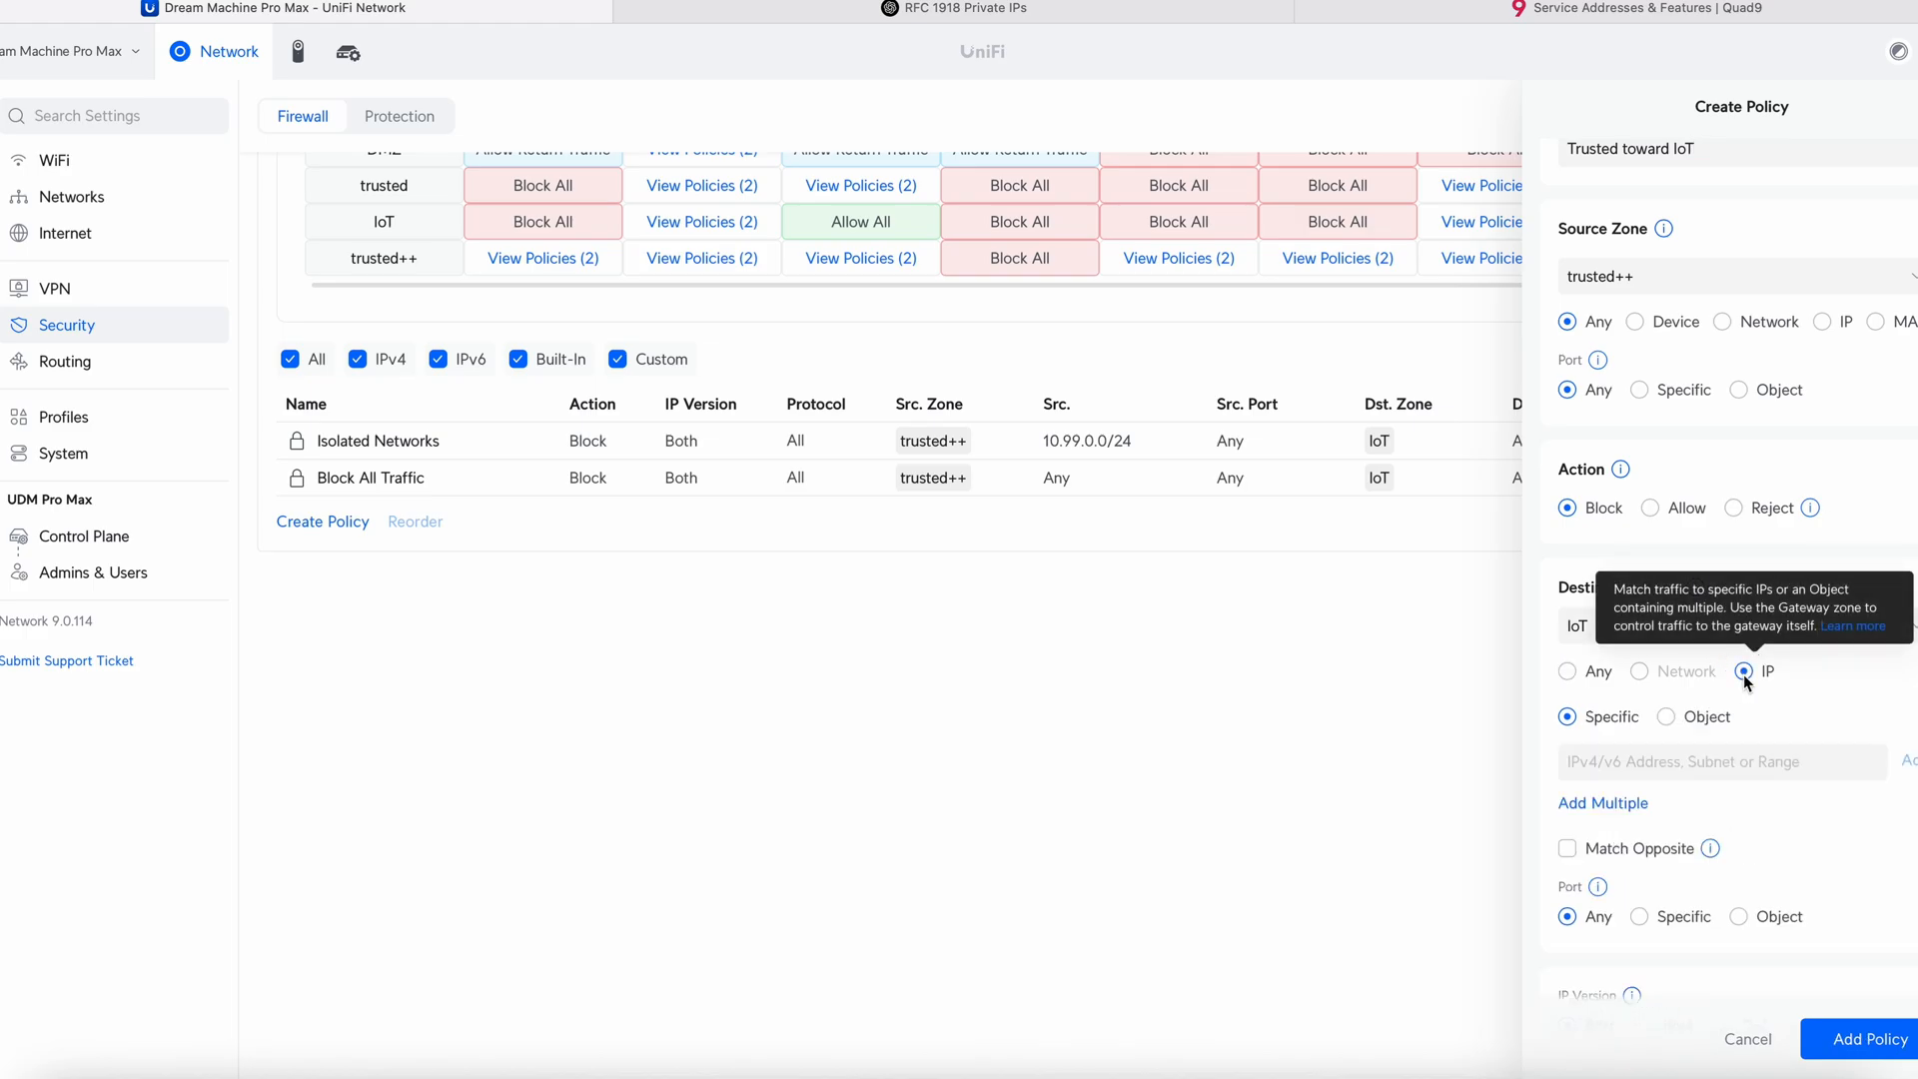
pyautogui.click(1650, 761)
pyautogui.write('172.16.0.144')
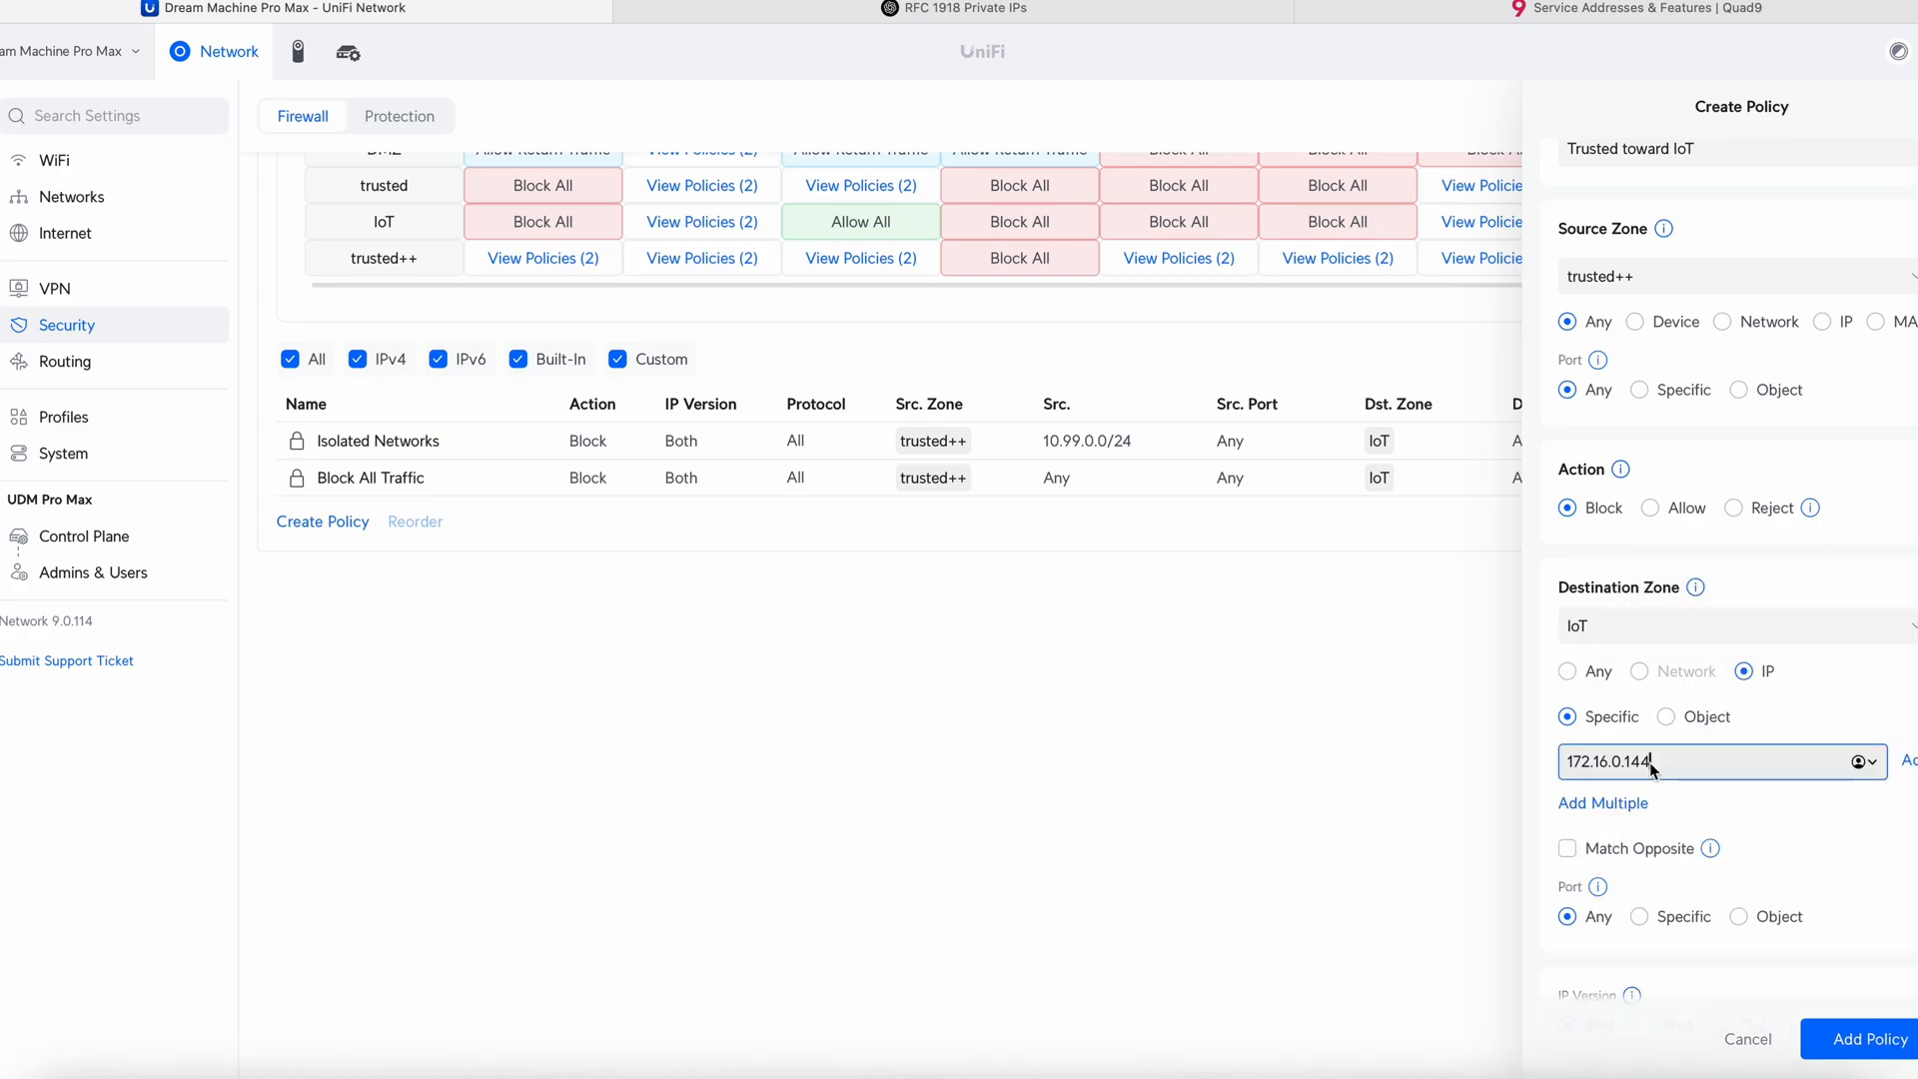
pyautogui.click(1909, 762)
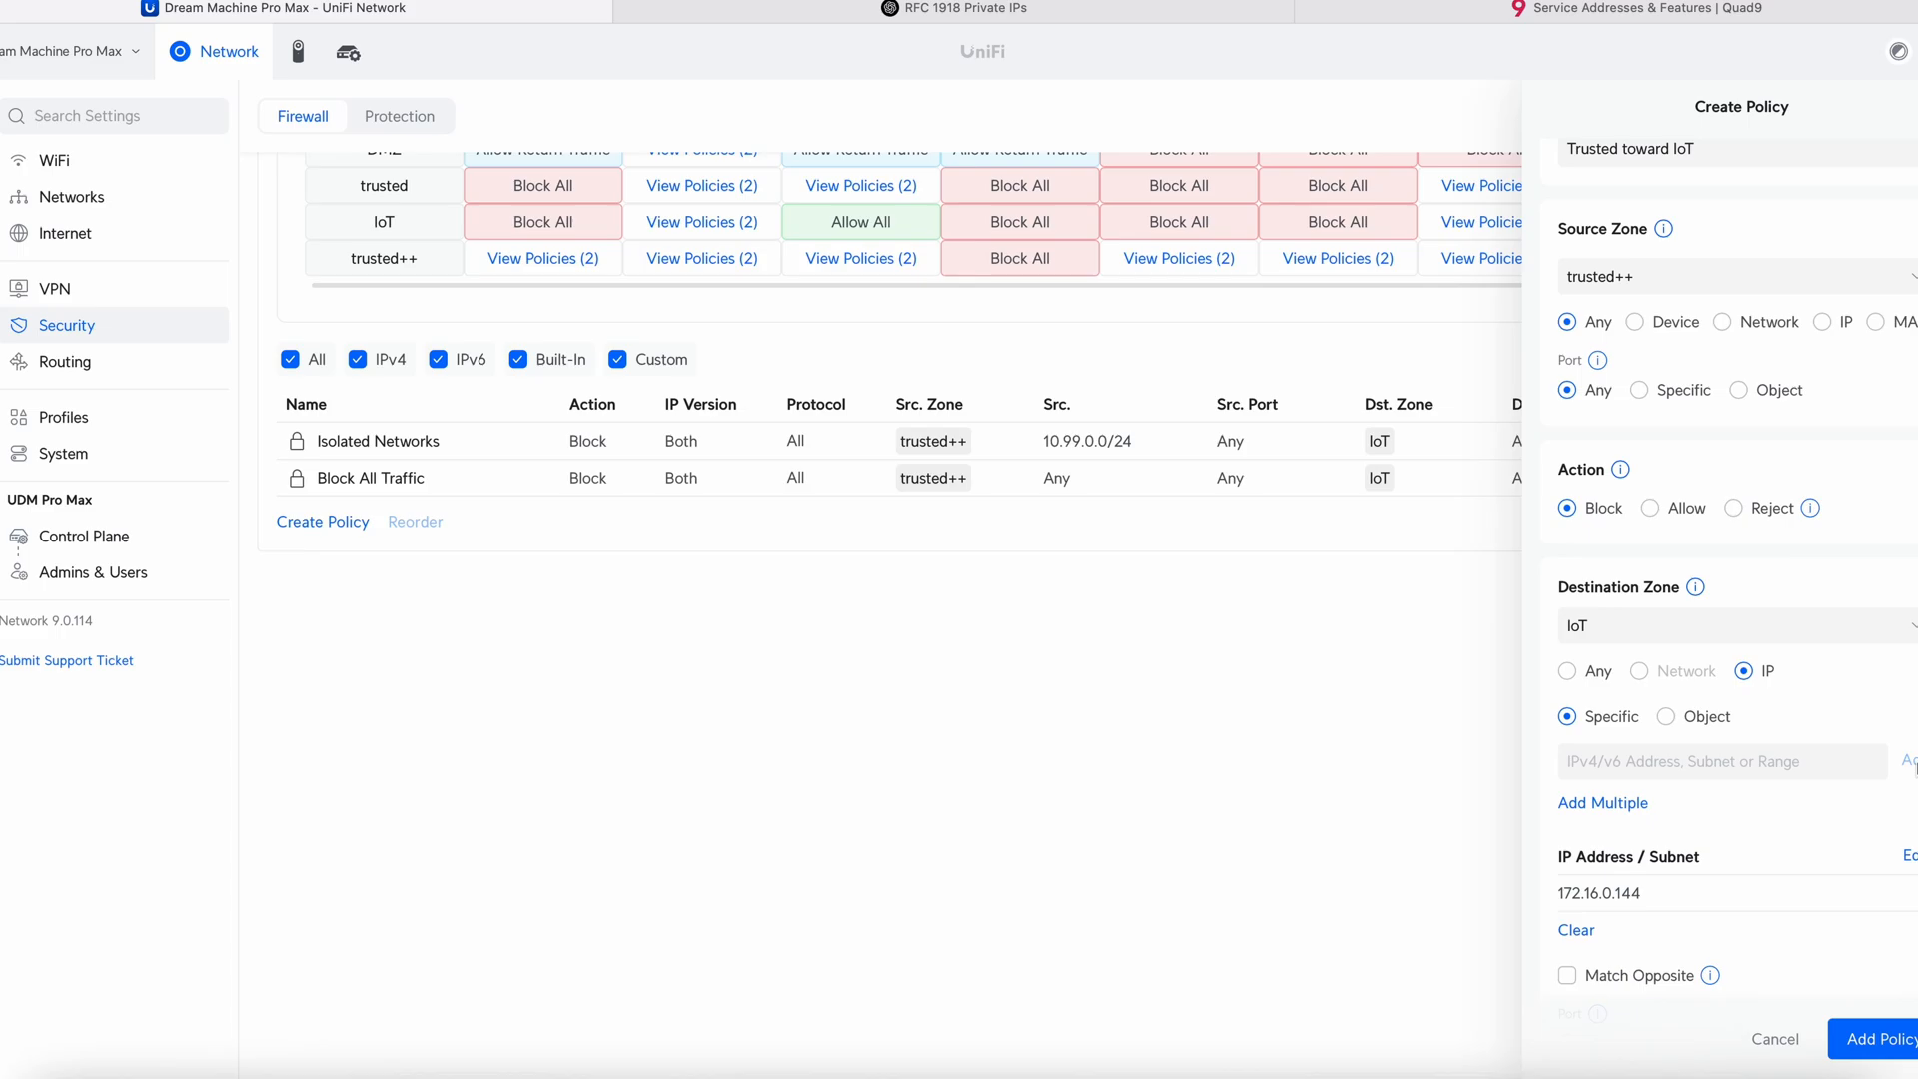
pyautogui.scroll(-3, 1914, 767)
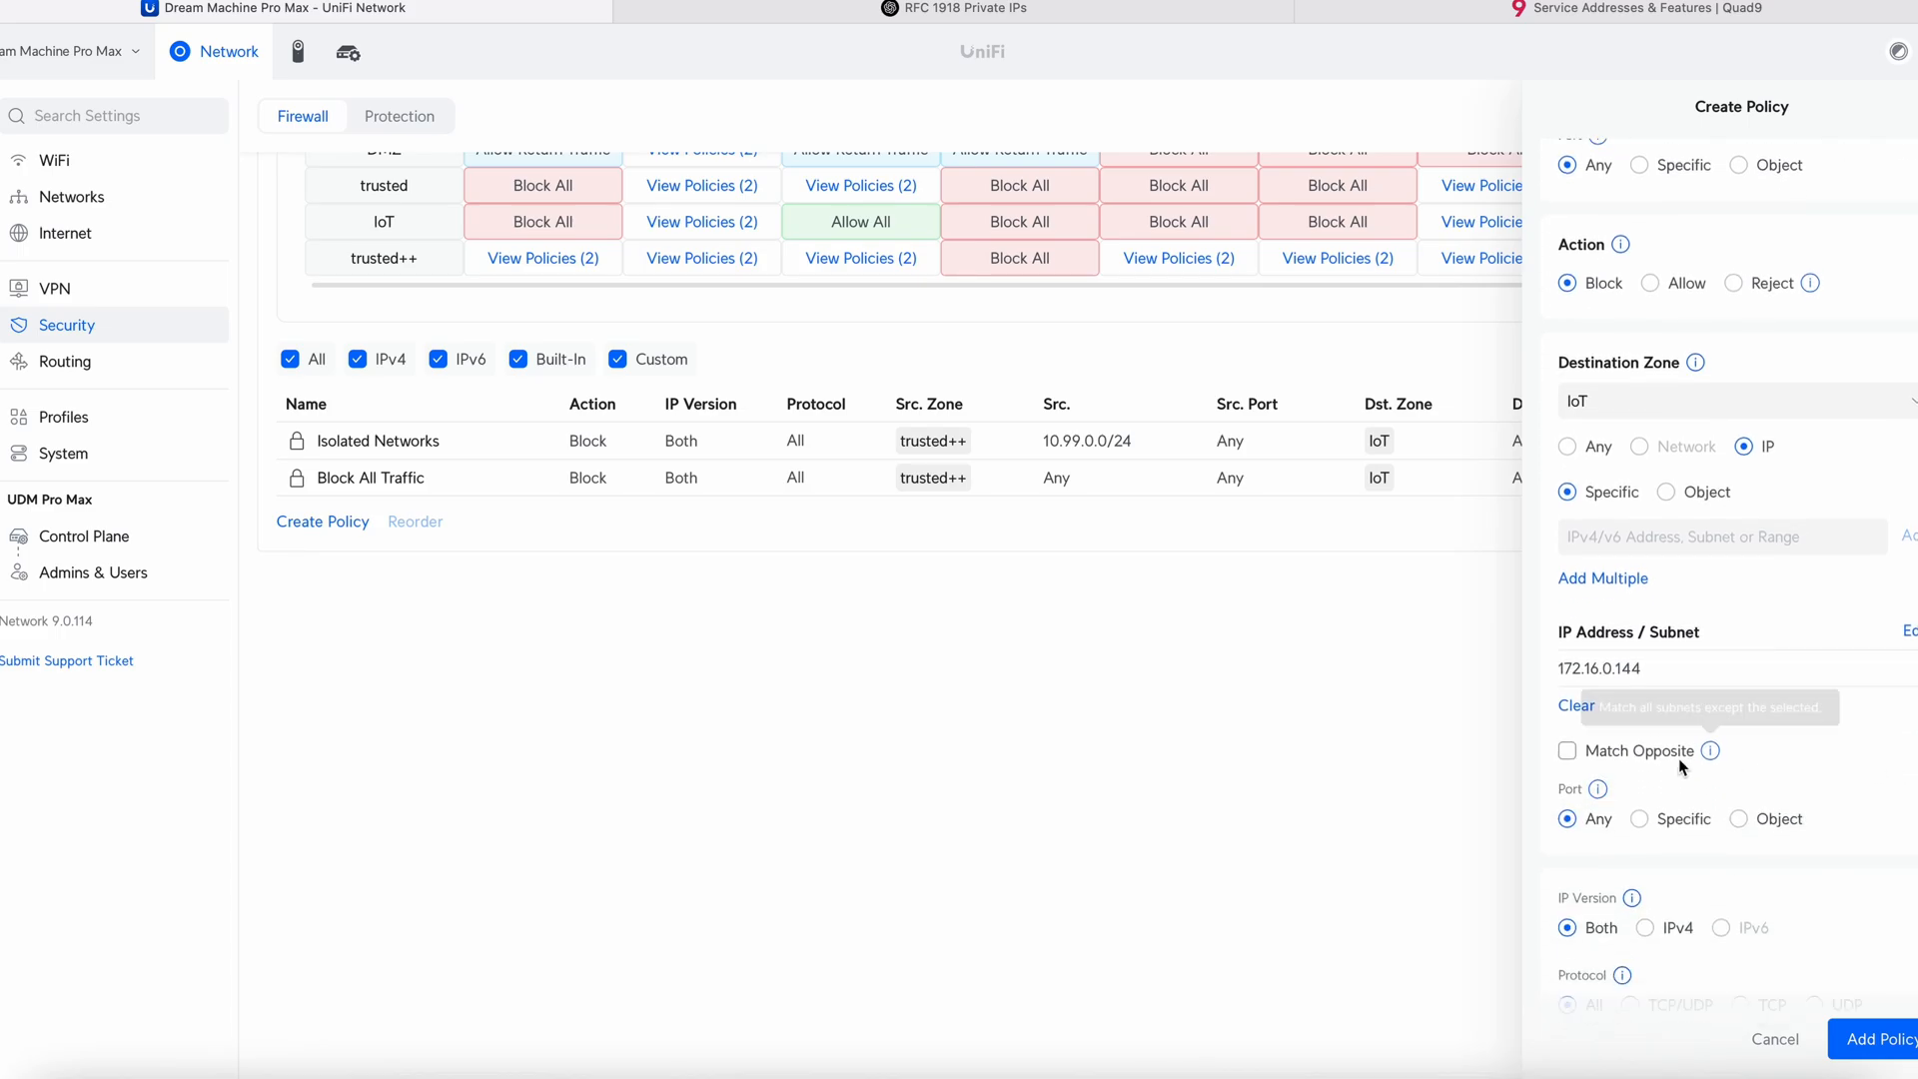
# - Set the "Trusted toward IoT" policy's action to Allow, add the policy and close its details
pyautogui.scroll(3, 1818, 851)
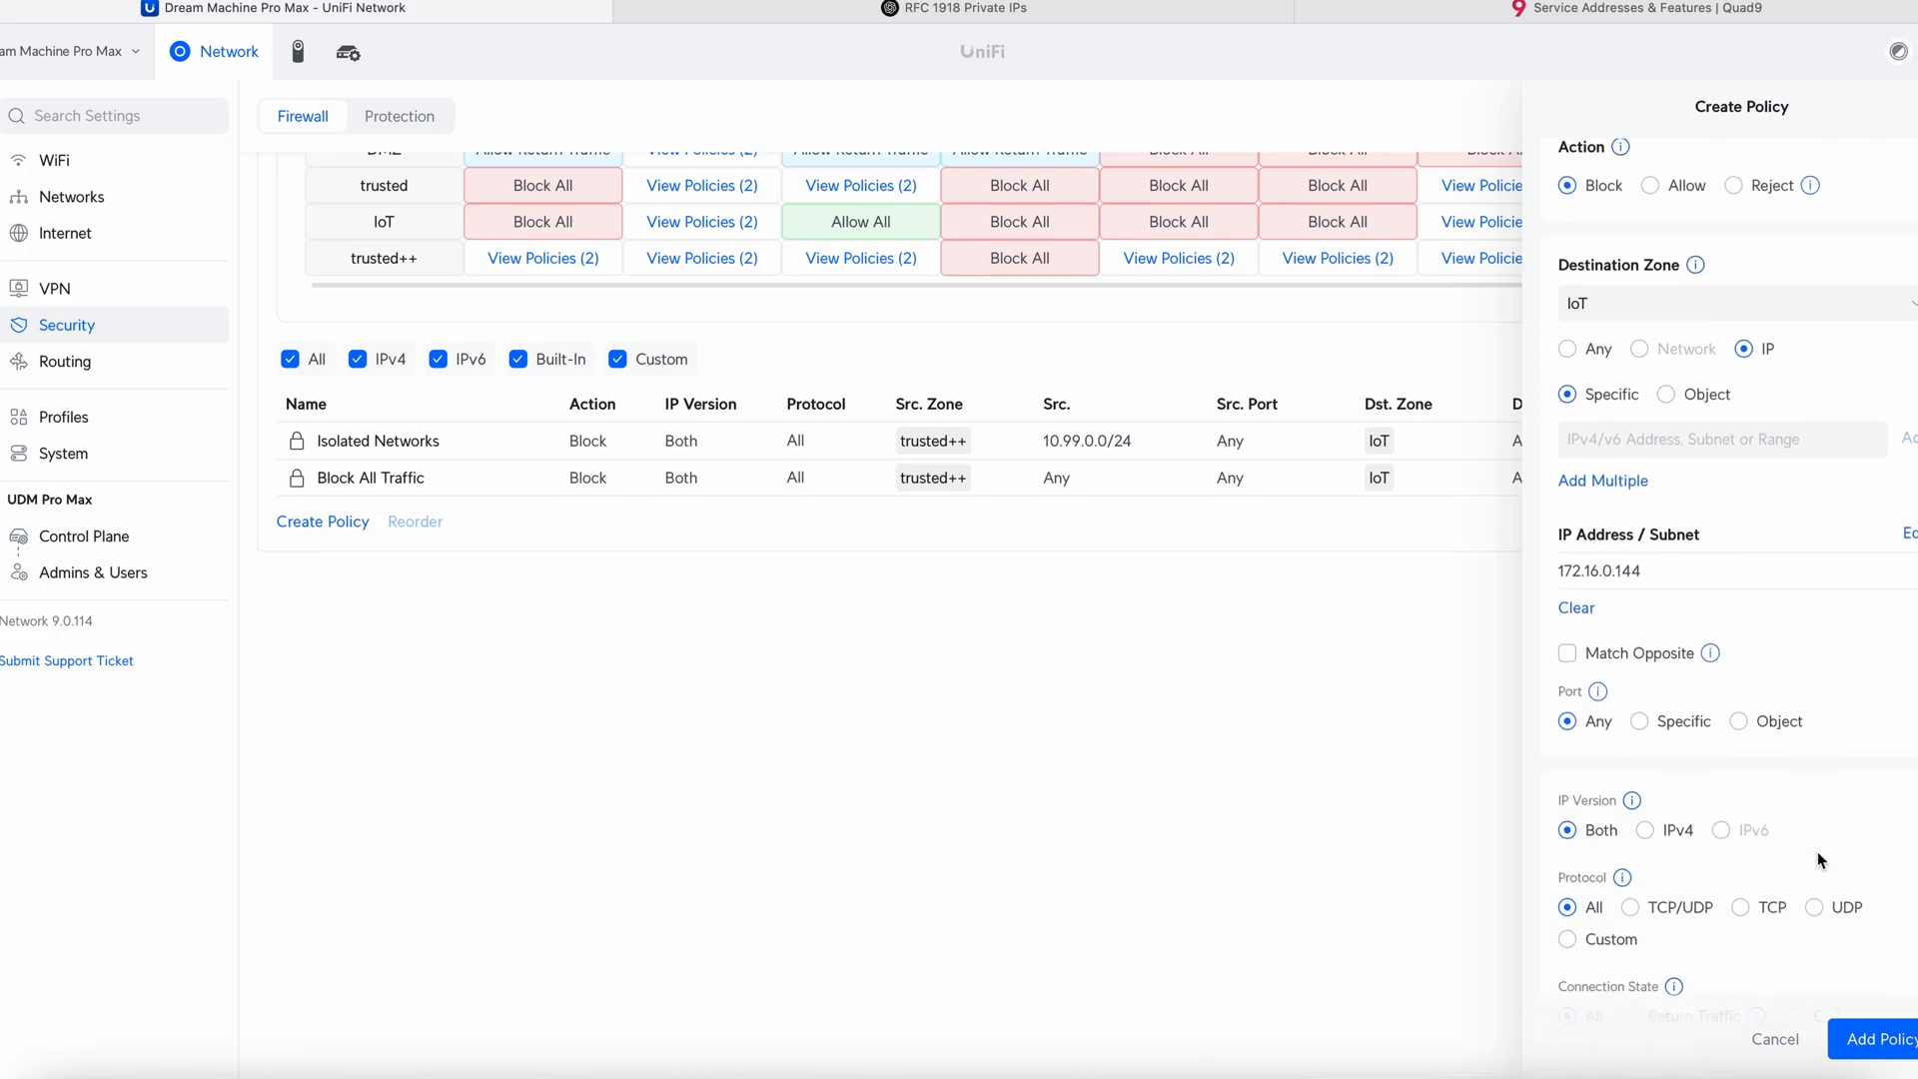
pyautogui.scroll(1, 1818, 851)
pyautogui.click(1650, 556)
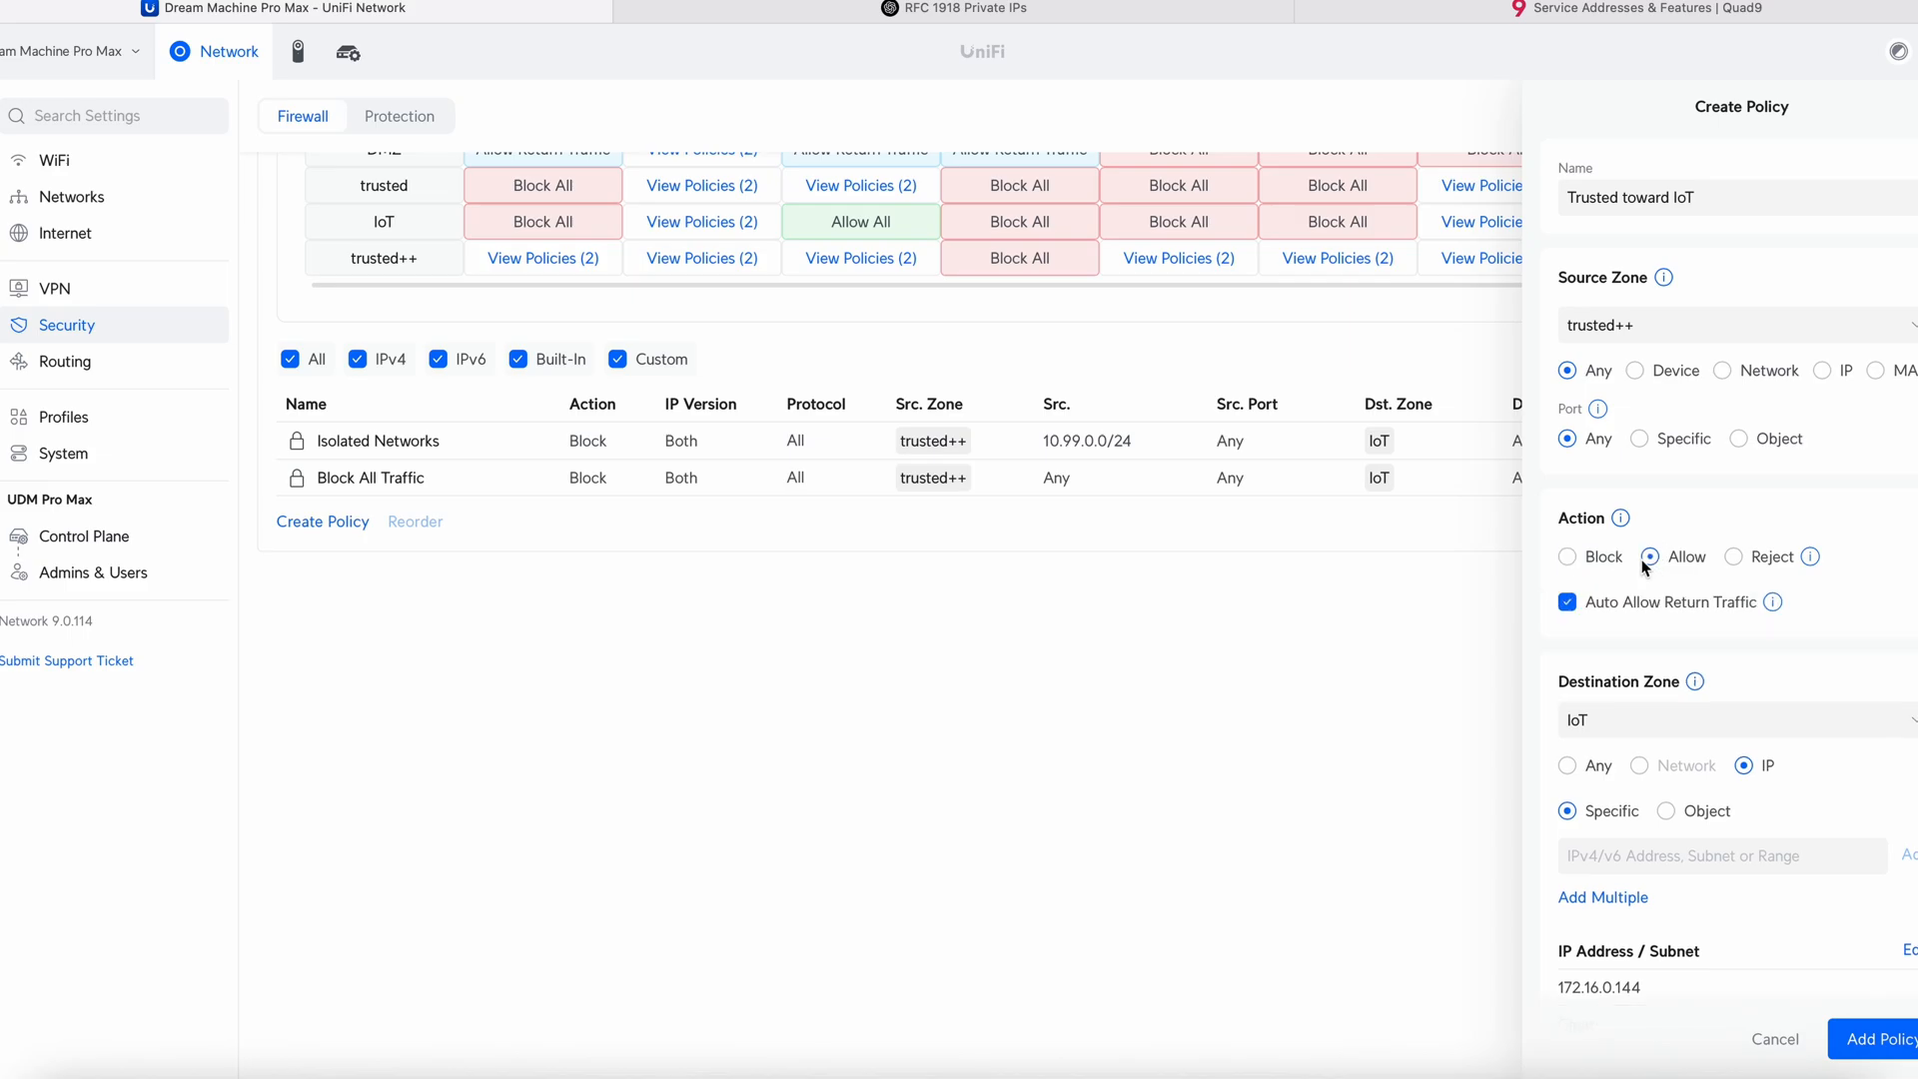
pyautogui.scroll(-10, 1809, 791)
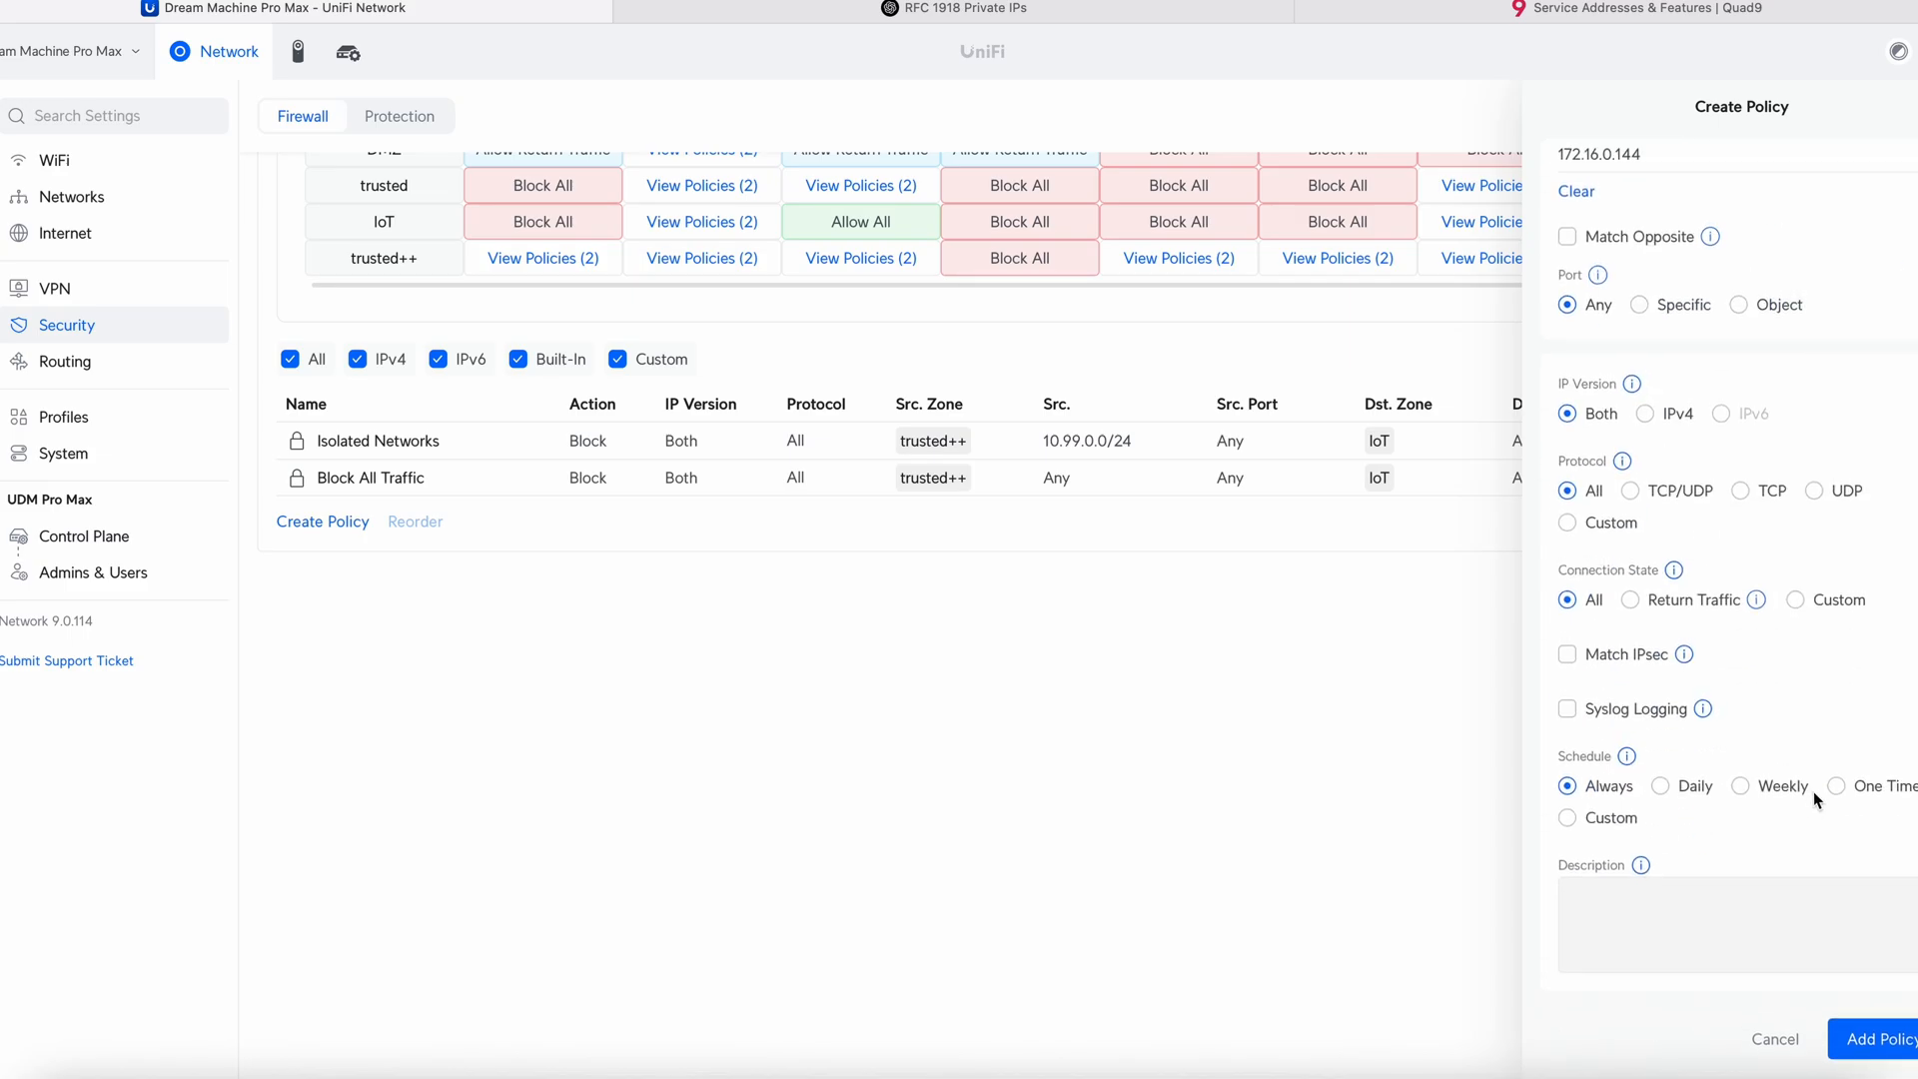
pyautogui.click(1893, 1035)
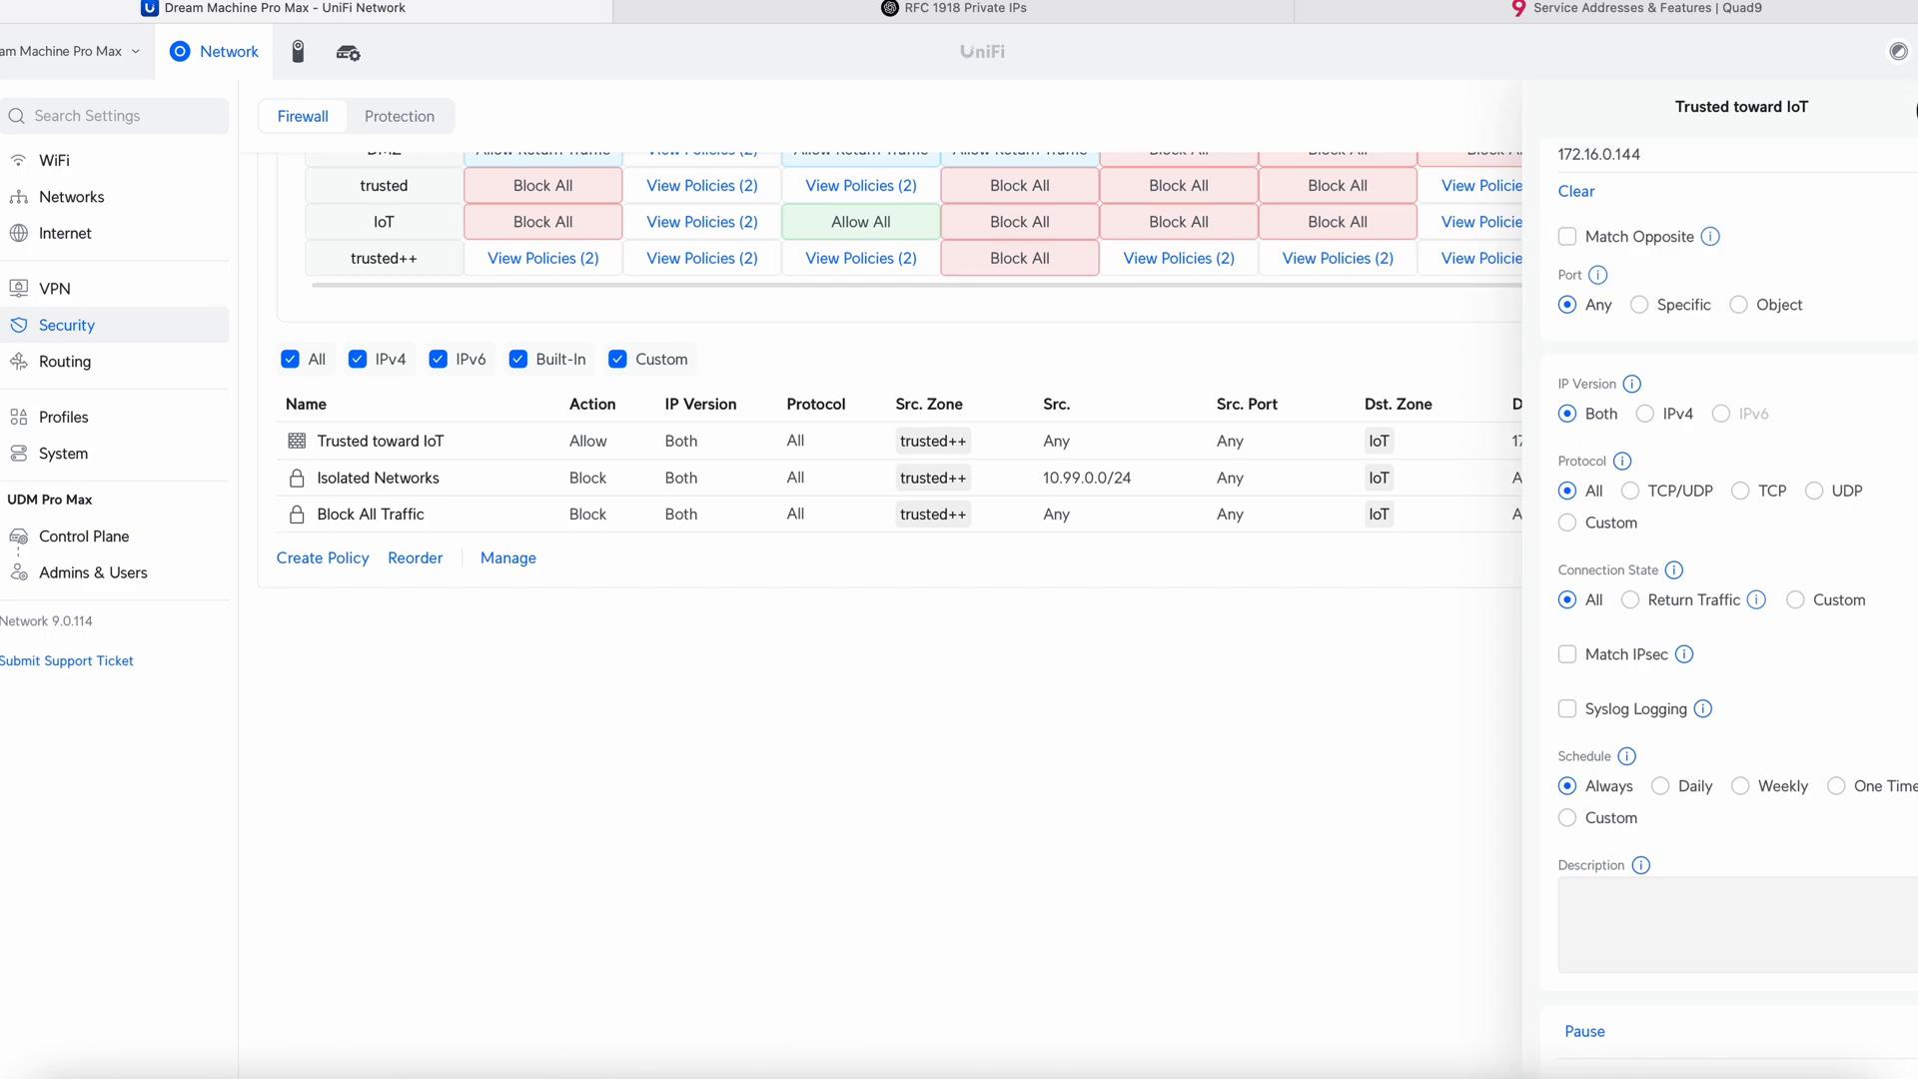
pyautogui.click(1909, 108)
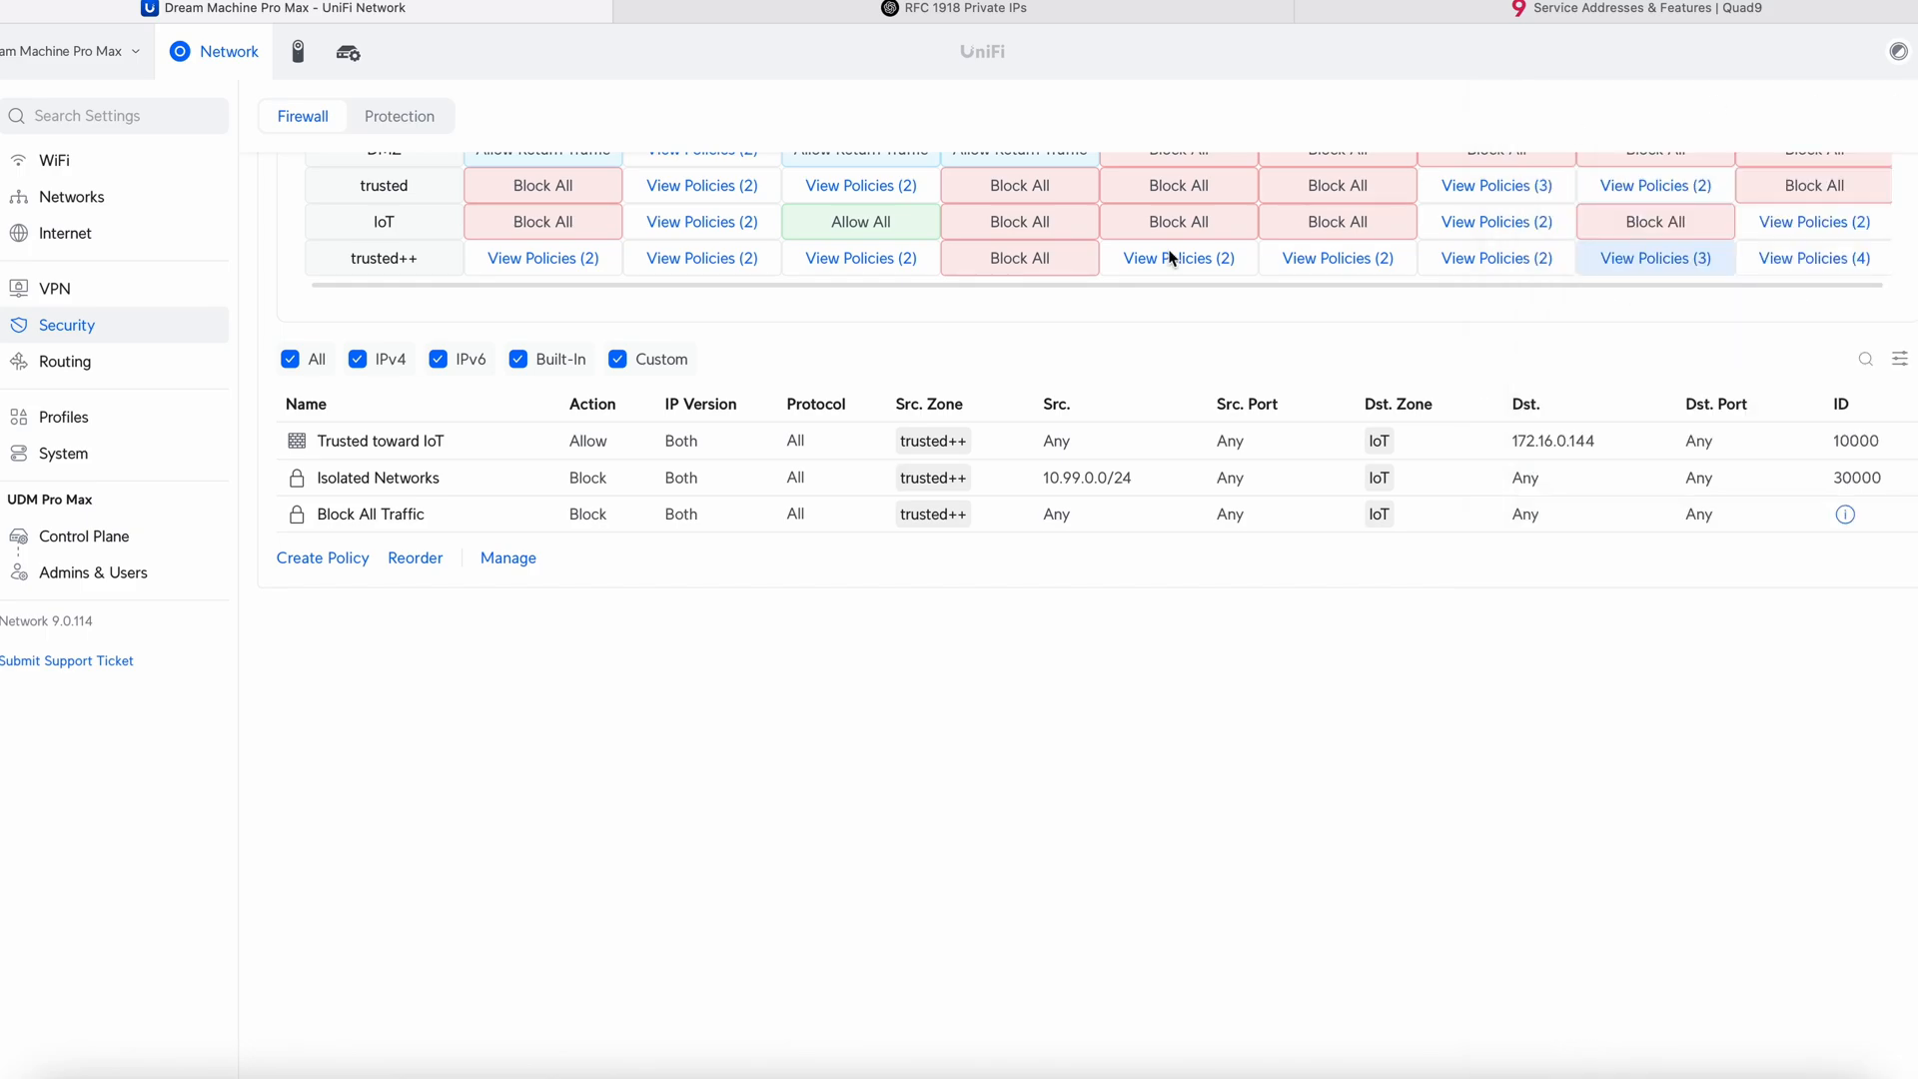
# - Remove the "Trusted toward IoT" firewall policy and confirm the removal
pyautogui.click(509, 559)
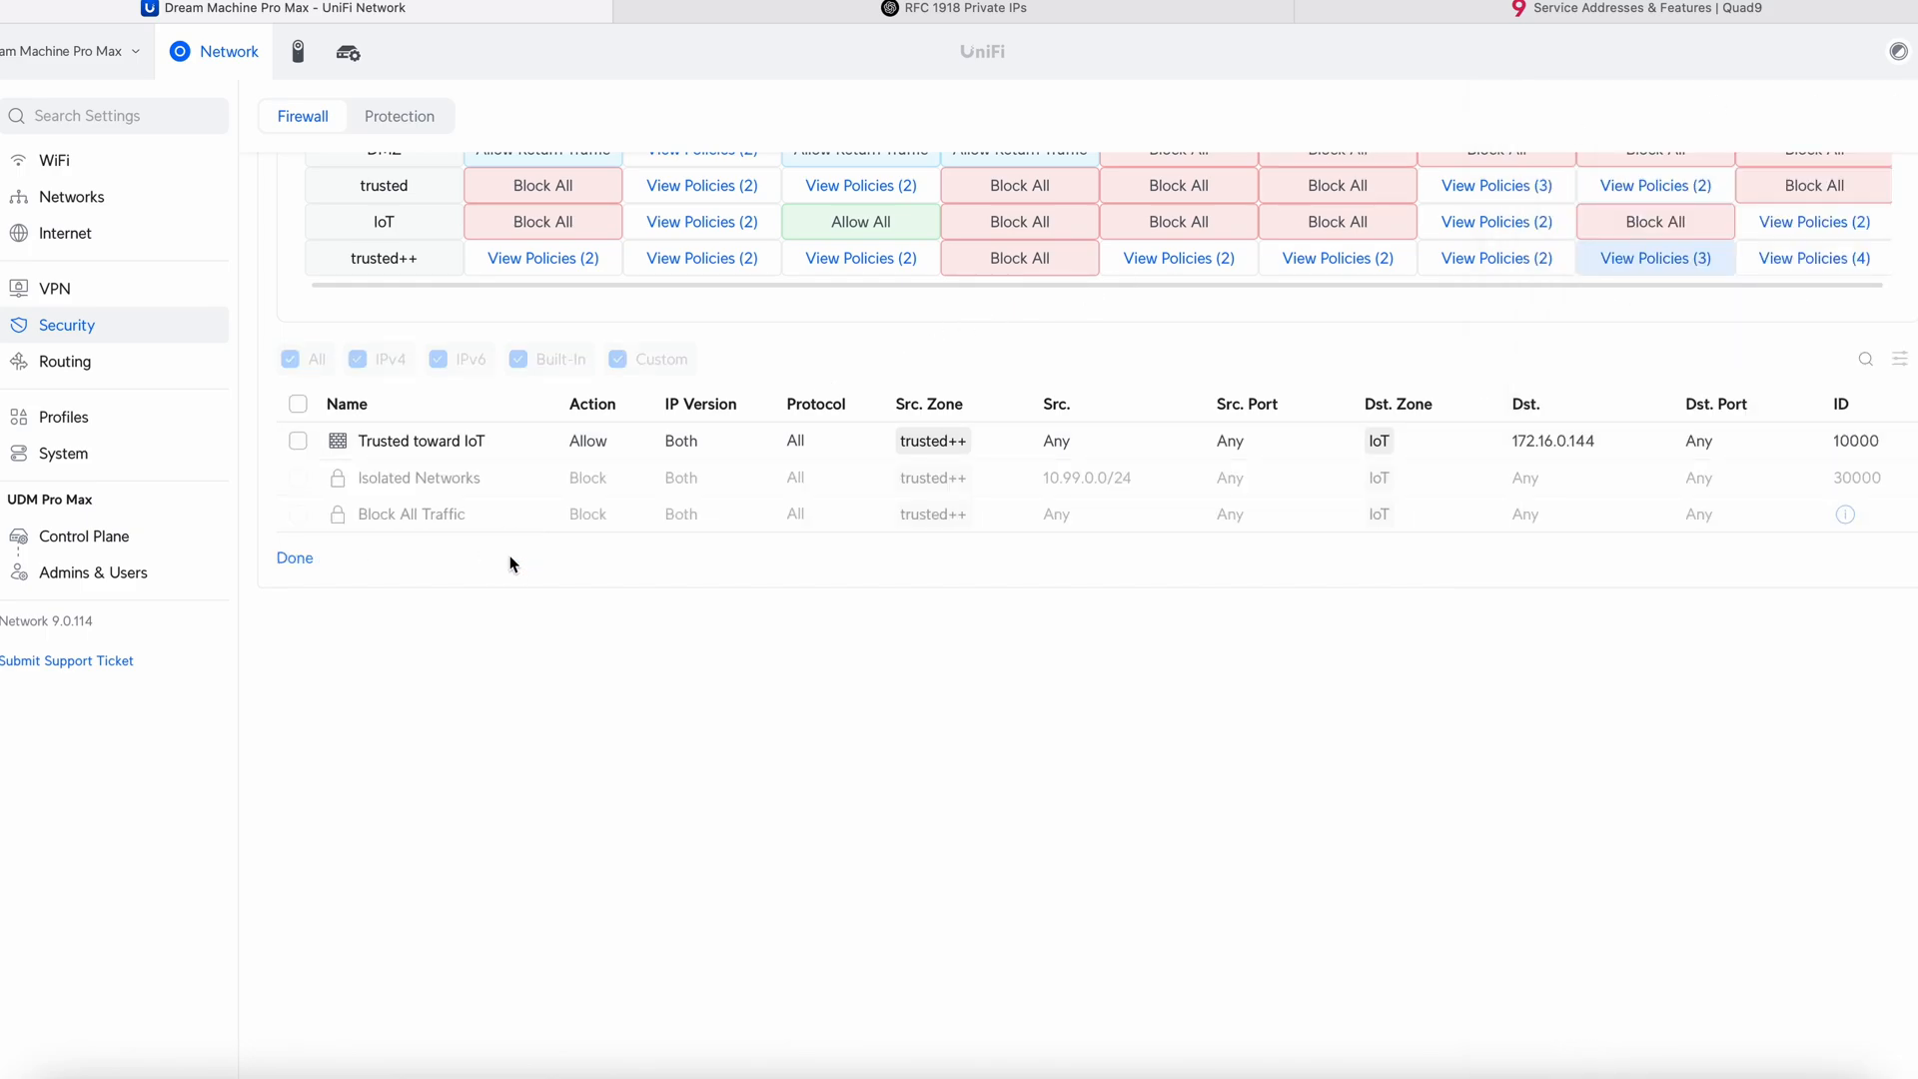
pyautogui.click(297, 440)
pyautogui.click(353, 556)
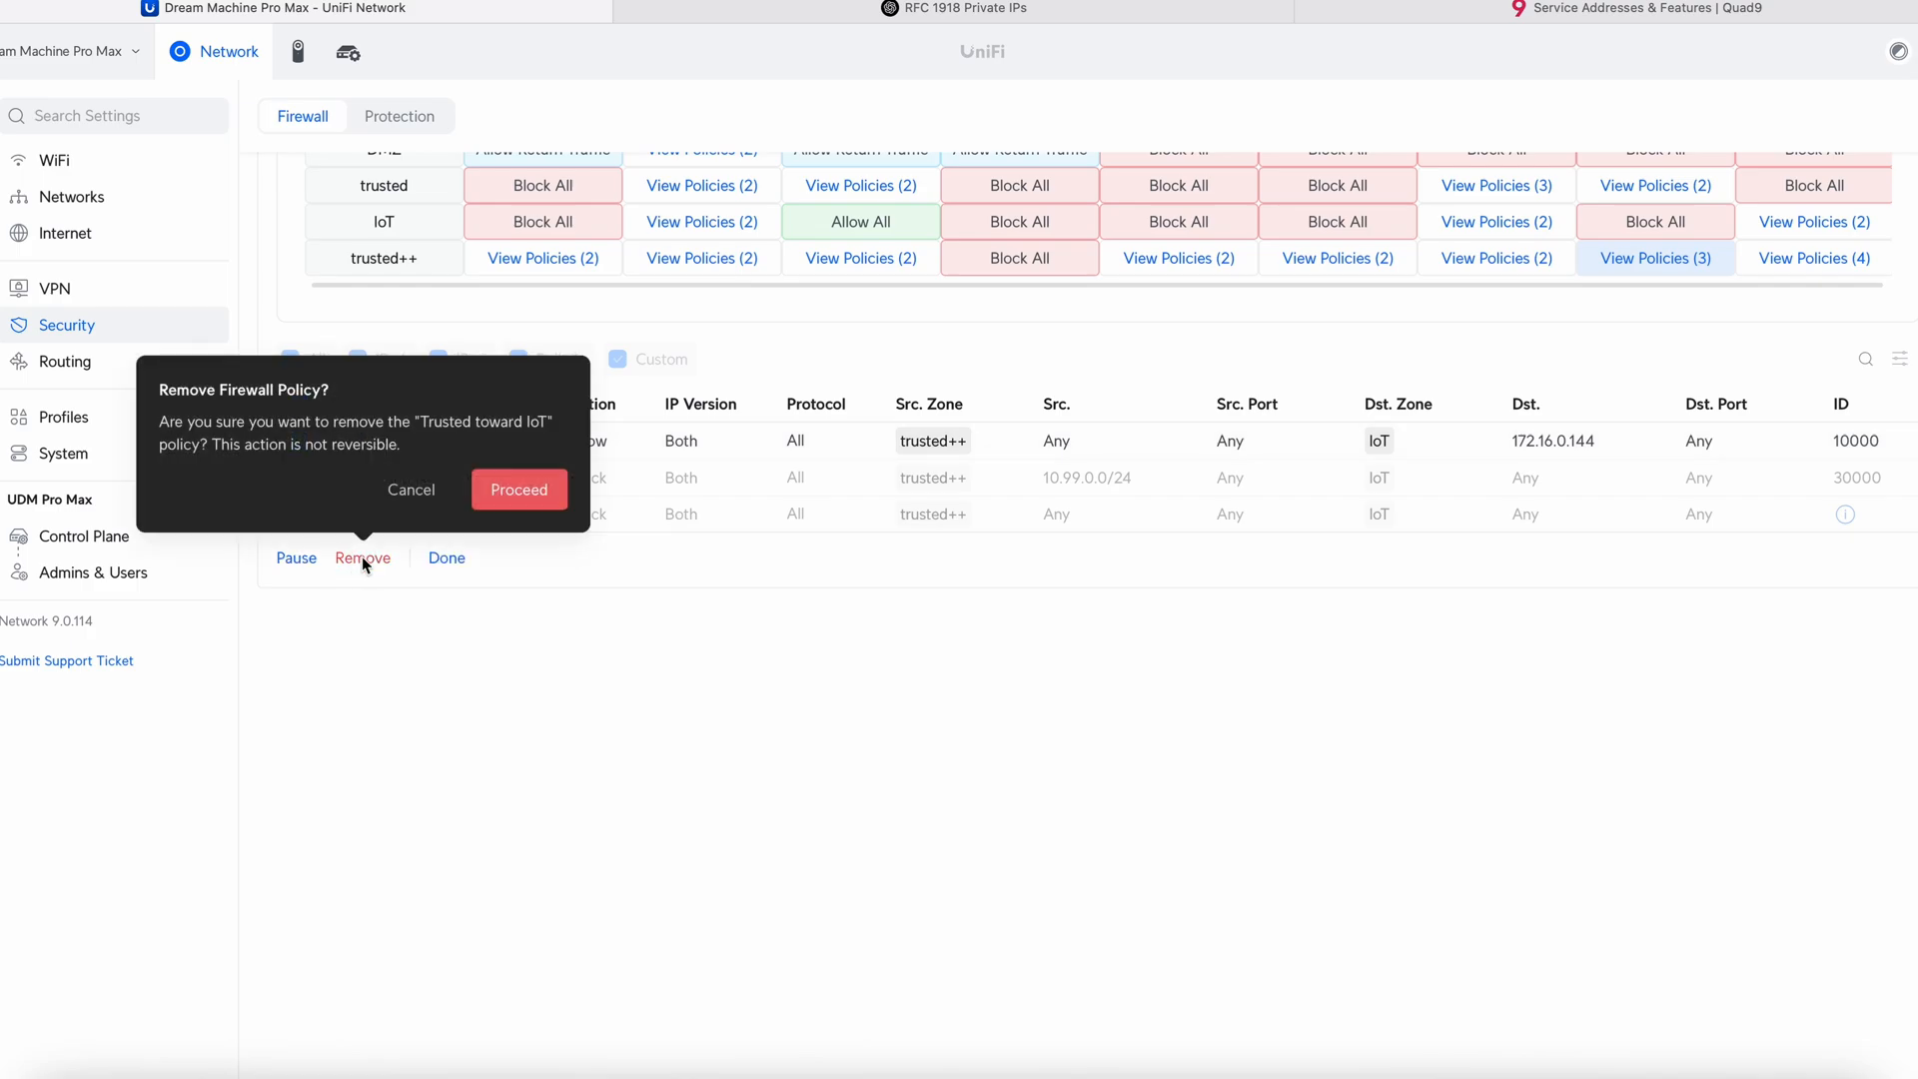
pyautogui.click(529, 495)
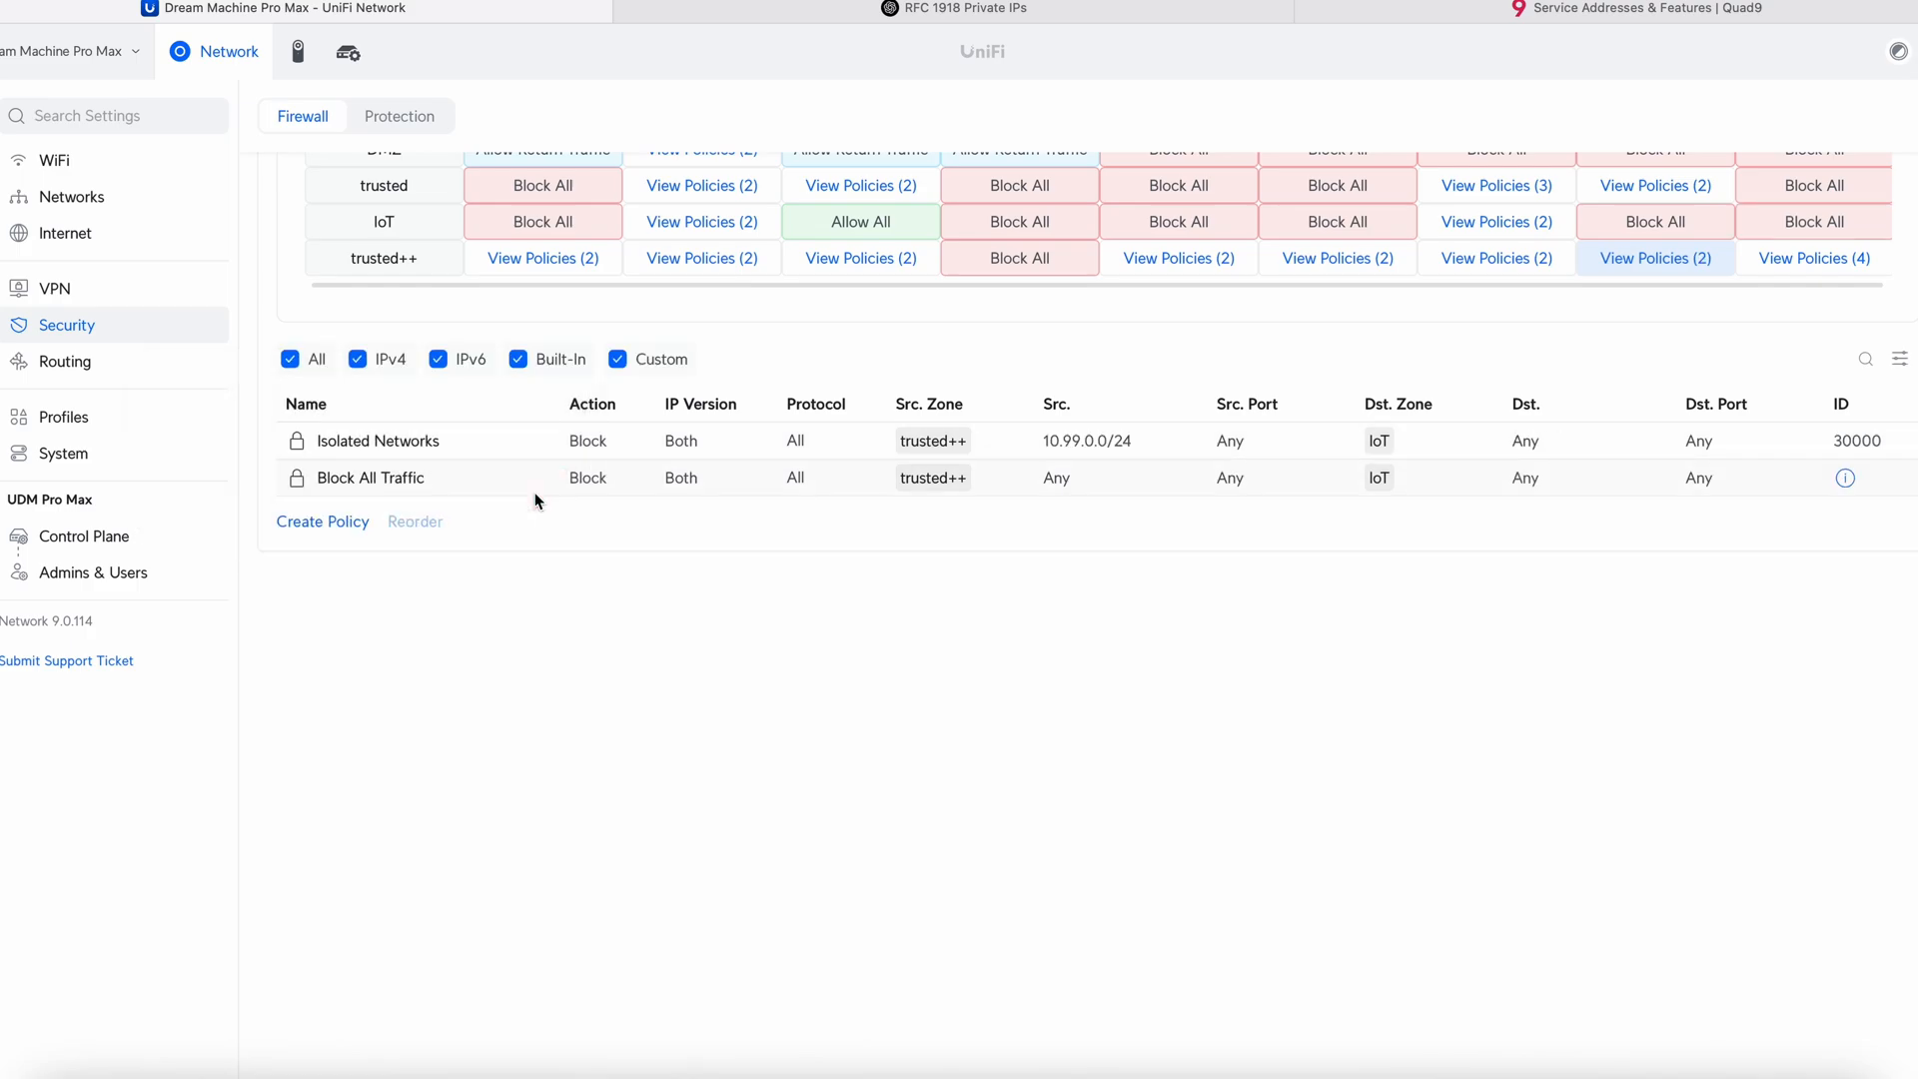
# - Review the removal and pause prompts for the Trusted WiFi in the WiFi list, cancelling each one and leaving manage mode
pyautogui.click(104, 195)
pyautogui.click(85, 157)
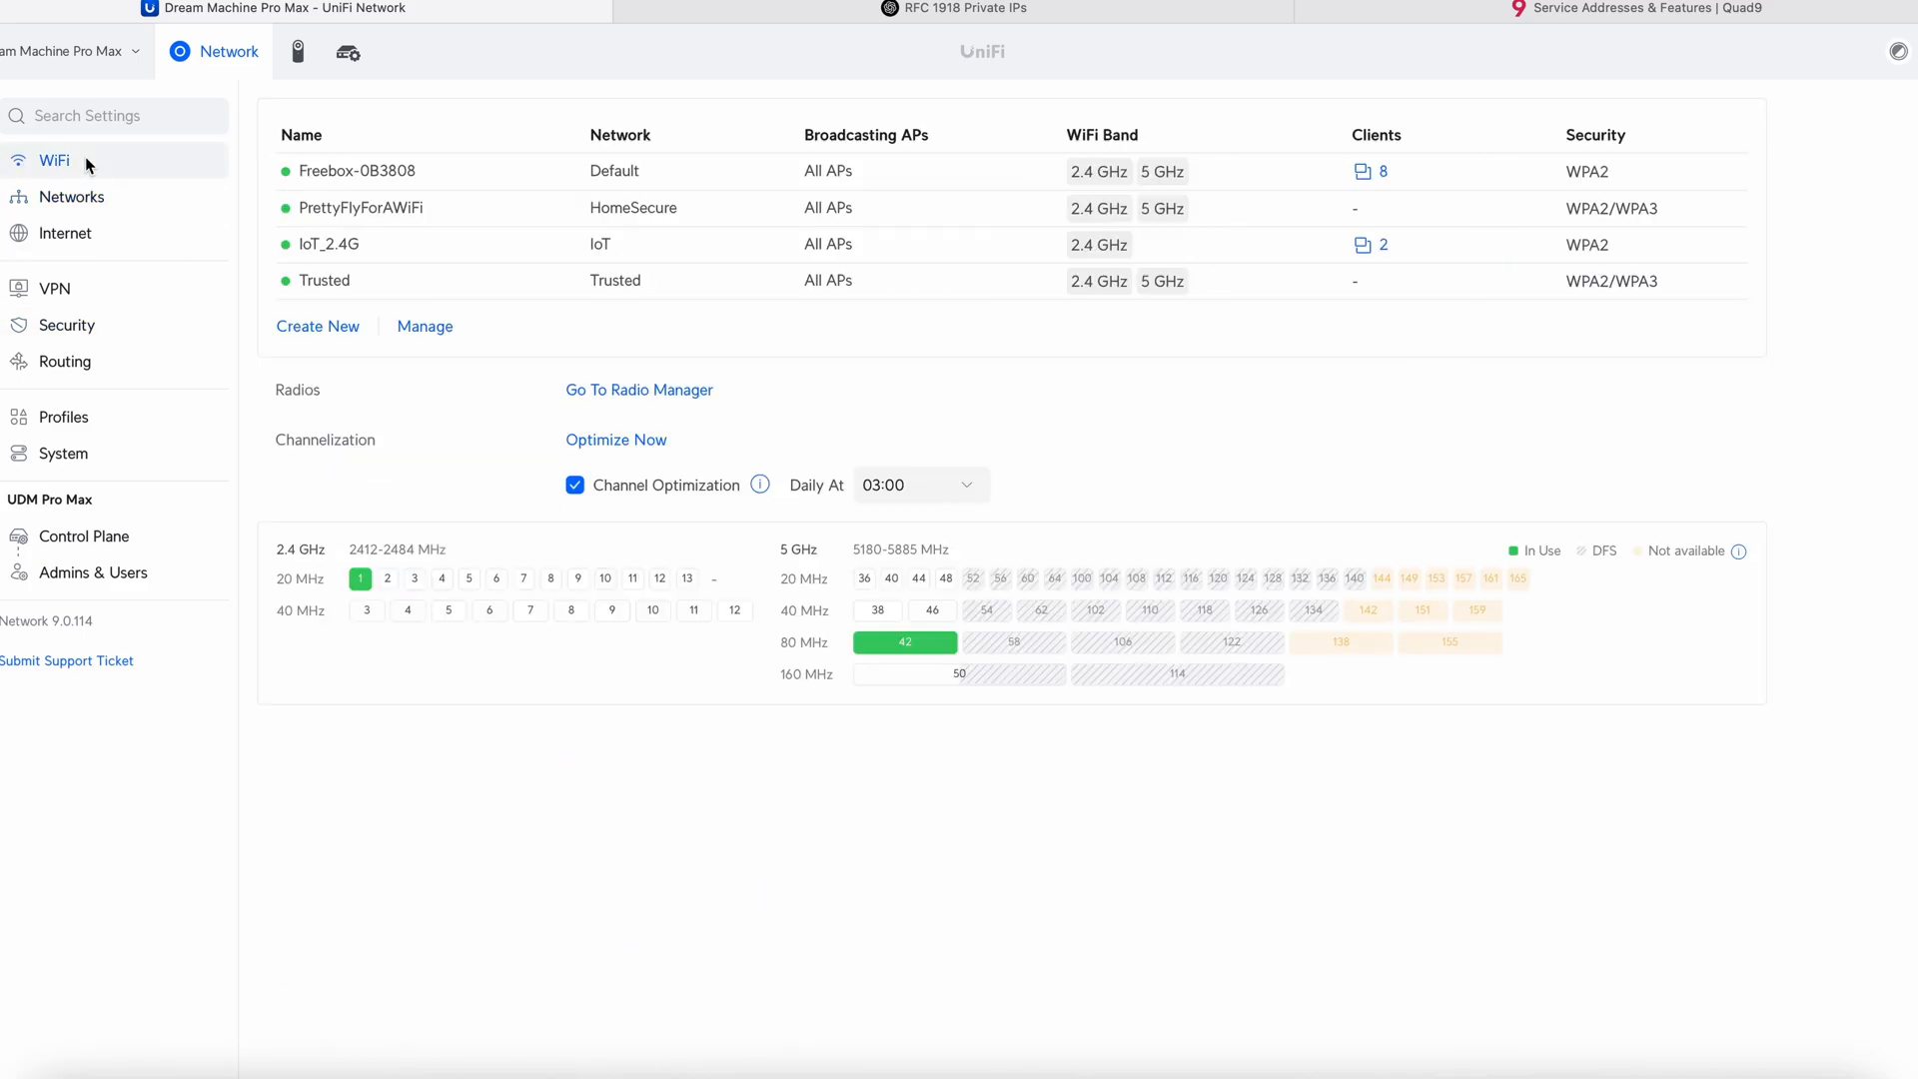
pyautogui.click(422, 322)
pyautogui.click(298, 281)
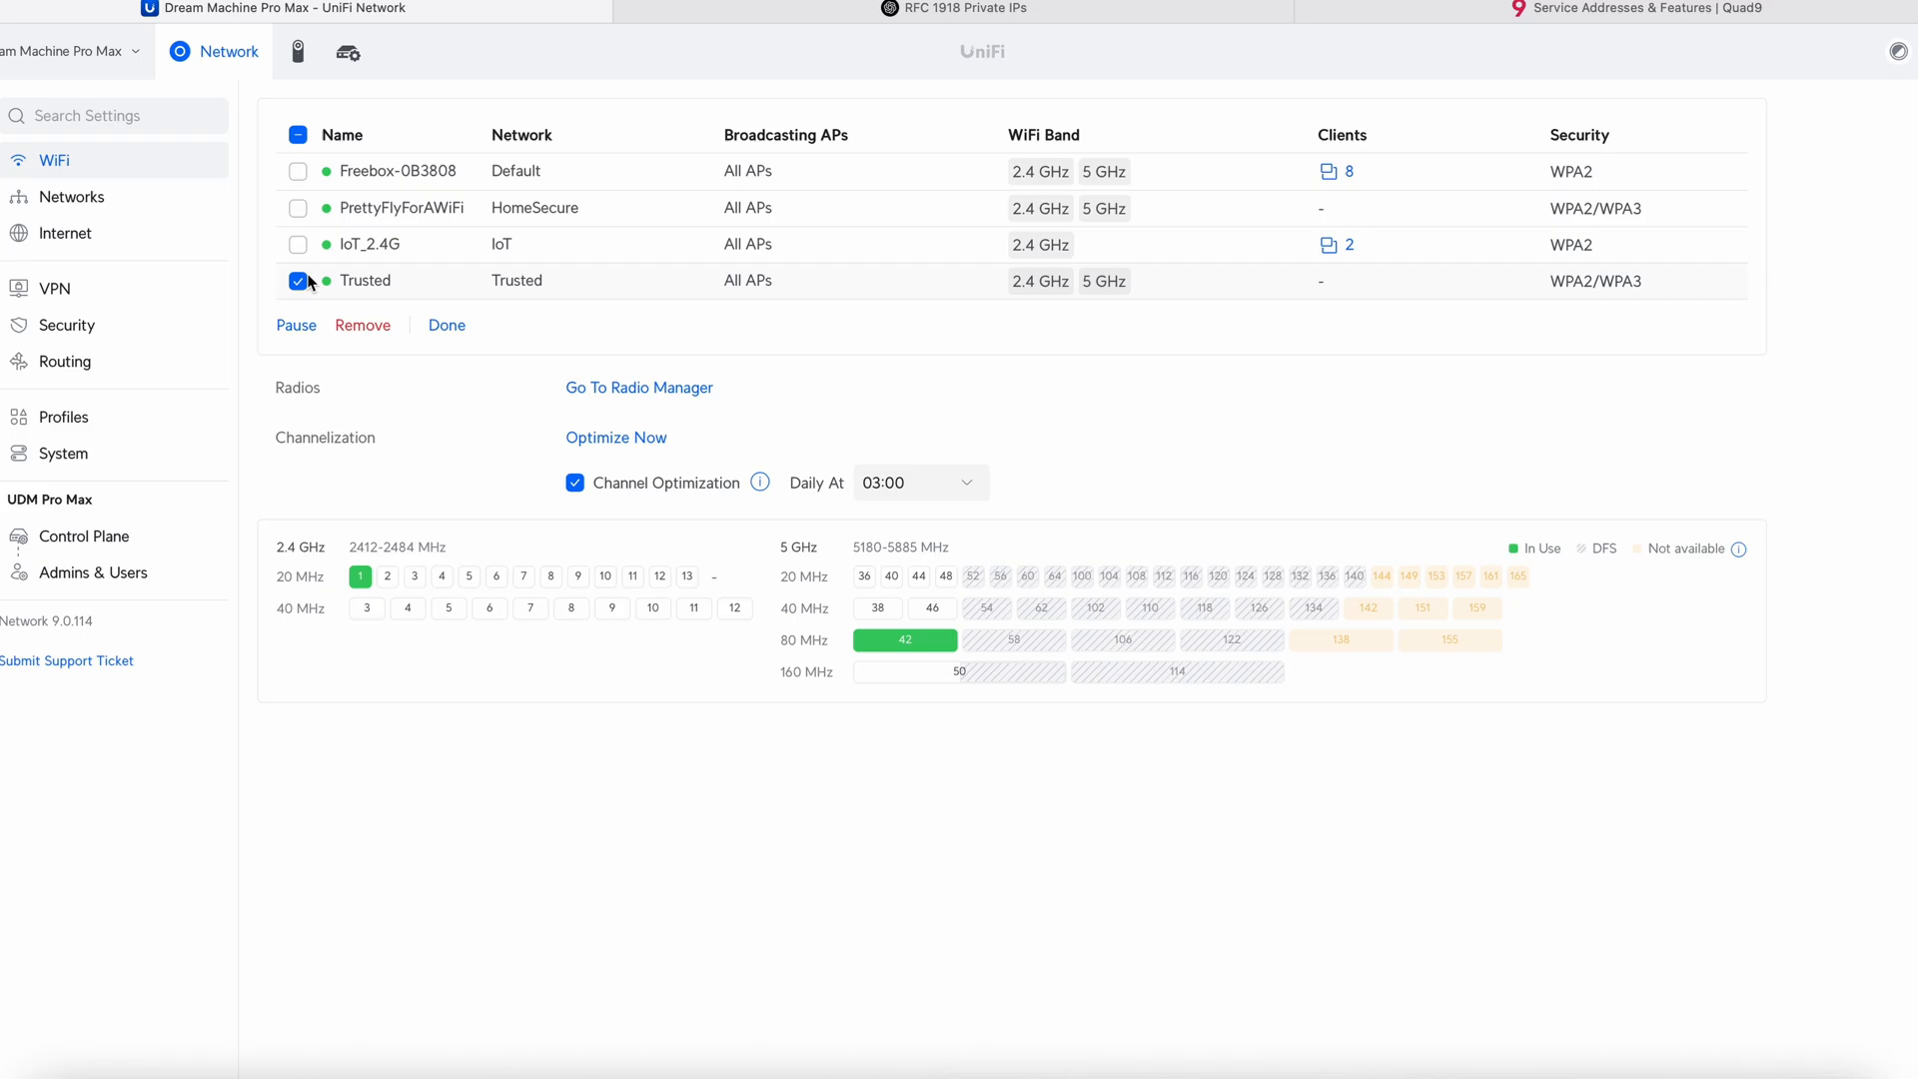
pyautogui.click(363, 325)
pyautogui.click(996, 598)
pyautogui.click(297, 325)
pyautogui.click(1023, 611)
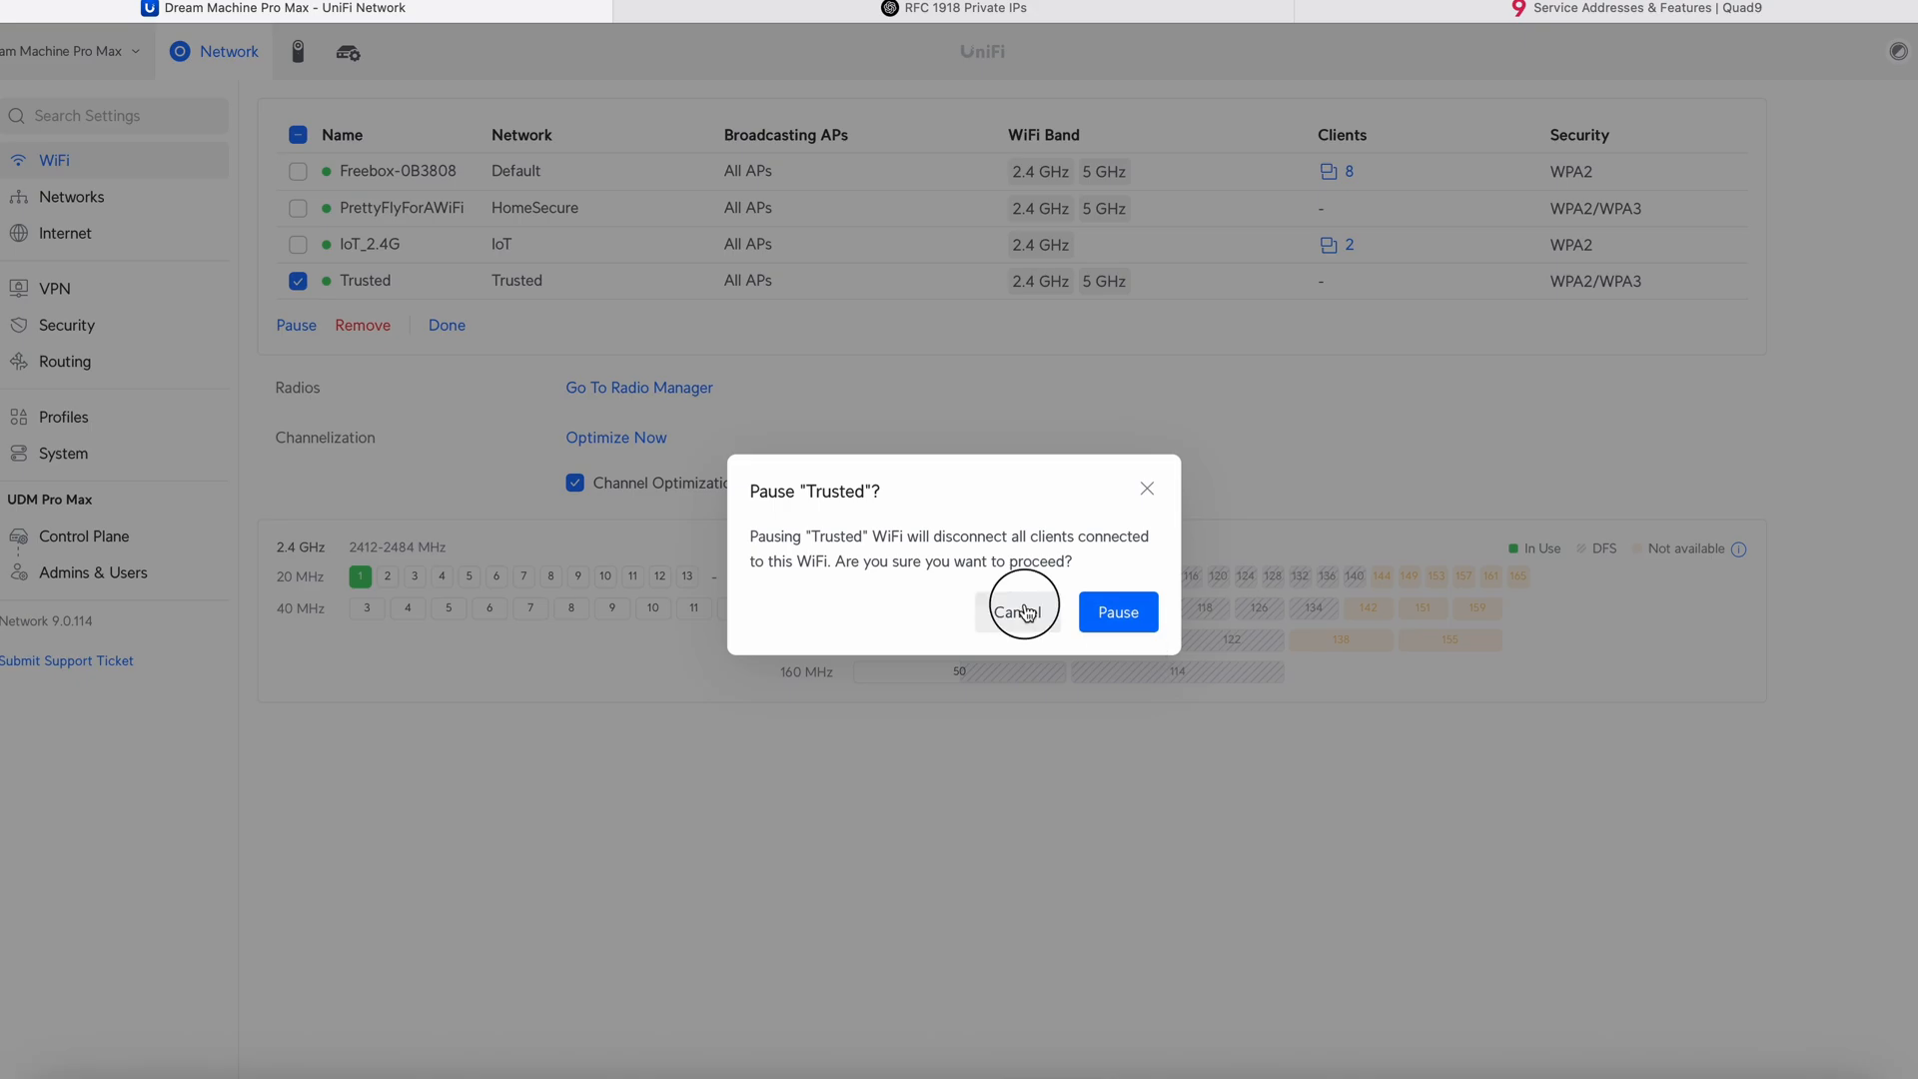
pyautogui.click(362, 326)
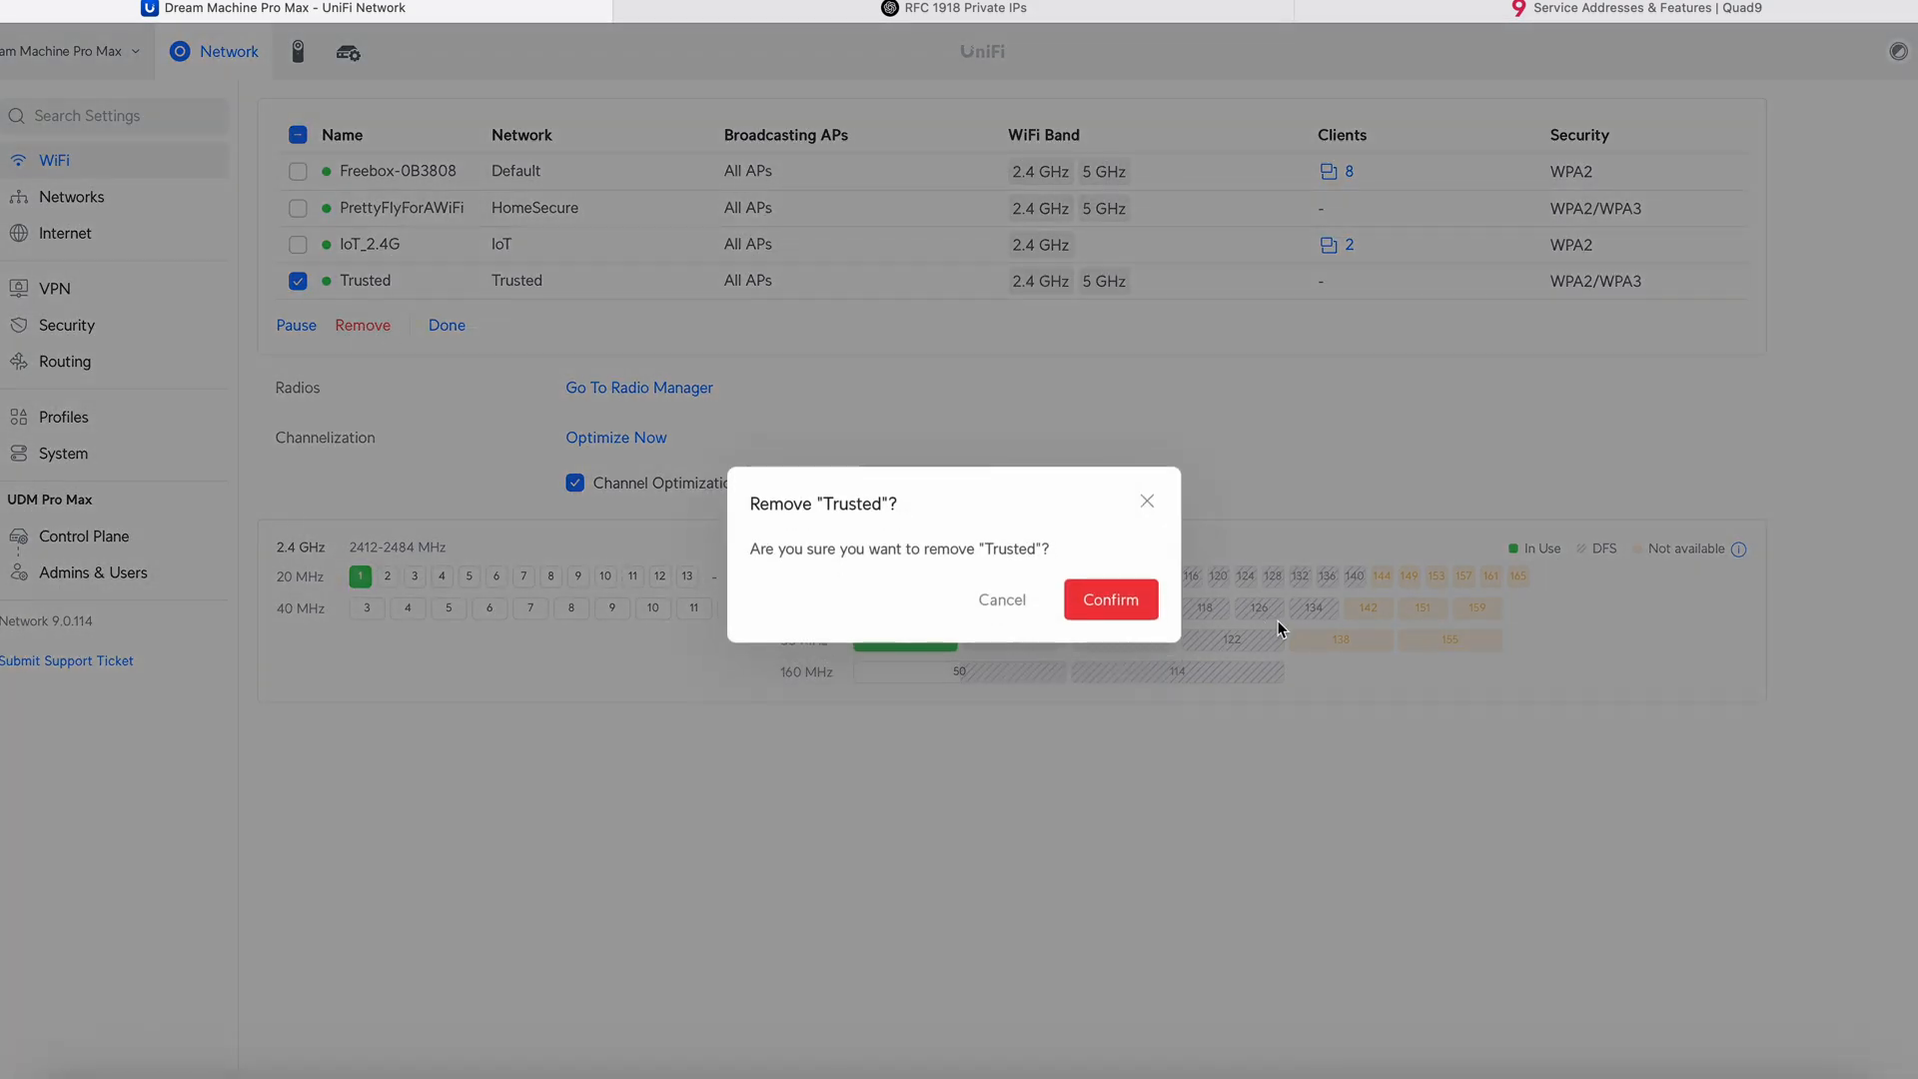
pyautogui.click(1014, 612)
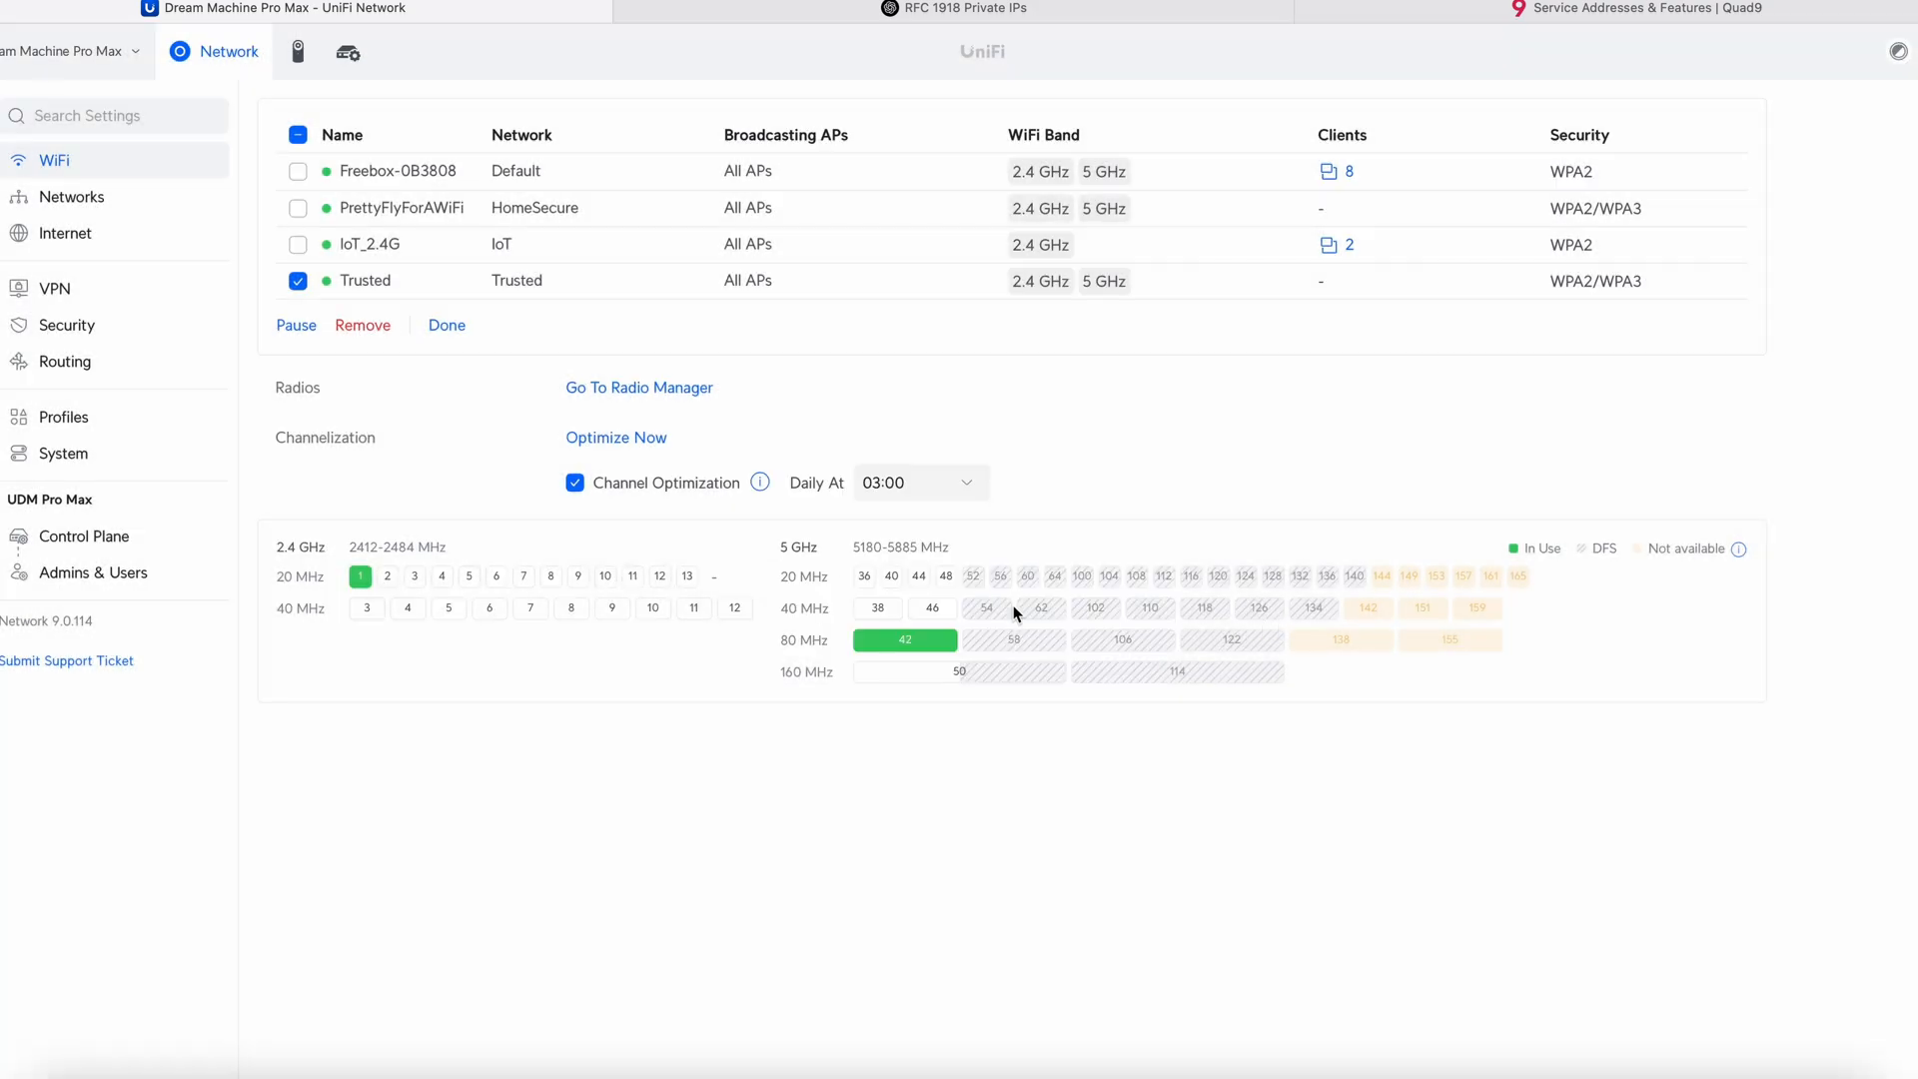
pyautogui.click(464, 331)
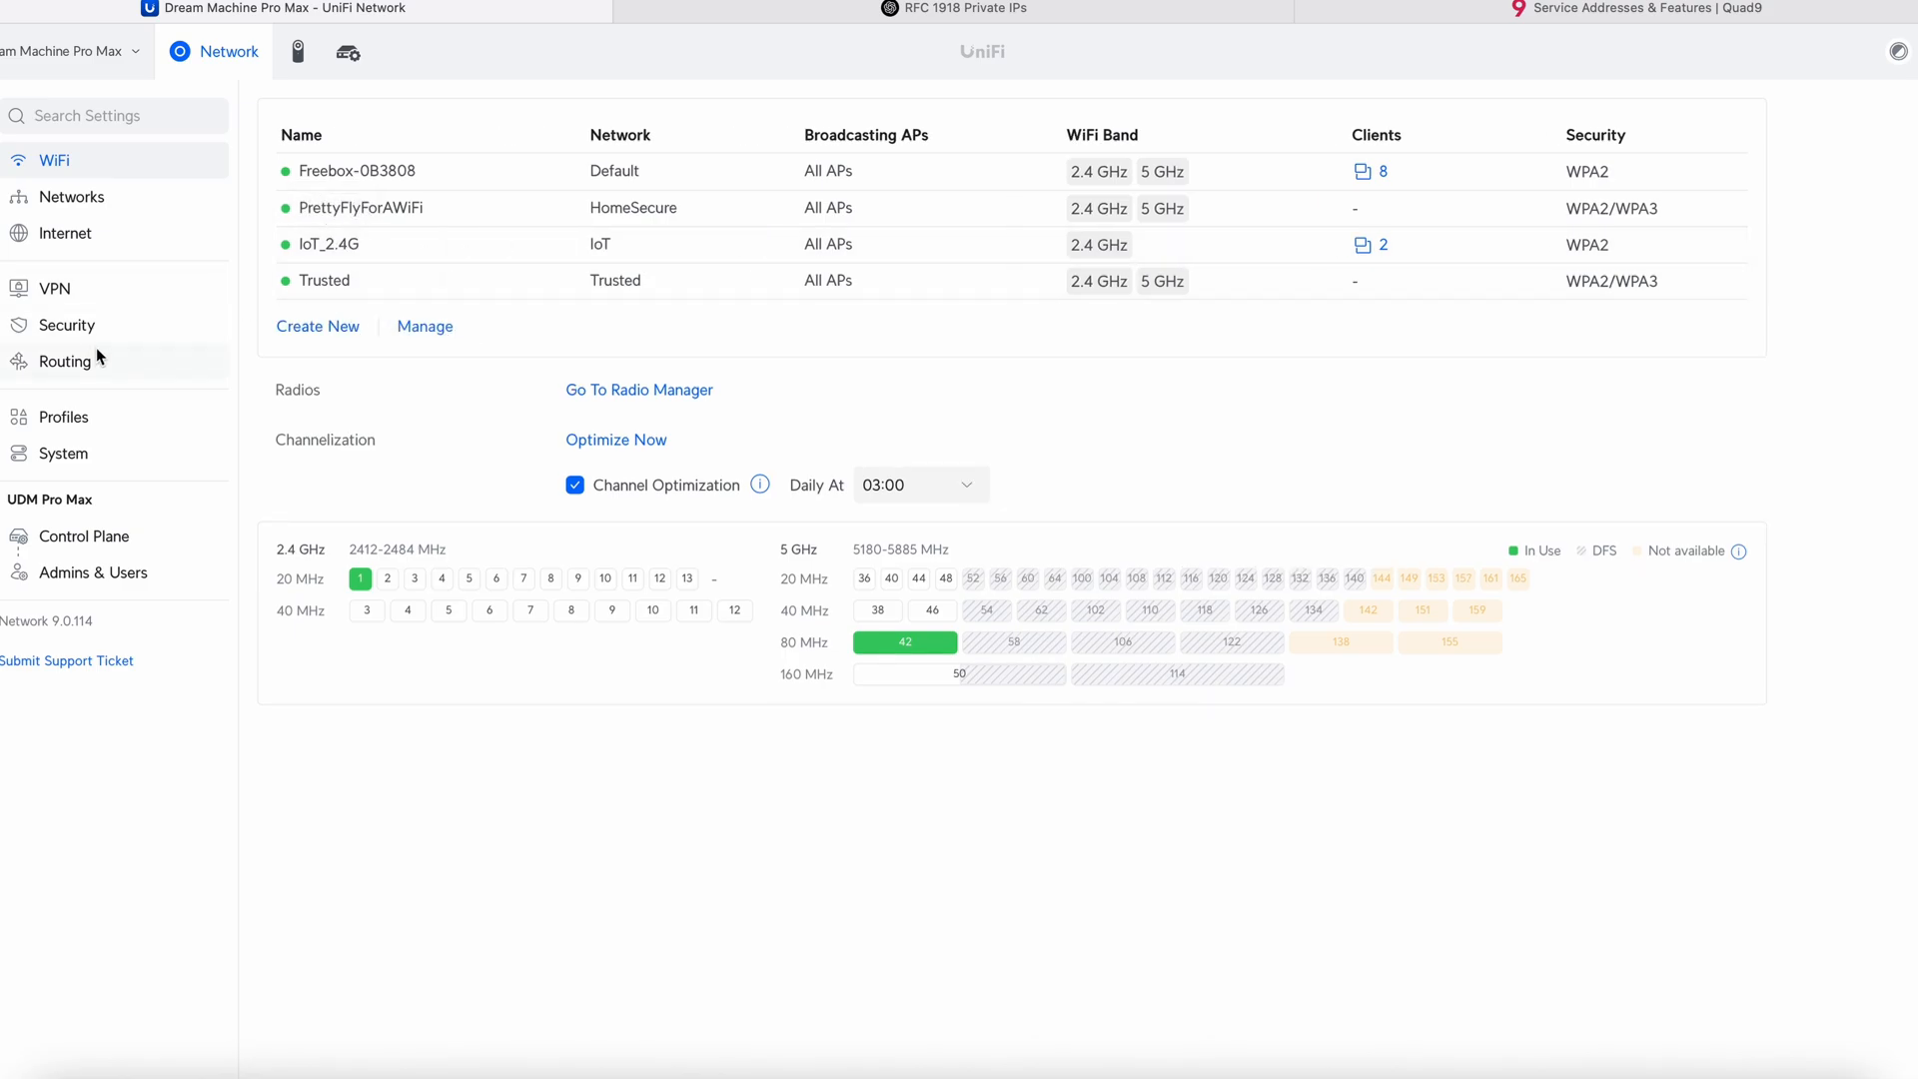
# - Start a Simple App Blocking rule in the security protection settings and target the IoT network
pyautogui.click(67, 328)
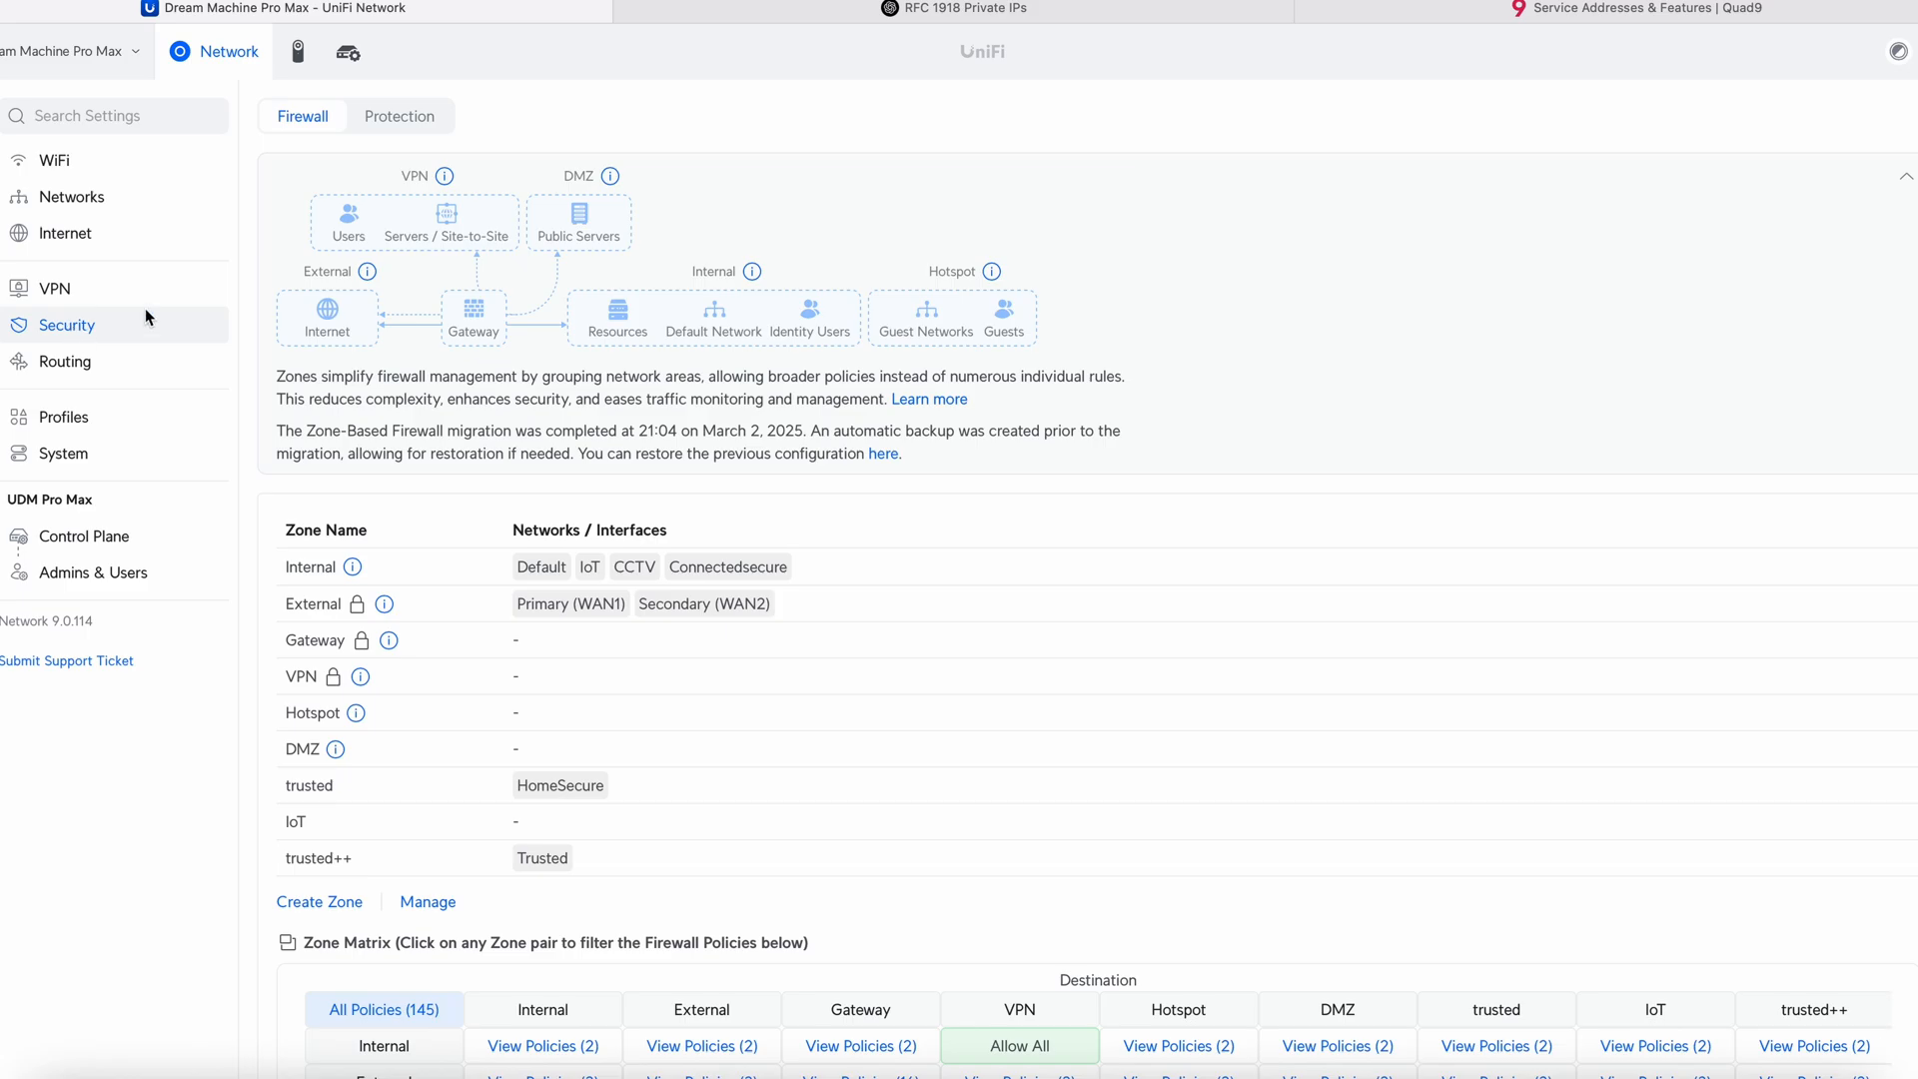
pyautogui.click(440, 118)
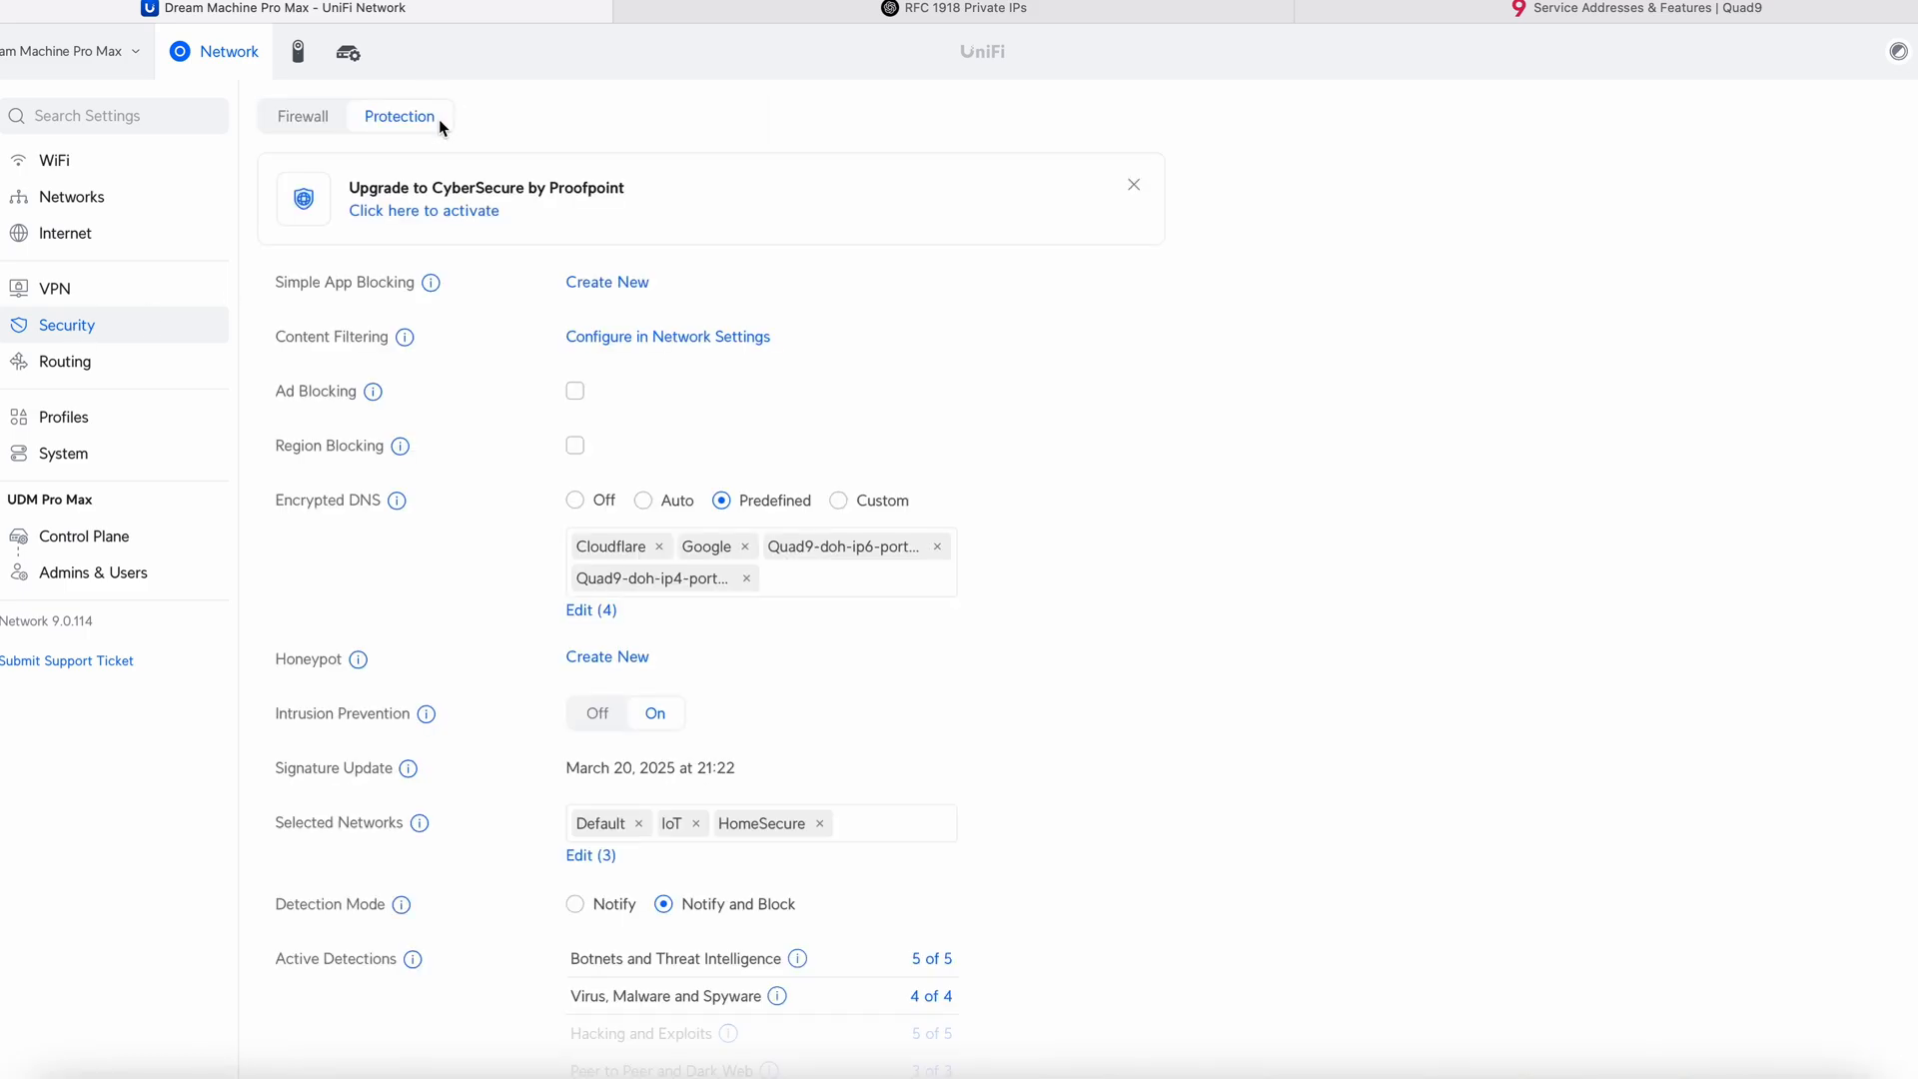
pyautogui.click(637, 284)
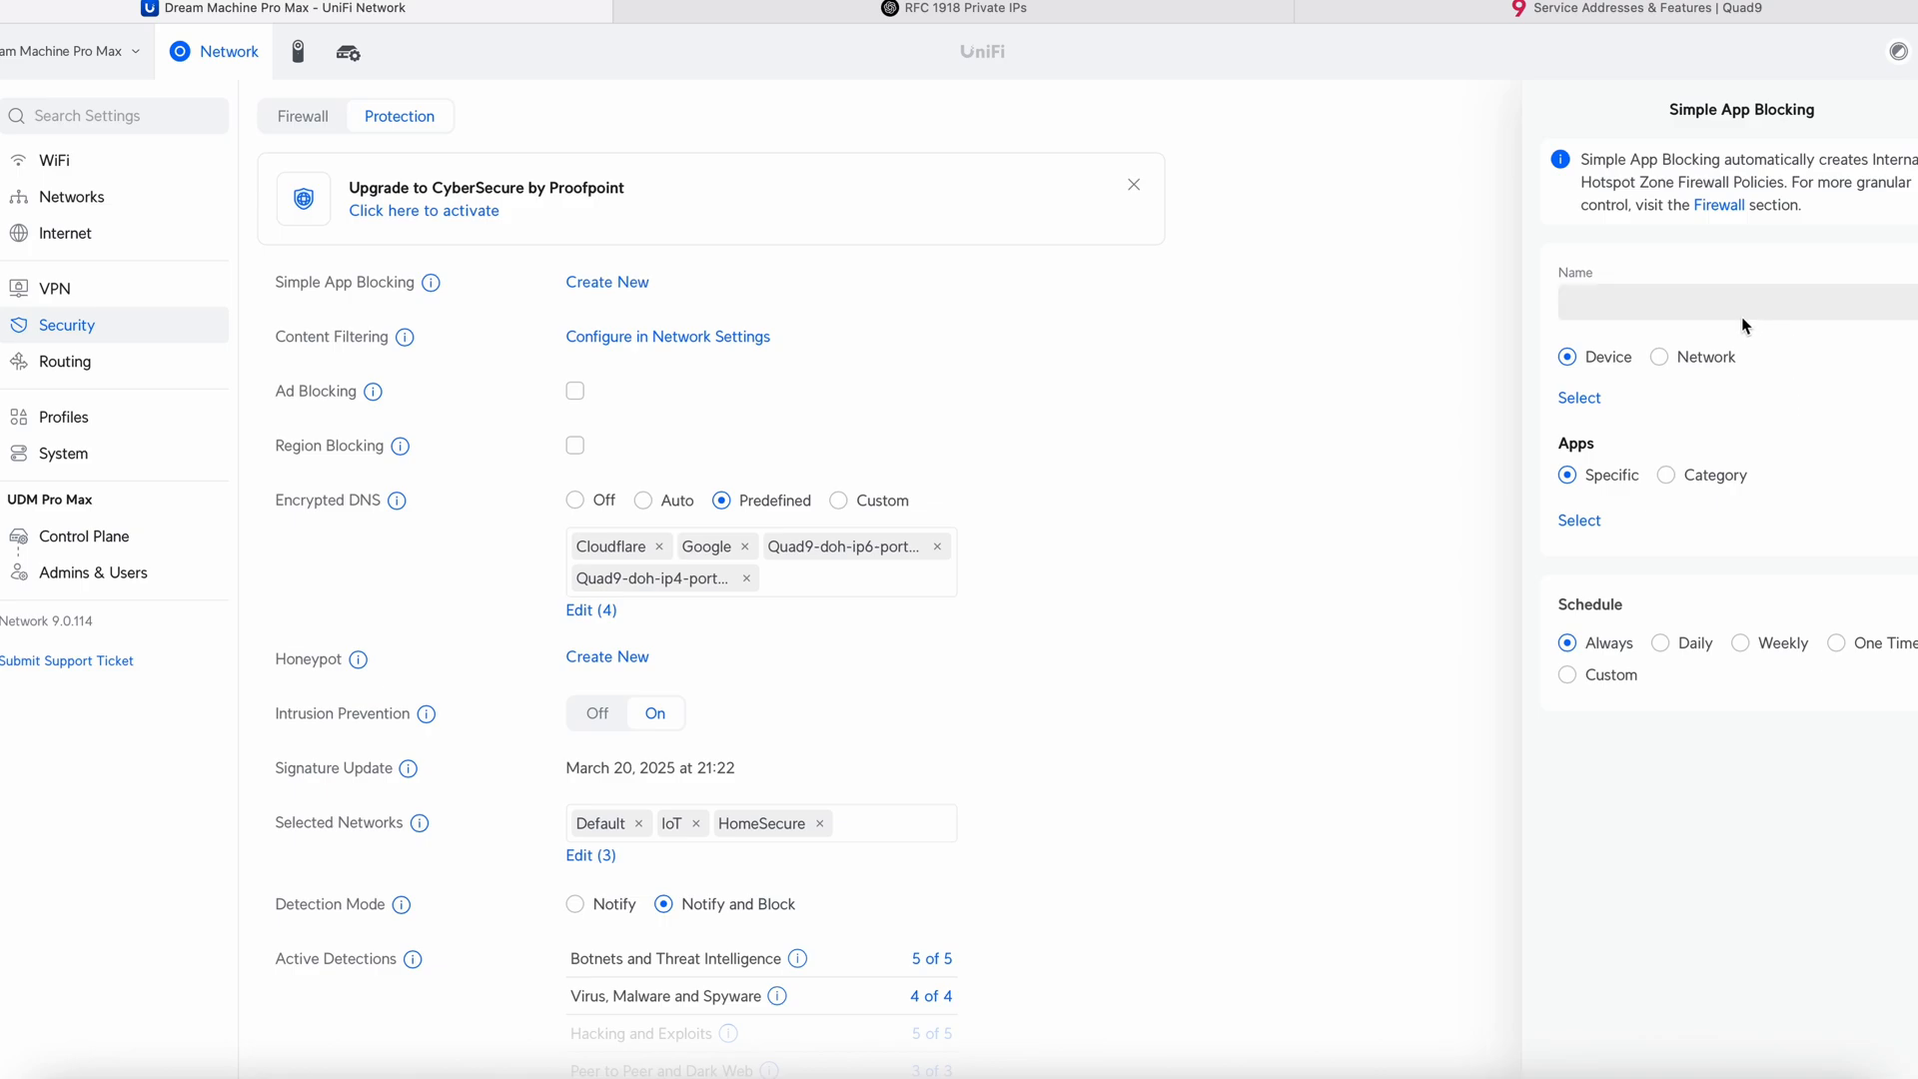
pyautogui.click(1688, 357)
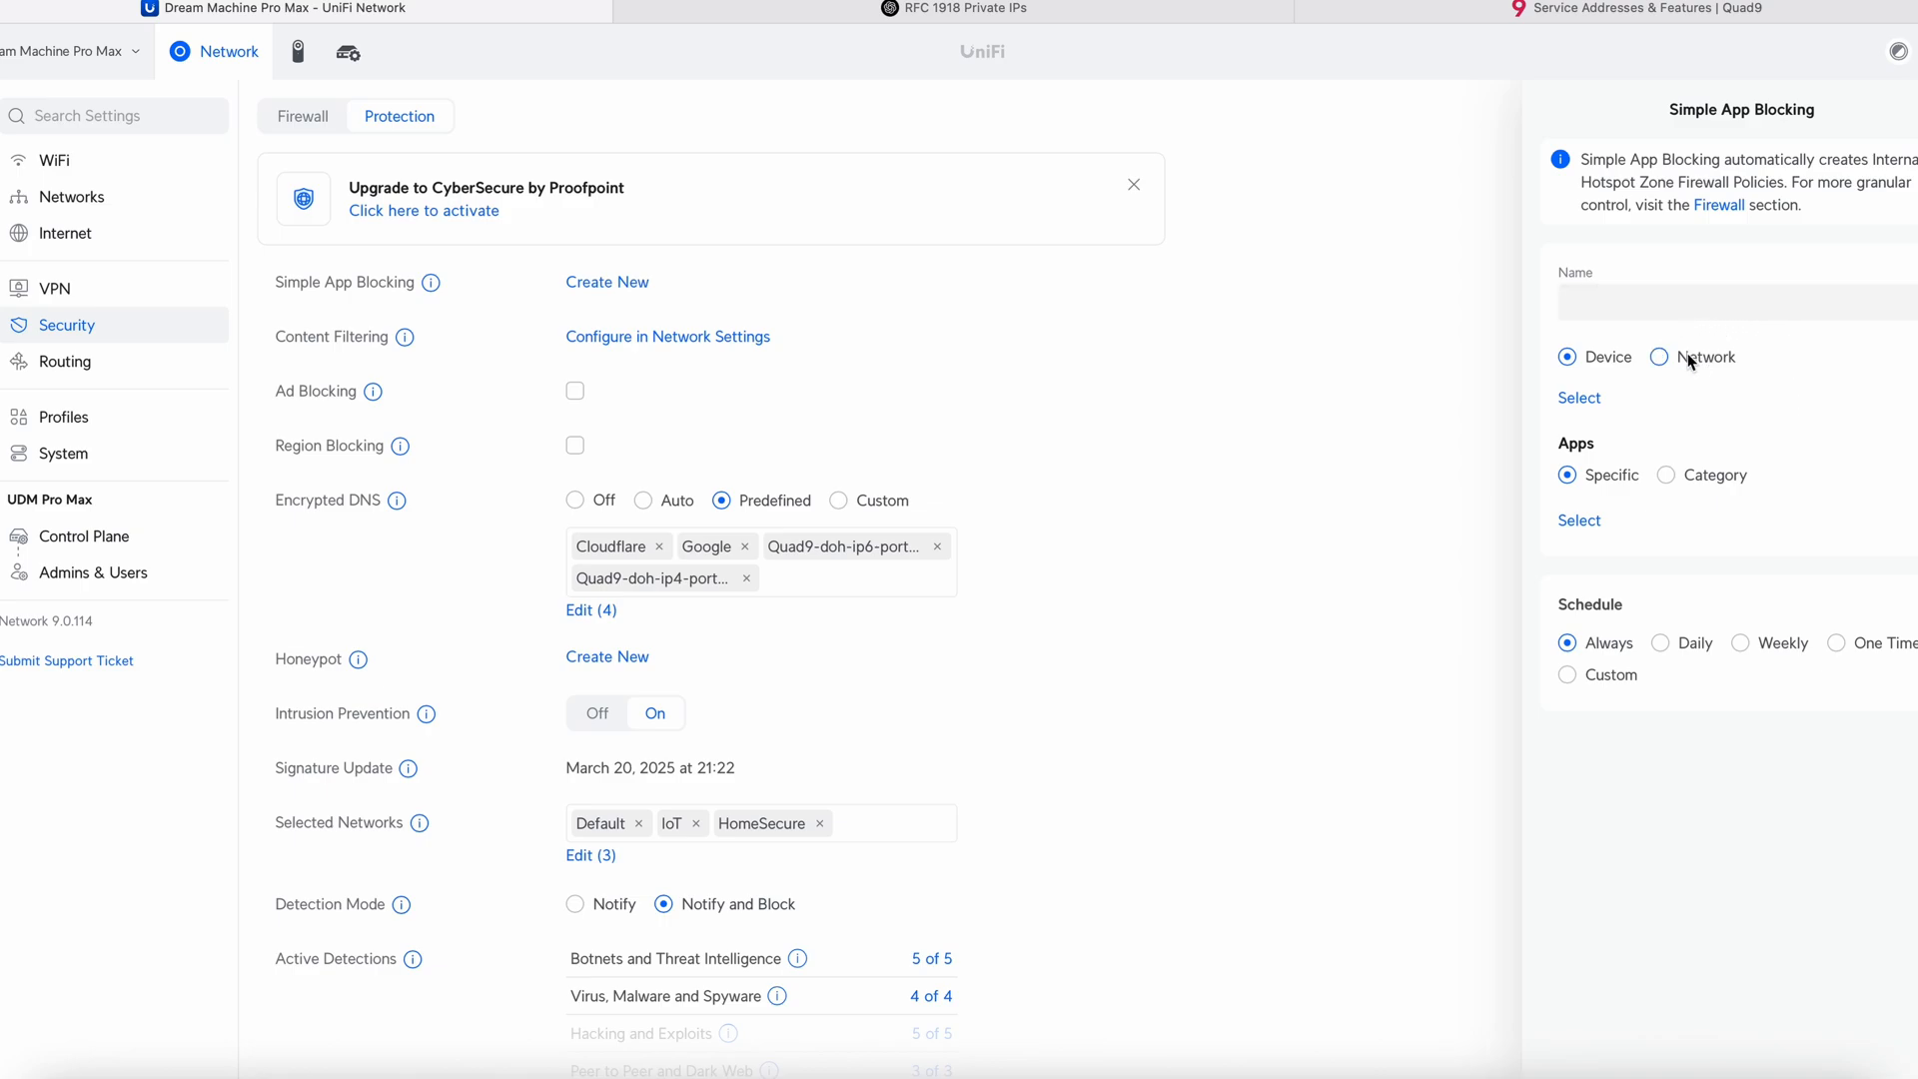
pyautogui.click(1580, 397)
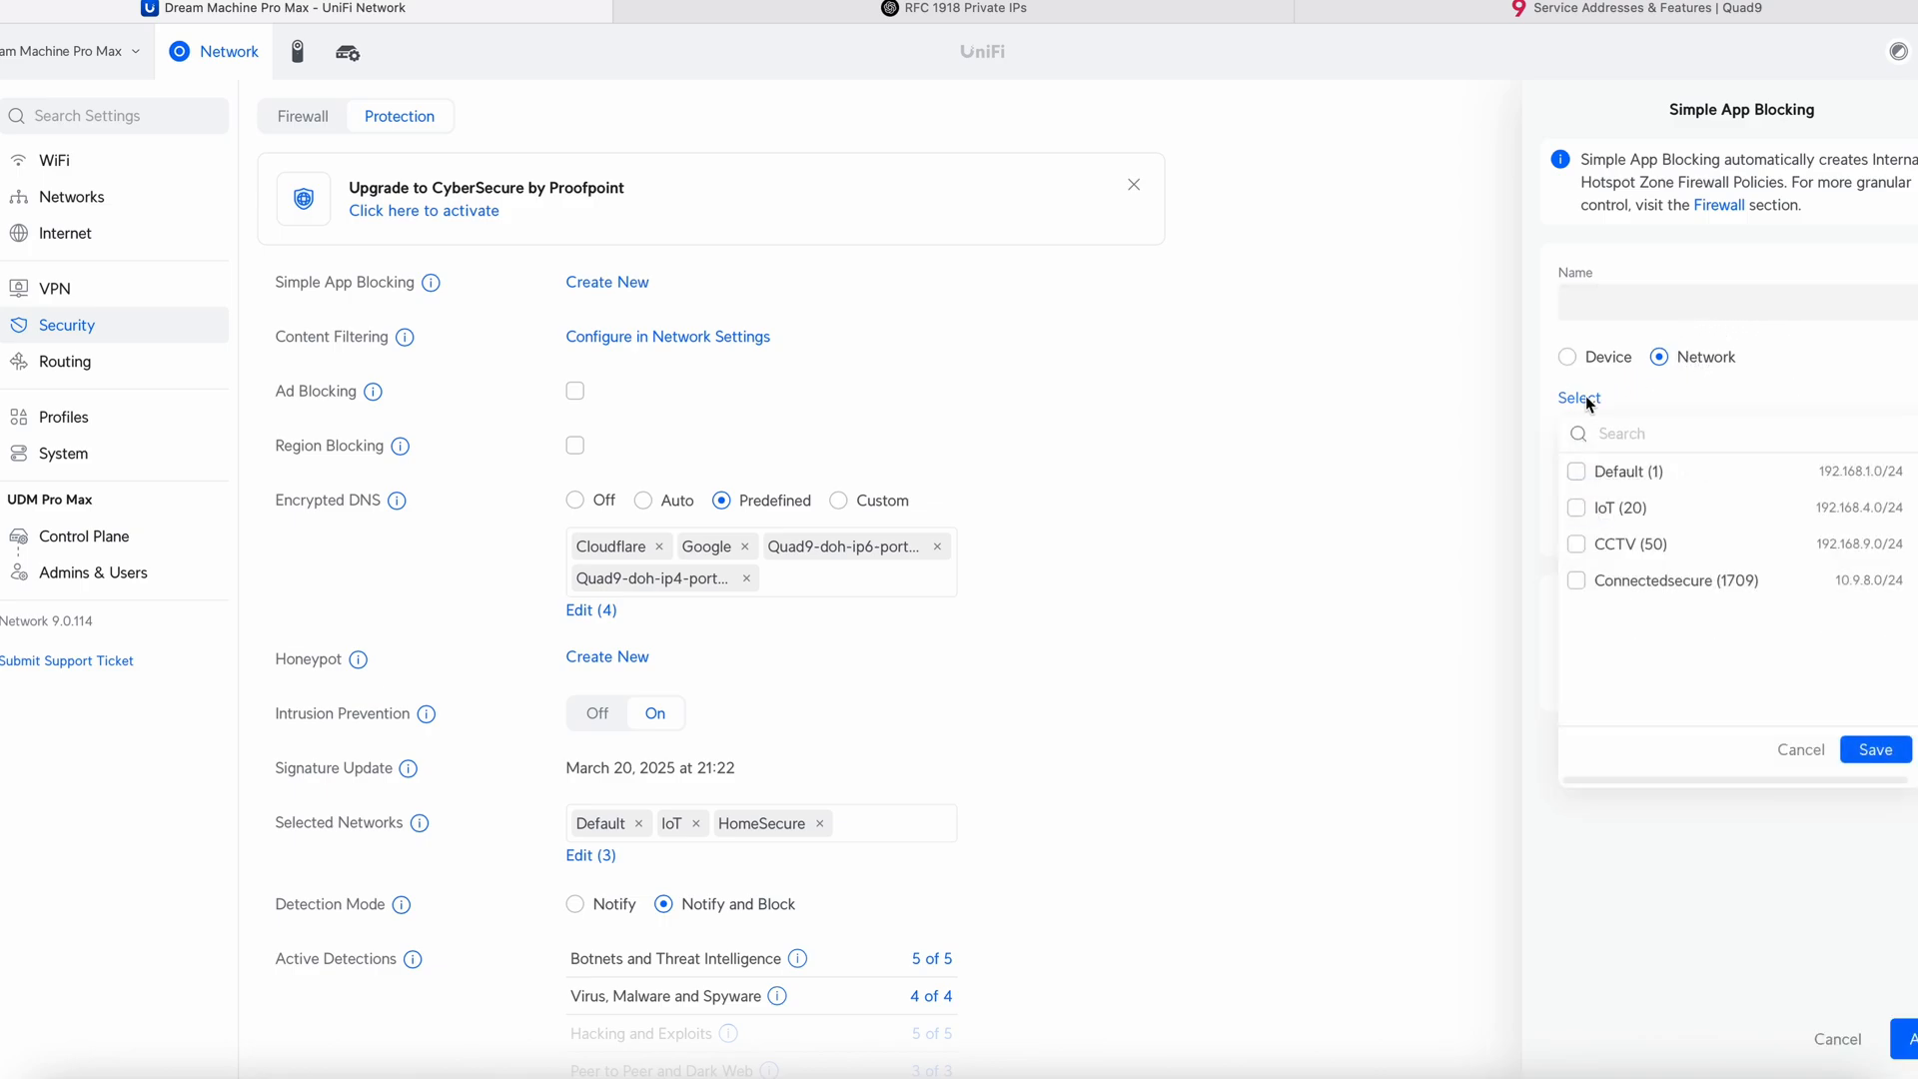
pyautogui.click(1607, 512)
pyautogui.click(1863, 749)
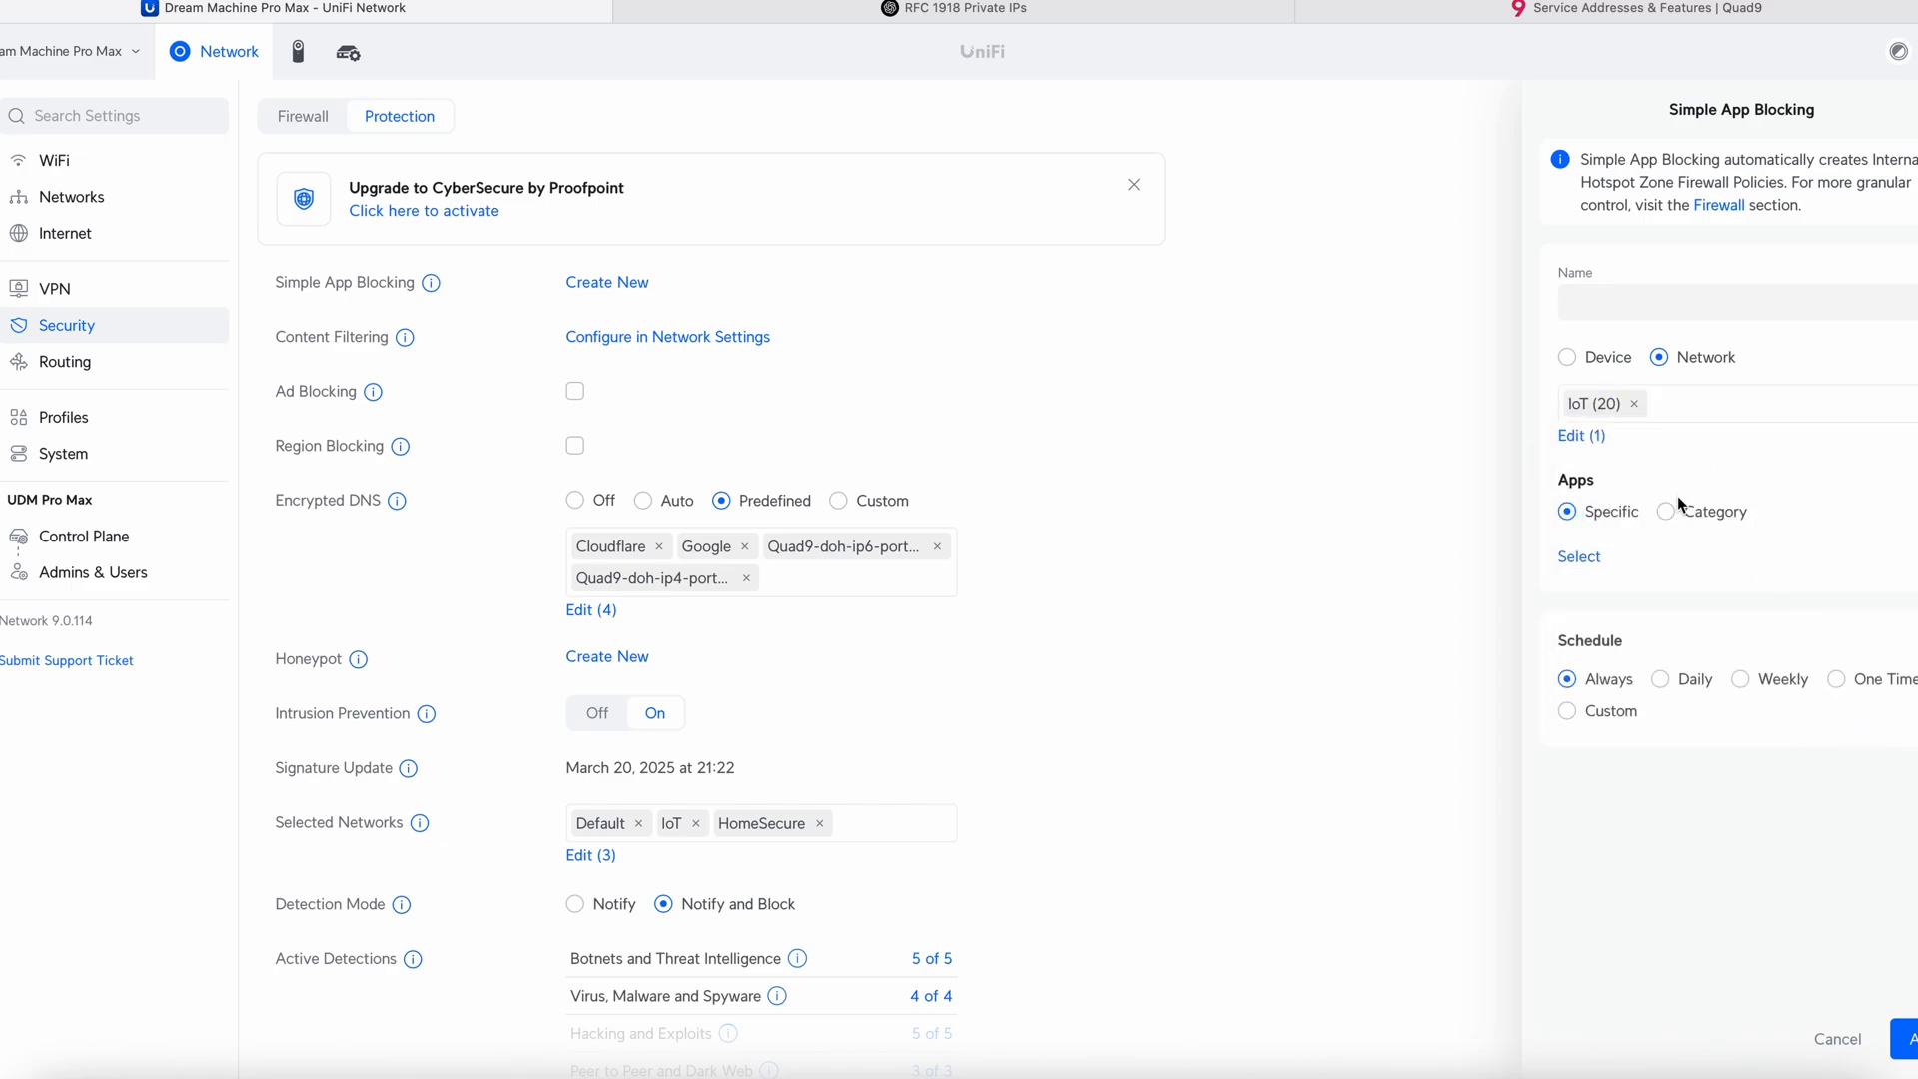
# - Switch the rule's app blocking to Category and try selecting Tunneling and Proxy Services, then cancel the selection
pyautogui.click(1675, 510)
pyautogui.click(1578, 555)
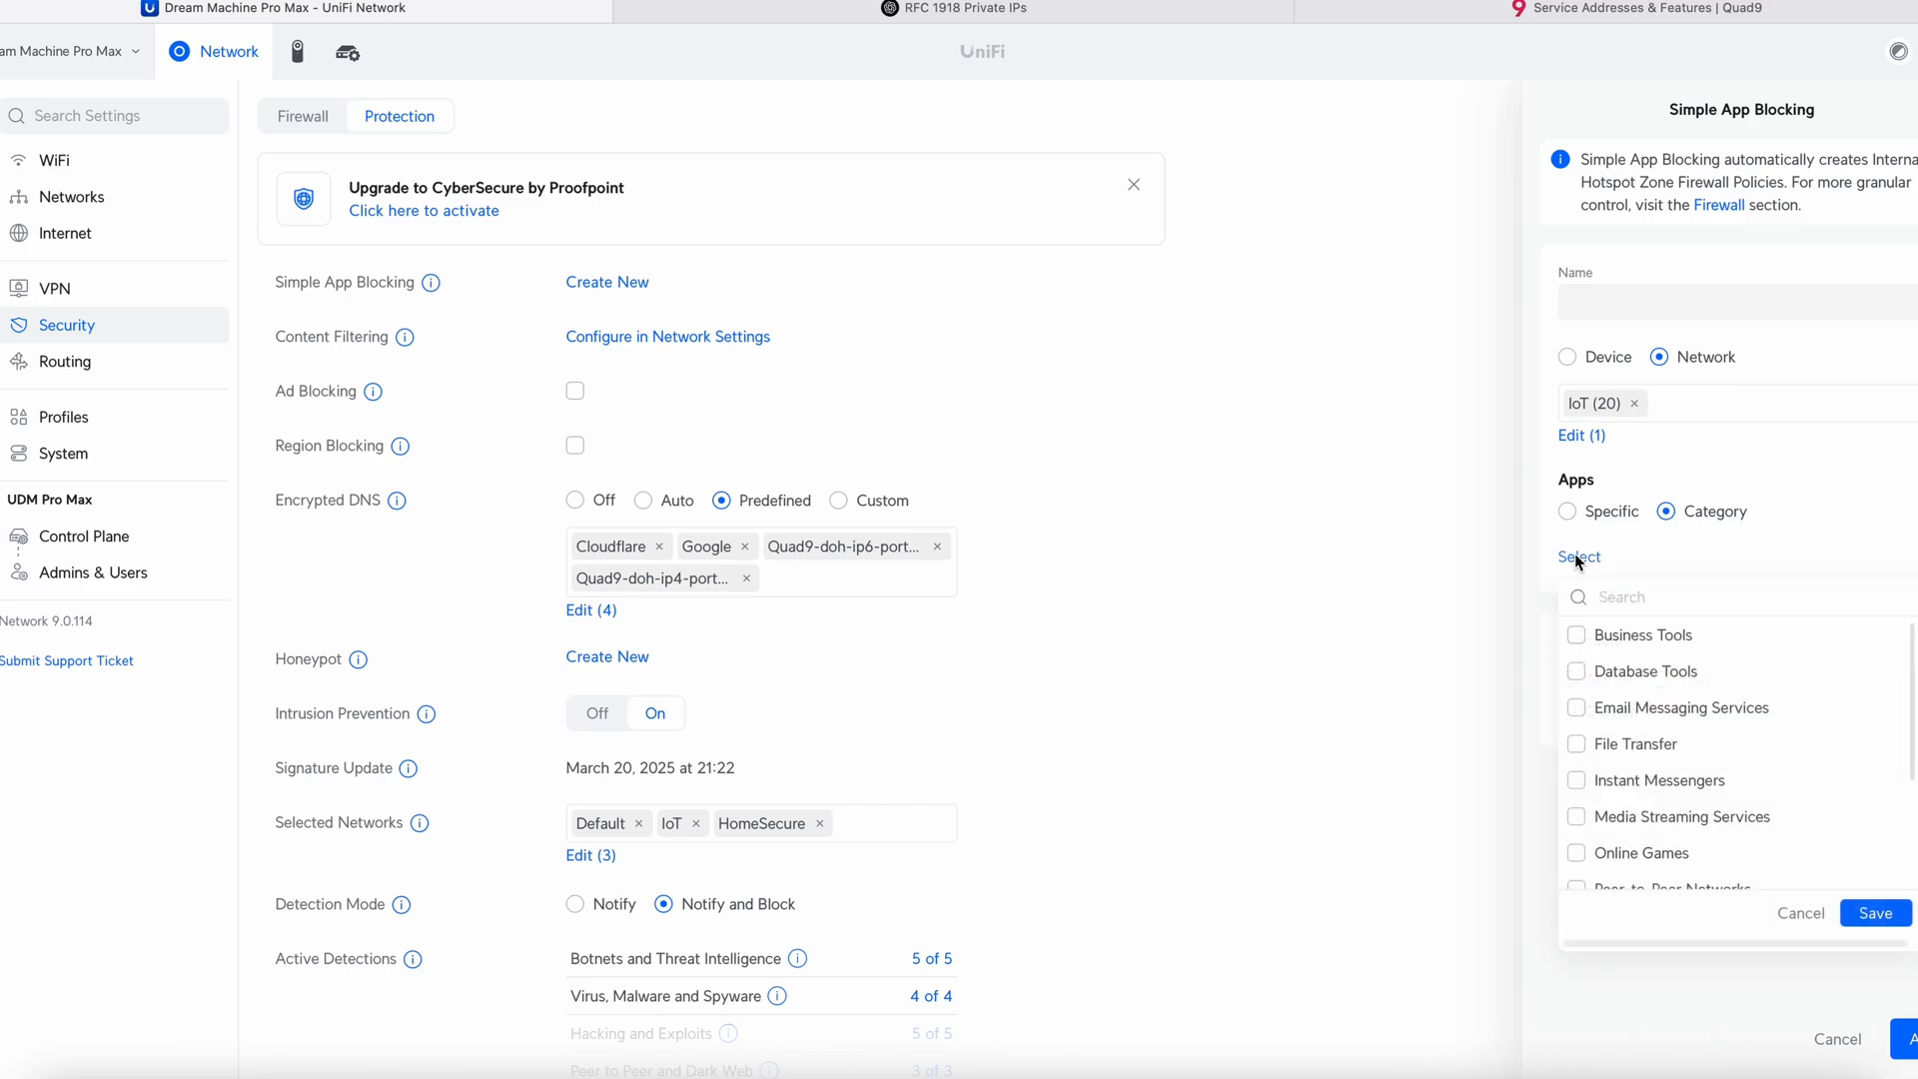
pyautogui.scroll(-4, 1650, 652)
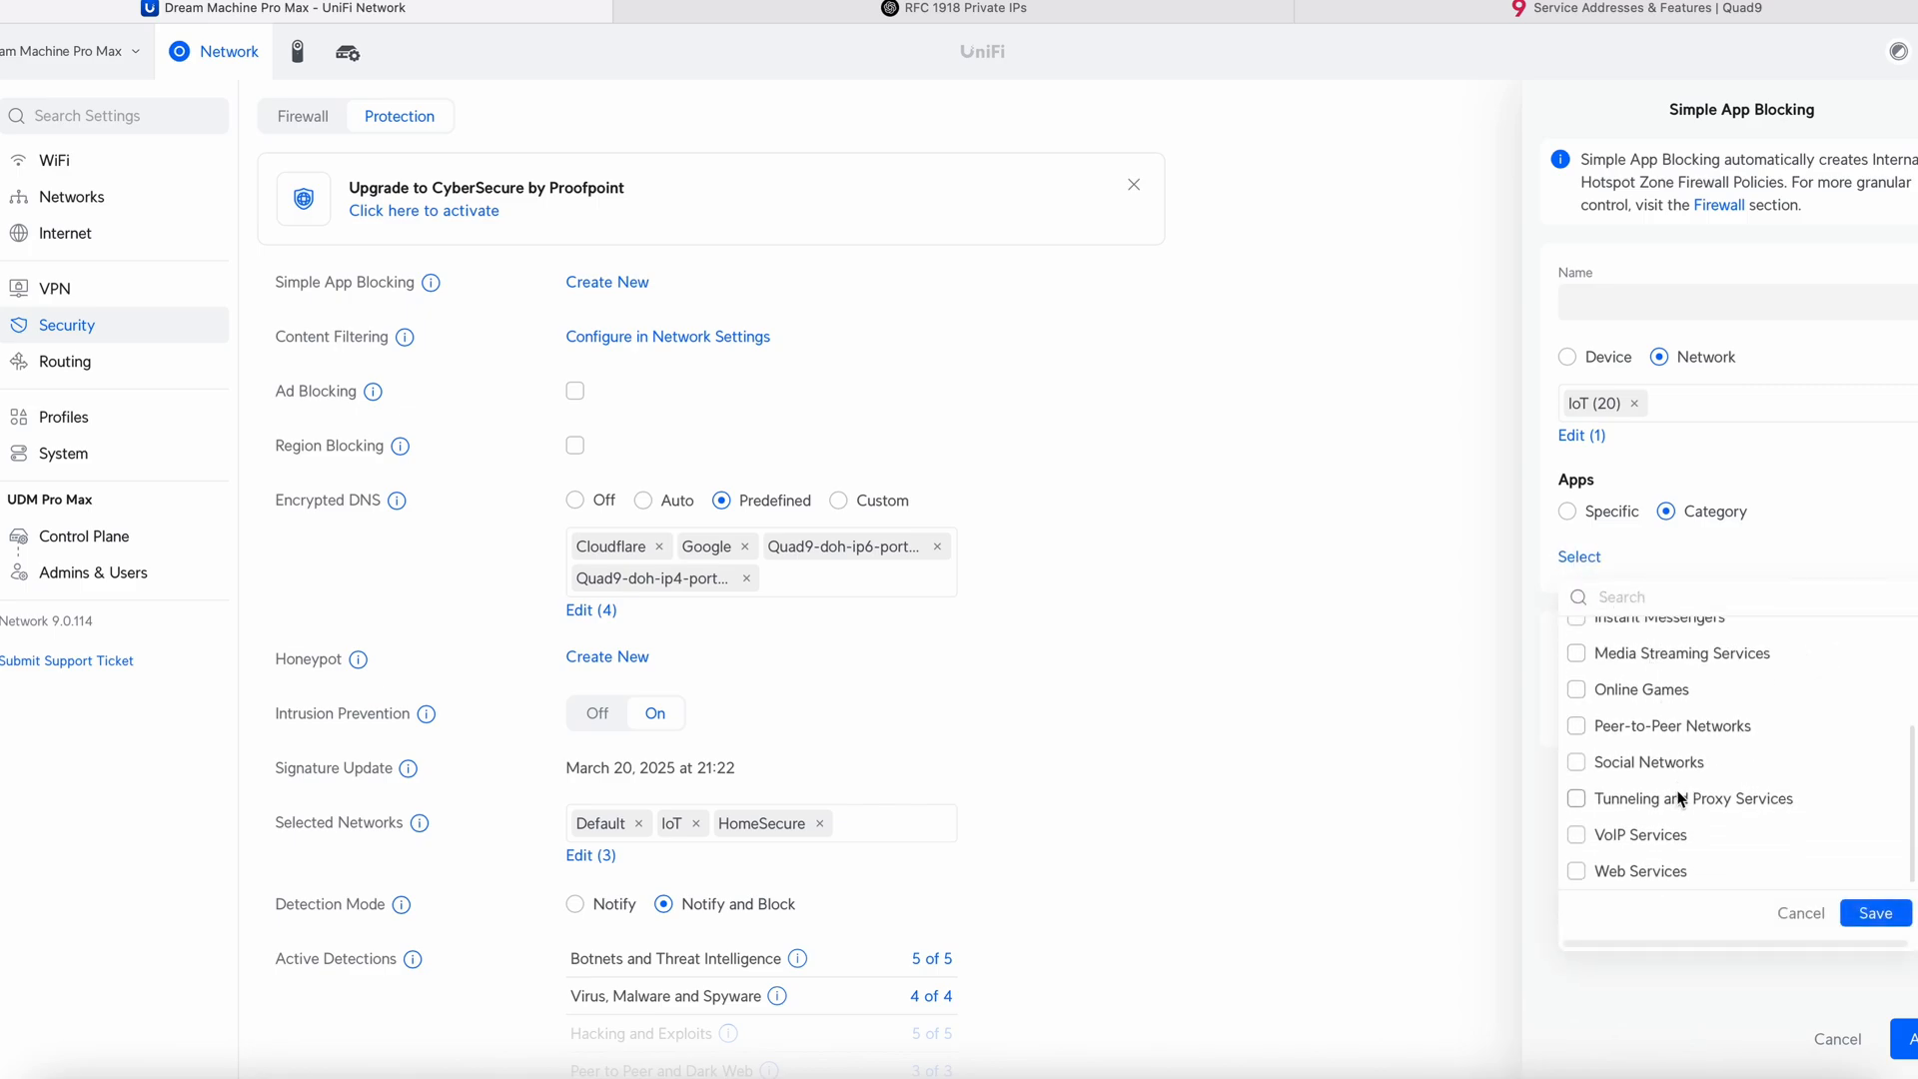
pyautogui.click(1681, 799)
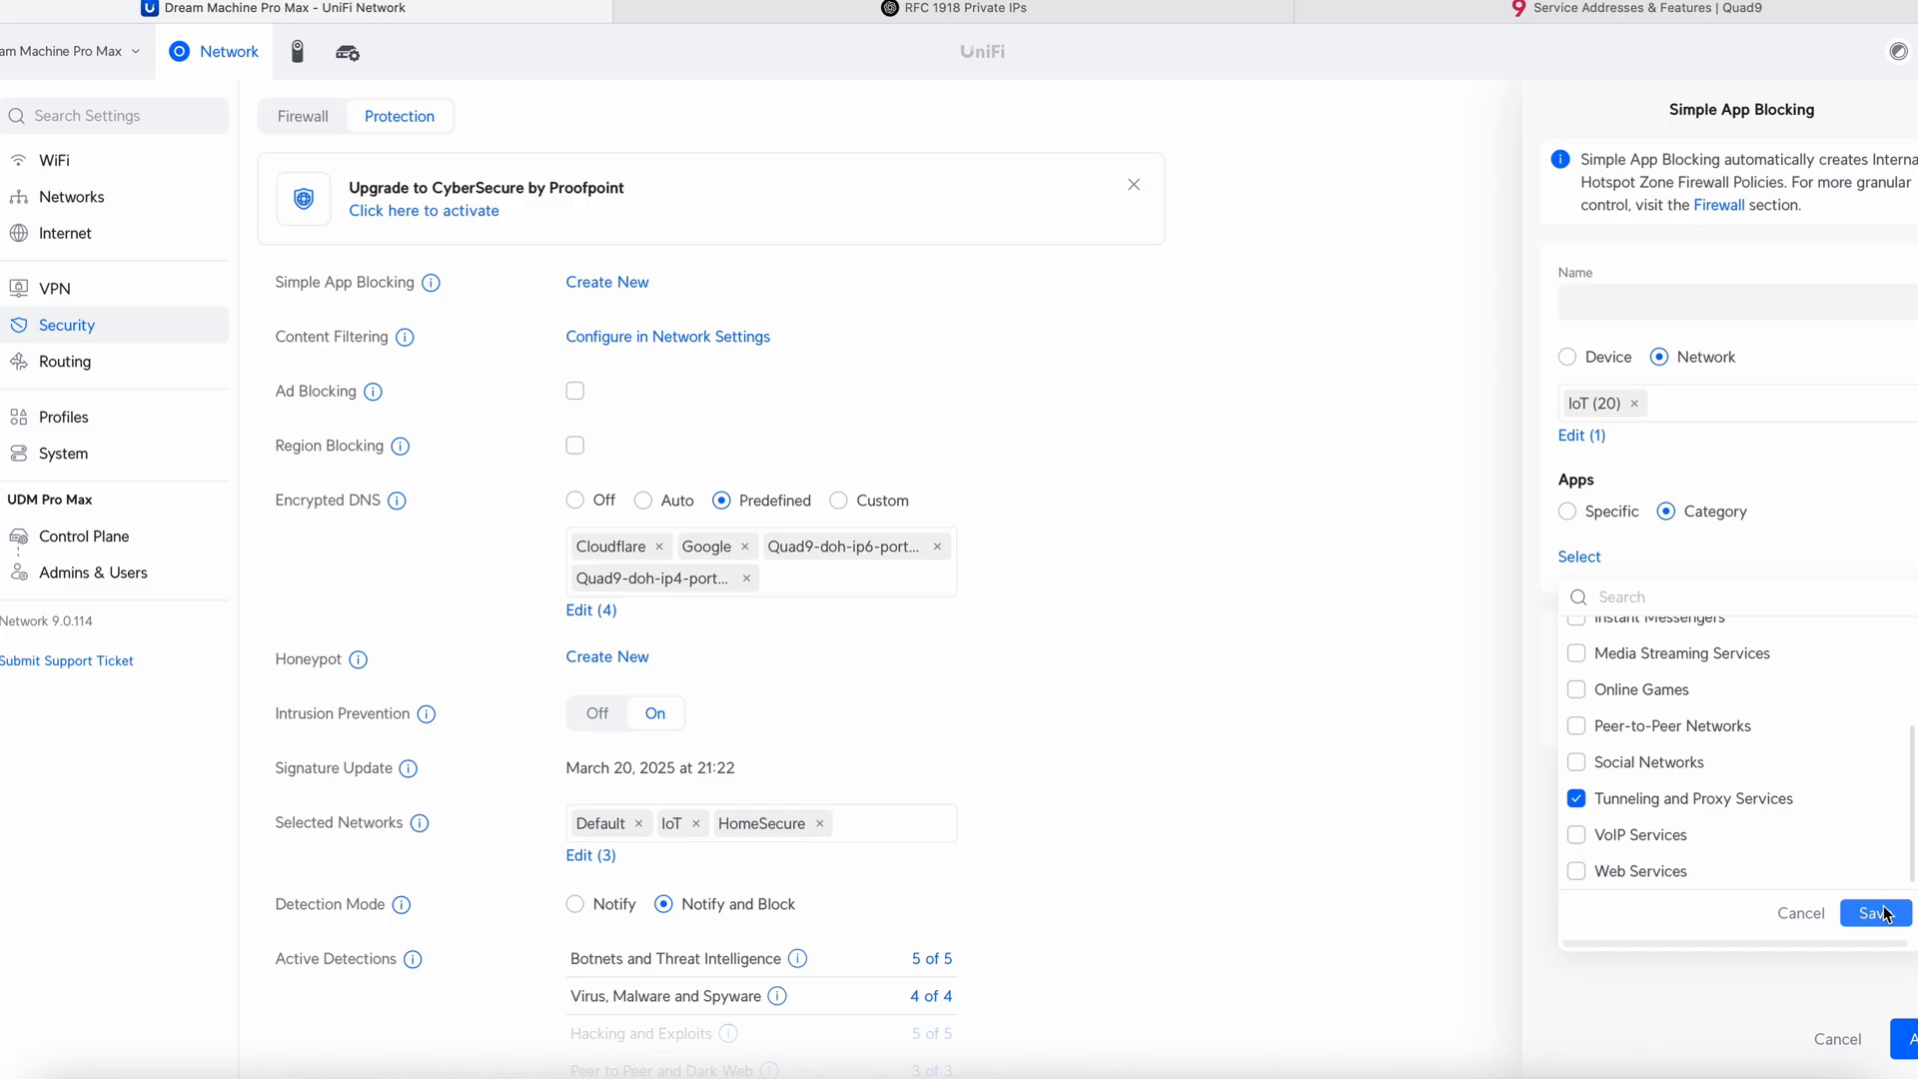
pyautogui.click(1699, 796)
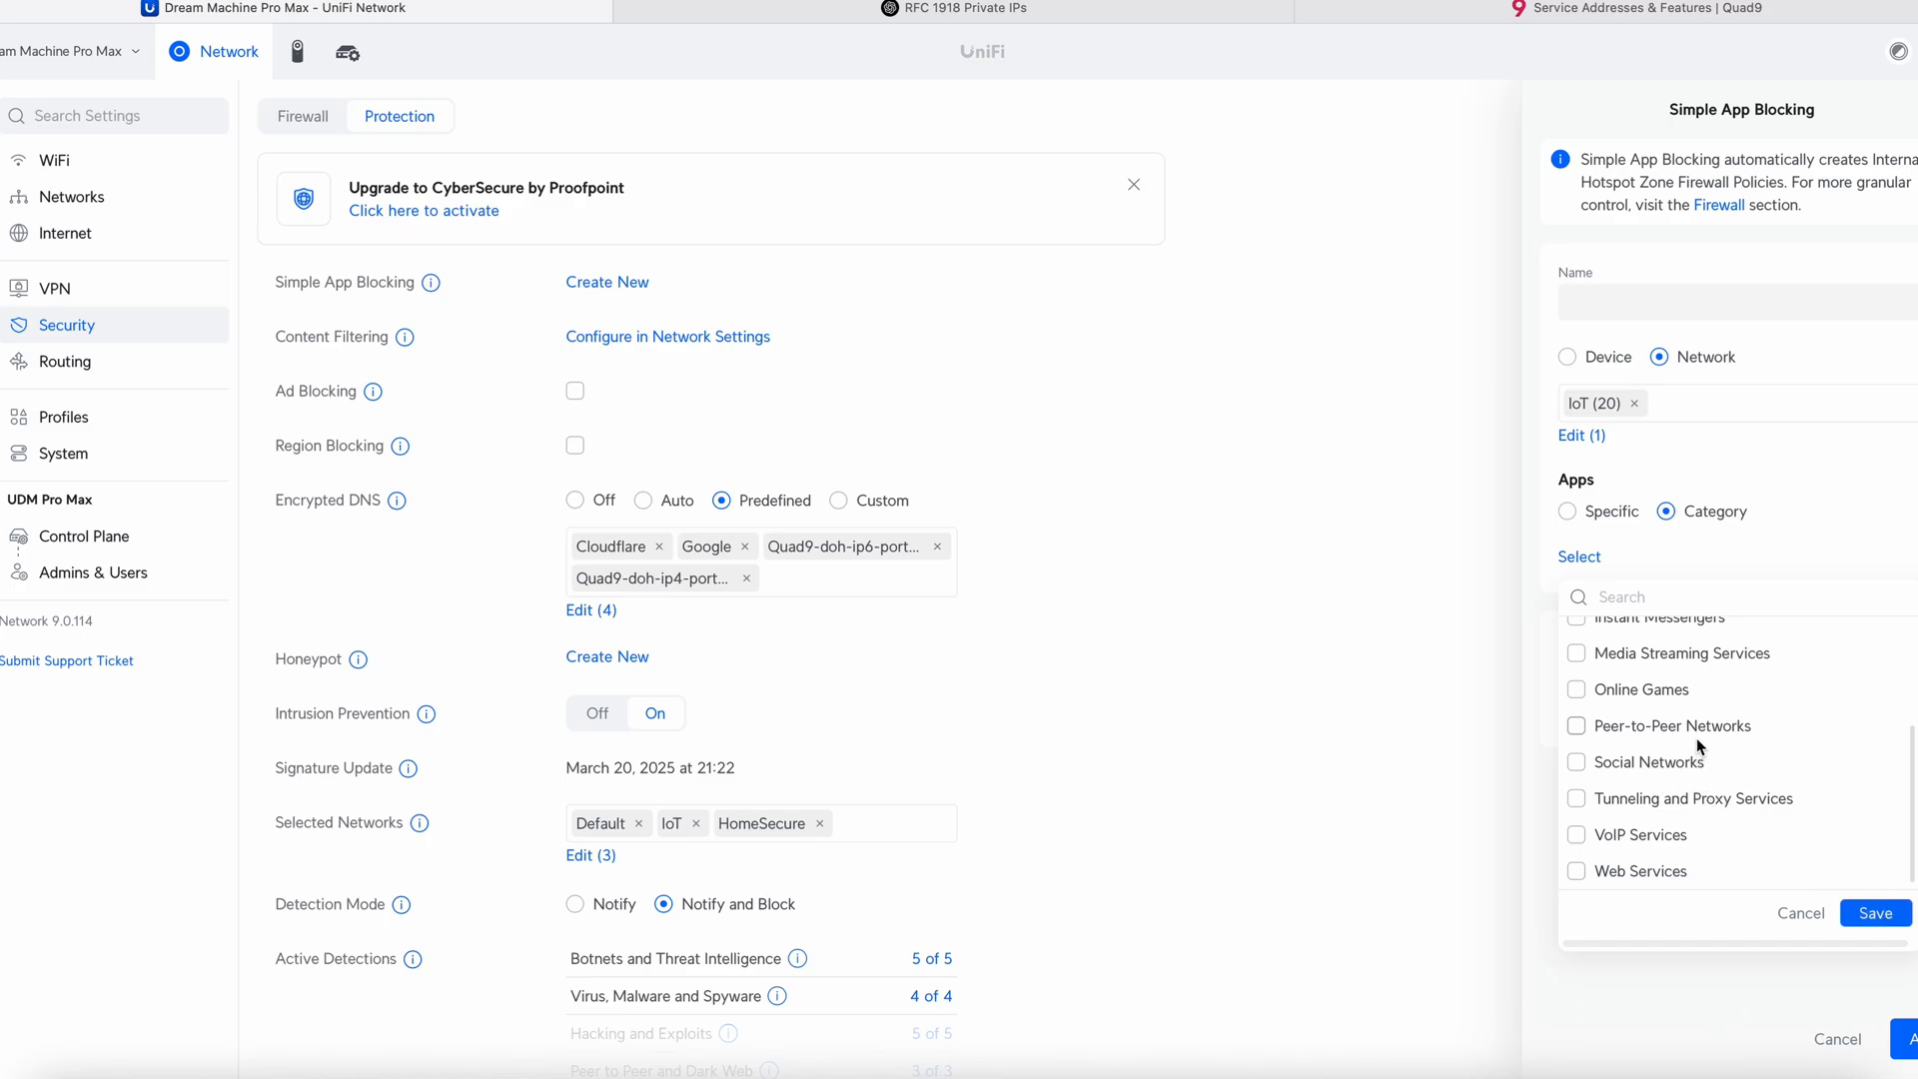
pyautogui.click(1809, 920)
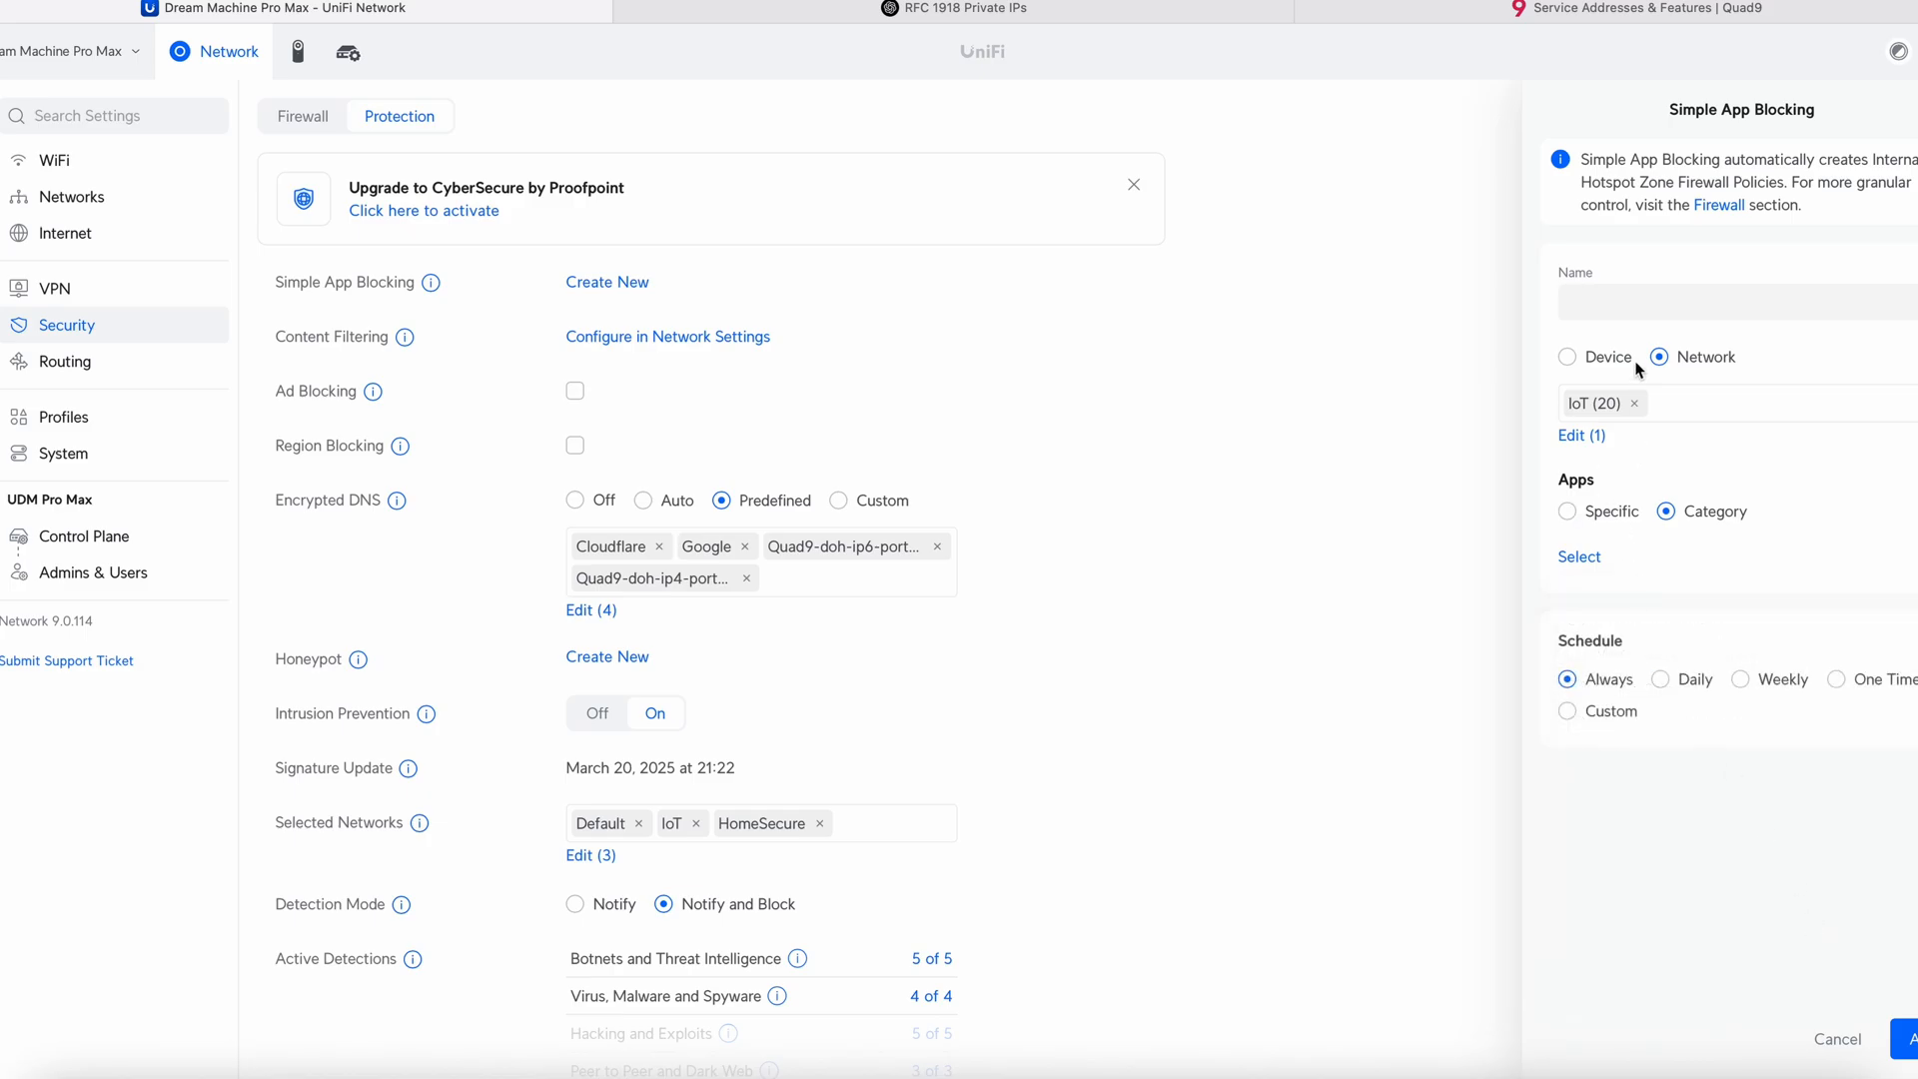
# - Replace IoT with the Default network as the target of the app blocking rule
pyautogui.click(1628, 391)
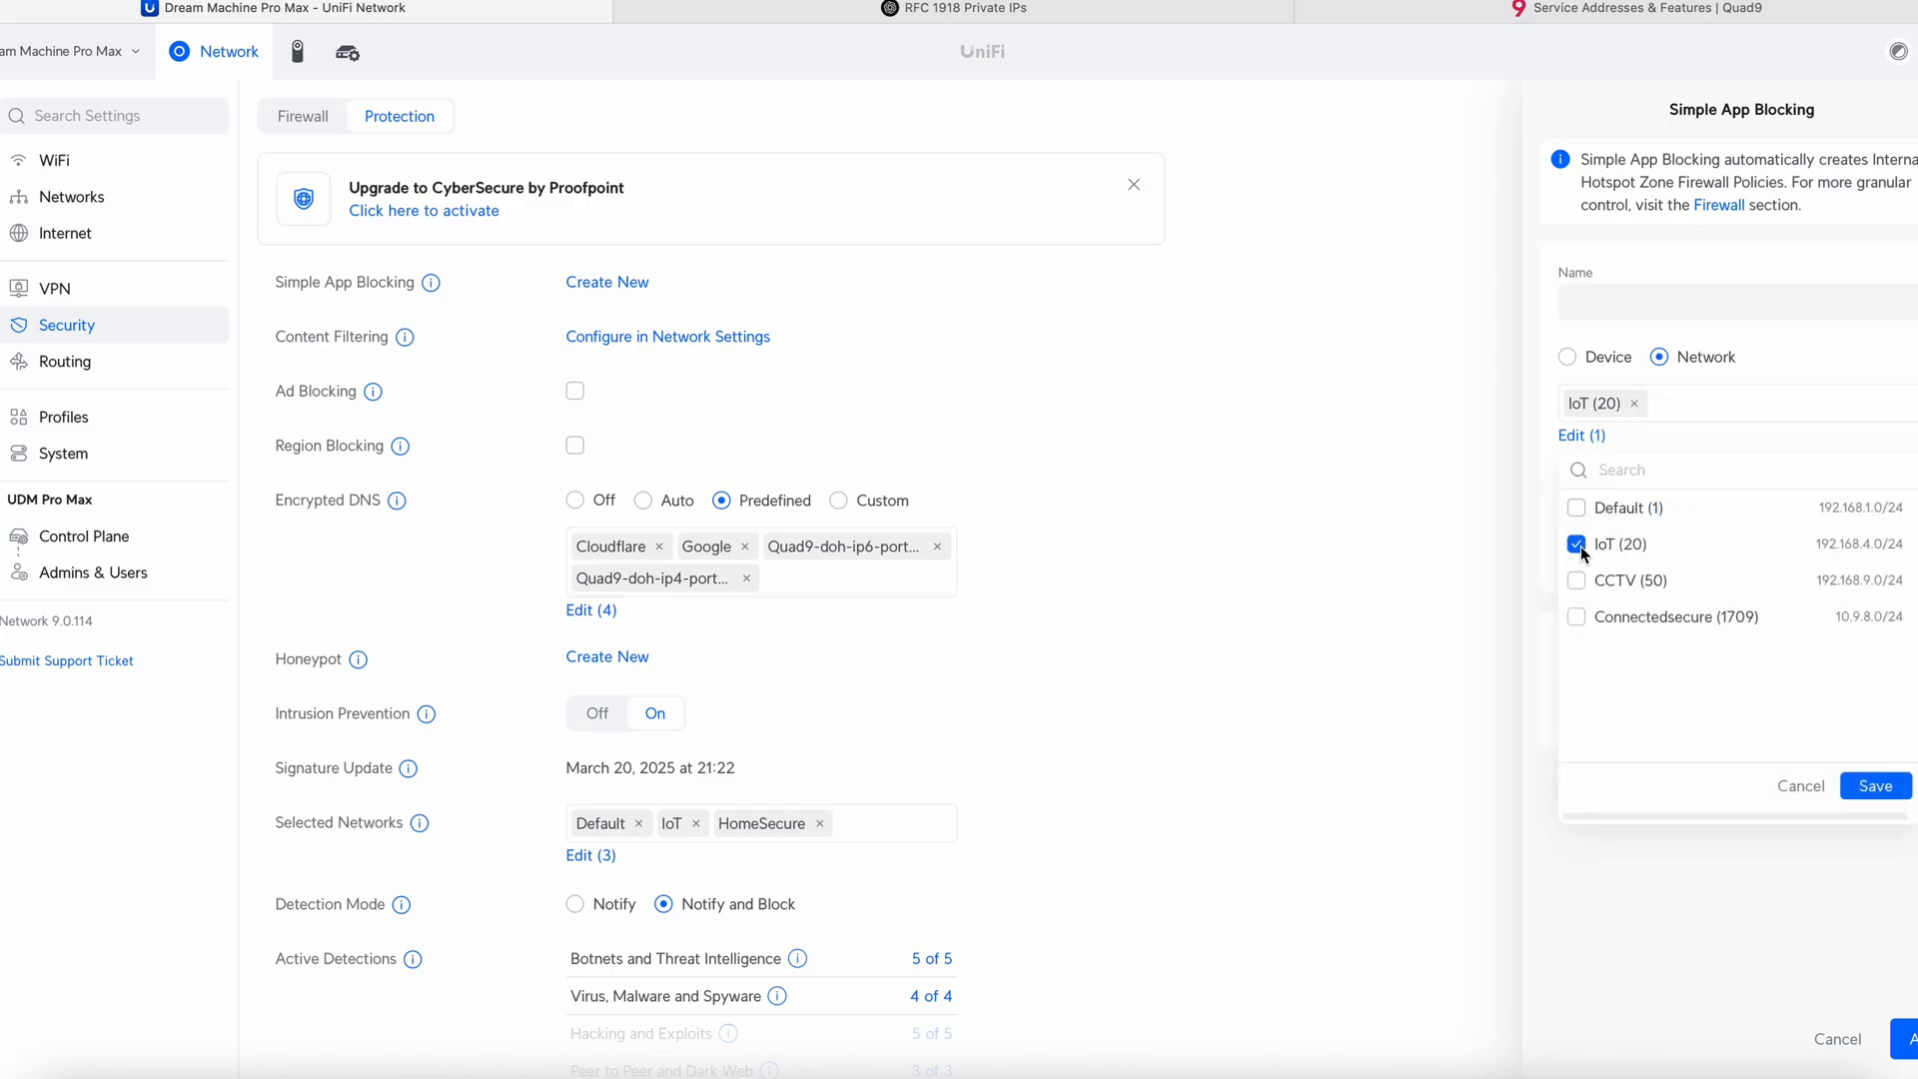
pyautogui.click(1576, 508)
pyautogui.click(1873, 786)
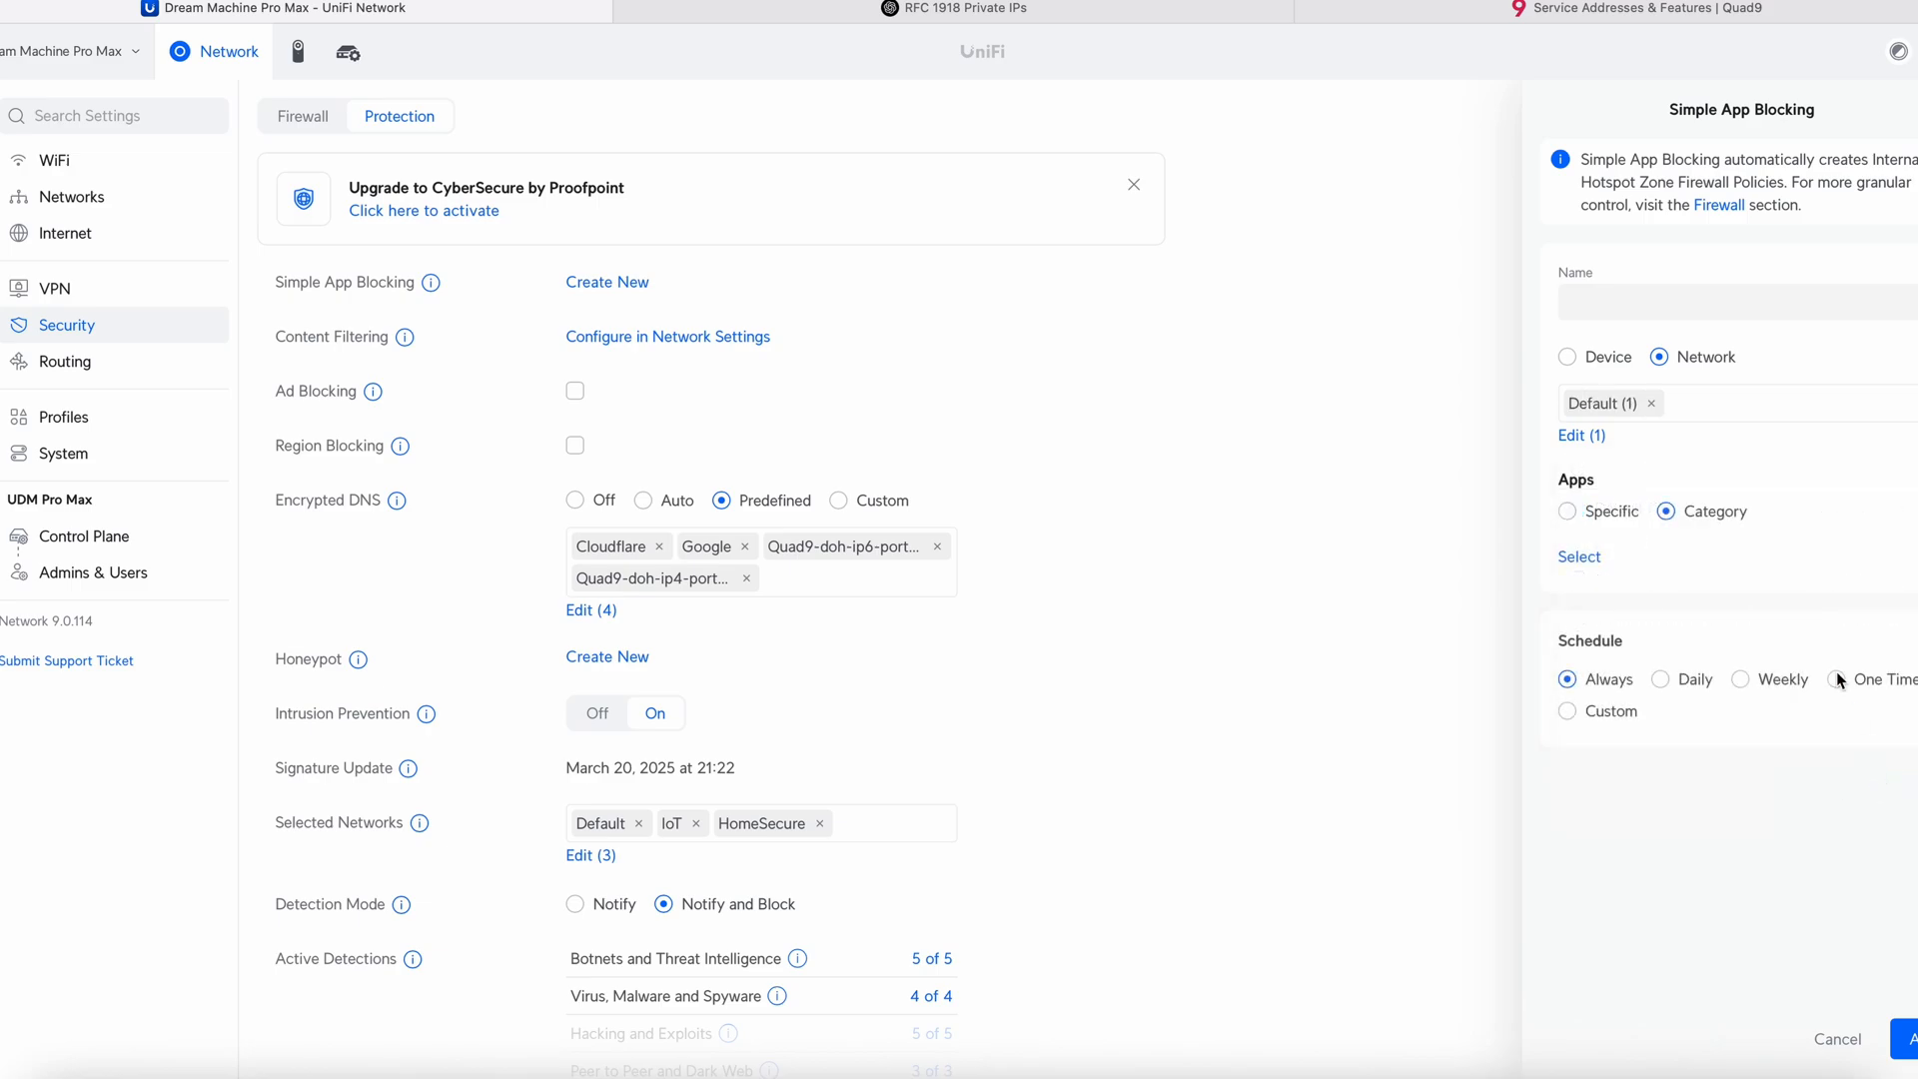
# - Select the File Transfer, Peer-to-Peer Networks, and Tunneling and Proxy Services categories for the app blocking rule and save the selection
pyautogui.click(1578, 556)
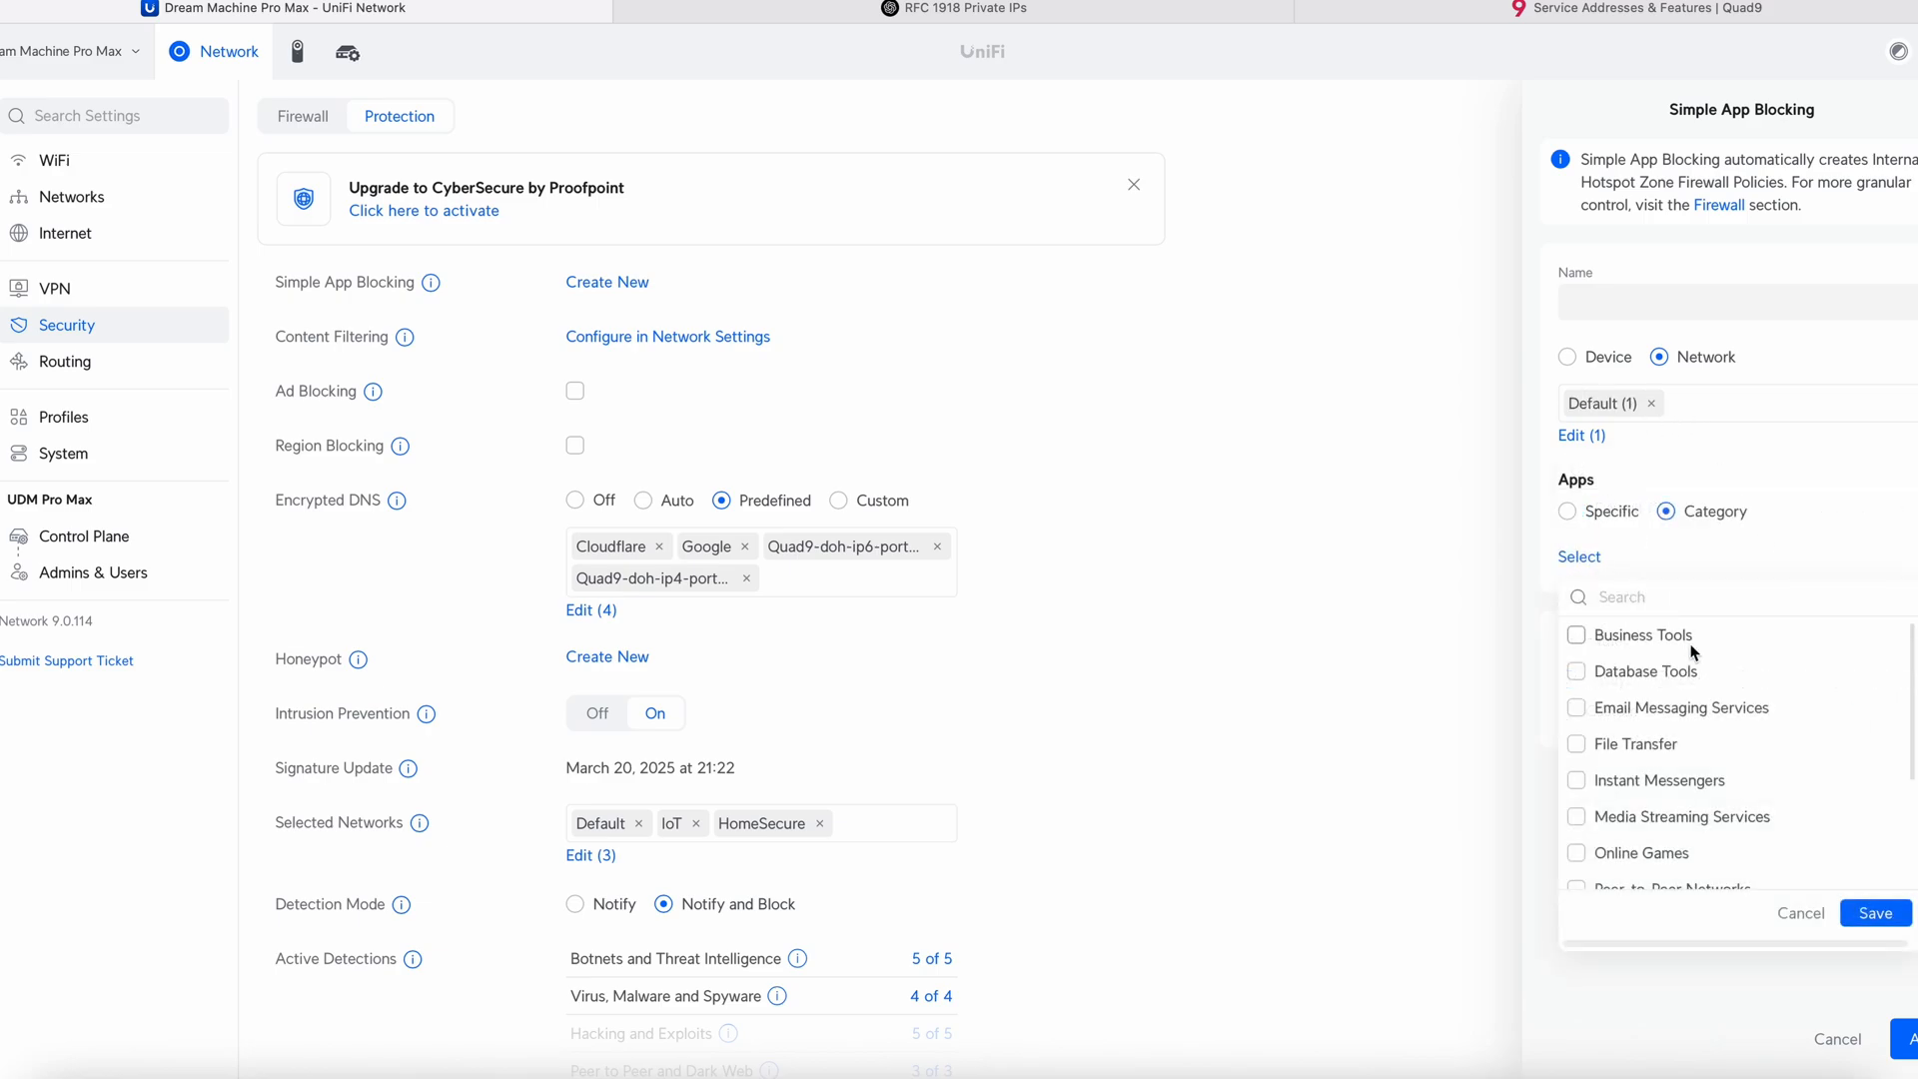
pyautogui.scroll(-2, 1688, 744)
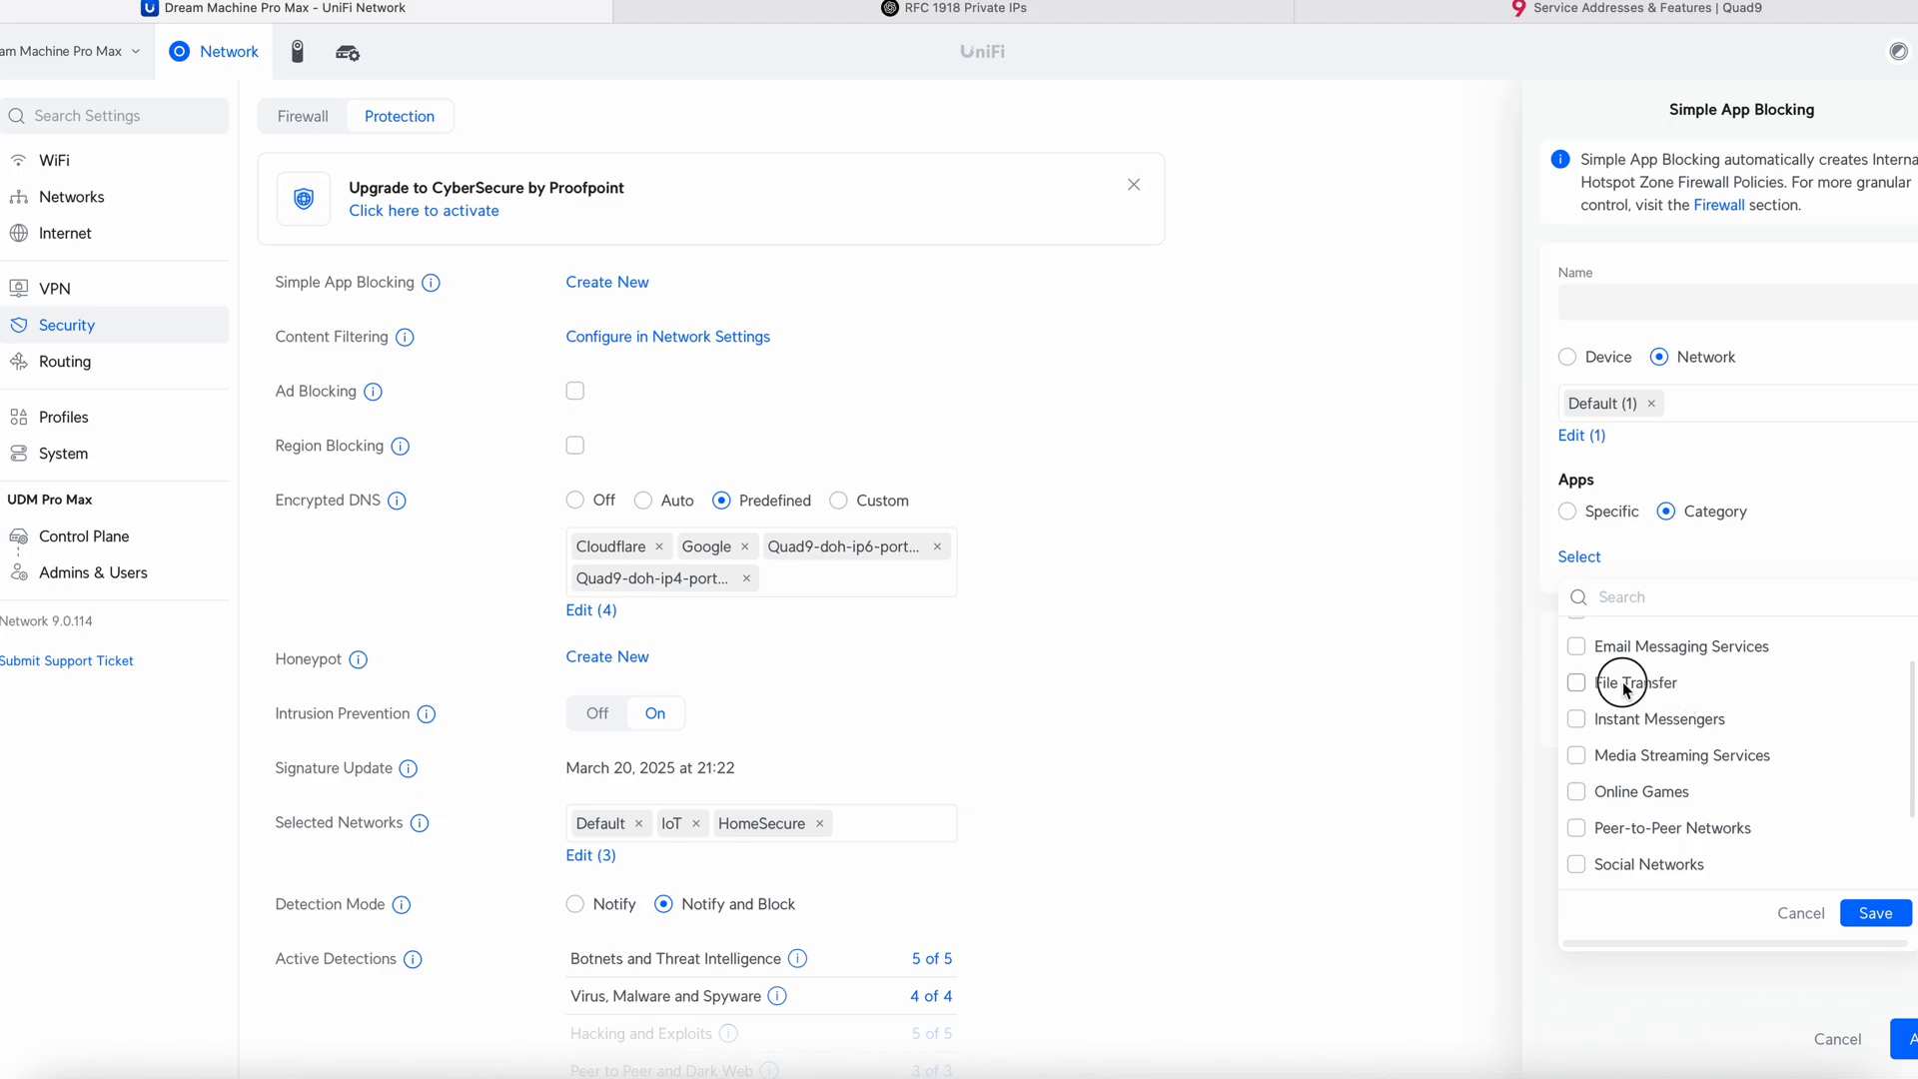
pyautogui.scroll(-2, 1718, 769)
pyautogui.click(1721, 773)
pyautogui.scroll(-1, 1719, 776)
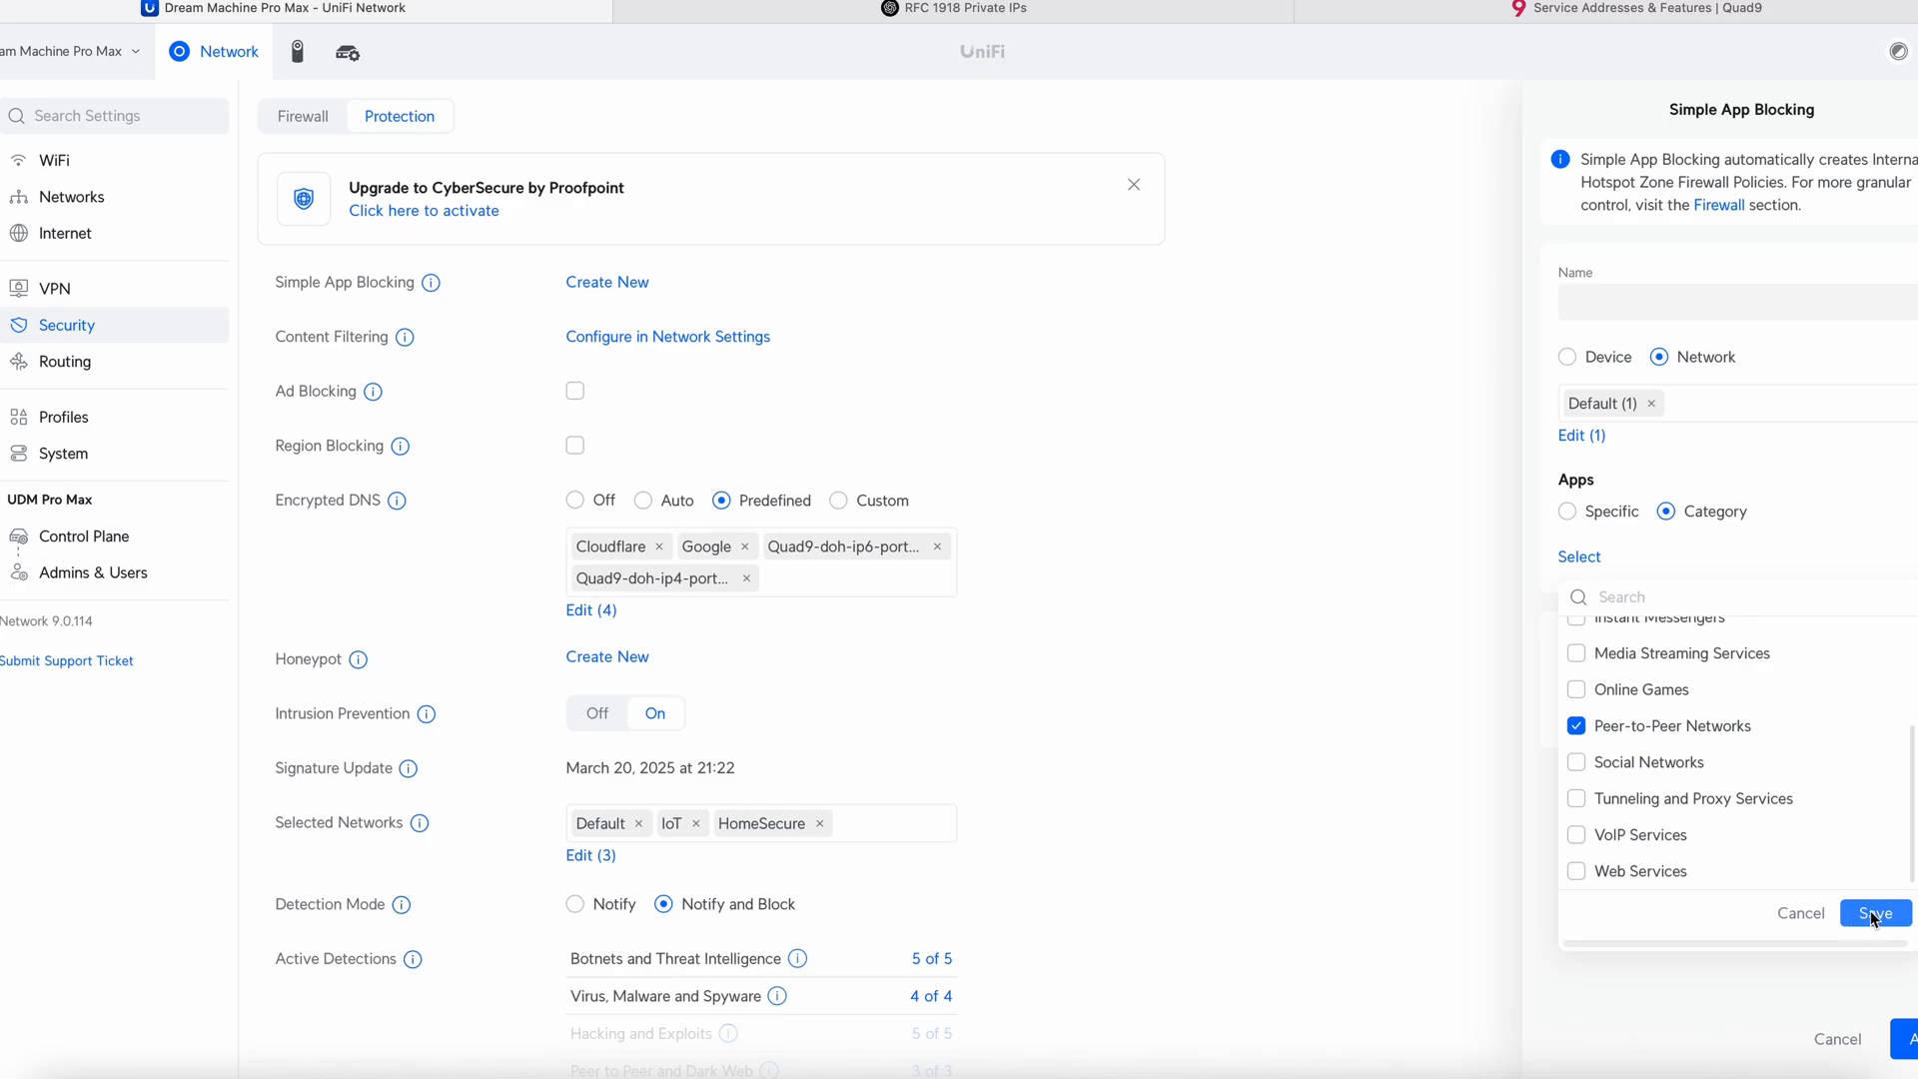
pyautogui.click(1711, 799)
pyautogui.click(1874, 913)
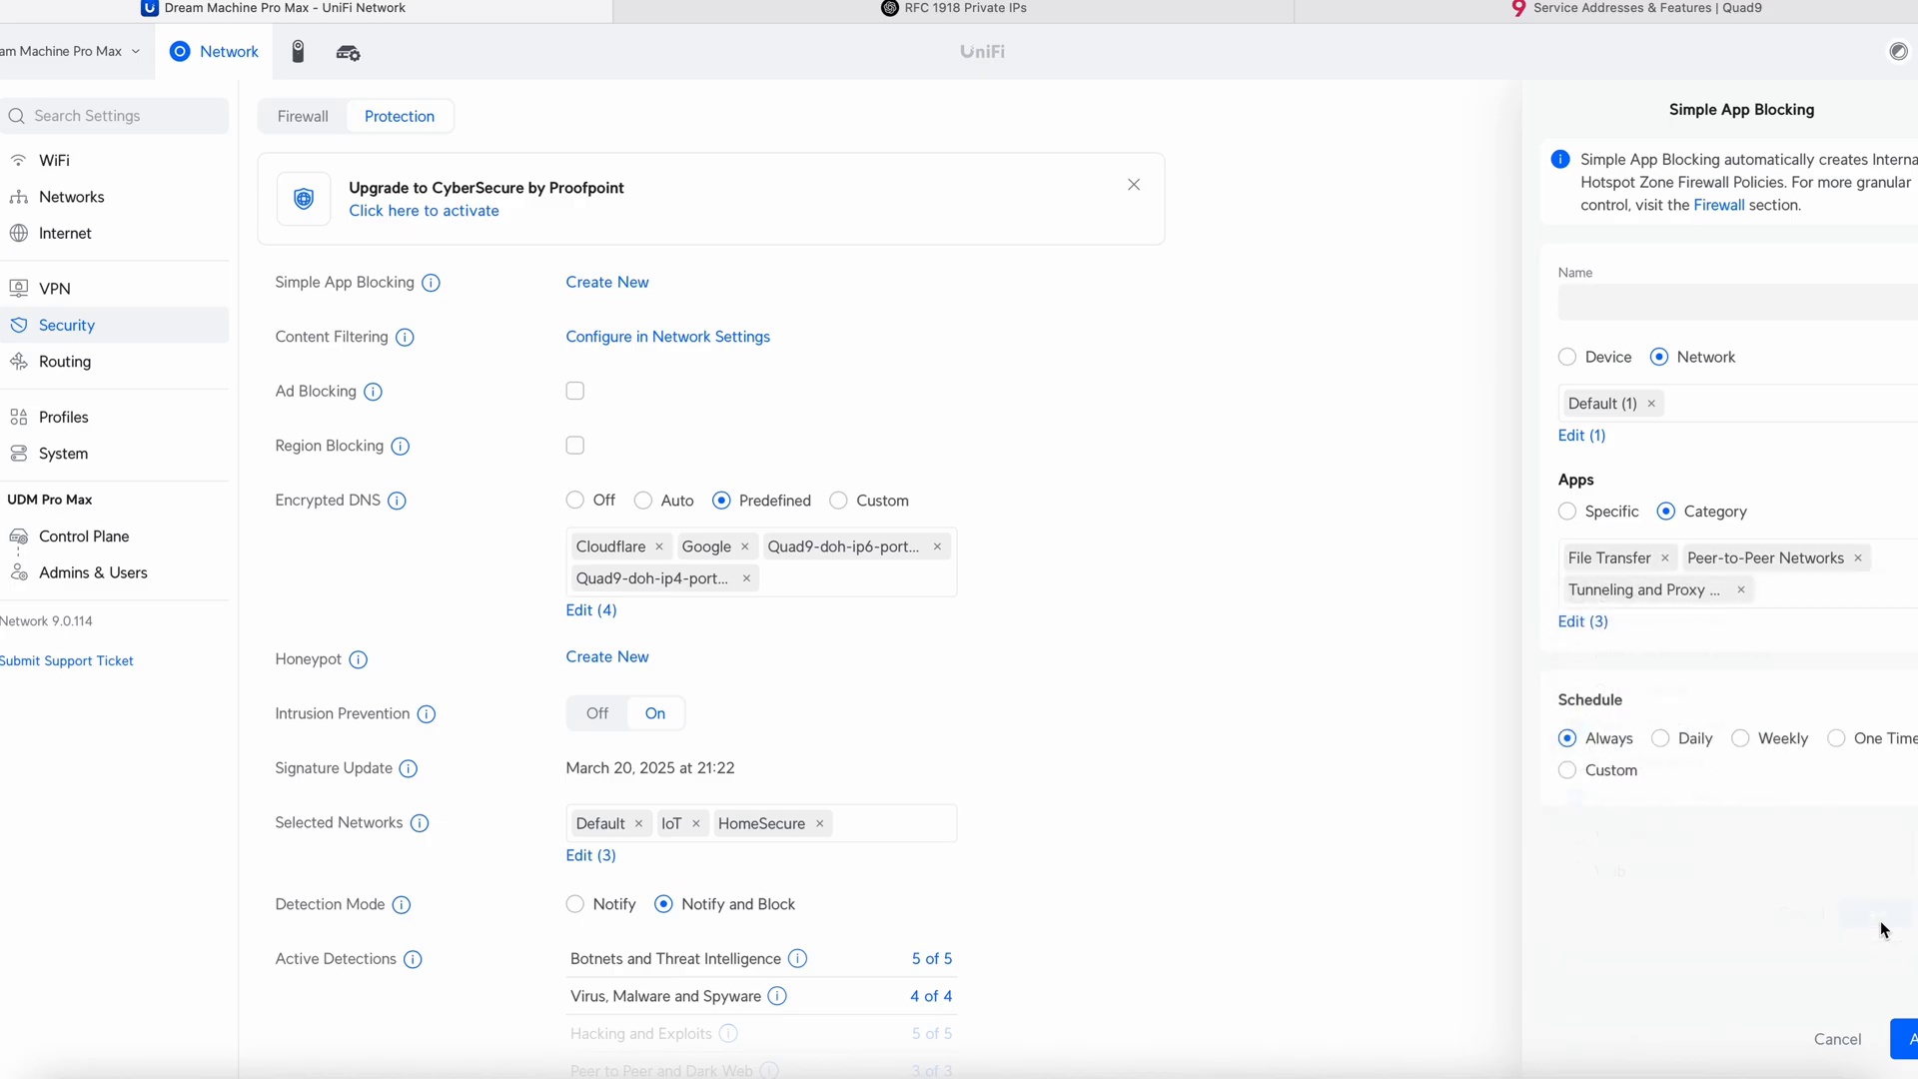
# - Name the app blocking rule "Block SMB/P2P and VPNs"
pyautogui.click(1630, 300)
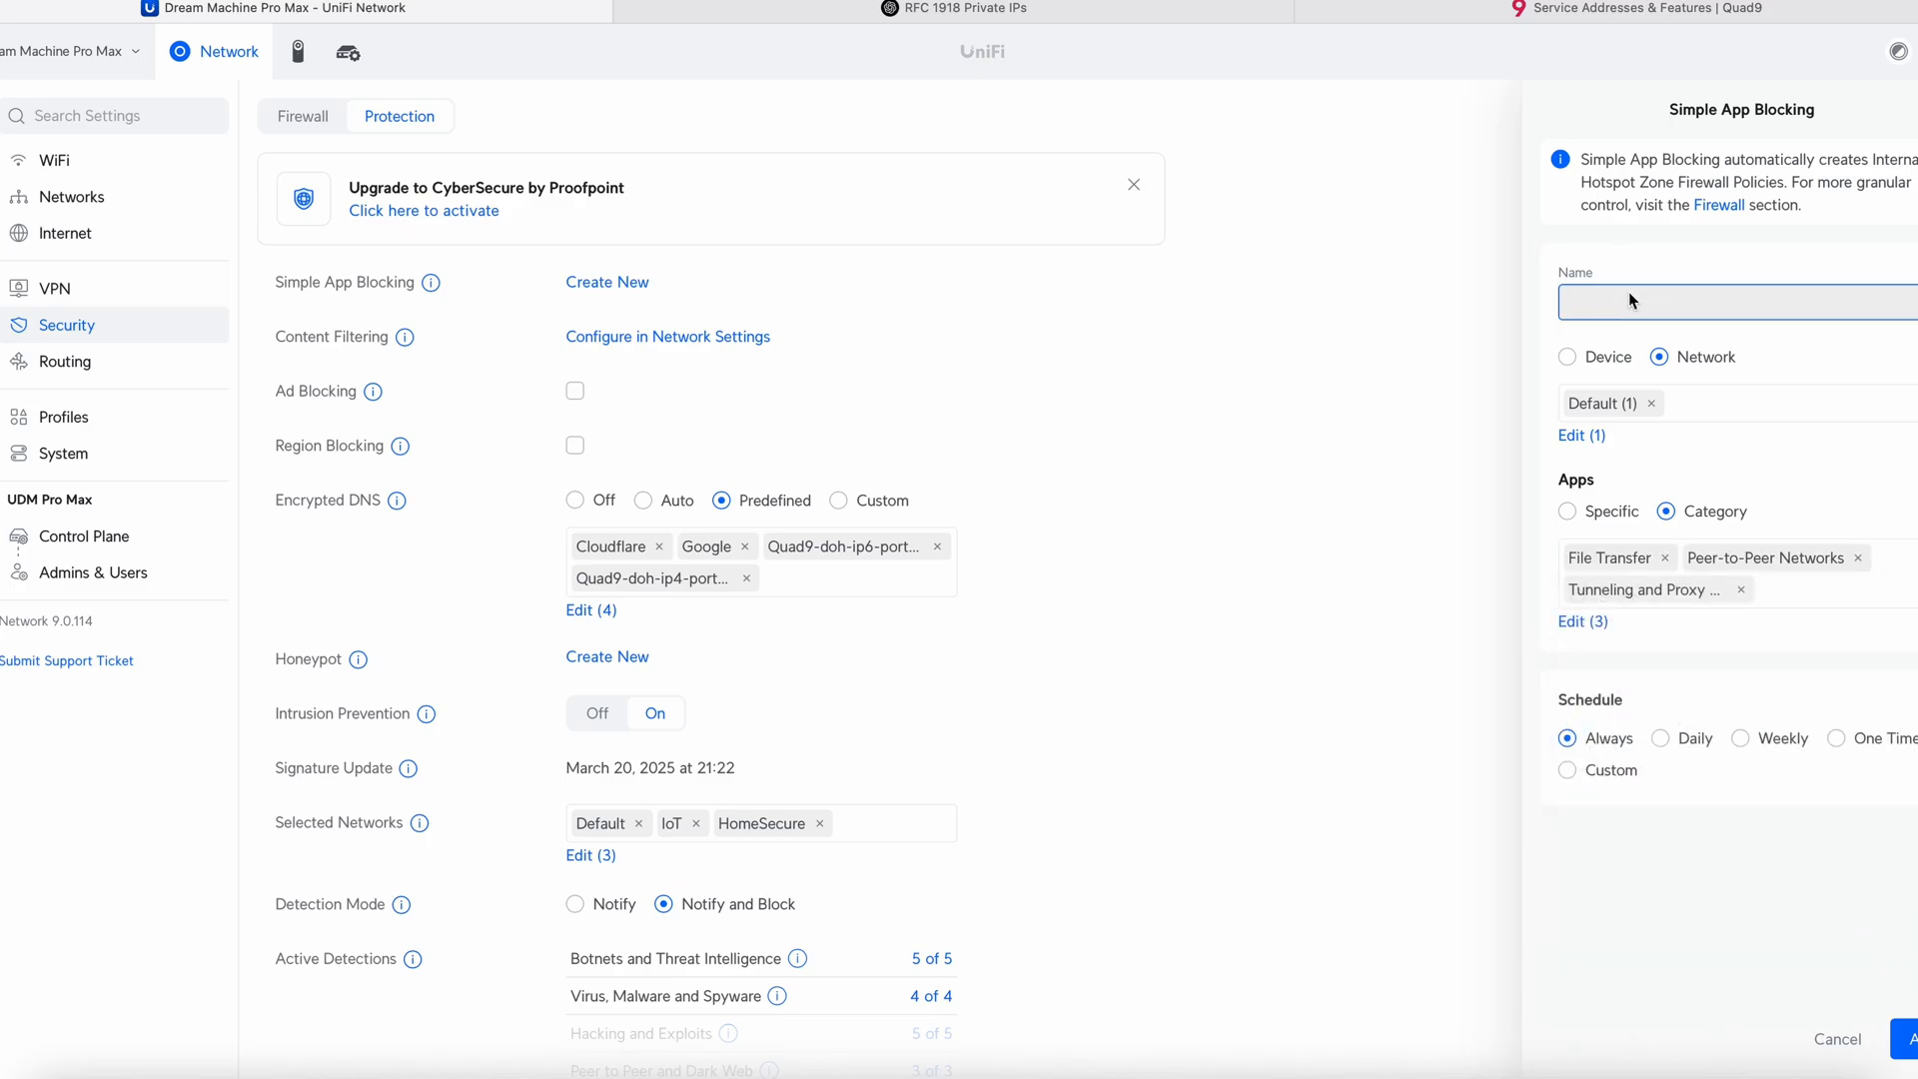
pyautogui.write('Block')
pyautogui.write(' SMB/P2')
pyautogui.write('P ad')
pyautogui.write('d VPNs')
# - Try a custom schedule with different repeat days, set the schedule back to Always and add the app blocking rule
pyautogui.click(1610, 775)
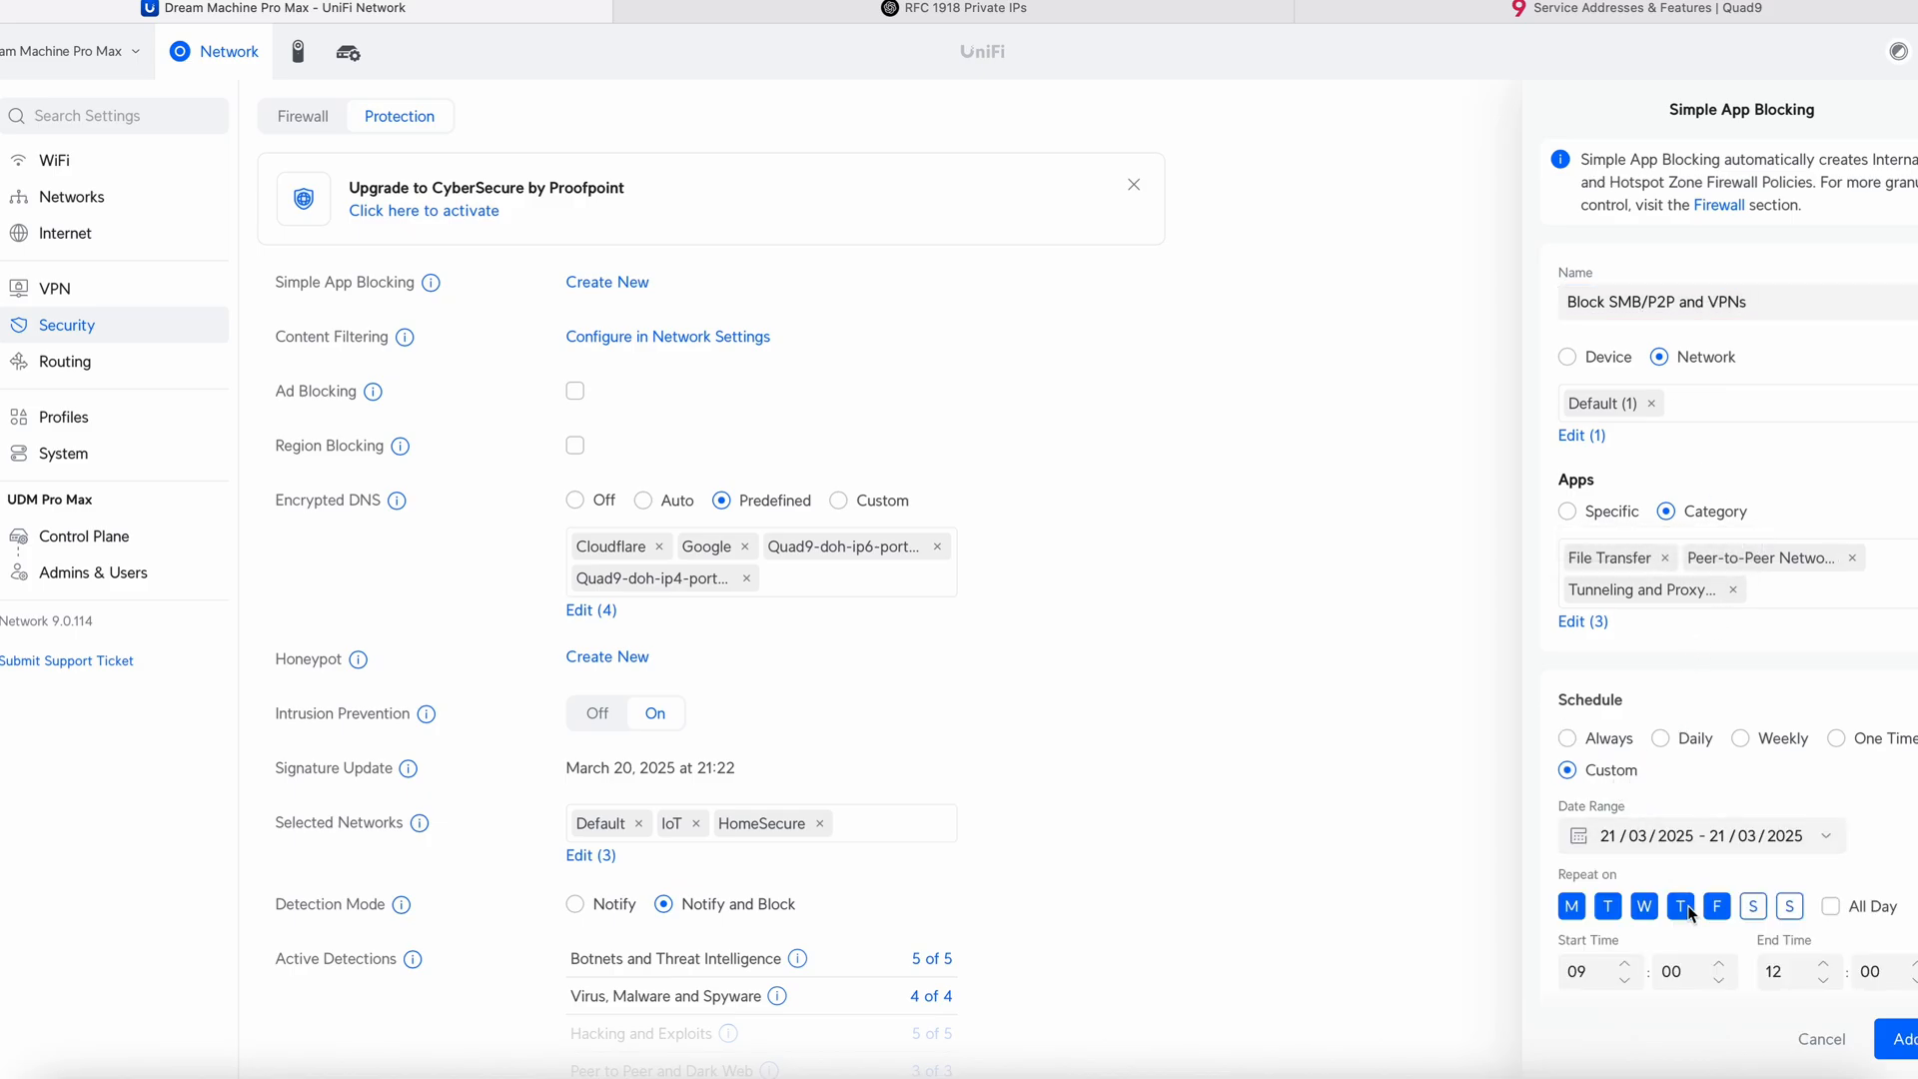
pyautogui.click(1752, 907)
pyautogui.click(1756, 907)
pyautogui.click(1580, 742)
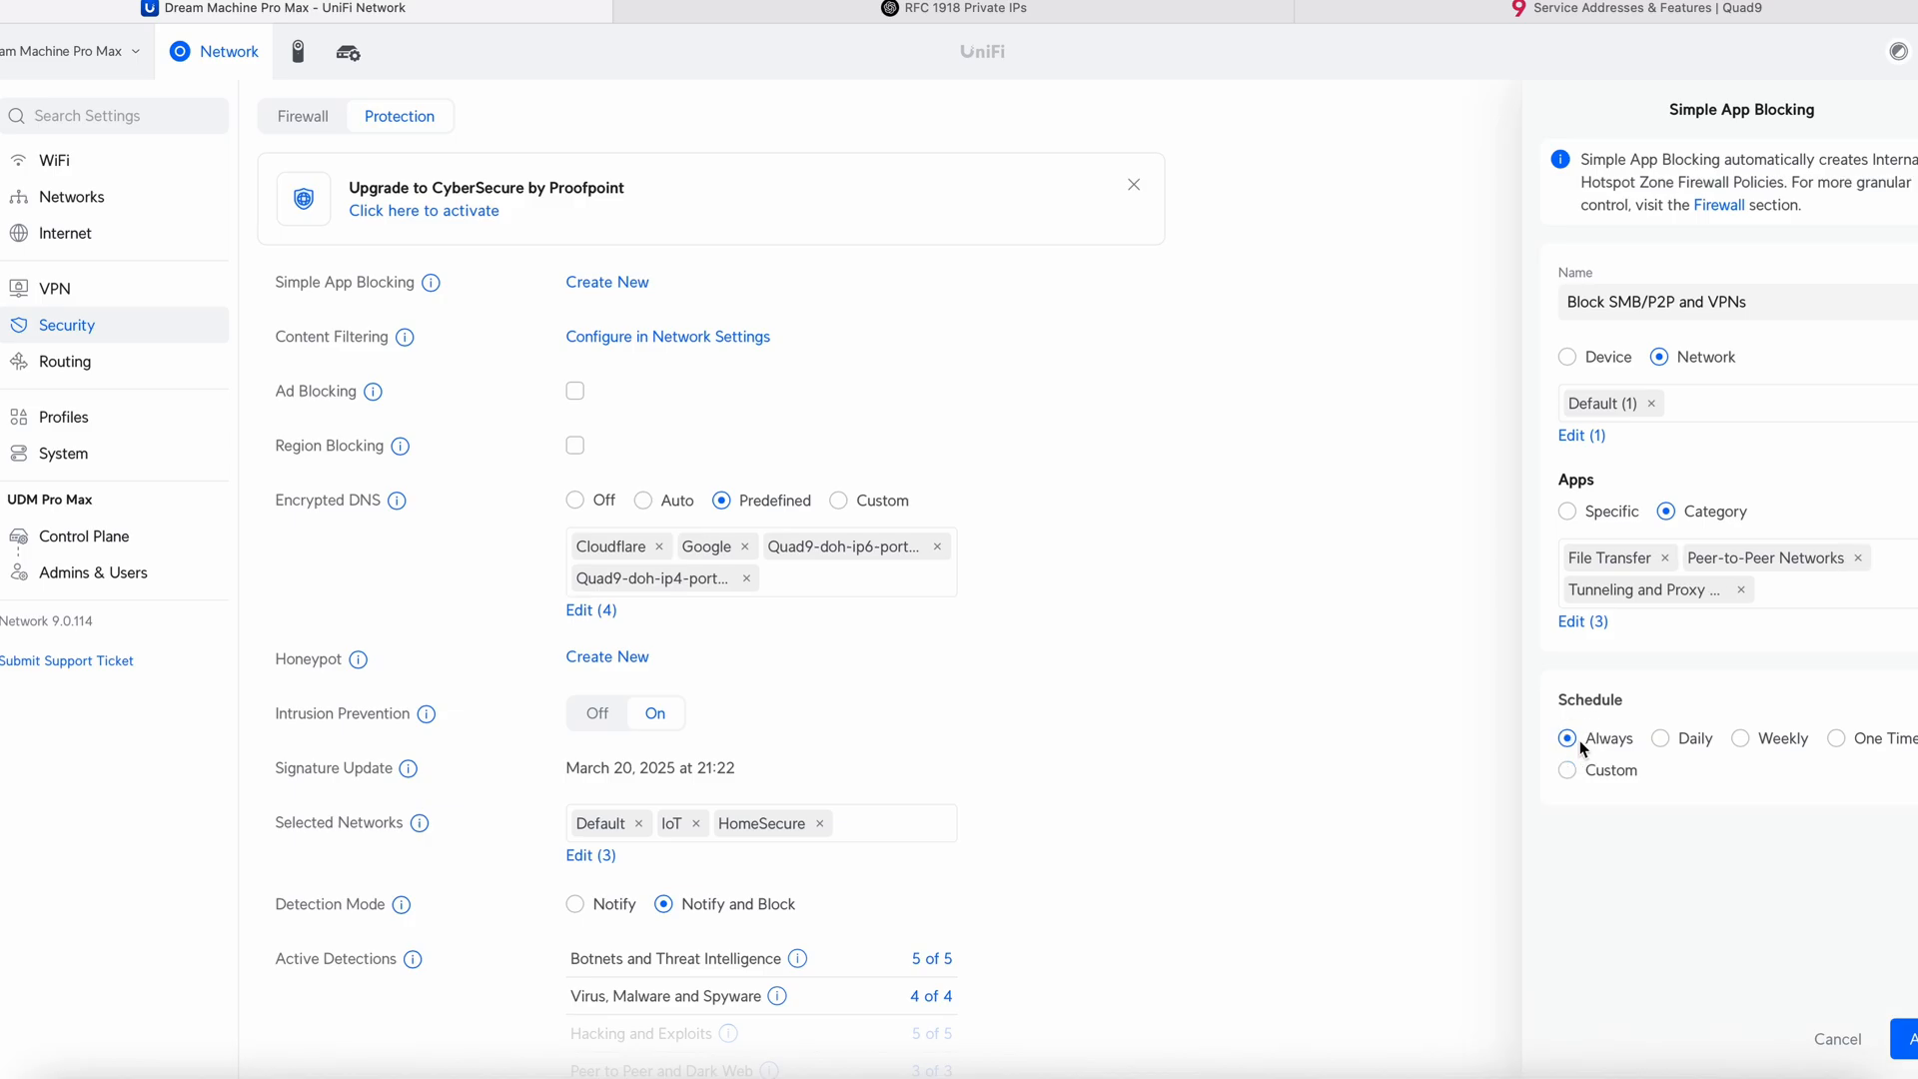
pyautogui.click(1904, 1039)
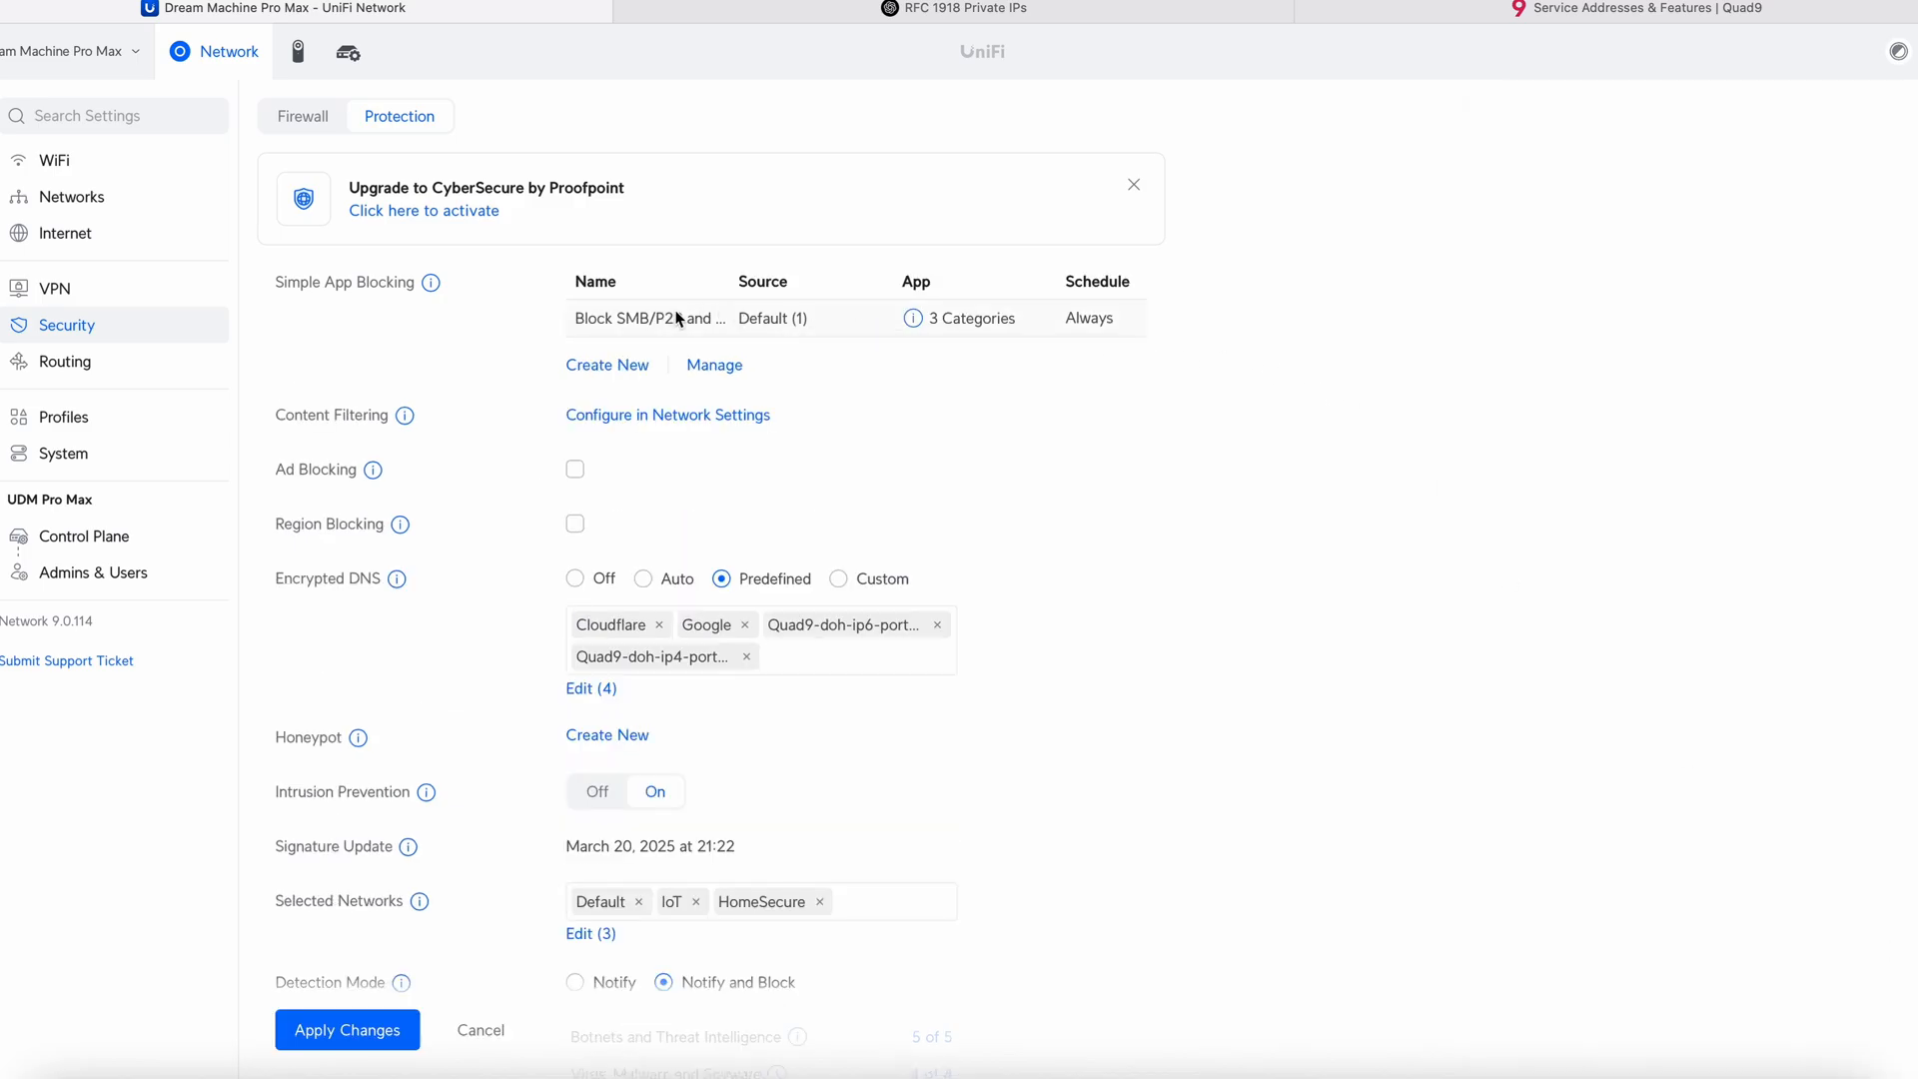
# - Remove the "Block SMB/P2P and VPNs" rule from the Simple App Blocking list
pyautogui.click(733, 367)
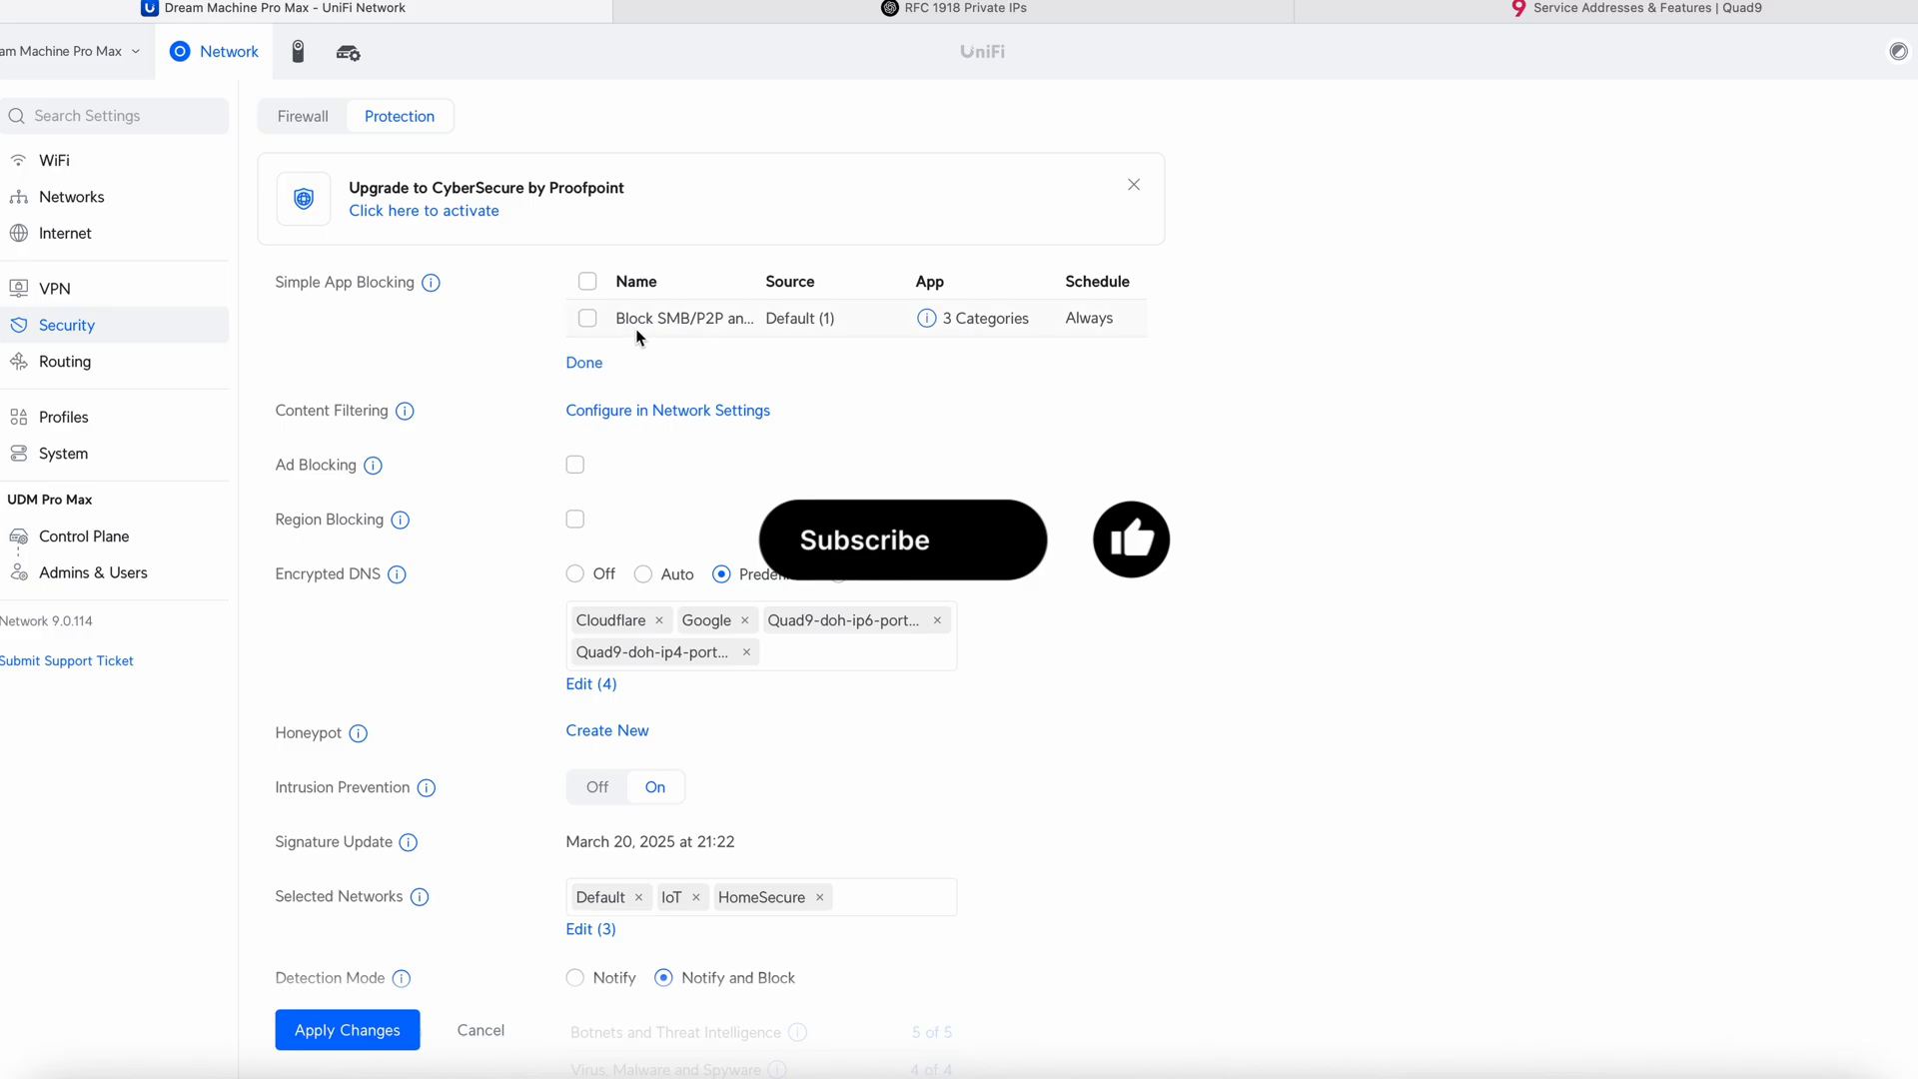
pyautogui.click(588, 318)
pyautogui.click(605, 361)
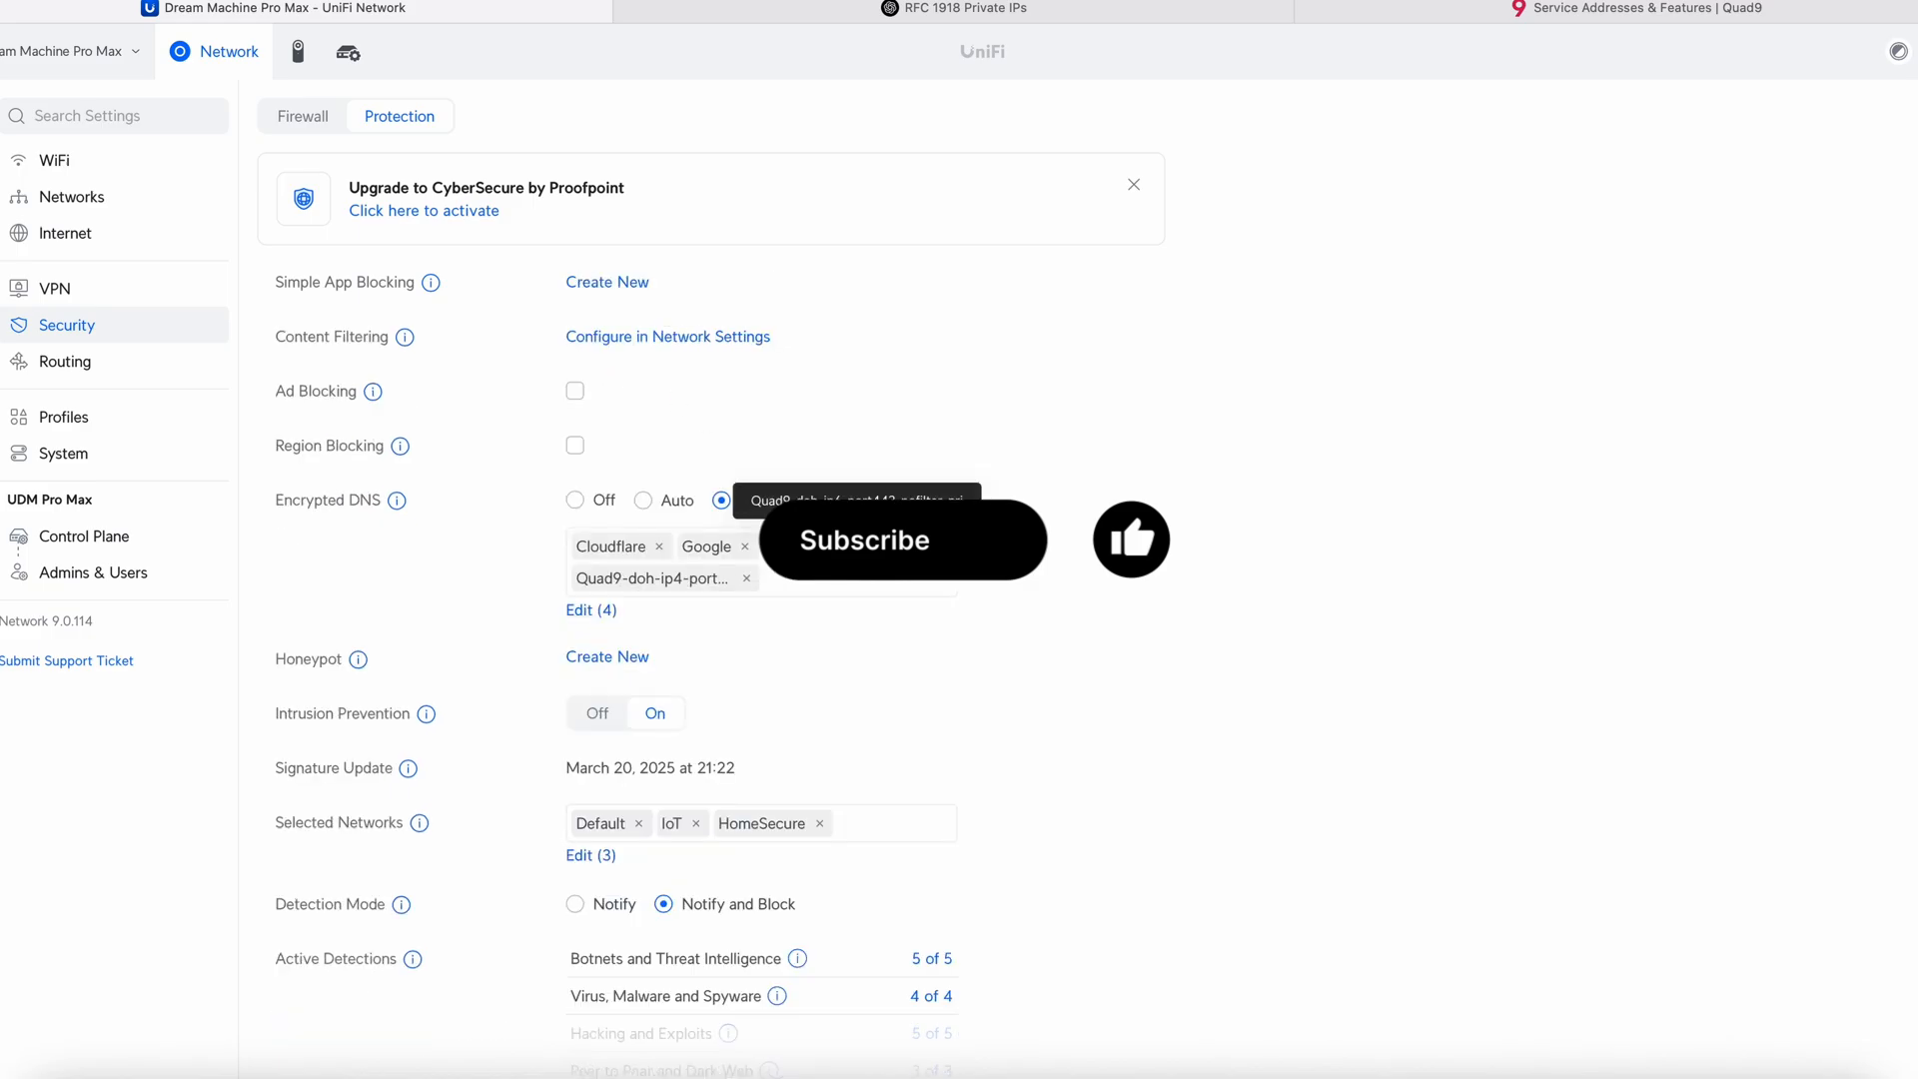
# - Open the network settings from the Content Filtering option in the protection settings
pyautogui.click(671, 340)
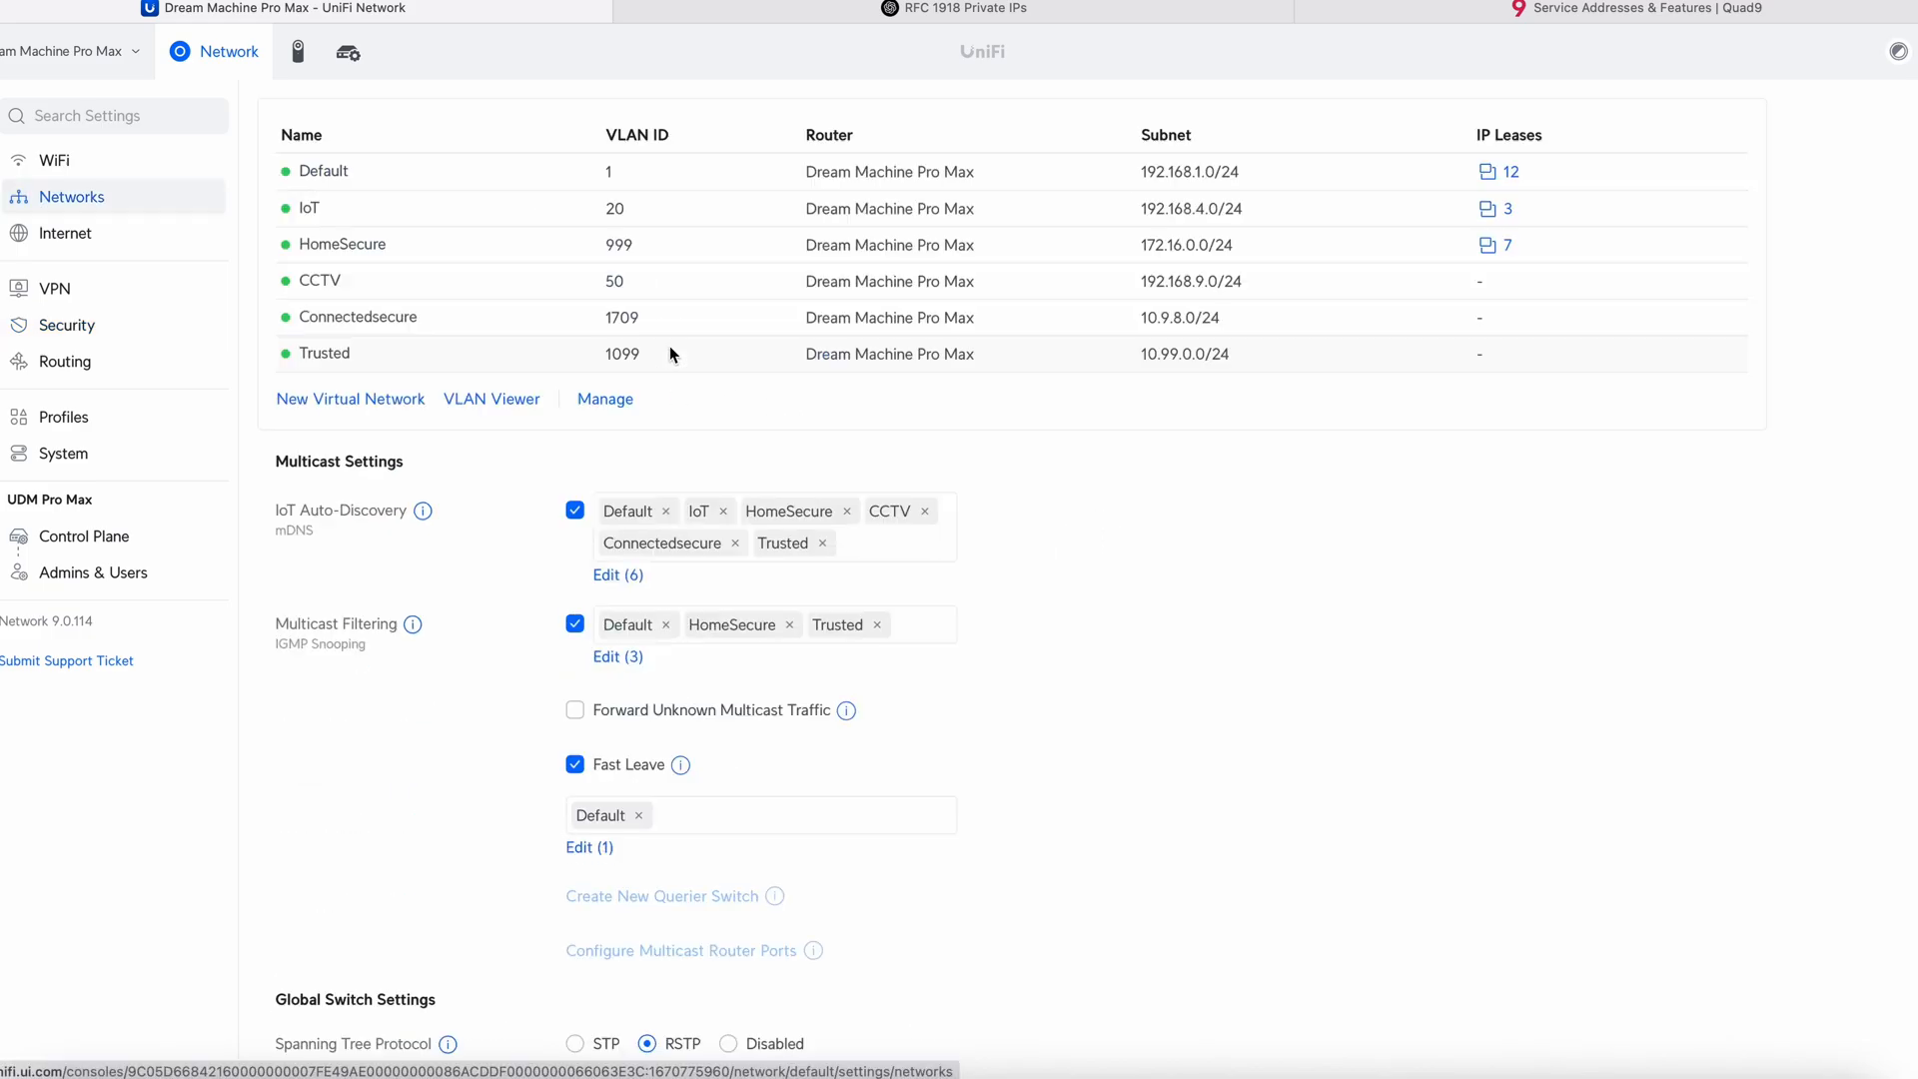